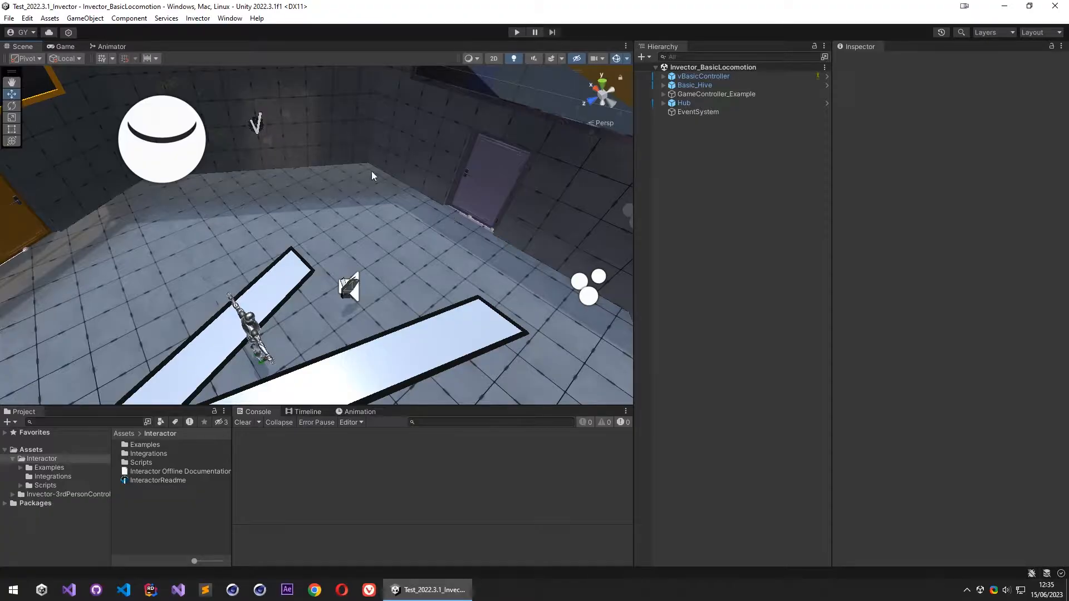
{"action": "right_click_drag", "start_coordinate": [441, 288], "coordinate": [461, 261]}
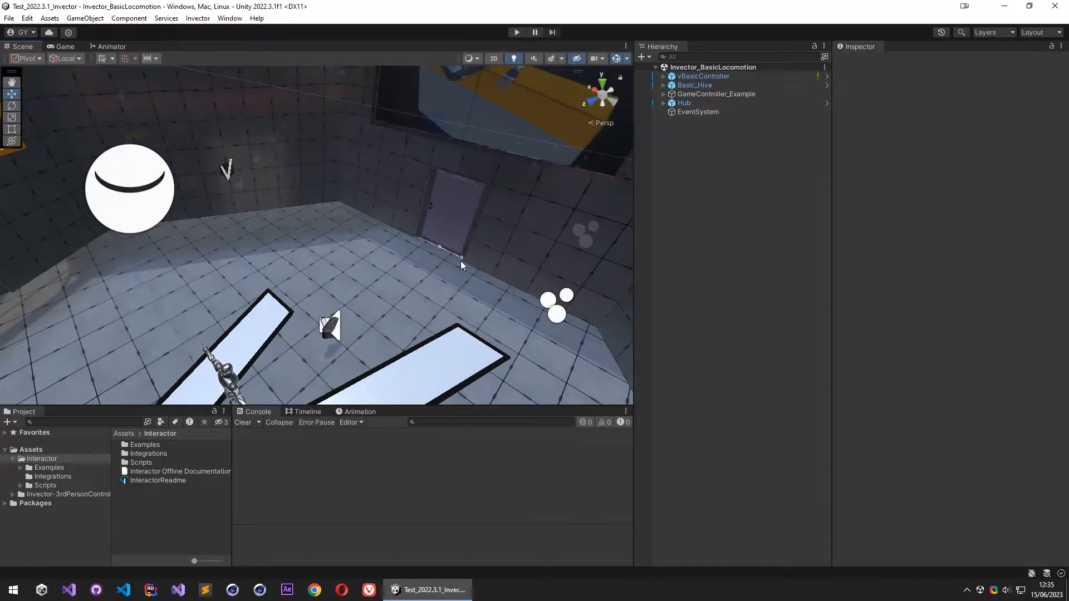
{"action": "right_click_drag", "start_coordinate": [482, 217], "coordinate": [480, 227]}
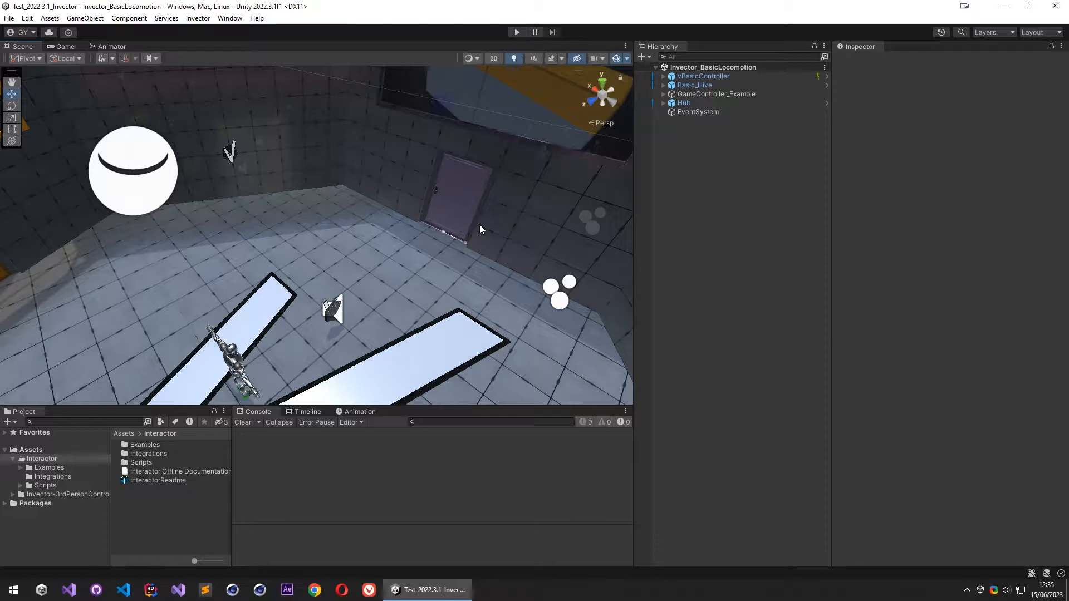
{"action": "right_click_drag", "start_coordinate": [432, 272], "coordinate": [429, 275]}
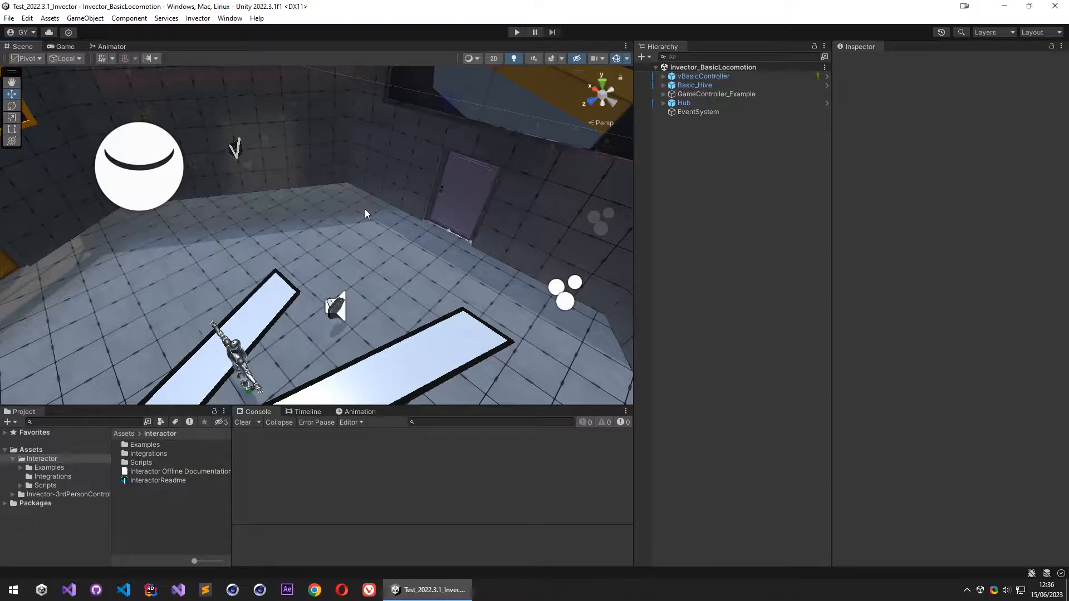
{"action": "mouse_move", "coordinate": [388, 222]}
{"action": "right_mouse_down"}
{"action": "mouse_move", "coordinate": [385, 238]}
{"action": "mouse_move", "coordinate": [405, 234]}
{"action": "right_mouse_up"}
{"action": "key", "text": "w"}
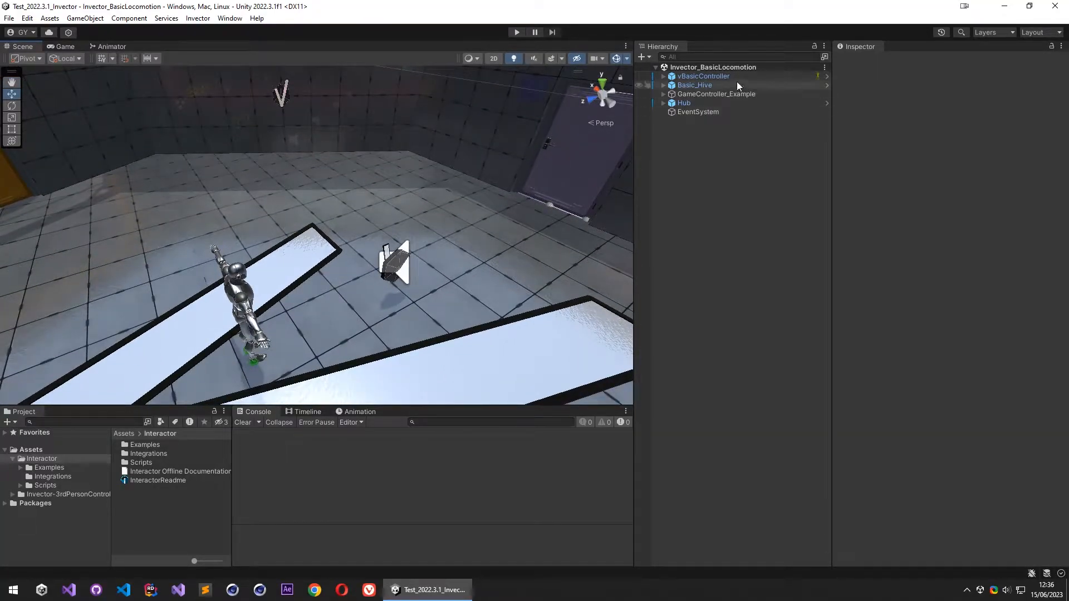
- Select the vBasicController character in the scene hierarchy
{"action": "left_click", "coordinate": [706, 74]}
{"action": "key", "text": "a"}
{"action": "right_click_drag", "start_coordinate": [410, 177], "coordinate": [459, 165]}
- Play-test the scene by running the character through the doorway into the next area, and stop play mode
{"action": "left_click", "coordinate": [516, 33]}
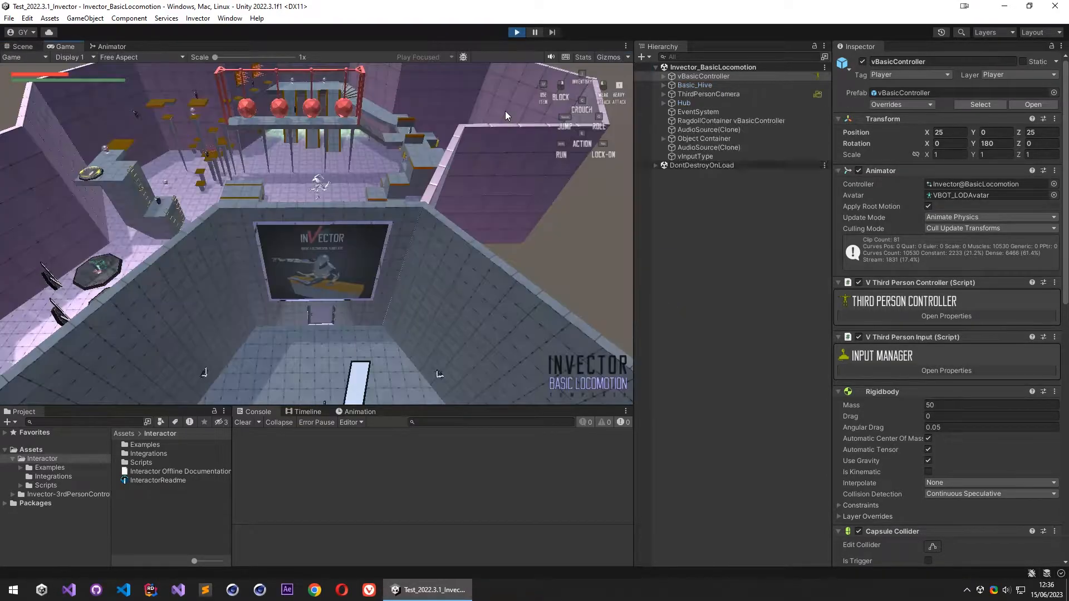
{"action": "key", "text": "w"}
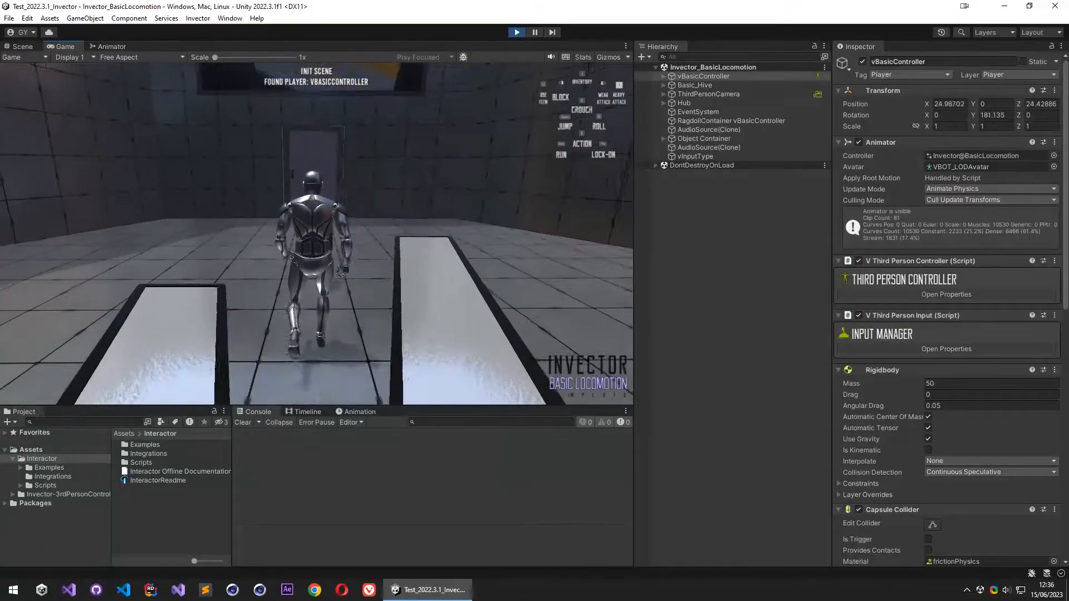
{"action": "key", "text": "d"}
{"action": "key", "text": "w"}
{"action": "key", "text": "shift"}
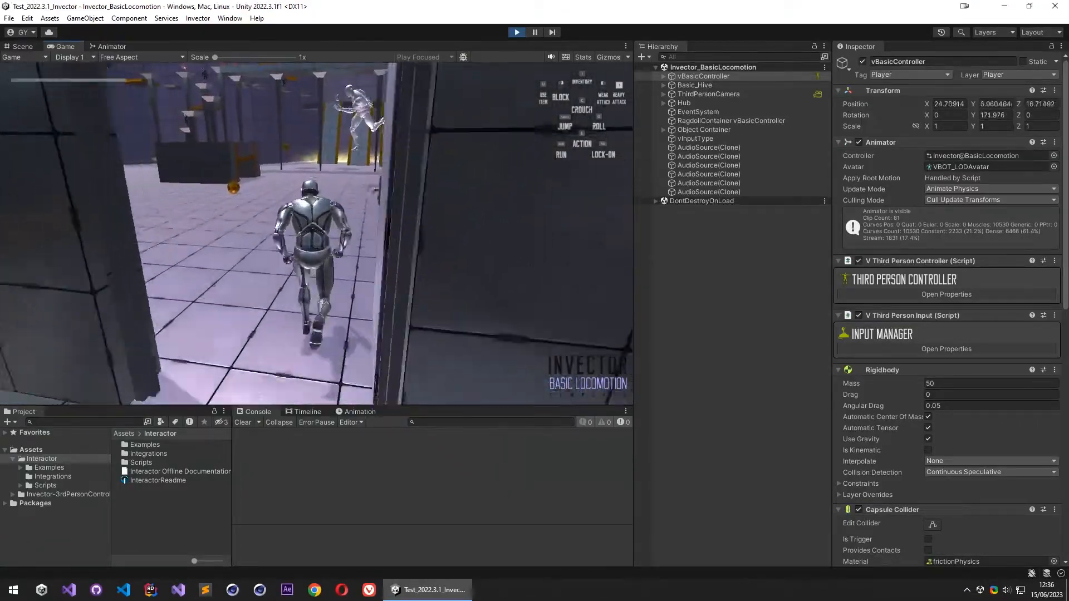
{"action": "key", "text": "w"}
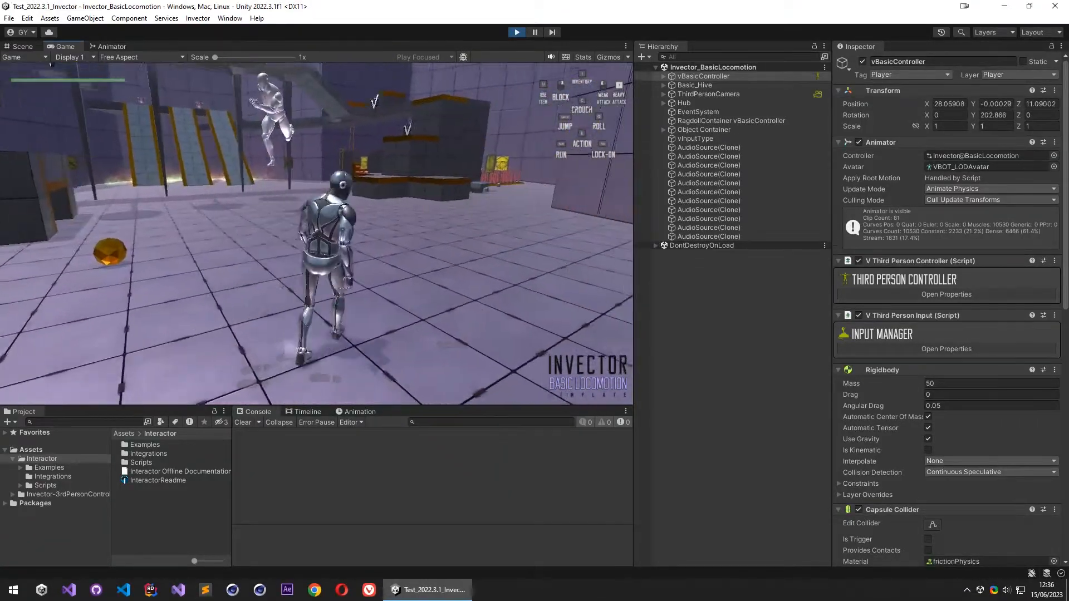
{"action": "key", "text": "s"}
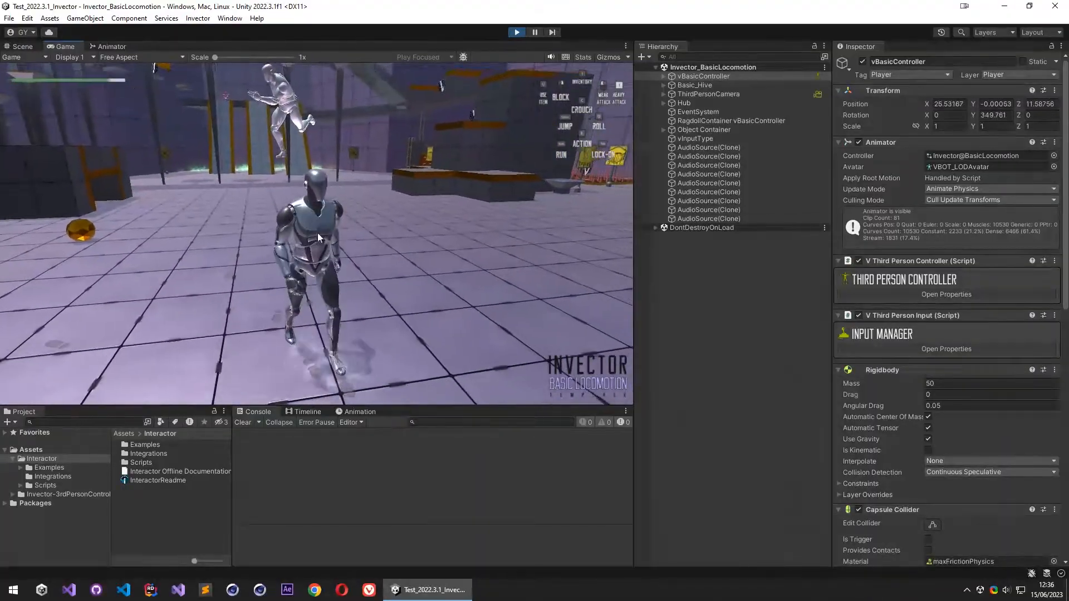
{"action": "key", "text": "Escape"}
{"action": "left_click", "coordinate": [516, 32]}
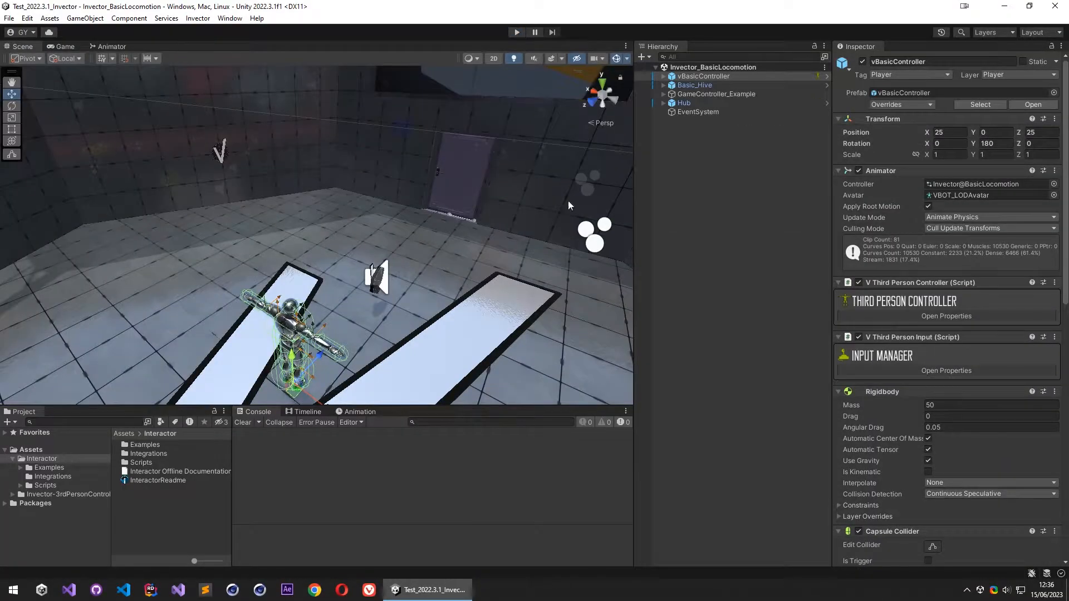
- Collapse all of vBasicController's components from Animator through V Message Receiver
{"action": "key", "text": "d"}
{"action": "right_click_drag", "start_coordinate": [482, 223], "coordinate": [960, 196]}
{"action": "key", "text": "d"}
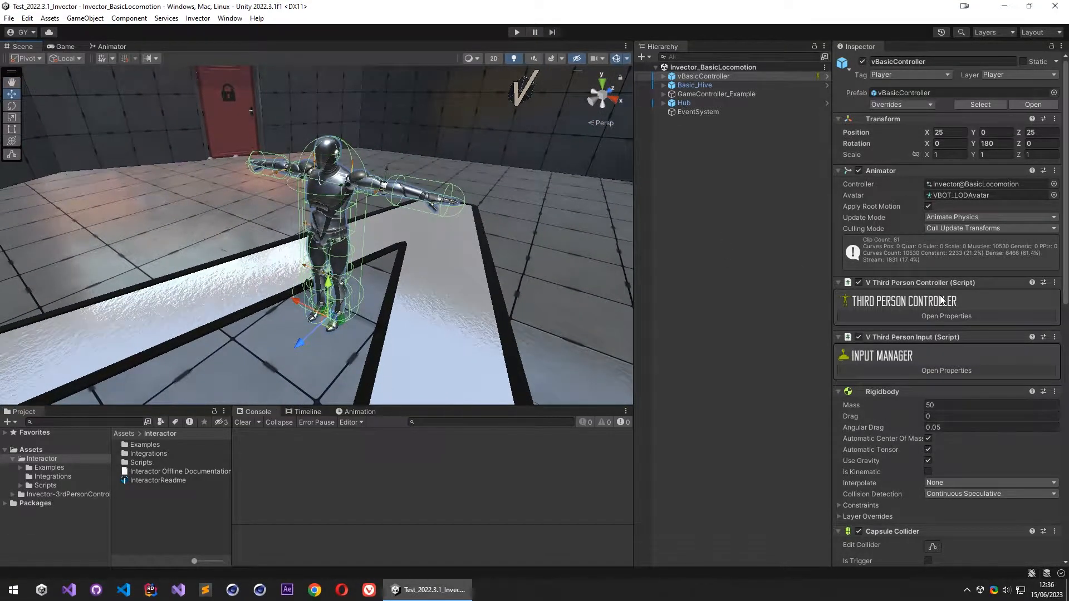
{"action": "left_click", "coordinate": [897, 171]}
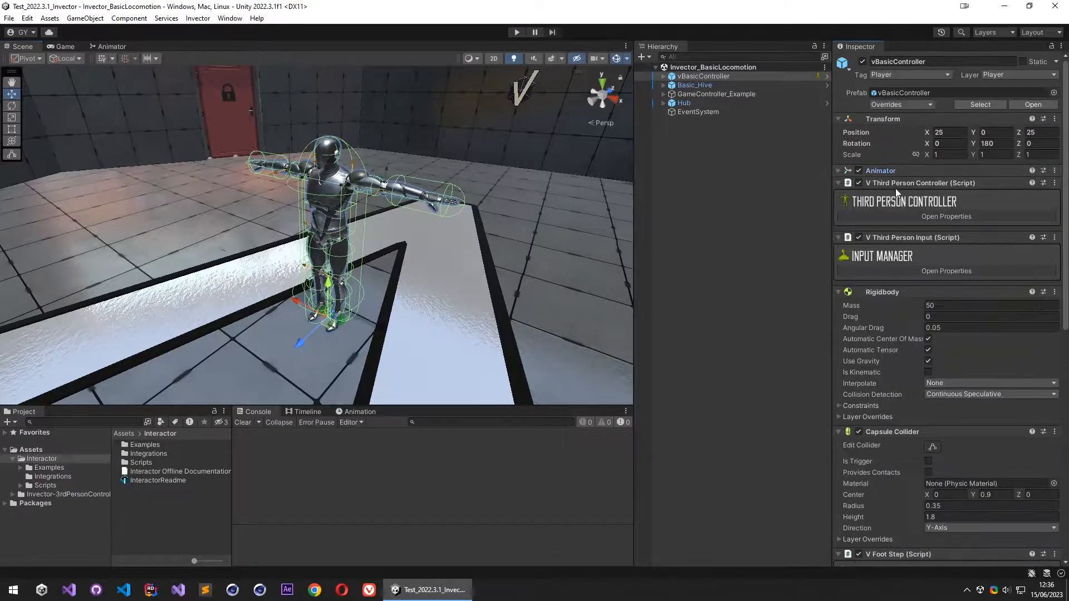
{"action": "left_click", "coordinate": [895, 183]}
{"action": "left_click", "coordinate": [896, 195]}
{"action": "left_click", "coordinate": [897, 207]}
{"action": "left_click", "coordinate": [895, 219]}
{"action": "left_click", "coordinate": [895, 232]}
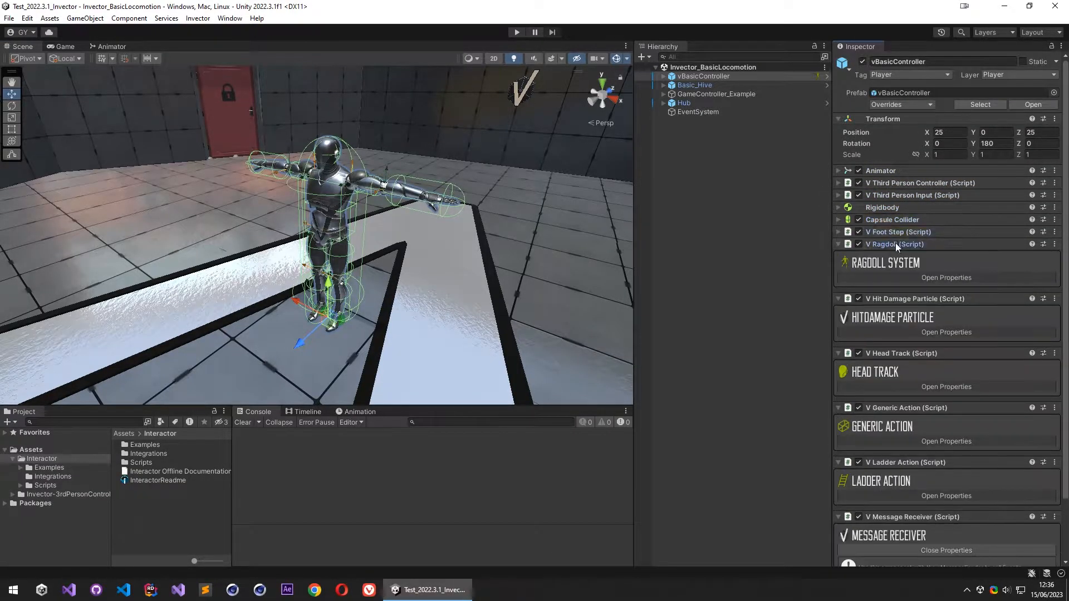
{"action": "left_click", "coordinate": [896, 244]}
{"action": "left_click", "coordinate": [896, 256]}
{"action": "left_click", "coordinate": [896, 268]}
{"action": "left_click", "coordinate": [895, 281]}
{"action": "left_click", "coordinate": [895, 293]}
{"action": "left_click", "coordinate": [893, 305]}
- Add the Interactor component to vBasicController
{"action": "left_click", "coordinate": [921, 323]}
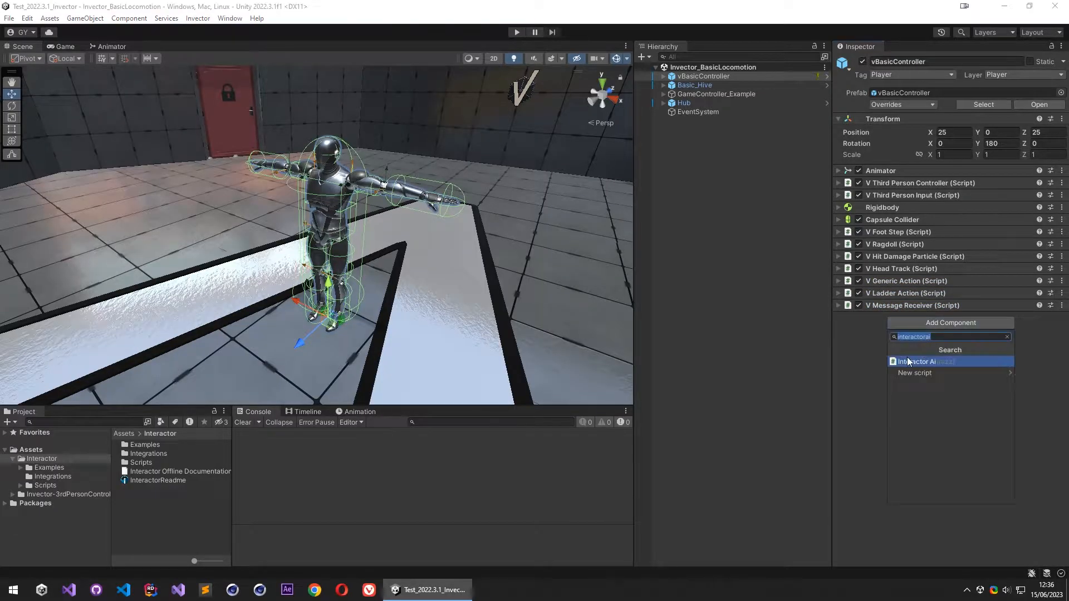
{"action": "type", "text": "inter"}
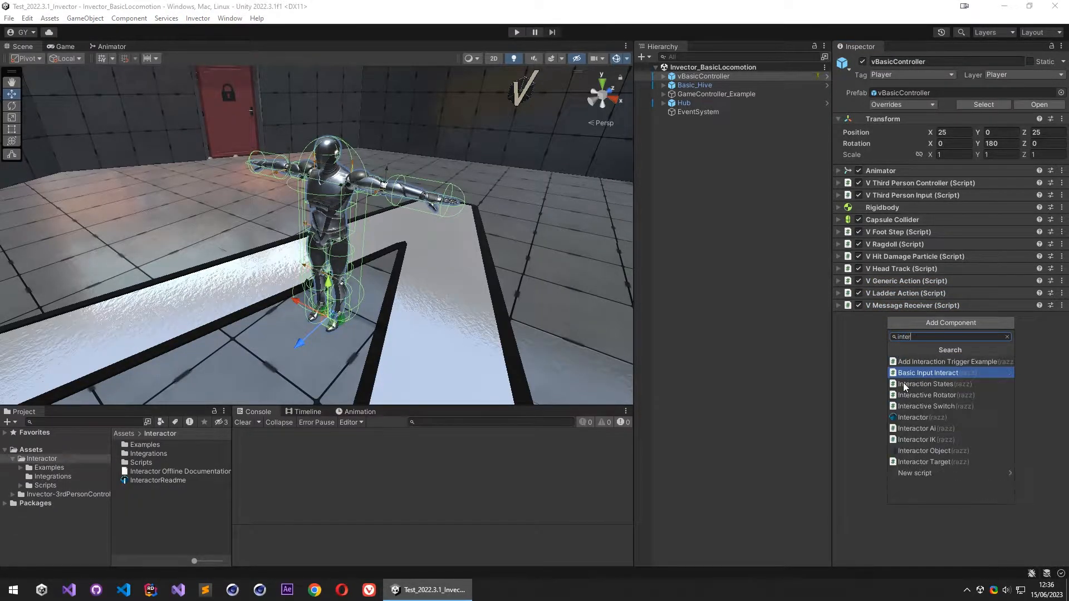
{"action": "left_click", "coordinate": [934, 417]}
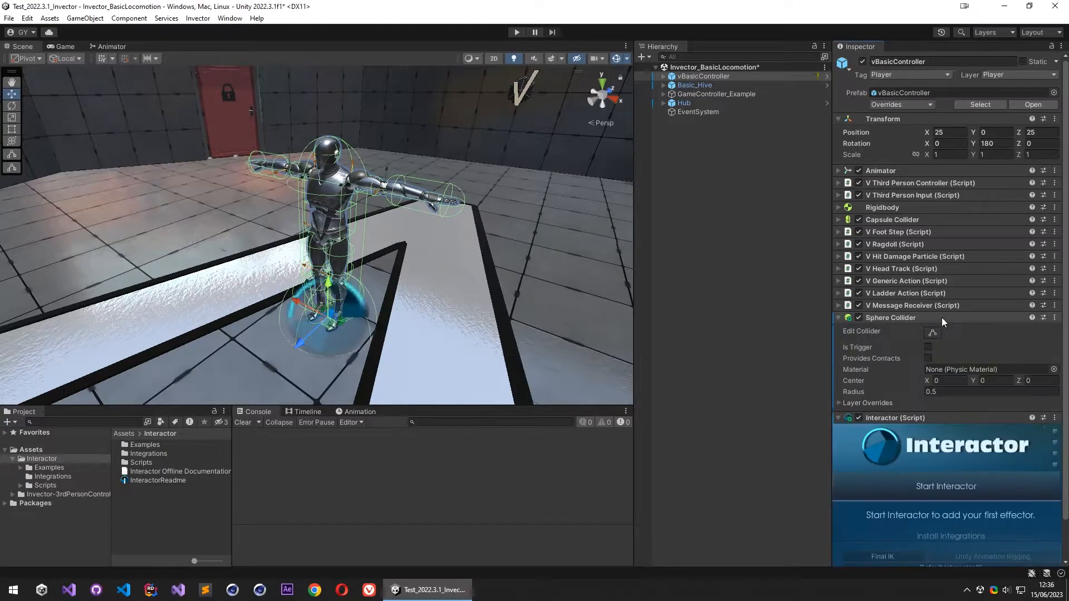
- Start Interactor and create a new save file, InteractorPrefabList.asset, in the Assets folder
{"action": "scroll", "coordinate": [889, 354], "scroll_direction": "down", "scroll_amount": 2}
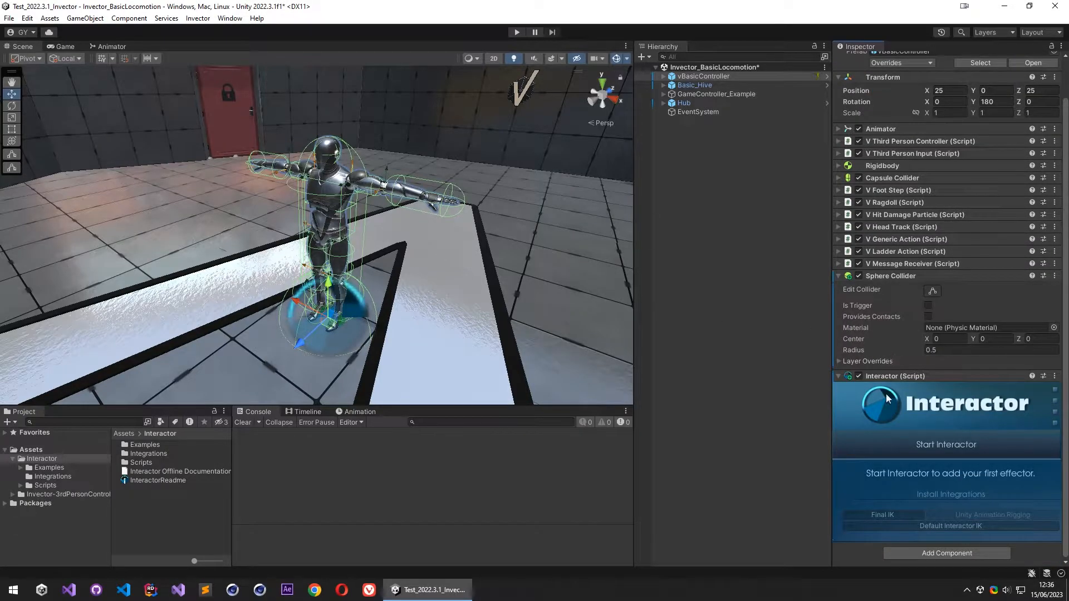
{"action": "left_click", "coordinate": [916, 446]}
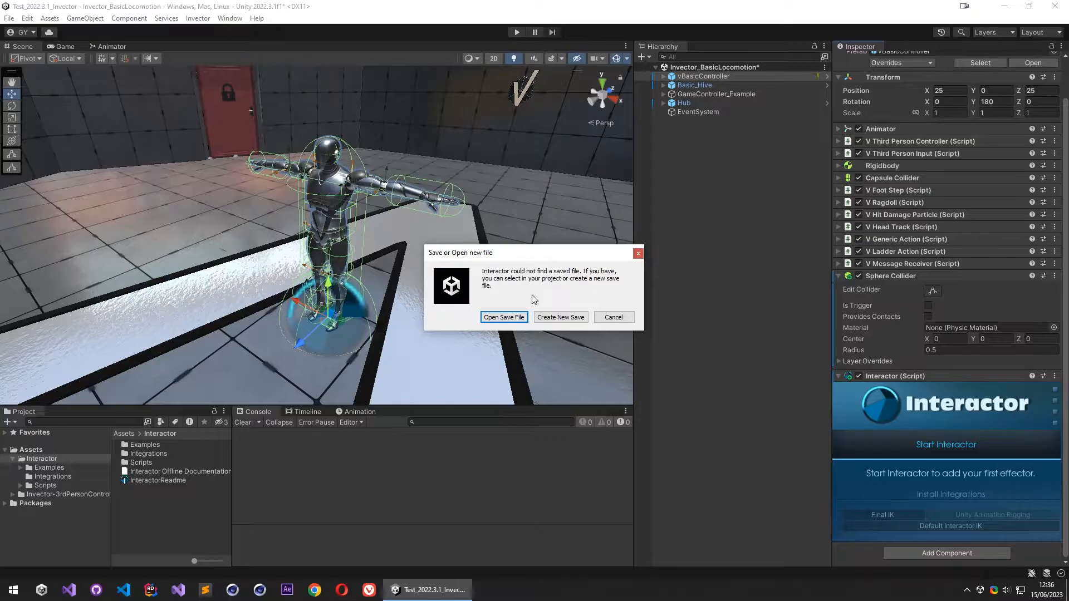
{"action": "left_click", "coordinate": [561, 317]}
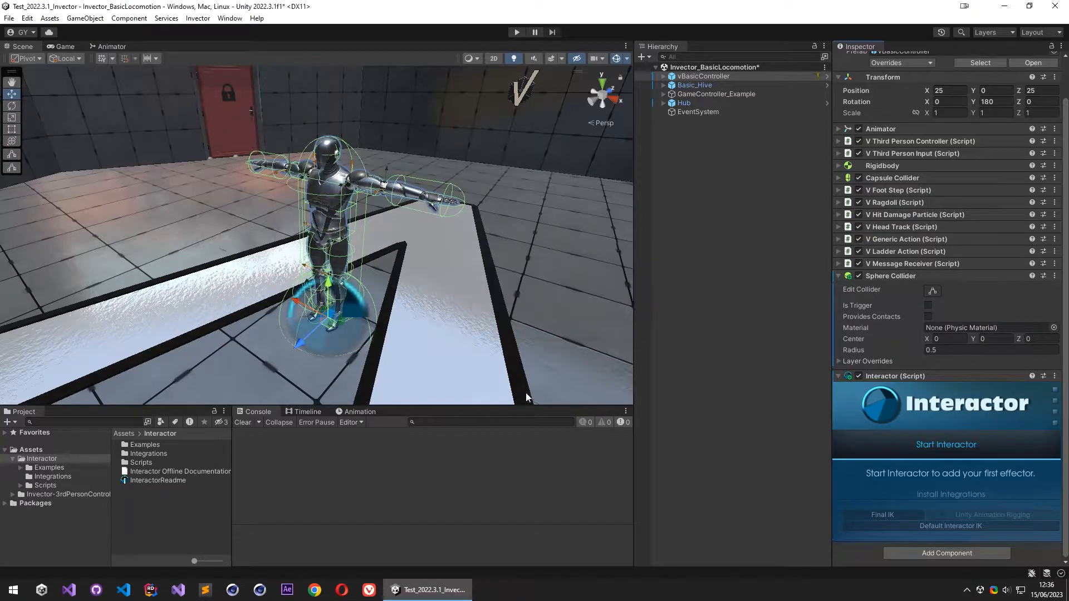
{"action": "left_click", "coordinate": [691, 471]}
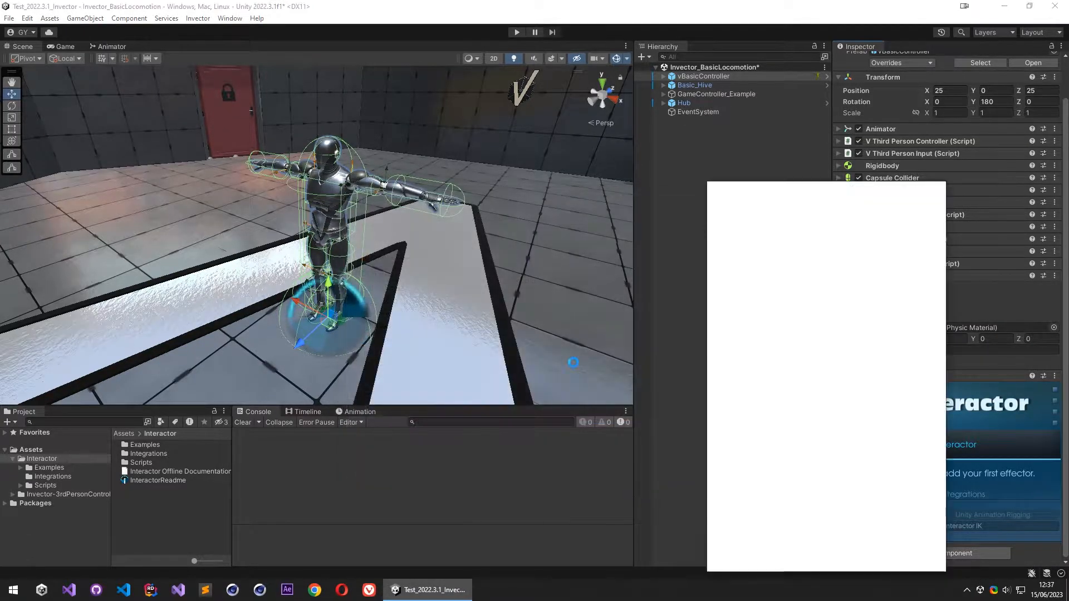
- Name the first effector LH, set its type to Left Hand with automatic values, and collapse the Sphere Collider
{"action": "scroll", "coordinate": [923, 396], "scroll_direction": "down", "scroll_amount": 5}
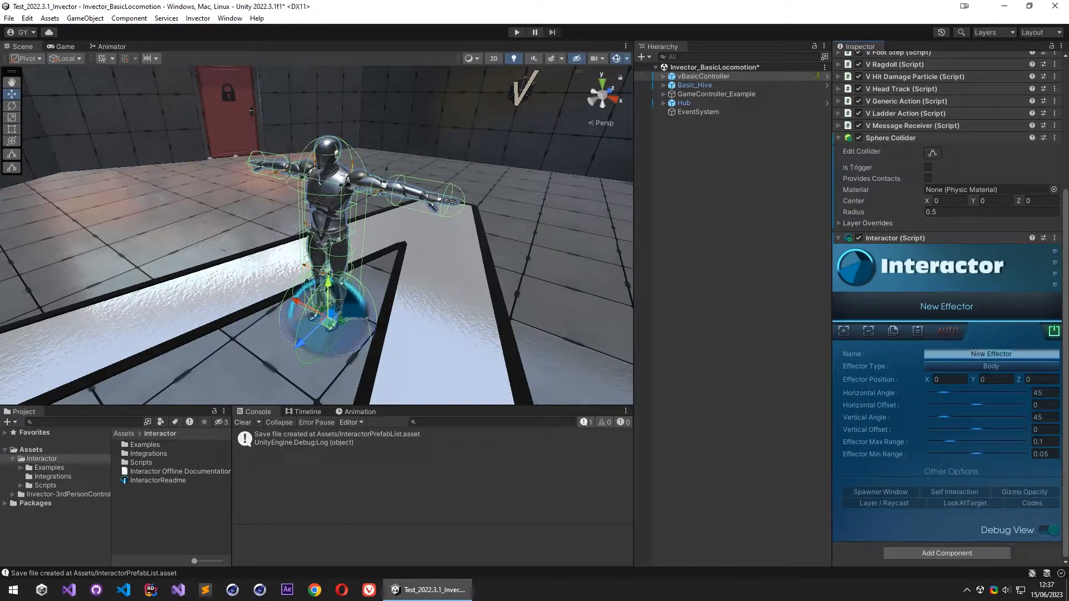
{"action": "left_click", "coordinate": [978, 354]}
{"action": "type", "text": "LH"}
{"action": "left_click", "coordinate": [982, 371]}
{"action": "left_click", "coordinate": [961, 441]}
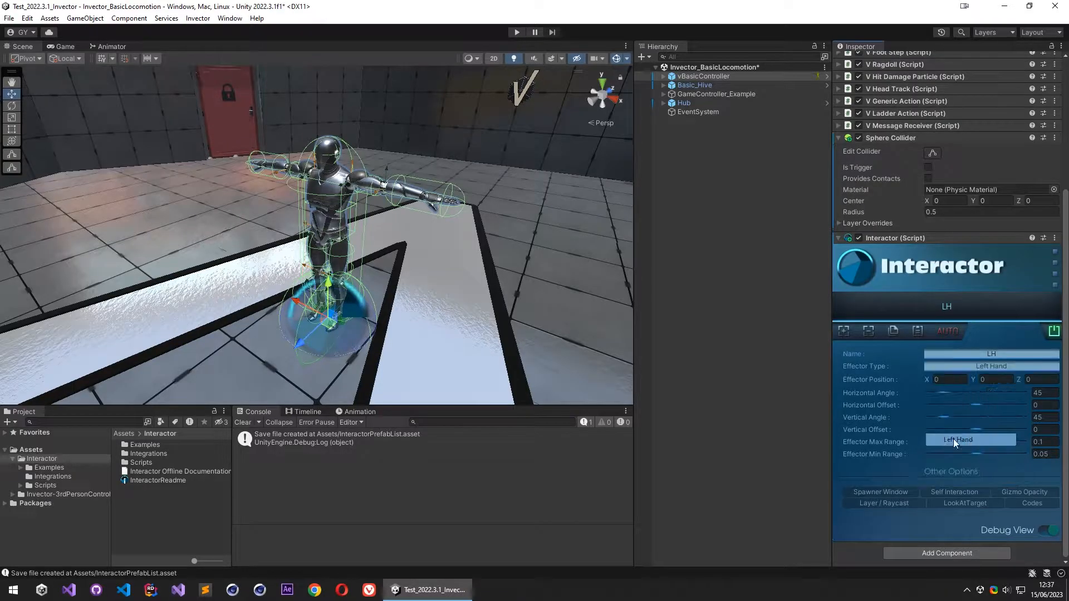
{"action": "left_click", "coordinate": [947, 333]}
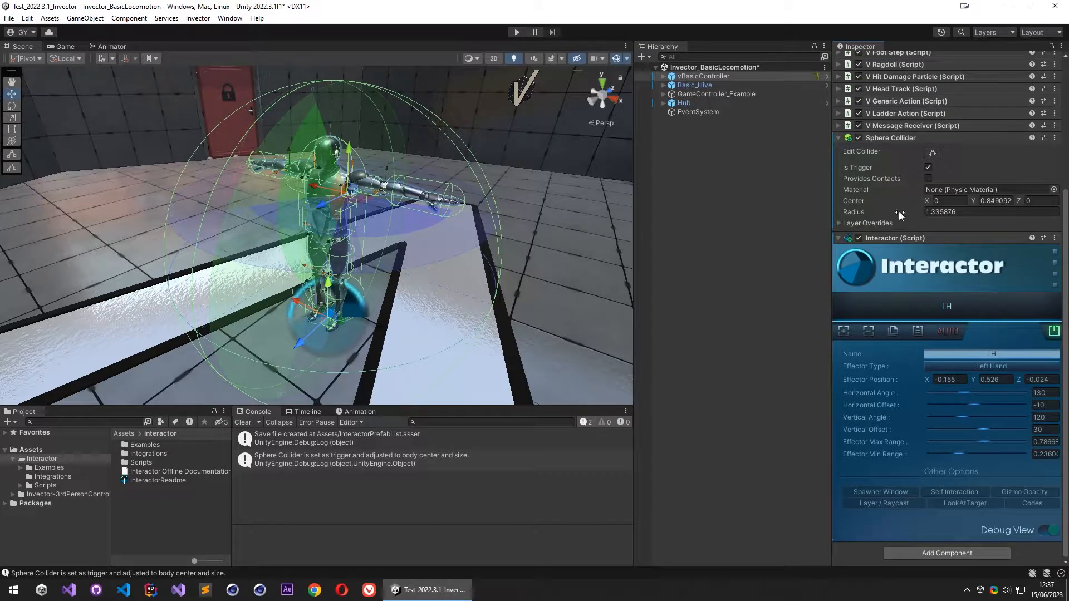
{"action": "left_click", "coordinate": [913, 142]}
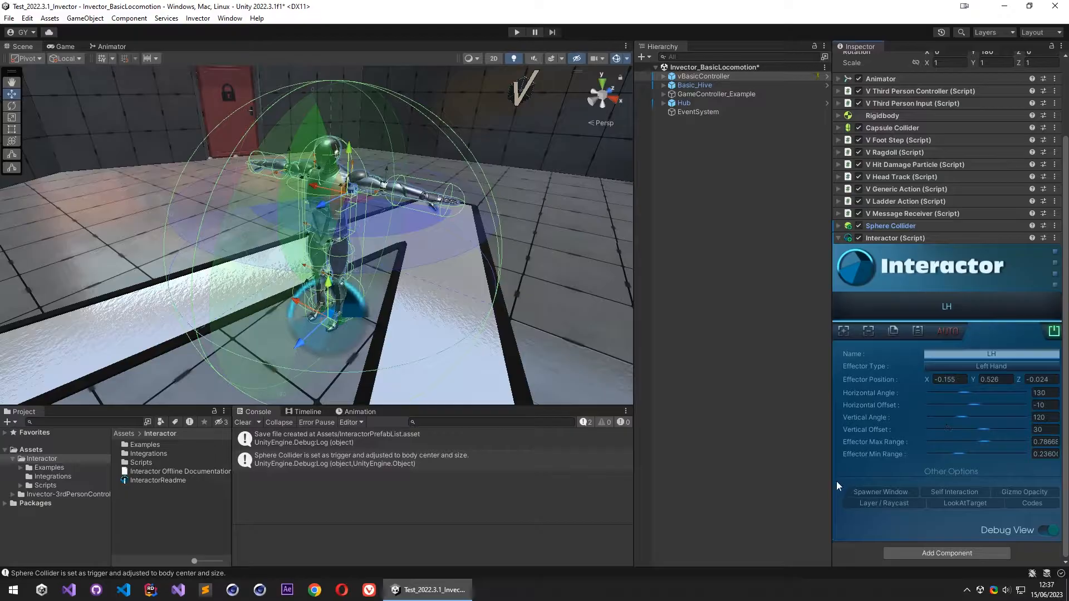
- Add a second effector named RH with the Right Hand type and apply automatic values to it
{"action": "left_click", "coordinate": [844, 331]}
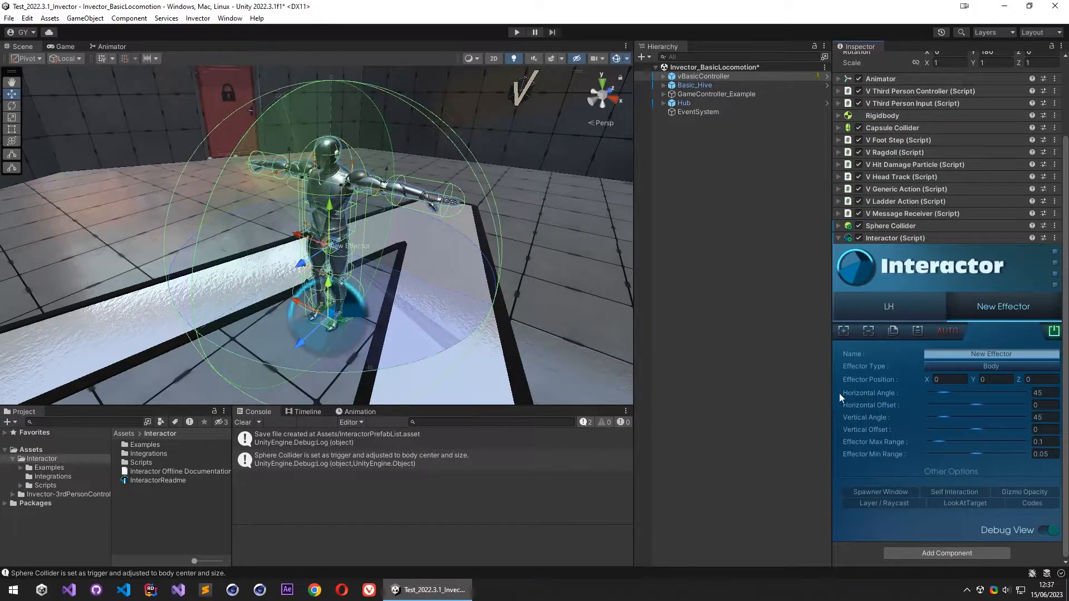
{"action": "type", "text": "RH"}
{"action": "left_click", "coordinate": [986, 366]}
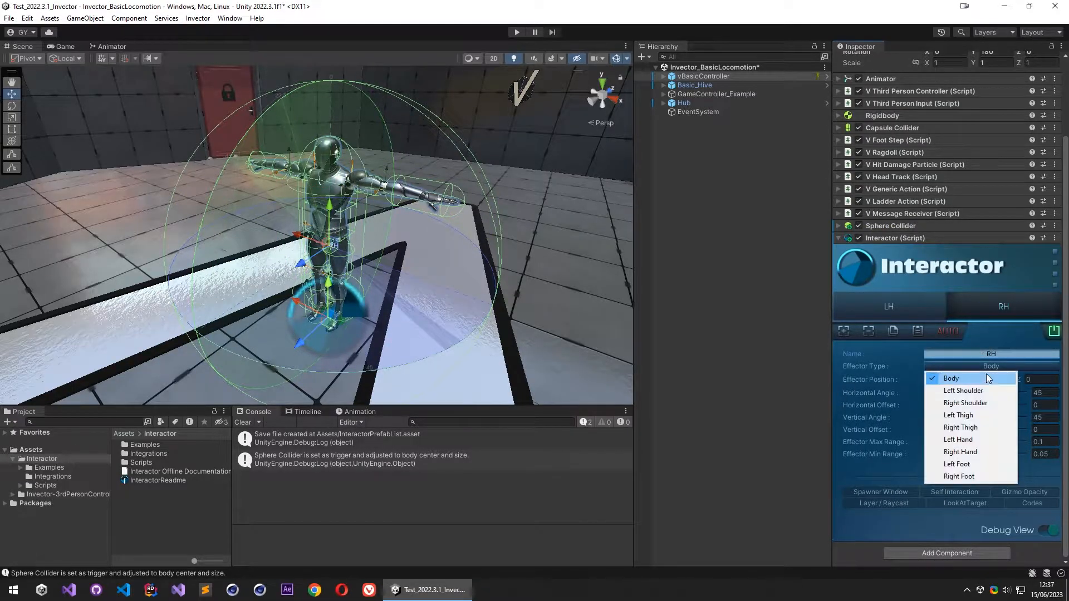
{"action": "left_click", "coordinate": [969, 452]}
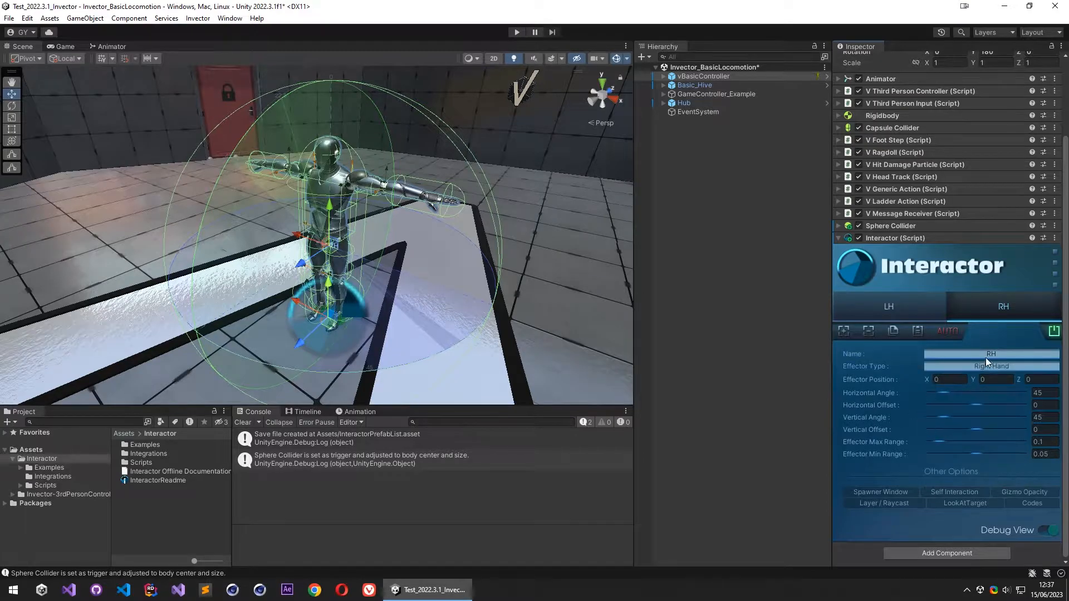
{"action": "left_click", "coordinate": [948, 332]}
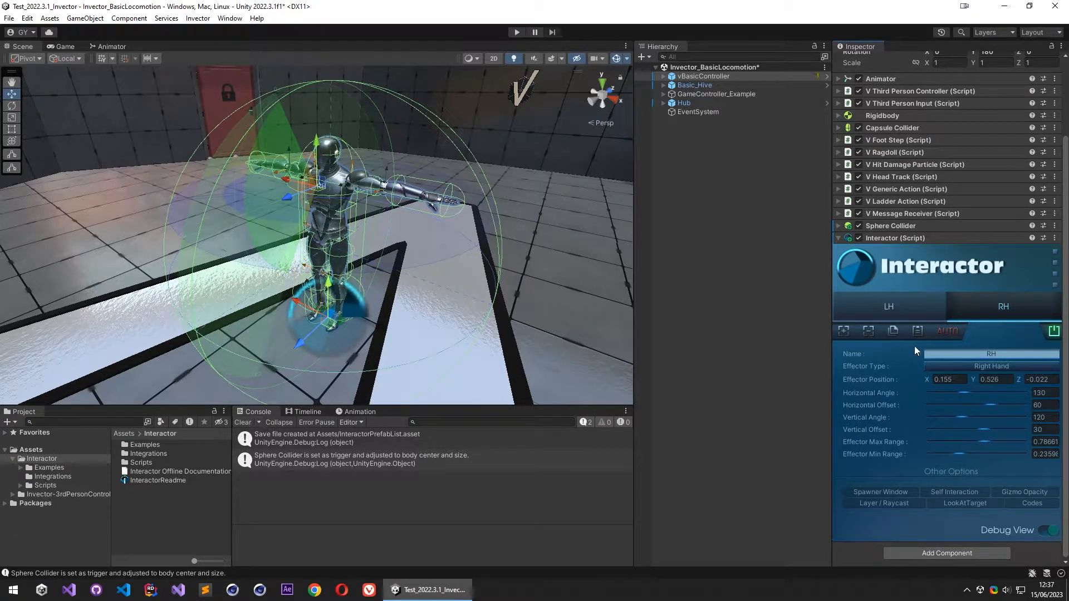
- Compare the character's layer with the Layer Name in Interactor's Layer / Raycast options
{"action": "scroll", "coordinate": [941, 476], "scroll_direction": "up", "scroll_amount": 3}
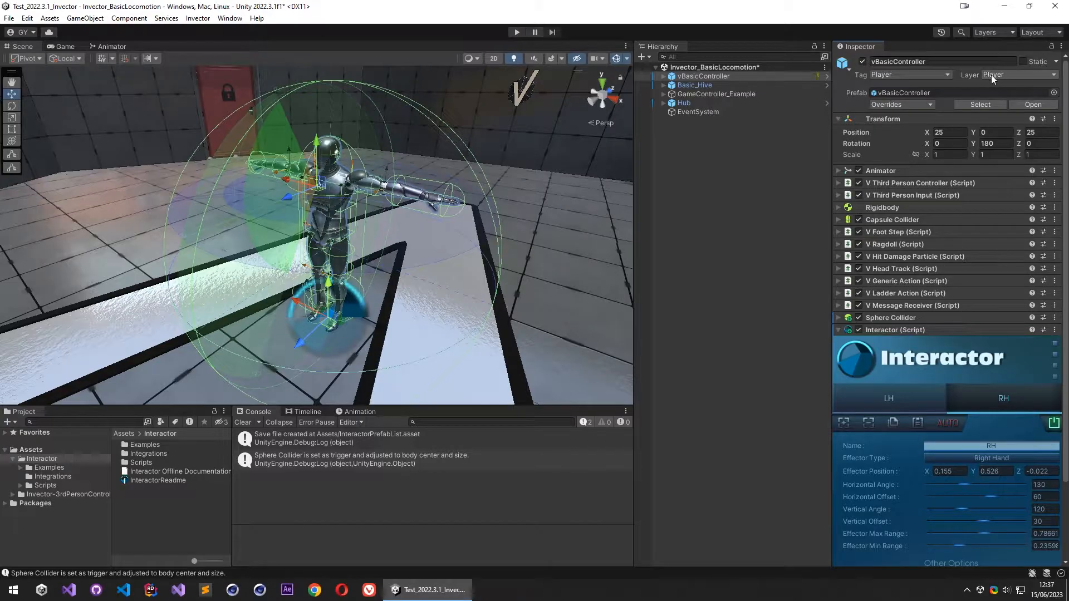
{"action": "scroll", "coordinate": [892, 421], "scroll_direction": "down", "scroll_amount": 3}
{"action": "left_click", "coordinate": [859, 506]}
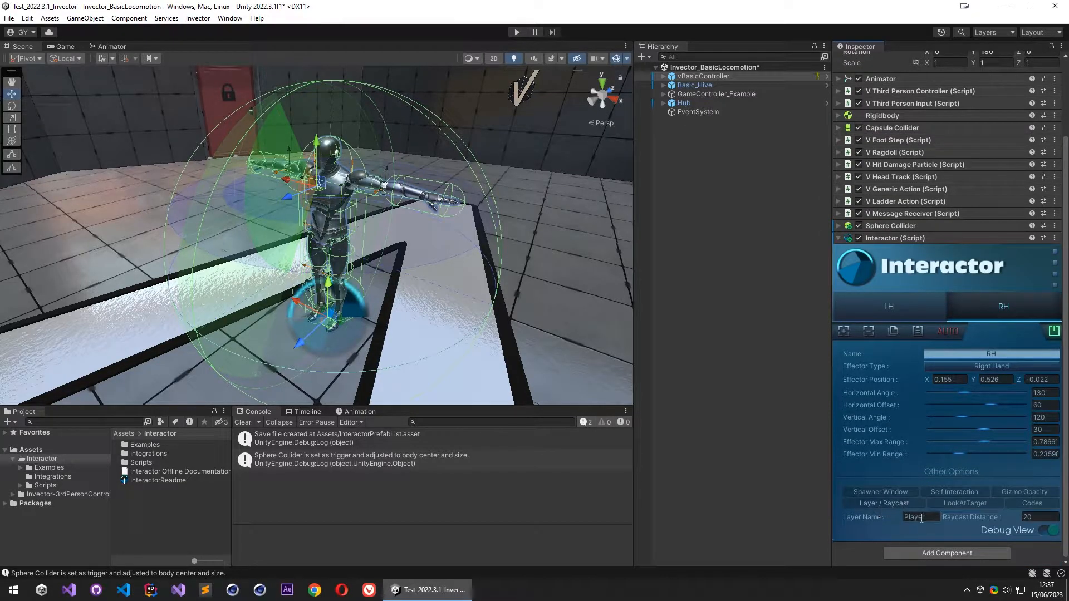
{"action": "left_click", "coordinate": [887, 505]}
- Add the Interactor IK component and assign vBasicController as its Animator
{"action": "left_click", "coordinate": [926, 555]}
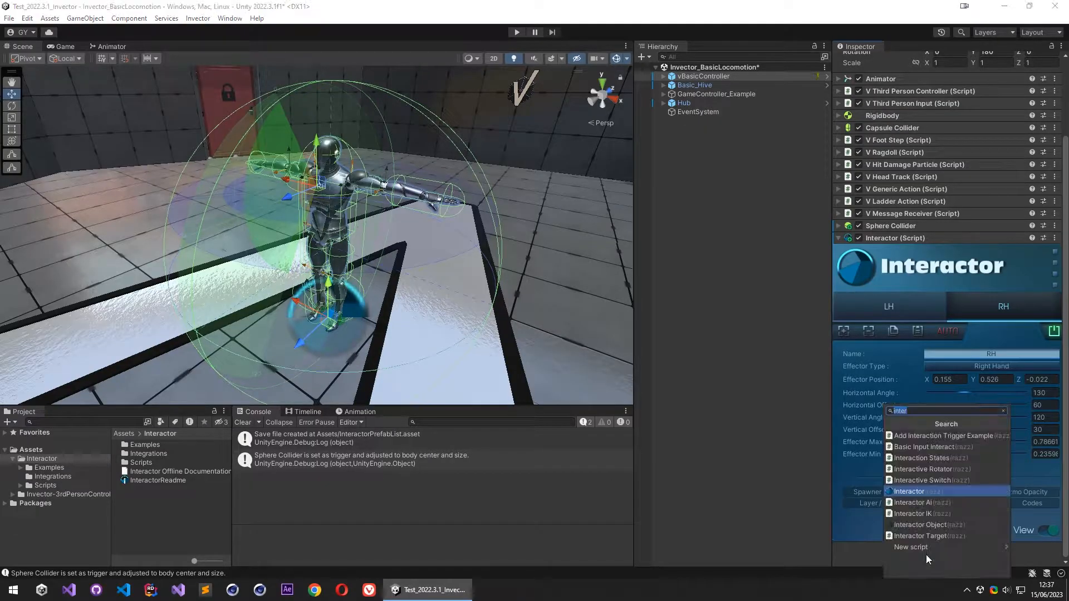
{"action": "left_click", "coordinate": [937, 512]}
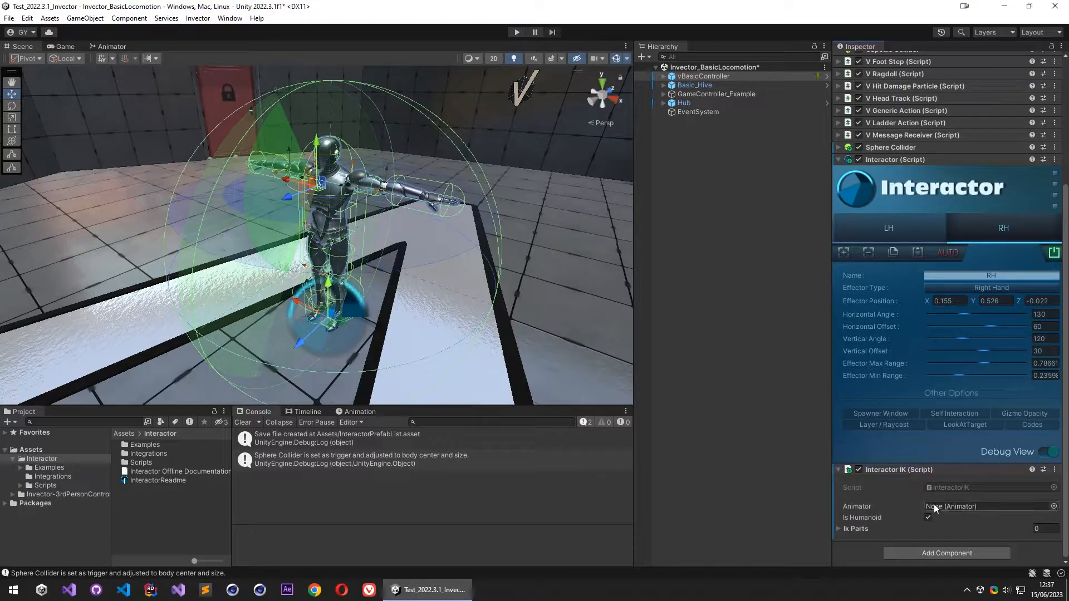
{"action": "left_click_drag", "start_coordinate": [710, 77], "coordinate": [967, 508]}
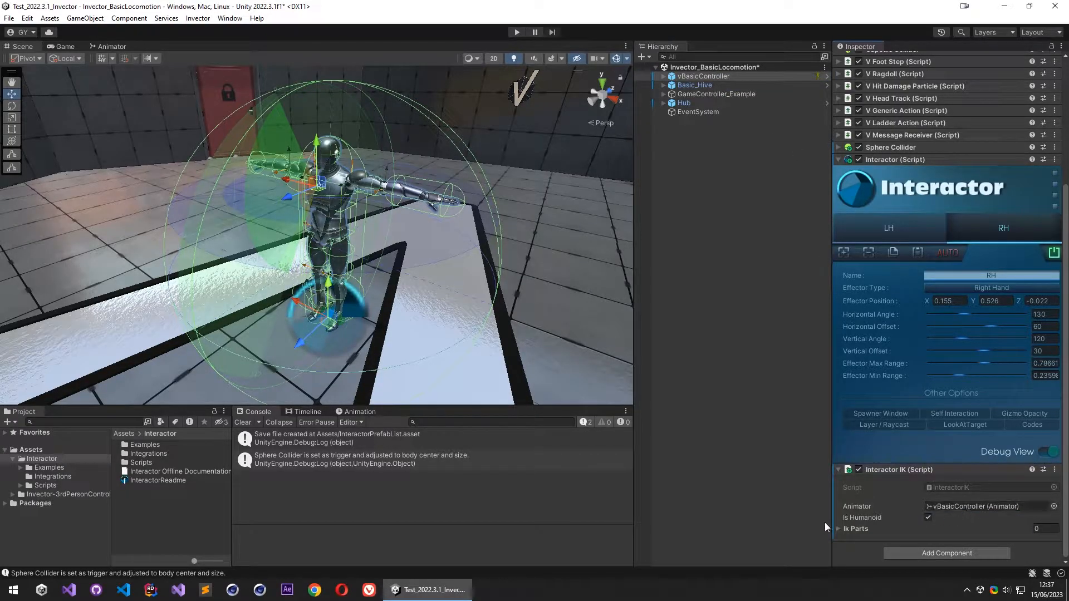
- Add two elements to Interactor IK's Ik Parts list and expand both
{"action": "left_click", "coordinate": [879, 530]}
{"action": "left_click", "coordinate": [1031, 528]}
{"action": "left_click", "coordinate": [1030, 529]}
{"action": "scroll", "coordinate": [891, 517], "scroll_direction": "down", "scroll_amount": 1}
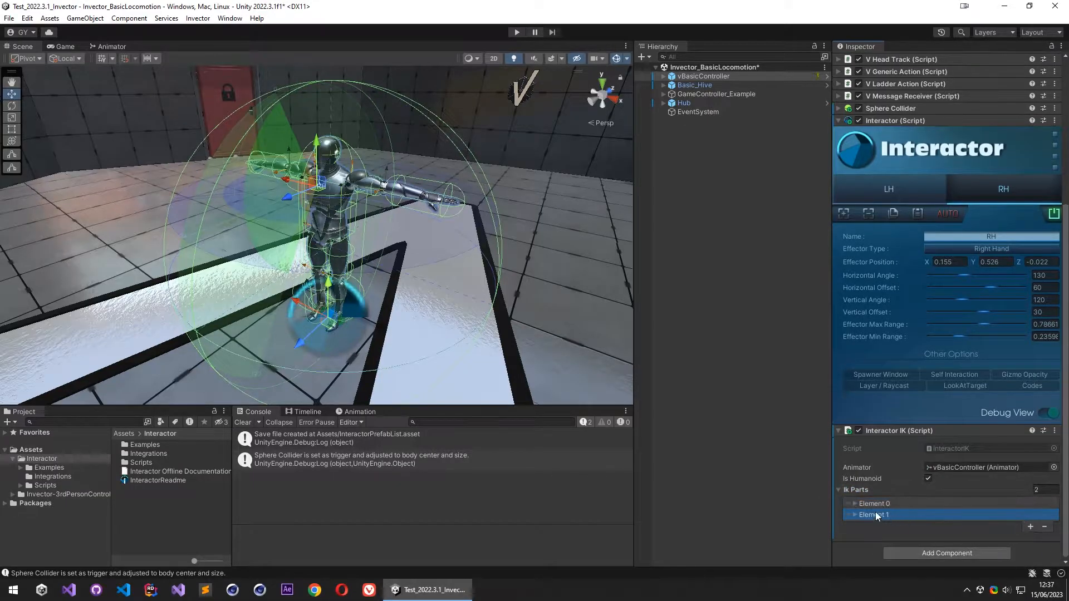
{"action": "left_click", "coordinate": [880, 514]}
{"action": "left_click", "coordinate": [875, 506]}
- Set the IK part of Element 0 to Left Hand and of Element 1 to Right Hand
{"action": "scroll", "coordinate": [895, 503], "scroll_direction": "down", "scroll_amount": 3}
{"action": "left_click", "coordinate": [950, 423]}
{"action": "left_click", "coordinate": [971, 458]}
{"action": "left_click", "coordinate": [952, 514]}
{"action": "left_click", "coordinate": [960, 516]}
{"action": "left_click", "coordinate": [965, 514]}
{"action": "left_click", "coordinate": [950, 499]}
{"action": "scroll", "coordinate": [907, 473], "scroll_direction": "down", "scroll_amount": 2}
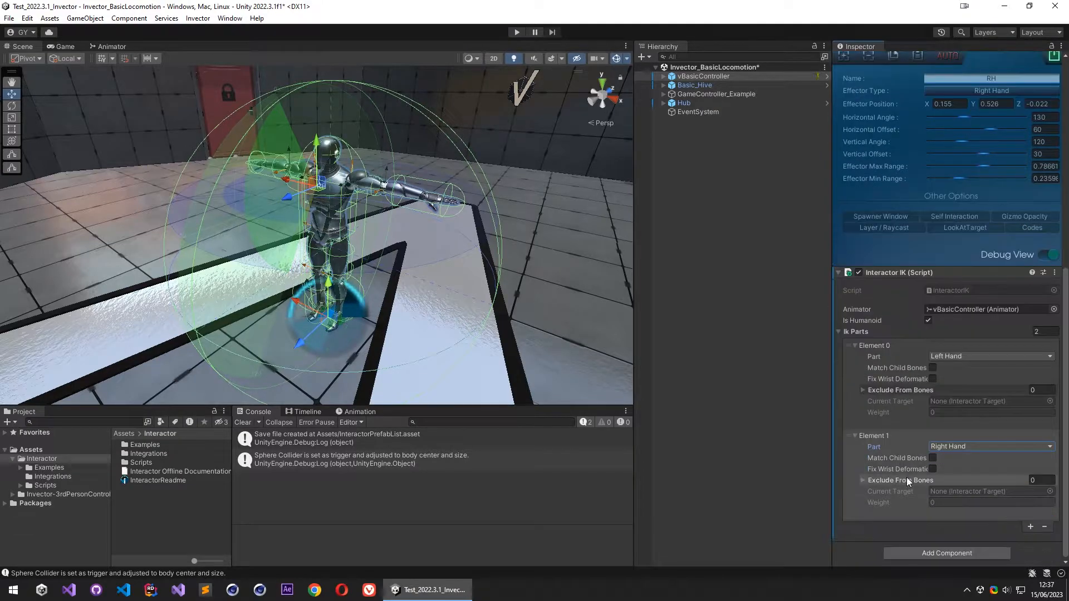
- Enable Match Child Bones for both the Left Hand and Right Hand IK parts
{"action": "left_click", "coordinate": [933, 368]}
{"action": "left_click", "coordinate": [933, 457]}
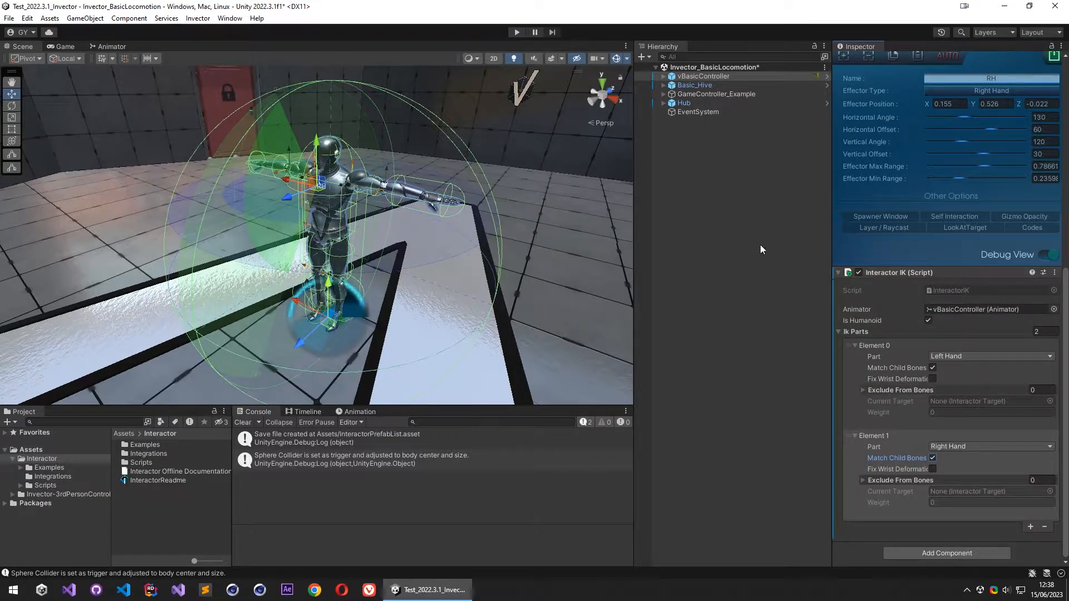
- Expand vBasicController's 3D Model armature from the hips up the spine to the VBOT_Spine2 children
{"action": "left_click", "coordinate": [663, 76]}
{"action": "left_click", "coordinate": [672, 85]}
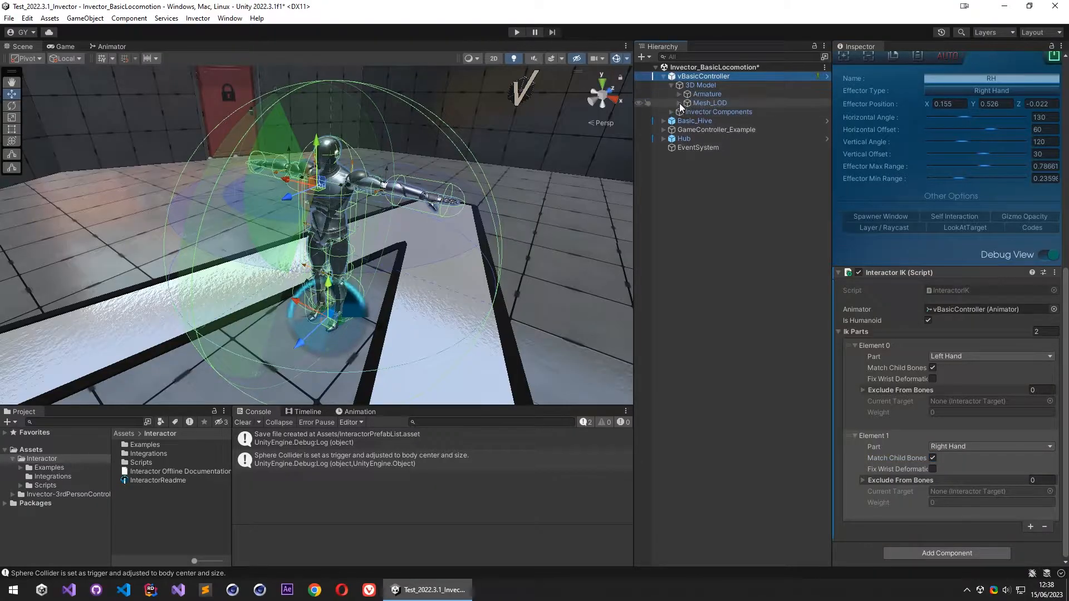
{"action": "left_click", "coordinate": [679, 94]}
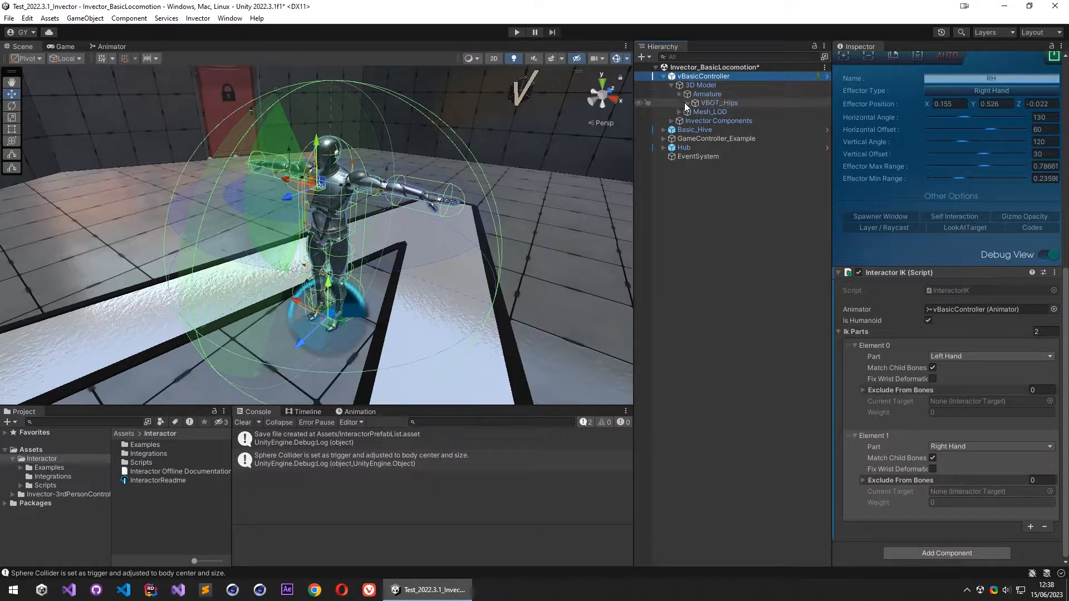
{"action": "left_click", "coordinate": [687, 103]}
{"action": "left_click", "coordinate": [695, 130]}
{"action": "left_click", "coordinate": [703, 140]}
{"action": "left_click", "coordinate": [711, 148]}
{"action": "left_click", "coordinate": [713, 156]}
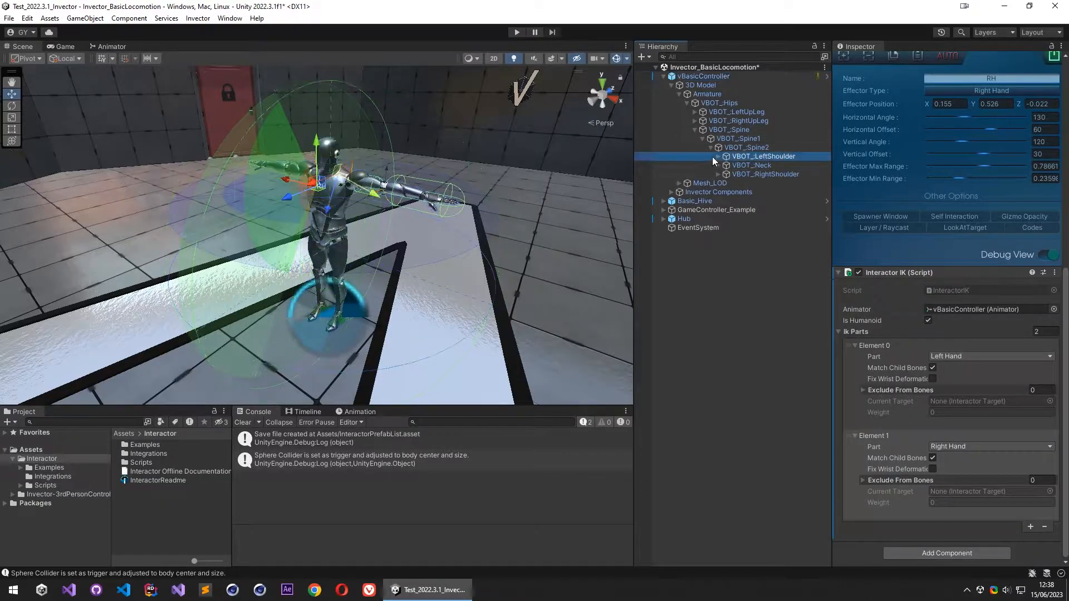
- Expand the left and right shoulder chains down to the VBOT_LeftHand and VBOT_RightHand bones
{"action": "left_click", "coordinate": [718, 157]}
{"action": "left_click", "coordinate": [725, 165]}
{"action": "left_click", "coordinate": [718, 192]}
{"action": "left_click", "coordinate": [726, 201]}
{"action": "left_click", "coordinate": [734, 175]}
{"action": "left_click", "coordinate": [734, 218]}
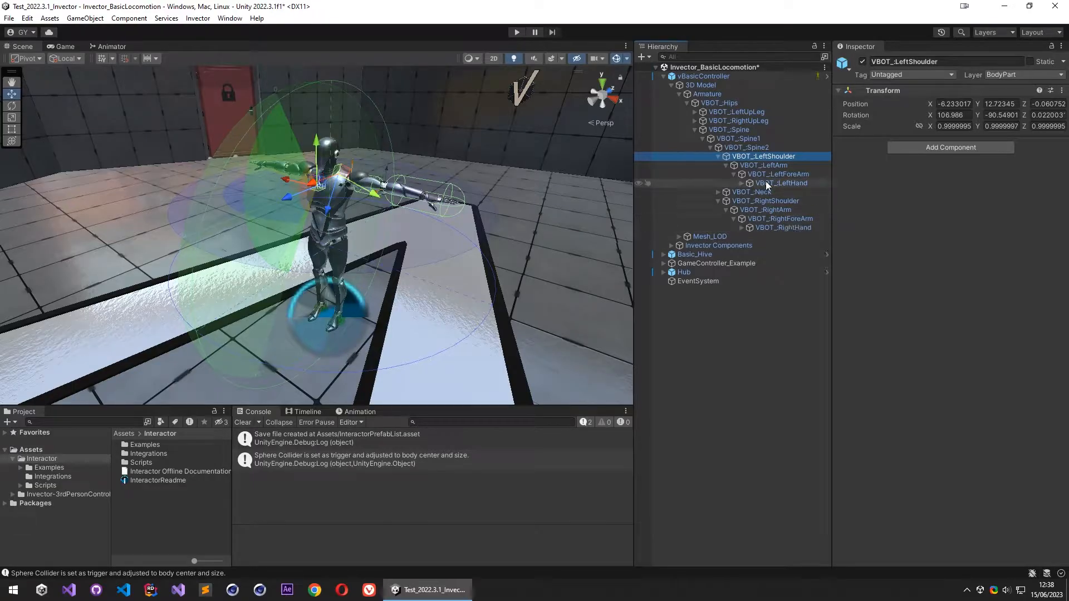
- Examine the finger bones beneath both hands and the Exclude From Bones list of the Right Hand IK part
{"action": "left_click", "coordinate": [742, 184]}
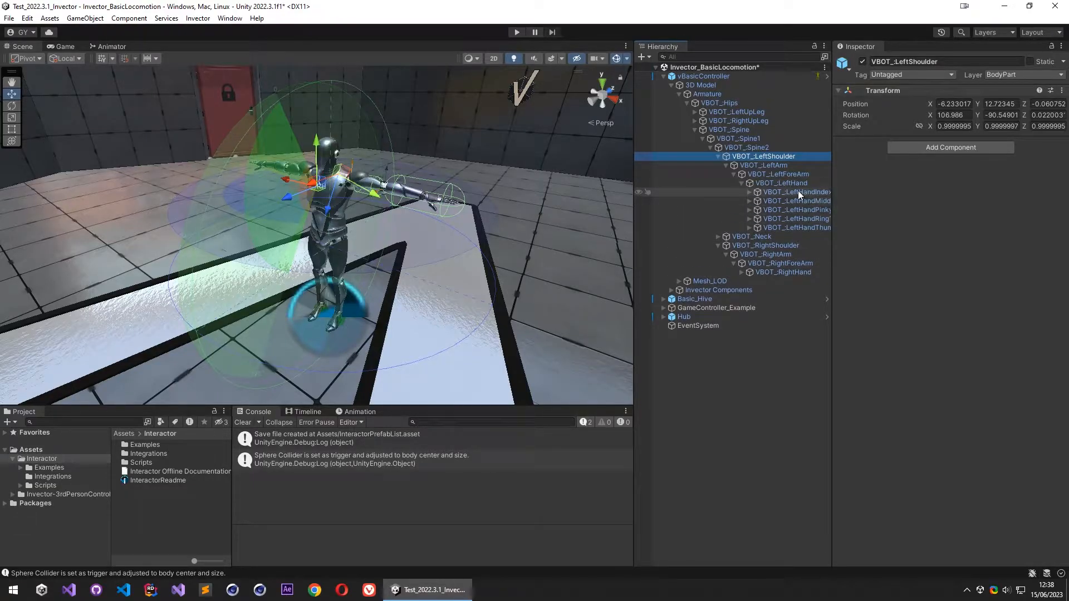
{"action": "left_click", "coordinate": [741, 273]}
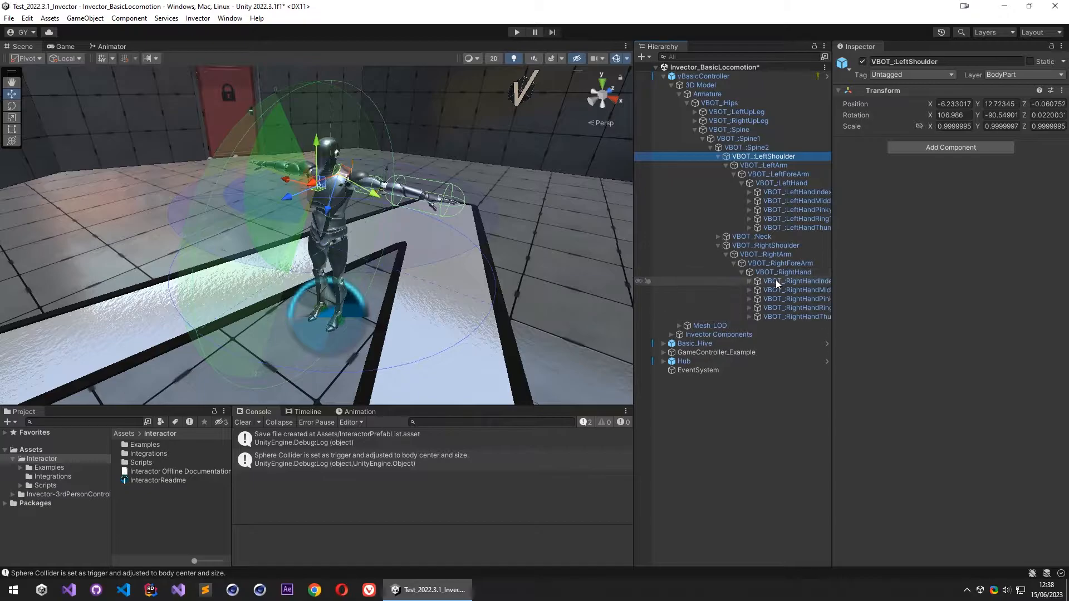
{"action": "left_click", "coordinate": [741, 272]}
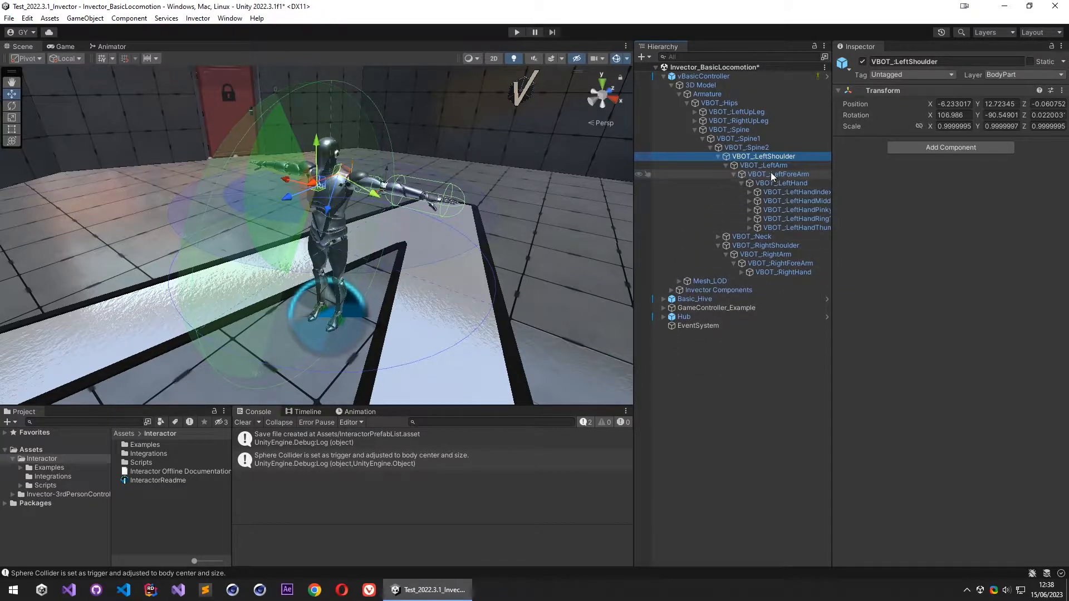
{"action": "left_click", "coordinate": [743, 183]}
{"action": "left_click", "coordinate": [703, 76]}
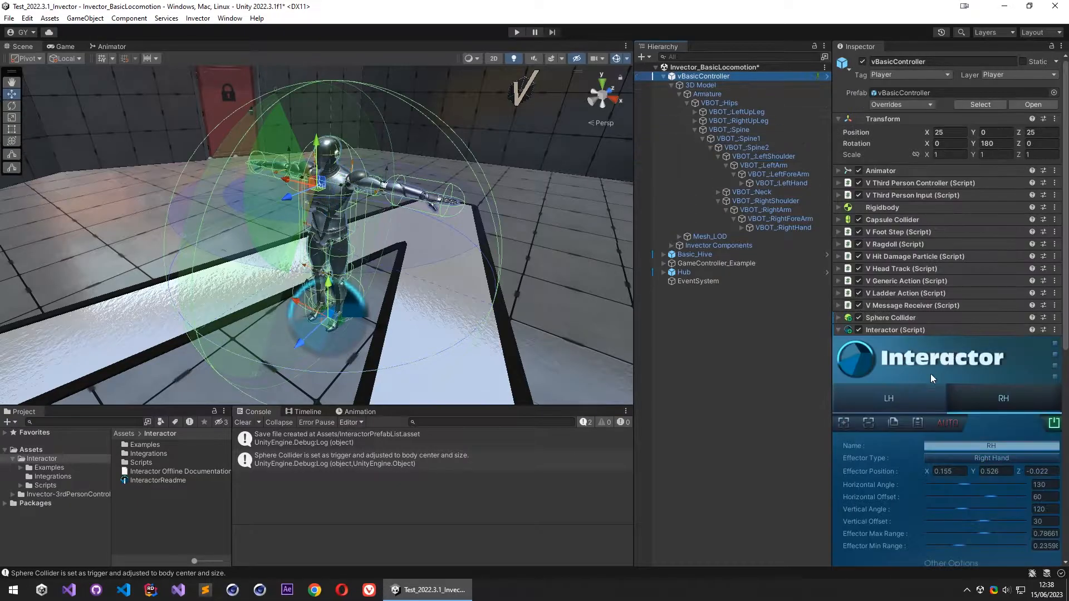
{"action": "scroll", "coordinate": [927, 401], "scroll_direction": "down", "scroll_amount": 8}
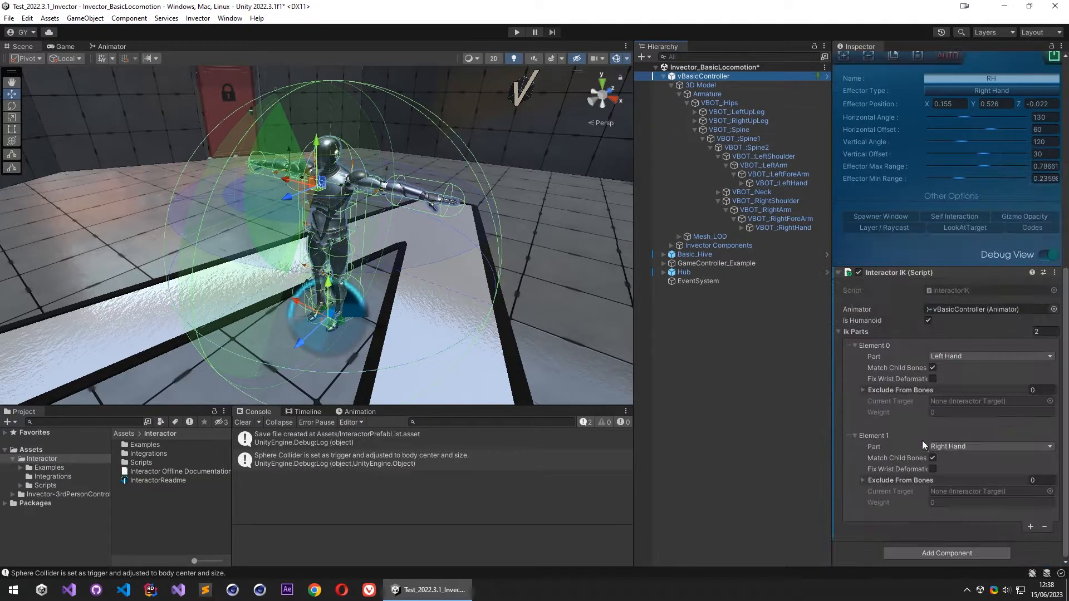
{"action": "left_click", "coordinate": [894, 481]}
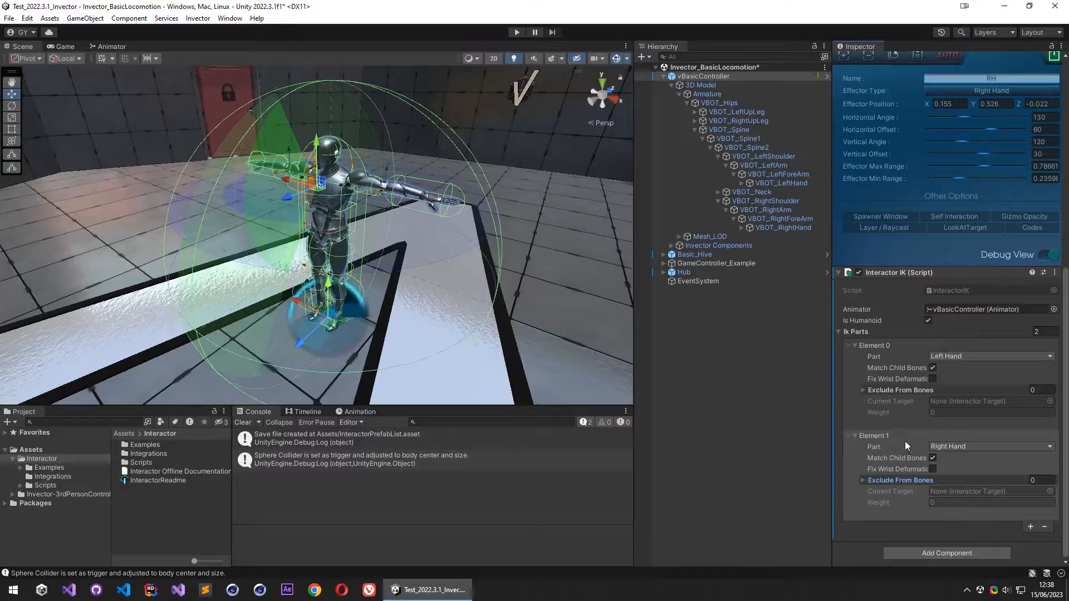
- Duplicate the VBOT_LeftHand and VBOT_RightHand bones and move both copies out of the character to the scene root
{"action": "left_click", "coordinate": [780, 183]}
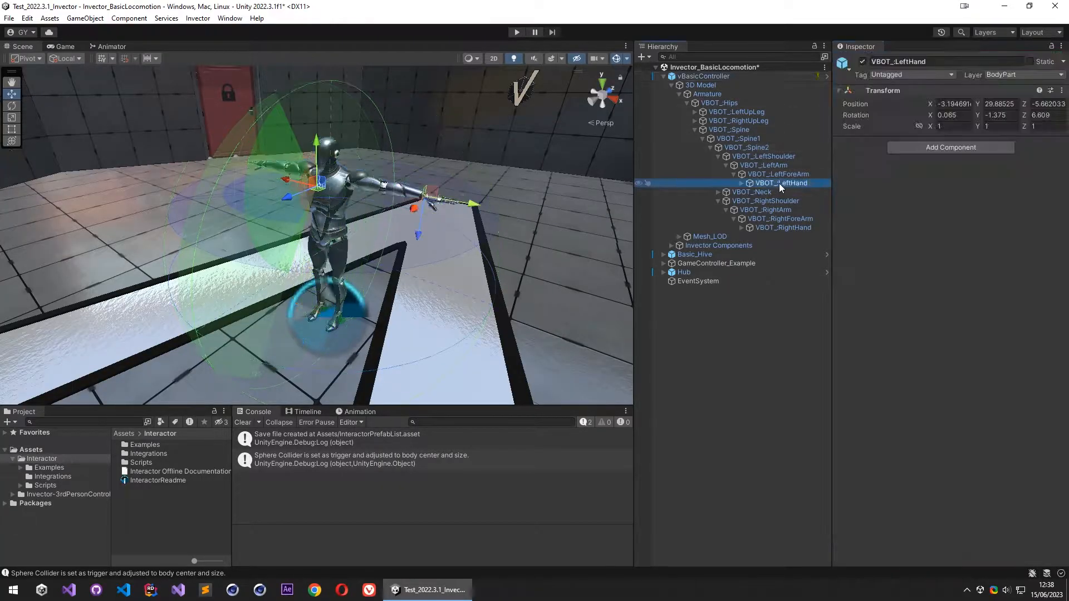
{"action": "key", "text": "ctrl+d"}
{"action": "left_click", "coordinate": [780, 237]}
{"action": "key", "text": "ctrl+d"}
{"action": "left_click", "coordinate": [790, 192]}
{"action": "left_click", "coordinate": [778, 245], "text": "ctrl"}
{"action": "left_click_drag", "start_coordinate": [797, 191], "coordinate": [744, 340]}
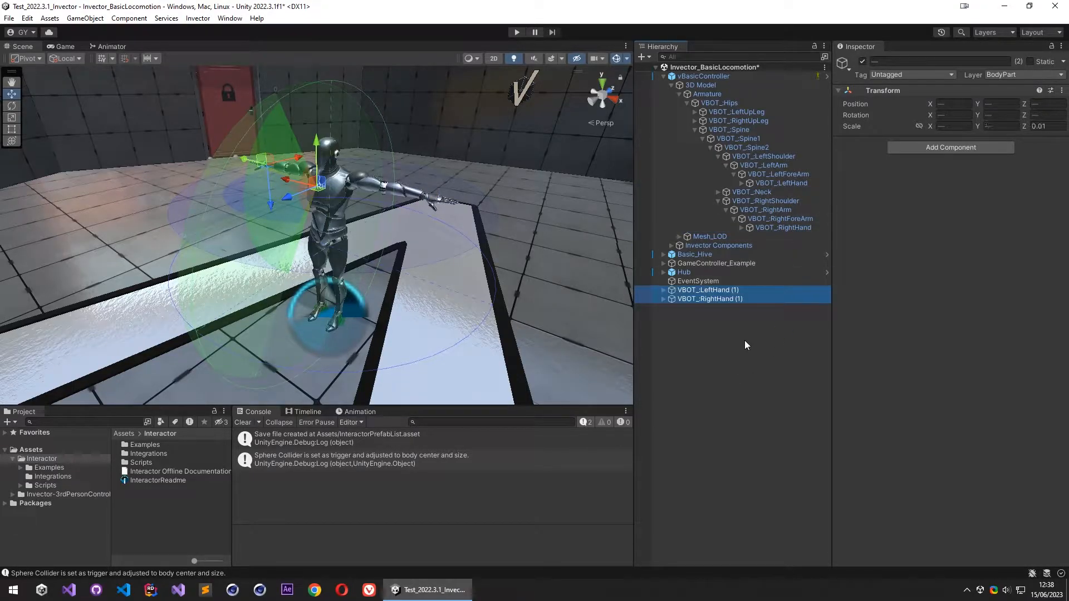
{"action": "left_click", "coordinate": [663, 76]}
- Add the Interactor Target component to both duplicated hand objects at once
{"action": "left_click", "coordinate": [746, 172]}
{"action": "left_click", "coordinate": [726, 121]}
{"action": "left_click", "coordinate": [716, 130], "text": "shift"}
{"action": "left_click", "coordinate": [951, 147]}
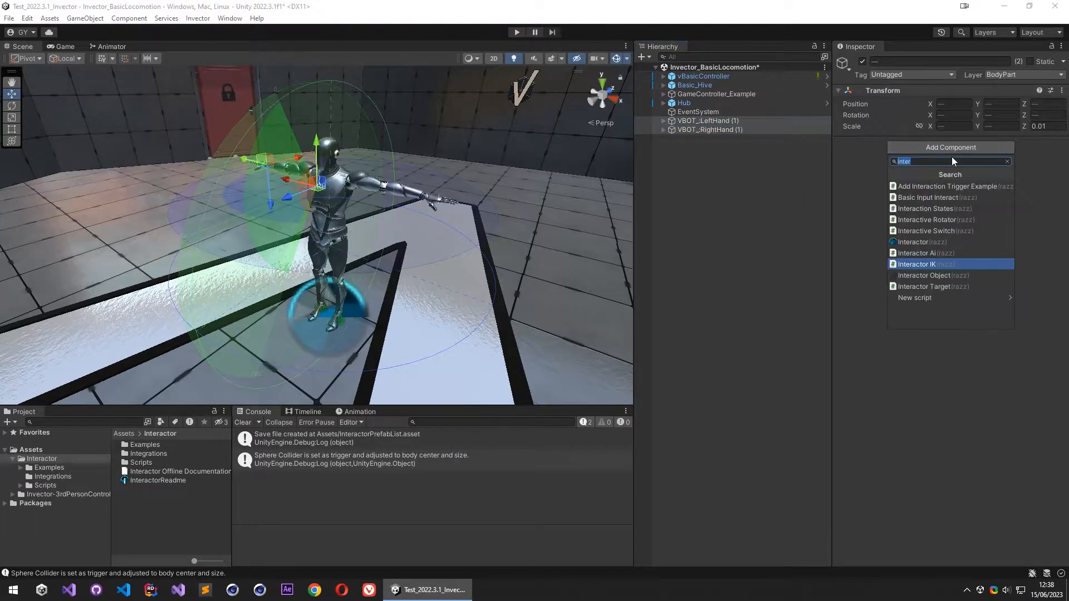
{"action": "left_click", "coordinate": [931, 287]}
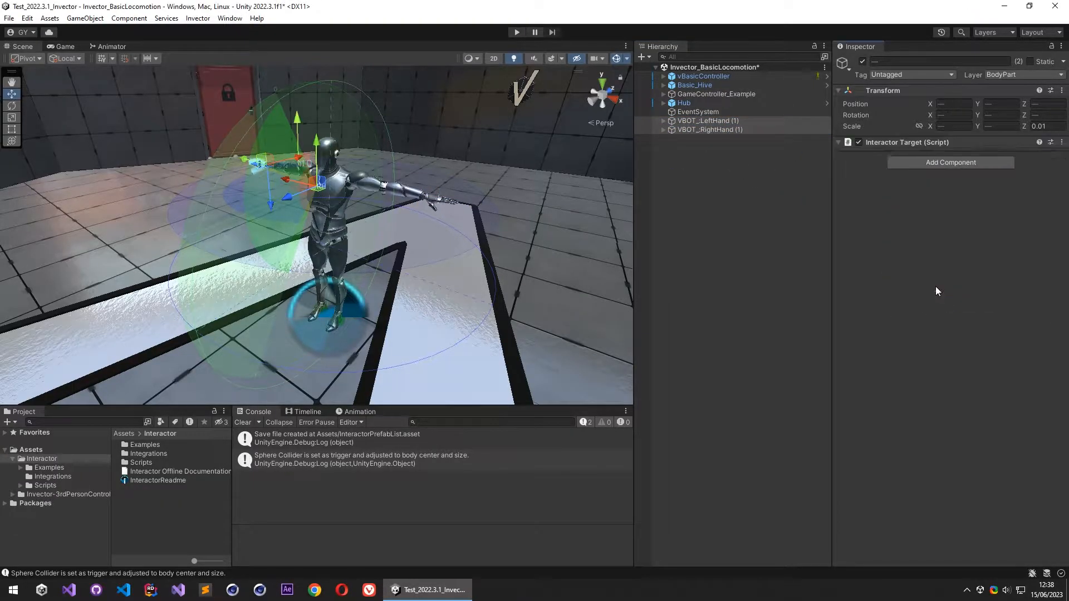
- Set the left hand copy's Effector Type to Left Hand and assign the copy itself as its Match Source
{"action": "left_click", "coordinate": [719, 122]}
{"action": "left_click", "coordinate": [946, 193]}
{"action": "left_click", "coordinate": [963, 267]}
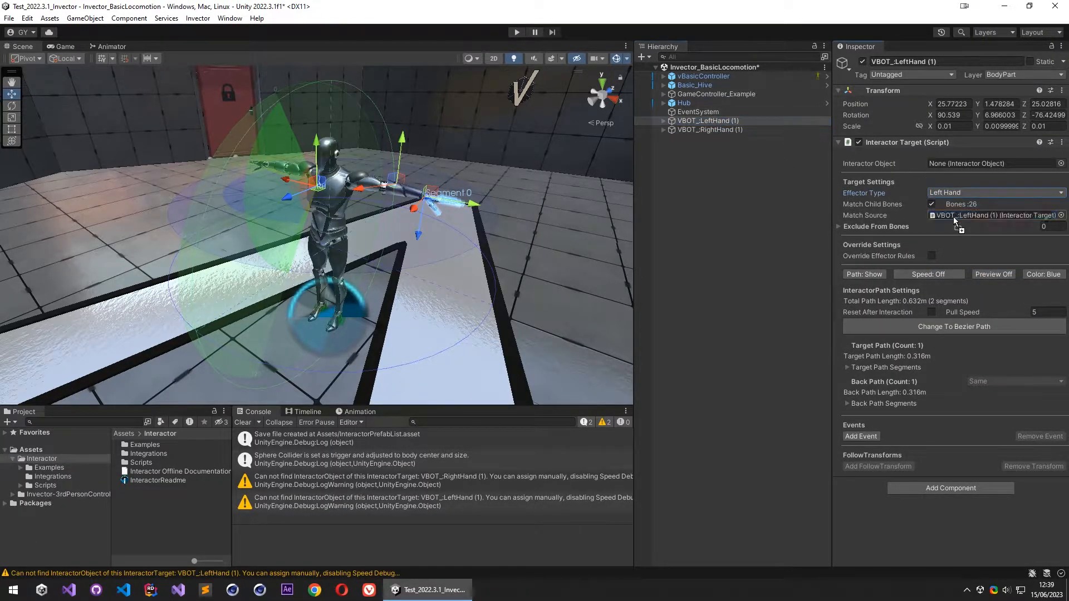
- Set the right hand copy's Effector Type to Right Hand and assign the copy itself as its Match Source
{"action": "left_click", "coordinate": [741, 130]}
{"action": "left_click", "coordinate": [964, 192]}
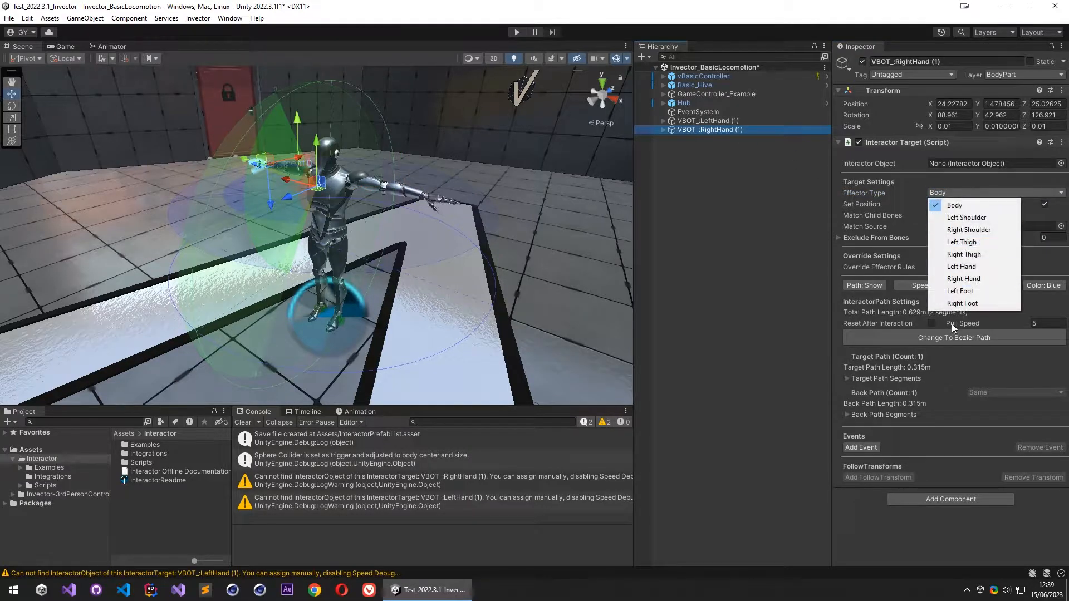
{"action": "left_click", "coordinate": [955, 278]}
{"action": "left_click_drag", "start_coordinate": [719, 129], "coordinate": [959, 215]}
- Rename the two hand copies as VBOT_LeftHandTarget and VBOT_RightHandTarget
{"action": "left_click", "coordinate": [747, 121]}
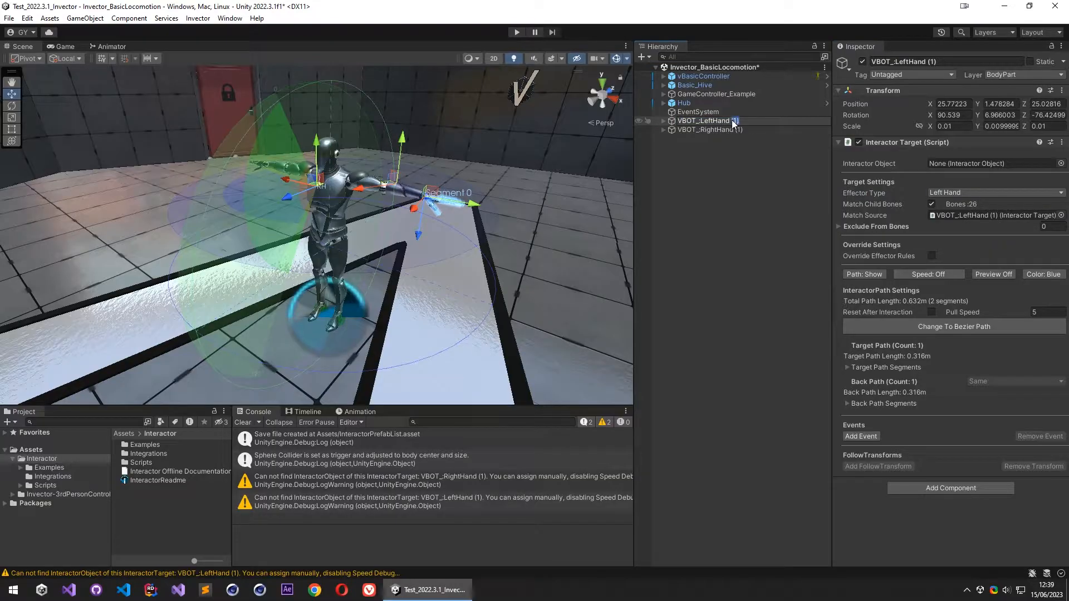
{"action": "type", "text": "Target"}
{"action": "key", "text": "Return"}
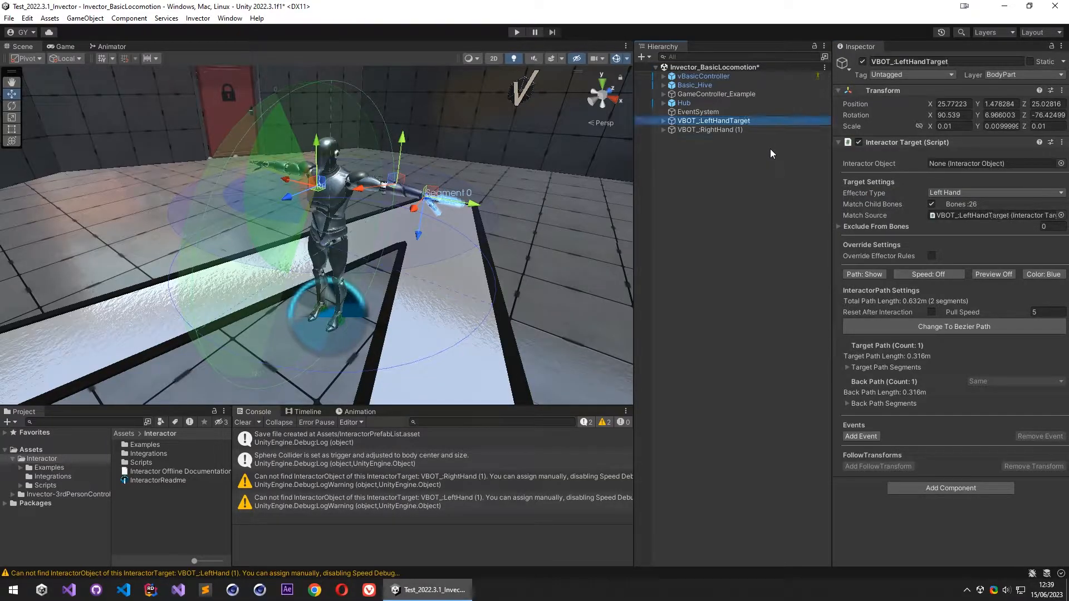
{"action": "left_click", "coordinate": [740, 130]}
{"action": "key", "text": "F2"}
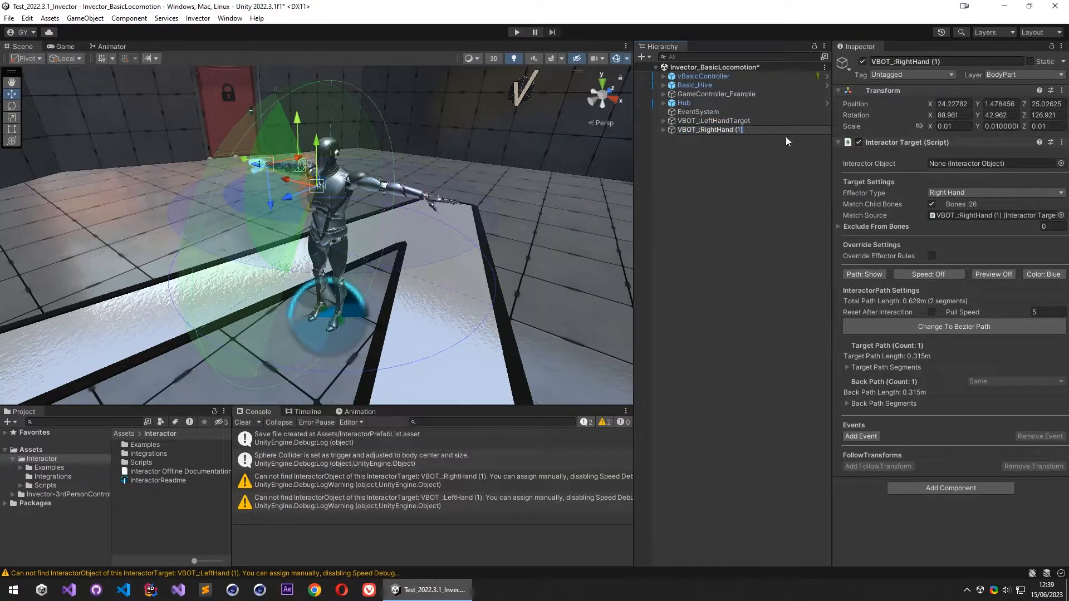
{"action": "type", "text": "Target"}
{"action": "key", "text": "Return"}
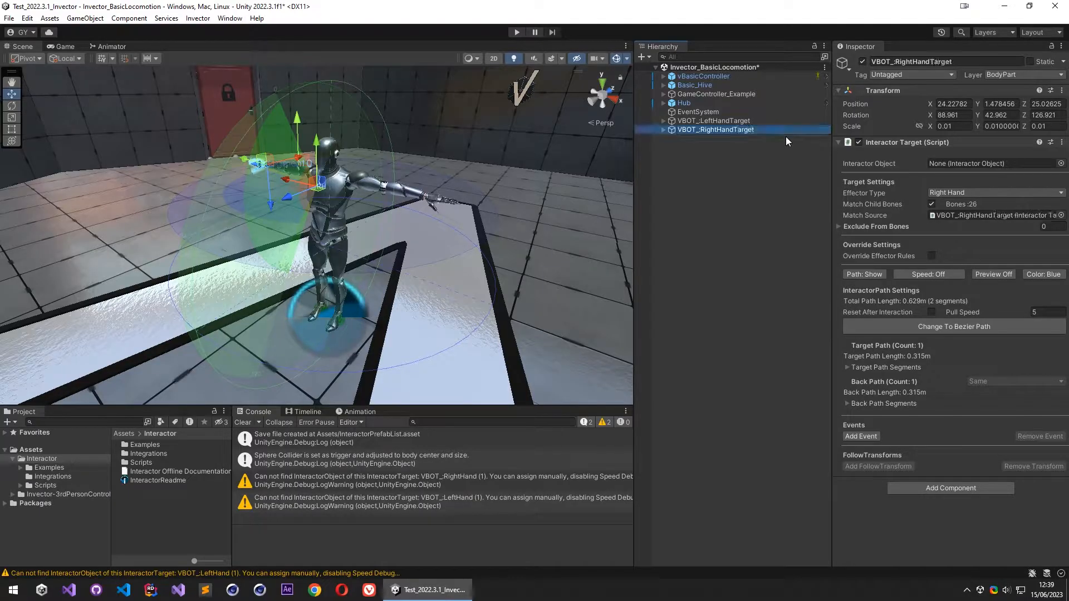
- Set all position and rotation values of VBOT_LeftHandTarget to 0
{"action": "left_click", "coordinate": [740, 120]}
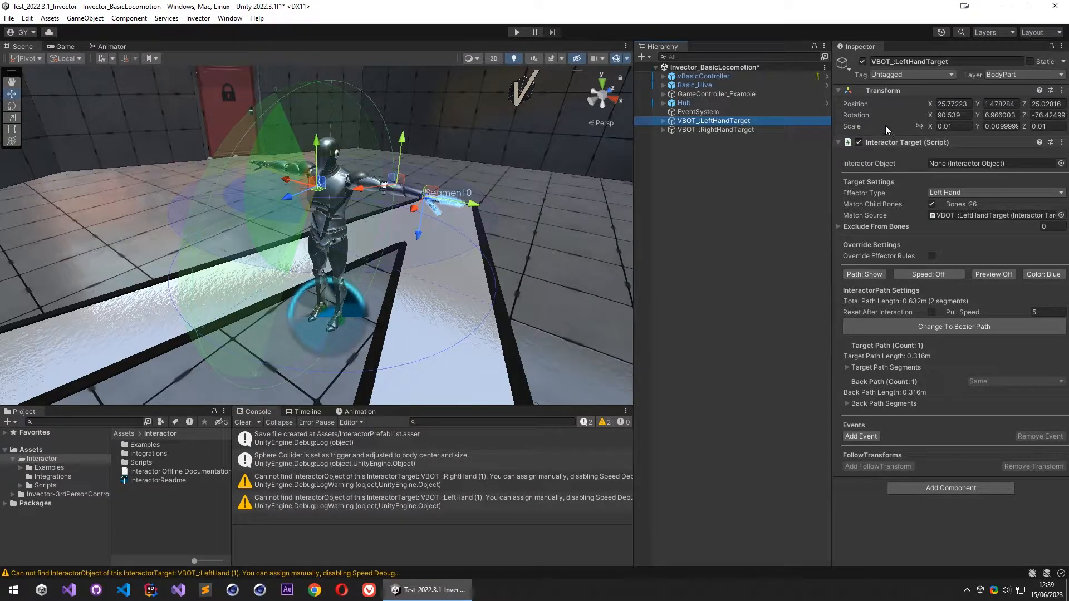
{"action": "left_click", "coordinate": [954, 104]}
{"action": "type", "text": "0"}
{"action": "key", "text": "Tab"}
{"action": "type", "text": "0"}
{"action": "key", "text": "Tab"}
{"action": "type", "text": "0"}
{"action": "key", "text": "Tab"}
{"action": "type", "text": "0"}
{"action": "key", "text": "Tab"}
{"action": "type", "text": "0"}
{"action": "key", "text": "Tab"}
{"action": "type", "text": "0"}
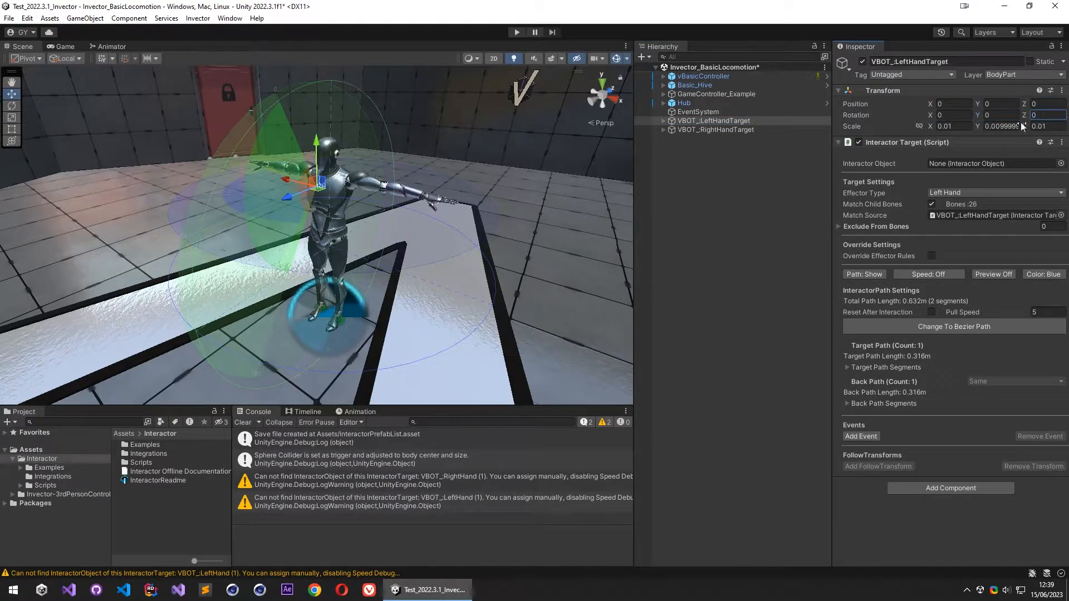
- Set all position and rotation values of VBOT_RightHandTarget to 0
{"action": "left_click", "coordinate": [772, 129]}
{"action": "left_click", "coordinate": [954, 104]}
{"action": "type", "text": "0"}
{"action": "key", "text": "Tab"}
{"action": "type", "text": "0"}
{"action": "key", "text": "Tab"}
{"action": "type", "text": "0"}
{"action": "key", "text": "Tab"}
{"action": "type", "text": "0"}
{"action": "key", "text": "Tab"}
{"action": "type", "text": "0"}
{"action": "key", "text": "Tab"}
- Try moving and rotating VBOT_RightHandTarget in the scene, and undo both changes
{"action": "type", "text": "0"}
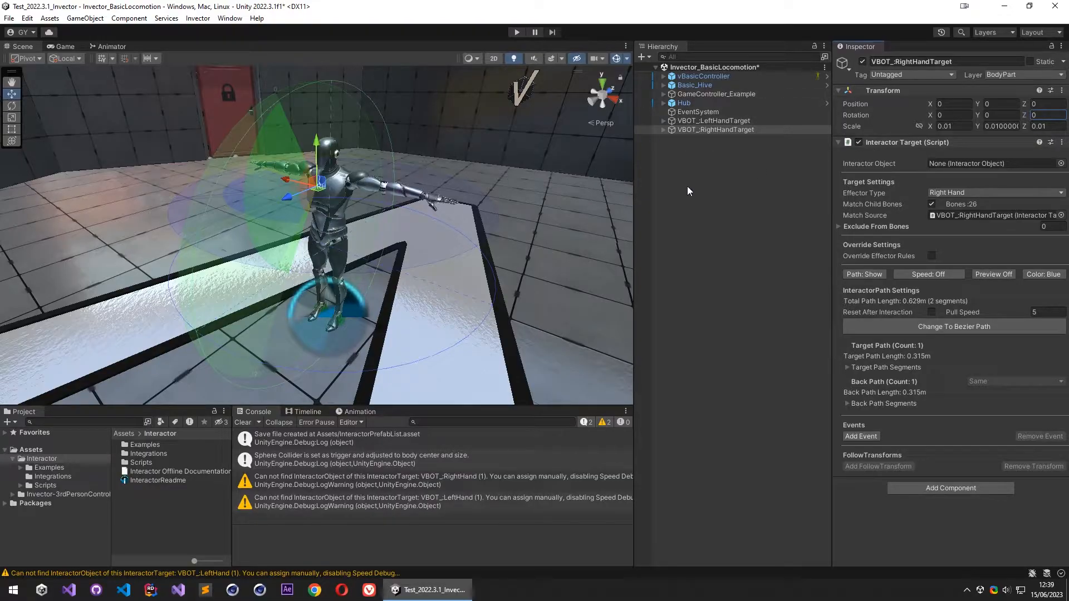
{"action": "type", "text": "f"}
{"action": "right_click_drag", "start_coordinate": [403, 206], "coordinate": [986, 262], "text": "alt"}
{"action": "left_click_drag", "start_coordinate": [423, 251], "coordinate": [332, 269], "text": "alt"}
{"action": "left_click_drag", "start_coordinate": [271, 228], "coordinate": [379, 261]}
{"action": "key", "text": "e"}
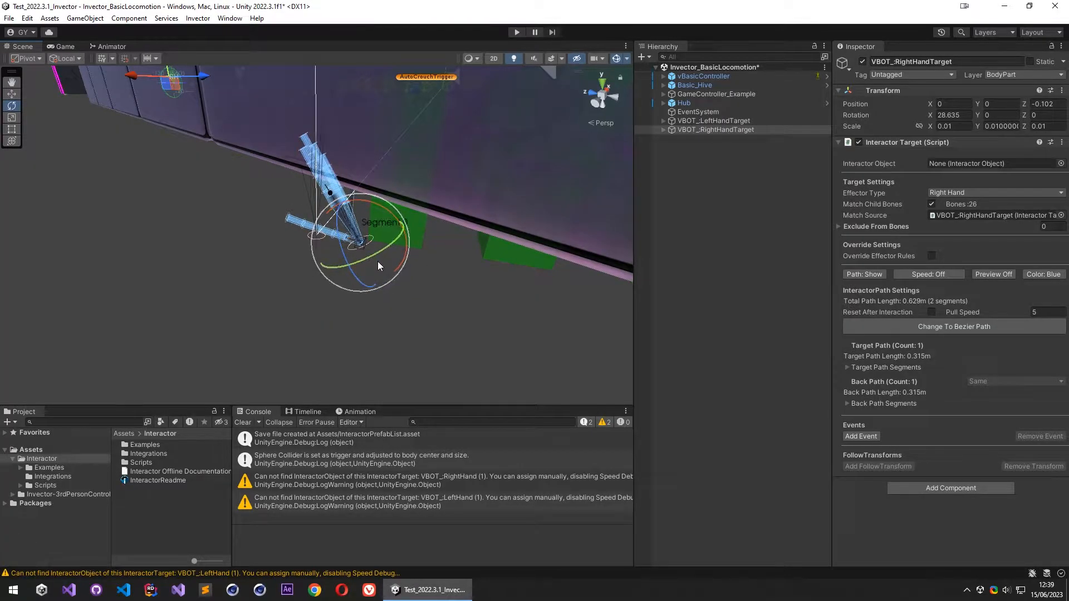
{"action": "key", "text": "ctrl+z"}
{"action": "key", "text": "ctrl+z"}
{"action": "left_click_drag", "start_coordinate": [282, 222], "coordinate": [316, 251], "text": "alt"}
{"action": "key", "text": "w"}
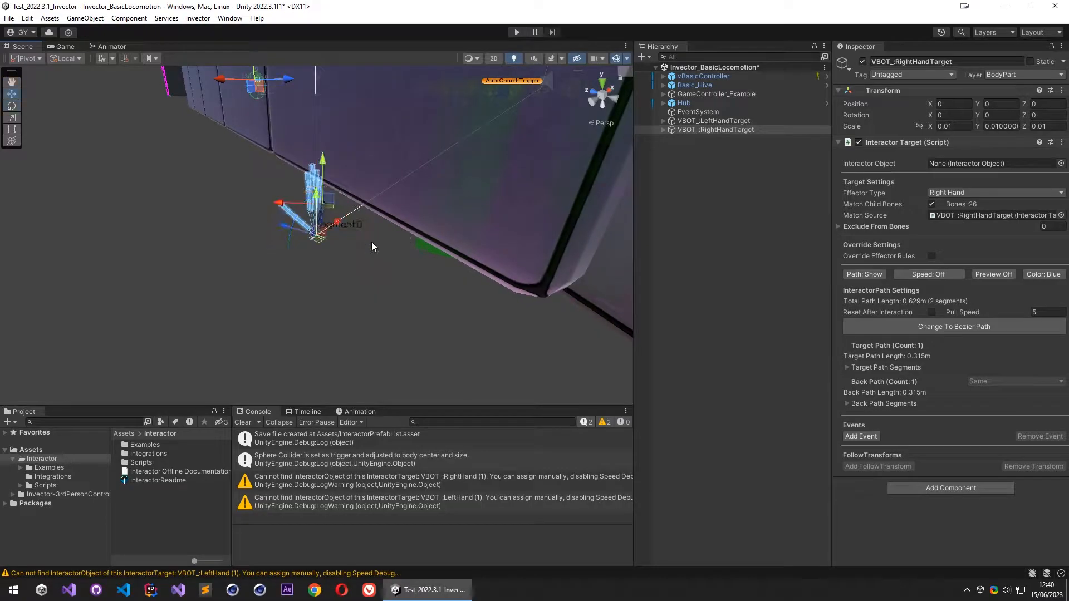
- Clear the console messages and save both hand targets as prefabs in the Assets folder
{"action": "left_click", "coordinate": [243, 422]}
{"action": "left_click", "coordinate": [757, 121]}
{"action": "left_click", "coordinate": [756, 130], "text": "shift"}
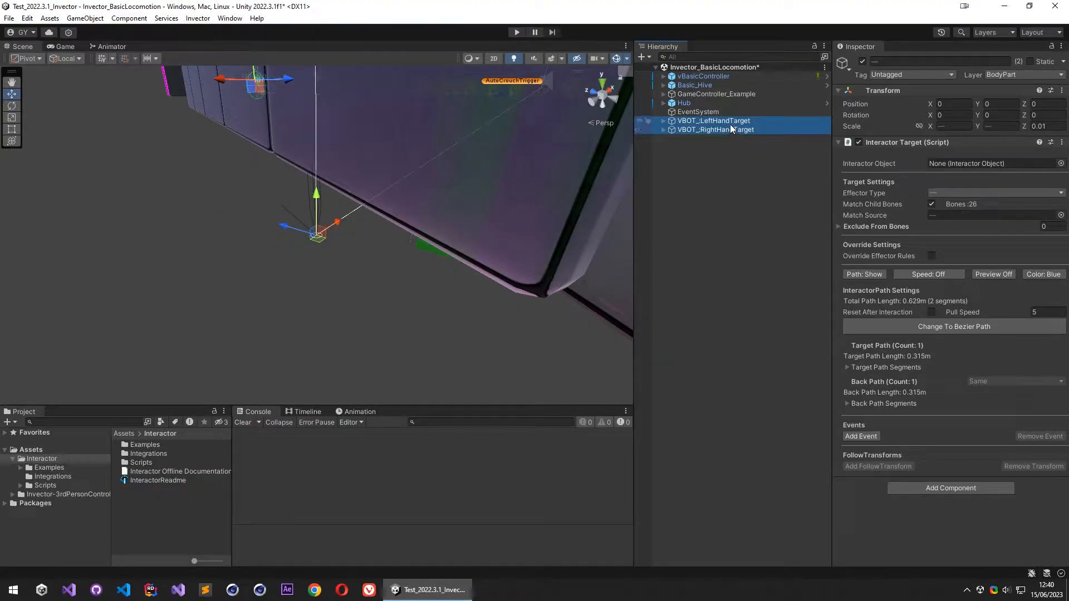
{"action": "left_click", "coordinate": [61, 451]}
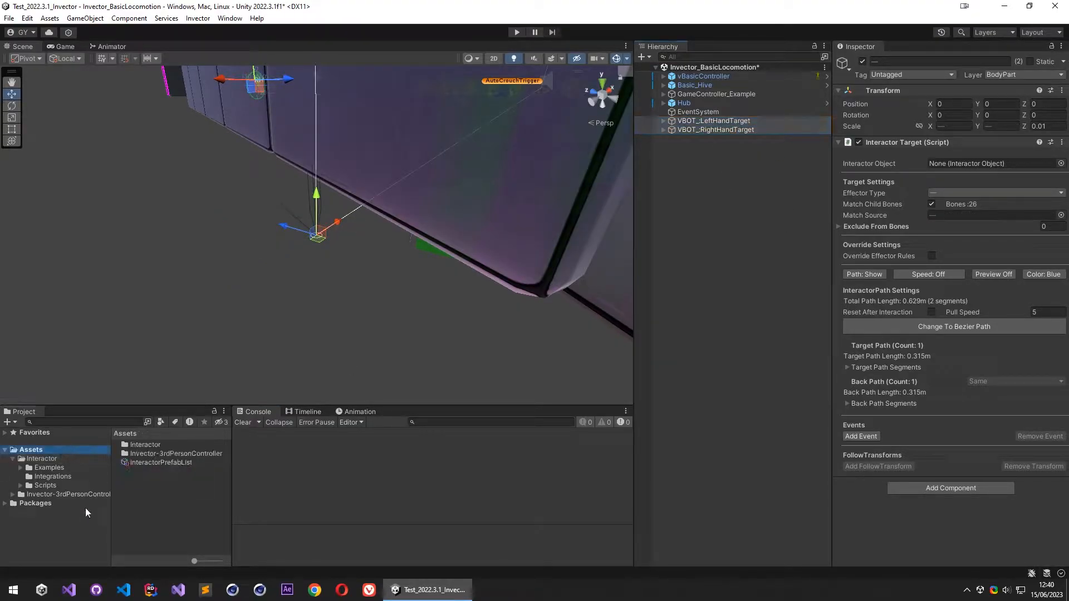
{"action": "left_click_drag", "start_coordinate": [747, 122], "coordinate": [179, 494]}
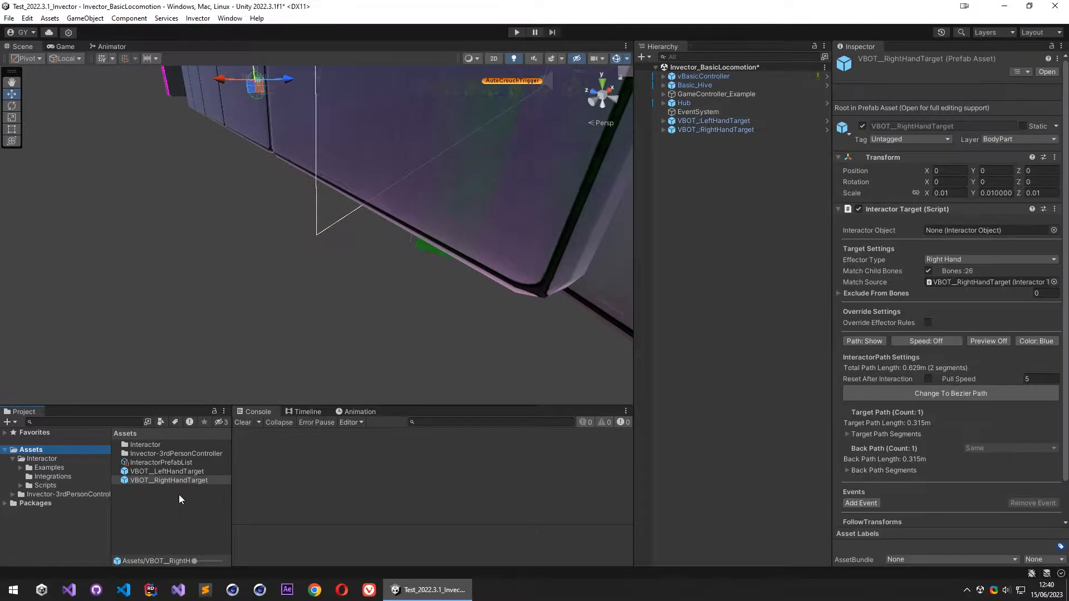
- Delete both hand target objects from the scene
{"action": "left_click", "coordinate": [724, 120]}
{"action": "left_click", "coordinate": [723, 129], "text": "shift"}
{"action": "key", "text": "Delete"}
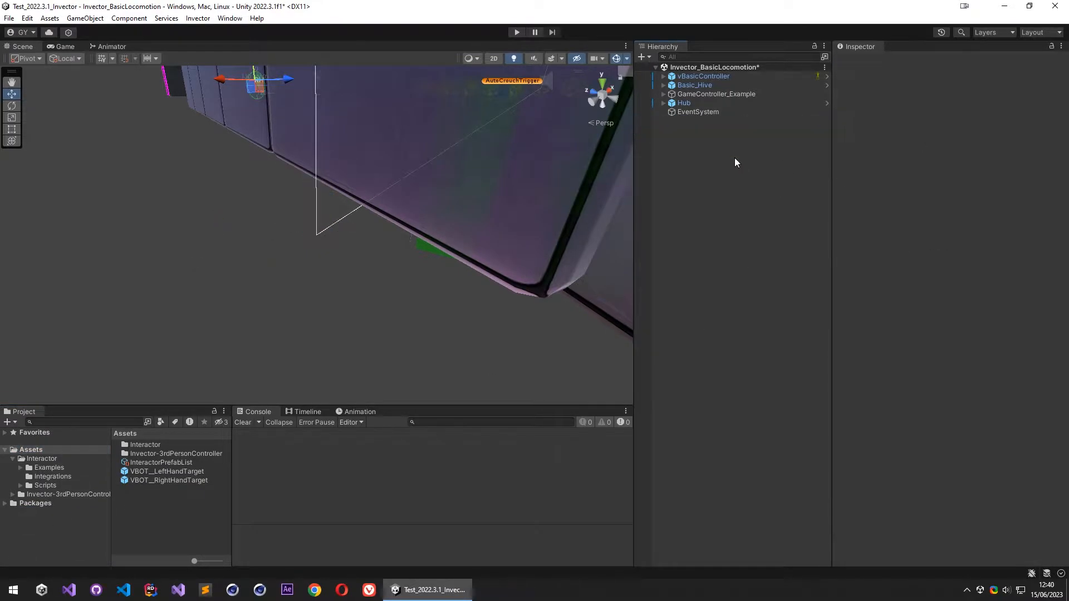
- Open the Interactor Target Spawner for vBasicController and place its window clear of the Interactor settings
{"action": "left_click", "coordinate": [710, 77]}
{"action": "scroll", "coordinate": [908, 273], "scroll_direction": "down", "scroll_amount": 5}
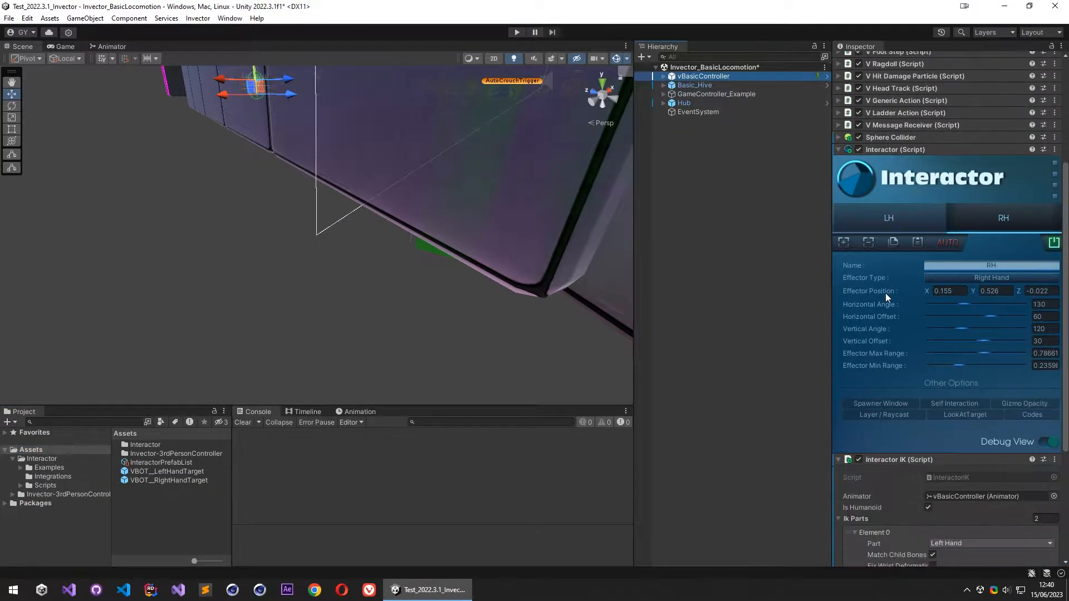
{"action": "key", "text": "f"}
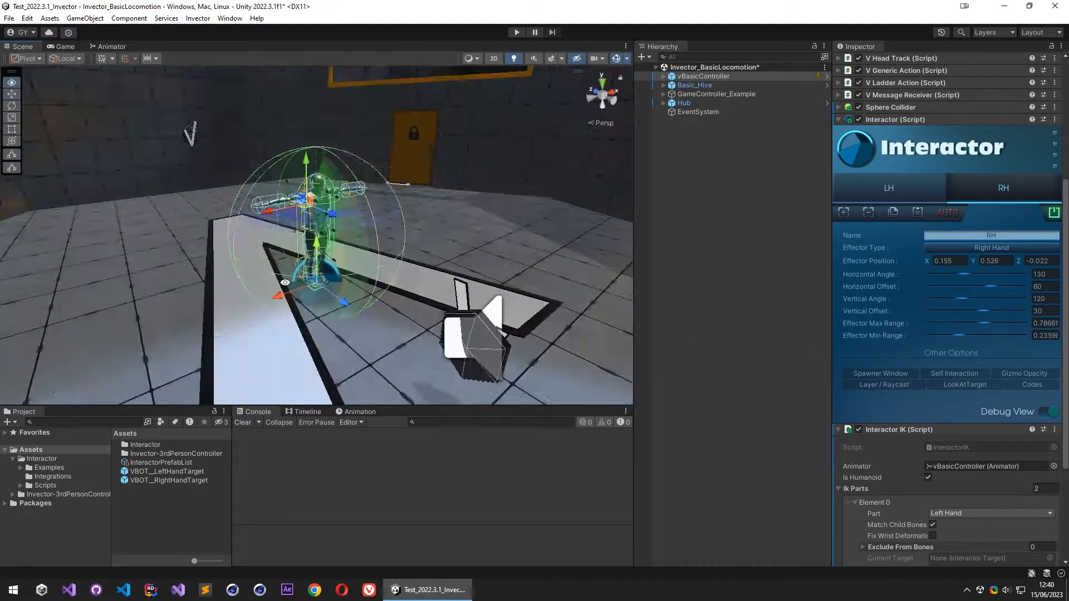
{"action": "left_click", "coordinate": [883, 374]}
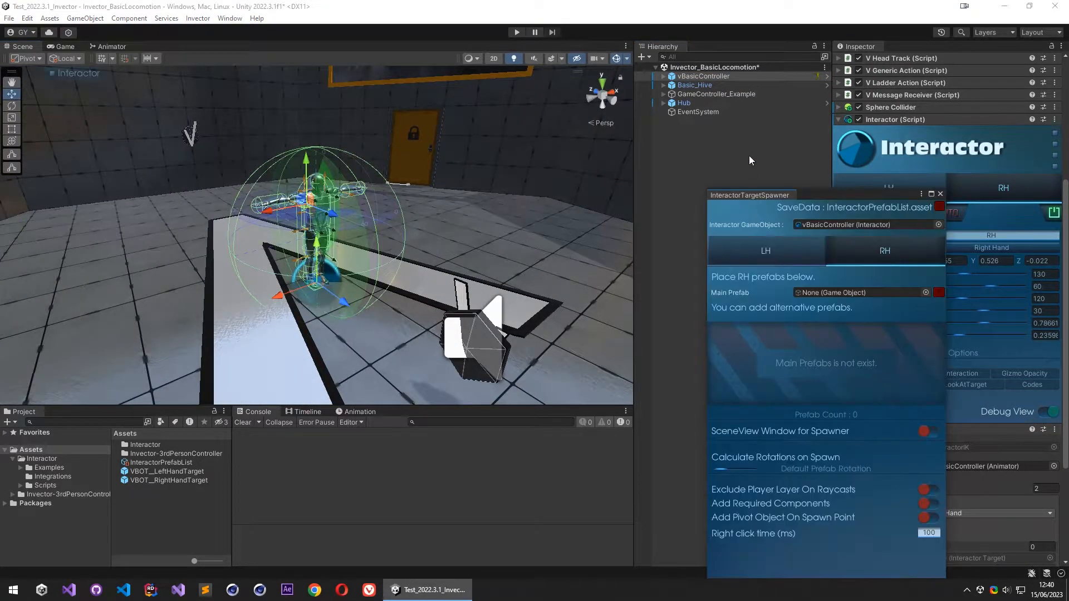
{"action": "left_click_drag", "start_coordinate": [836, 193], "coordinate": [775, 146]}
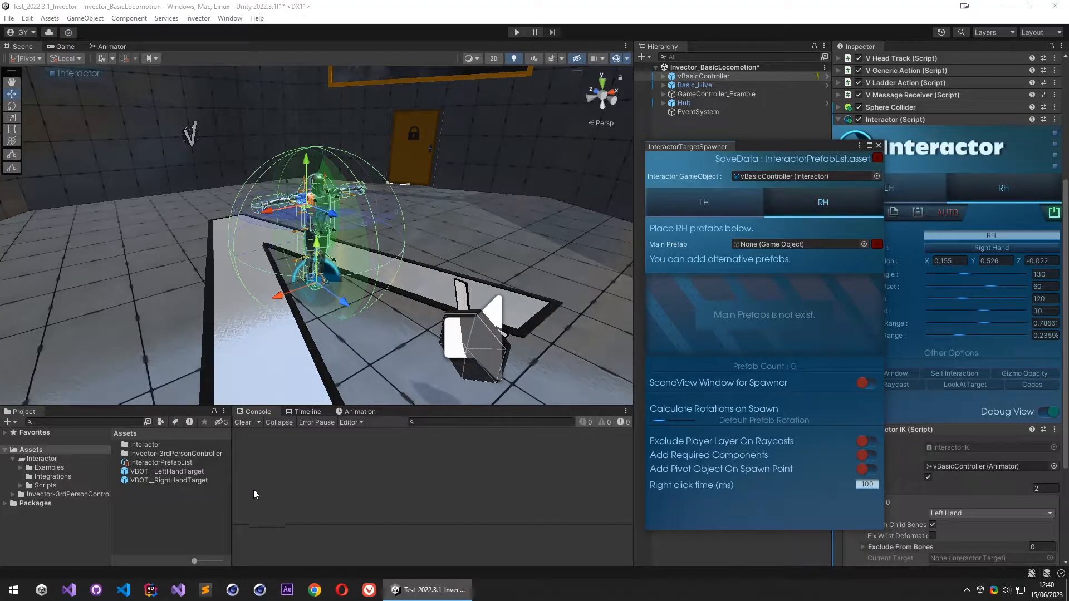
- Assign the VBOT__RightHandTarget prefab as Main Prefab for RH and VBOT__LeftHandTarget as Main Prefab for LH
{"action": "left_click_drag", "start_coordinate": [184, 480], "coordinate": [766, 245]}
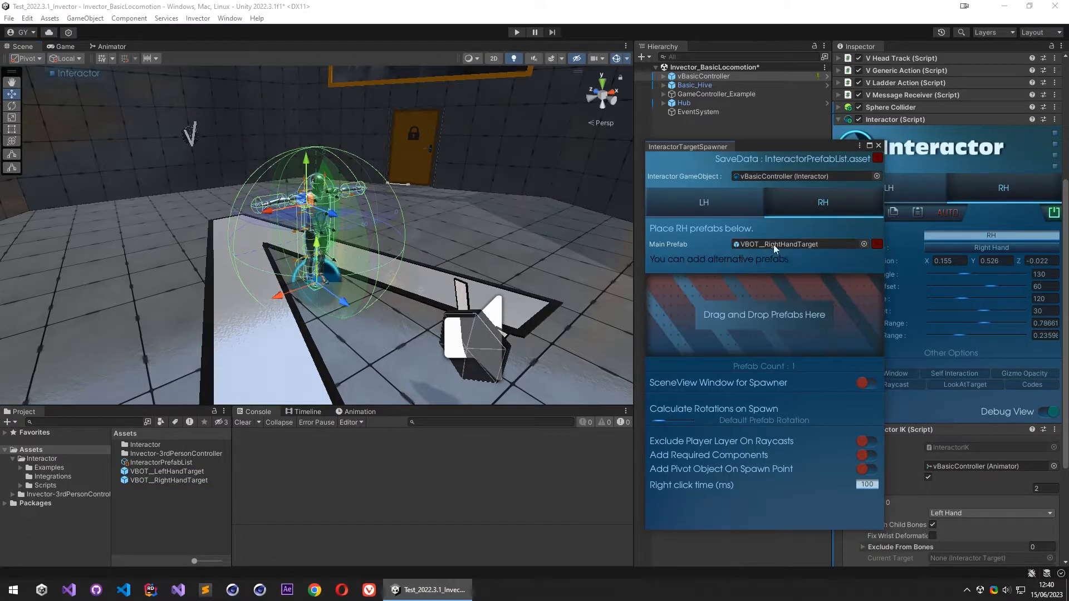
{"action": "left_click", "coordinate": [733, 207]}
{"action": "left_click_drag", "start_coordinate": [161, 472], "coordinate": [774, 240]}
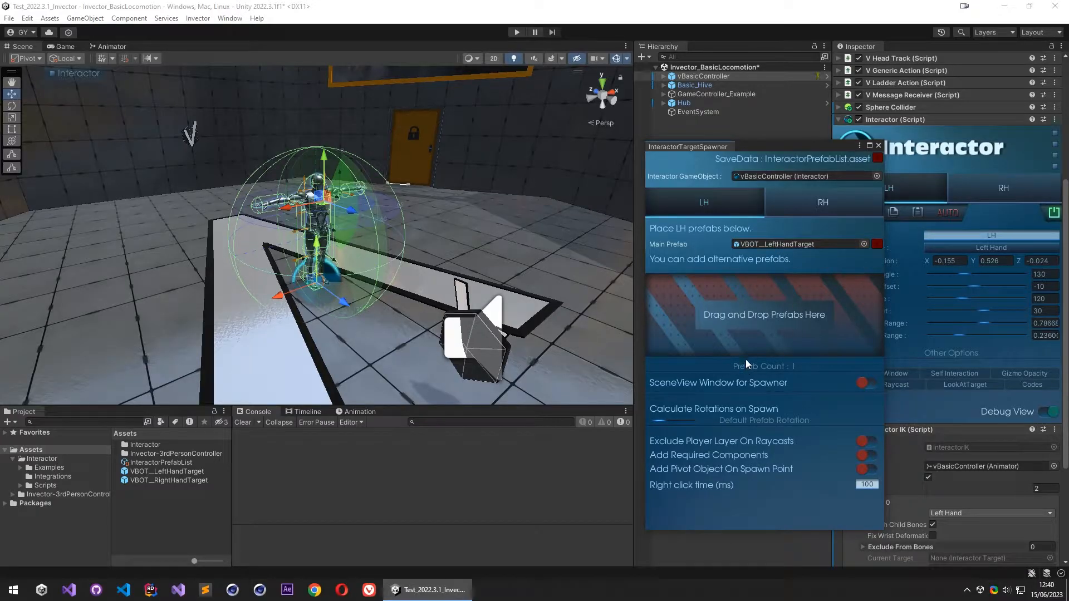
- Close the Interactor Target Spawner window
{"action": "middle_click", "coordinate": [697, 148]}
{"action": "right_click_drag", "start_coordinate": [383, 285], "coordinate": [502, 224]}
{"action": "key", "text": "d"}
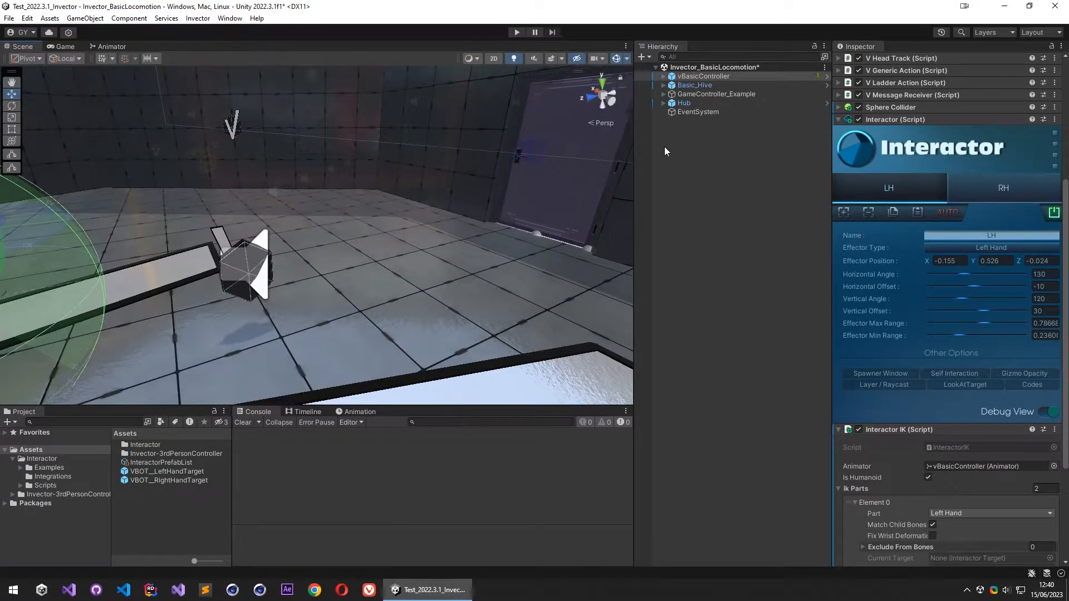
- Add the Basic UI and Basic Input Interact components to vBasicController
{"action": "scroll", "coordinate": [885, 328], "scroll_direction": "down", "scroll_amount": 5}
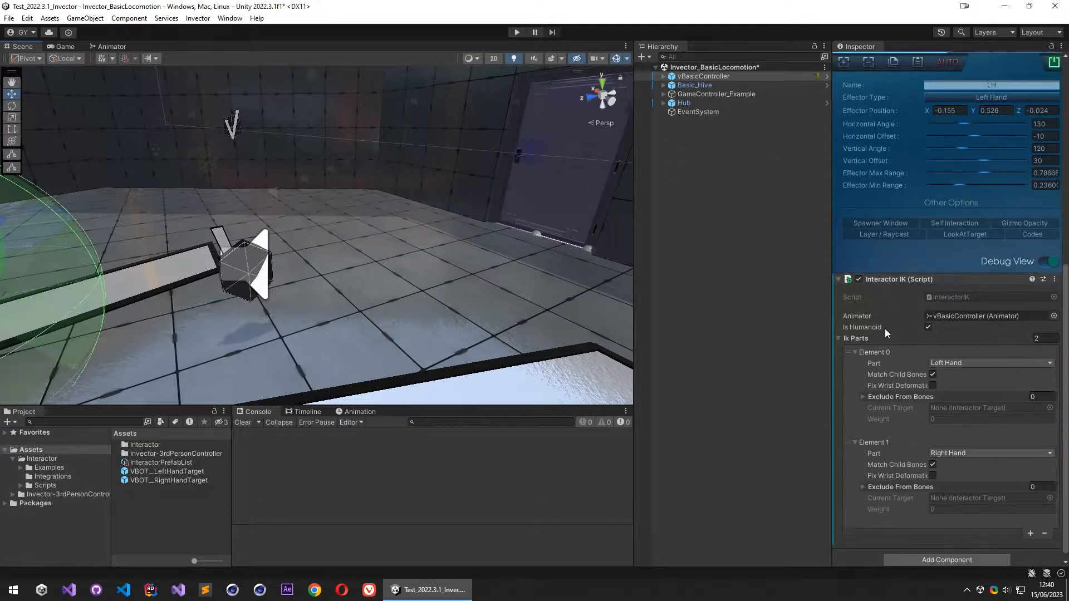
{"action": "left_click", "coordinate": [907, 273]}
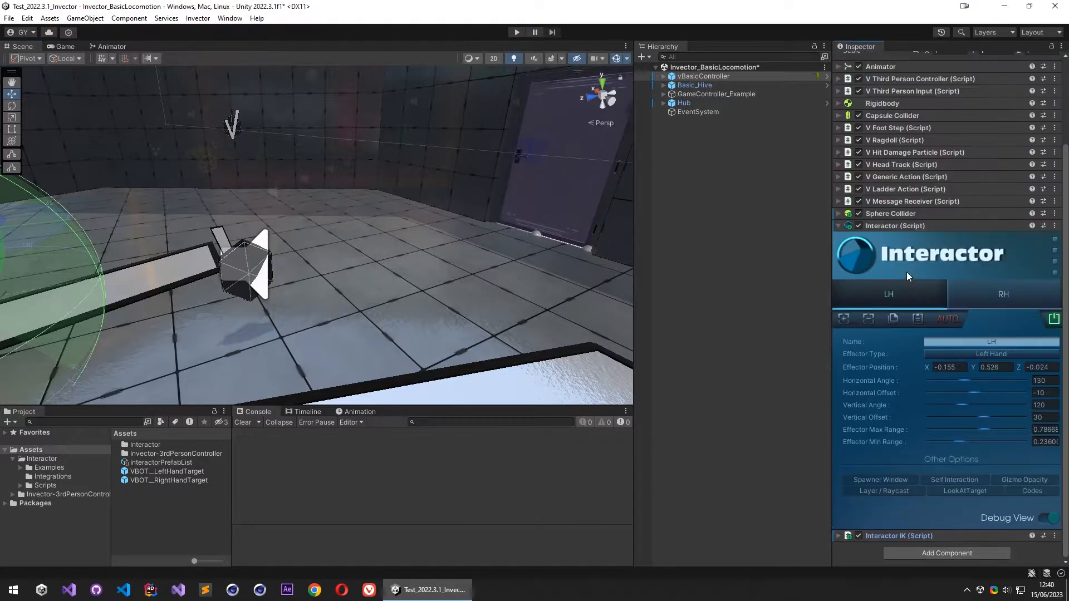
{"action": "left_click", "coordinate": [891, 555]}
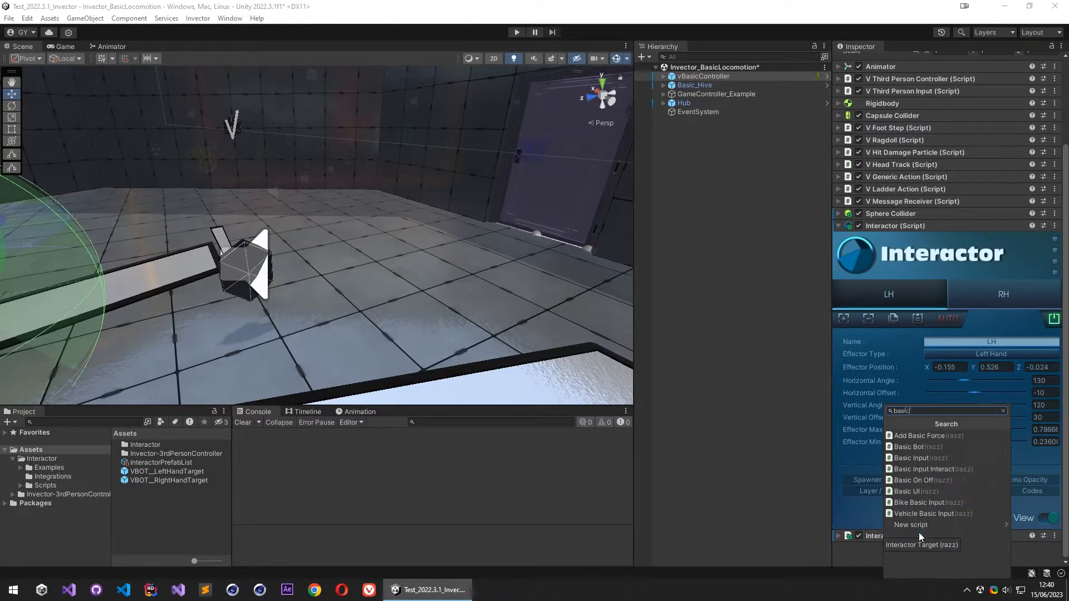
{"action": "left_click", "coordinate": [914, 491]}
{"action": "left_click", "coordinate": [925, 556]}
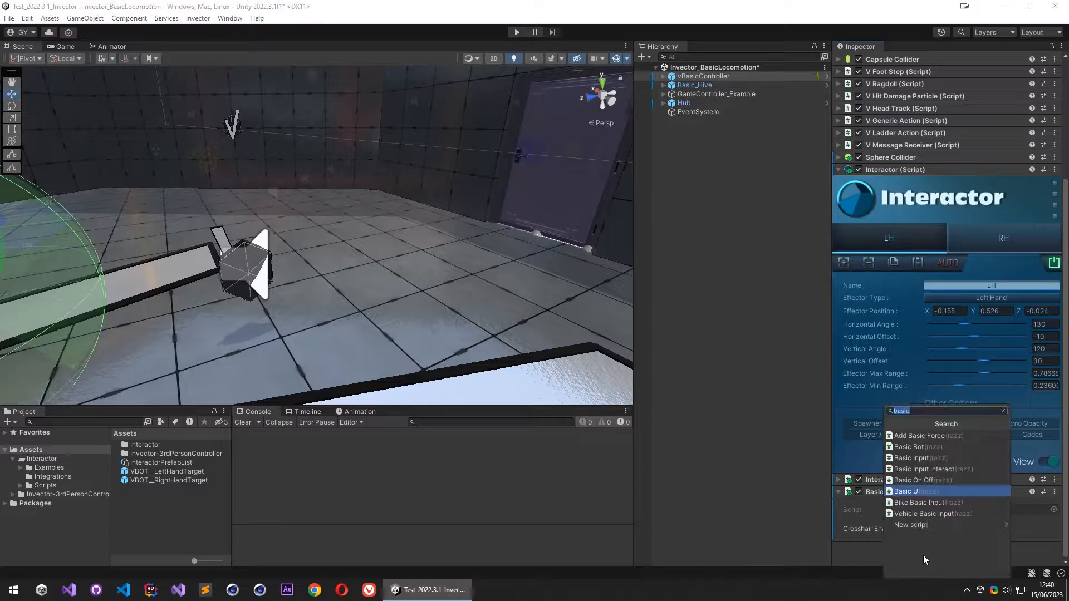
{"action": "type", "text": "basic"}
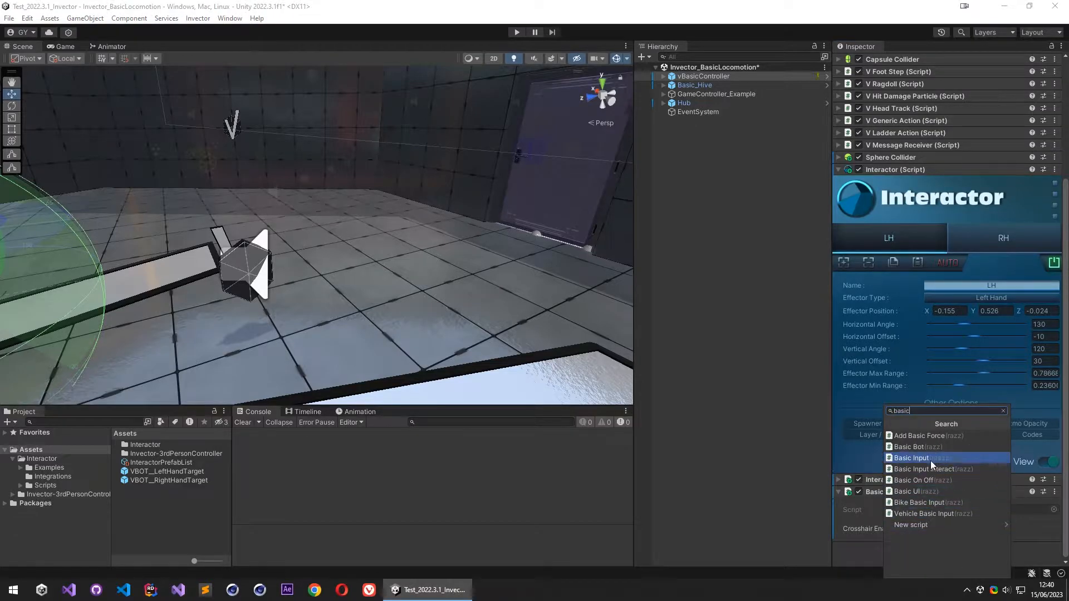
{"action": "left_click", "coordinate": [934, 470]}
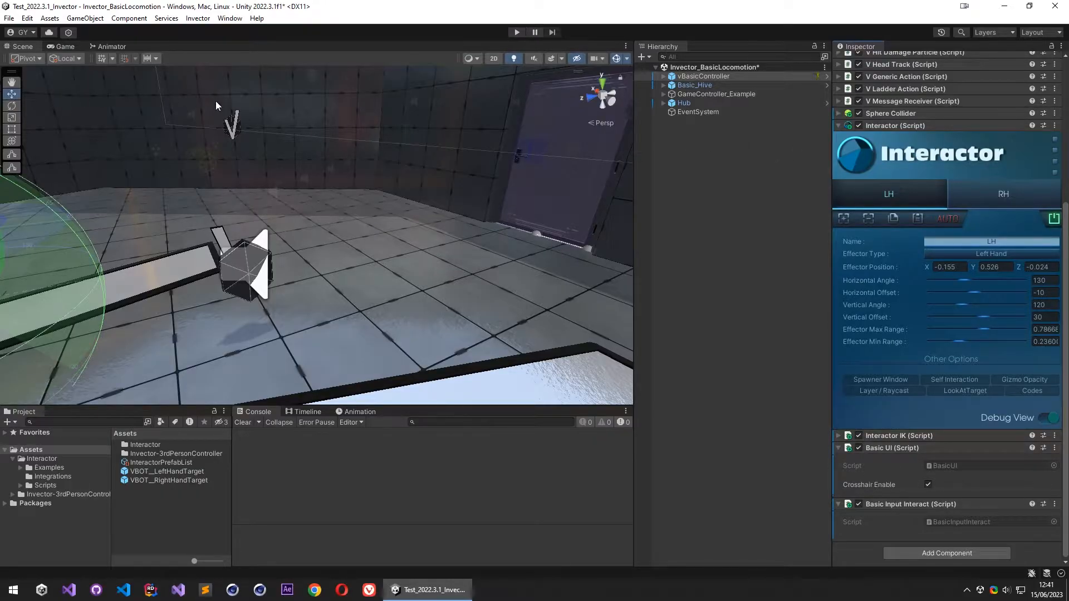
- Create a 3D cube as a new root object in the scene, at about X 24.7, Y 1, Z 19.8
{"action": "right_click", "coordinate": [711, 143]}
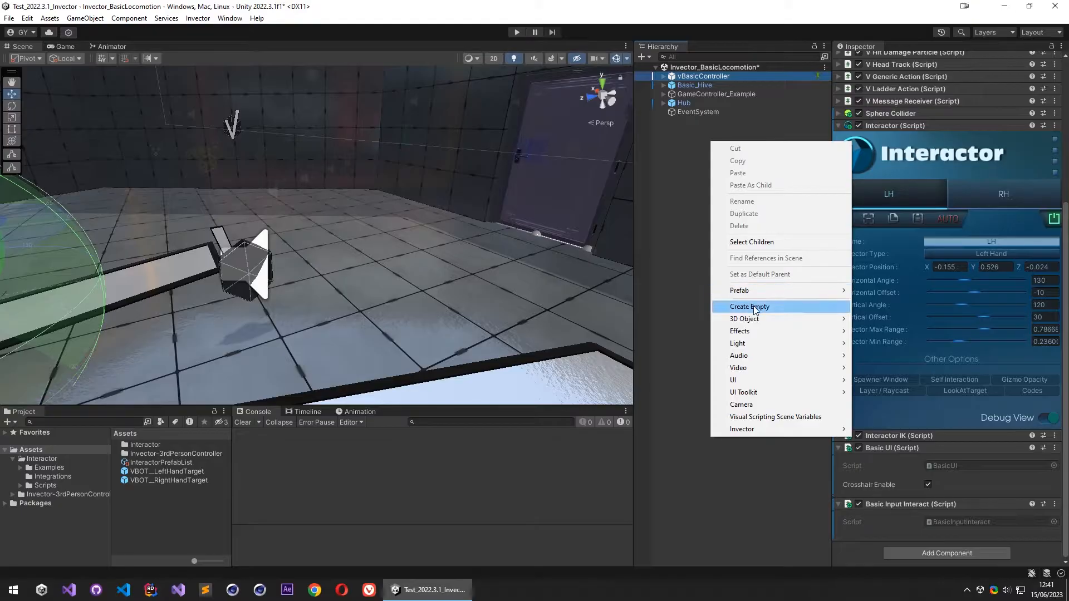
{"action": "mouse_move", "coordinate": [769, 319]}
{"action": "left_click", "coordinate": [868, 319]}
{"action": "left_click_drag", "start_coordinate": [322, 242], "coordinate": [440, 219]}
{"action": "key", "text": "w"}
{"action": "key", "text": "a"}
{"action": "right_click_drag", "start_coordinate": [418, 246], "coordinate": [616, 185]}
{"action": "key", "text": "s"}
{"action": "key", "text": "q"}
{"action": "key", "text": "a"}
{"action": "key", "text": "d"}
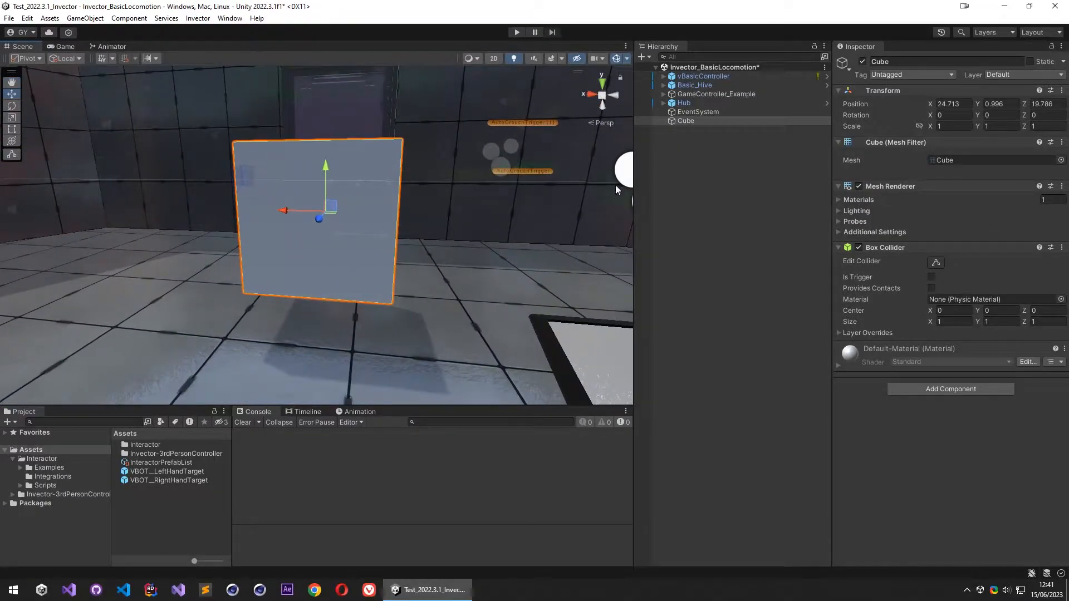
- Reopen the Interactor Target Spawner for vBasicController and dock its window beside the Inspector
{"action": "left_click", "coordinate": [729, 78]}
{"action": "scroll", "coordinate": [861, 362], "scroll_direction": "down", "scroll_amount": 3}
{"action": "scroll", "coordinate": [871, 384], "scroll_direction": "down", "scroll_amount": 3}
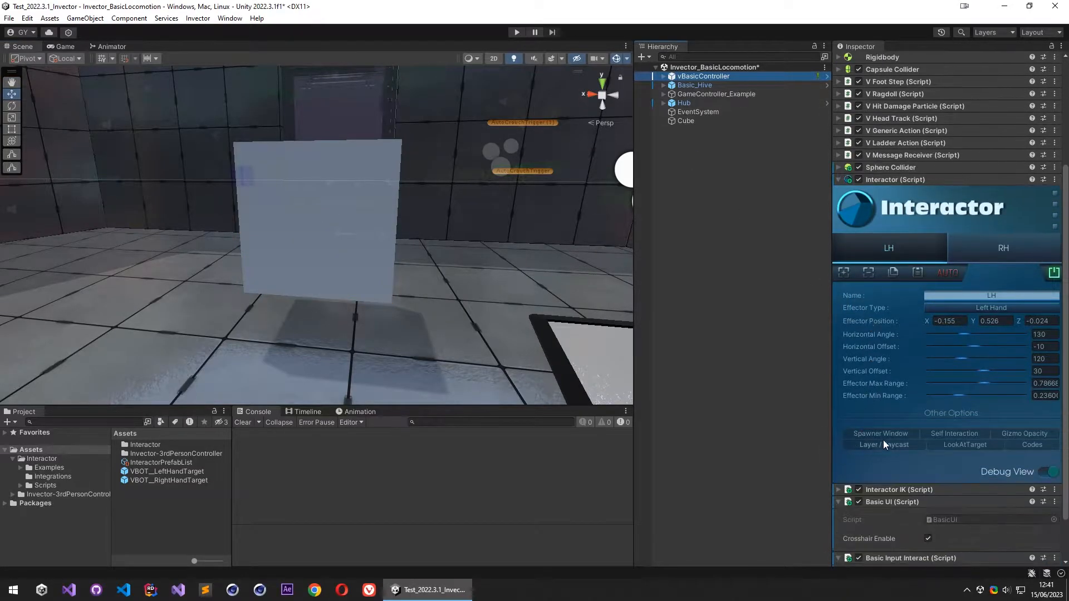
{"action": "left_click", "coordinate": [883, 439]}
{"action": "left_click_drag", "start_coordinate": [908, 108], "coordinate": [916, 47]}
{"action": "left_click", "coordinate": [866, 46]}
- Spawn the VBOT__LeftHandTarget prefab on the upper part of the cube's front face
{"action": "key", "text": "w"}
{"action": "right_click_drag", "start_coordinate": [353, 206], "coordinate": [348, 208]}
{"action": "right_click", "coordinate": [276, 171]}
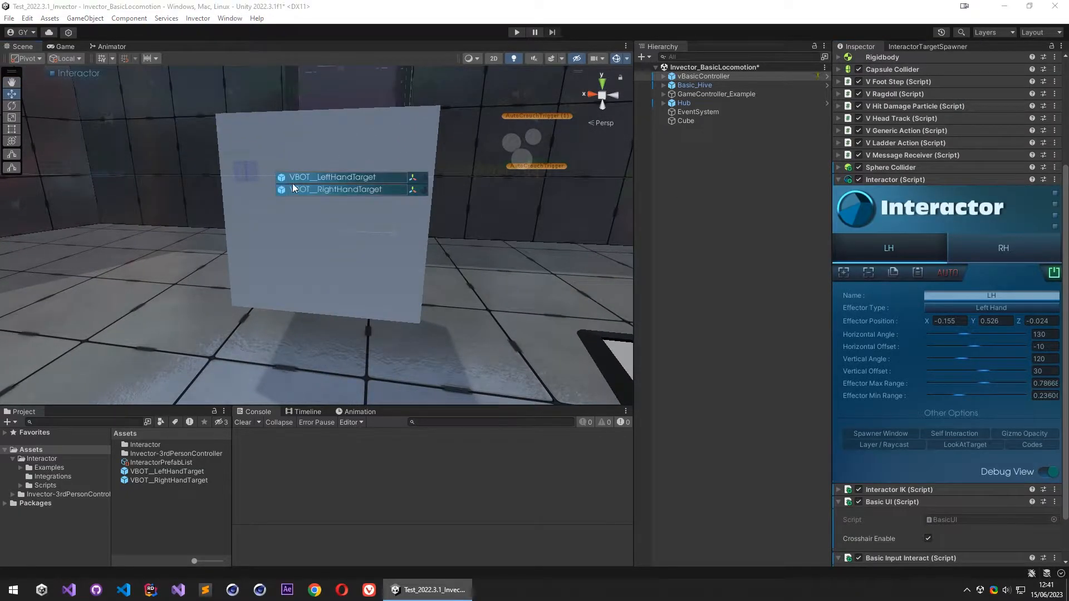
{"action": "left_click", "coordinate": [341, 179]}
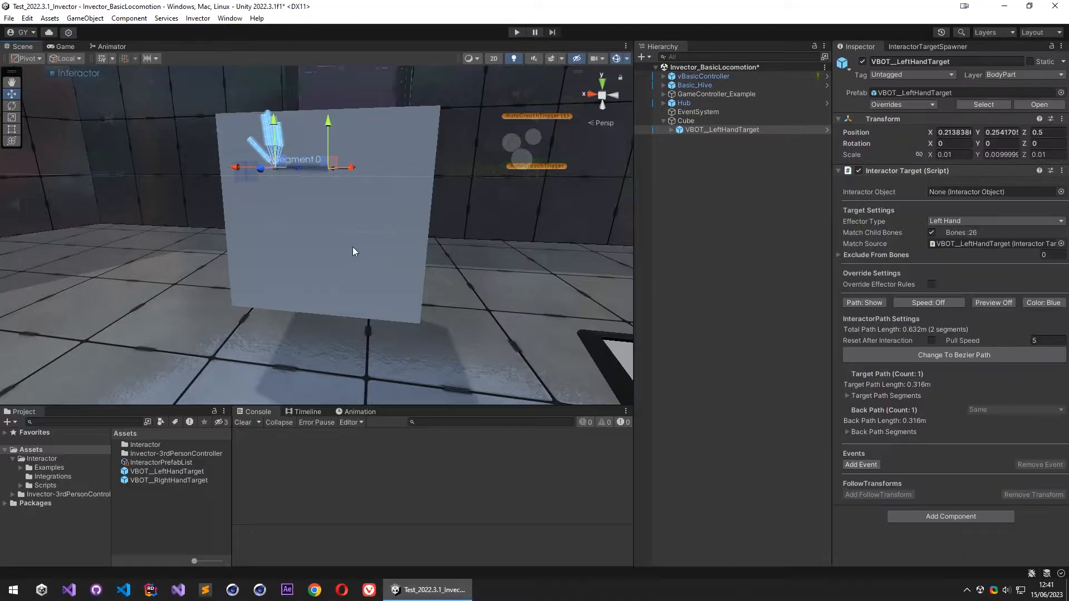
- Bend the hand target's ring finger by rotating the VBOT__LeftHandRing2 bone
{"action": "scroll", "coordinate": [356, 249], "scroll_direction": "down", "scroll_amount": 3}
{"action": "right_click_drag", "start_coordinate": [341, 301], "coordinate": [531, 283]}
{"action": "left_click_drag", "start_coordinate": [531, 283], "coordinate": [496, 296], "text": "alt"}
{"action": "right_click_drag", "start_coordinate": [373, 280], "coordinate": [392, 266], "text": "alt"}
{"action": "key", "text": "e"}
{"action": "left_click_drag", "start_coordinate": [329, 253], "coordinate": [34, 276]}
{"action": "right_click_drag", "start_coordinate": [108, 222], "coordinate": [471, 191], "text": "alt"}
{"action": "left_click", "coordinate": [312, 160]}
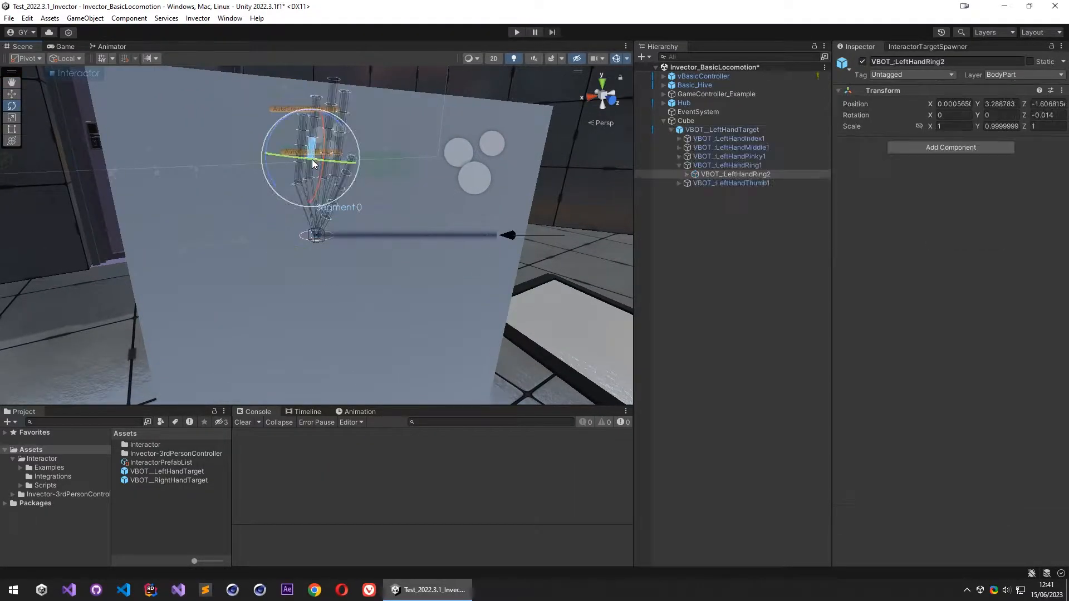
{"action": "left_click_drag", "start_coordinate": [318, 190], "coordinate": [330, 156]}
- Bend the middle finger by rotating VBOT__LeftHandMiddle2 to about 87.7° on X, and collapse the hand target's bone hierarchy
{"action": "left_click", "coordinate": [328, 163]}
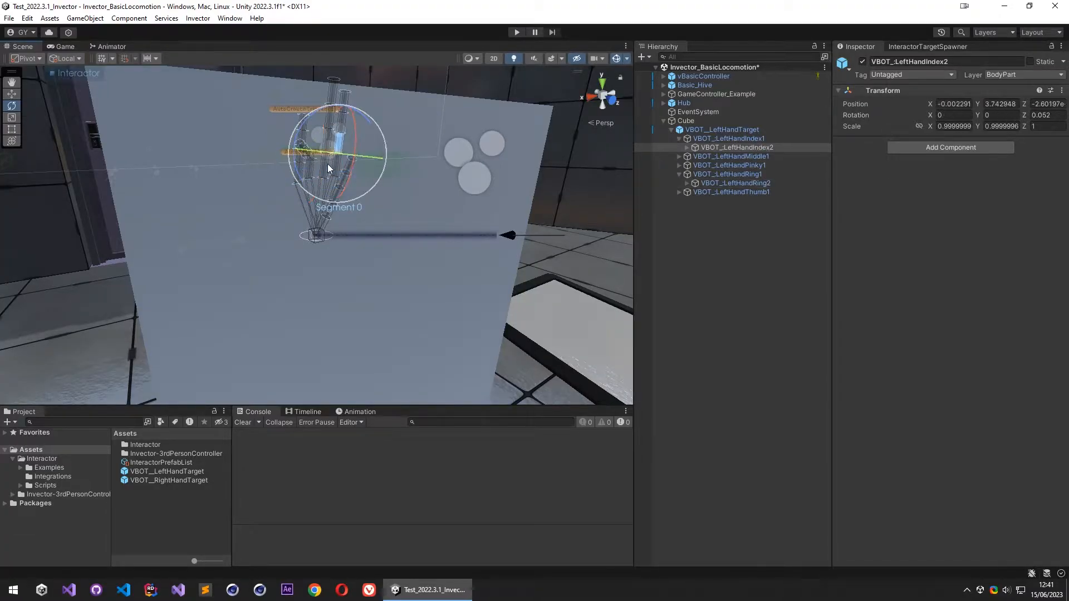
{"action": "left_click", "coordinate": [341, 186]}
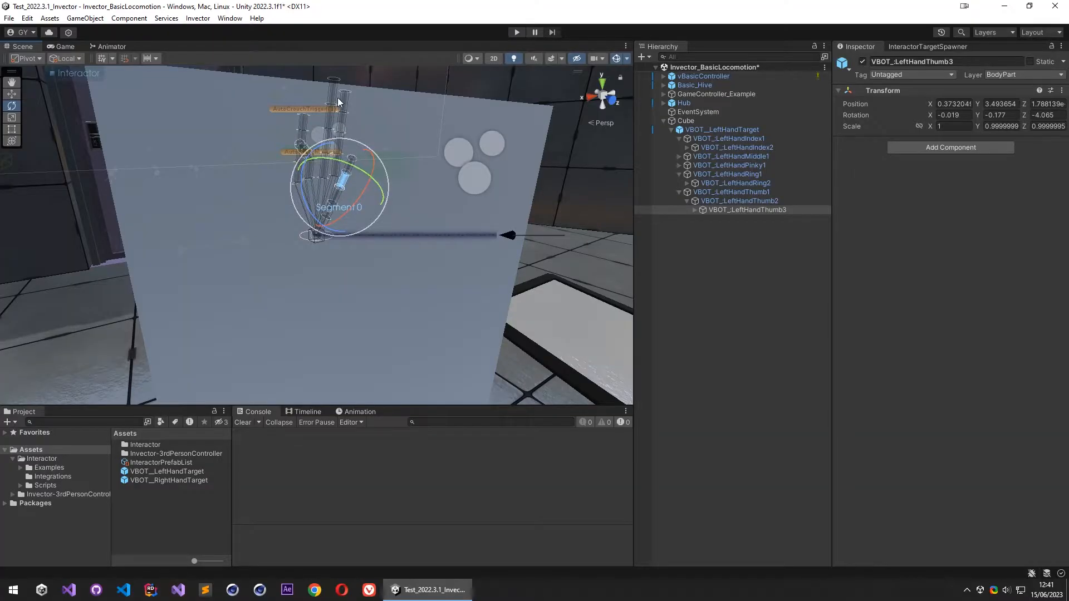
{"action": "left_click", "coordinate": [331, 78]}
{"action": "left_click", "coordinate": [336, 160]}
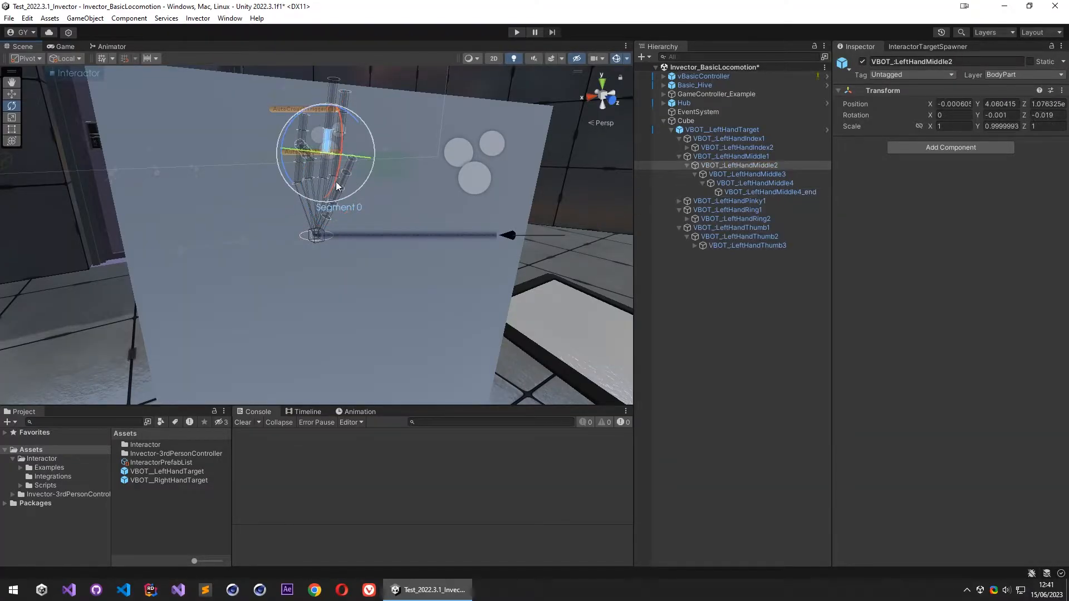
{"action": "left_click_drag", "start_coordinate": [333, 189], "coordinate": [349, 114]}
{"action": "left_click_drag", "start_coordinate": [387, 208], "coordinate": [425, 239], "text": "alt"}
{"action": "key", "text": "w"}
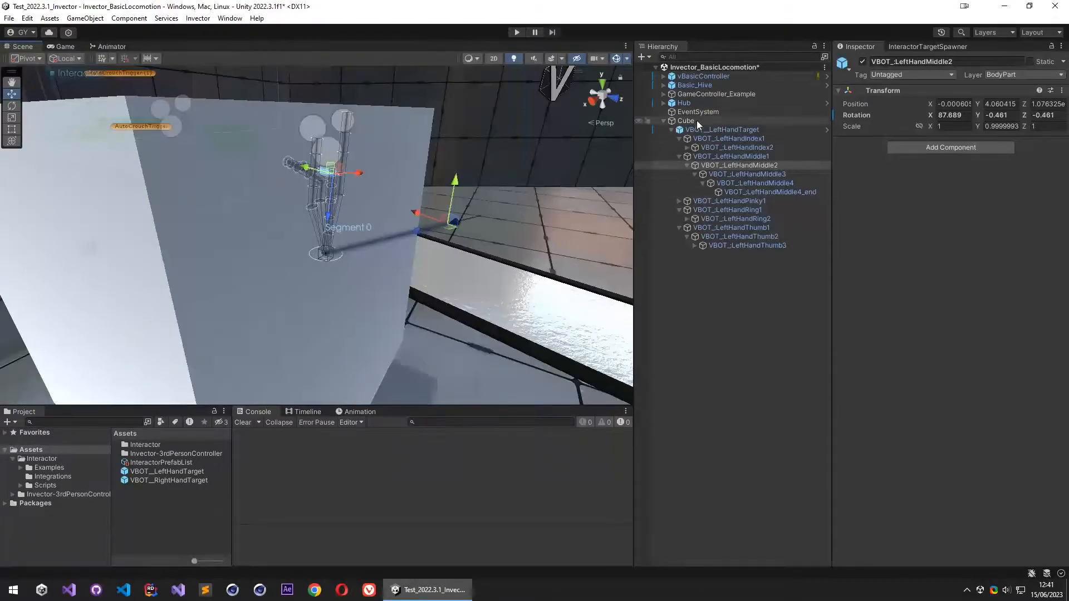
{"action": "left_click", "coordinate": [671, 129]}
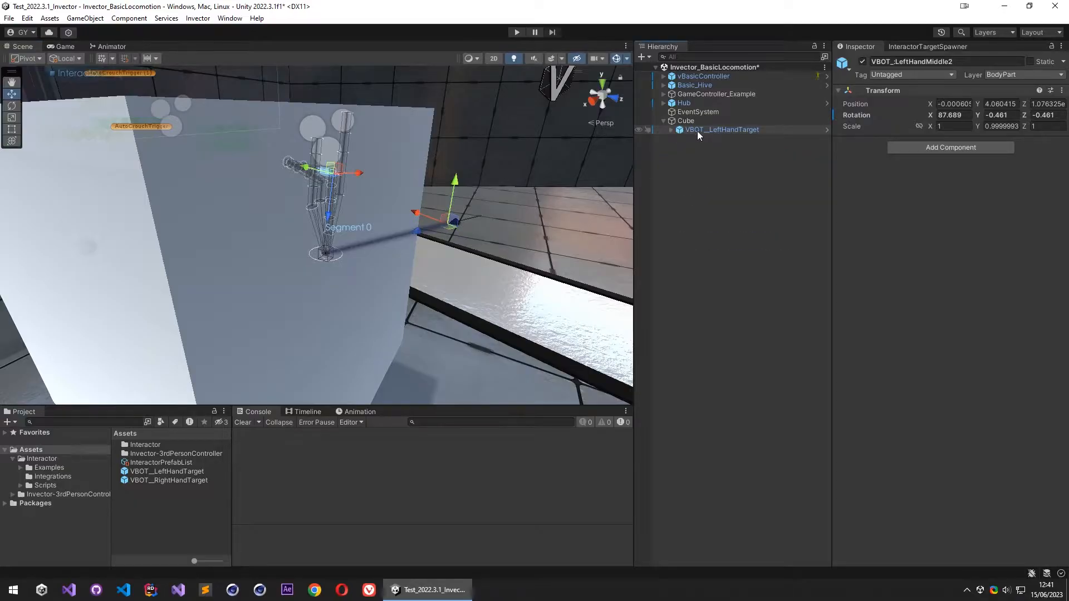
{"action": "left_click", "coordinate": [697, 131]}
{"action": "left_click_drag", "start_coordinate": [233, 259], "coordinate": [318, 250], "text": "alt"}
{"action": "left_click_drag", "start_coordinate": [298, 252], "coordinate": [228, 235], "text": "alt"}
{"action": "left_click_drag", "start_coordinate": [342, 223], "coordinate": [323, 193]}
- Add the Interactor Object component to the Cube
{"action": "left_click", "coordinate": [686, 121]}
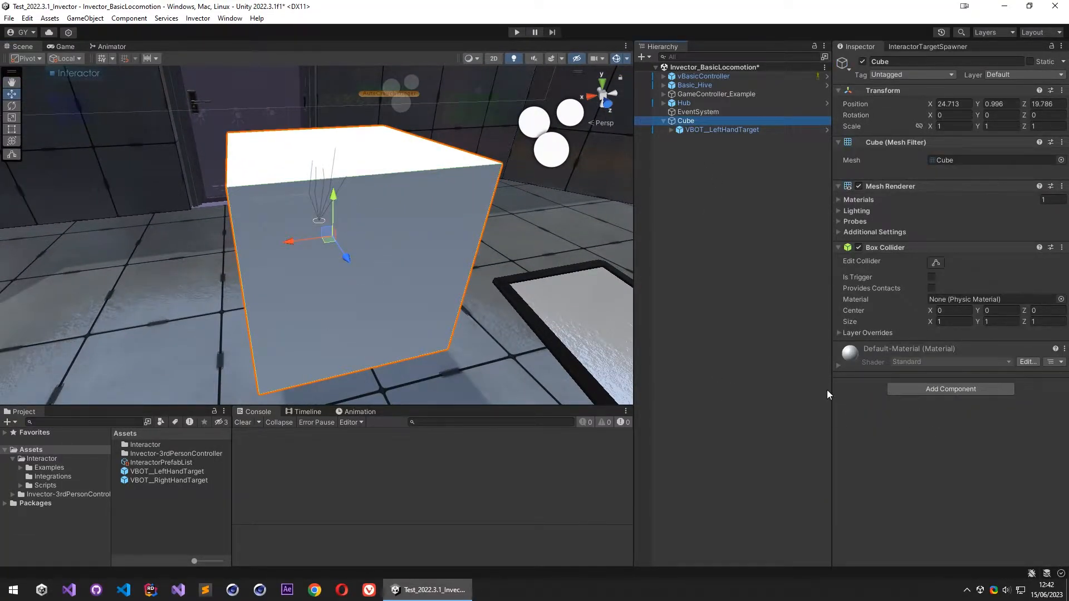
{"action": "left_click", "coordinate": [952, 390]}
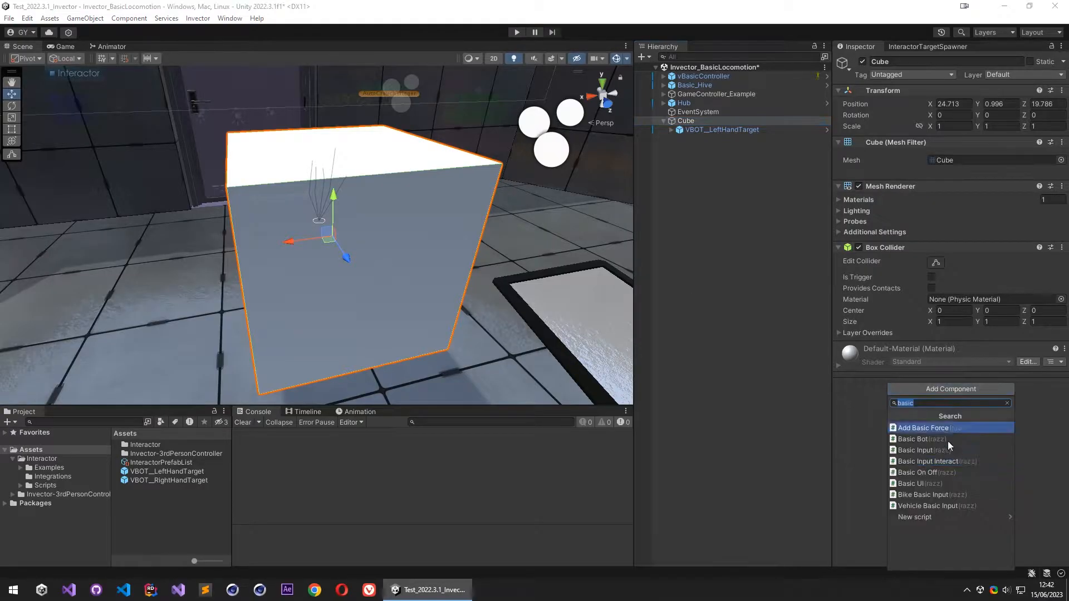
{"action": "type", "text": "interactor"}
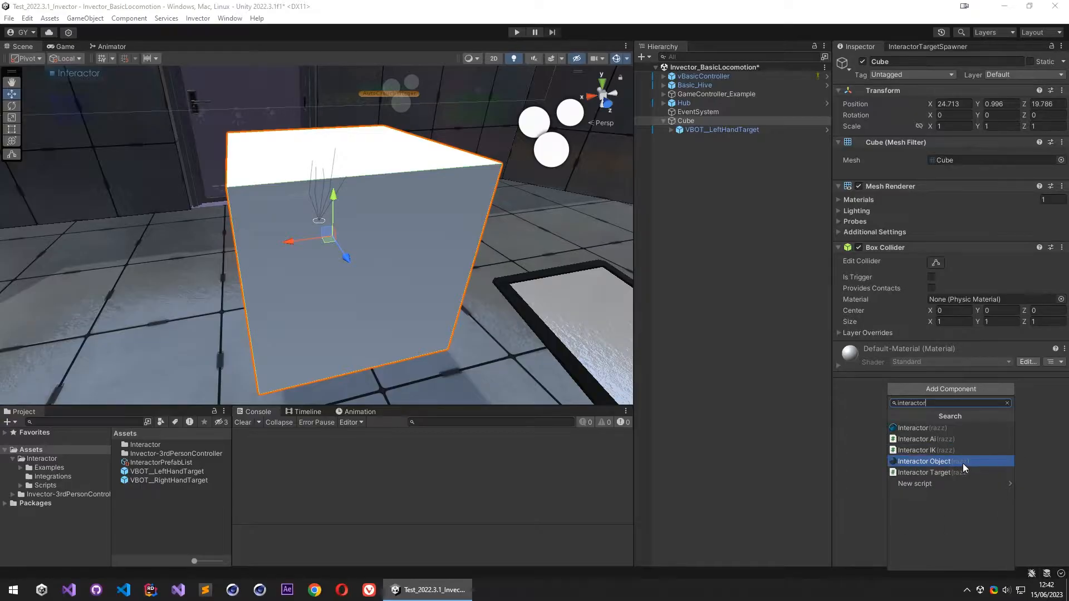
{"action": "left_click", "coordinate": [947, 517]}
- Set the Cube's interaction type to Manual/Button and assign the ManualSettings asset as its Manual Settings
{"action": "scroll", "coordinate": [941, 419], "scroll_direction": "down", "scroll_amount": 5}
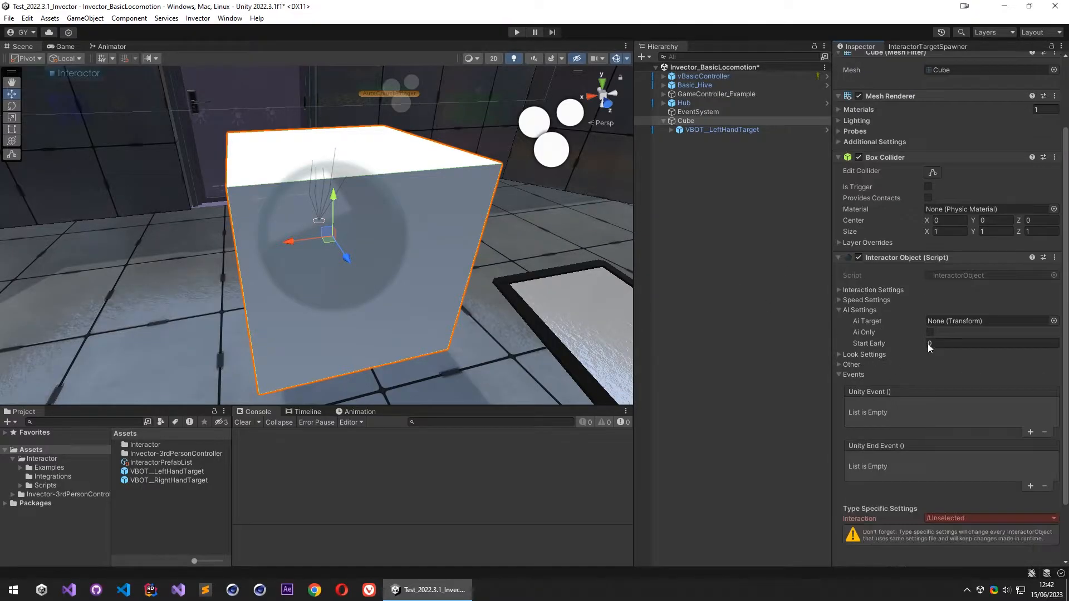
{"action": "left_click", "coordinate": [955, 447]}
{"action": "mouse_move", "coordinate": [947, 348]}
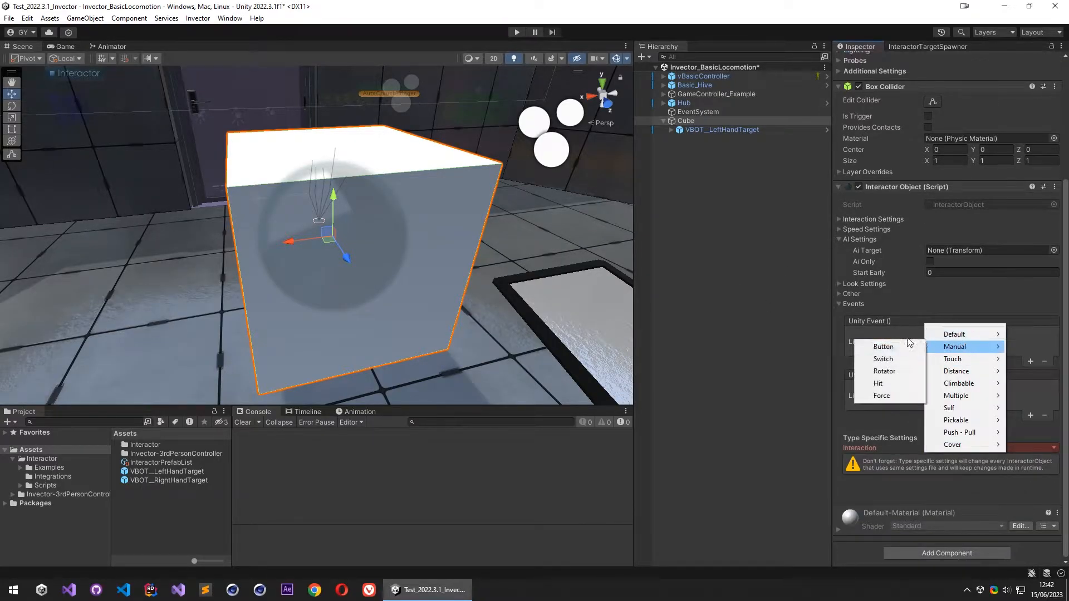
{"action": "left_click", "coordinate": [897, 349]}
{"action": "left_click", "coordinate": [1018, 484]}
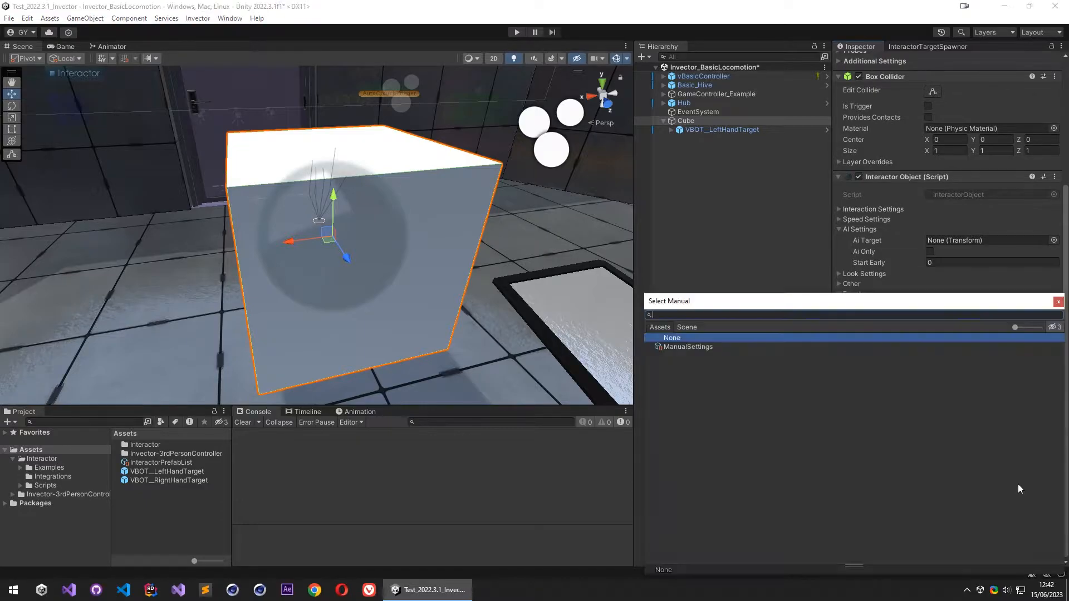
{"action": "left_click", "coordinate": [724, 348]}
{"action": "left_click", "coordinate": [1058, 301]}
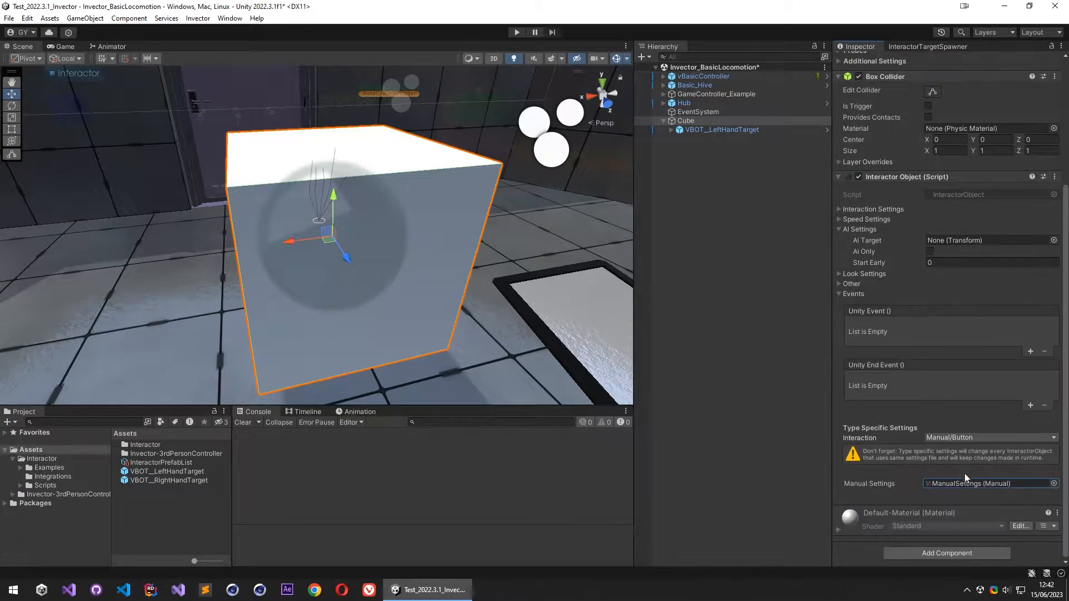
- Run the scene, walk the character up to the cube to test the hand interaction, and stop play mode
{"action": "scroll", "coordinate": [968, 470], "scroll_direction": "up", "scroll_amount": 3}
{"action": "right_click_drag", "start_coordinate": [440, 168], "coordinate": [386, 195], "text": "alt"}
{"action": "left_click_drag", "start_coordinate": [387, 195], "coordinate": [337, 187], "text": "alt"}
{"action": "right_click_drag", "start_coordinate": [337, 188], "coordinate": [329, 181], "text": "alt"}
{"action": "left_click", "coordinate": [734, 180]}
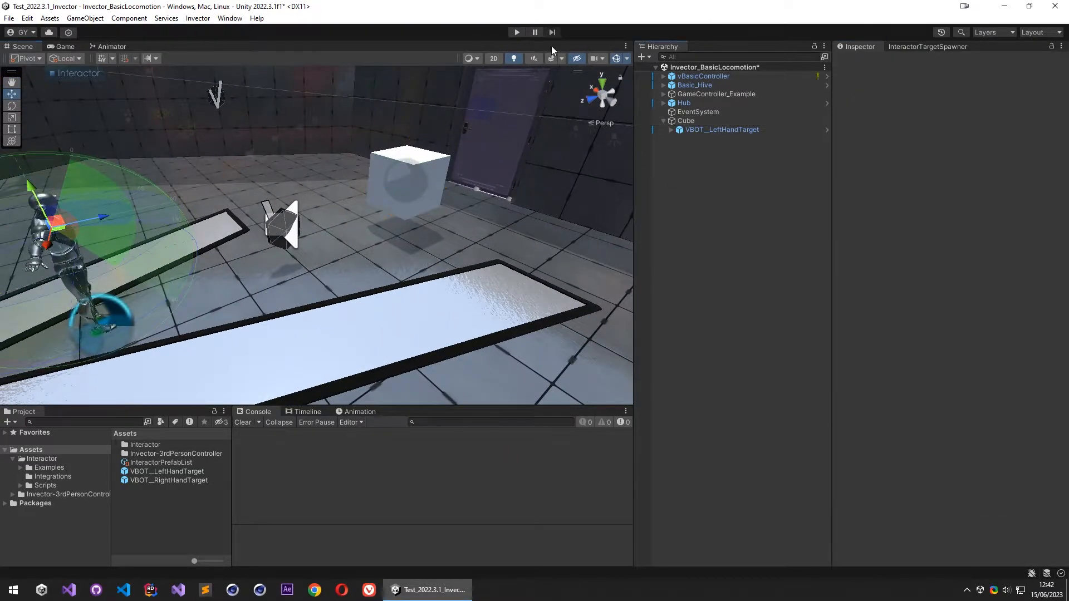
{"action": "left_click", "coordinate": [517, 32]}
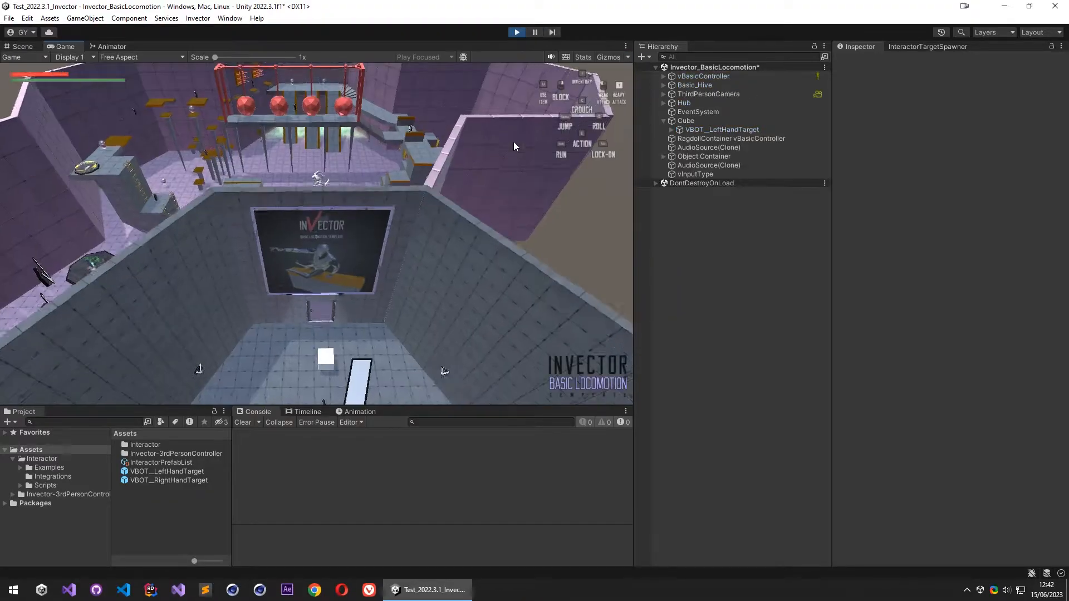
{"action": "key", "text": "w"}
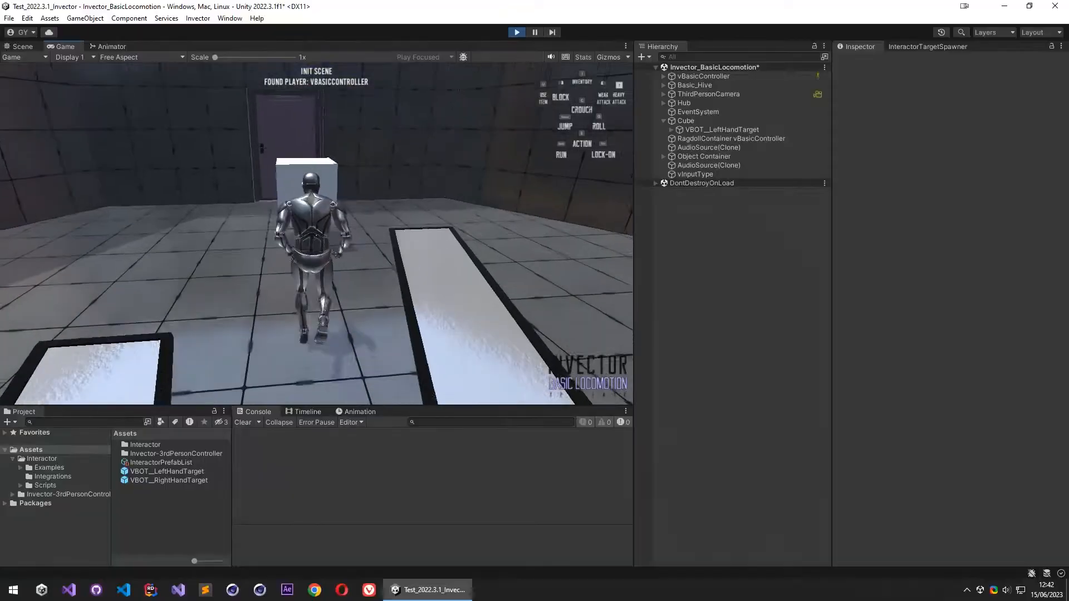
{"action": "key", "text": "w"}
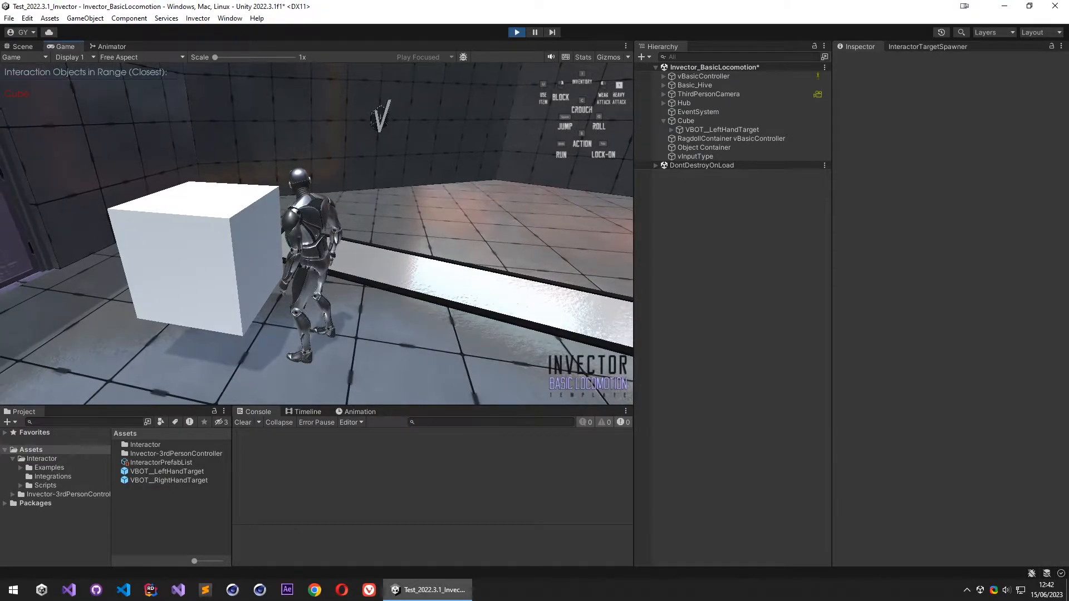
{"action": "left_click", "coordinate": [517, 32]}
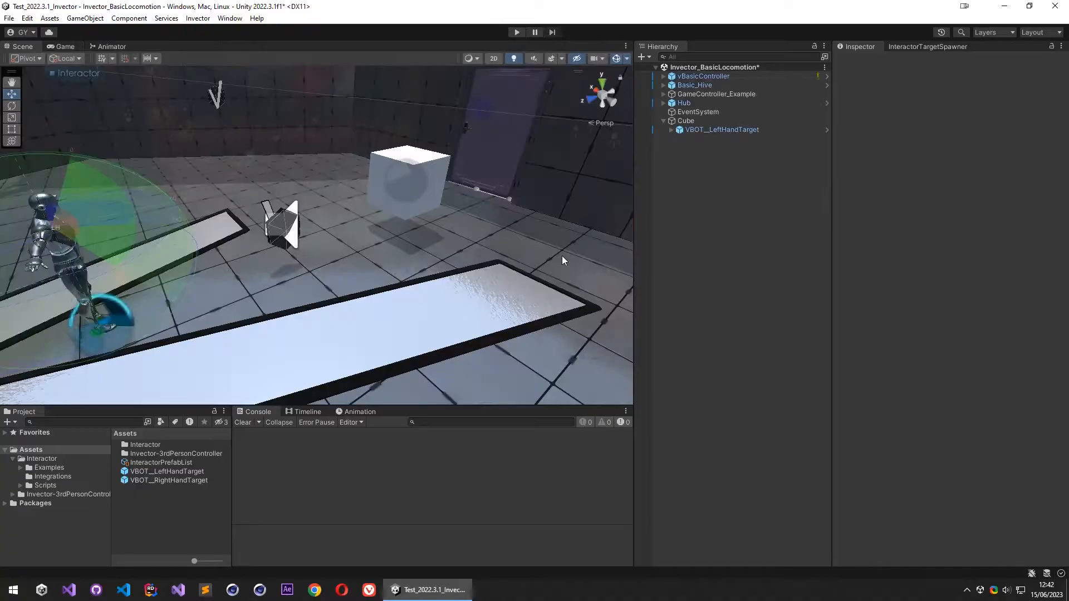
- Open the Invector@BasicLocomotion animator controller used by vBasicController and display its list of layers
{"action": "left_click_drag", "start_coordinate": [219, 237], "coordinate": [448, 228], "text": "alt"}
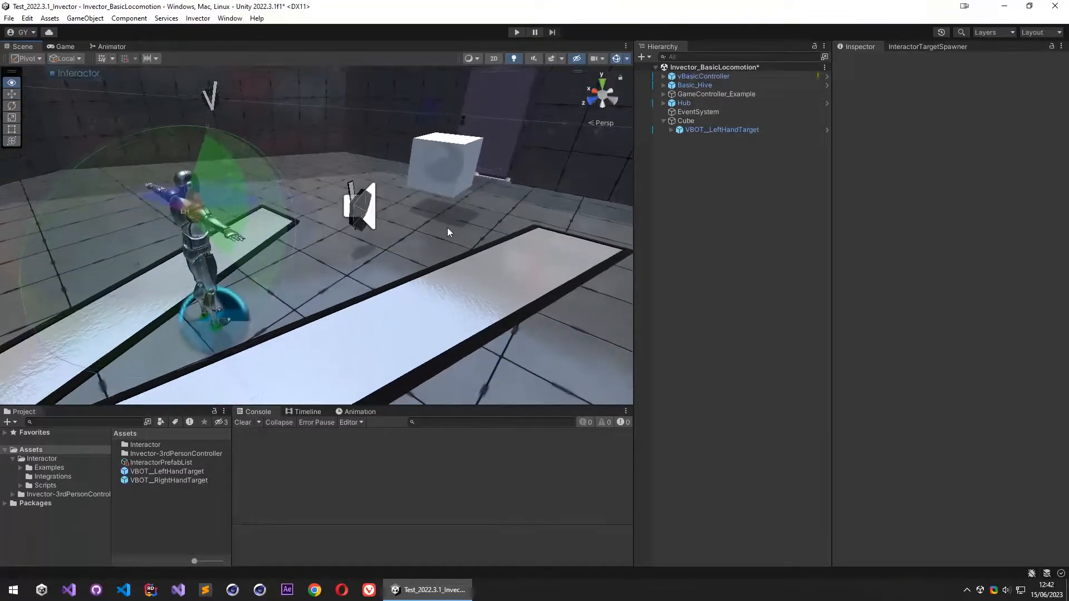
{"action": "left_click", "coordinate": [717, 76]}
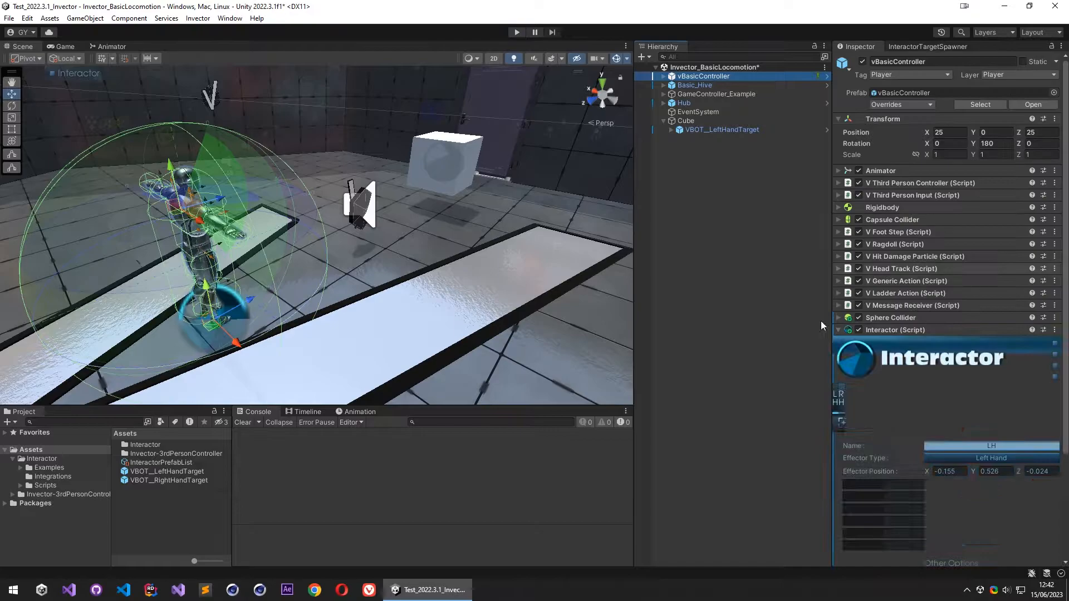
{"action": "left_click", "coordinate": [890, 172]}
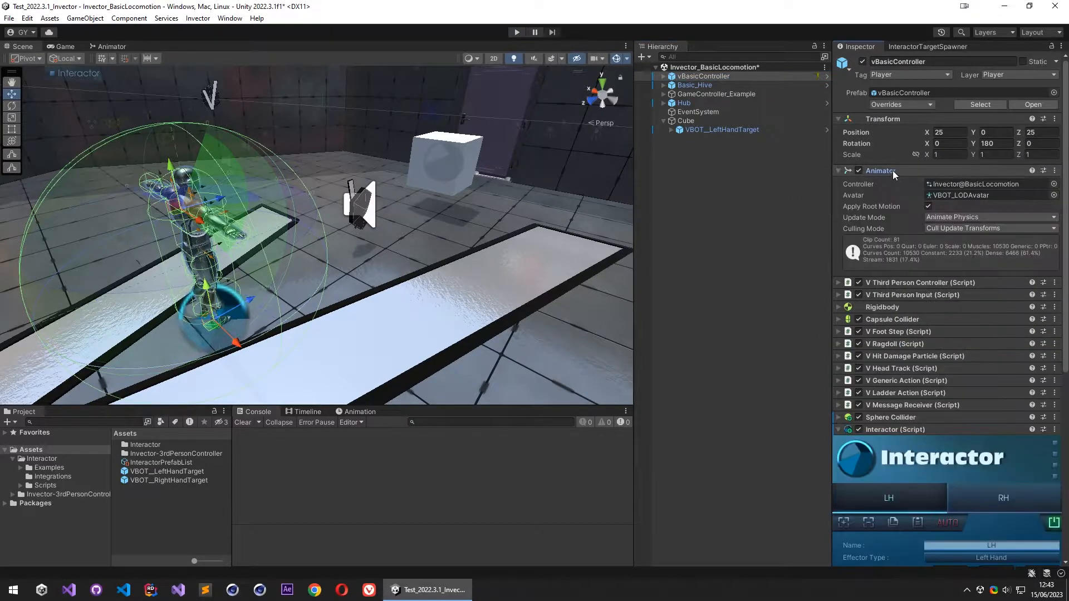
{"action": "double_click", "coordinate": [982, 184]}
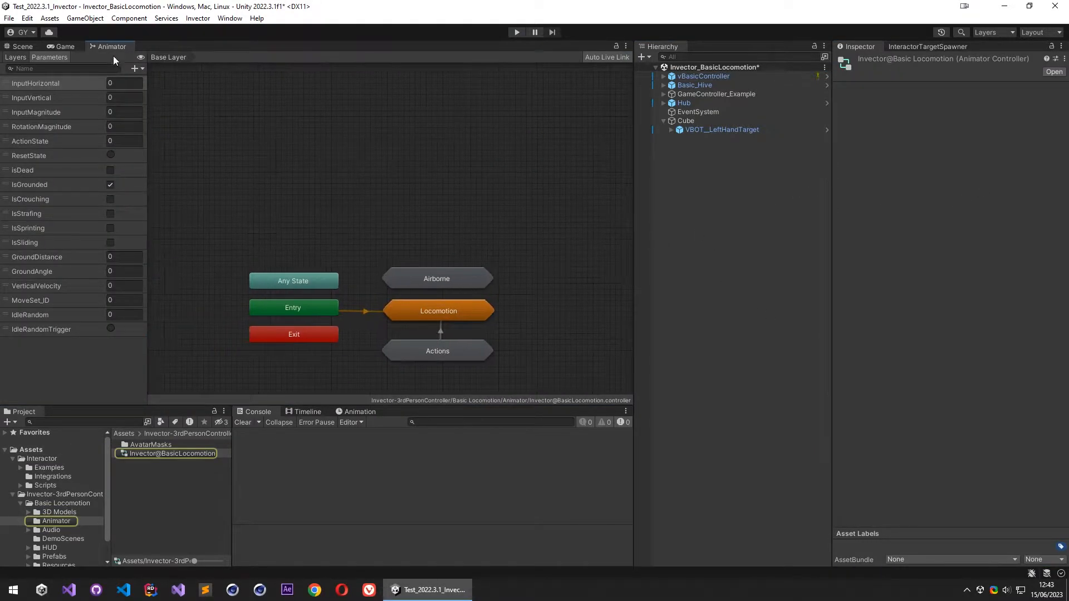
{"action": "left_click", "coordinate": [20, 57]}
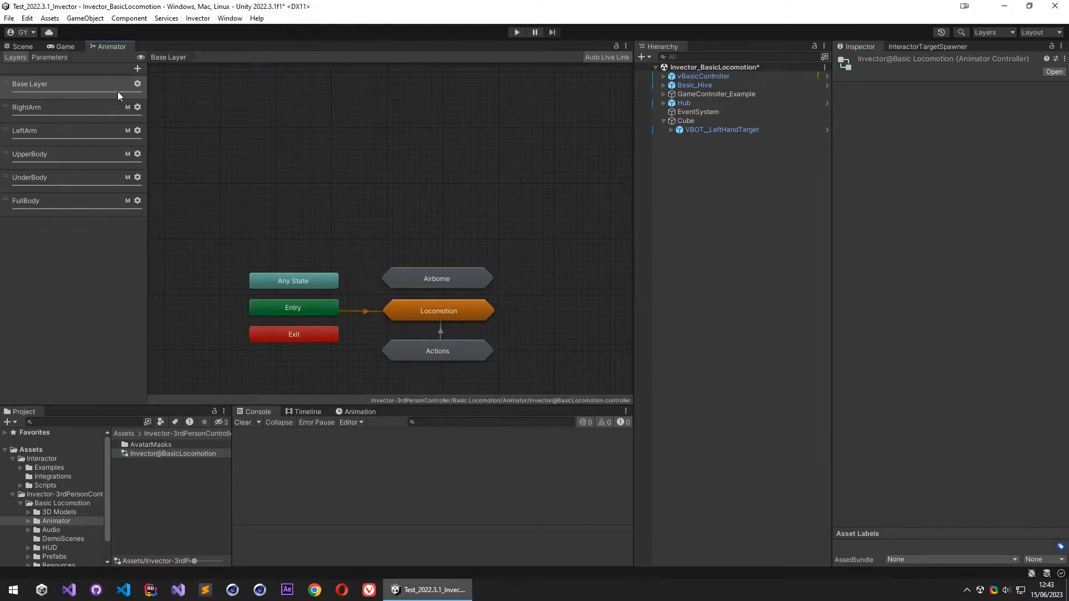
- Enable IK Pass on the animator controller's Base Layer and return to the Scene view
{"action": "left_click", "coordinate": [31, 86]}
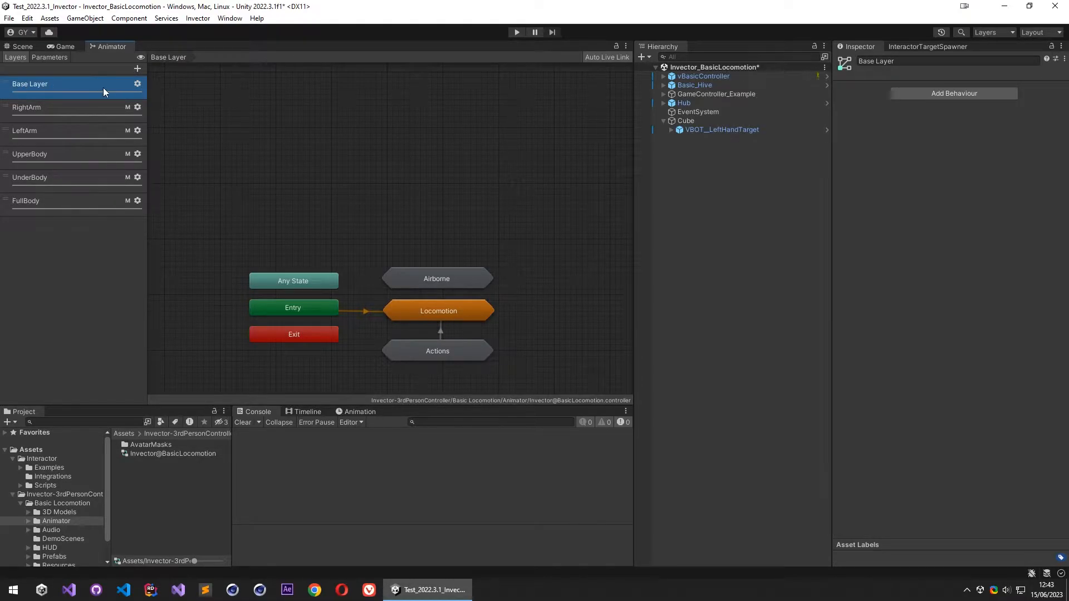
{"action": "left_click", "coordinate": [137, 85]}
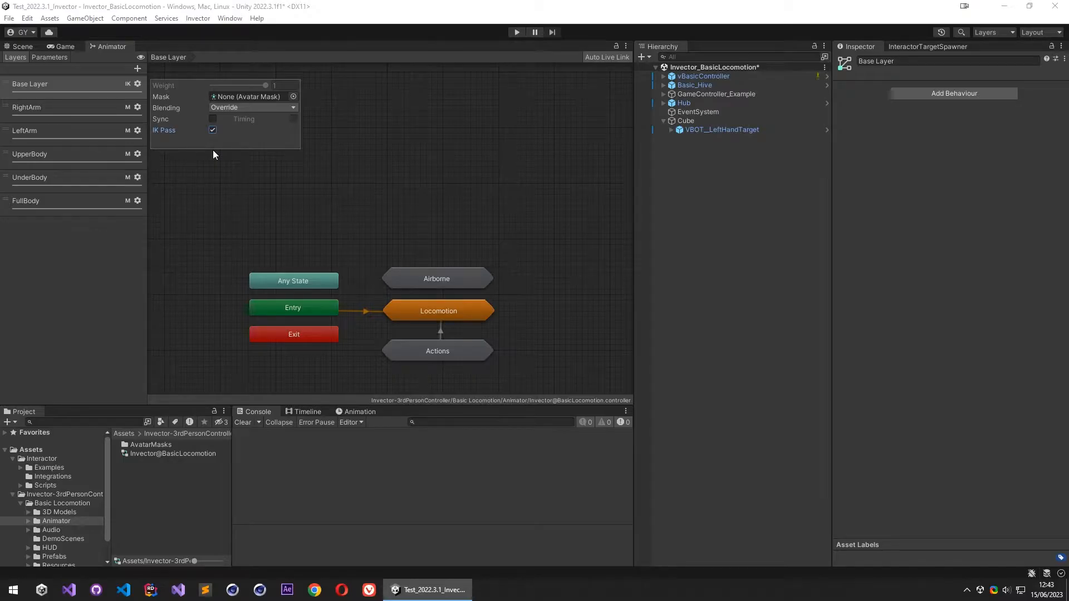
{"action": "left_click", "coordinate": [79, 267]}
{"action": "left_click", "coordinate": [22, 47]}
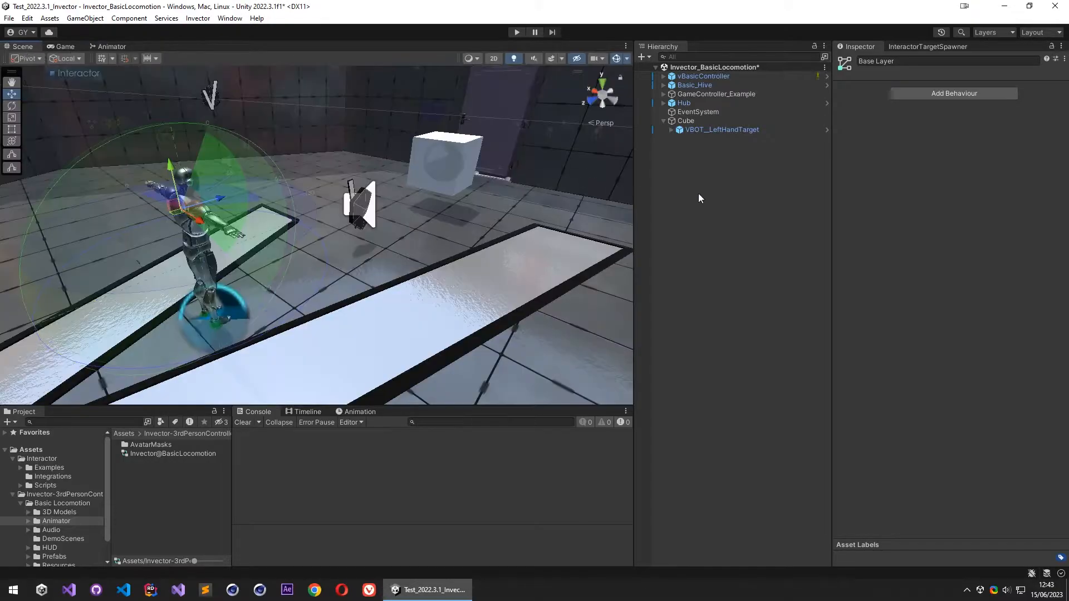
- Run the scene, walk the character to the cube several times to test using it with the hand, and stop play mode
{"action": "left_click", "coordinate": [517, 32]}
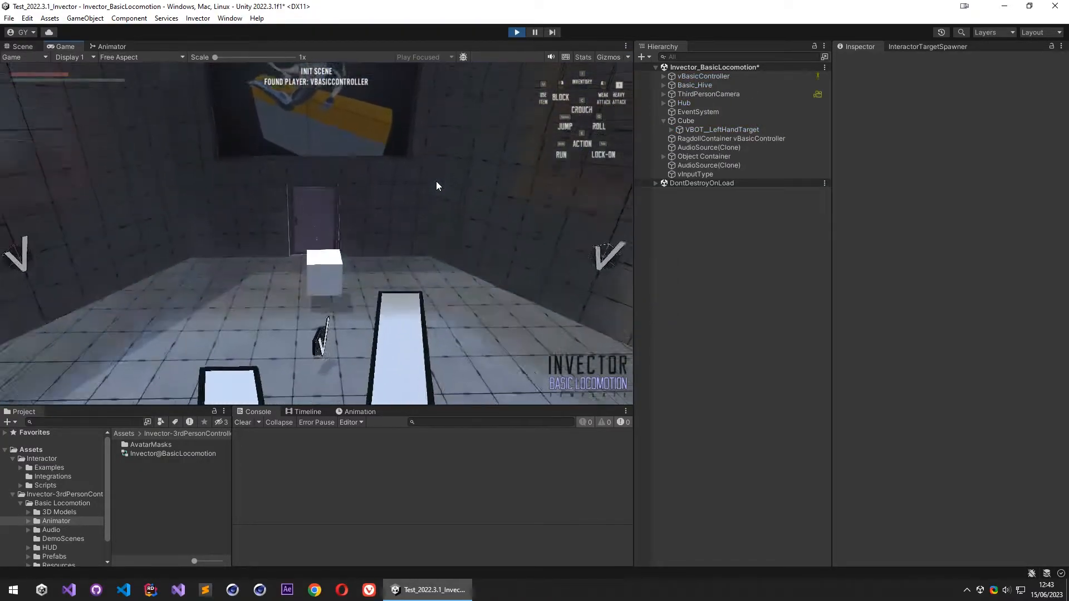
{"action": "left_click", "coordinate": [426, 166]}
{"action": "key", "text": "w"}
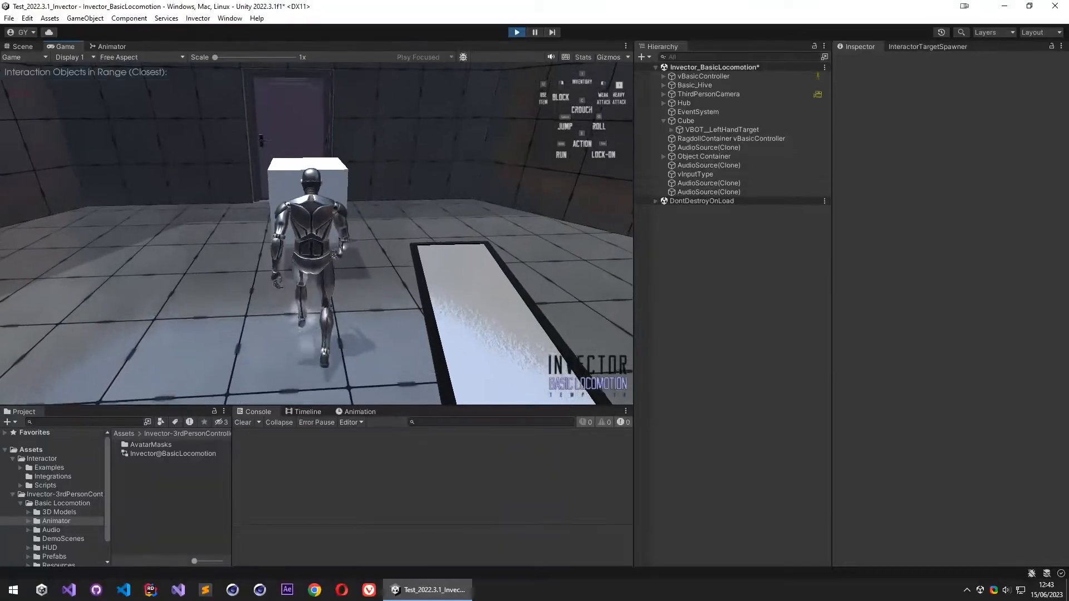
{"action": "key", "text": "w"}
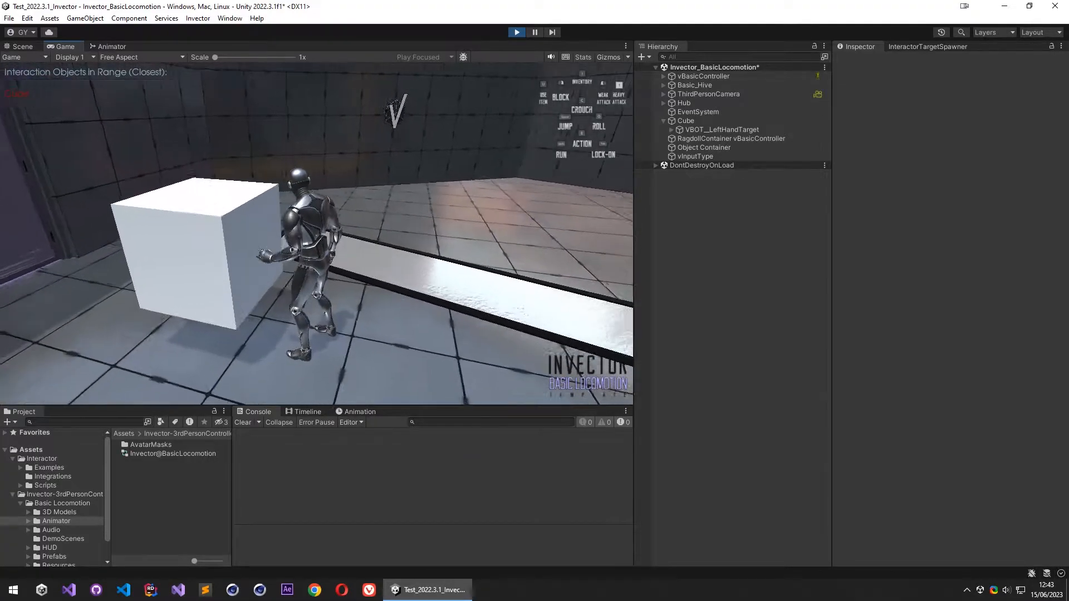
{"action": "key", "text": "d"}
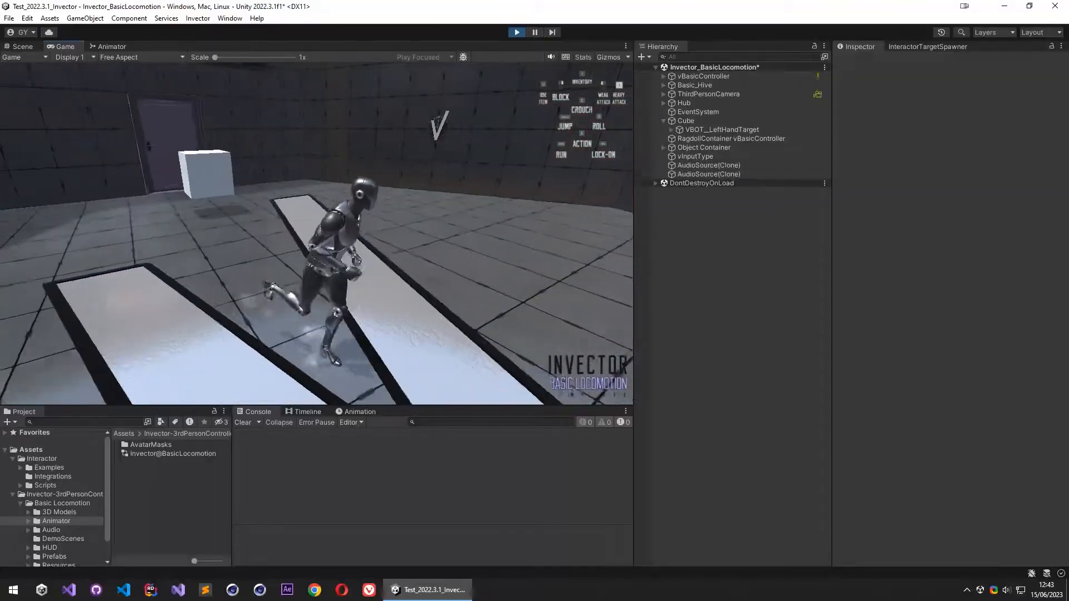
{"action": "key", "text": "a"}
{"action": "key", "text": "w"}
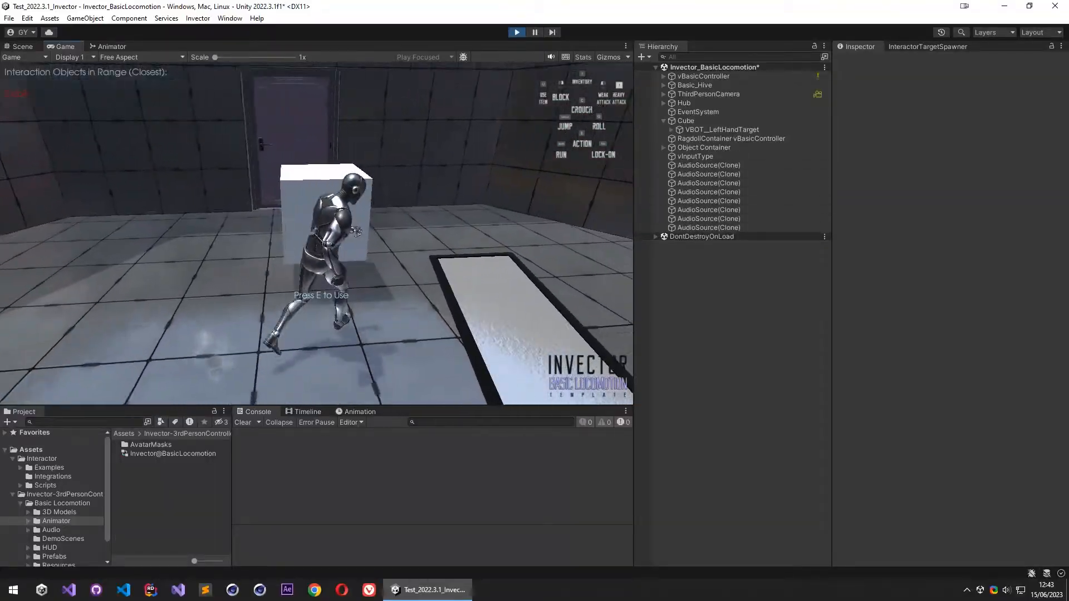
{"action": "key", "text": "d"}
{"action": "key", "text": "e"}
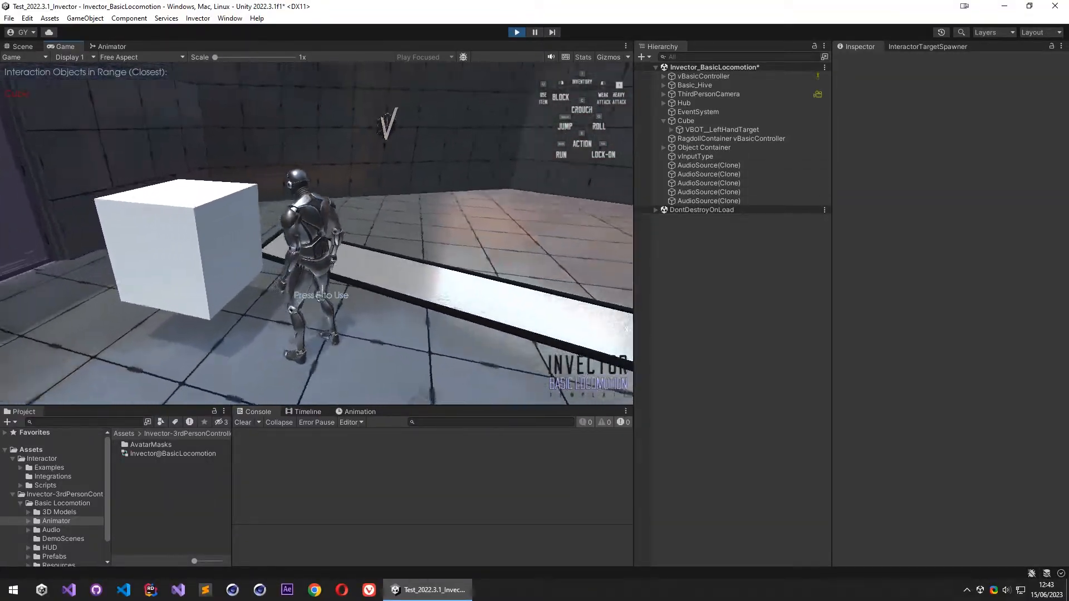
{"action": "key", "text": "w"}
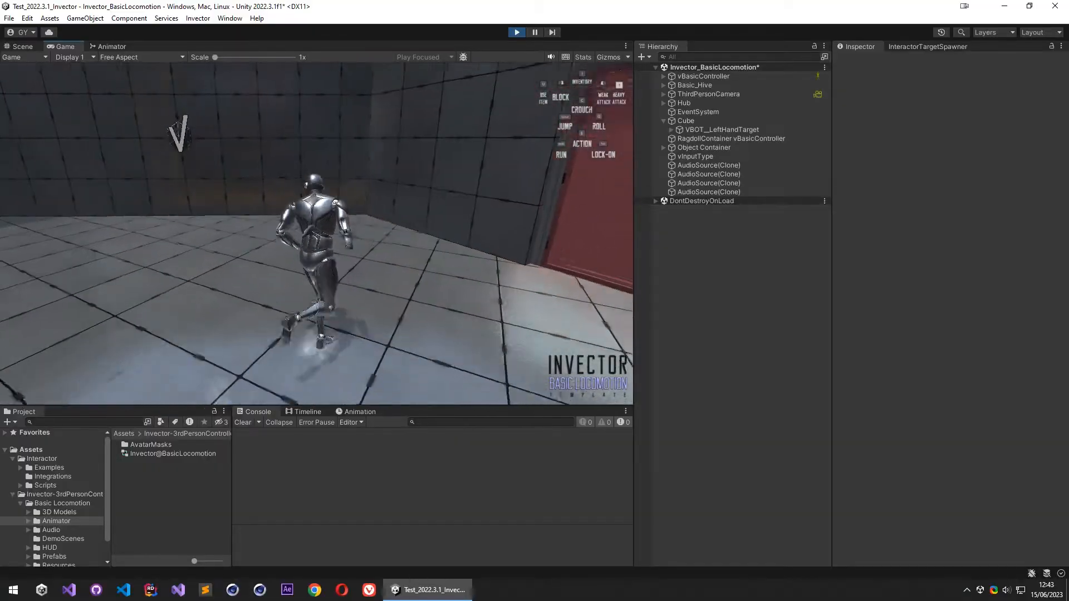
{"action": "key", "text": "w"}
{"action": "key", "text": "Escape"}
{"action": "left_click", "coordinate": [517, 33]}
- Create an empty game object named Pathfinder at the root of the scene
{"action": "right_click_drag", "start_coordinate": [347, 196], "coordinate": [374, 219]}
{"action": "key", "text": "s"}
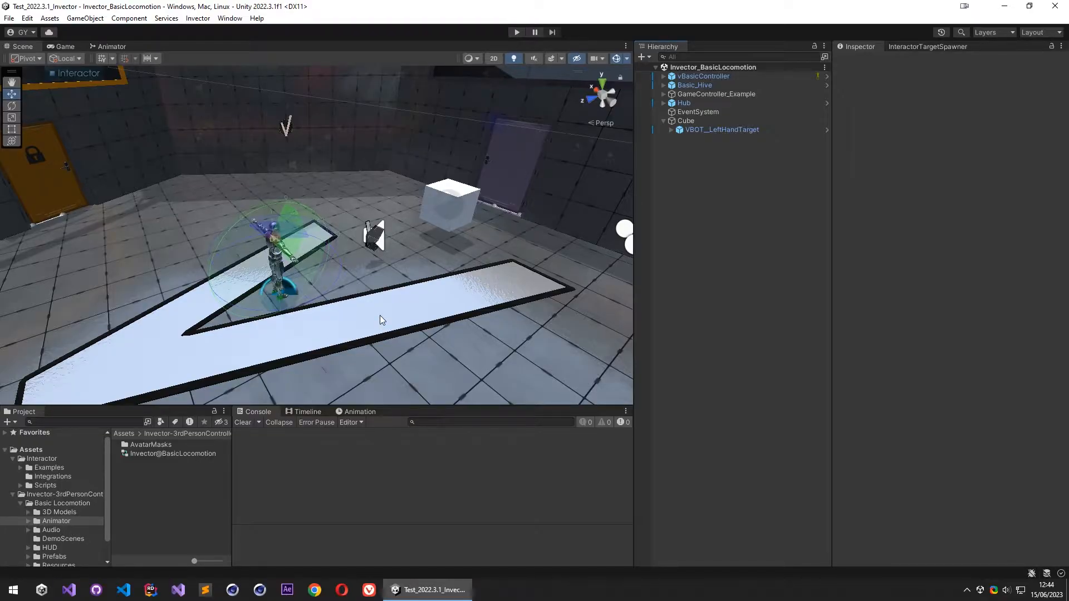
{"action": "right_click_drag", "start_coordinate": [384, 315], "coordinate": [422, 351]}
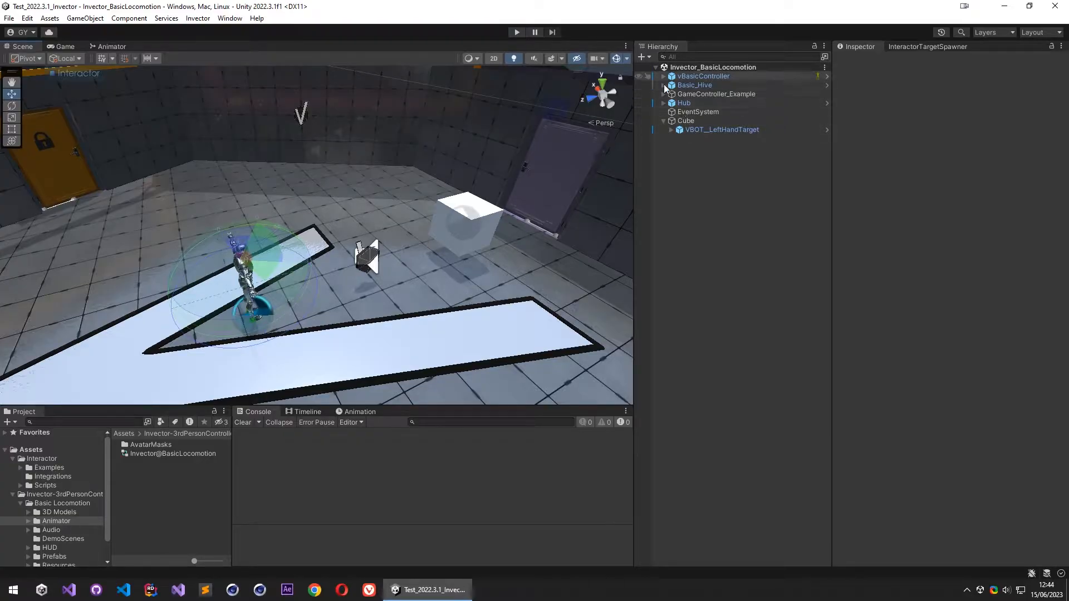
{"action": "left_click", "coordinate": [717, 78]}
{"action": "left_click", "coordinate": [710, 176]}
{"action": "right_click", "coordinate": [718, 166]}
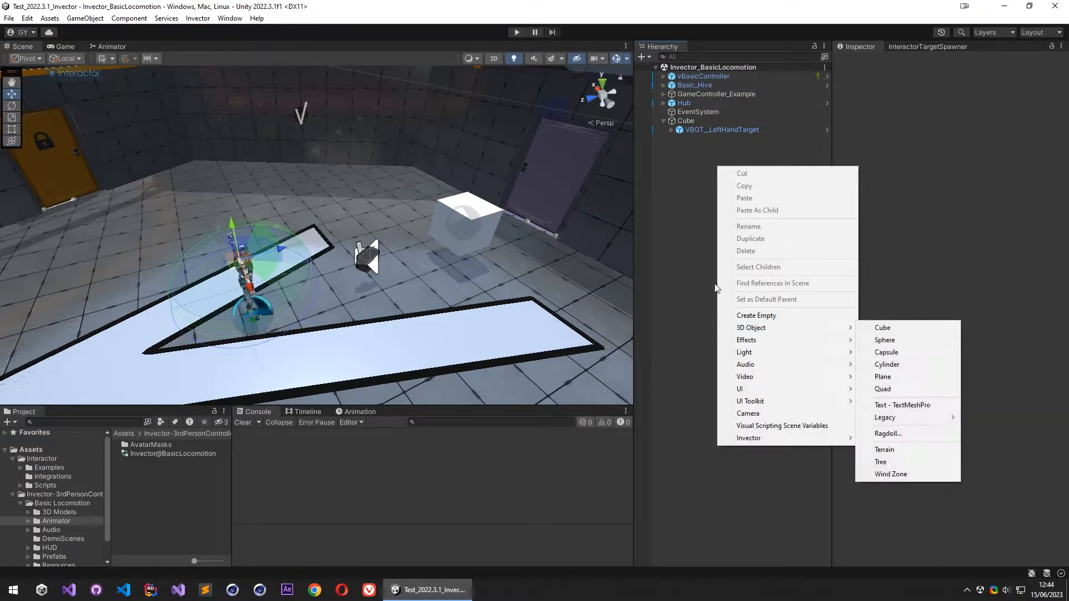
{"action": "left_click", "coordinate": [790, 316]}
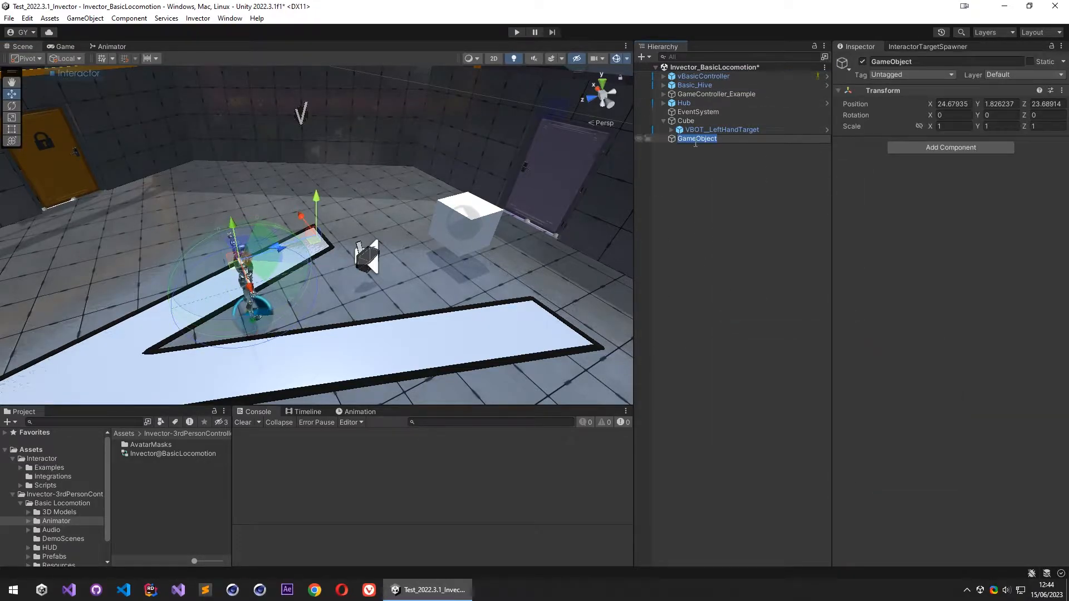
{"action": "type", "text": "Pathfinder"}
{"action": "key", "text": "Return"}
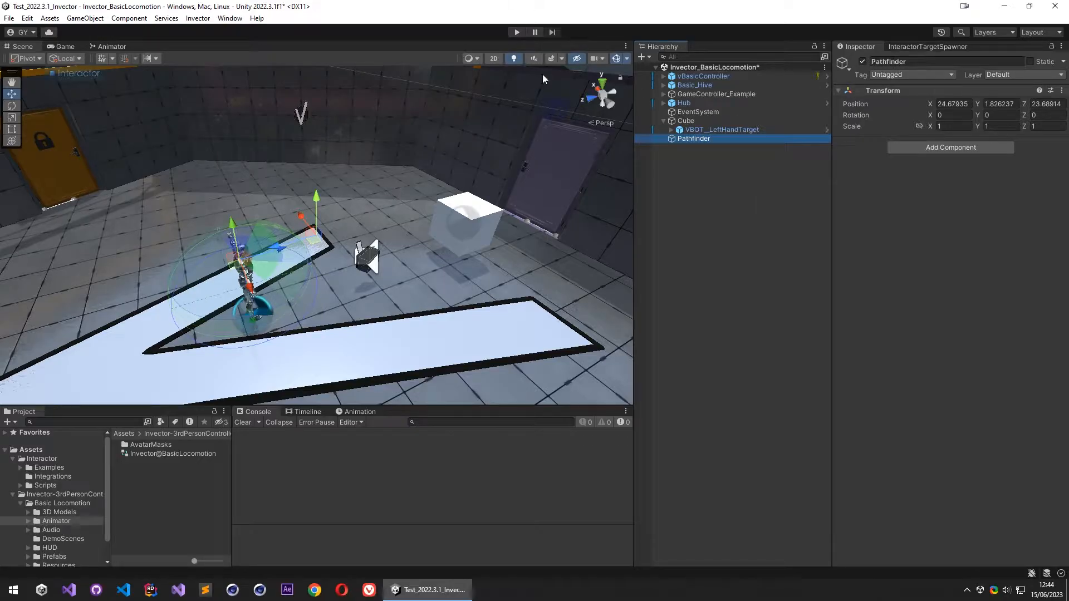
- Collapse the Cube's children and add the Pathfinder script component to the Pathfinder object
{"action": "left_click", "coordinate": [664, 121]}
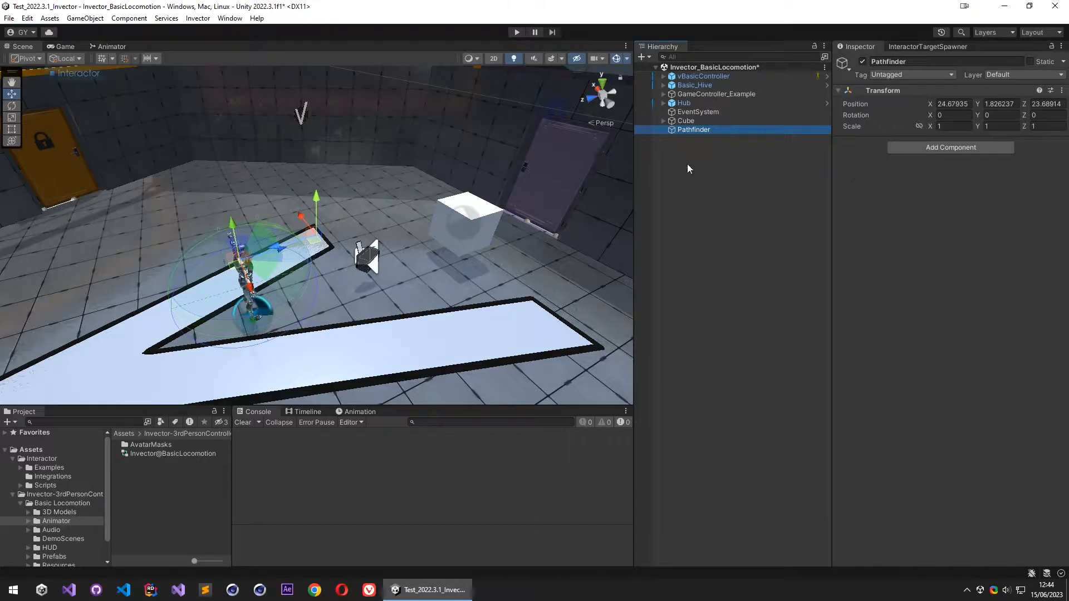
{"action": "left_click", "coordinate": [924, 149]}
{"action": "type", "text": "Pathfinder"}
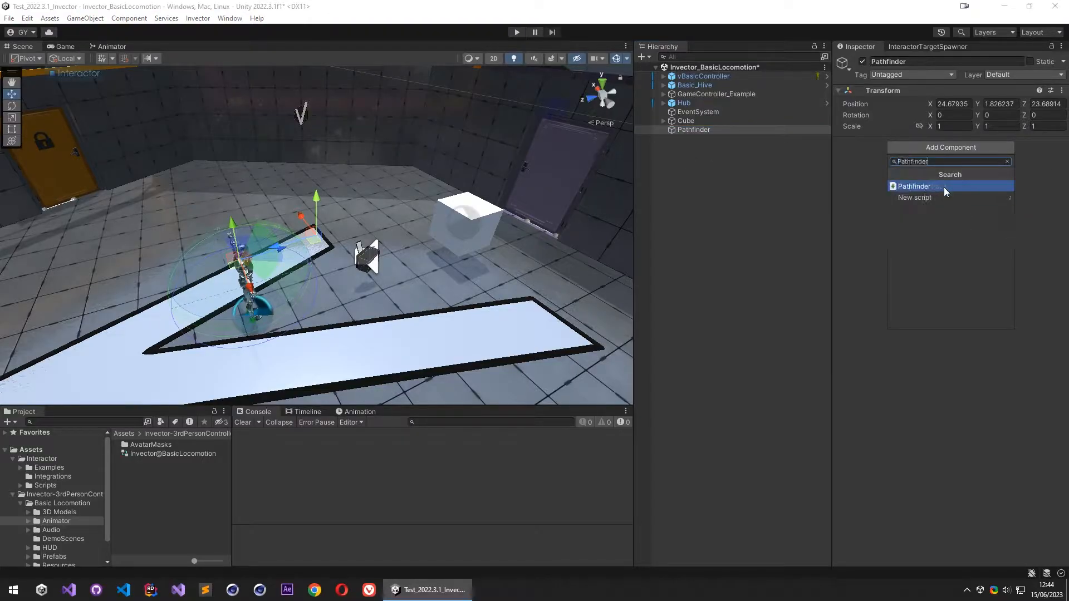
{"action": "left_click", "coordinate": [928, 186]}
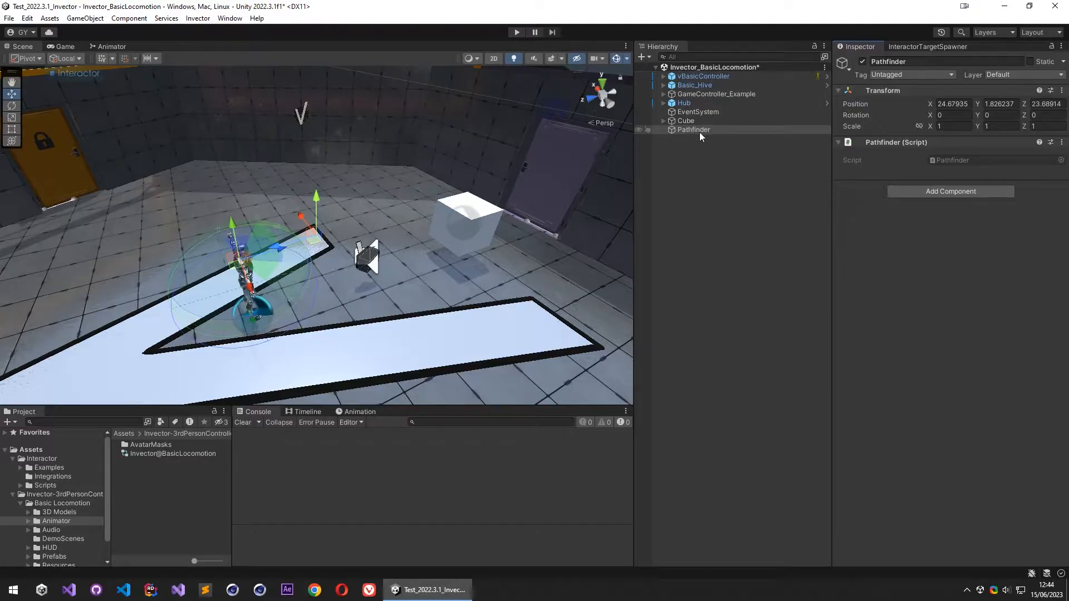
- Create a second empty game object at the scene root and name it PathGrid
{"action": "right_click", "coordinate": [697, 161]}
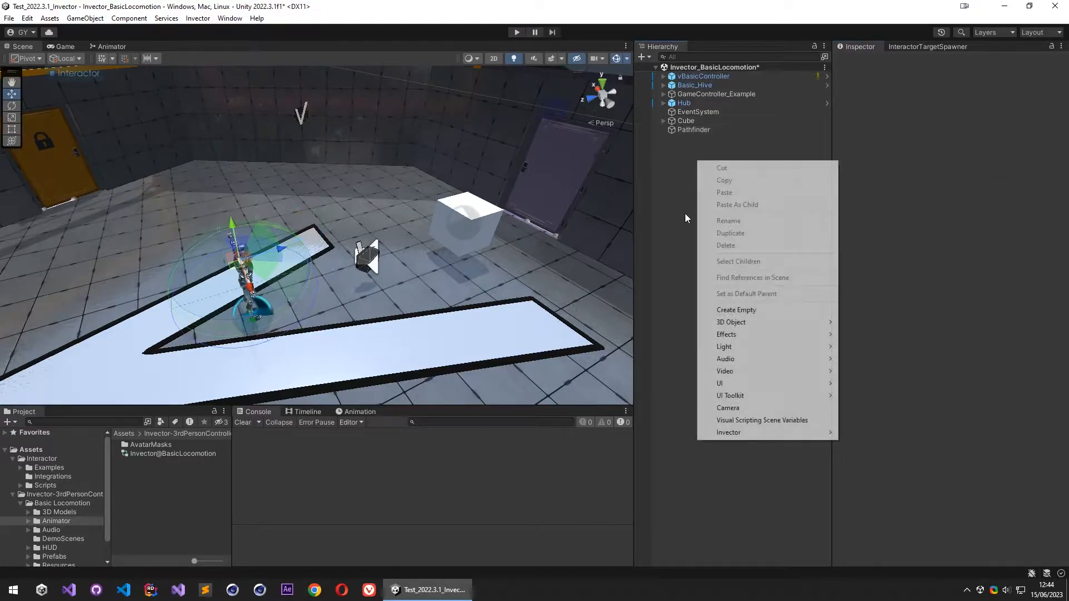
{"action": "left_click", "coordinate": [754, 310]}
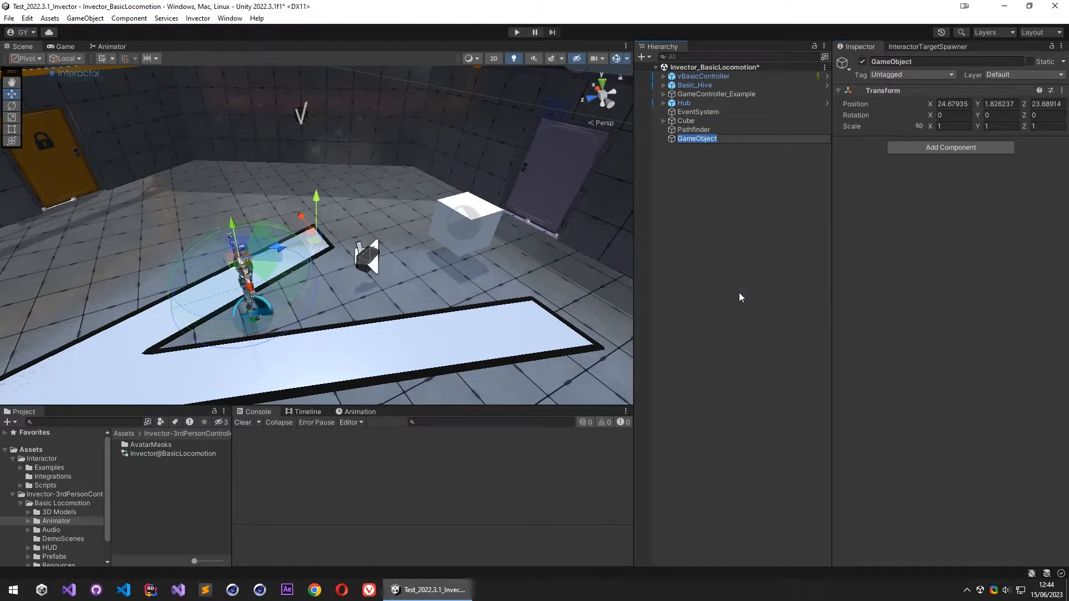
{"action": "type", "text": "PathFi"}
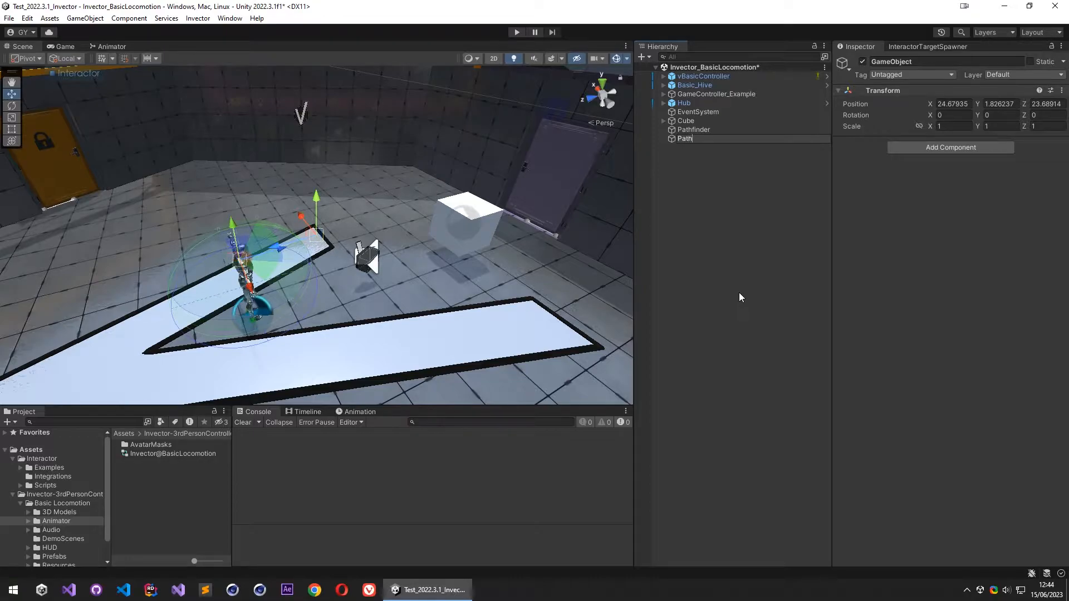
{"action": "key", "text": "BackSpace"}
{"action": "key", "text": "BackSpace"}
{"action": "type", "text": "Grid"}
{"action": "left_click", "coordinate": [736, 206]}
- Add the Path Grid script component to the PathGrid object
{"action": "left_click", "coordinate": [742, 139]}
{"action": "left_click", "coordinate": [955, 148]}
{"action": "type", "text": "PathGrid"}
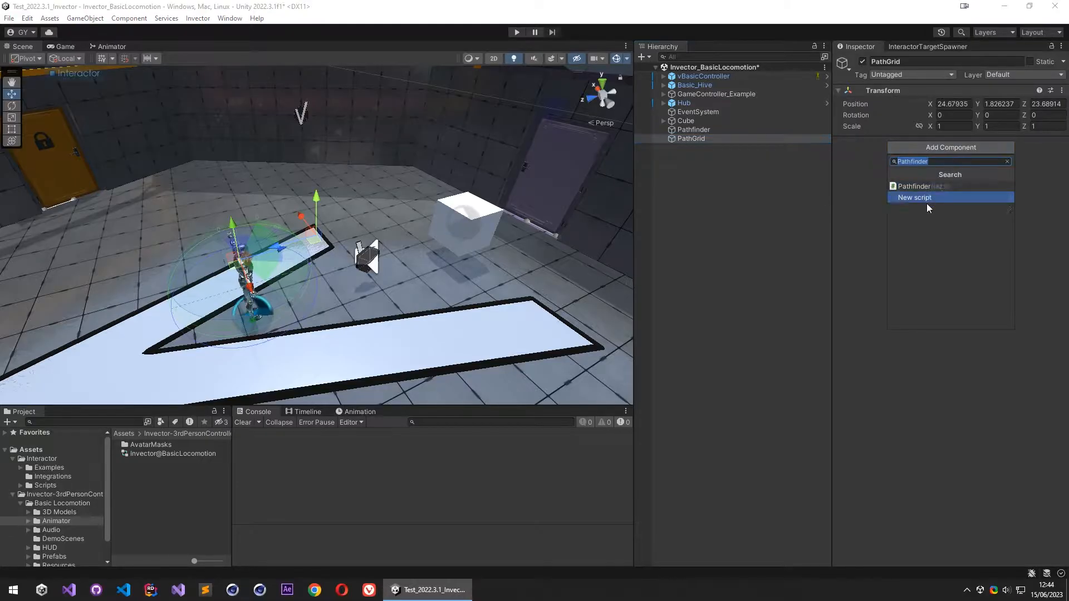
{"action": "left_click", "coordinate": [928, 187]}
- Move the PathGrid object into the middle of the large hall, at about X 25.78 and Z 3.37
{"action": "left_click_drag", "start_coordinate": [346, 259], "coordinate": [278, 338], "text": "alt"}
{"action": "right_click_drag", "start_coordinate": [278, 337], "coordinate": [302, 349]}
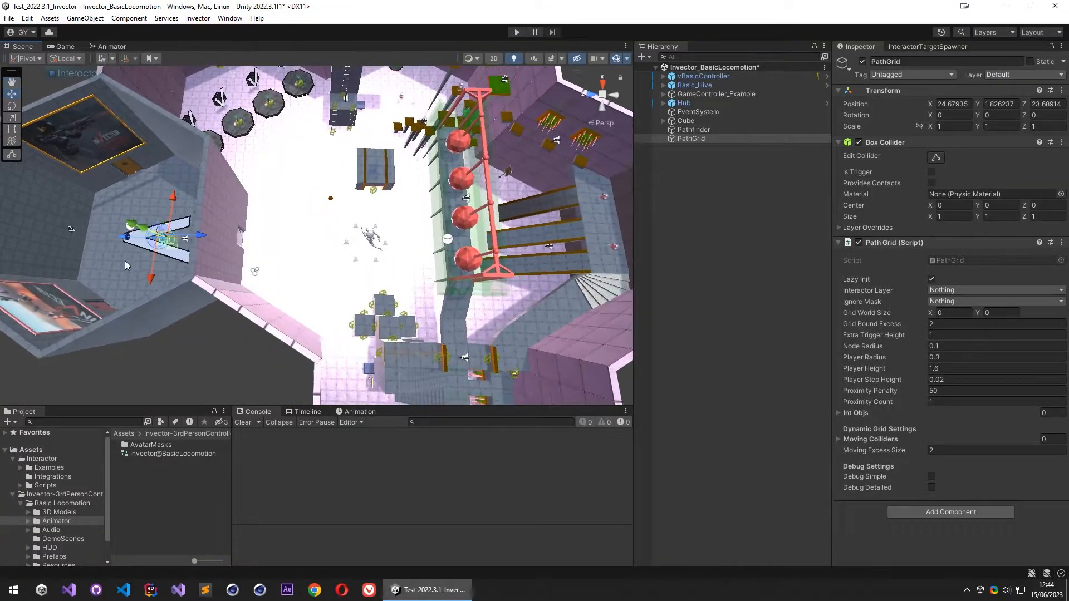
{"action": "left_click_drag", "start_coordinate": [168, 239], "coordinate": [365, 234]}
{"action": "right_click_drag", "start_coordinate": [340, 270], "coordinate": [353, 290]}
- Enlarge the Grid World Size to about 52.15 by 59.63 and shift PathGrid to about X 25.75, Z 6.79 to cover the level
{"action": "left_click", "coordinate": [930, 313]}
{"action": "type", "text": "8.4"}
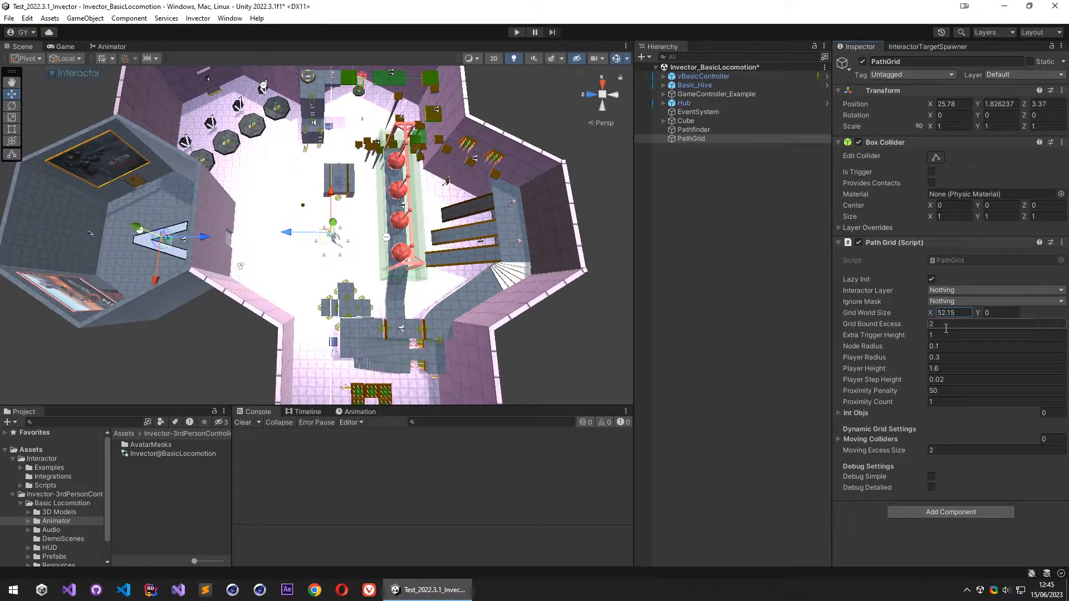
{"action": "left_click_drag", "start_coordinate": [977, 312], "coordinate": [1037, 319]}
{"action": "right_click_drag", "start_coordinate": [431, 279], "coordinate": [390, 261]}
{"action": "middle_click_drag", "start_coordinate": [389, 260], "coordinate": [92, 245]}
{"action": "left_click_drag", "start_coordinate": [200, 230], "coordinate": [179, 225]}
{"action": "right_click_drag", "start_coordinate": [178, 225], "coordinate": [316, 271]}
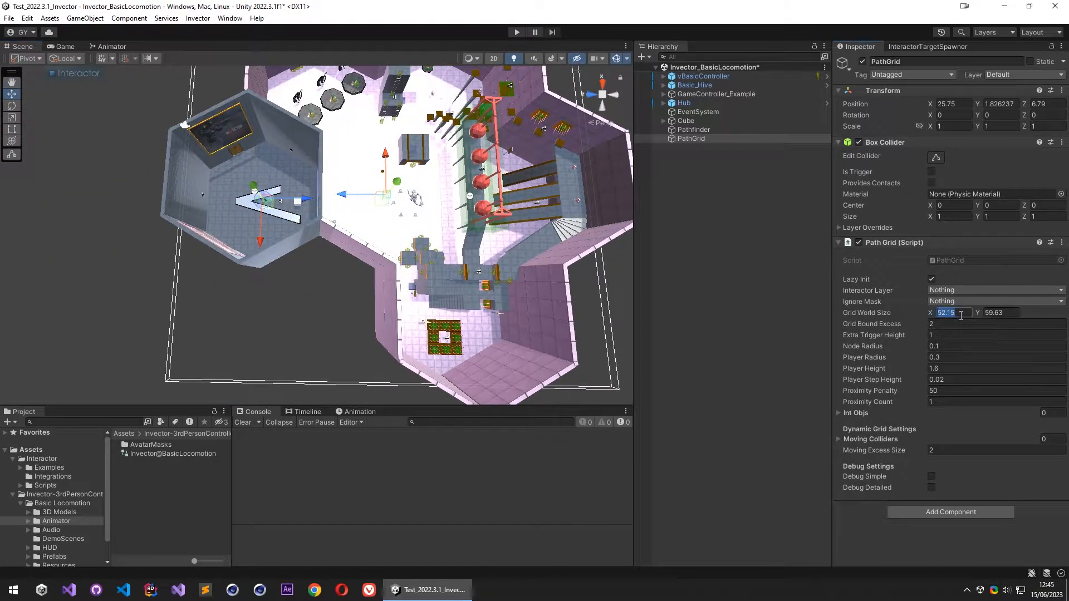
- Set the Path Grid's Grid World Size to X 50 and Y 60
{"action": "type", "text": "50"}
{"action": "left_click", "coordinate": [1012, 312]}
{"action": "type", "text": "50"}
{"action": "right_click_drag", "start_coordinate": [418, 235], "coordinate": [286, 167]}
{"action": "left_click", "coordinate": [997, 315]}
{"action": "type", "text": "60"}
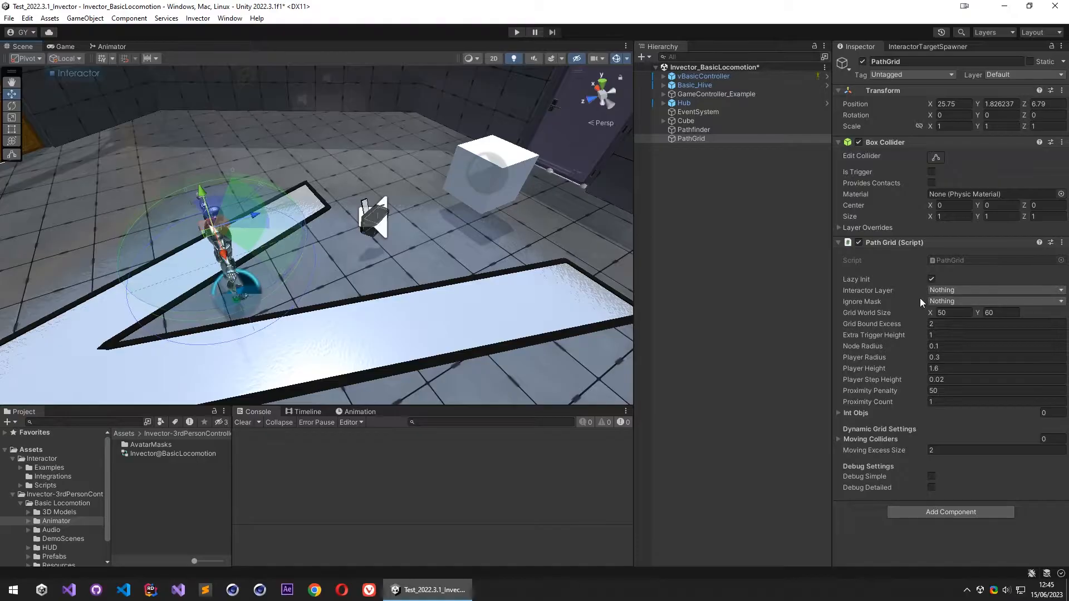
- Set the Path Grid's Interactor Layer to Player
{"action": "left_click", "coordinate": [864, 290]}
{"action": "left_click", "coordinate": [959, 293]}
{"action": "left_click", "coordinate": [959, 379]}
- Open the project's layer list for editing and name User Layer 20 IgnoreMask
{"action": "left_click", "coordinate": [897, 299]}
{"action": "left_click", "coordinate": [990, 35]}
{"action": "left_click", "coordinate": [998, 239]}
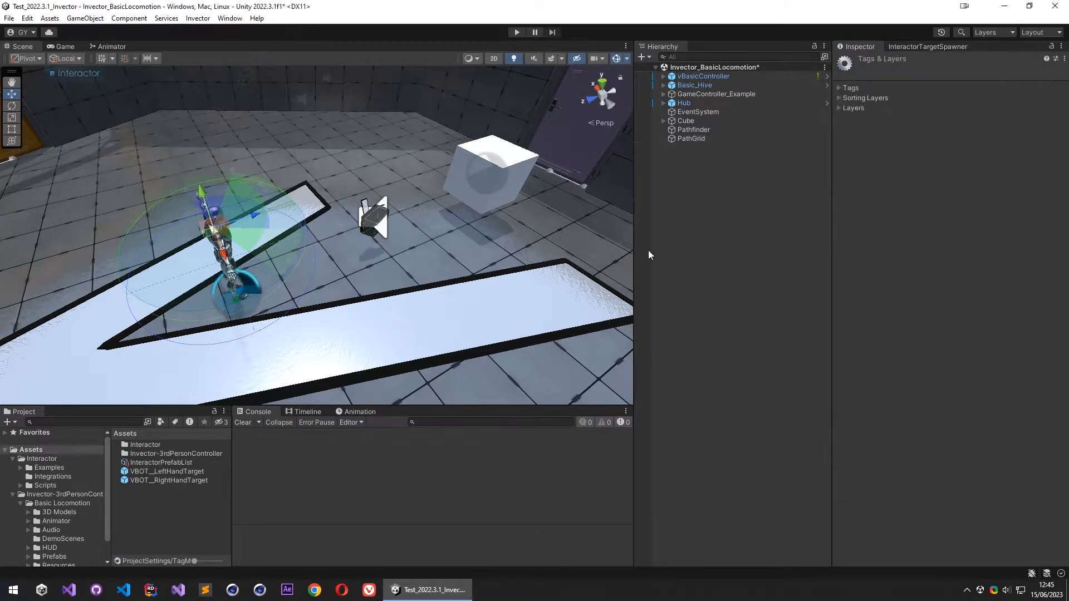
{"action": "left_click", "coordinate": [854, 108]}
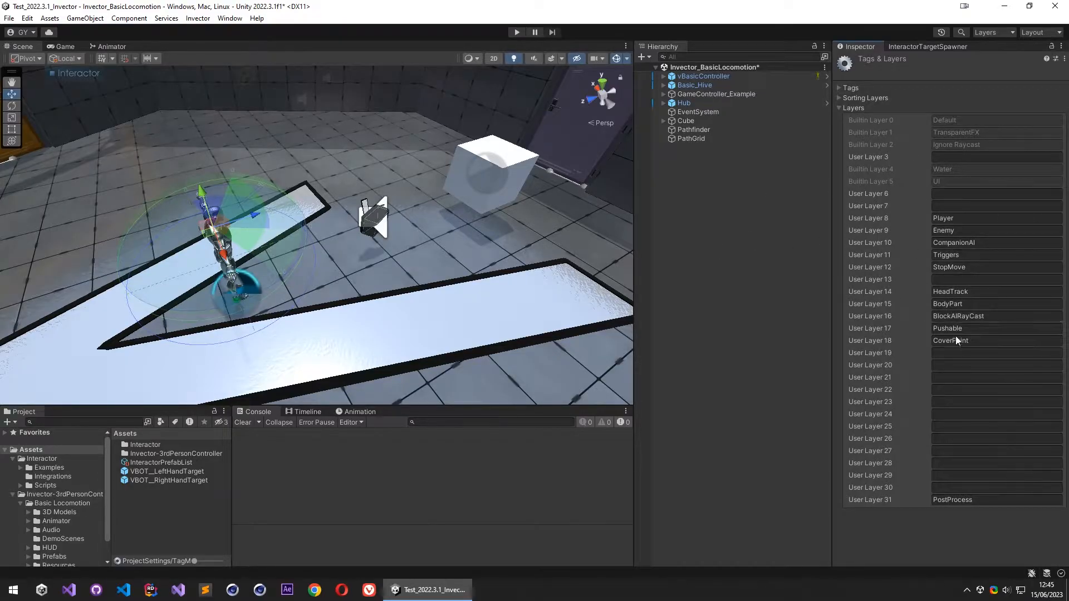
{"action": "left_click", "coordinate": [956, 365]}
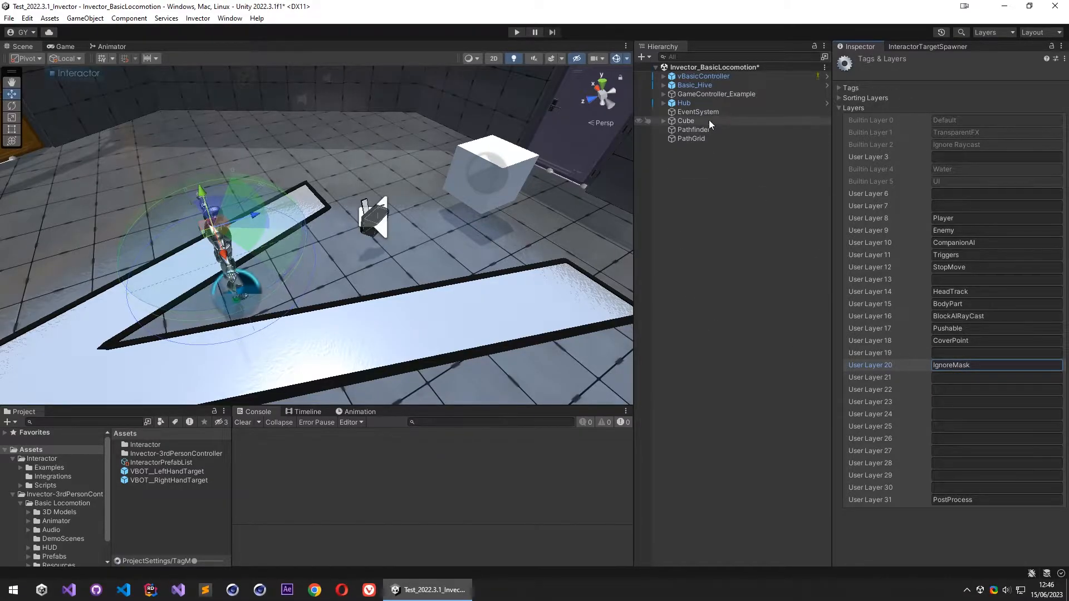
- Set the PathGrid object's Y position to 0 so the grid sits at floor level
{"action": "right_click_drag", "start_coordinate": [249, 250], "coordinate": [287, 183]}
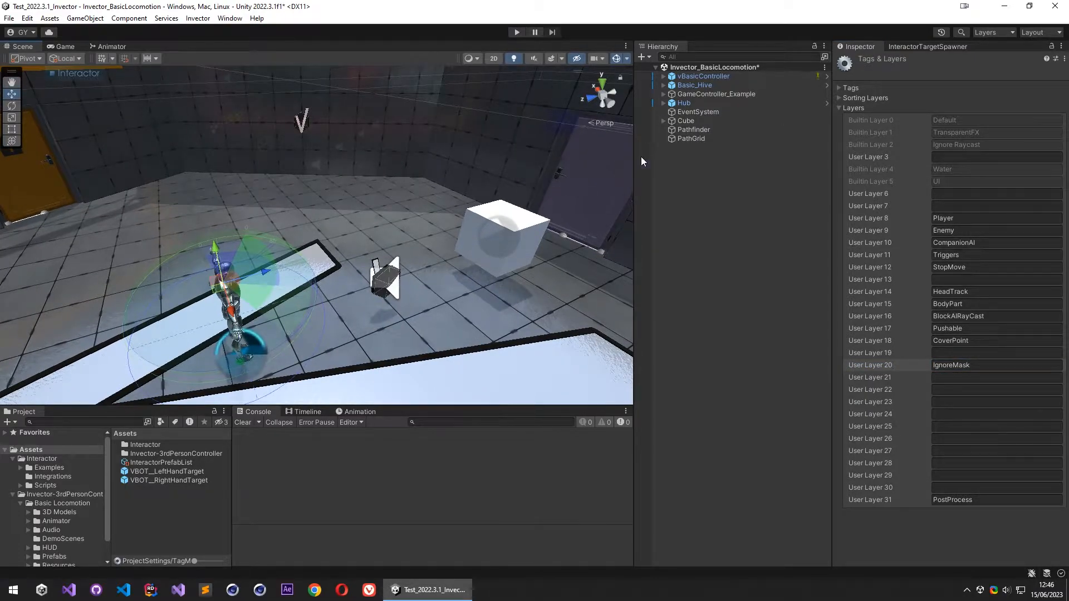
{"action": "left_click", "coordinate": [699, 138]}
{"action": "key", "text": "s"}
{"action": "right_click_drag", "start_coordinate": [454, 251], "coordinate": [374, 221]}
{"action": "key", "text": "w"}
{"action": "right_click_drag", "start_coordinate": [367, 363], "coordinate": [380, 209]}
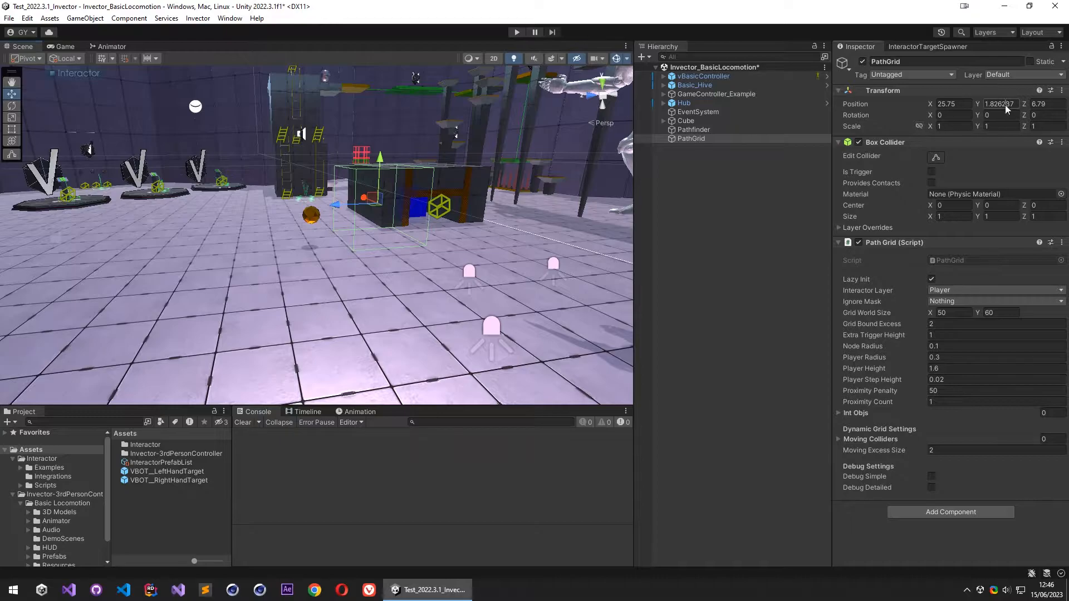
{"action": "type", "text": "0"}
- Set the Path Grid's Ignore Mask to include the IgnoreMask and Player layers
{"action": "right_click_drag", "start_coordinate": [486, 258], "coordinate": [437, 244]}
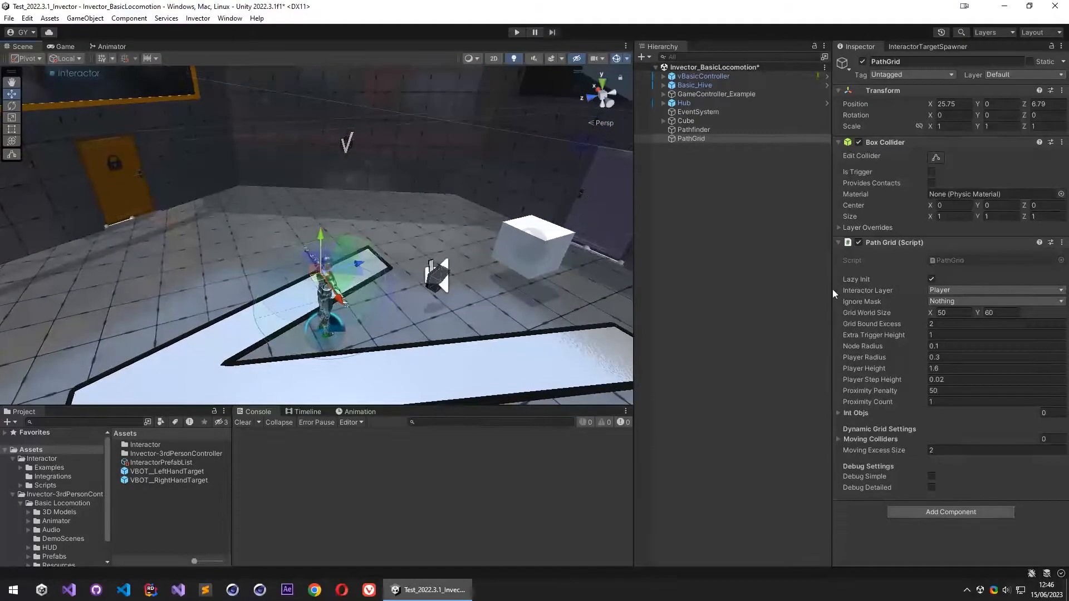
{"action": "left_click", "coordinate": [947, 300]}
{"action": "left_click", "coordinate": [967, 503]}
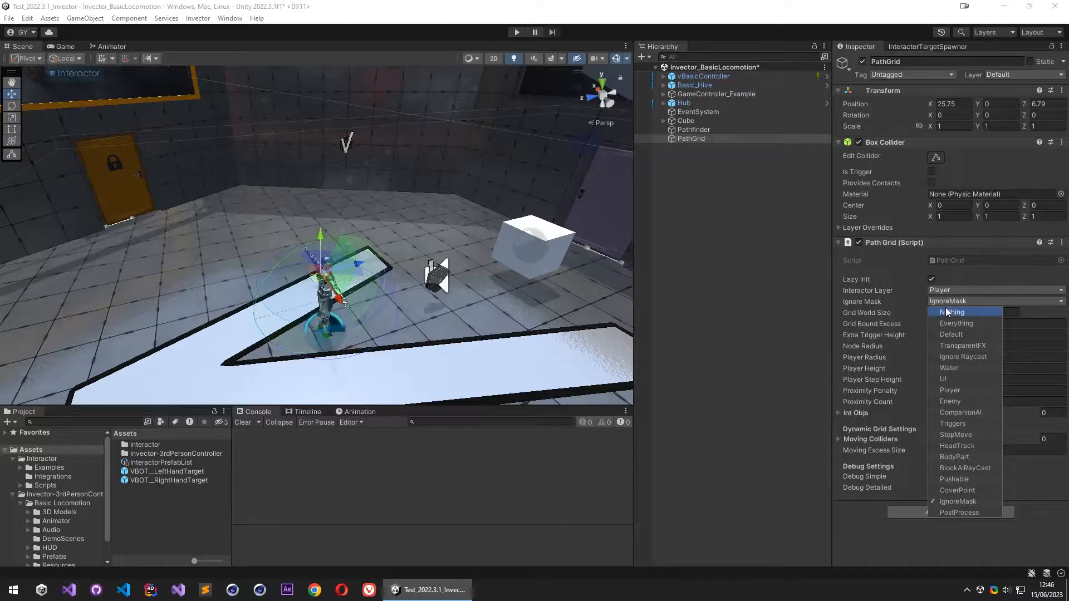
{"action": "left_click", "coordinate": [961, 390]}
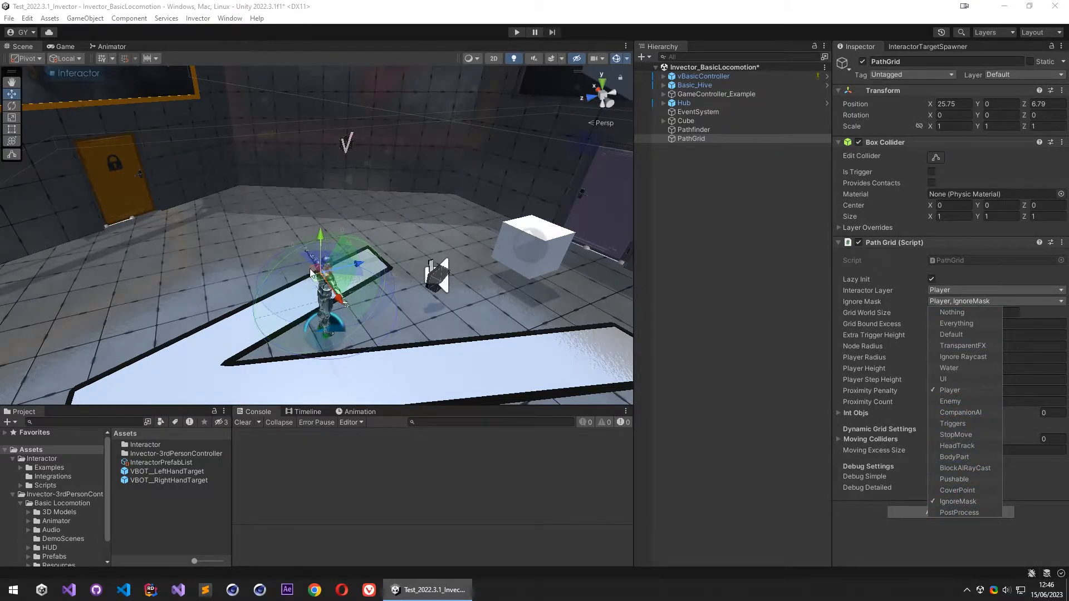
{"action": "left_click_drag", "start_coordinate": [367, 340], "coordinate": [292, 252], "text": "alt"}
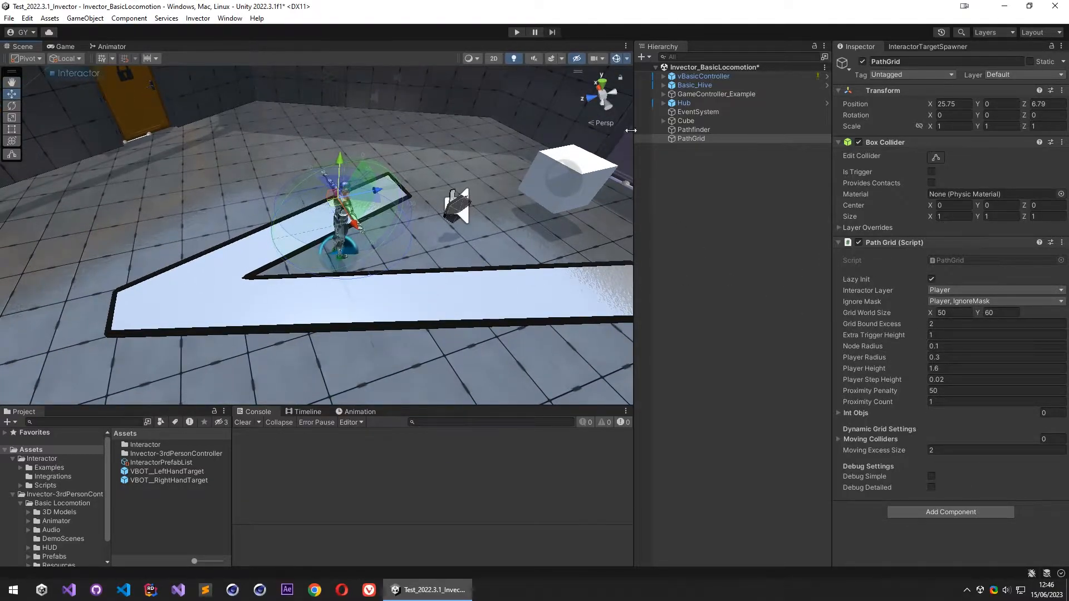
- Assign the Hub's Floor object to the IgnoreMask layer
{"action": "left_click_drag", "start_coordinate": [473, 223], "coordinate": [517, 226], "text": "alt"}
{"action": "left_click", "coordinate": [390, 279]}
{"action": "left_click", "coordinate": [404, 279]}
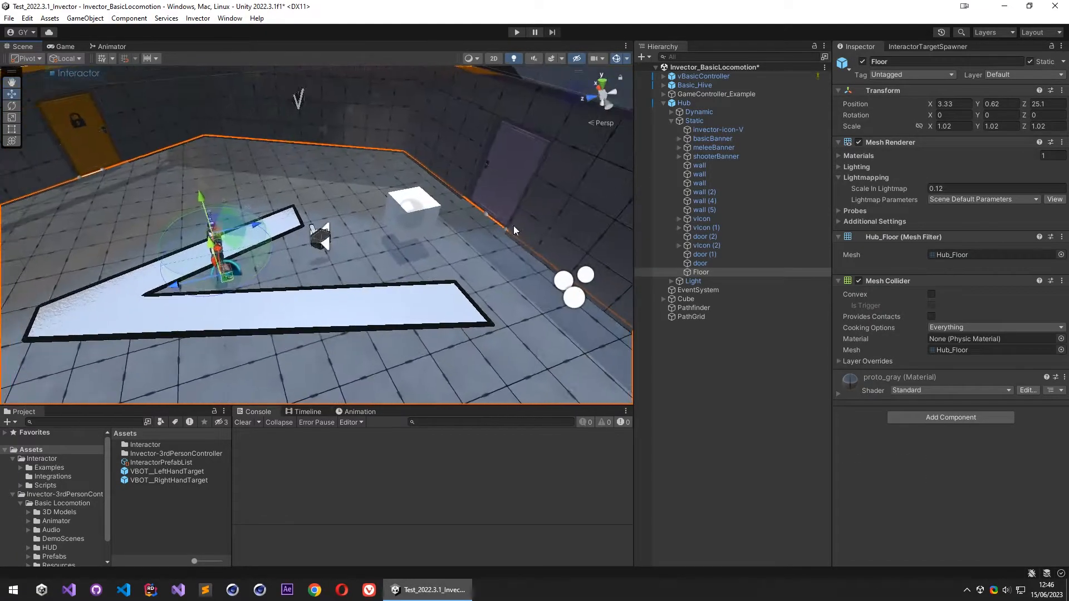
{"action": "left_click", "coordinate": [999, 75]}
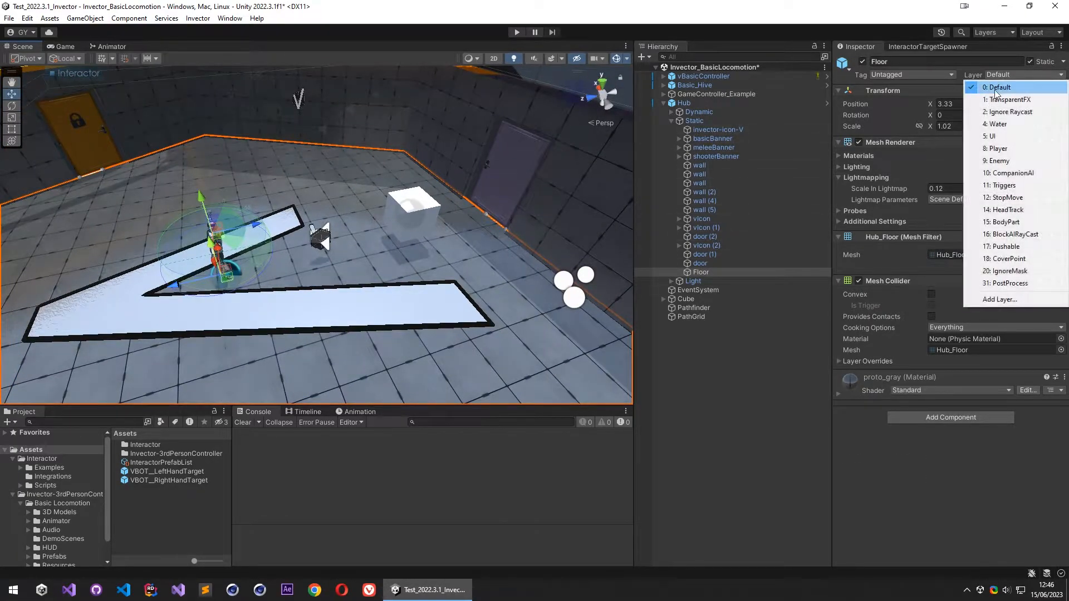
{"action": "left_click", "coordinate": [1005, 271]}
- Assign Basic_Floor in the adjoining Basic_Hive section to the IgnoreMask layer
{"action": "left_click_drag", "start_coordinate": [256, 222], "coordinate": [266, 214], "text": "alt"}
{"action": "right_click_drag", "start_coordinate": [264, 214], "coordinate": [181, 245]}
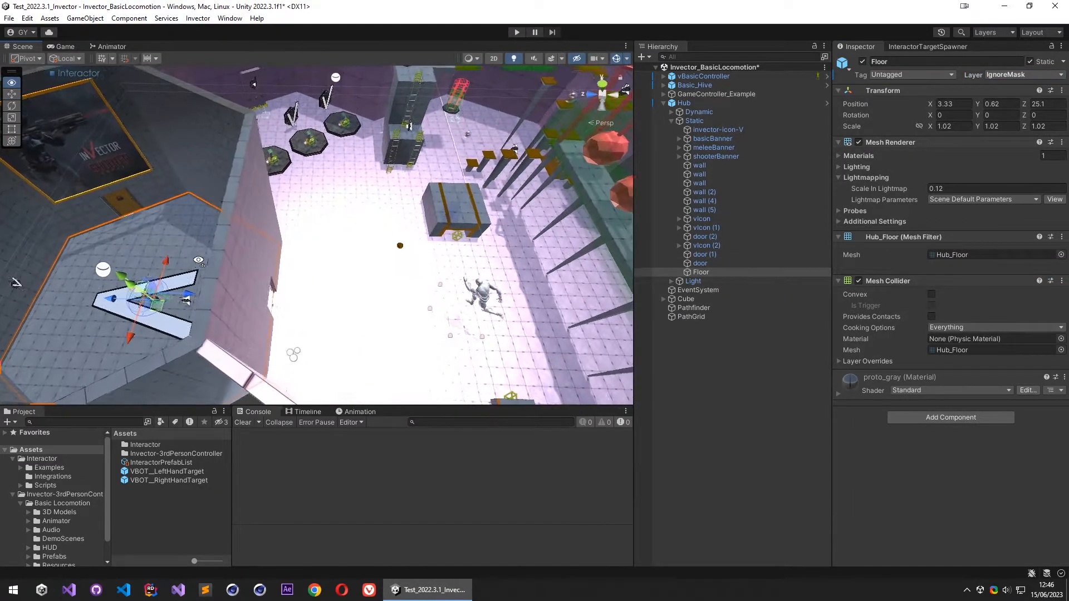
{"action": "left_click", "coordinate": [343, 241]}
{"action": "left_click", "coordinate": [343, 241]}
{"action": "mouse_move", "coordinate": [350, 235]}
{"action": "right_mouse_down"}
{"action": "mouse_move", "coordinate": [396, 273]}
{"action": "mouse_move", "coordinate": [403, 207]}
{"action": "mouse_move", "coordinate": [390, 185]}
{"action": "mouse_move", "coordinate": [346, 240]}
{"action": "mouse_move", "coordinate": [344, 224]}
{"action": "right_mouse_up"}
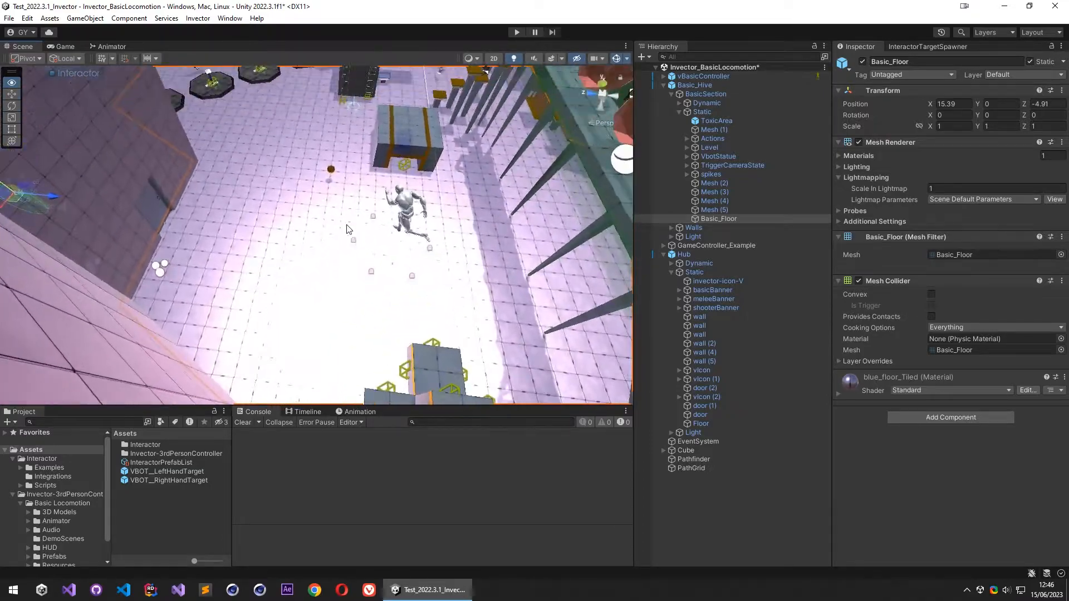
{"action": "left_click", "coordinate": [997, 74]}
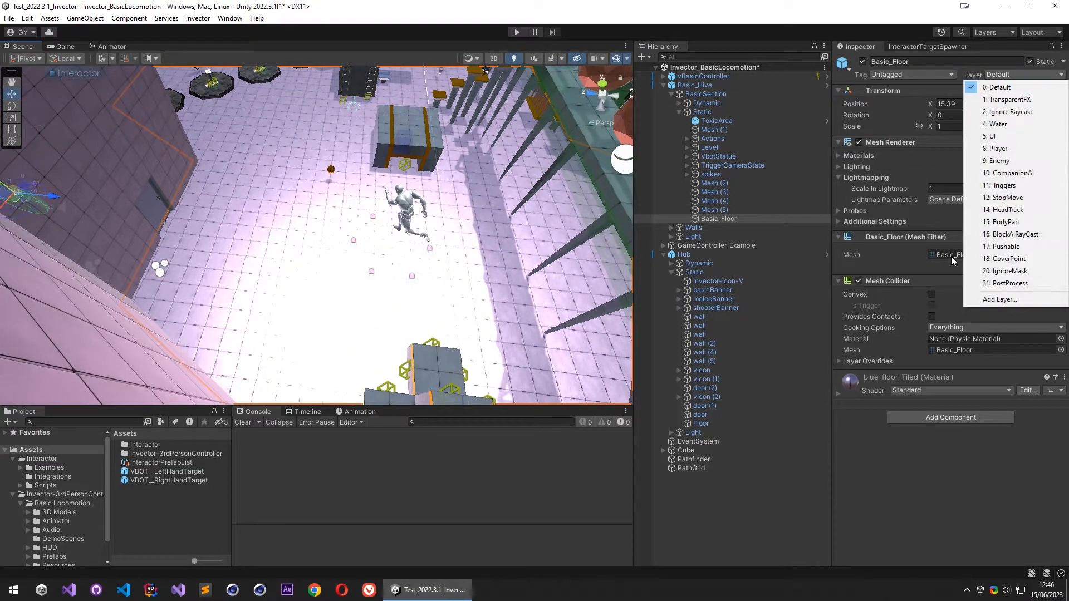
{"action": "left_click", "coordinate": [980, 271]}
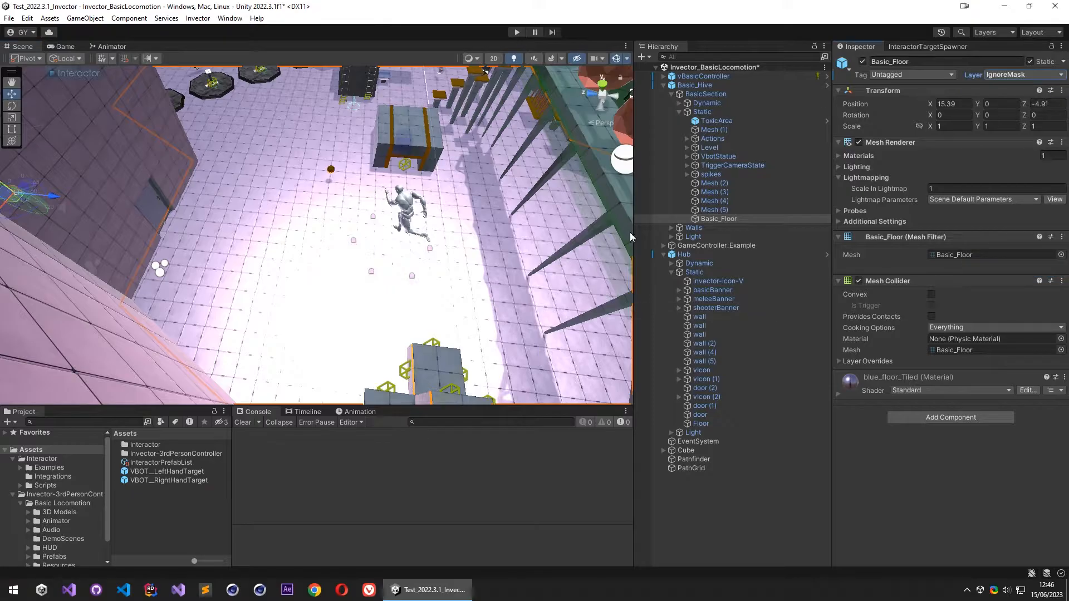
- Assign the Door_Mesh of the purple door, Door_Prefab (1), to the IgnoreMask layer
{"action": "right_click_drag", "start_coordinate": [357, 223], "coordinate": [375, 261]}
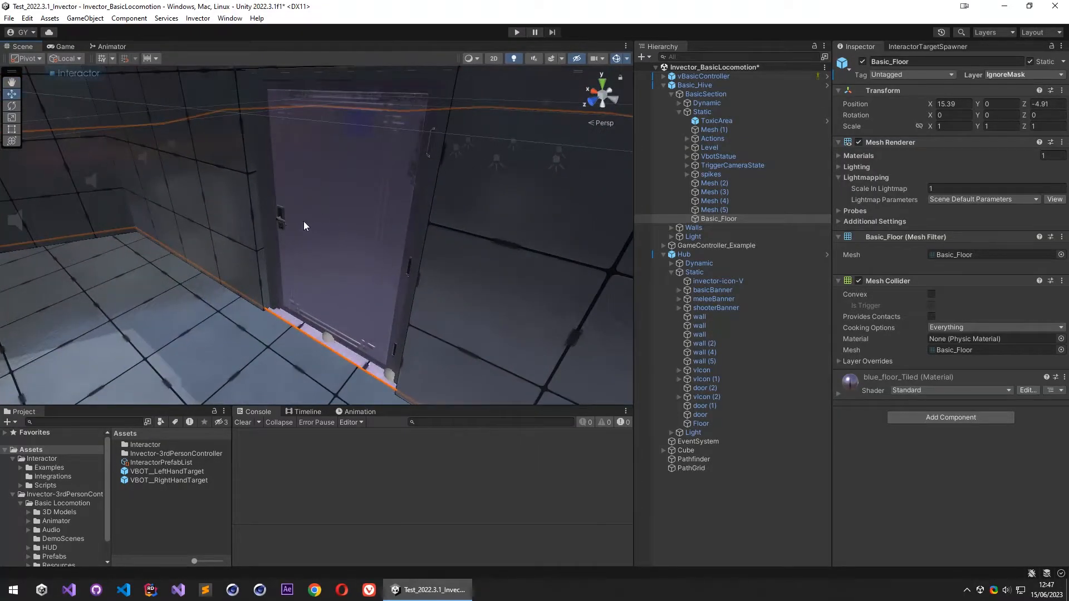
{"action": "left_click", "coordinate": [334, 222]}
{"action": "left_click", "coordinate": [353, 206]}
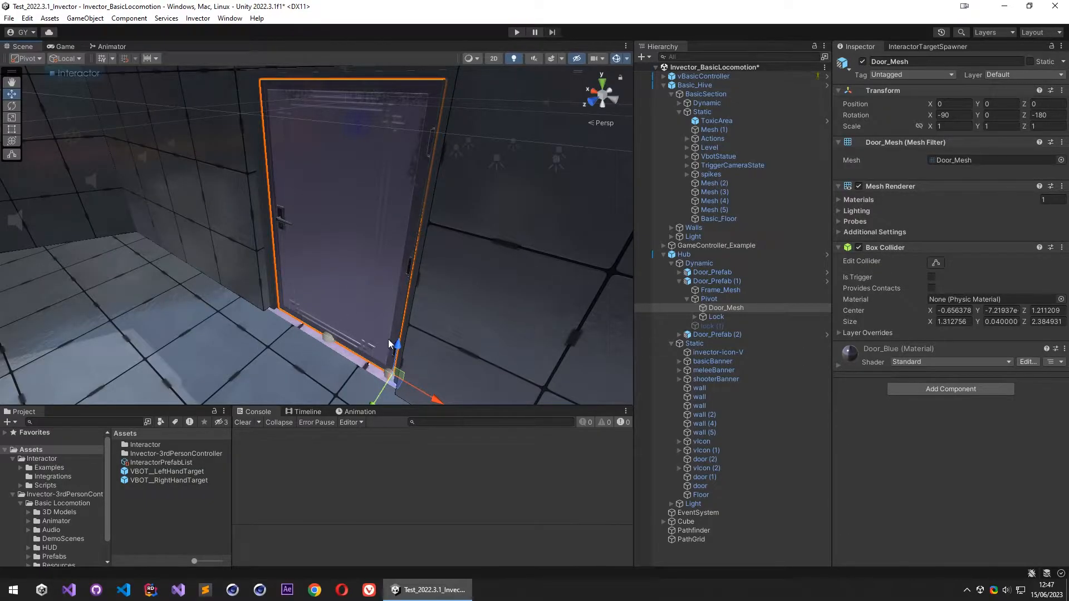
{"action": "left_click", "coordinate": [998, 76]}
{"action": "left_click", "coordinate": [1016, 271]}
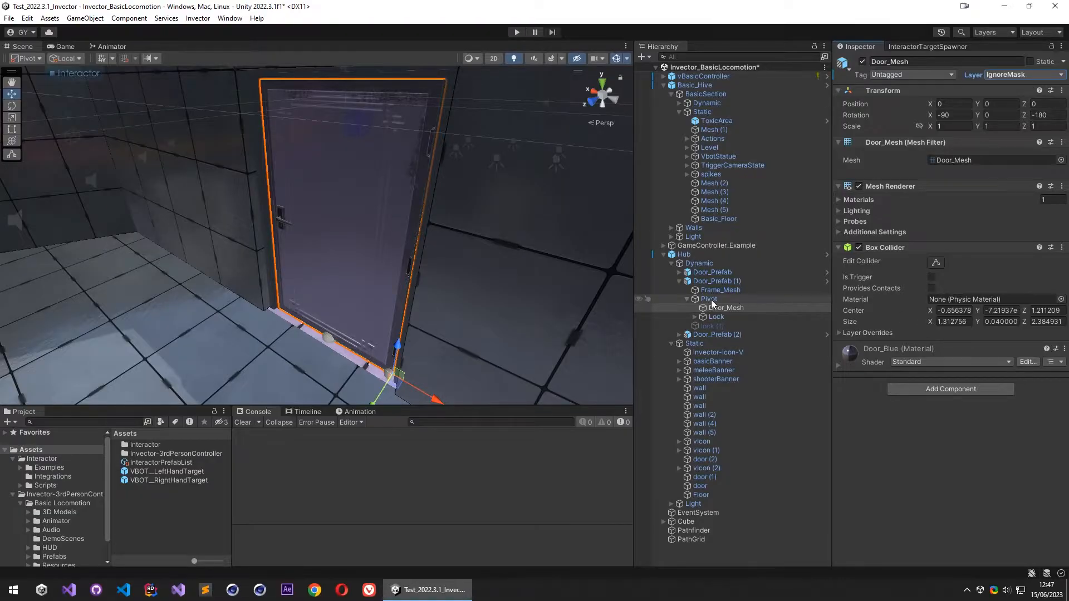
- Inspect Door_Prefab (1) and its trigger collider, and collapse the Basic_Hive and Hub hierarchies
{"action": "left_click", "coordinate": [717, 282]}
{"action": "key", "text": "f"}
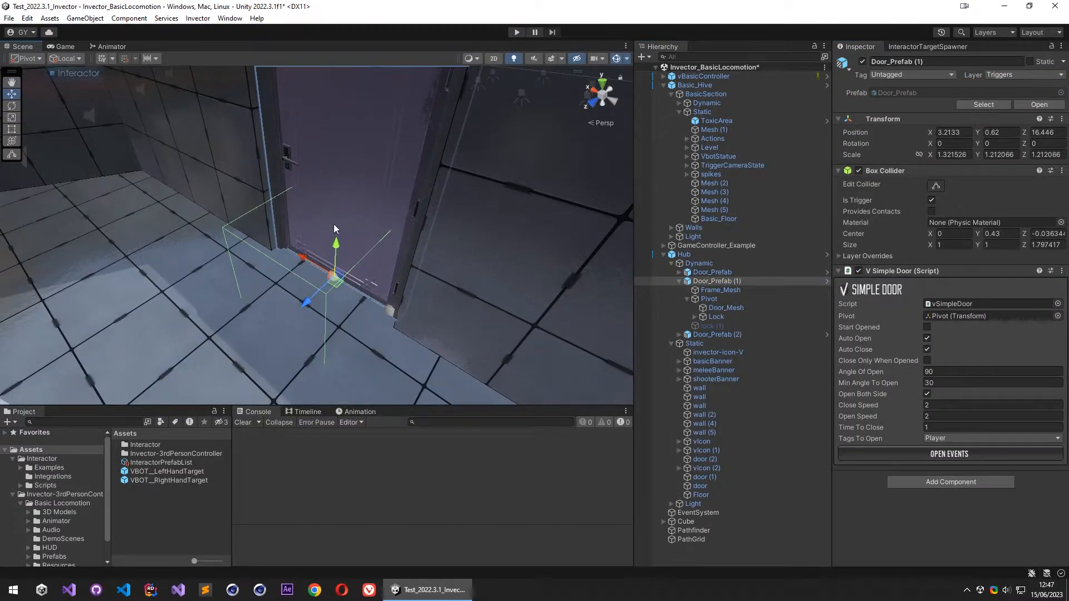
{"action": "key", "text": "s"}
{"action": "right_click_drag", "start_coordinate": [332, 298], "coordinate": [227, 295]}
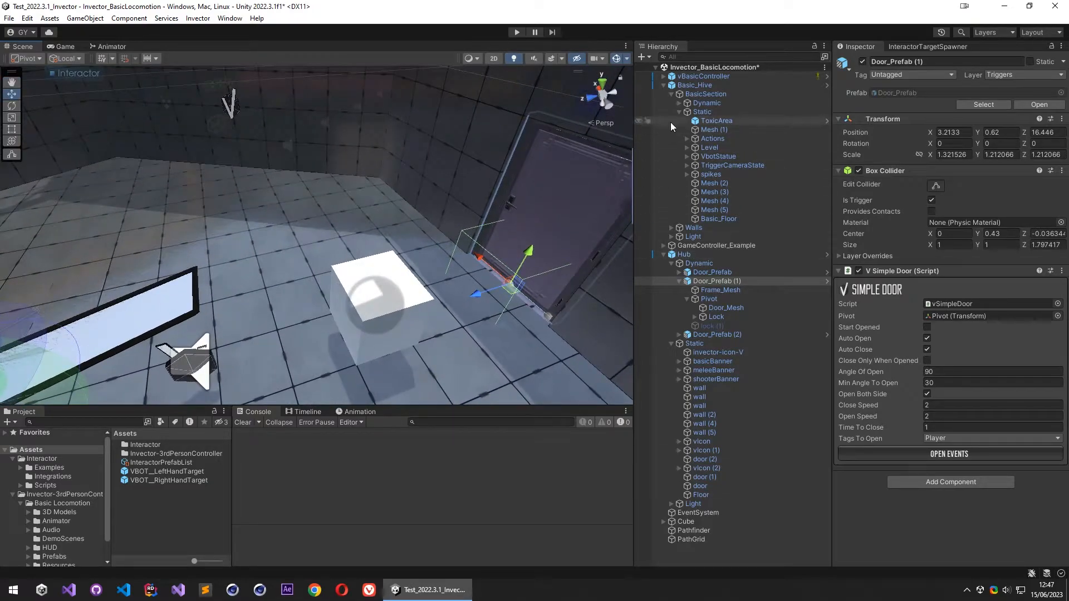
{"action": "left_click", "coordinate": [663, 85]}
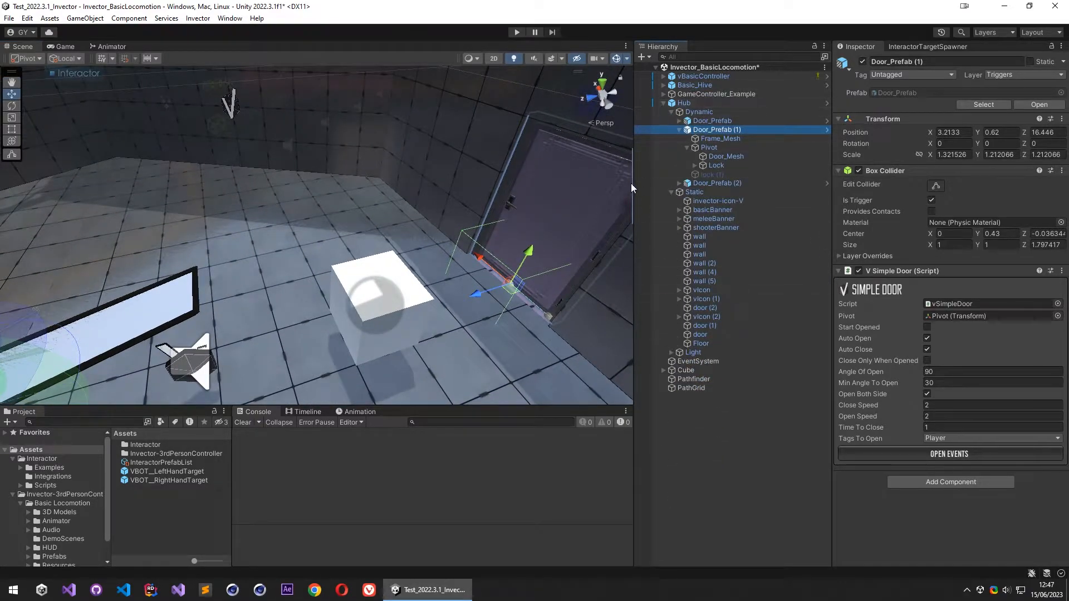
{"action": "left_click", "coordinate": [664, 103]}
{"action": "right_click_drag", "start_coordinate": [360, 257], "coordinate": [312, 268]}
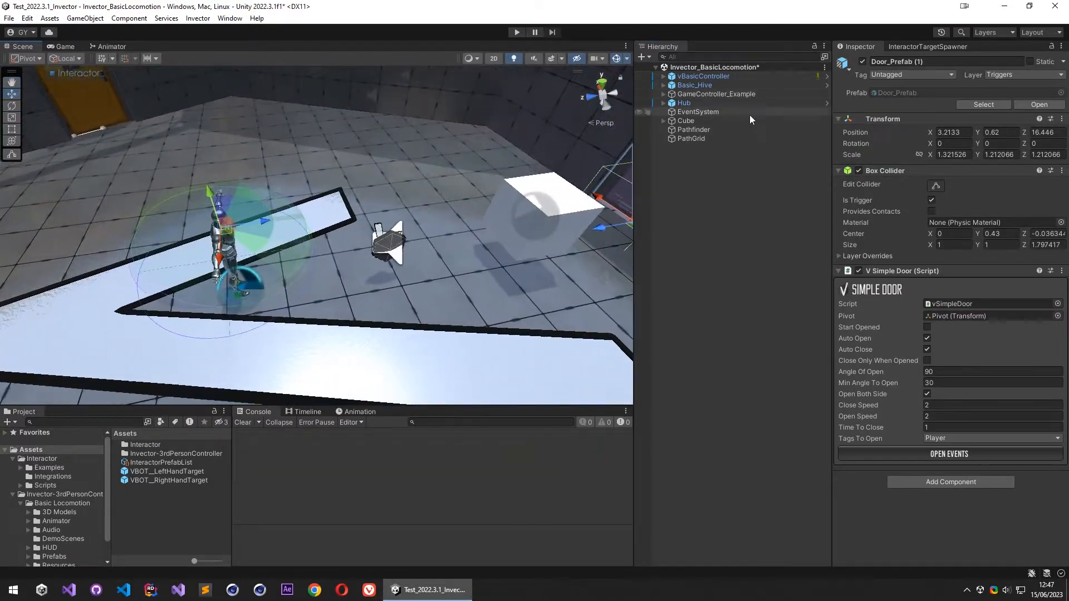
- Set the Path Grid's Extra Trigger Height to 2
{"action": "left_click", "coordinate": [737, 137]}
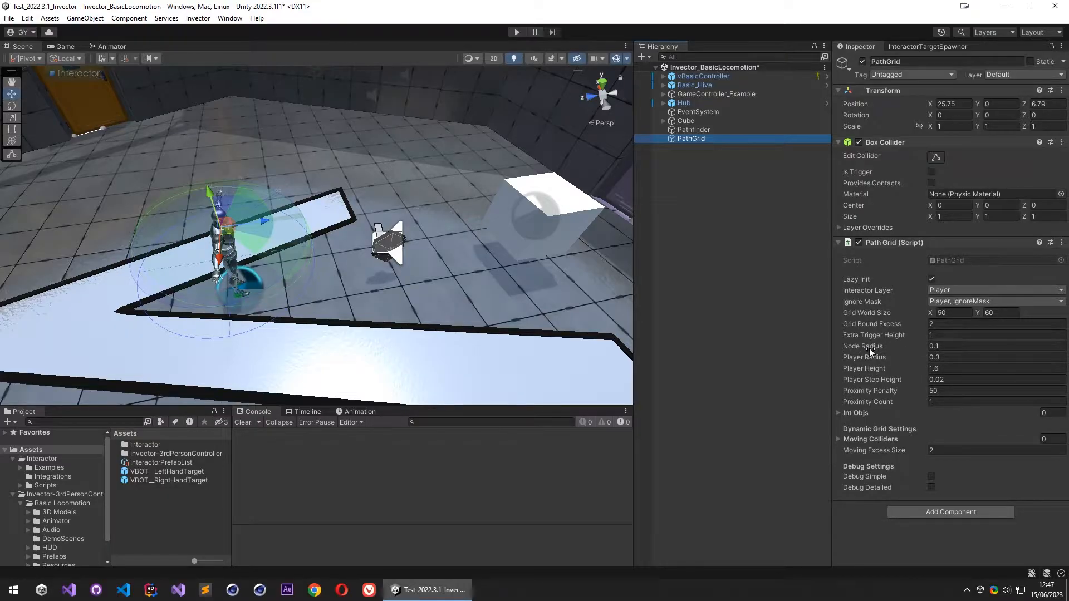
{"action": "left_click", "coordinate": [944, 334]}
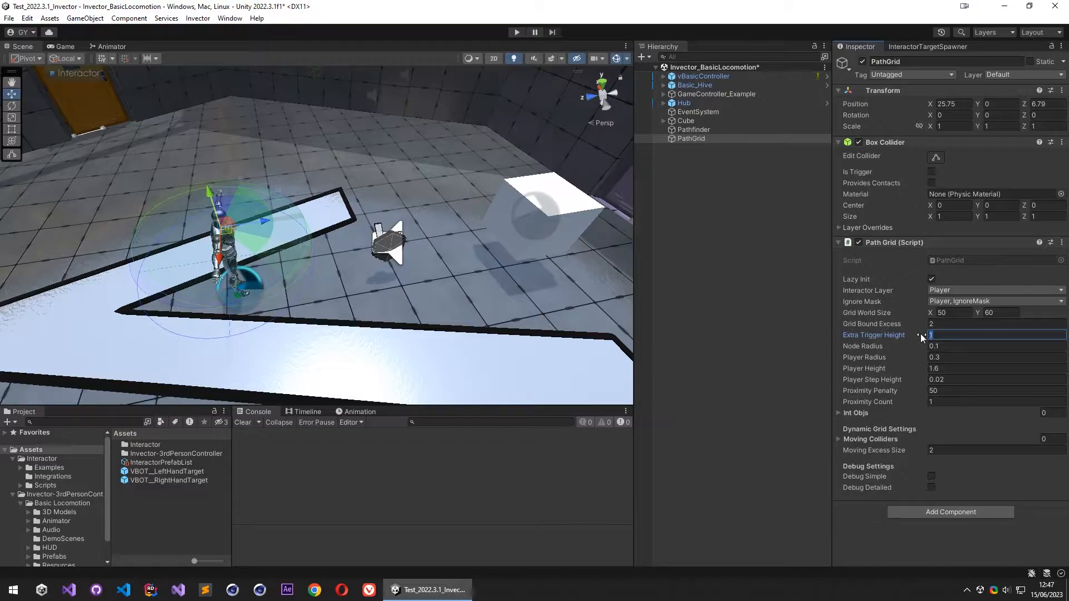
{"action": "type", "text": "2"}
- Match the Path Grid to vBasicController's Capsule Collider with Player Radius 0.35 and Player Height 1.8, and set Player Step Height to 0
{"action": "right_click_drag", "start_coordinate": [412, 239], "coordinate": [436, 129]}
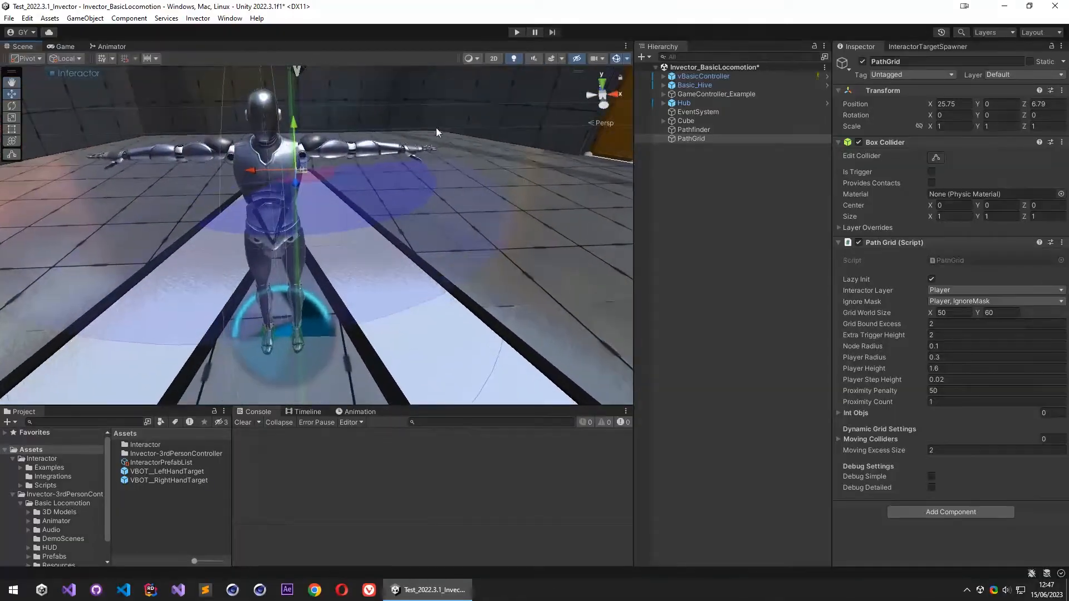
{"action": "left_click", "coordinate": [755, 67]}
{"action": "left_click", "coordinate": [755, 76]}
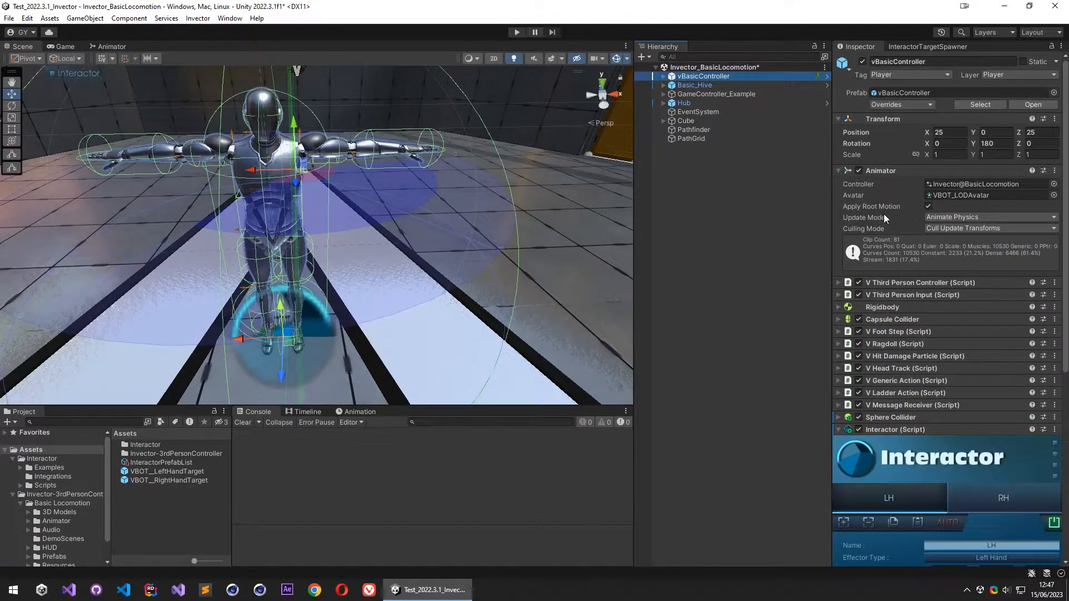
{"action": "left_click", "coordinate": [893, 319]}
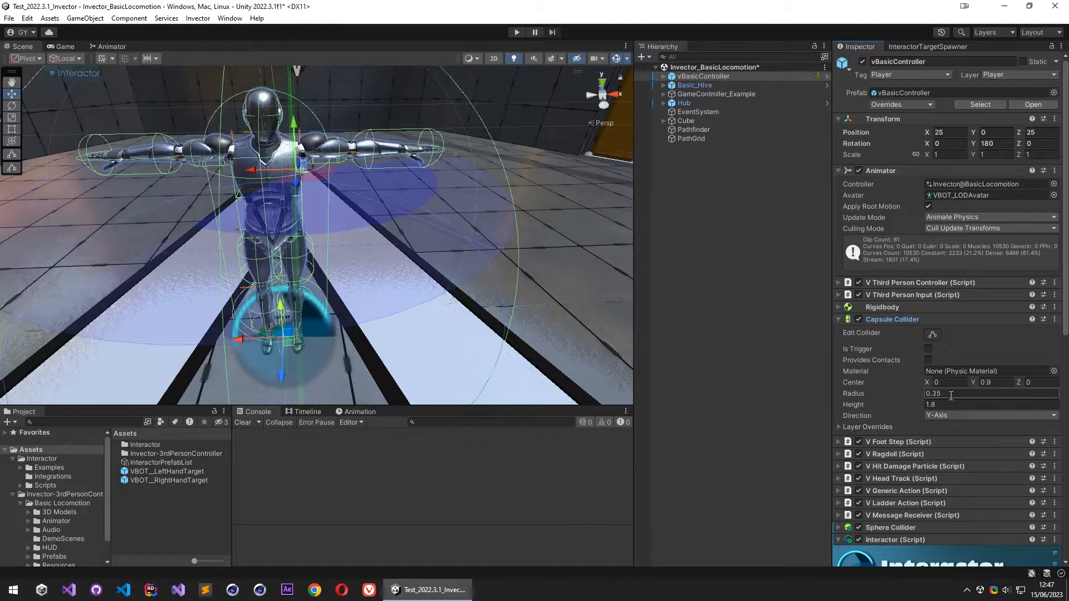
{"action": "left_click", "coordinate": [692, 139]}
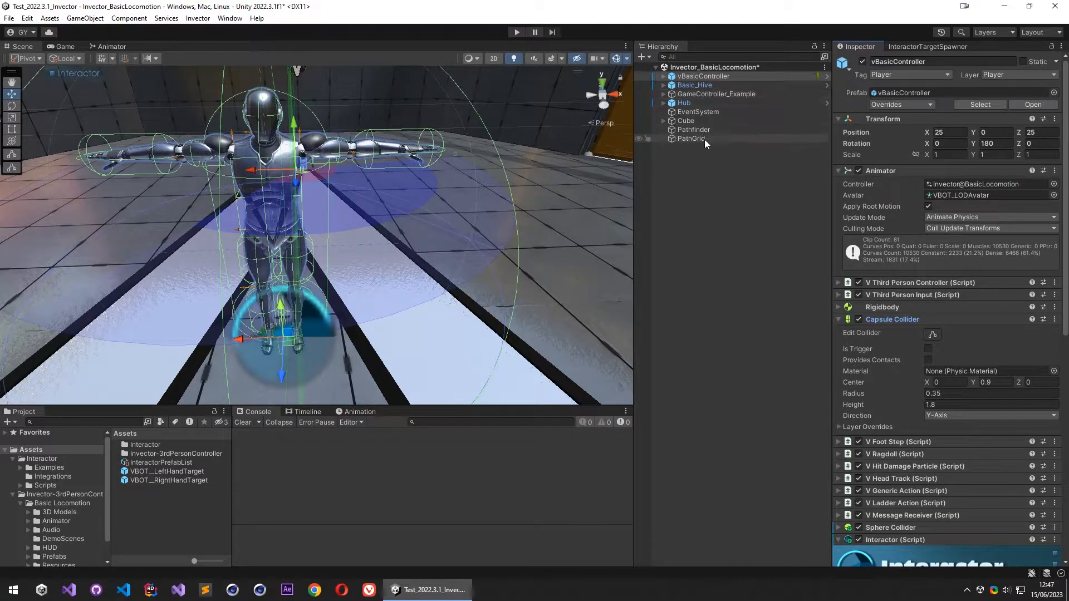
{"action": "left_click", "coordinate": [954, 357]}
{"action": "type", "text": "0.35"}
{"action": "key", "text": "Tab"}
{"action": "type", "text": "1.8"}
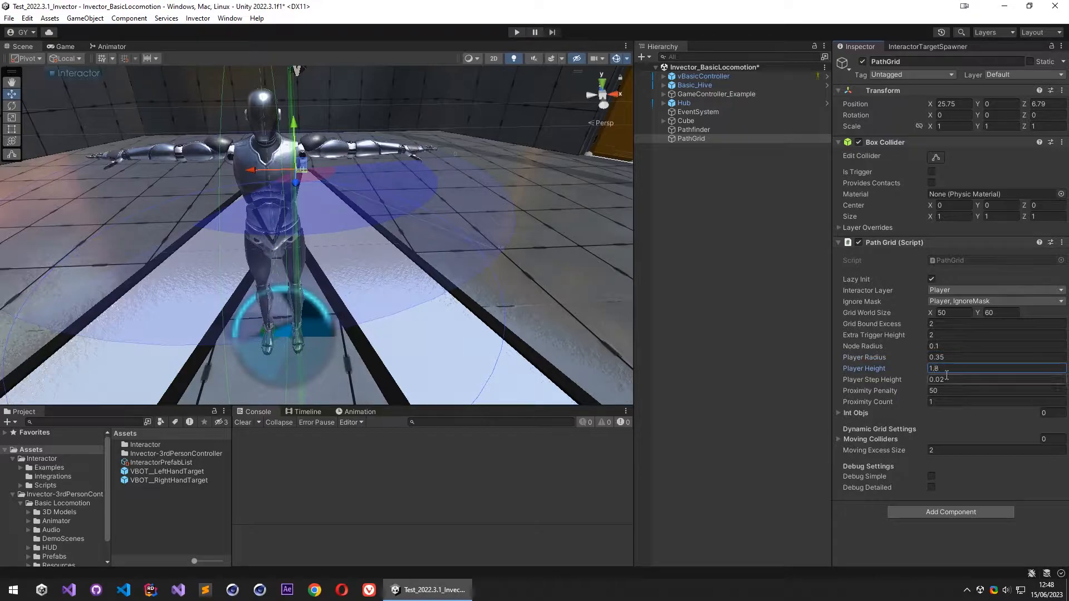
{"action": "left_click", "coordinate": [951, 381]}
{"action": "type", "text": "0"}
- Examine the Grounded properties of vBasicController's V Third Person Controller, including its slope limit and step offset settings, and close them
{"action": "left_click", "coordinate": [741, 77]}
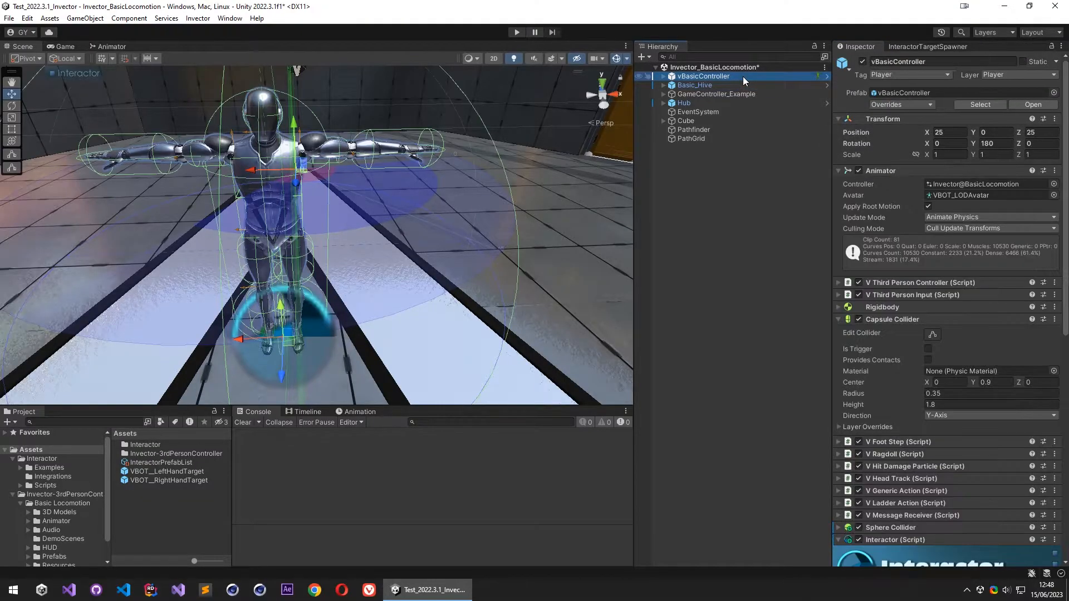
{"action": "left_click", "coordinate": [924, 285]}
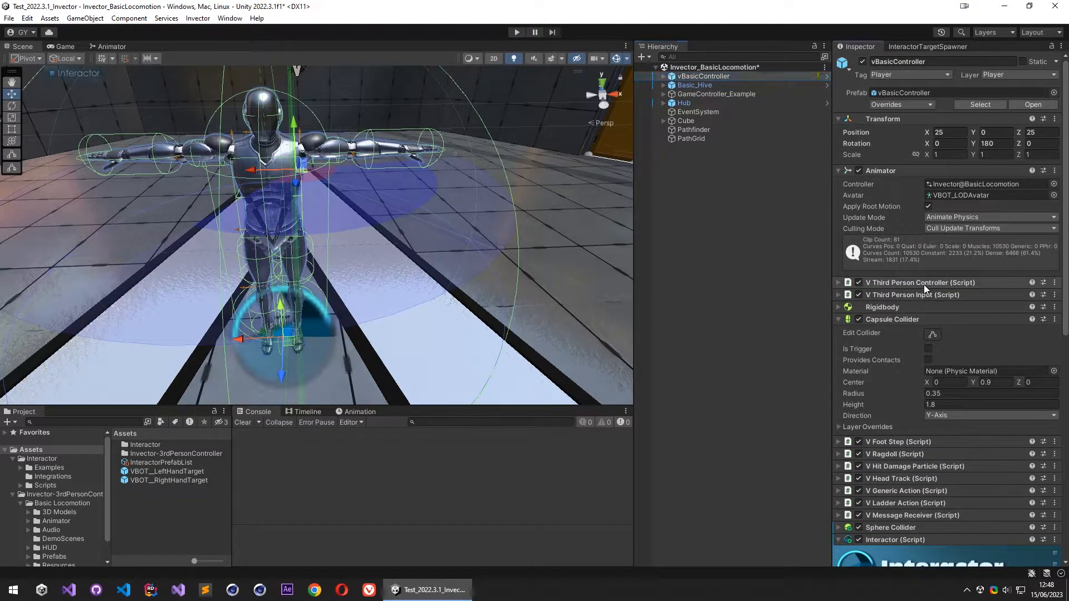
{"action": "left_click", "coordinate": [926, 283]}
{"action": "middle_click_drag", "start_coordinate": [488, 282], "coordinate": [537, 281]}
{"action": "key", "text": "f"}
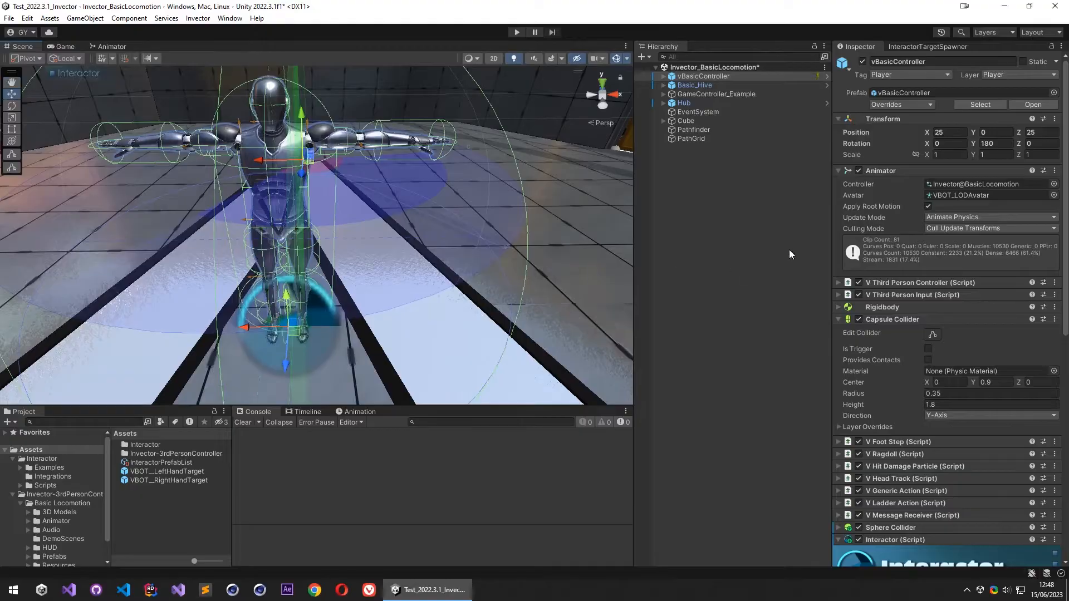
{"action": "left_click", "coordinate": [928, 295]}
{"action": "left_click", "coordinate": [928, 292]}
{"action": "left_click", "coordinate": [933, 283]}
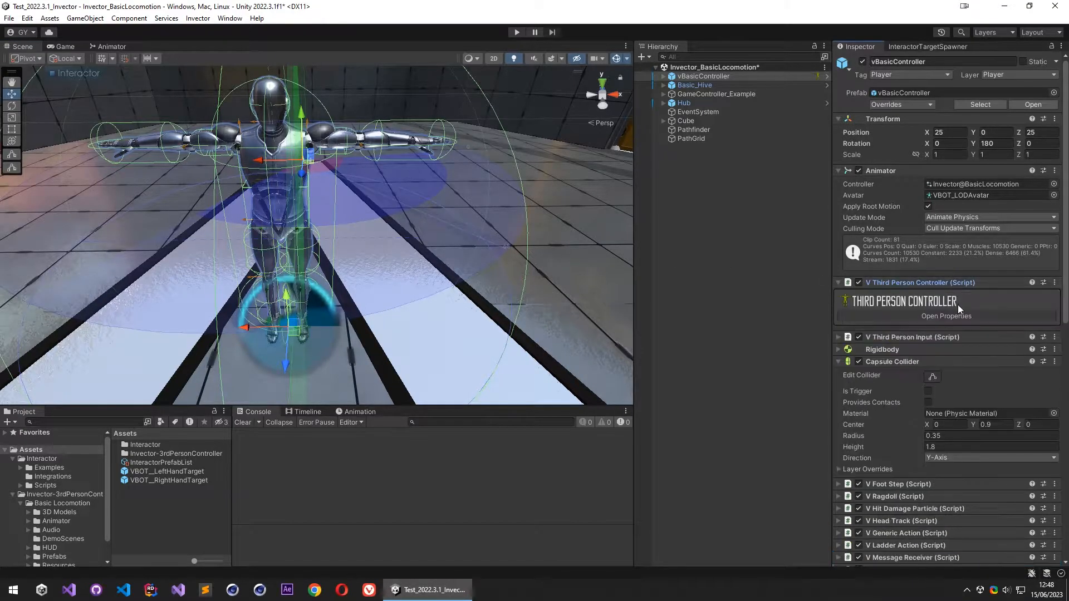
{"action": "left_click", "coordinate": [917, 285]}
{"action": "left_click", "coordinate": [928, 284]}
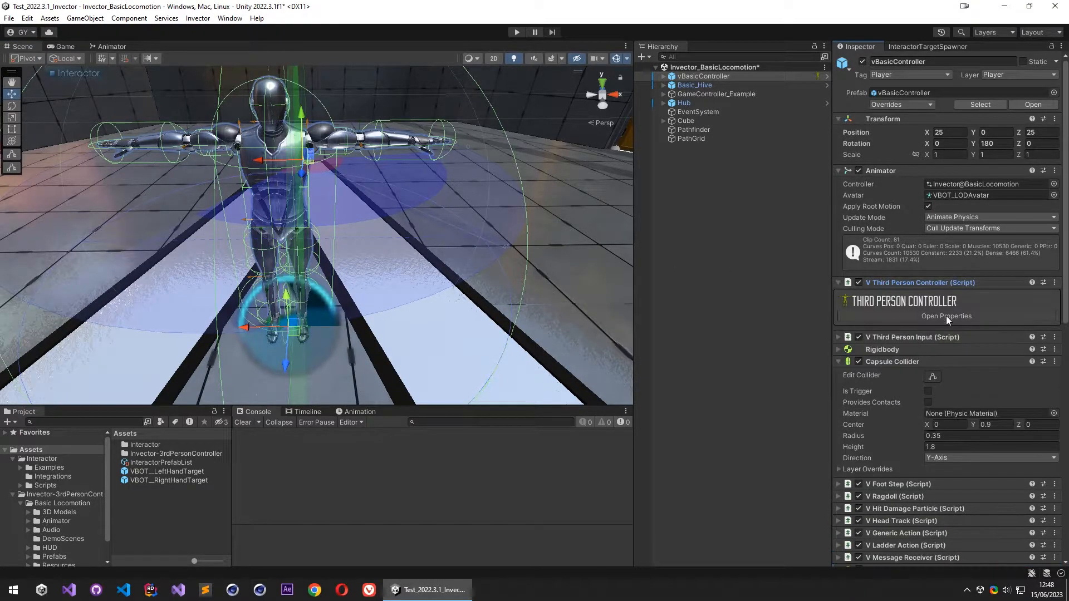
{"action": "left_click", "coordinate": [947, 316]}
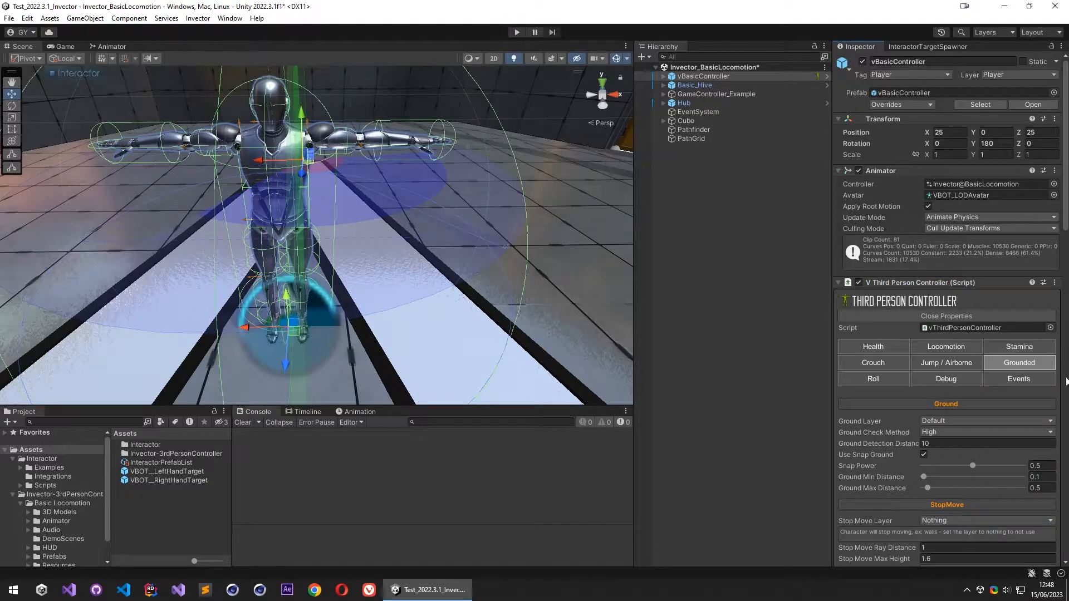
{"action": "scroll", "coordinate": [1034, 363], "scroll_direction": "down", "scroll_amount": 6}
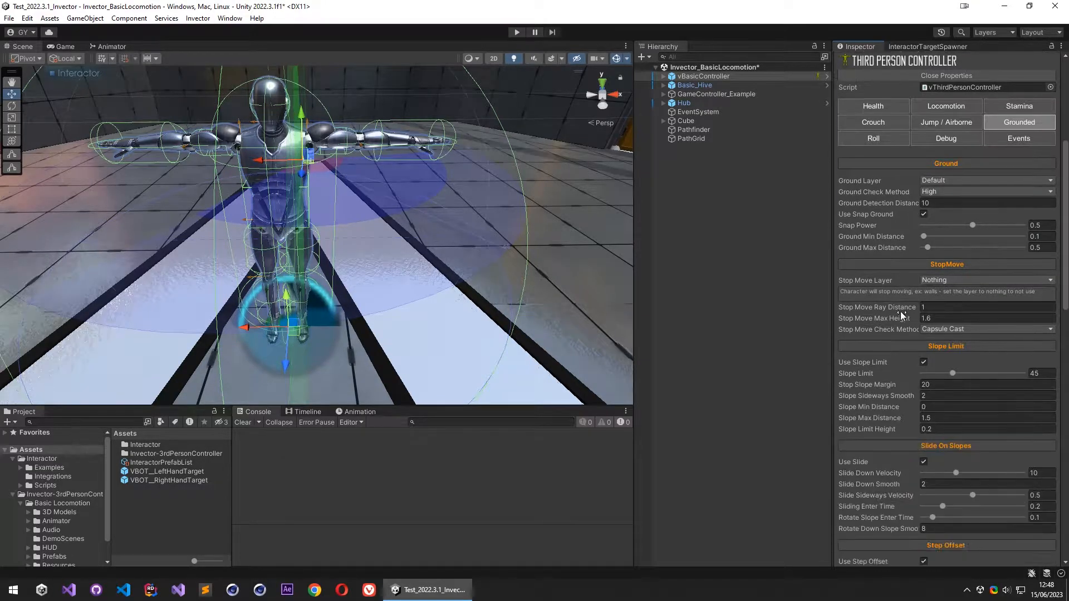
{"action": "scroll", "coordinate": [941, 348], "scroll_direction": "down", "scroll_amount": 4}
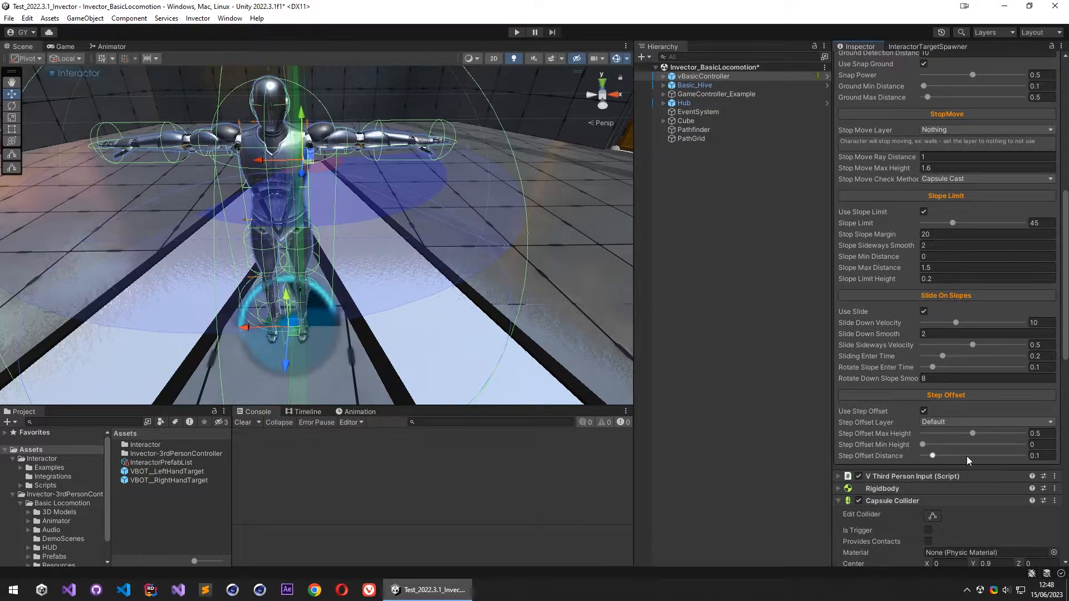
{"action": "left_click", "coordinate": [870, 456]}
{"action": "scroll", "coordinate": [868, 356], "scroll_direction": "up", "scroll_amount": 6}
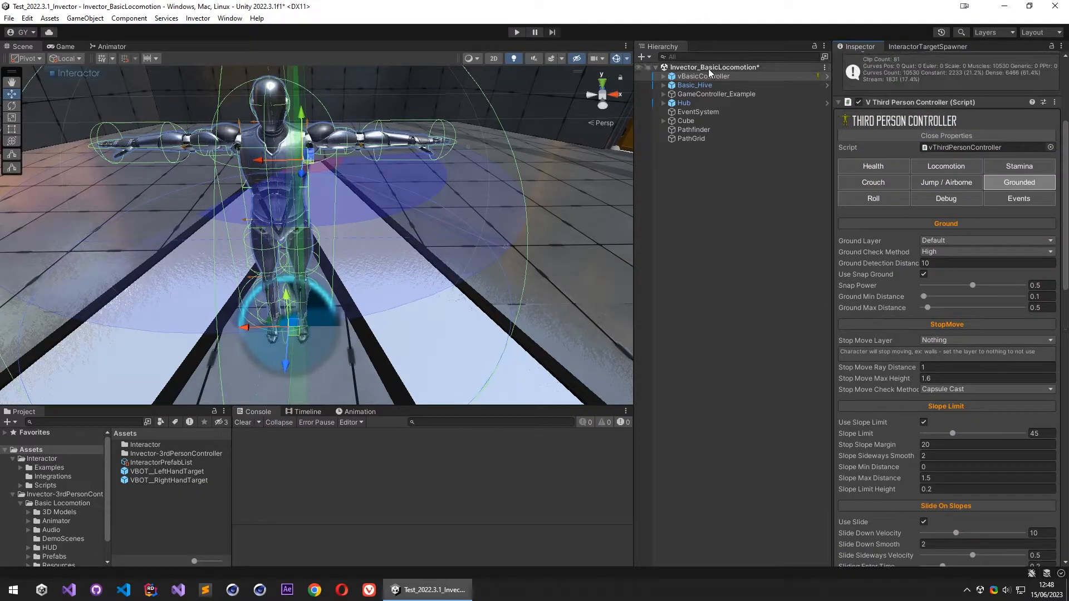
{"action": "scroll", "coordinate": [938, 186], "scroll_direction": "up", "scroll_amount": 5}
{"action": "left_click", "coordinate": [902, 283]}
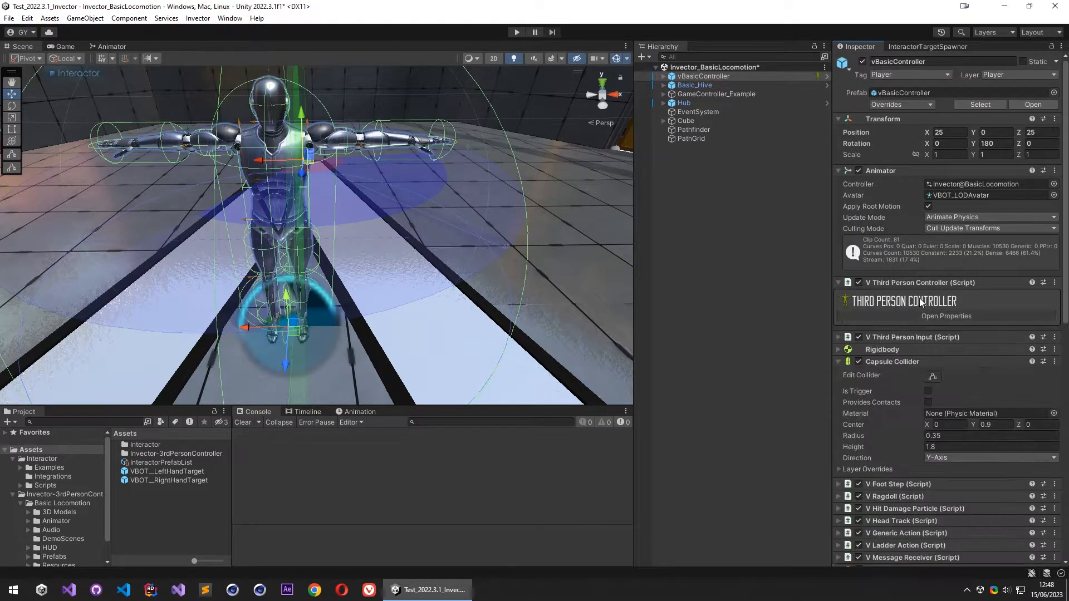
- Expand the PathGrid object's Int Objs list and bring the cube into view
{"action": "left_click", "coordinate": [708, 139]}
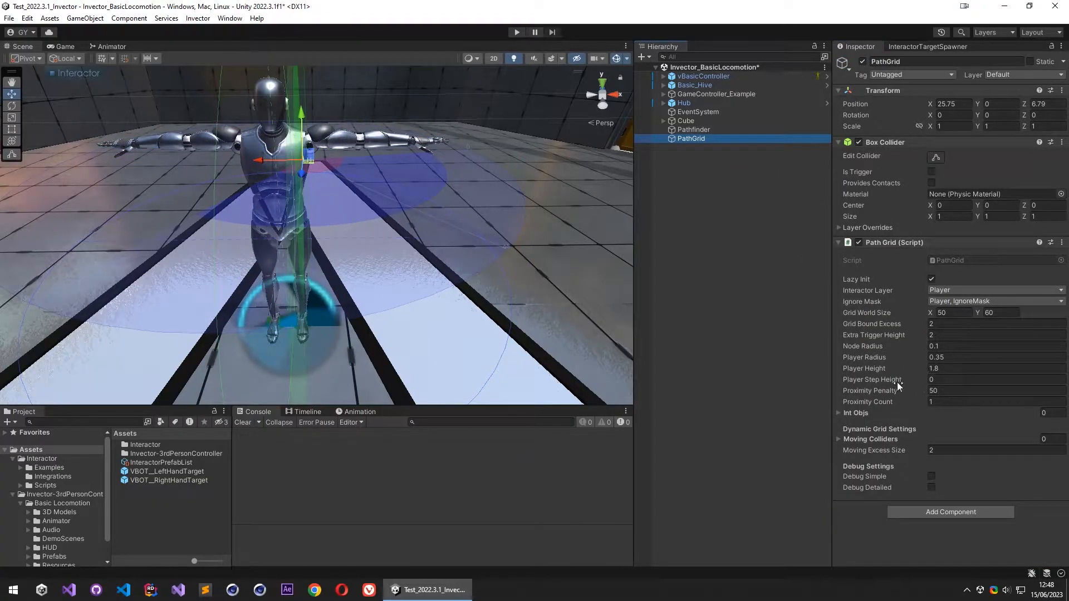
{"action": "left_click", "coordinate": [882, 414]}
{"action": "right_click_drag", "start_coordinate": [391, 216], "coordinate": [716, 224]}
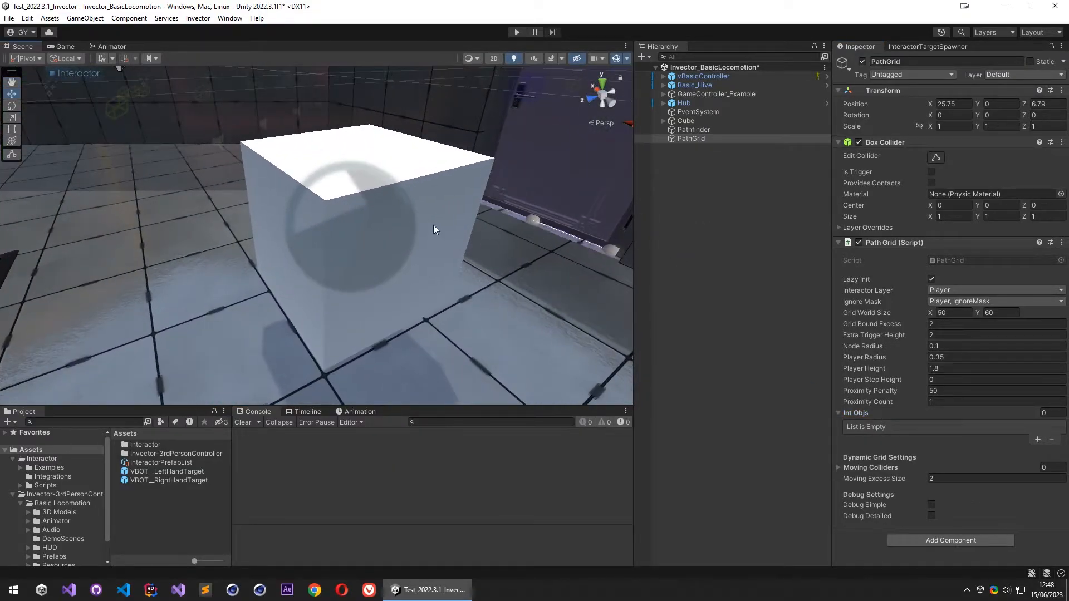
- Review the Cube's Interactor Object AI settings and create an empty child object under the Cube
{"action": "left_click", "coordinate": [686, 121]}
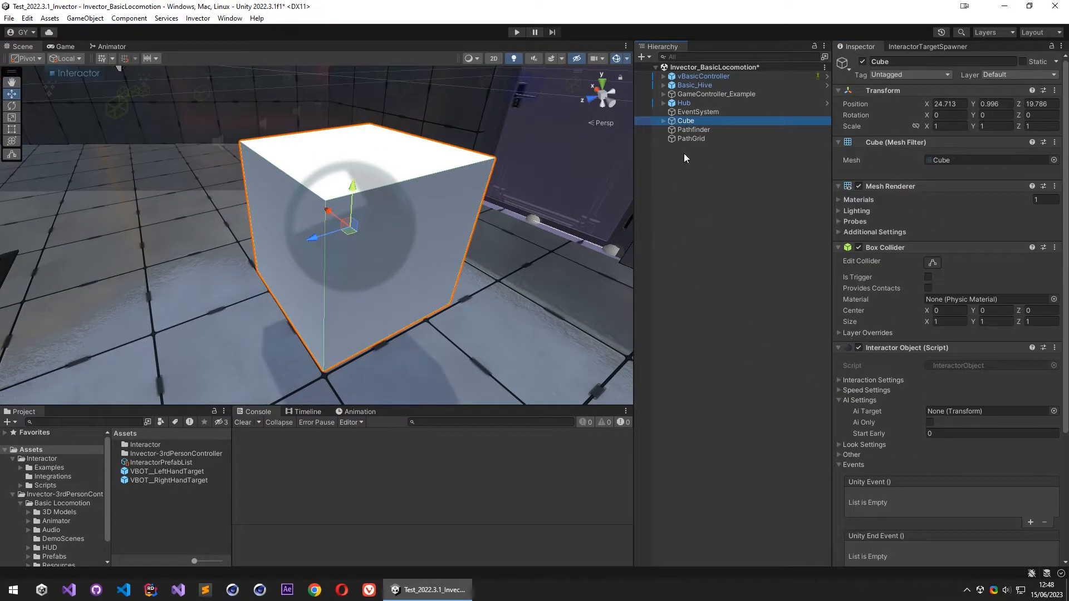
{"action": "scroll", "coordinate": [883, 362], "scroll_direction": "down", "scroll_amount": 3}
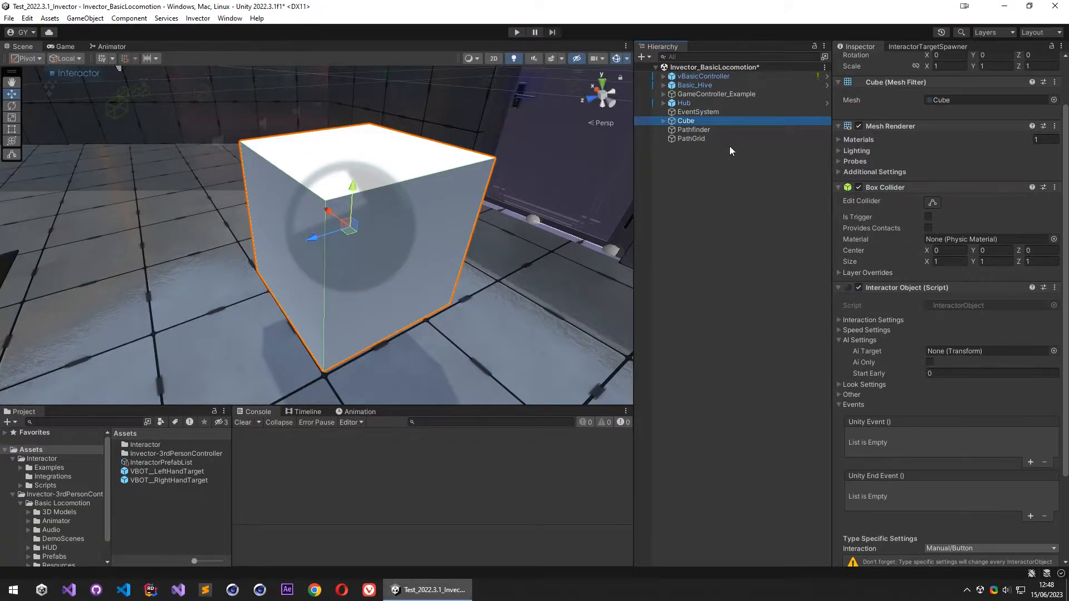
{"action": "right_click", "coordinate": [689, 123]}
{"action": "left_click", "coordinate": [735, 289]}
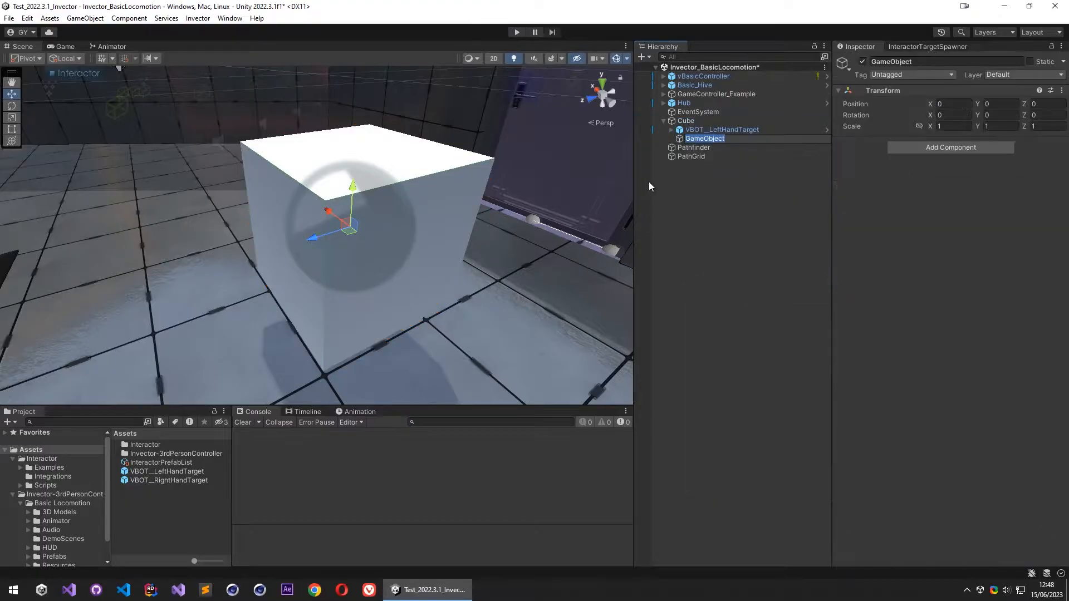
- Name the new empty child object aiTarget and move it in front of the Cube, to about X 0.022 and Z 1.028
{"action": "type", "text": "aiTarget"}
{"action": "key", "text": "Return"}
{"action": "right_click_drag", "start_coordinate": [417, 196], "coordinate": [408, 222]}
{"action": "left_click_drag", "start_coordinate": [369, 196], "coordinate": [209, 244]}
{"action": "right_click_drag", "start_coordinate": [209, 244], "coordinate": [225, 89]}
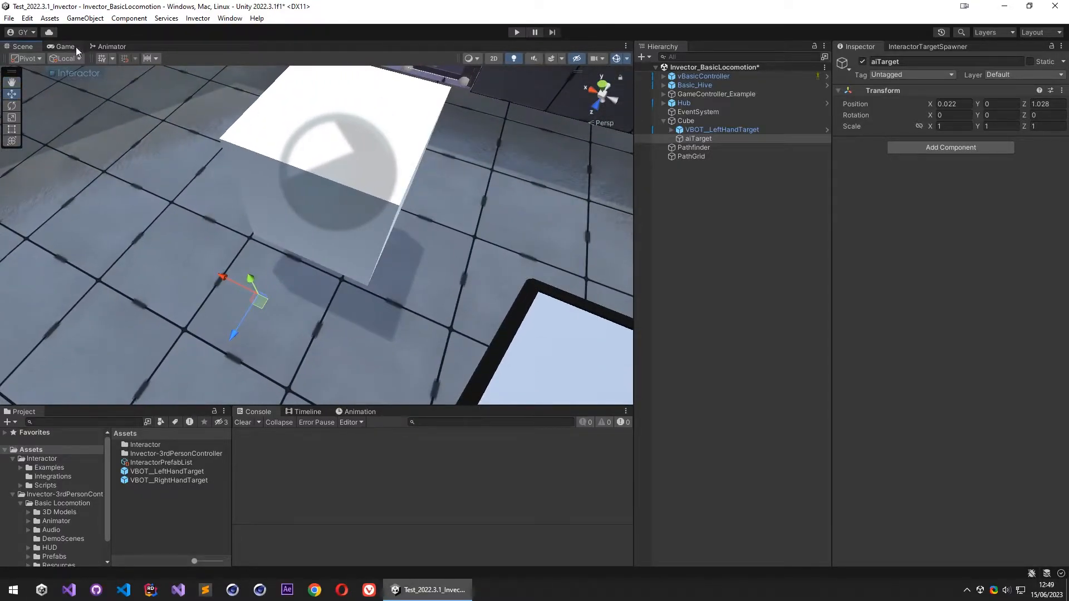
- Rotate aiTarget to about 177.4 degrees around Y and check its forward direction toward the Cube
{"action": "right_click_drag", "start_coordinate": [99, 68], "coordinate": [284, 267]}
{"action": "key", "text": "e"}
{"action": "left_click_drag", "start_coordinate": [334, 339], "coordinate": [50, 293]}
{"action": "key", "text": "w"}
{"action": "left_click_drag", "start_coordinate": [422, 326], "coordinate": [379, 251], "text": "alt"}
{"action": "key", "text": "f"}
{"action": "right_click_drag", "start_coordinate": [379, 250], "coordinate": [885, 298], "text": "alt"}
{"action": "left_click_drag", "start_coordinate": [415, 264], "coordinate": [700, 255], "text": "alt"}
{"action": "left_click_drag", "start_coordinate": [332, 209], "coordinate": [245, 332], "text": "alt"}
{"action": "left_click_drag", "start_coordinate": [319, 245], "coordinate": [332, 228]}
{"action": "key", "text": "ctrl+z"}
{"action": "left_click_drag", "start_coordinate": [343, 264], "coordinate": [516, 156], "text": "alt"}
{"action": "left_click_drag", "start_coordinate": [296, 272], "coordinate": [219, 270], "text": "alt"}
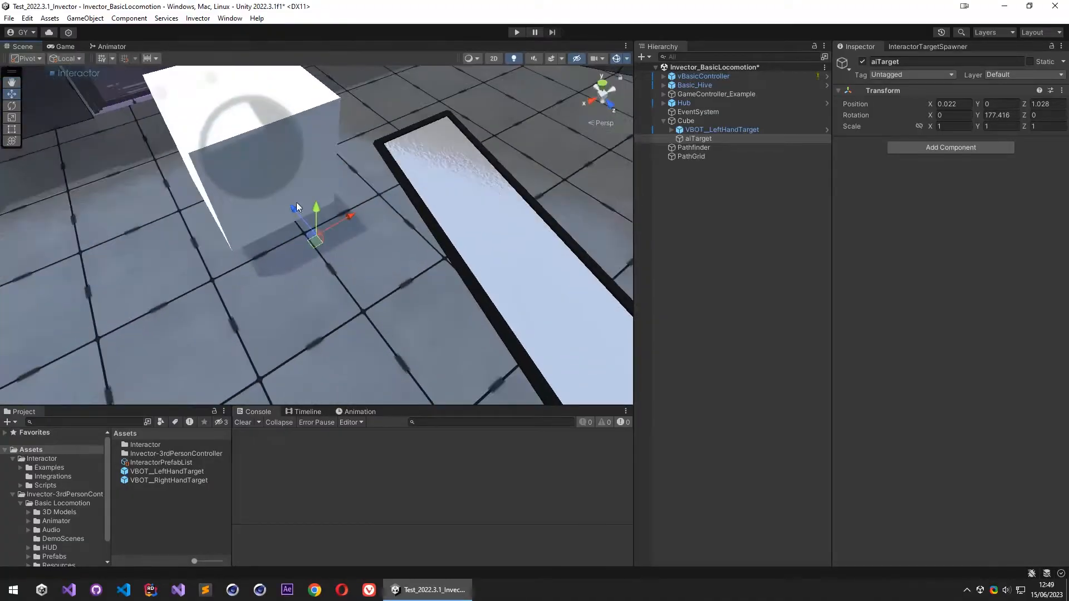
{"action": "left_click_drag", "start_coordinate": [301, 228], "coordinate": [286, 203], "text": "alt"}
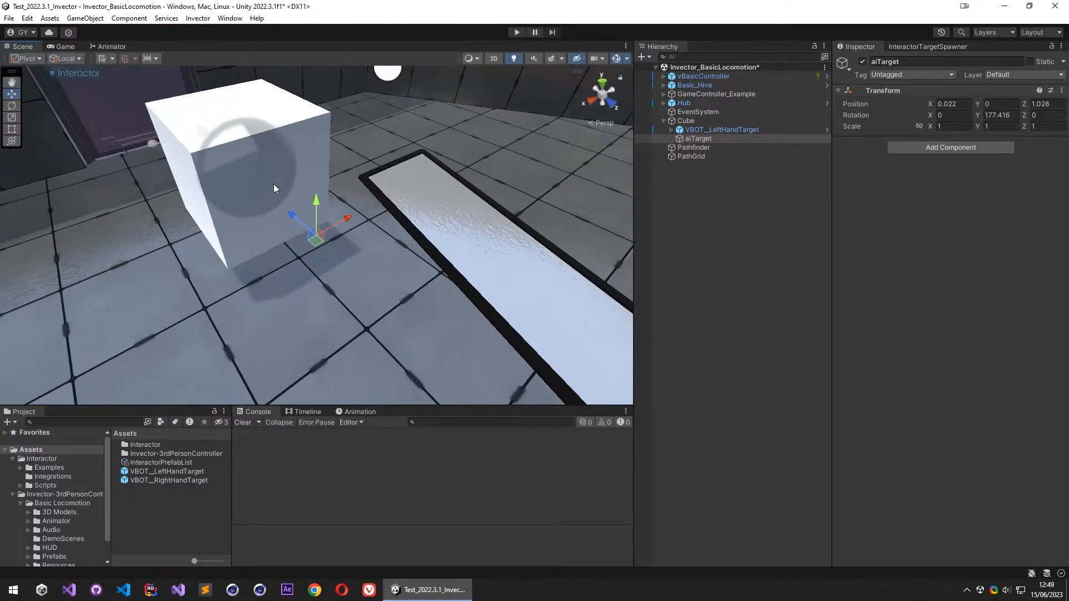
- Assign aiTarget as the Cube's Ai Target and add the Cube to the PathGrid's Int Objs list
{"action": "left_click", "coordinate": [710, 120]}
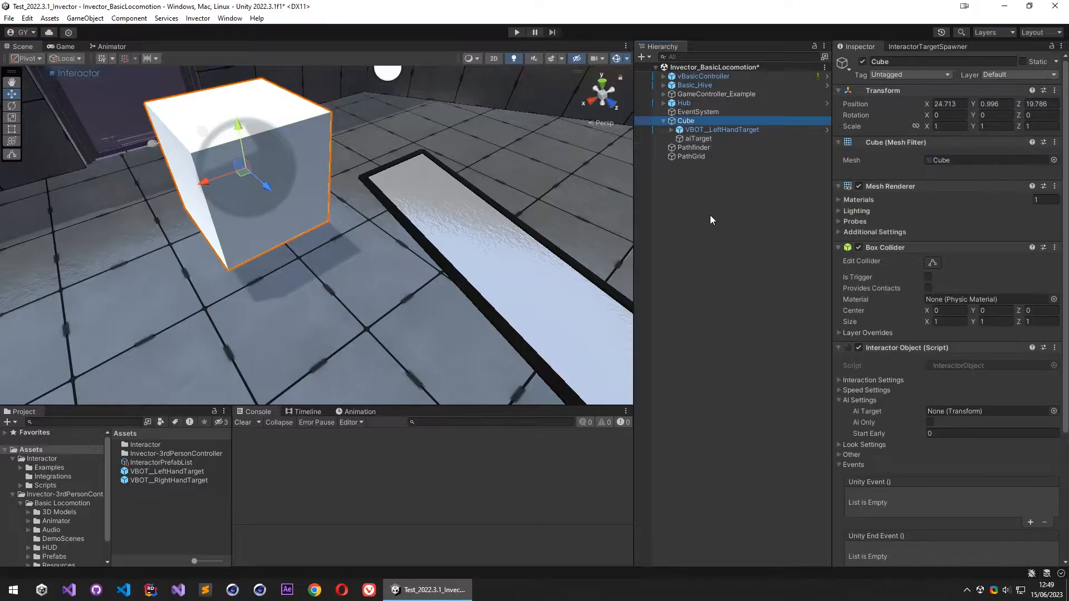
{"action": "left_click_drag", "start_coordinate": [703, 141], "coordinate": [980, 418]}
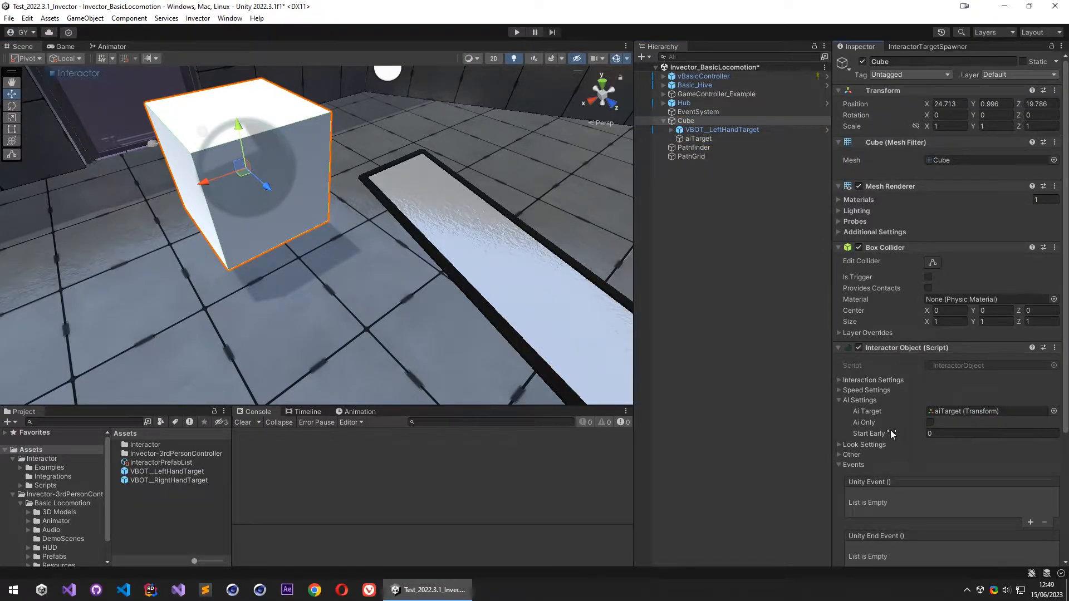
{"action": "left_click", "coordinate": [697, 156]}
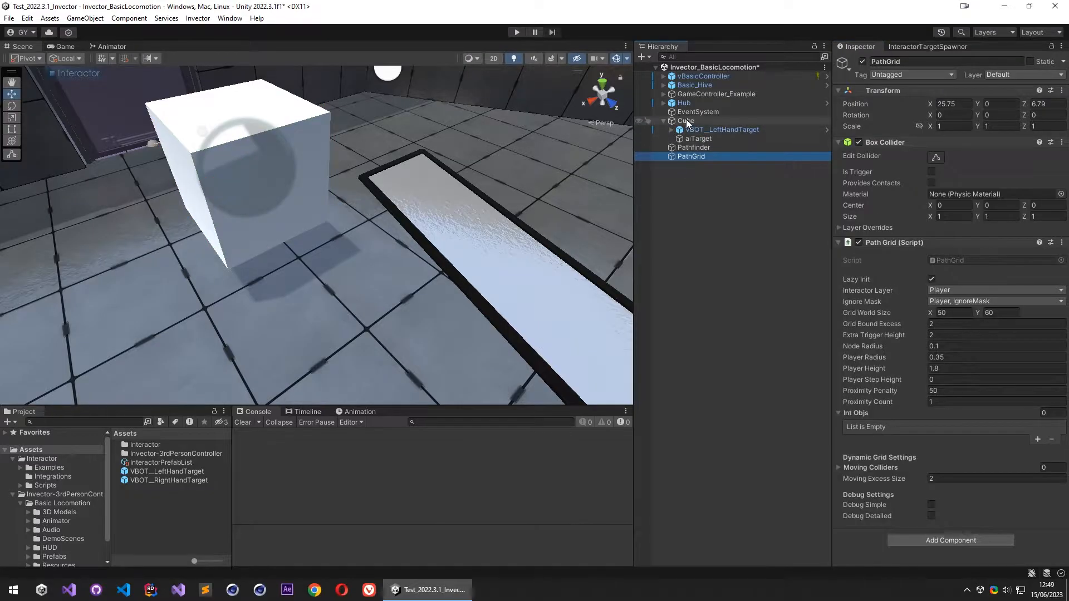
{"action": "left_click_drag", "start_coordinate": [682, 129], "coordinate": [861, 424]}
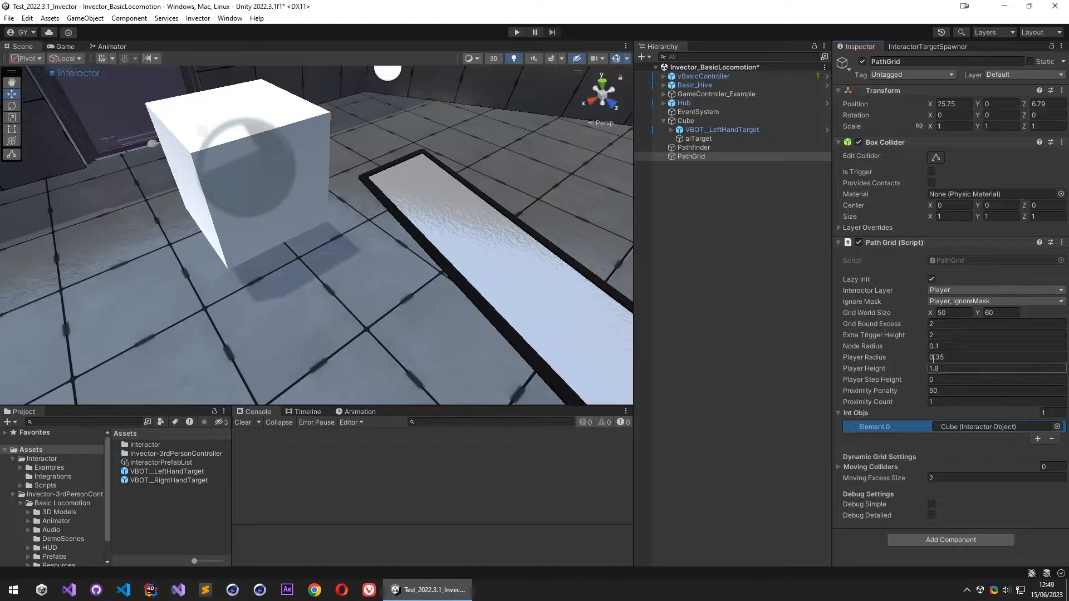
- Review the PathGrid's debug settings and the components of the Pathfinder, Cube and PathGrid objects
{"action": "right_click_drag", "start_coordinate": [459, 289], "coordinate": [173, 286]}
{"action": "key", "text": "s"}
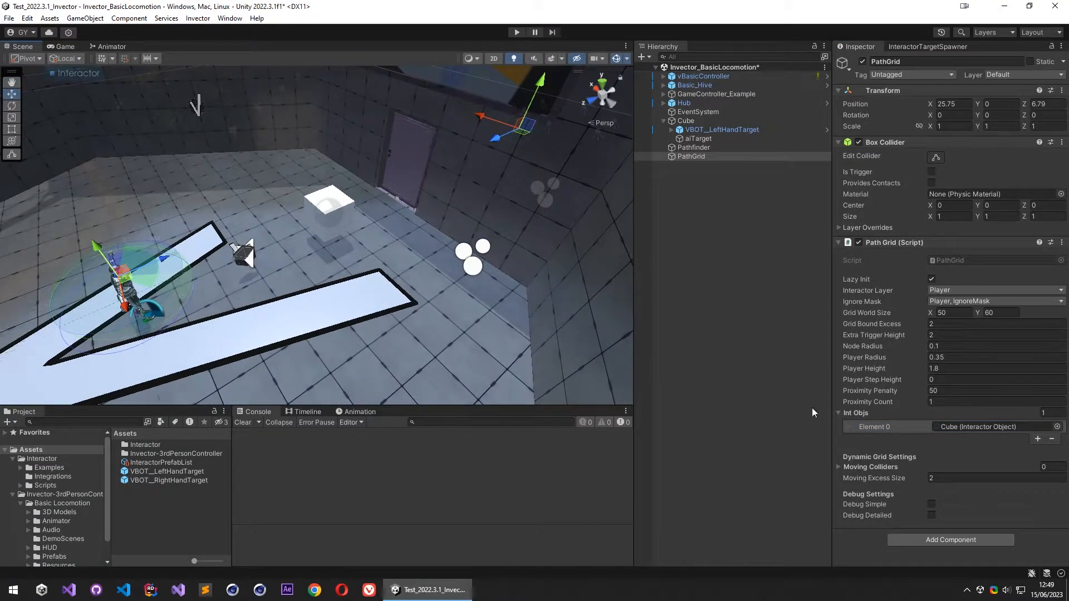
{"action": "left_click", "coordinate": [931, 516]}
{"action": "left_click", "coordinate": [720, 150]}
{"action": "left_click", "coordinate": [723, 121]}
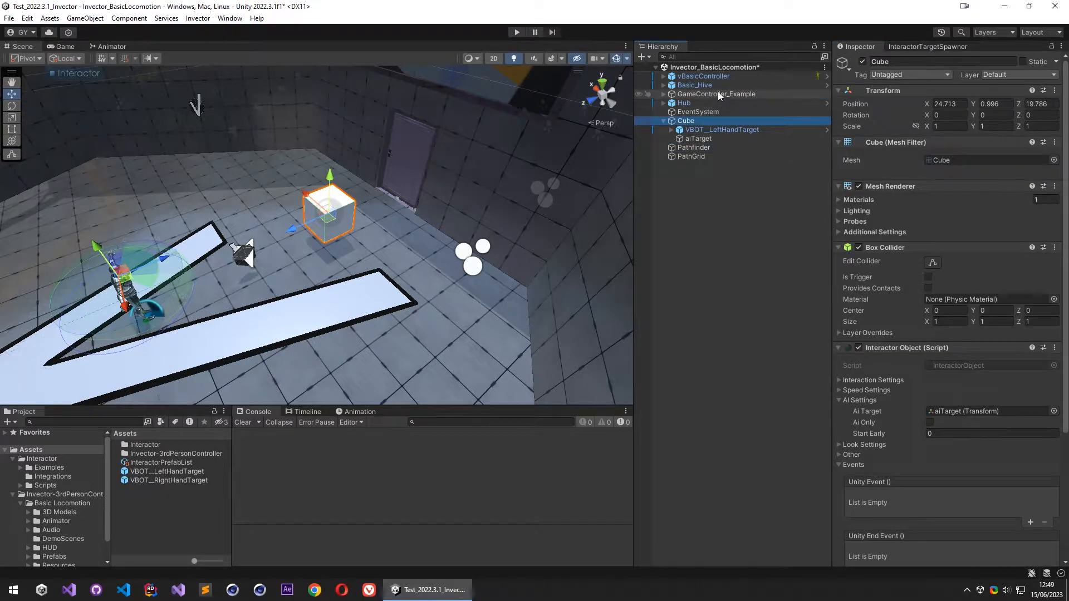
{"action": "left_click", "coordinate": [705, 151]}
{"action": "left_click", "coordinate": [700, 159]}
{"action": "left_click", "coordinate": [704, 151]}
{"action": "left_click", "coordinate": [700, 157]}
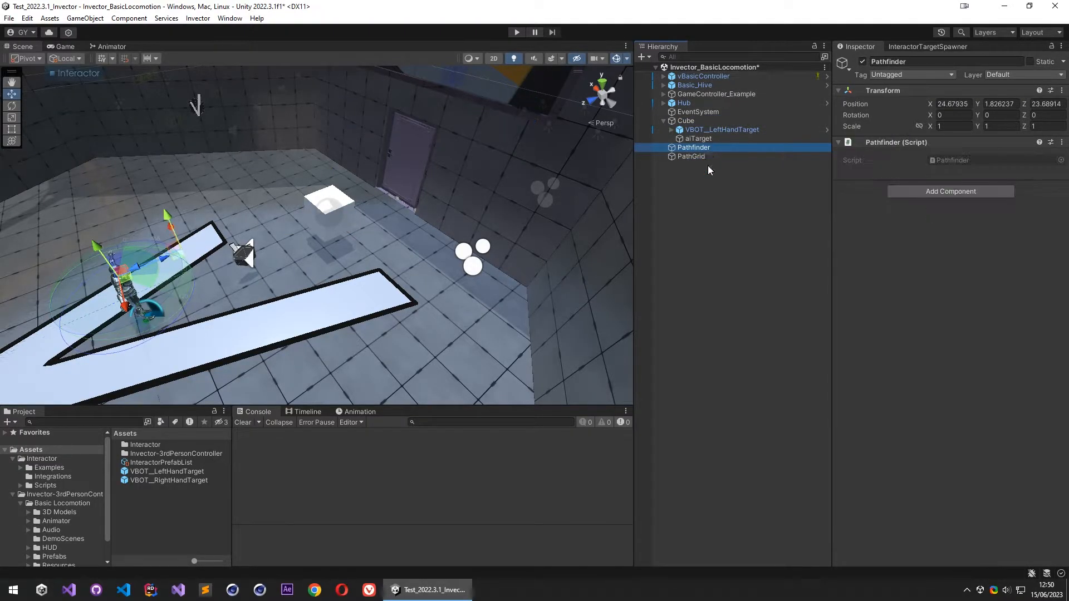
- Collapse vBasicController's Capsule Collider and add an Interactor Ai component to the character
{"action": "left_click", "coordinate": [663, 121]}
{"action": "left_click", "coordinate": [704, 76]}
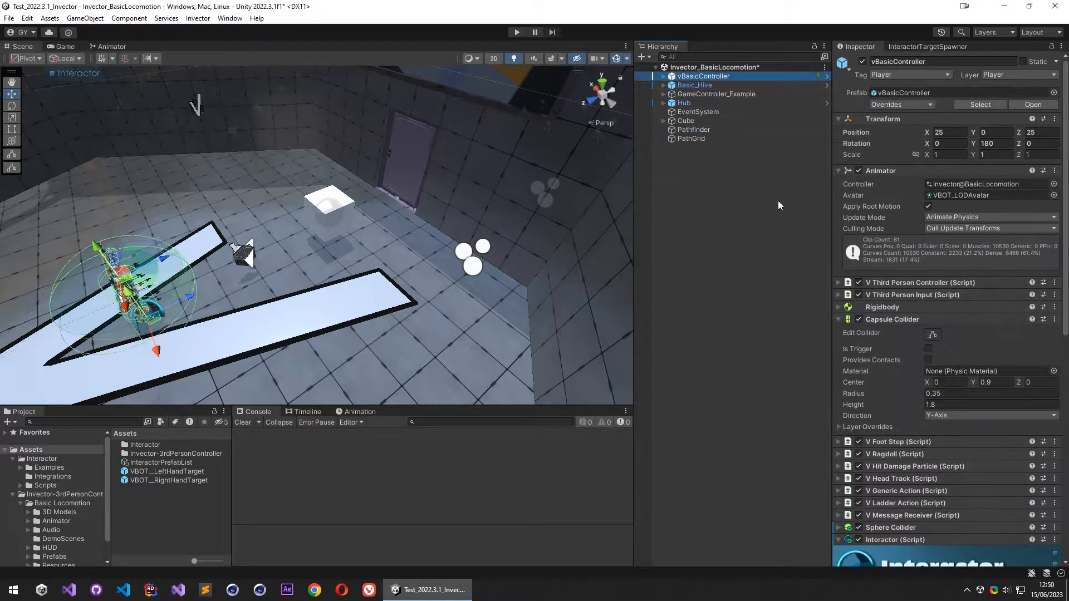
{"action": "scroll", "coordinate": [907, 257], "scroll_direction": "down", "scroll_amount": 10}
{"action": "left_click", "coordinate": [915, 161]}
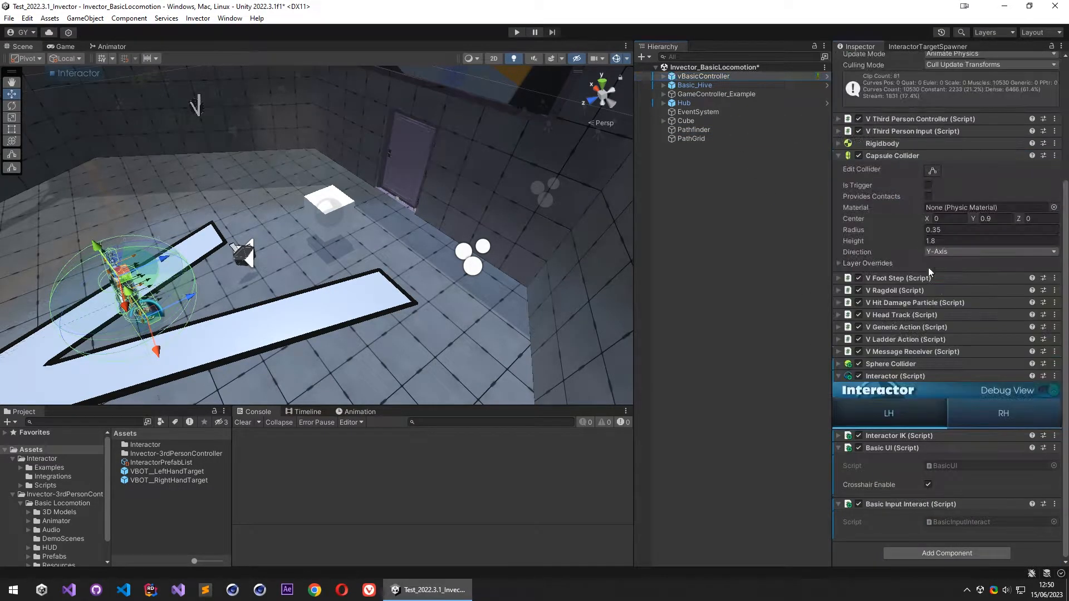
{"action": "left_click", "coordinate": [881, 155]}
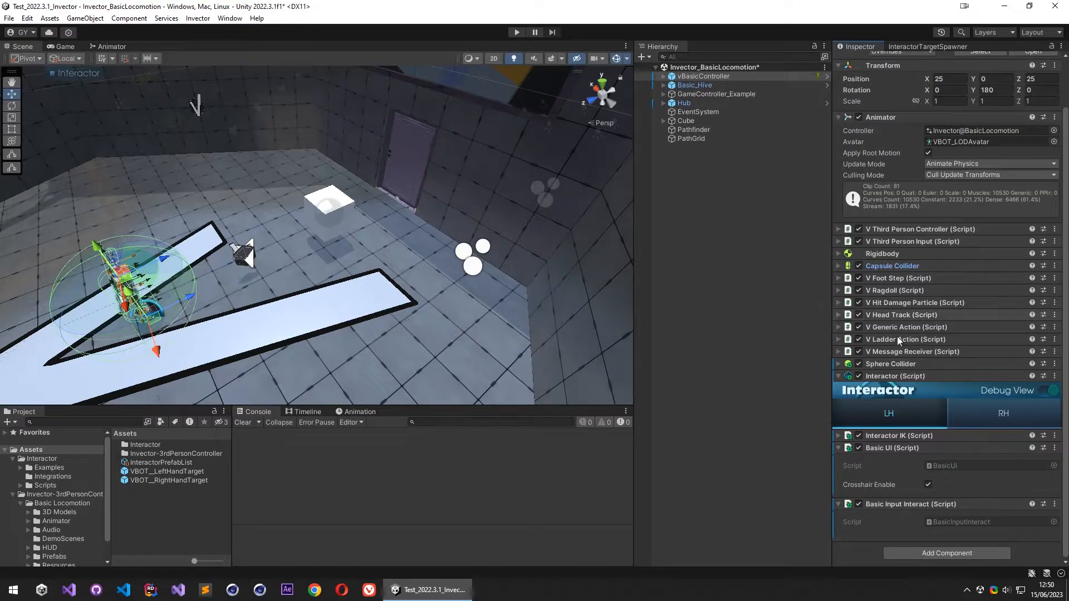
{"action": "left_click", "coordinate": [925, 554]}
{"action": "type", "text": "interactorai"}
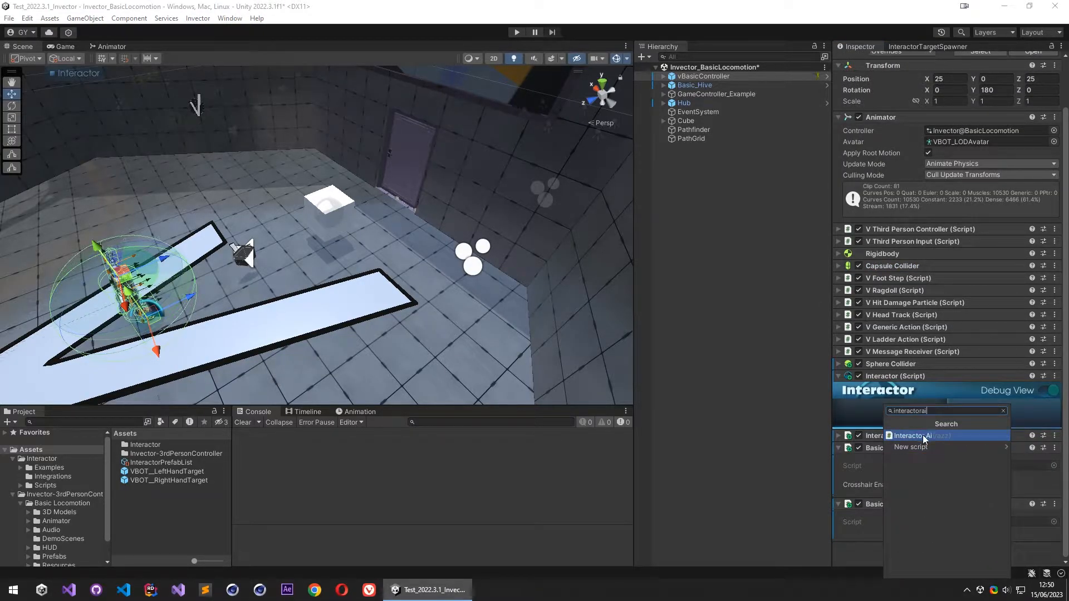
{"action": "left_click", "coordinate": [923, 436]}
{"action": "scroll", "coordinate": [964, 311], "scroll_direction": "down", "scroll_amount": 5}
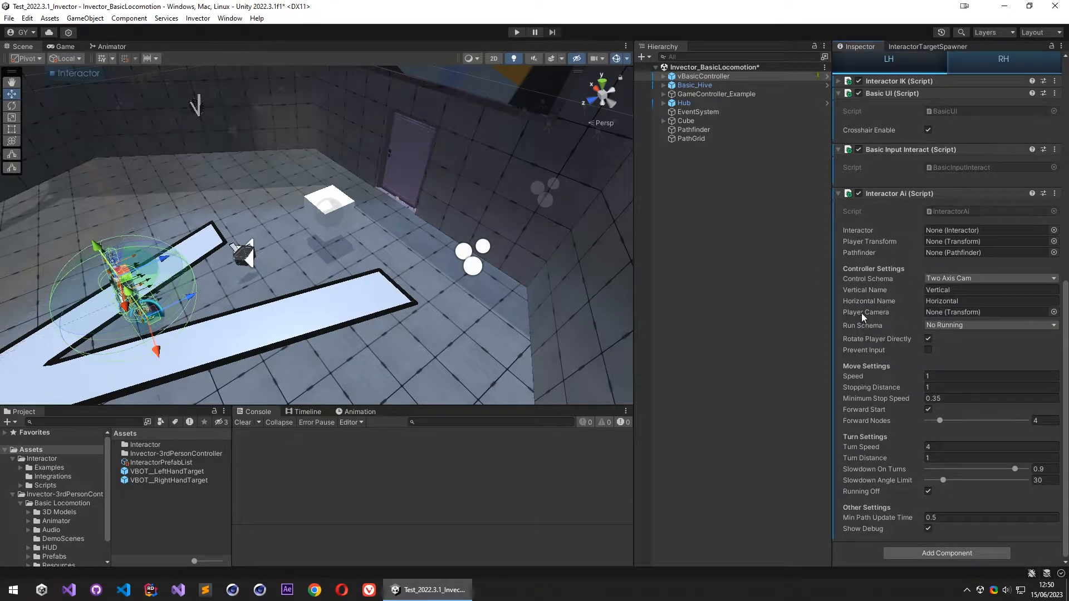
- Set Interactor Ai's Interactor and Player Transform to vBasicController and its Pathfinder to the Pathfinder object
{"action": "left_click_drag", "start_coordinate": [700, 78], "coordinate": [952, 229]}
{"action": "left_click_drag", "start_coordinate": [695, 77], "coordinate": [951, 241]}
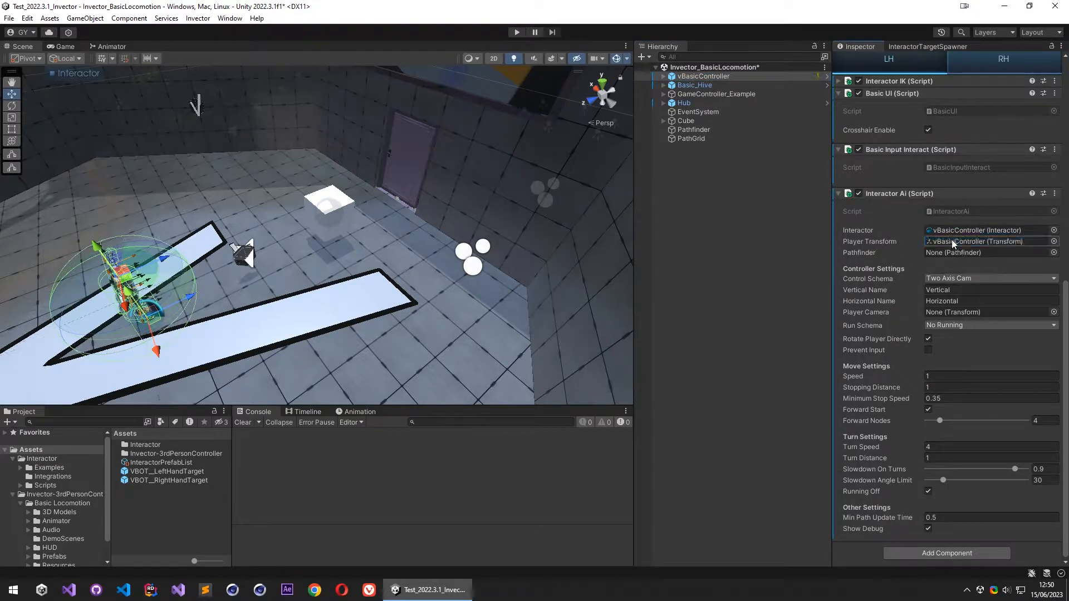
{"action": "left_click_drag", "start_coordinate": [694, 129], "coordinate": [954, 255]}
- Locate the Camera under ThirdPersonCamera and assign it as Interactor Ai's Player Camera, then collapse the vBasicController hierarchy
{"action": "right_click_drag", "start_coordinate": [457, 248], "coordinate": [415, 220]}
{"action": "key", "text": "w"}
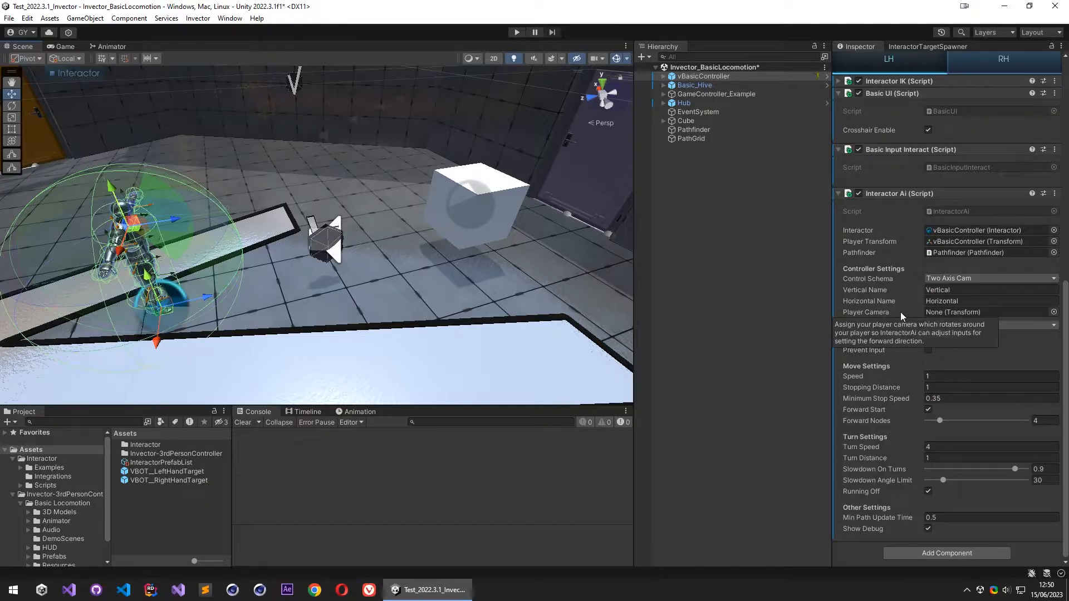
{"action": "key", "text": "s"}
{"action": "right_click_drag", "start_coordinate": [337, 270], "coordinate": [342, 128]}
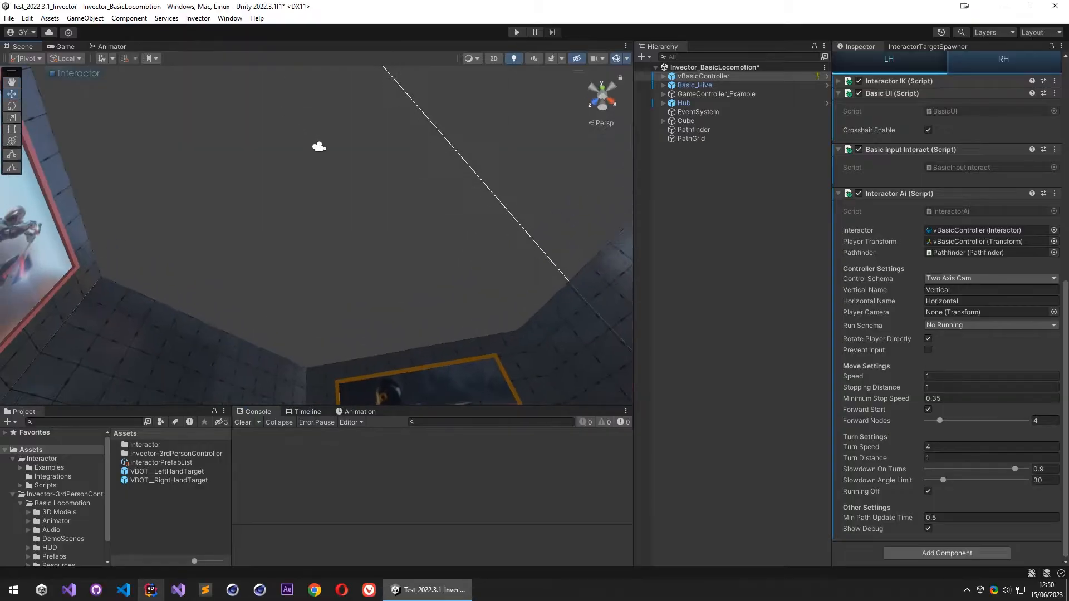
{"action": "left_click", "coordinate": [319, 147]}
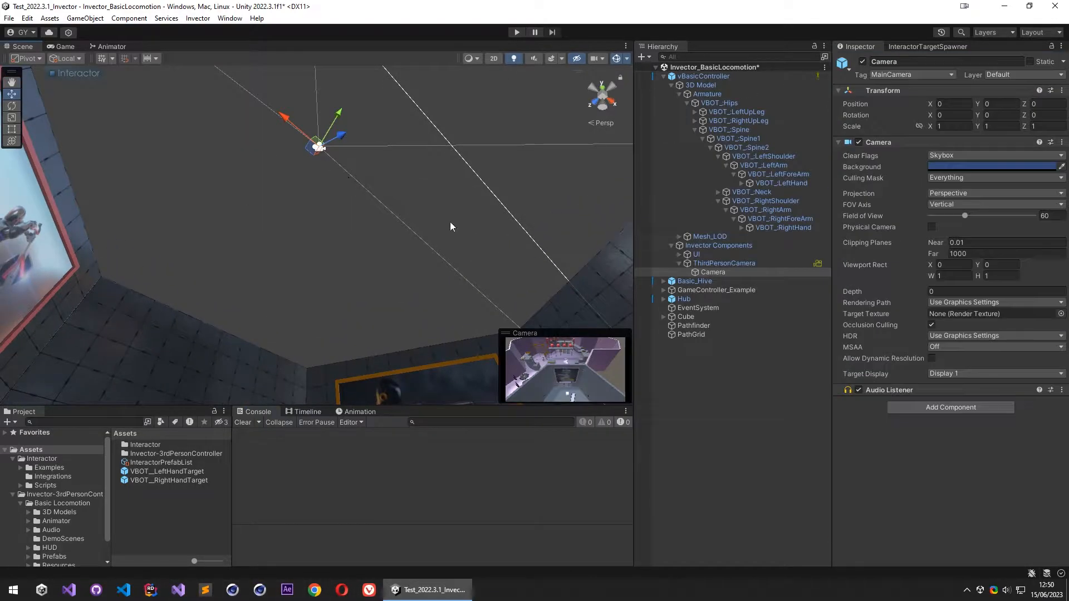
{"action": "left_click", "coordinate": [710, 77]}
{"action": "scroll", "coordinate": [899, 347], "scroll_direction": "down", "scroll_amount": 10}
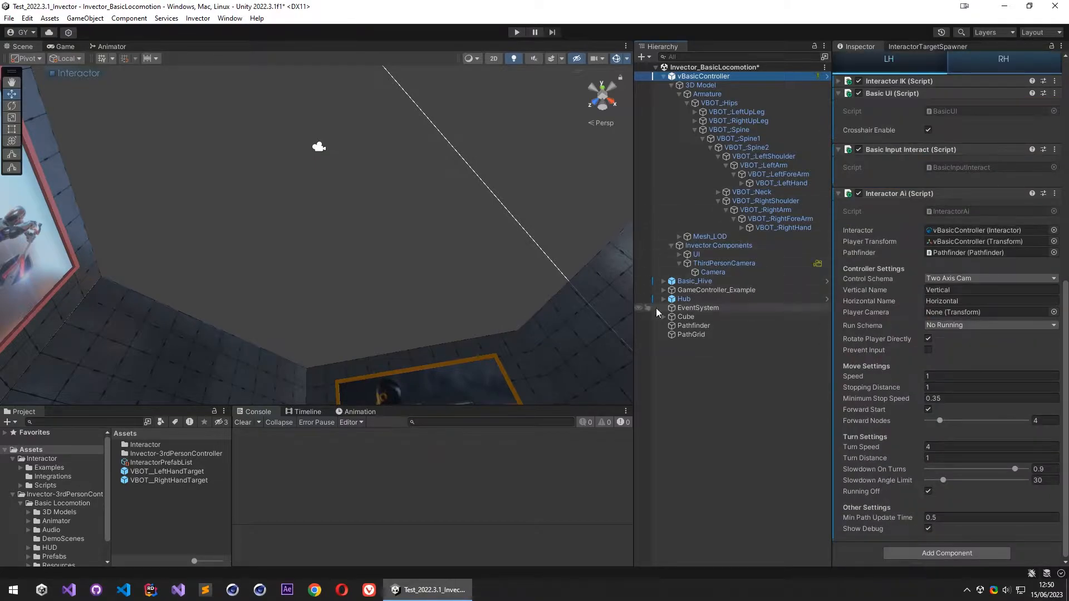
{"action": "left_click_drag", "start_coordinate": [717, 272], "coordinate": [949, 314]}
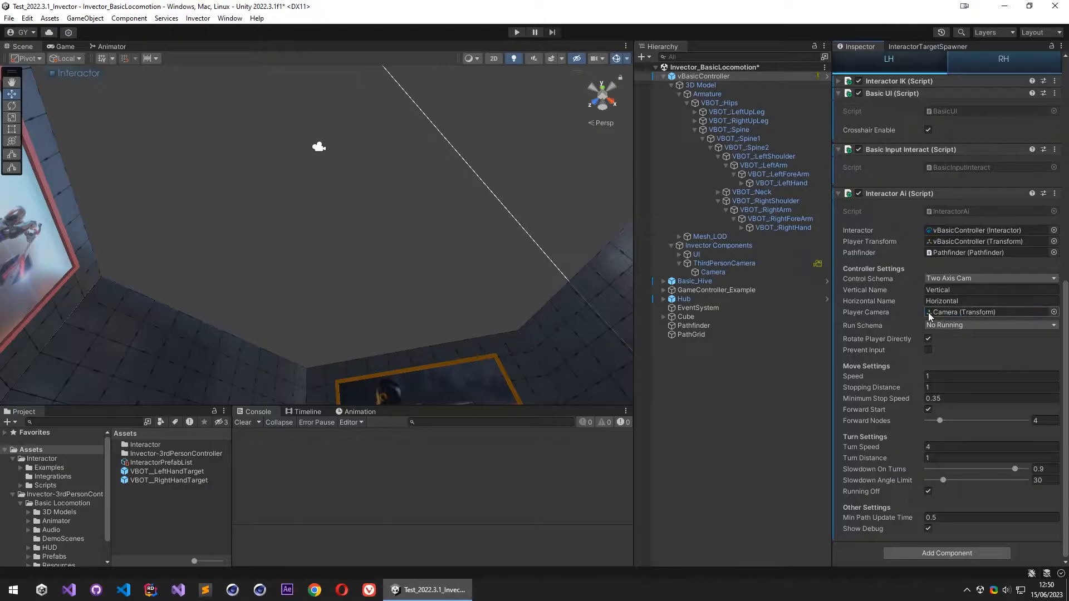
{"action": "right_click_drag", "start_coordinate": [362, 249], "coordinate": [573, 504]}
{"action": "key", "text": "w"}
{"action": "left_click", "coordinate": [664, 76]}
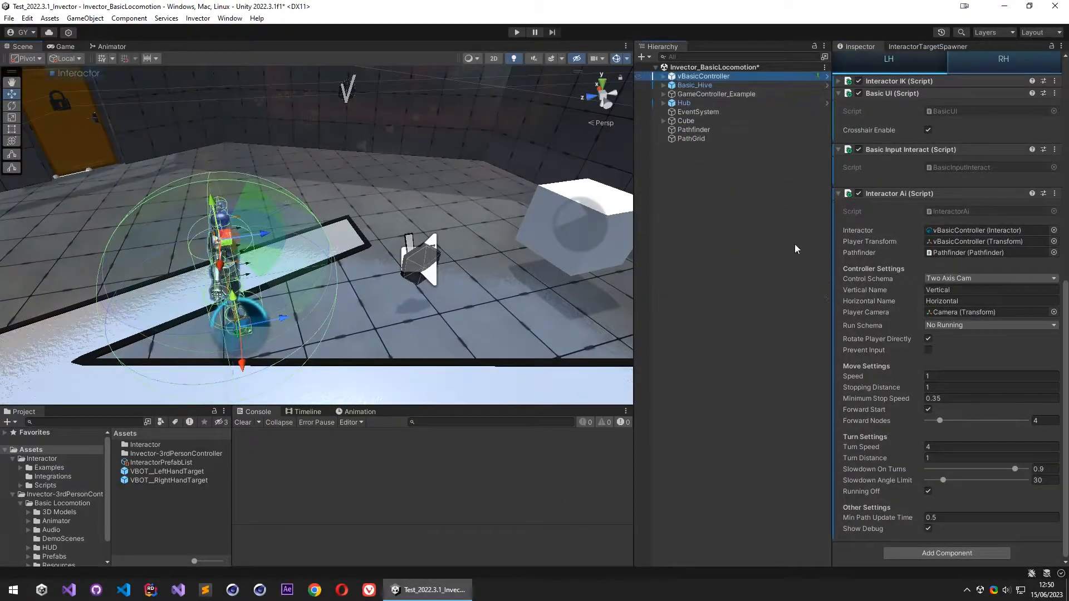
- Set Interactor Ai's Run Schema to Run Button with Left Shift as the run button
{"action": "left_click", "coordinate": [941, 326]}
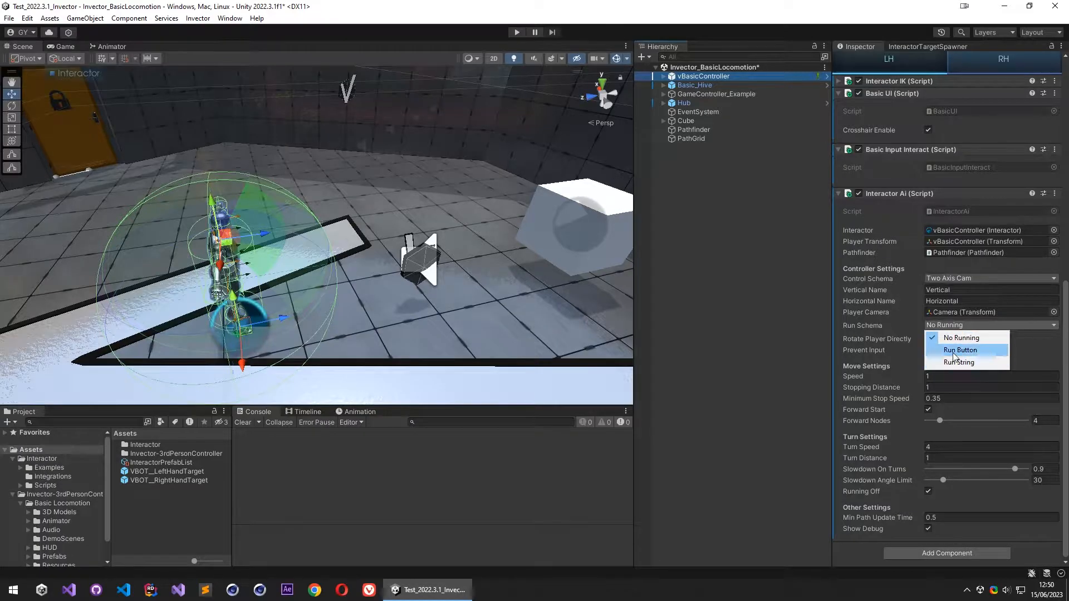
{"action": "left_click", "coordinate": [949, 349]}
{"action": "left_click", "coordinate": [950, 338]}
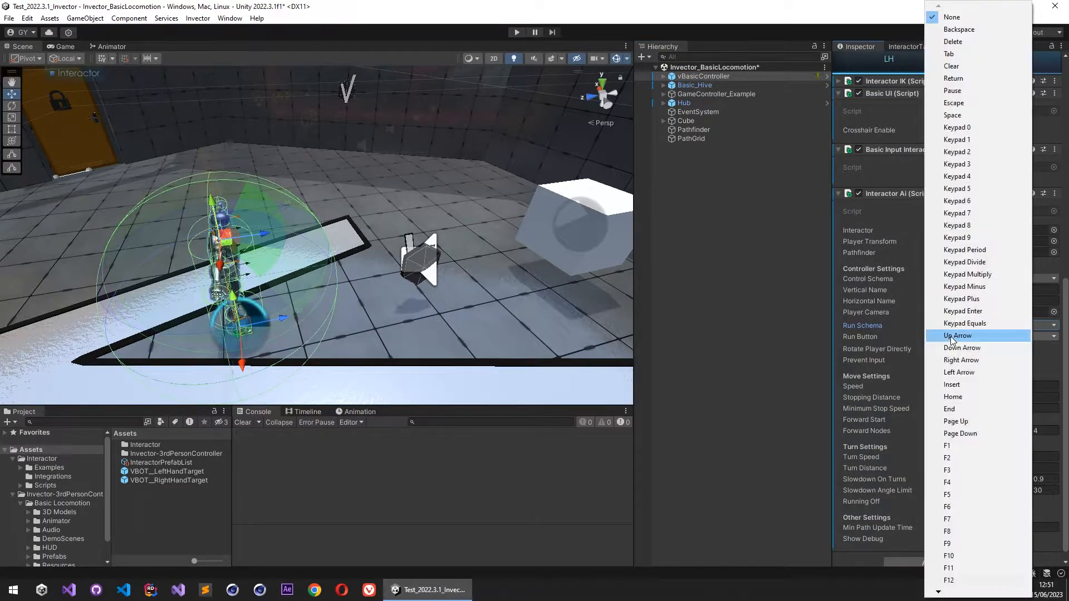
{"action": "key", "text": "Down"}
{"action": "key", "text": "Down"}
{"action": "key", "text": "Down"}
{"action": "key", "text": "Down"}
{"action": "key", "text": "Down"}
{"action": "key", "text": "Down"}
{"action": "key", "text": "Down"}
{"action": "key", "text": "Down"}
{"action": "key", "text": "Down"}
{"action": "key", "text": "Down"}
{"action": "key", "text": "Down"}
{"action": "key", "text": "Down"}
{"action": "key", "text": "Down"}
{"action": "key", "text": "Down"}
{"action": "key", "text": "Down"}
{"action": "key", "text": "Down"}
{"action": "key", "text": "Down"}
{"action": "key", "text": "Down"}
{"action": "key", "text": "Down"}
{"action": "key", "text": "Down"}
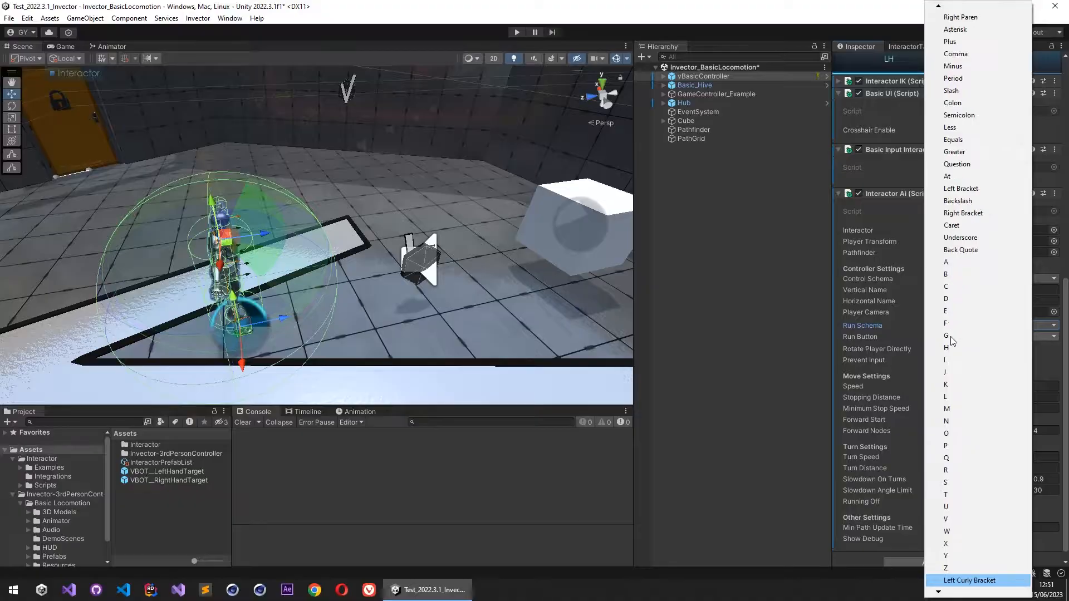
{"action": "key", "text": "Up"}
{"action": "key", "text": "Up"}
{"action": "key", "text": "Up"}
{"action": "key", "text": "Up"}
{"action": "key", "text": "Up"}
{"action": "key", "text": "Up"}
{"action": "key", "text": "Up"}
{"action": "key", "text": "Down"}
{"action": "key", "text": "Down"}
{"action": "key", "text": "Down"}
{"action": "key", "text": "Down"}
{"action": "key", "text": "Down"}
{"action": "key", "text": "Return"}
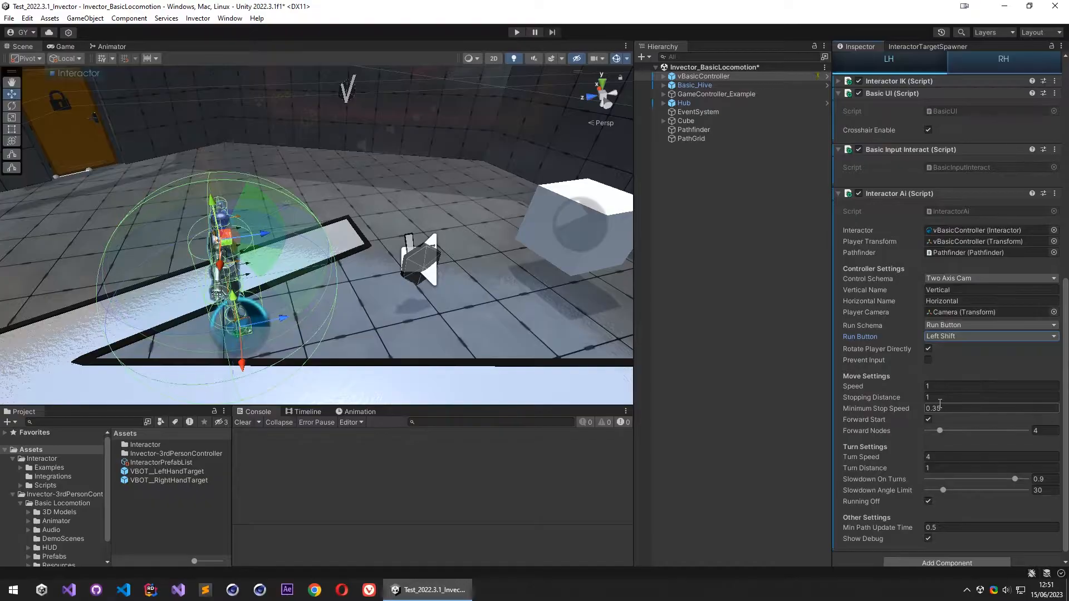
- Collapse vBasicController's Animator component and save the scene
{"action": "scroll", "coordinate": [891, 370], "scroll_direction": "down", "scroll_amount": 1}
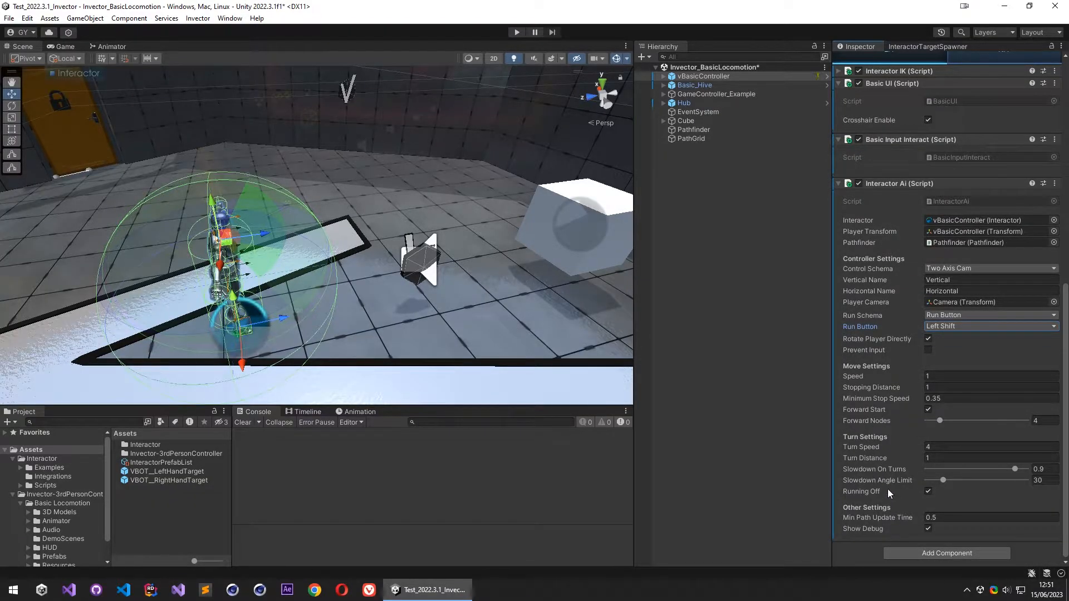
{"action": "scroll", "coordinate": [876, 275], "scroll_direction": "up", "scroll_amount": 10}
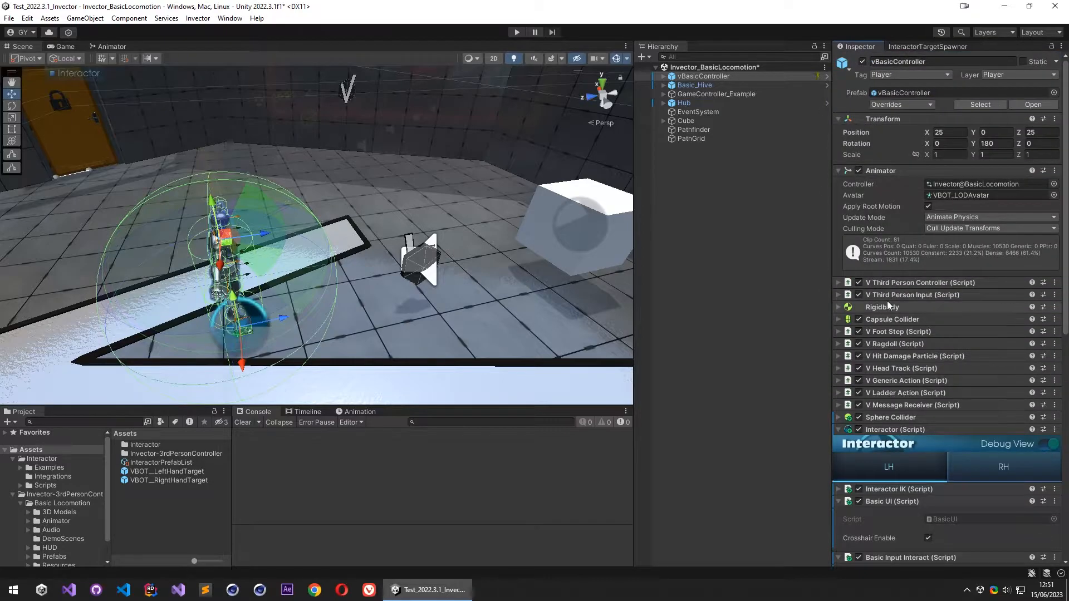
{"action": "left_click", "coordinate": [891, 170]}
{"action": "key", "text": "ctrl+s"}
{"action": "left_click", "coordinate": [710, 165]}
{"action": "right_click_drag", "start_coordinate": [389, 246], "coordinate": [680, 152]}
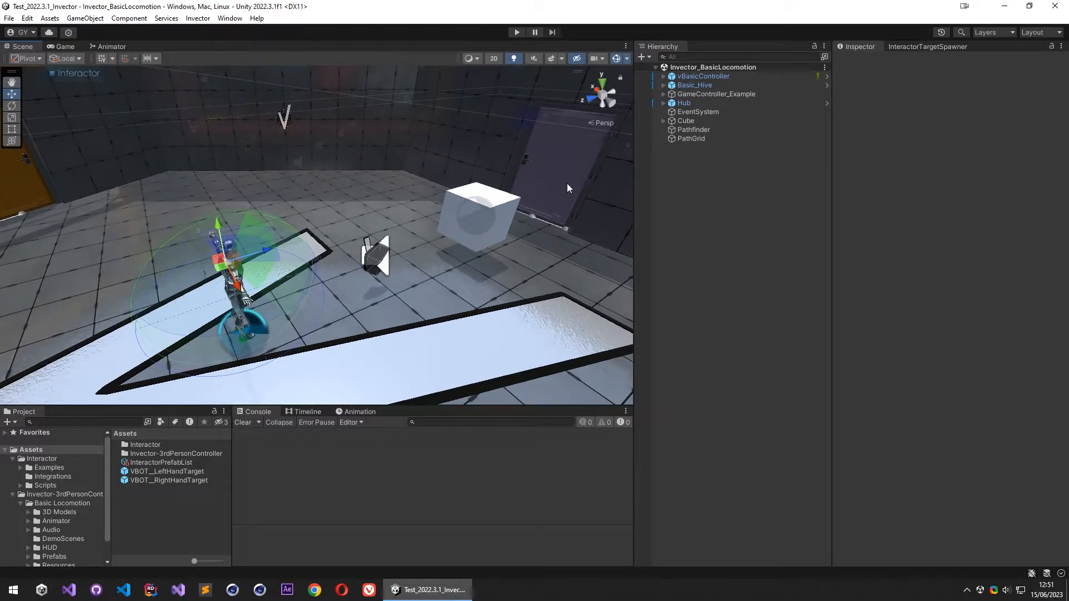
{"action": "key", "text": "w"}
{"action": "right_click_drag", "start_coordinate": [503, 224], "coordinate": [507, 224]}
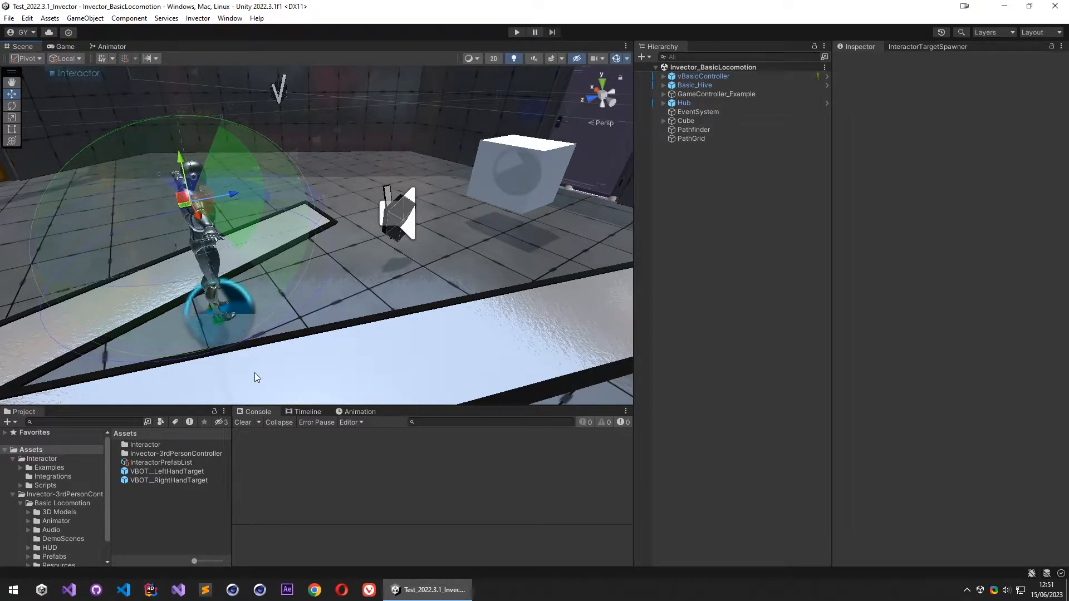
{"action": "right_click_drag", "start_coordinate": [486, 226], "coordinate": [473, 230]}
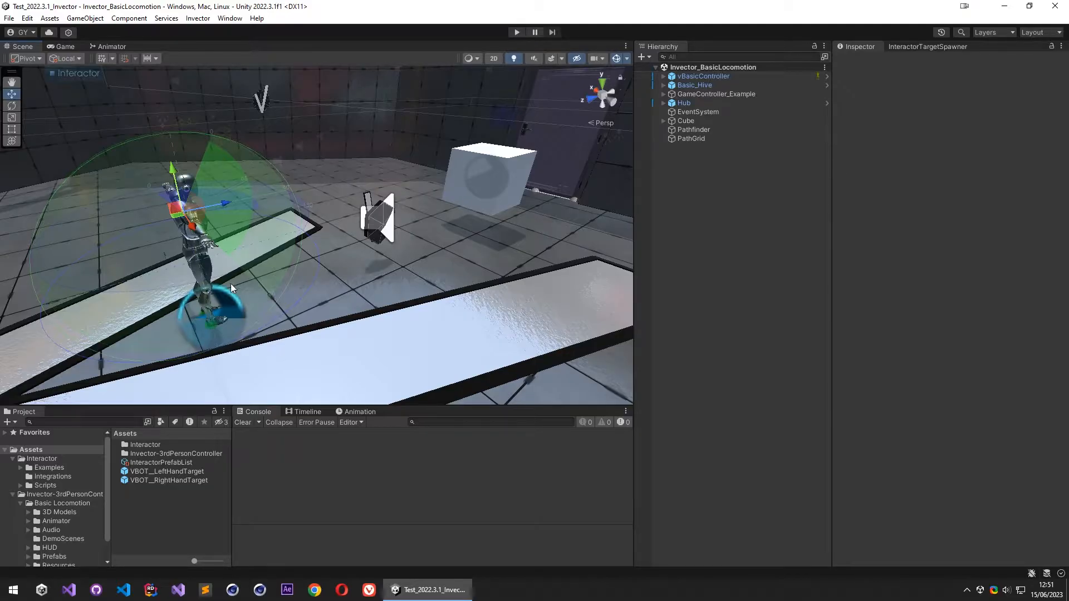
{"action": "left_click", "coordinate": [705, 77]}
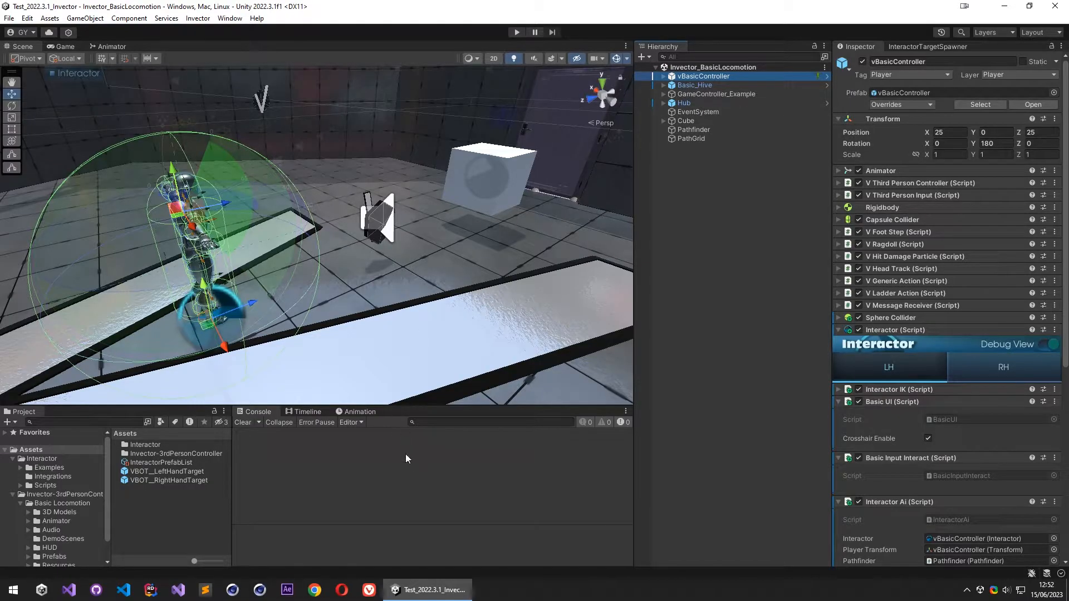
{"action": "mouse_move", "coordinate": [505, 263]}
{"action": "right_mouse_down"}
{"action": "mouse_move", "coordinate": [480, 265]}
{"action": "mouse_move", "coordinate": [488, 274]}
{"action": "right_mouse_up"}
{"action": "key", "text": "w"}
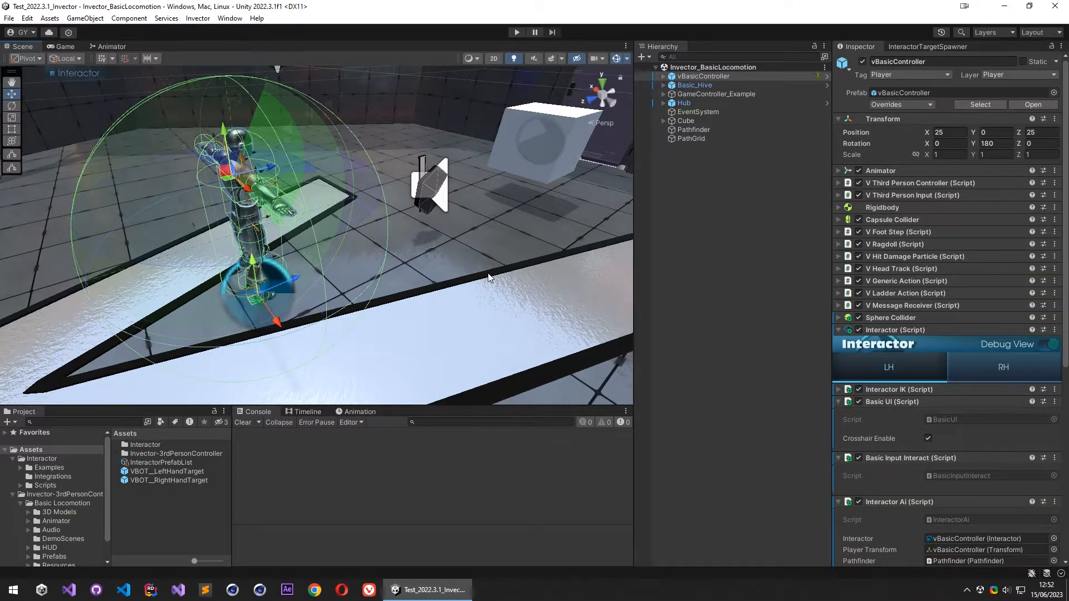
{"action": "right_click_drag", "start_coordinate": [488, 274], "coordinate": [477, 291]}
{"action": "key", "text": "s"}
{"action": "key", "text": "w"}
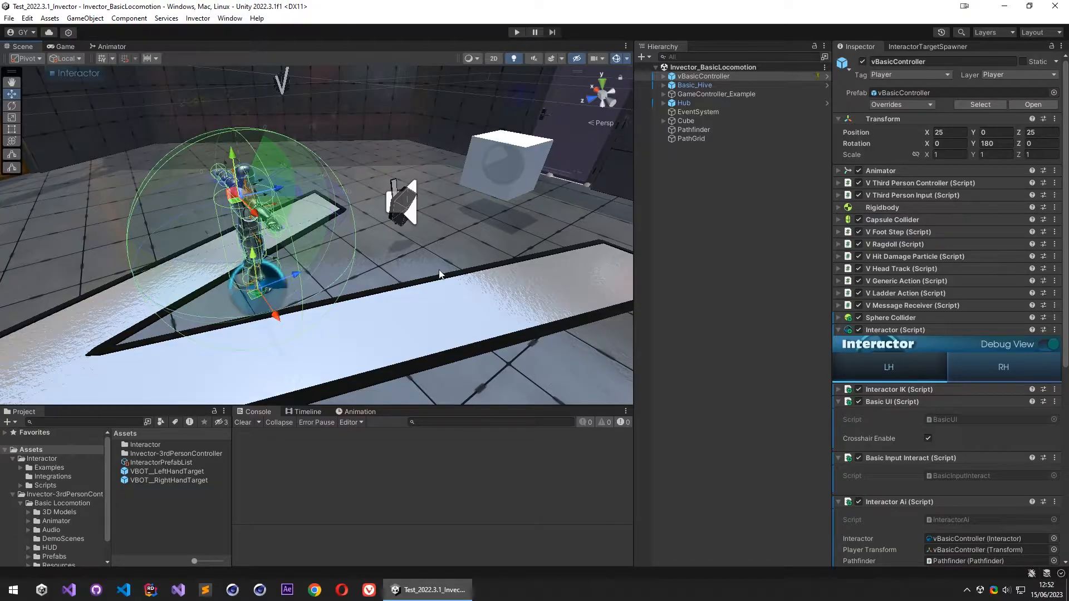
- Search the project assets for the vInput script and open it in Visual Studio
{"action": "key", "text": "ctrl+f"}
{"action": "type", "text": "vinput"}
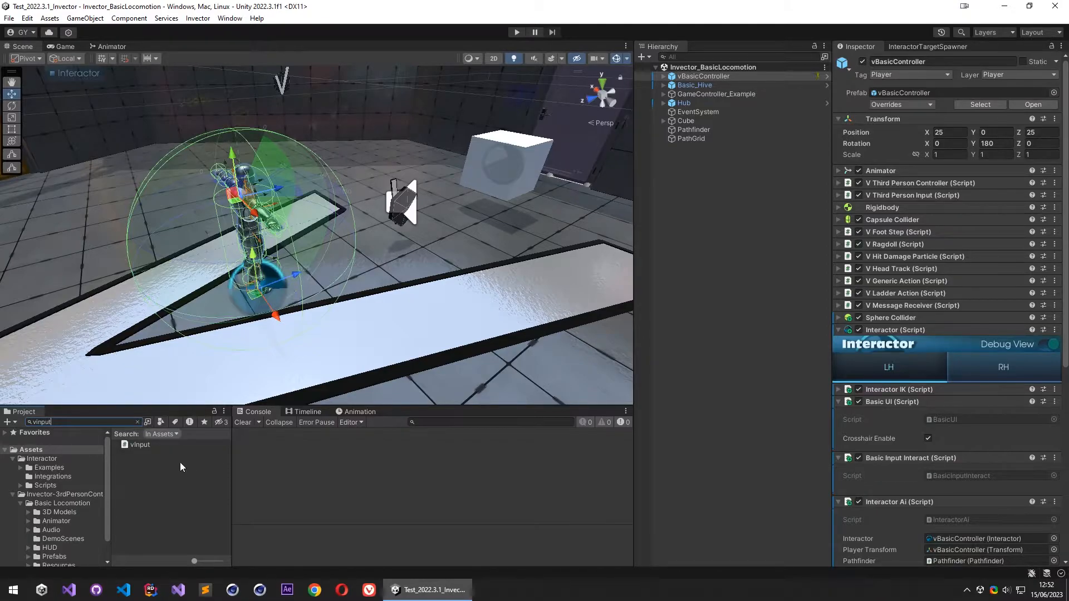
{"action": "left_click", "coordinate": [145, 446]}
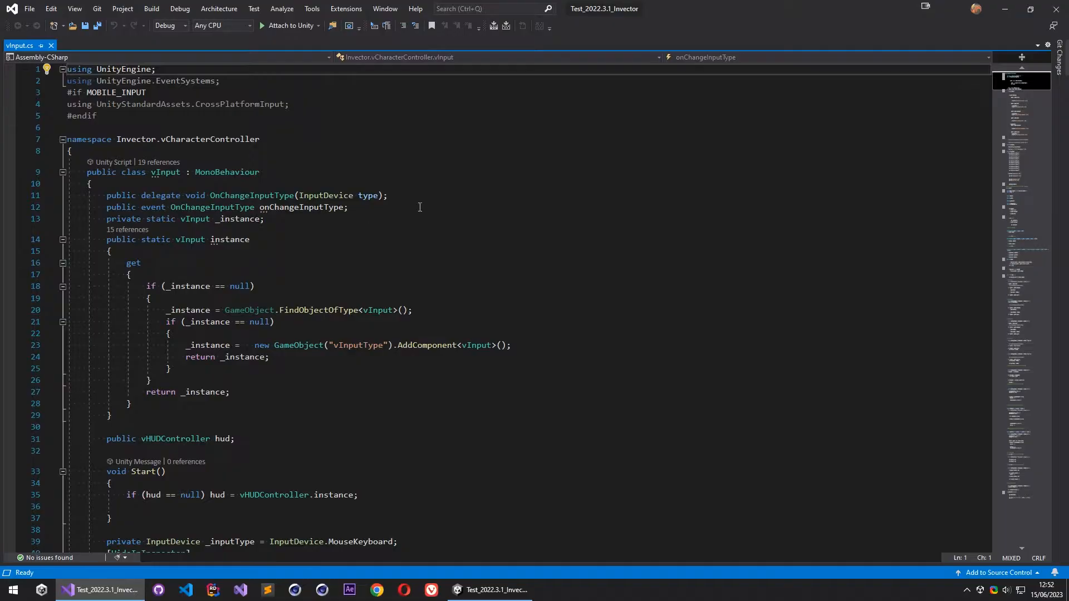
- In vInput's GetAxisRaw method, comment out the keyboard/mouse branch's return Input.GetAxisRaw(this.buttonName); line
{"action": "left_click_drag", "start_coordinate": [1028, 84], "coordinate": [1043, 367]}
{"action": "scroll", "coordinate": [113, 279], "scroll_direction": "up", "scroll_amount": 1}
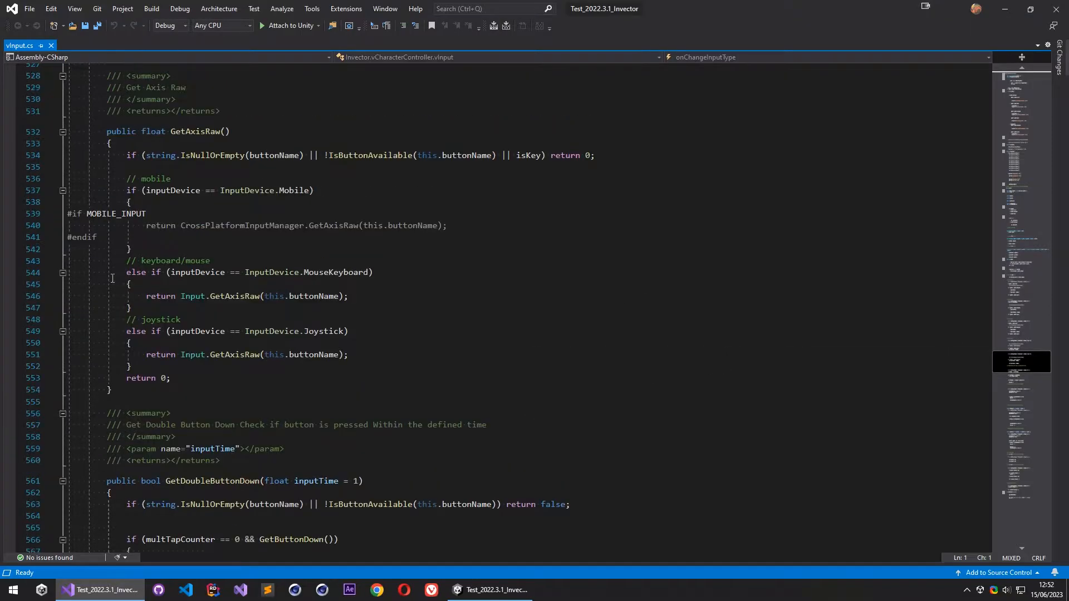
{"action": "left_click", "coordinate": [160, 265]}
{"action": "left_click", "coordinate": [183, 296]}
{"action": "left_click", "coordinate": [235, 297]}
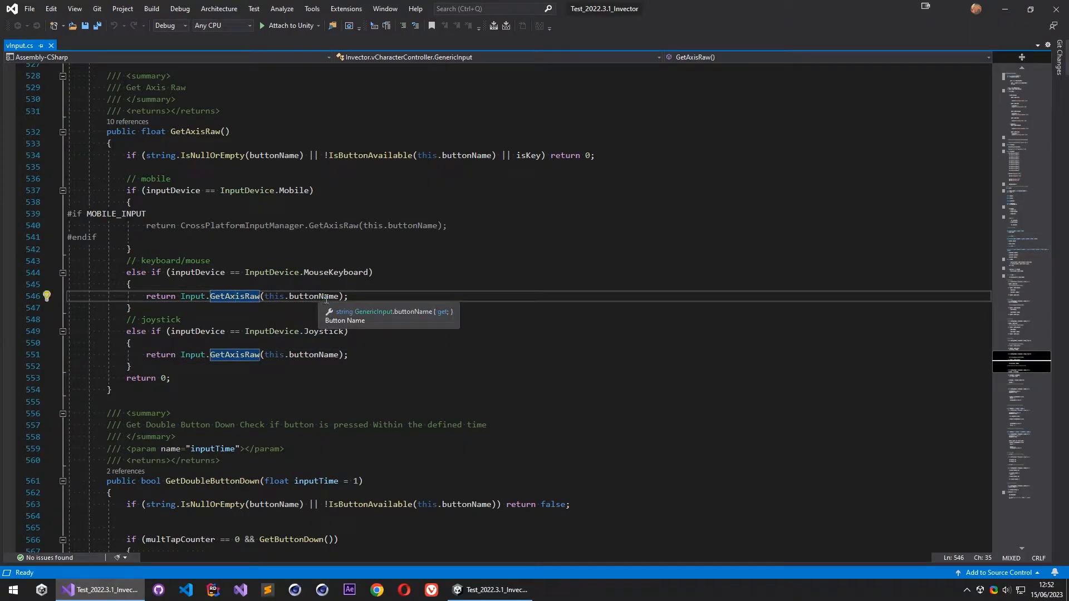
{"action": "key", "text": "Home"}
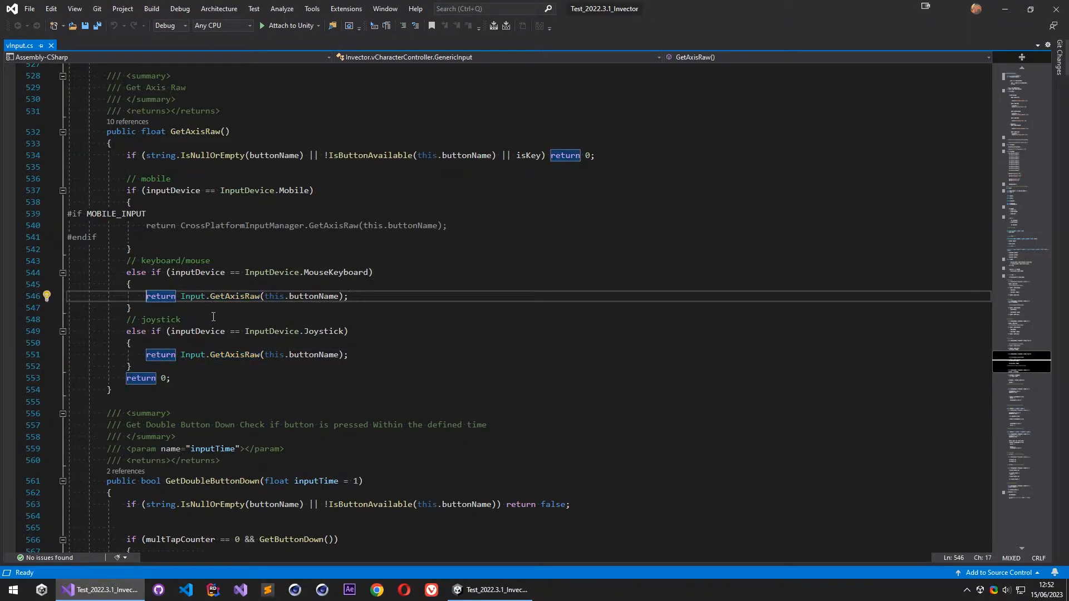
{"action": "type", "text": "//"}
{"action": "left_click_drag", "start_coordinate": [372, 296], "coordinate": [176, 297]}
- Below the commented line, add a new return statement calling InteractorAiInput.GetAxis();
{"action": "left_click", "coordinate": [414, 294]}
{"action": "key", "text": "Return"}
{"action": "type", "text": "return InteractorA"}
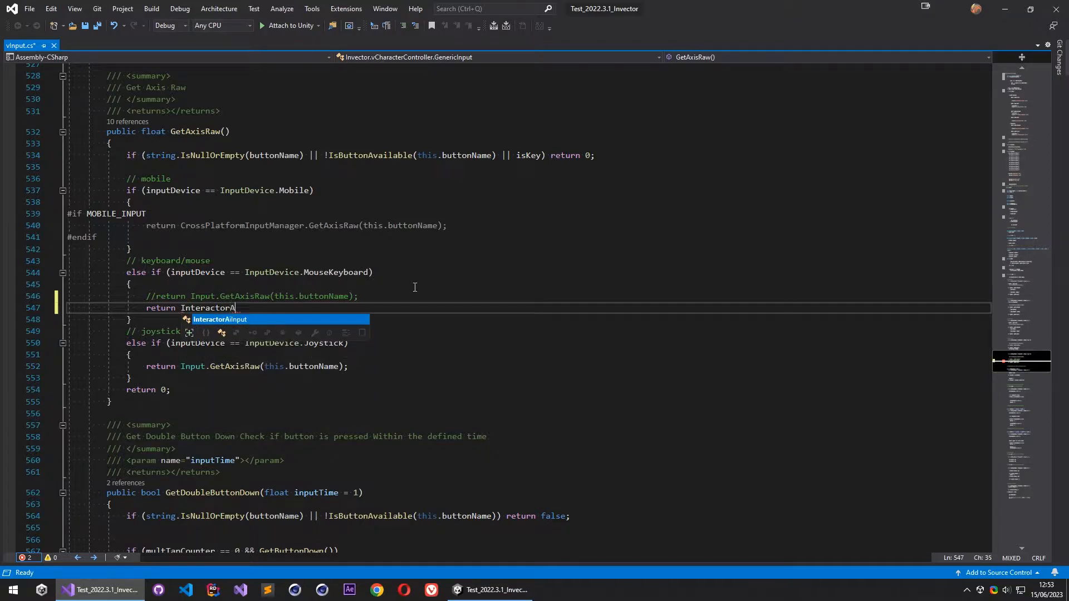
{"action": "key", "text": "Tab"}
{"action": "type", "text": ".Geta"}
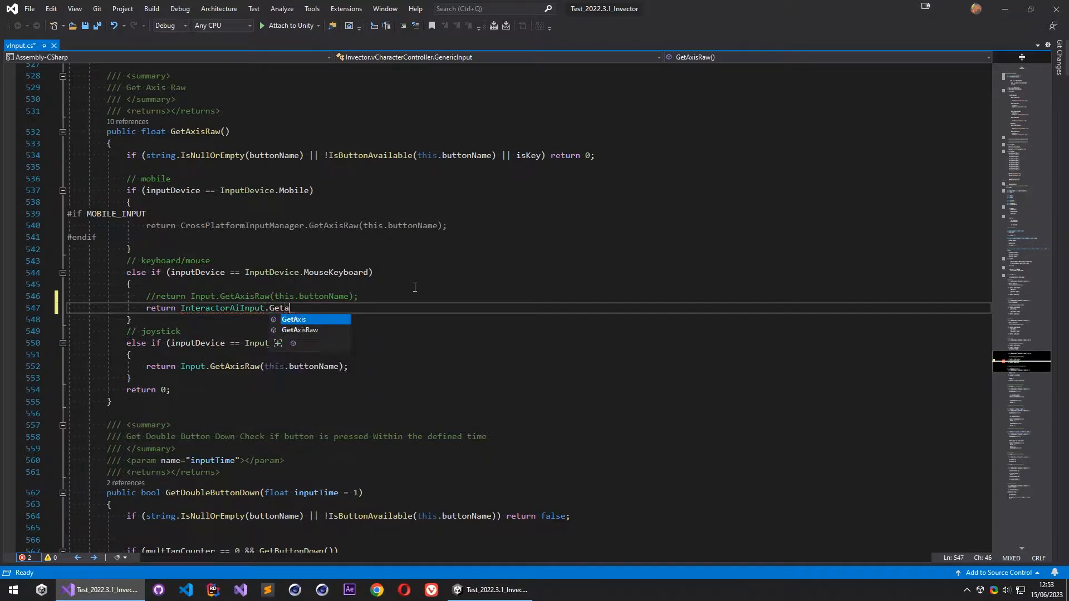
{"action": "key", "text": "Tab"}
{"action": "type", "text": "();"}
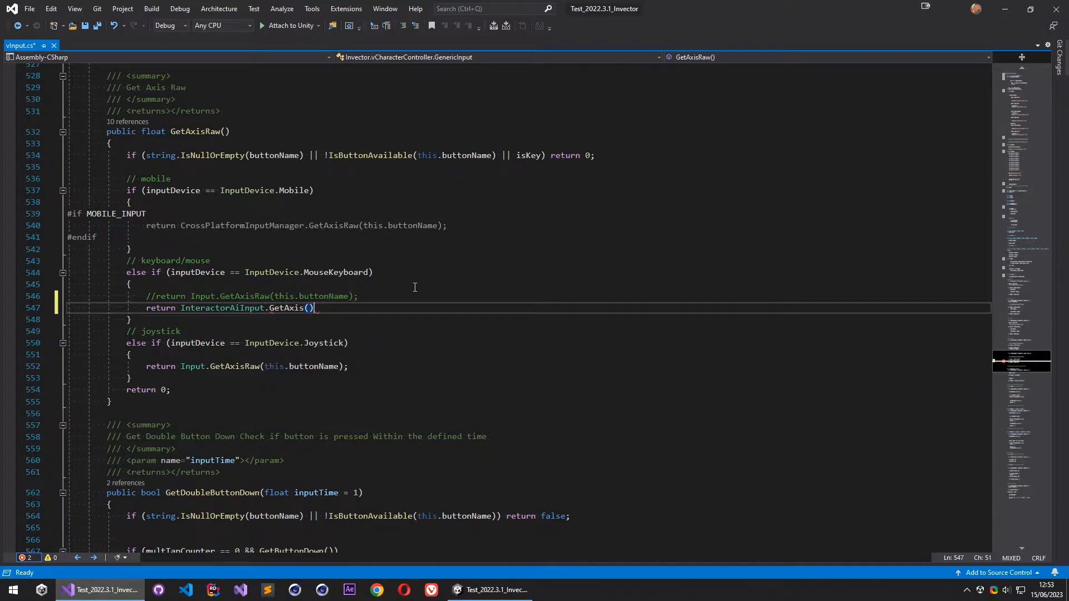
- Pass this.buttonName copied from the commented line as the argument of InteractorAiInput.GetAxis, and save the vInput script
{"action": "left_click_drag", "start_coordinate": [275, 296], "coordinate": [350, 297]}
{"action": "key", "text": "ctrl+c"}
{"action": "left_click", "coordinate": [311, 308]}
{"action": "key", "text": "ctrl+v"}
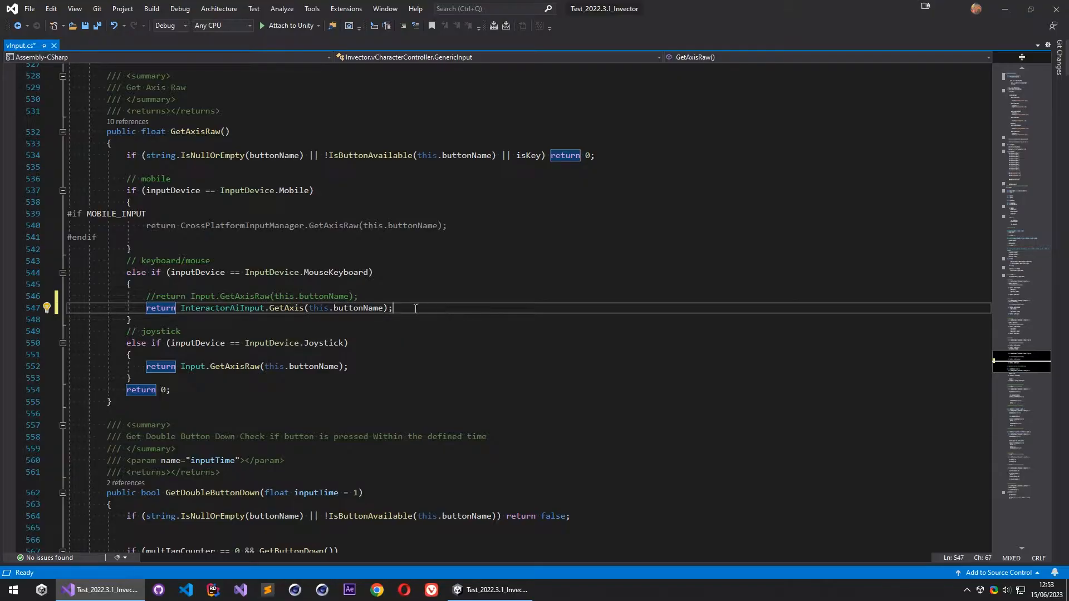
{"action": "key", "text": "ctrl+s"}
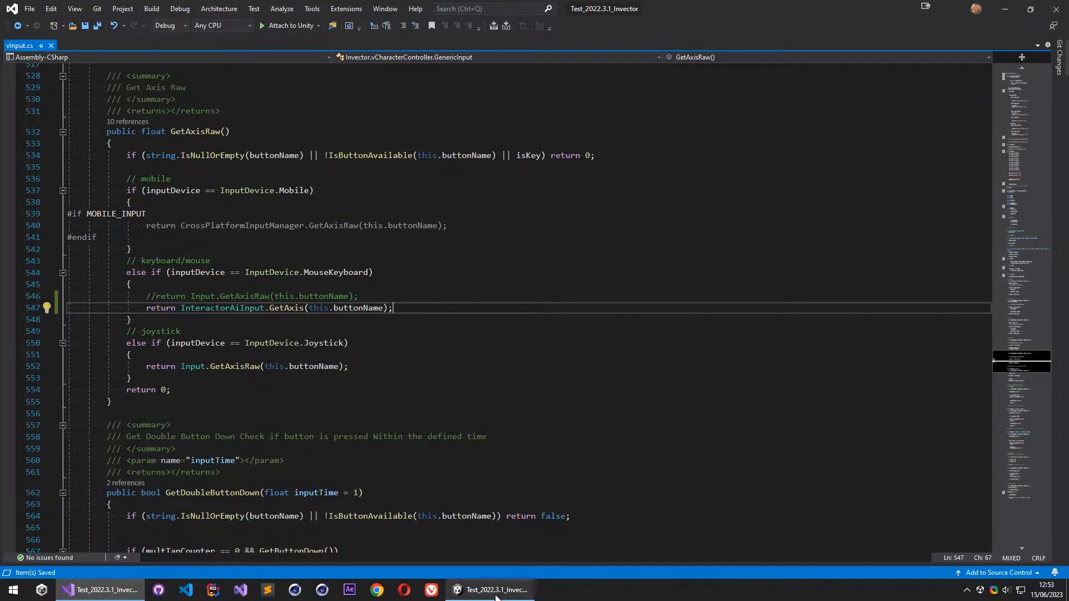
- Switch to Unity and review the Vertical and Horizontal axis names in vBasicController's Interactor Ai component
{"action": "left_click", "coordinate": [515, 586]}
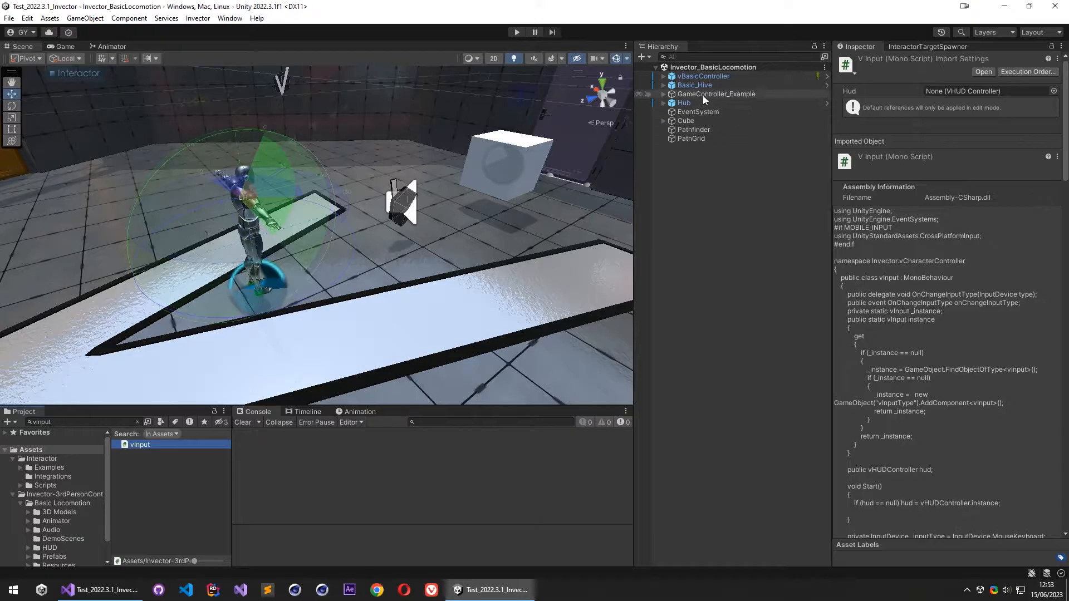
{"action": "left_click", "coordinate": [702, 78]}
{"action": "scroll", "coordinate": [890, 400], "scroll_direction": "down", "scroll_amount": 1}
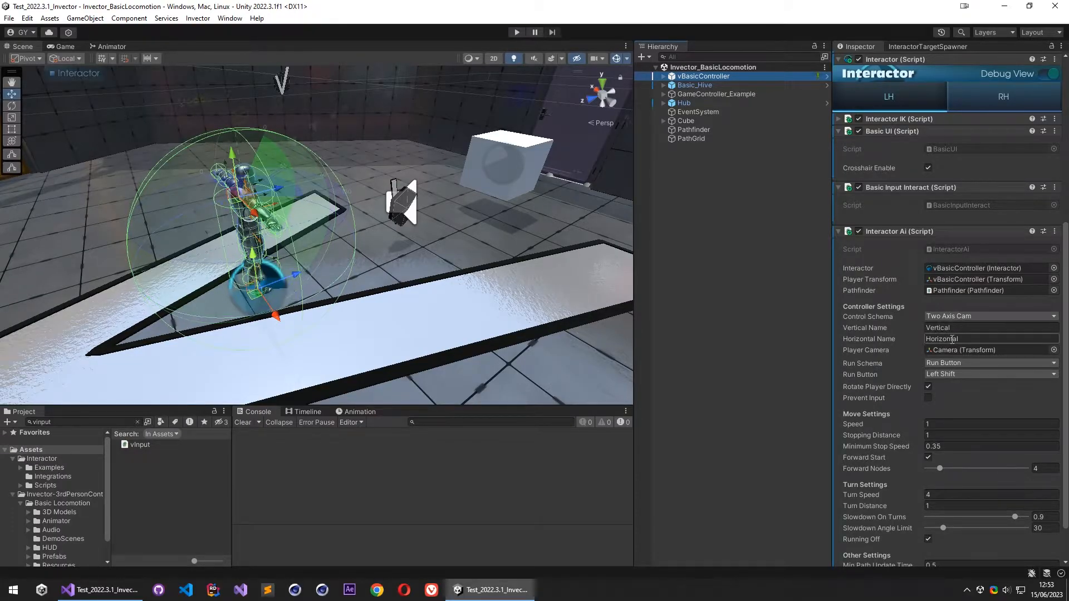
{"action": "left_click", "coordinate": [940, 339]}
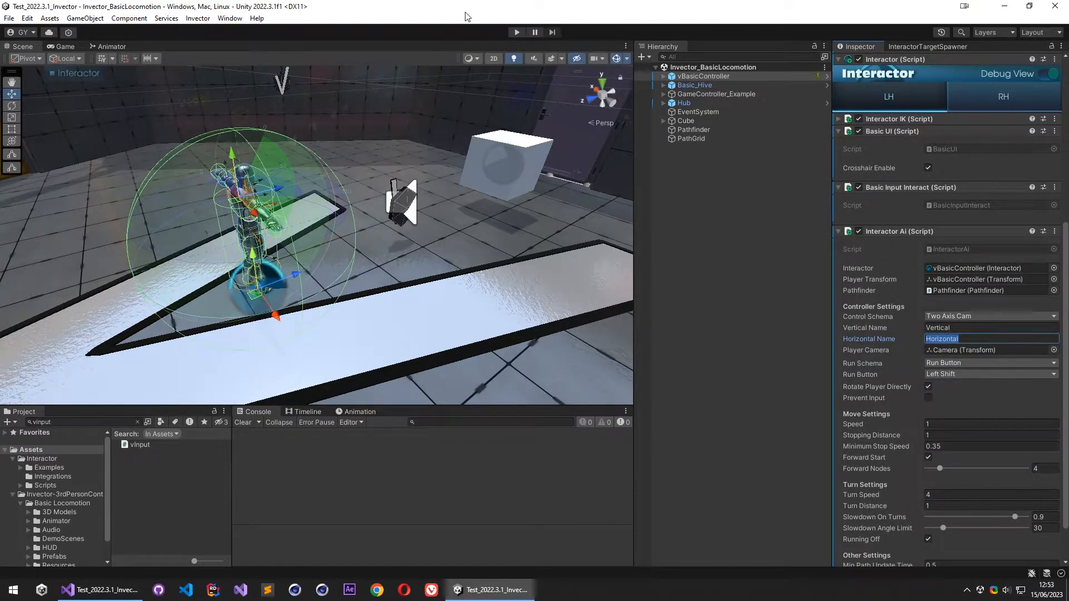
- Run the scene, move the character around in all directions to test its locomotion, and stop play mode
{"action": "left_click", "coordinate": [518, 33]}
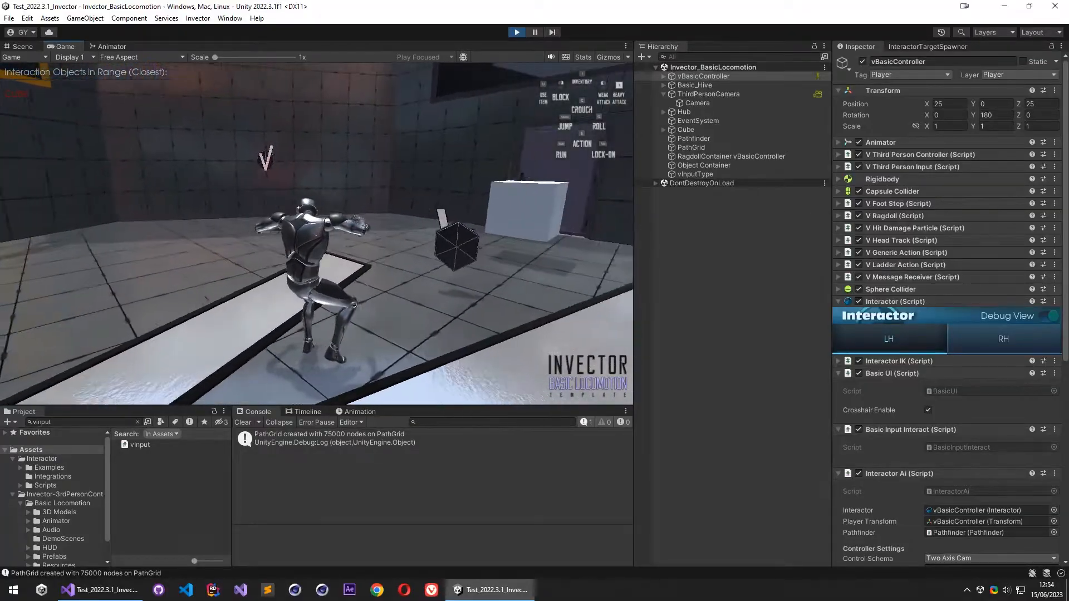
{"action": "key", "text": "s"}
{"action": "key", "text": "d"}
{"action": "key", "text": "a"}
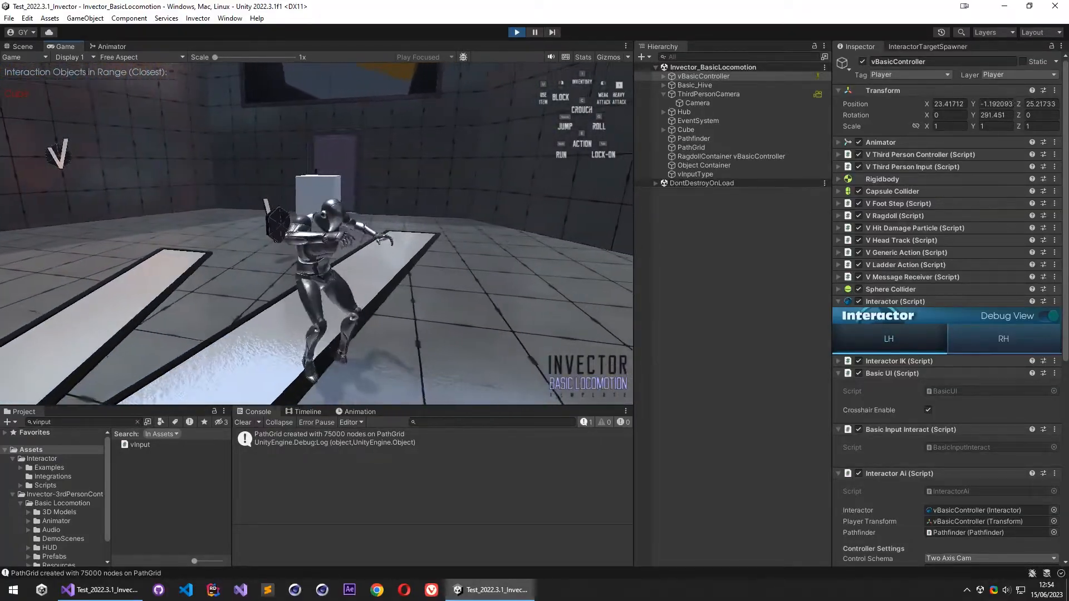
{"action": "key", "text": "w"}
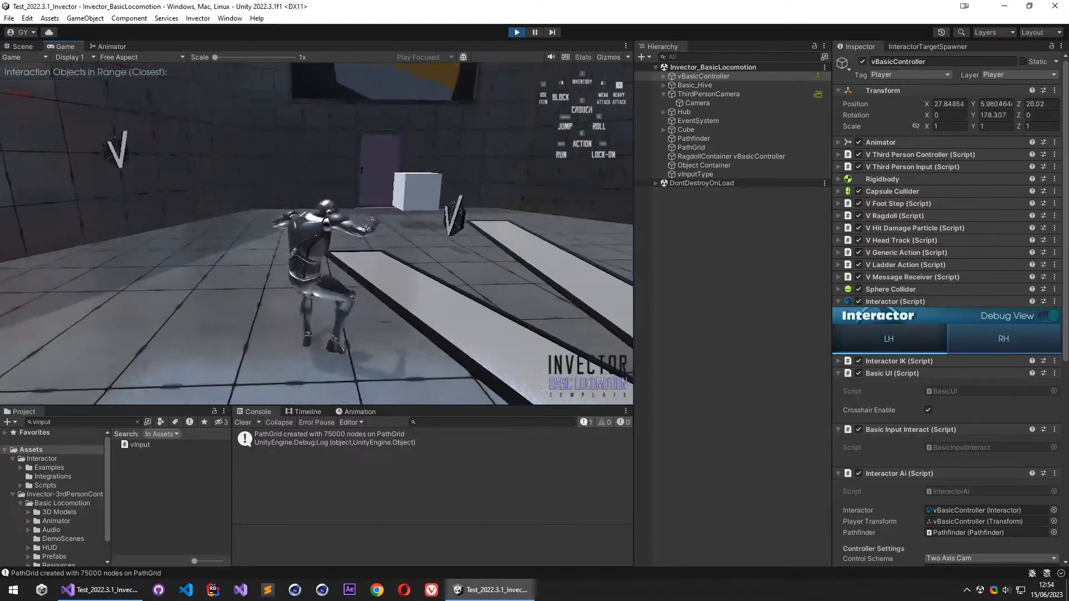
{"action": "key", "text": "d"}
{"action": "key", "text": "s"}
{"action": "key", "text": "a"}
{"action": "key", "text": "w"}
{"action": "key", "text": "a"}
{"action": "key", "text": "s"}
{"action": "key", "text": "d"}
{"action": "key", "text": "a"}
{"action": "key", "text": "w"}
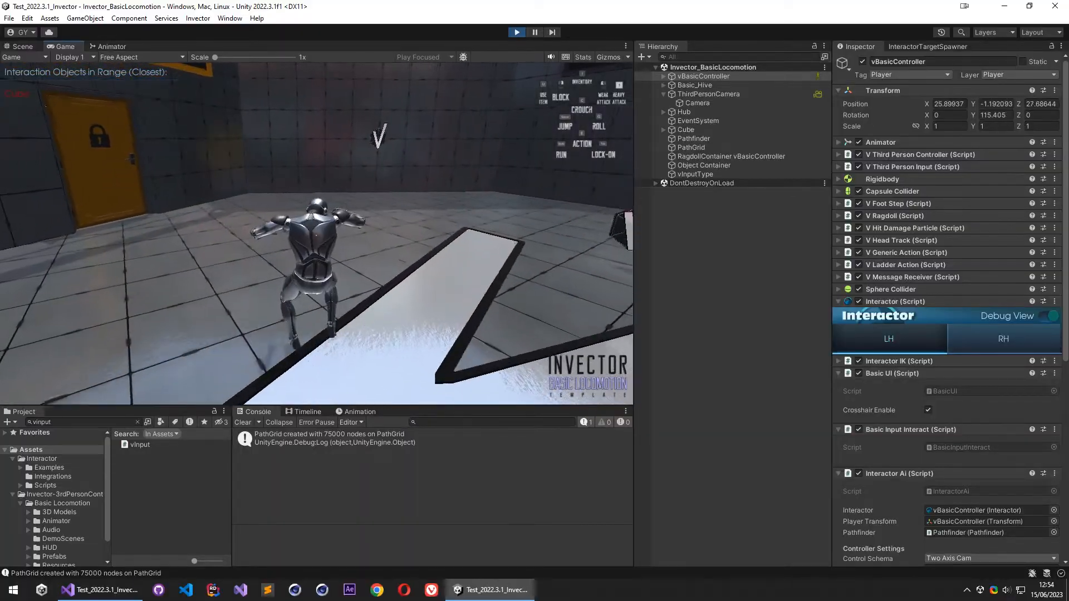
{"action": "key", "text": "Escape"}
{"action": "left_click", "coordinate": [517, 32]}
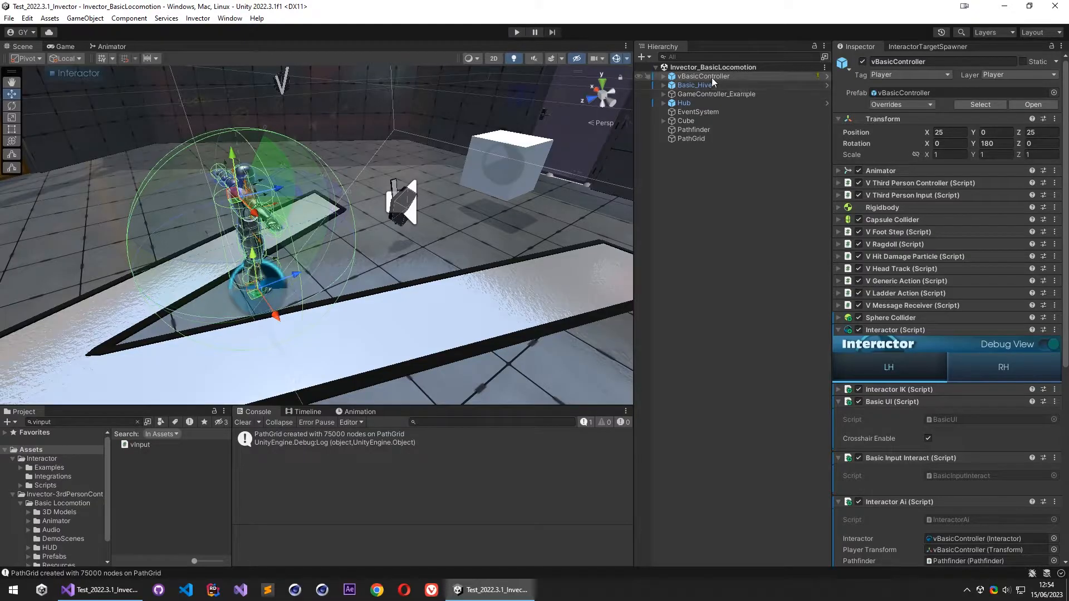
- Add IgnoreMask to the Ground Layer in the V Third Person Controller's Grounded settings, keeping Default, and collapse the component
{"action": "left_click", "coordinate": [924, 184]}
{"action": "left_click", "coordinate": [924, 184]}
{"action": "left_click", "coordinate": [917, 193]}
{"action": "left_click", "coordinate": [918, 190]}
{"action": "left_click", "coordinate": [924, 184]}
{"action": "left_click", "coordinate": [945, 217]}
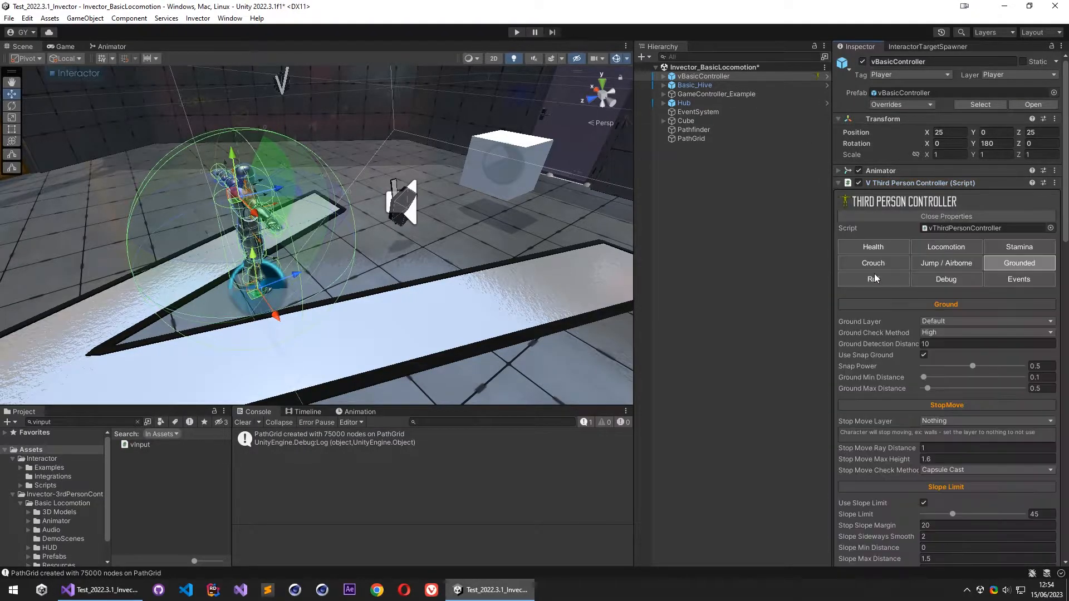
{"action": "scroll", "coordinate": [908, 276], "scroll_direction": "down", "scroll_amount": 1}
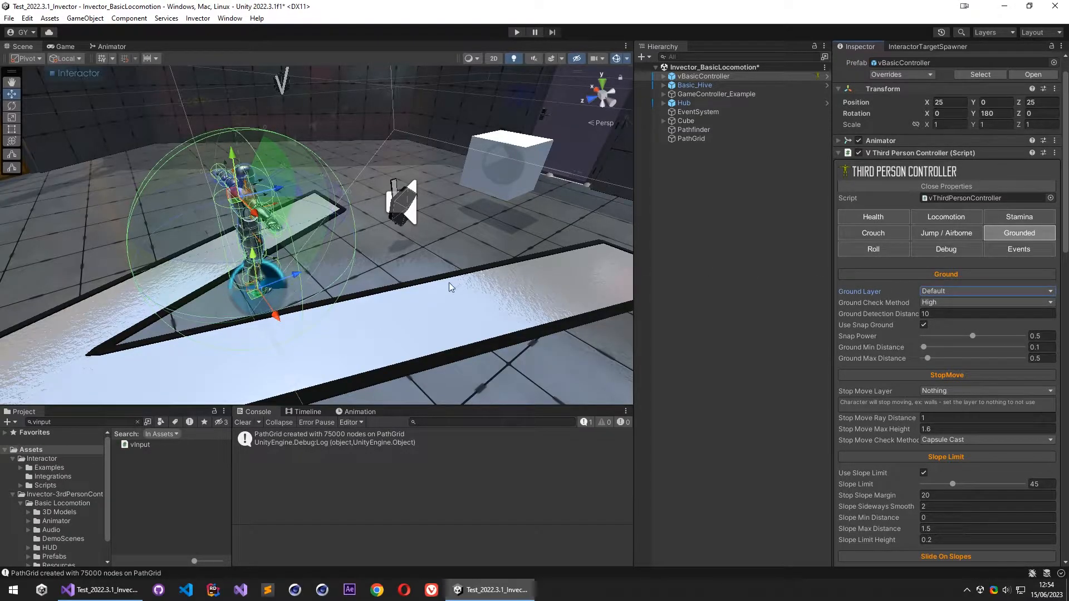
{"action": "left_click", "coordinate": [940, 292]}
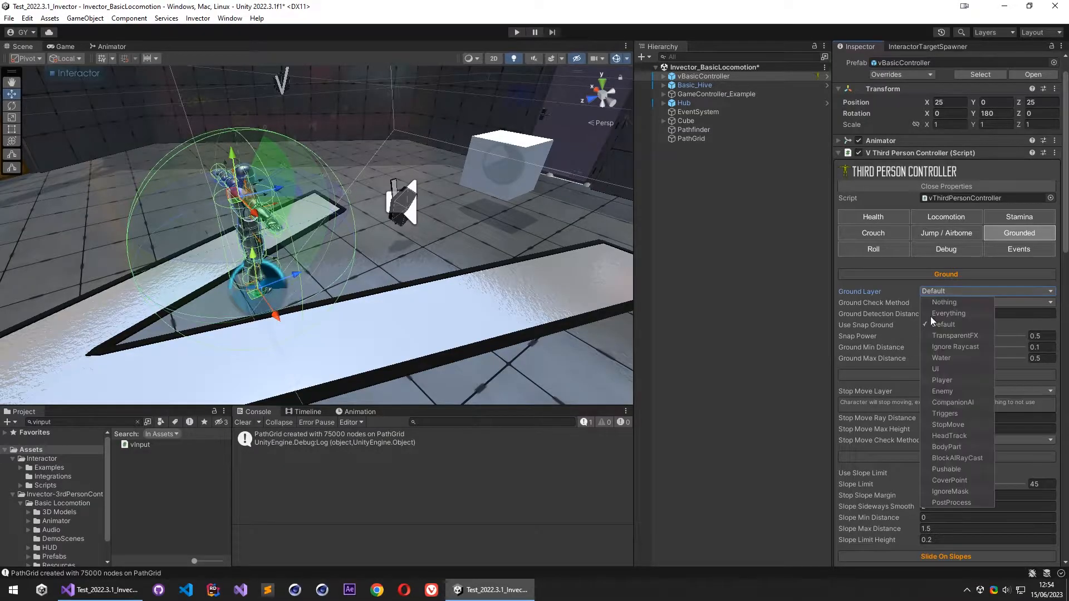
{"action": "left_click", "coordinate": [962, 492]}
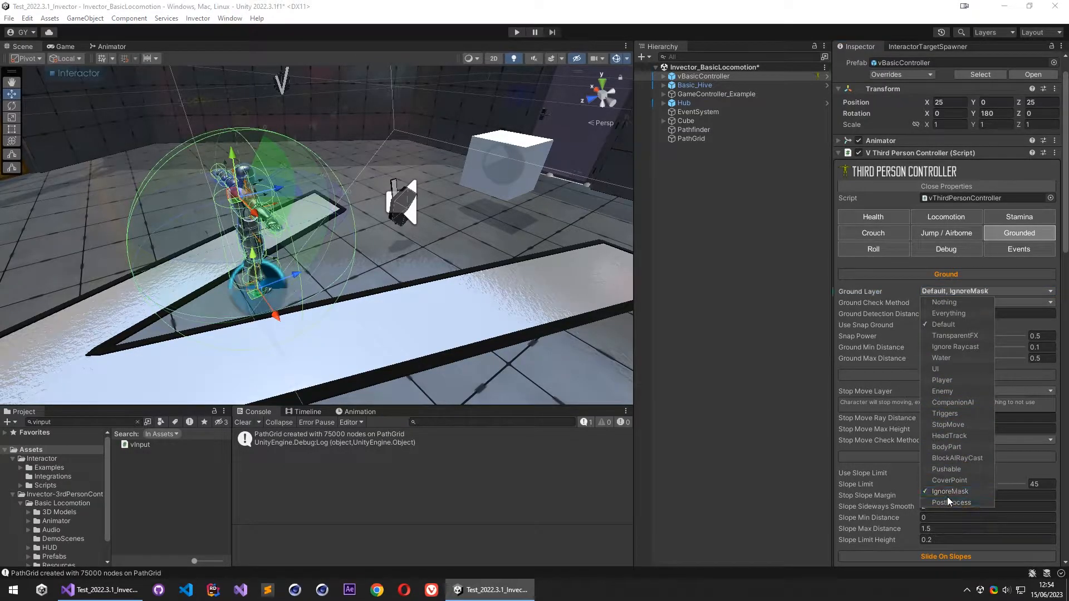
{"action": "left_click", "coordinate": [864, 292]}
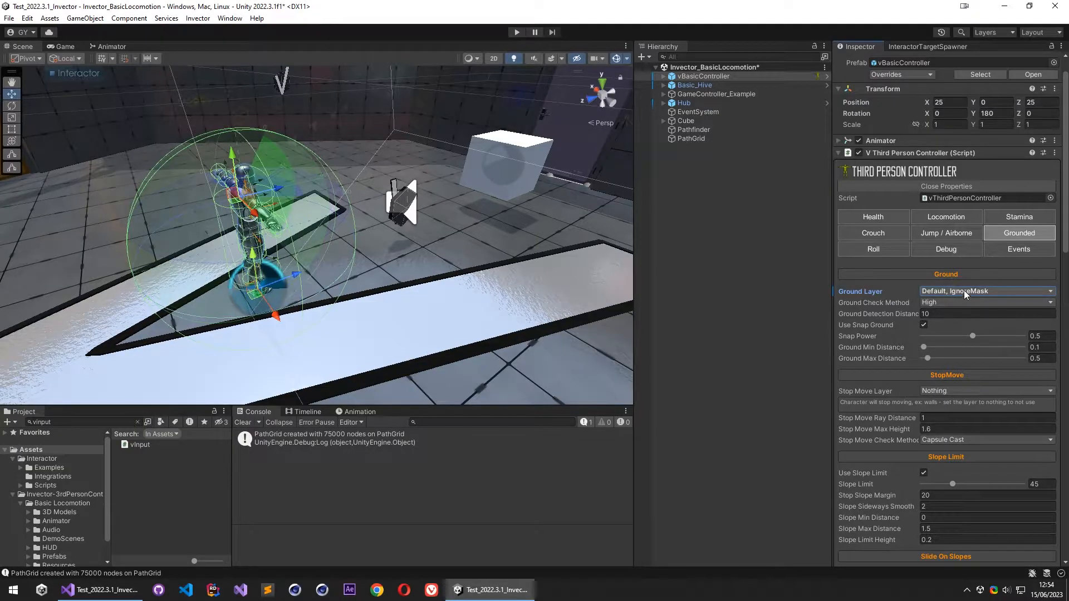
{"action": "left_click", "coordinate": [903, 157]}
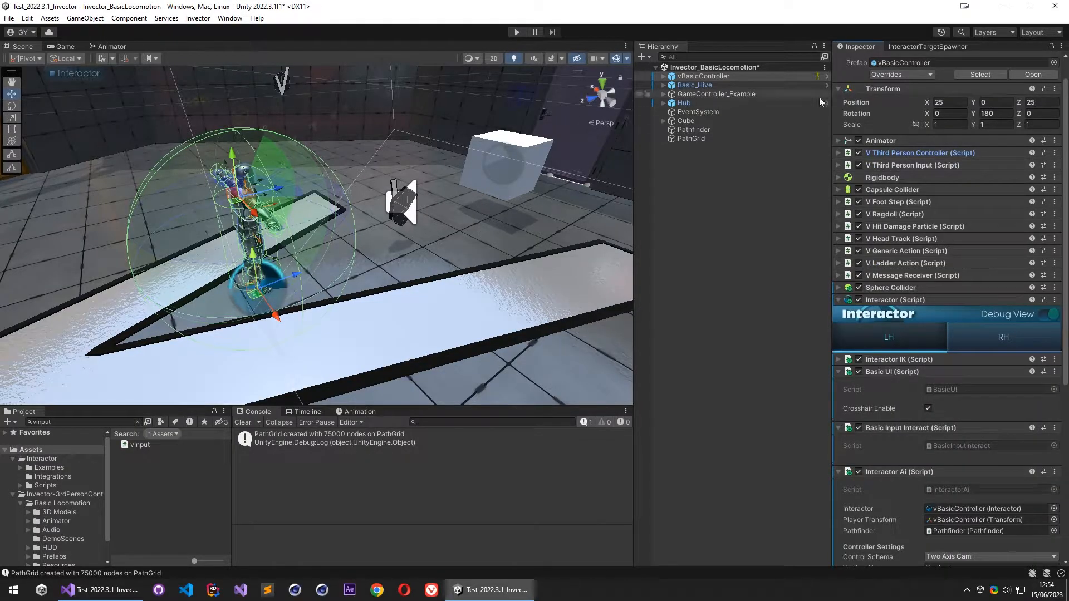
- Run the scene again, walk the character around the floor to the white cube, and release the game's cursor
{"action": "left_click", "coordinate": [518, 31]}
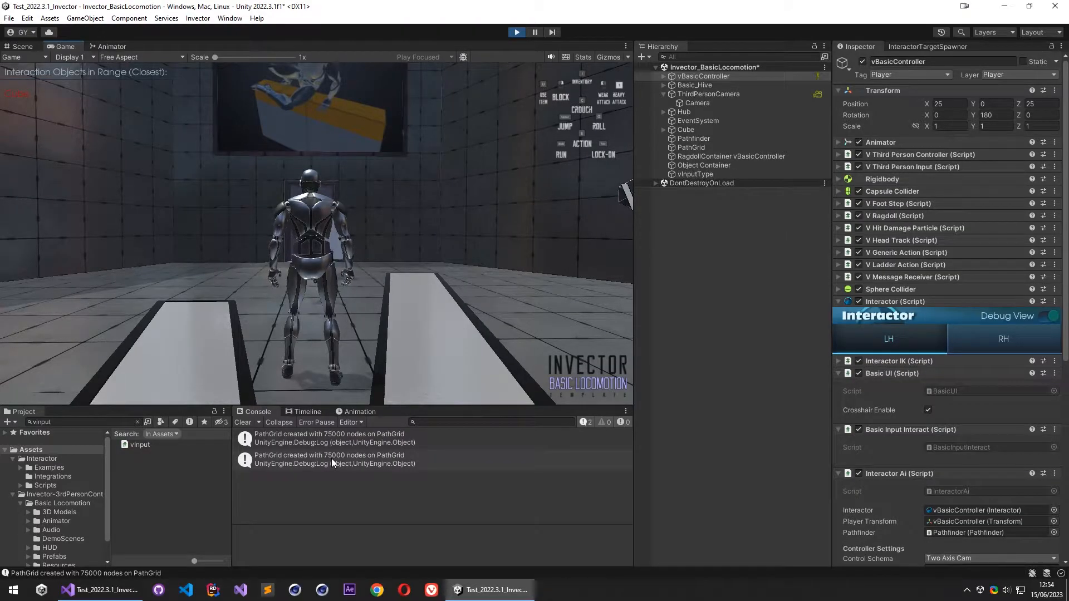
{"action": "left_click", "coordinate": [336, 345]}
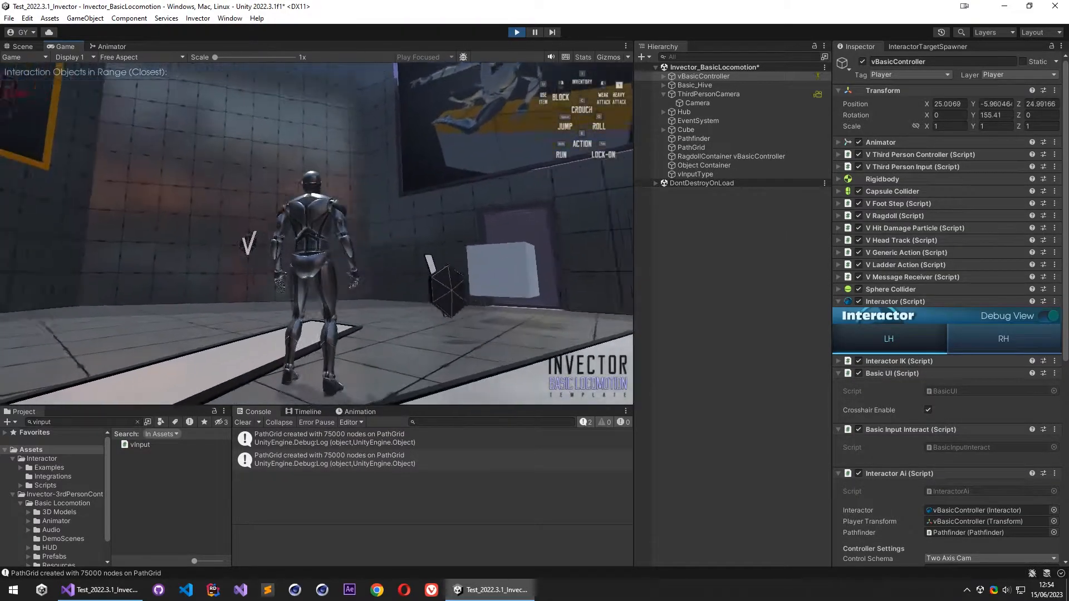
{"action": "key", "text": "a"}
{"action": "key", "text": "s"}
{"action": "key", "text": "a"}
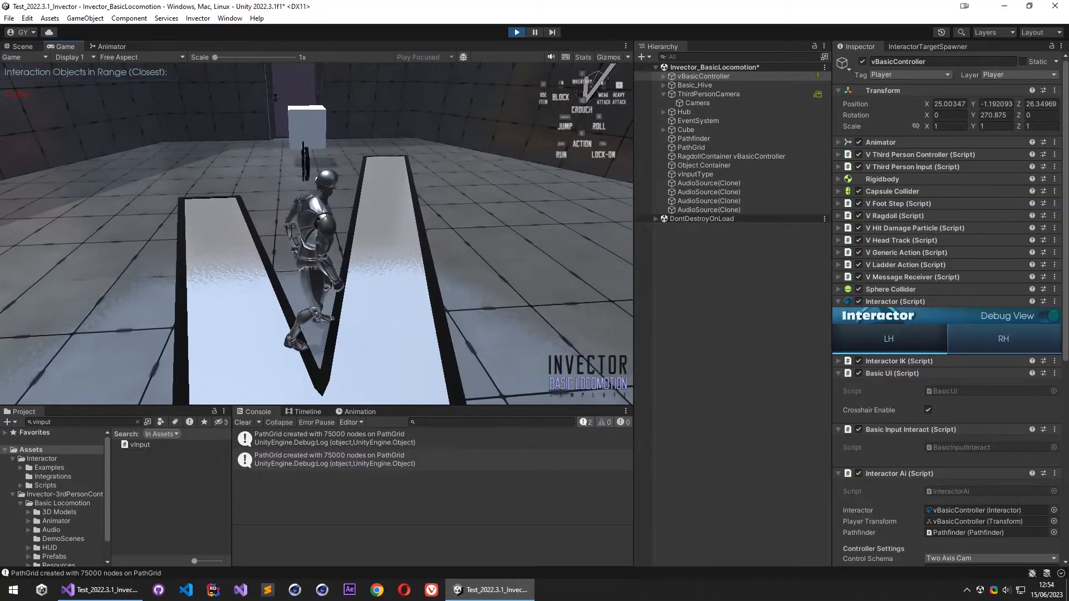
{"action": "key", "text": "d"}
{"action": "key", "text": "a"}
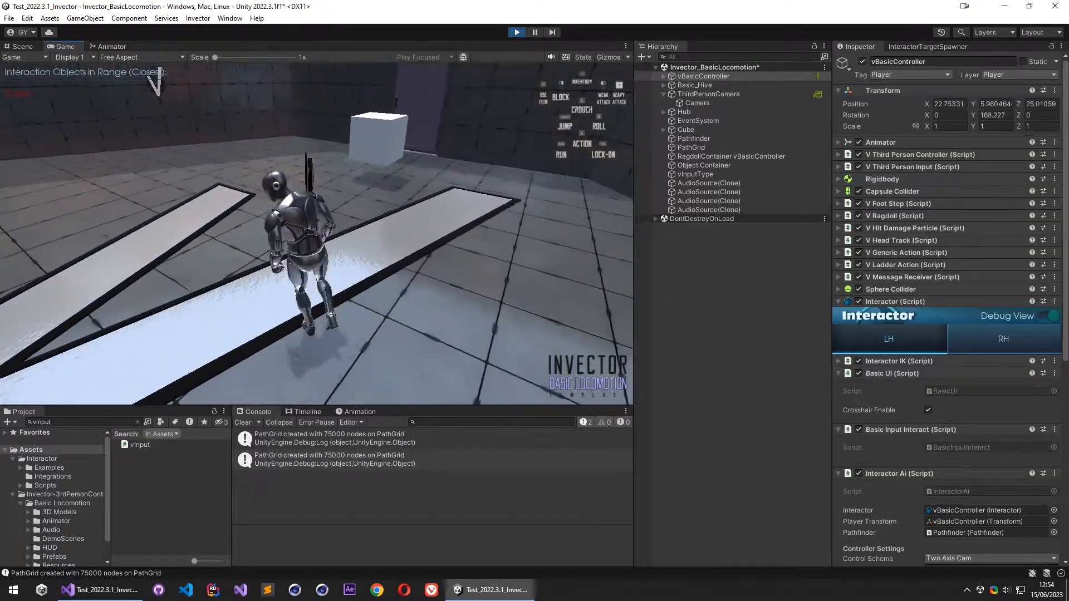
{"action": "key", "text": "a"}
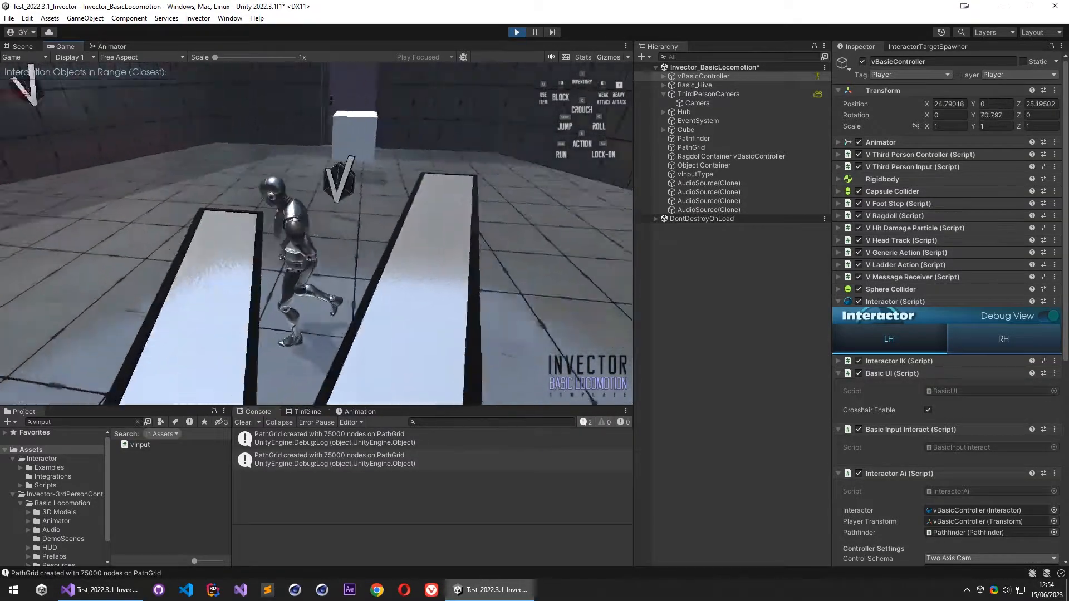
{"action": "key", "text": "d"}
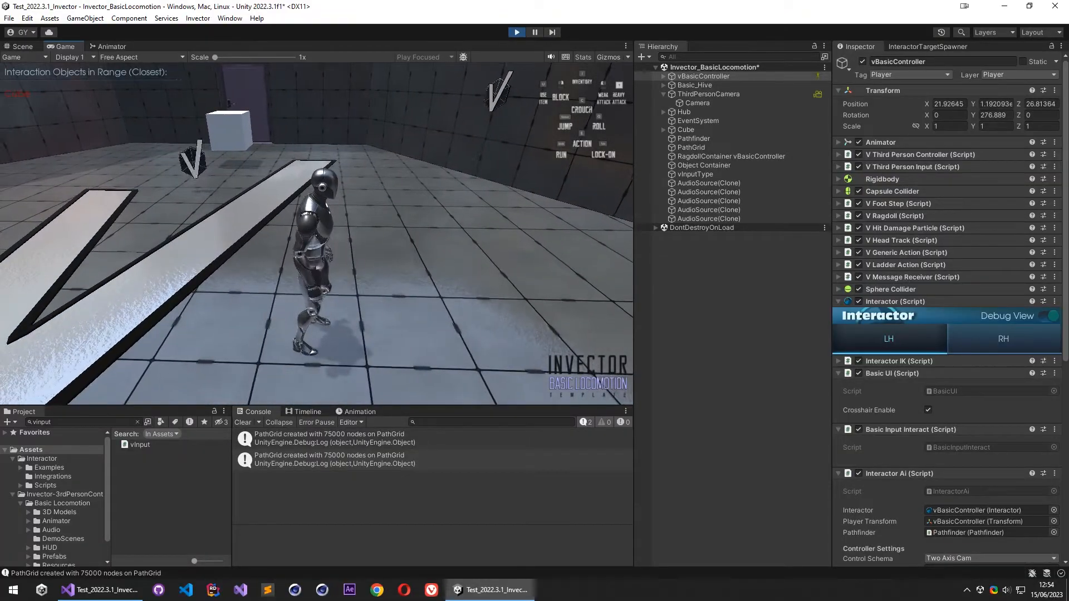
{"action": "key", "text": "w"}
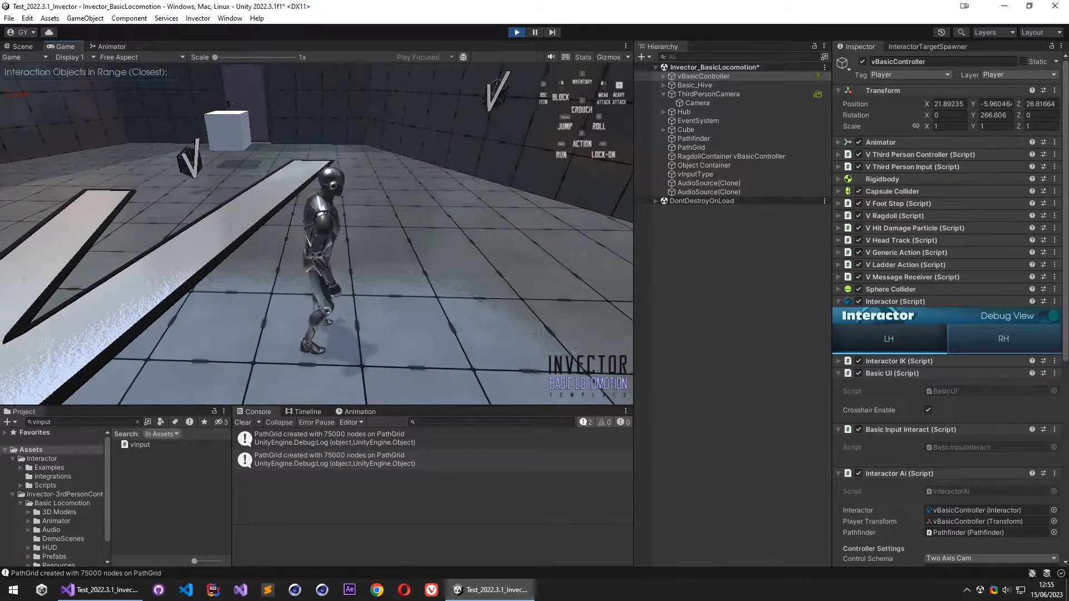
{"action": "key", "text": "a"}
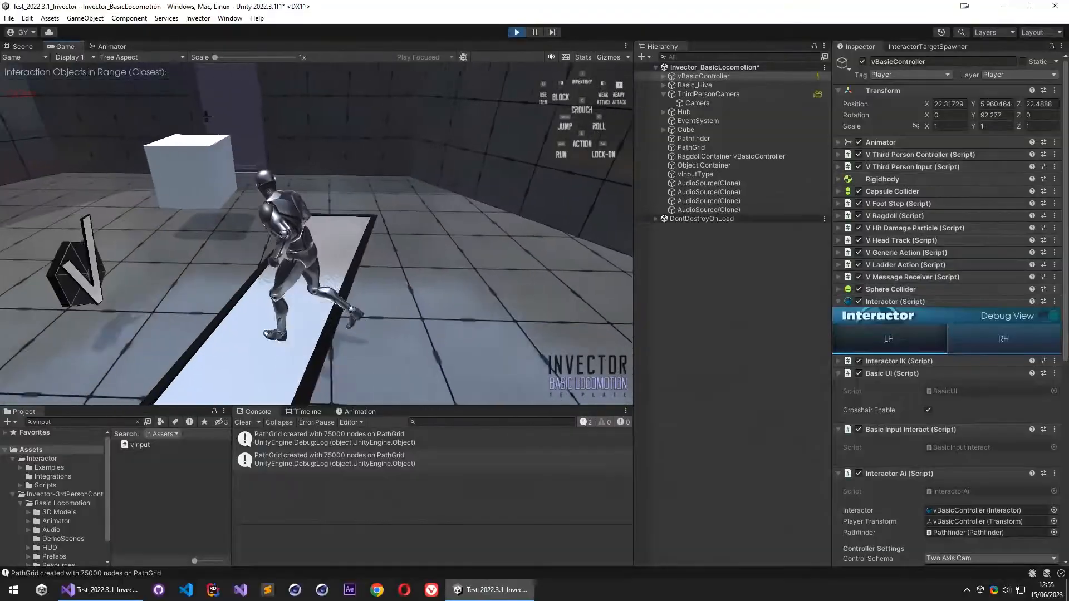
{"action": "key", "text": "w"}
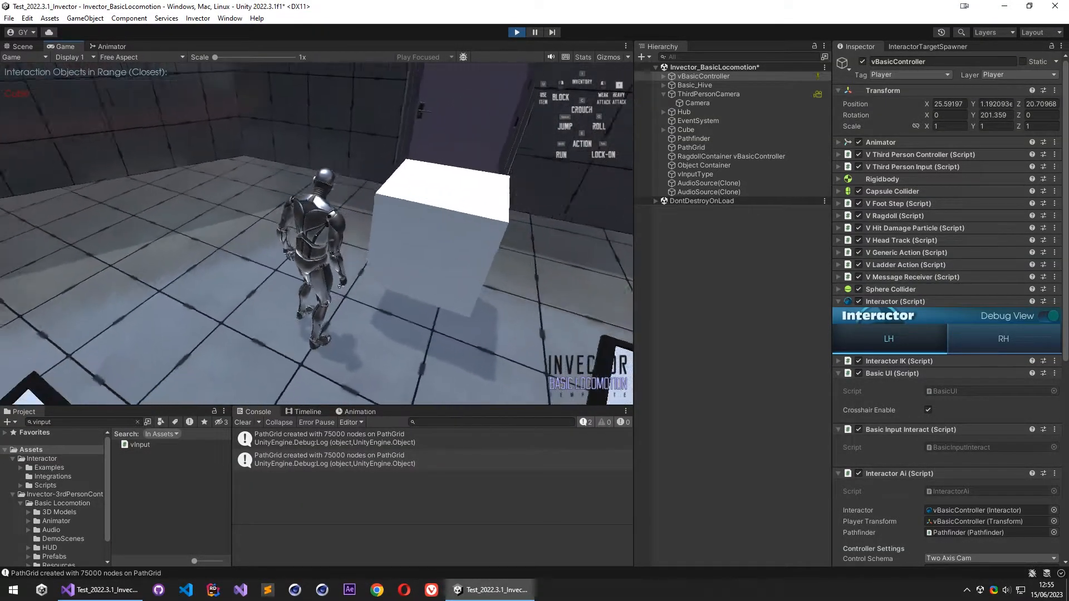
{"action": "key", "text": "Escape"}
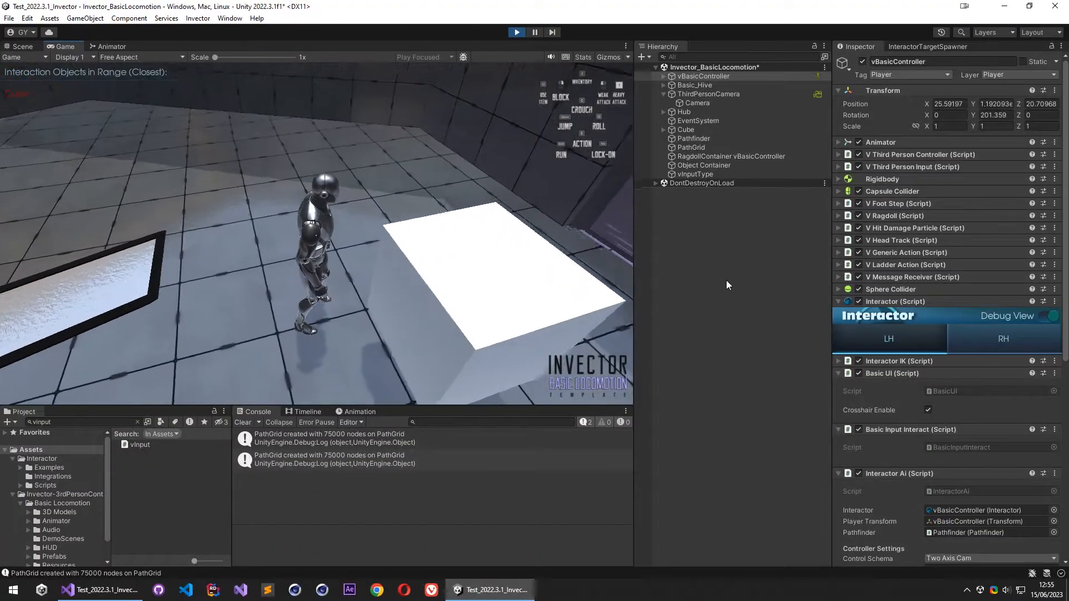
- Examine the generated path and the blocked grid nodes around the obstacles in the Scene view during play mode
{"action": "left_click", "coordinate": [727, 282]}
{"action": "left_click", "coordinate": [26, 45]}
{"action": "right_click_drag", "start_coordinate": [274, 220], "coordinate": [583, 354]}
{"action": "key", "text": "s"}
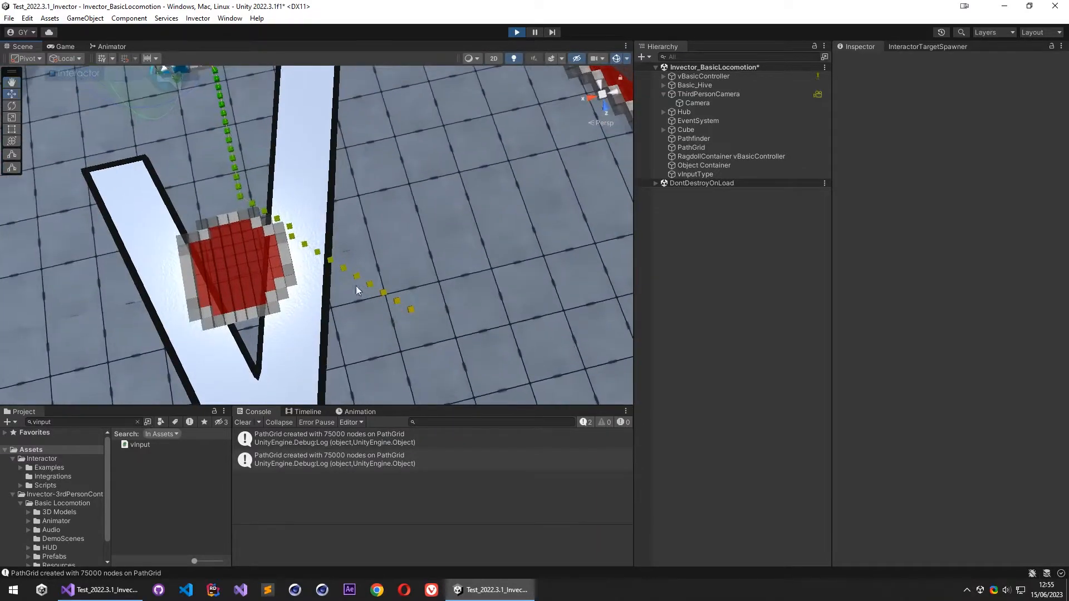
{"action": "right_click_drag", "start_coordinate": [358, 287], "coordinate": [282, 197]}
{"action": "right_click_drag", "start_coordinate": [406, 146], "coordinate": [389, 106]}
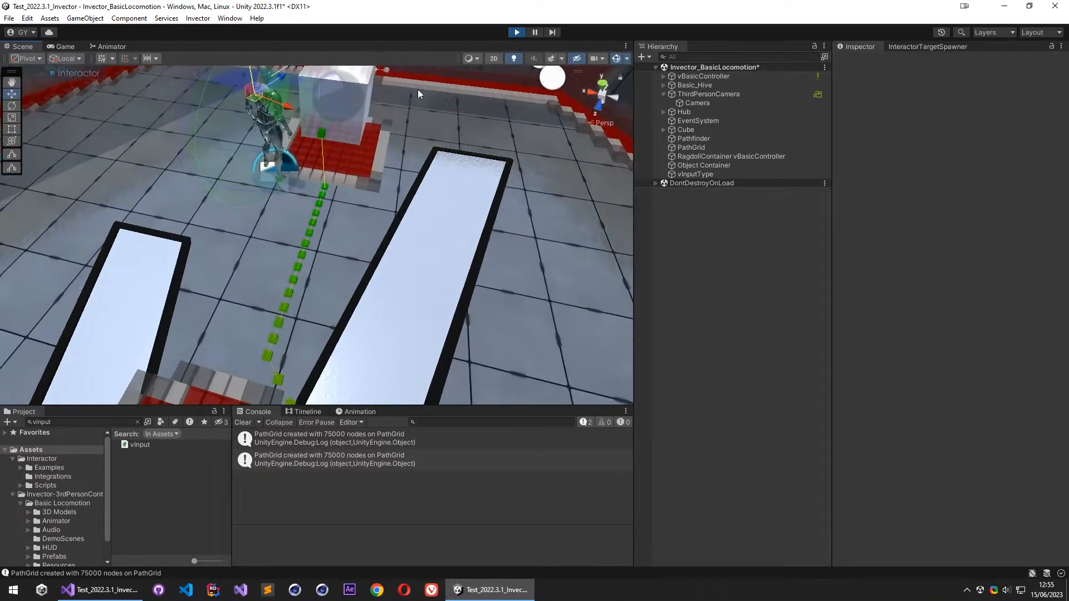
{"action": "right_click_drag", "start_coordinate": [404, 146], "coordinate": [375, 219]}
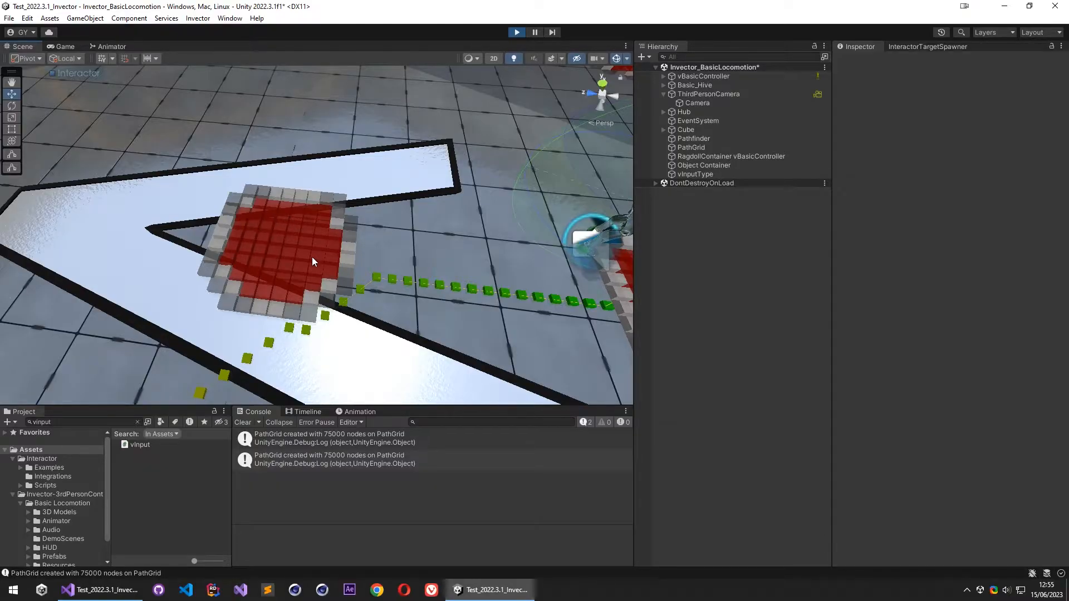
- Stop play mode after viewing the path around the obstacles, and bring the character into view in the Scene
{"action": "right_click_drag", "start_coordinate": [312, 257], "coordinate": [523, 61]}
{"action": "left_click", "coordinate": [517, 32]}
{"action": "right_click_drag", "start_coordinate": [398, 204], "coordinate": [173, 200]}
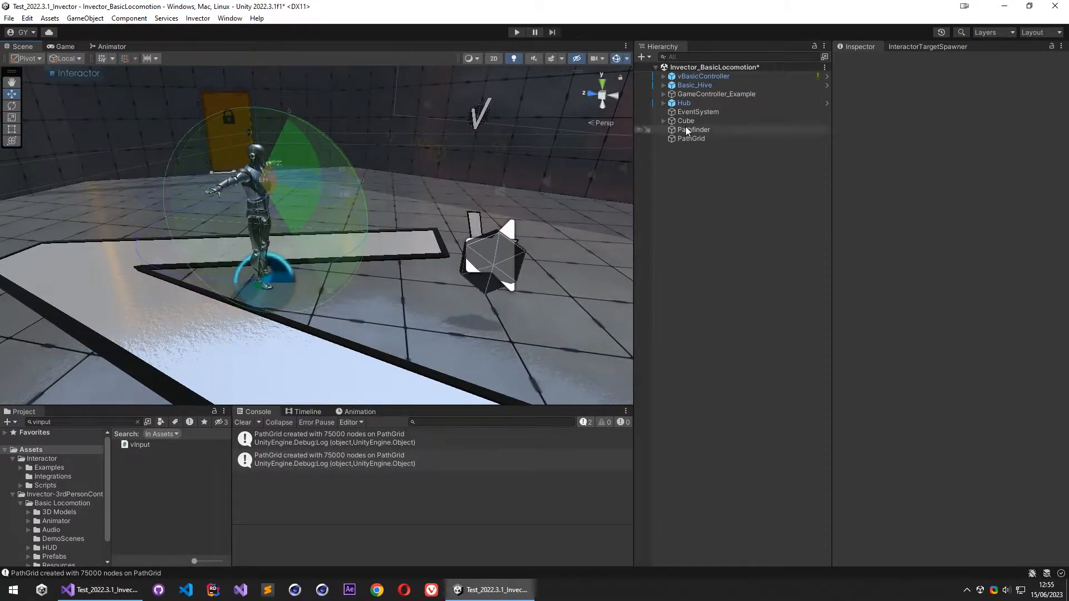
- Inspect the body colliders of vBasicController and its V Head Track component
{"action": "left_click", "coordinate": [706, 76]}
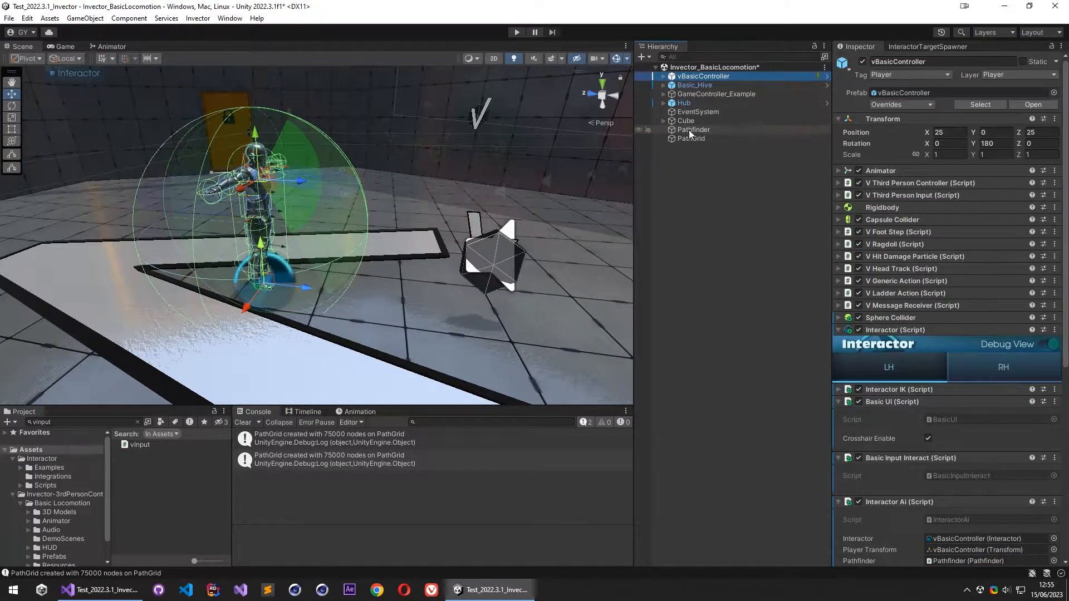
{"action": "left_click_drag", "start_coordinate": [329, 162], "coordinate": [264, 151], "text": "alt"}
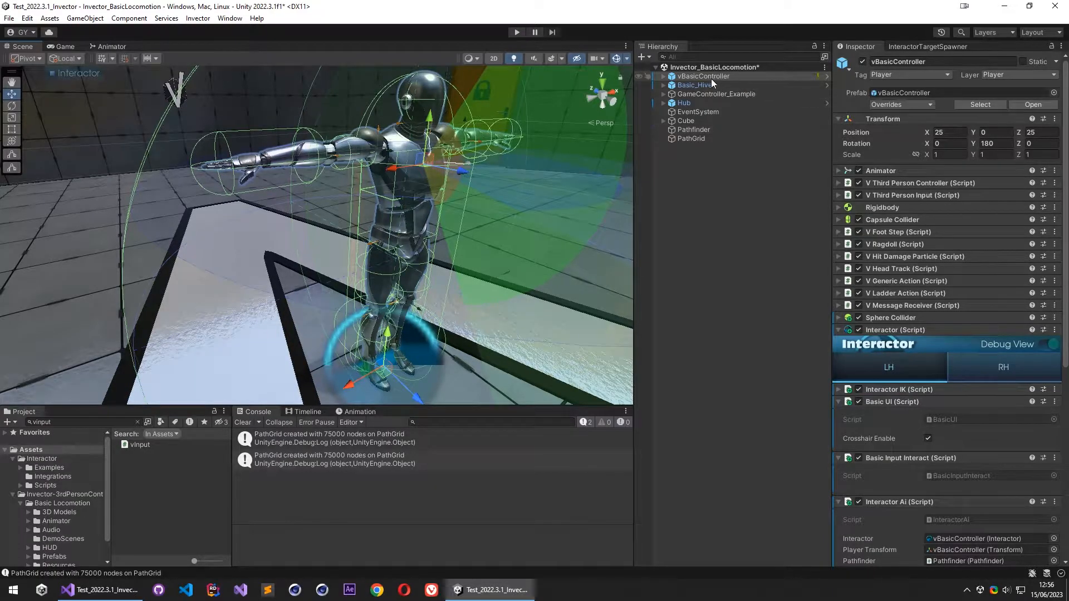
{"action": "left_click_drag", "start_coordinate": [484, 160], "coordinate": [460, 137], "text": "alt"}
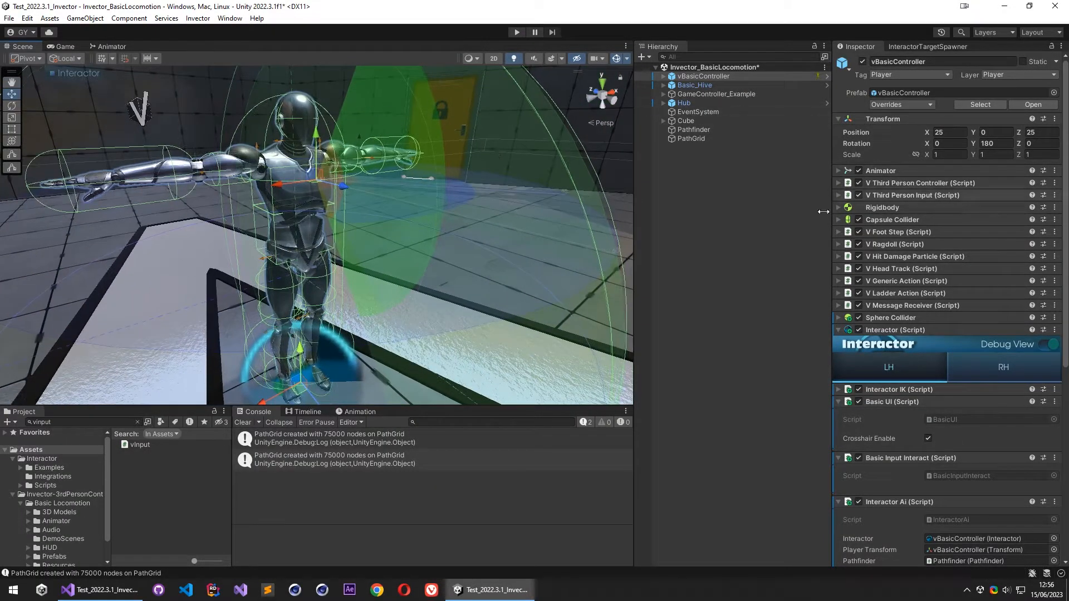
{"action": "left_click", "coordinate": [904, 269]}
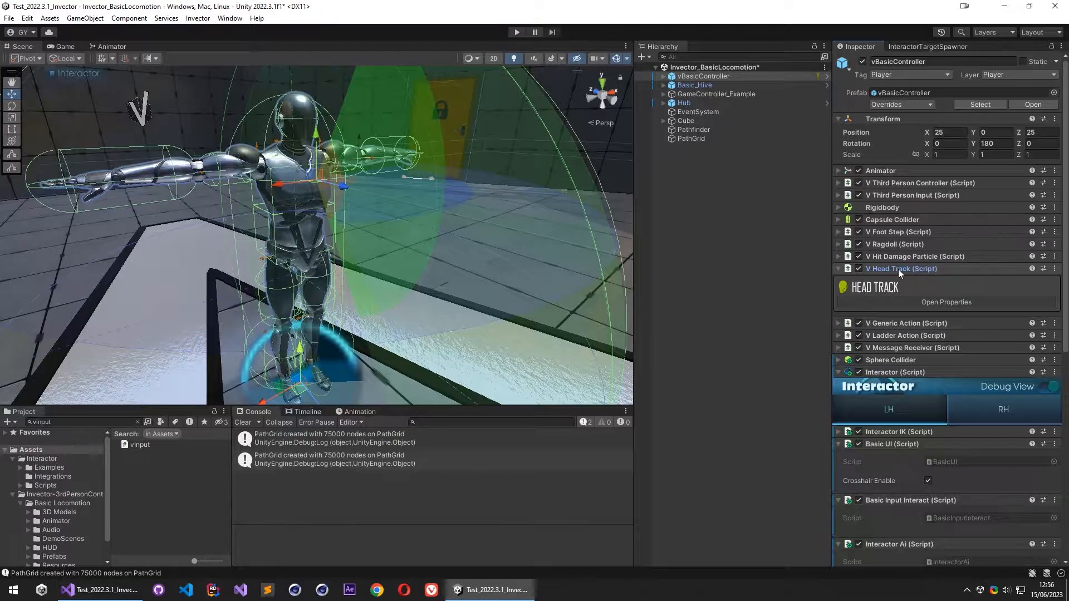
{"action": "left_click", "coordinate": [898, 269]}
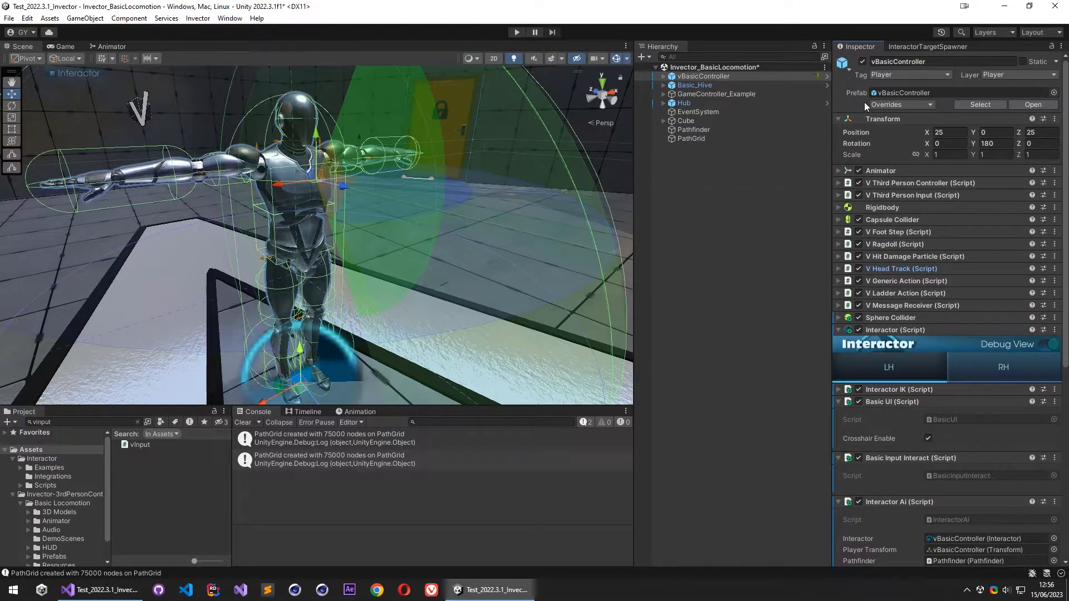
{"action": "middle_click_drag", "start_coordinate": [400, 215], "coordinate": [418, 179]}
{"action": "scroll", "coordinate": [383, 190], "scroll_direction": "down", "scroll_amount": 4}
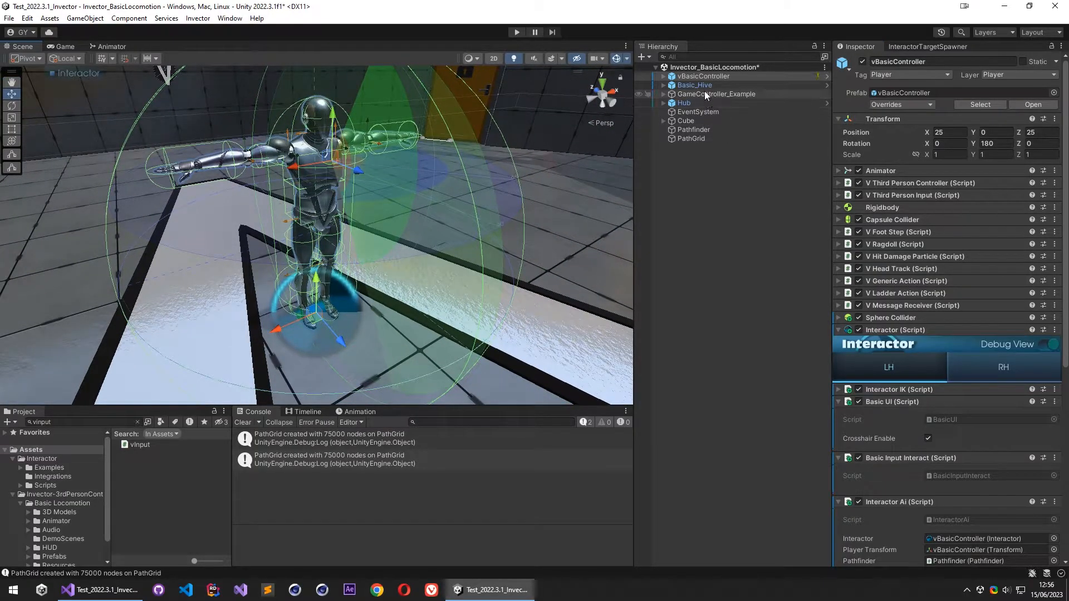
- Add the HeadTrack and BodyPart layers to the PathGrid's Ignore Mask, keeping Player and IgnoreMask
{"action": "left_click", "coordinate": [705, 138]}
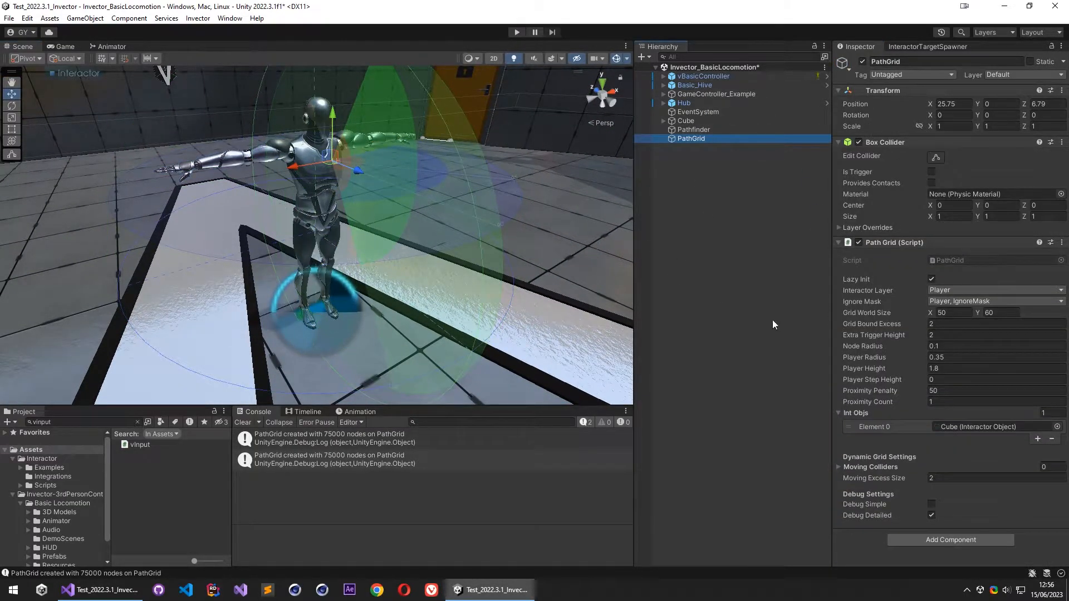
{"action": "left_click", "coordinate": [952, 301]}
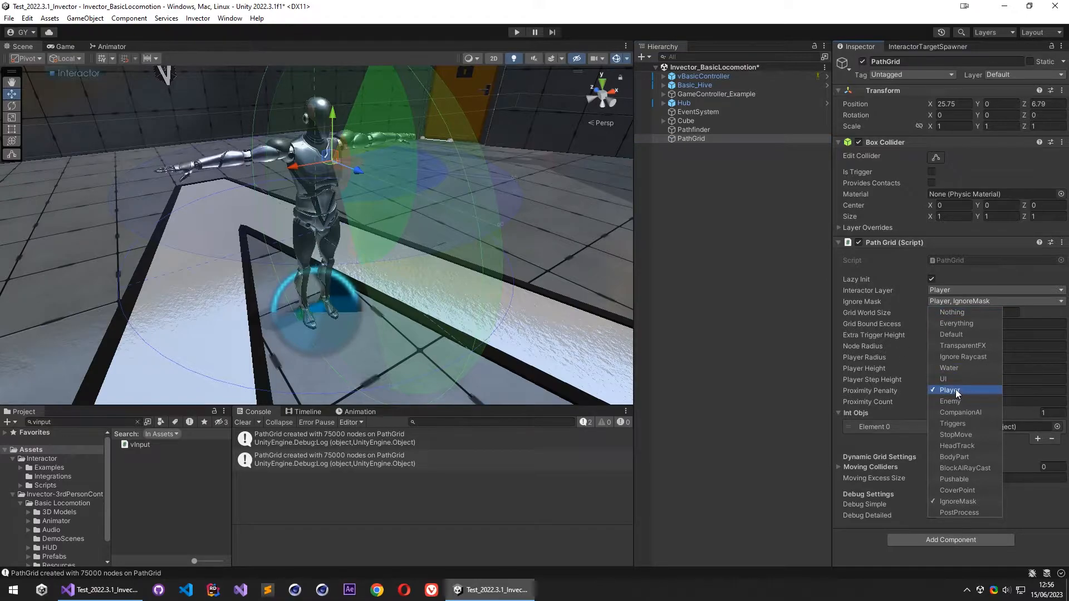
{"action": "left_click", "coordinate": [959, 446]}
{"action": "left_click", "coordinate": [960, 456]}
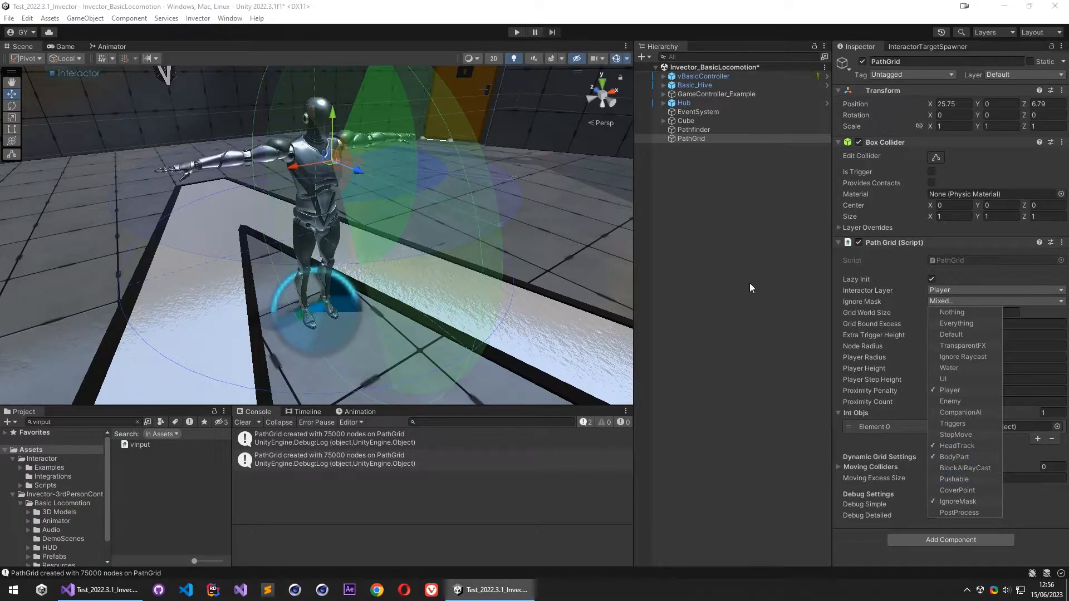
{"action": "left_click", "coordinate": [750, 241]}
- In vBasicController's Interactor Ai, set Speed to 0.5, Turn Speed to 20, Slowdown On Turns to 0.75 and Slowdown Angle Limit to 15
{"action": "right_click_drag", "start_coordinate": [270, 311], "coordinate": [348, 223]}
{"action": "key", "text": "s"}
{"action": "key", "text": "w"}
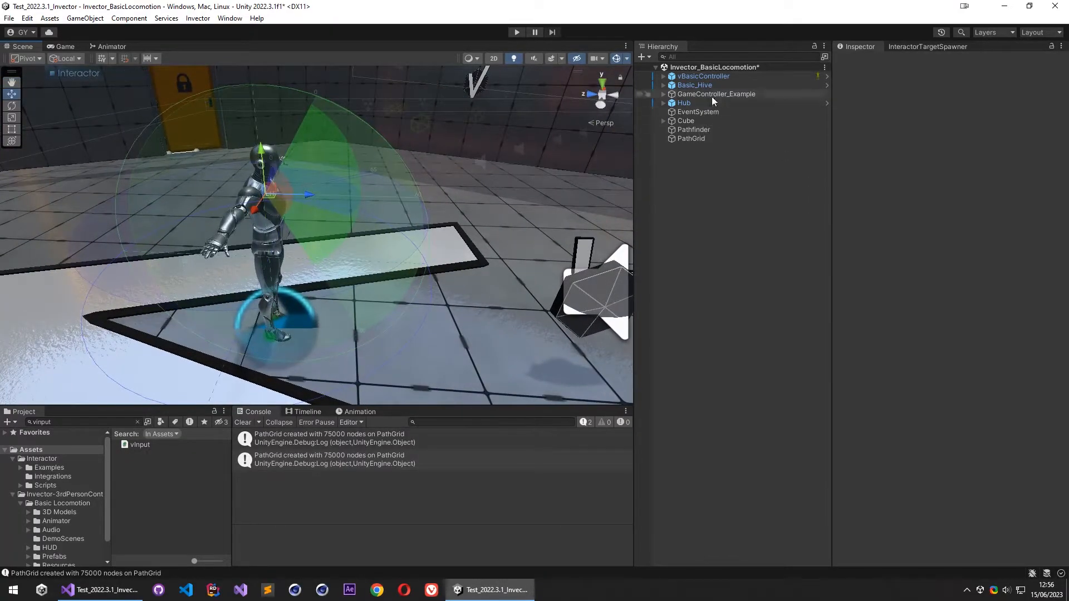
{"action": "left_click", "coordinate": [710, 78]}
{"action": "scroll", "coordinate": [891, 362], "scroll_direction": "down", "scroll_amount": 10}
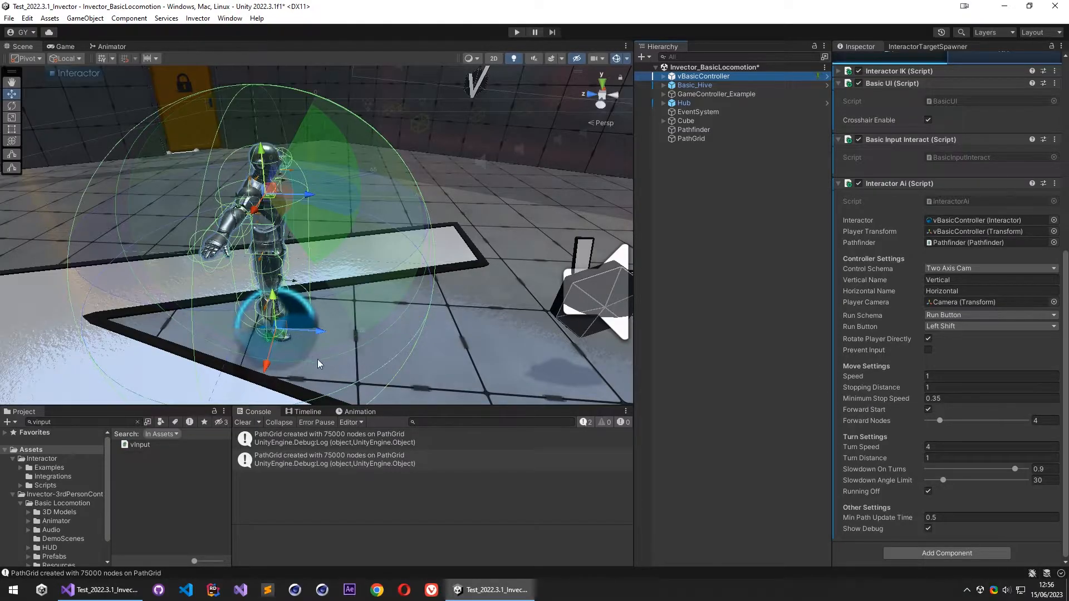
{"action": "left_click", "coordinate": [932, 378]}
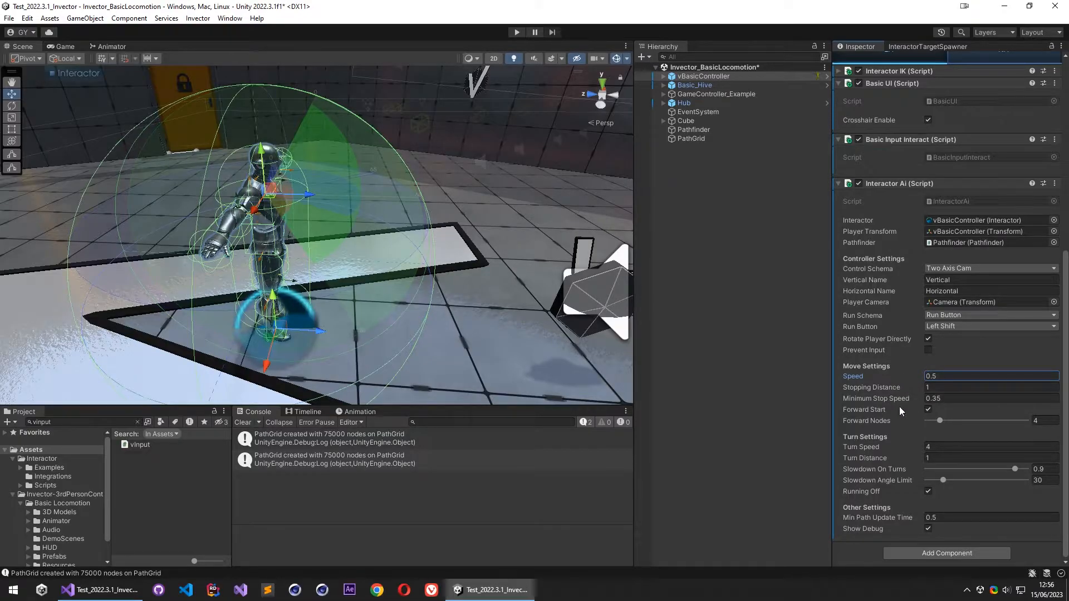
{"action": "left_click", "coordinate": [952, 447]}
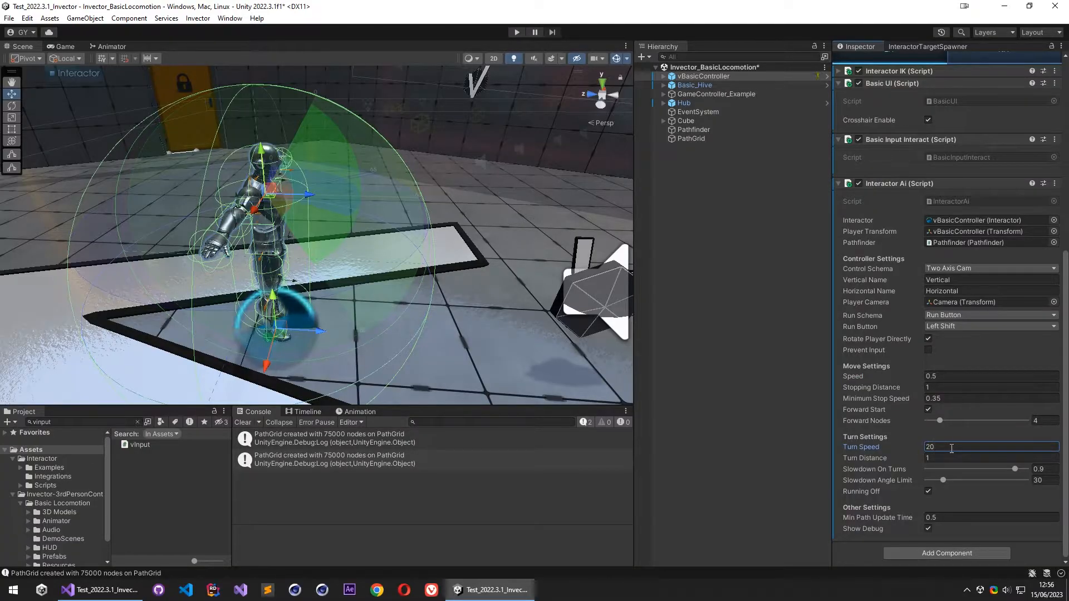
{"action": "left_click", "coordinate": [1046, 469]}
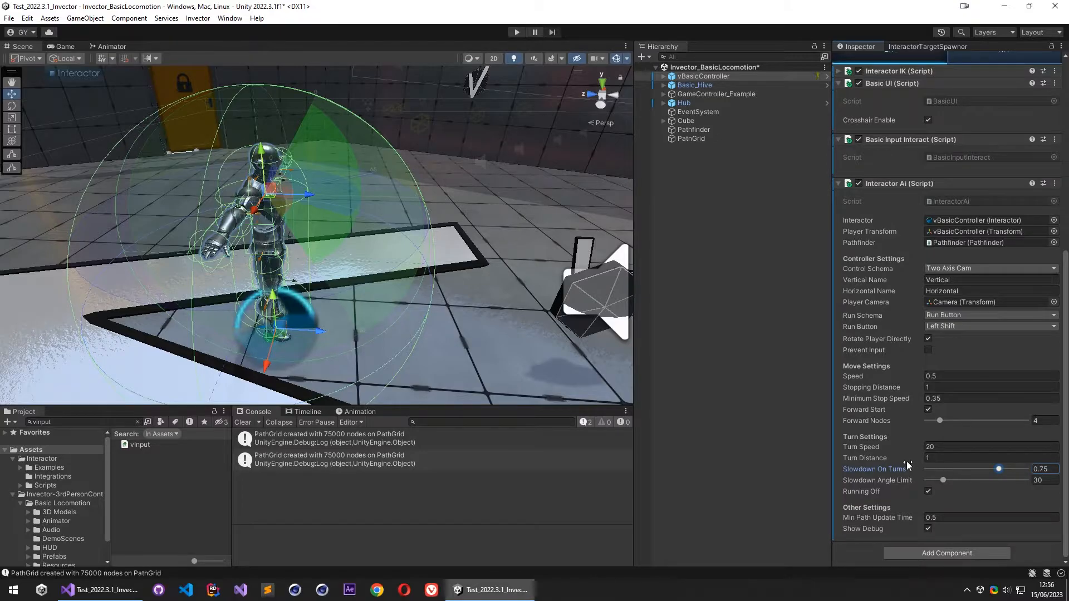
{"action": "left_click", "coordinate": [1052, 480]}
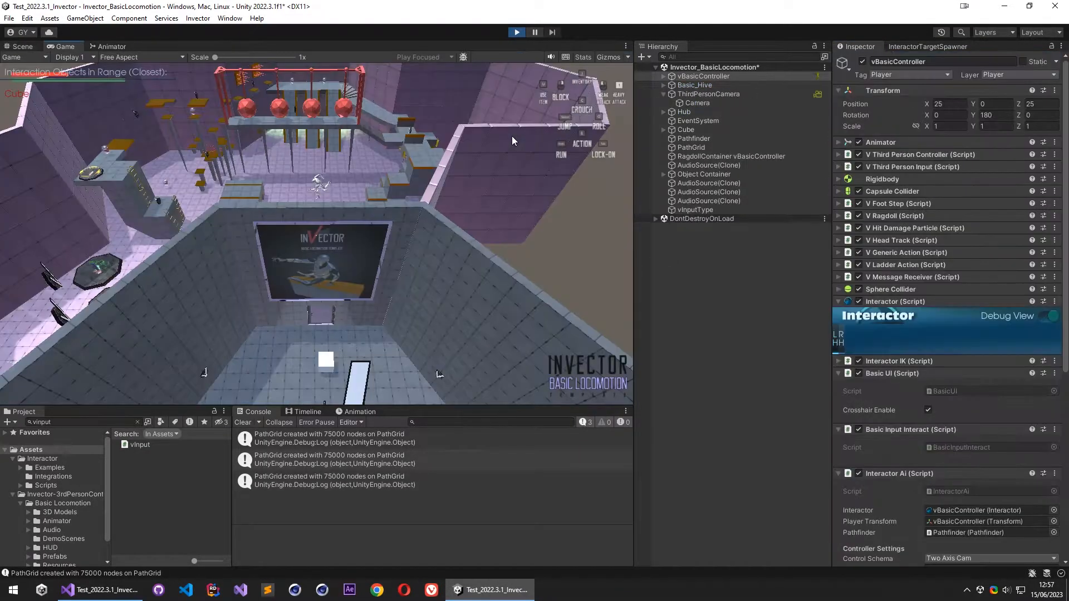
- Run the scene, move the character around and have it approach the white cube to test the new settings, and stop play mode
{"action": "left_click", "coordinate": [513, 136]}
{"action": "key", "text": "w"}
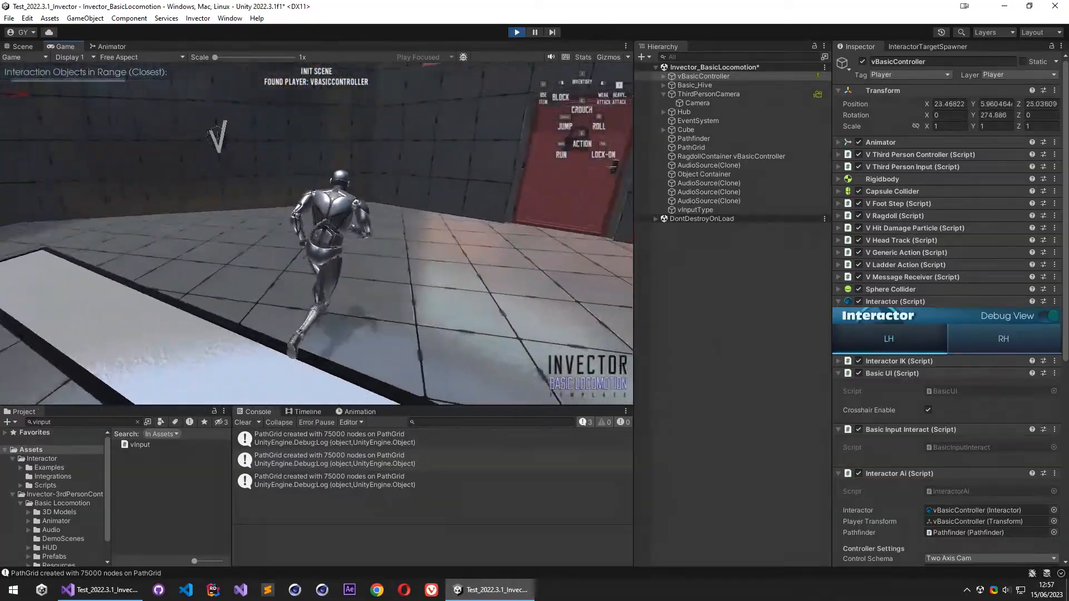
{"action": "key", "text": "a"}
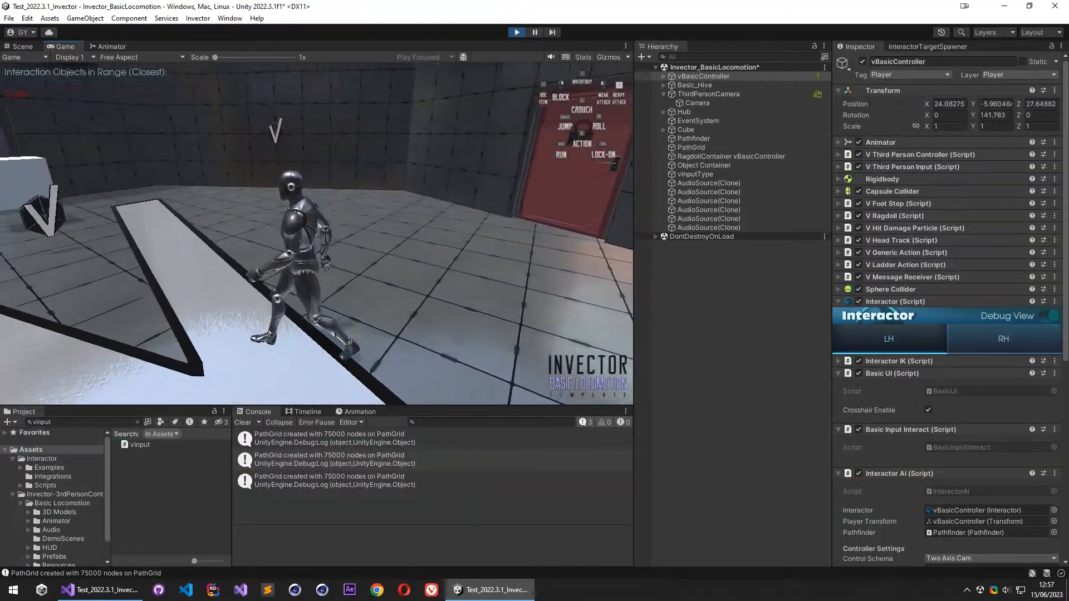
{"action": "key", "text": "w"}
{"action": "key", "text": "w"}
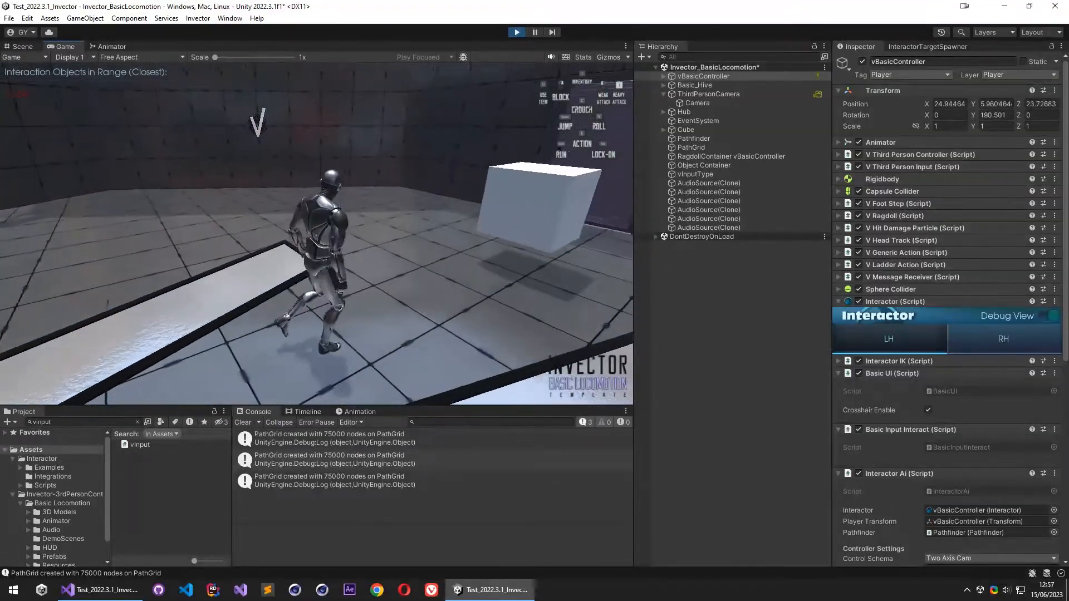
{"action": "key", "text": "w"}
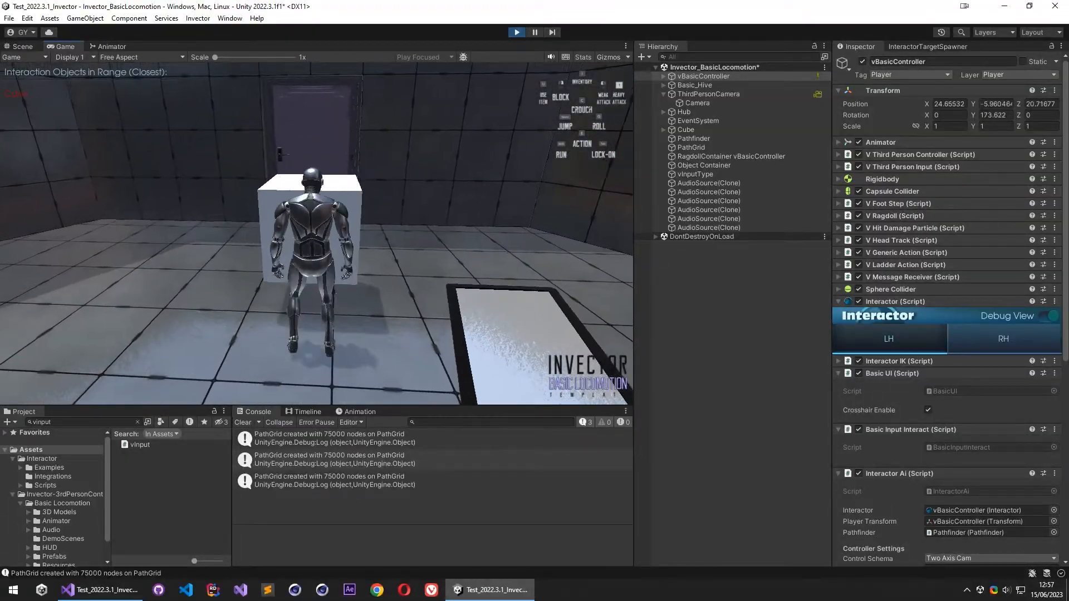
{"action": "key", "text": "Escape"}
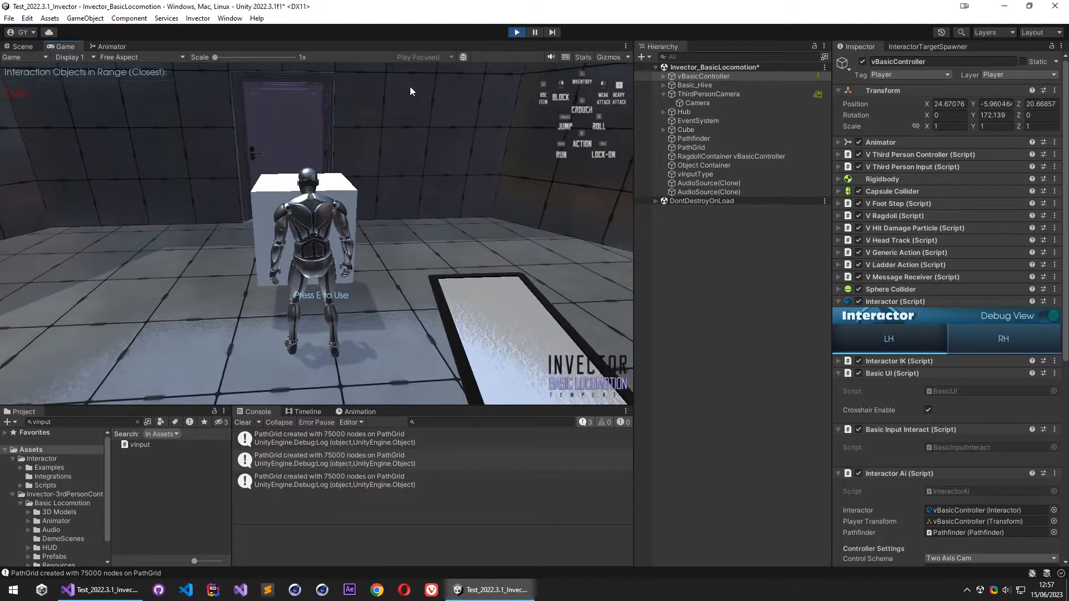
{"action": "left_click", "coordinate": [516, 33]}
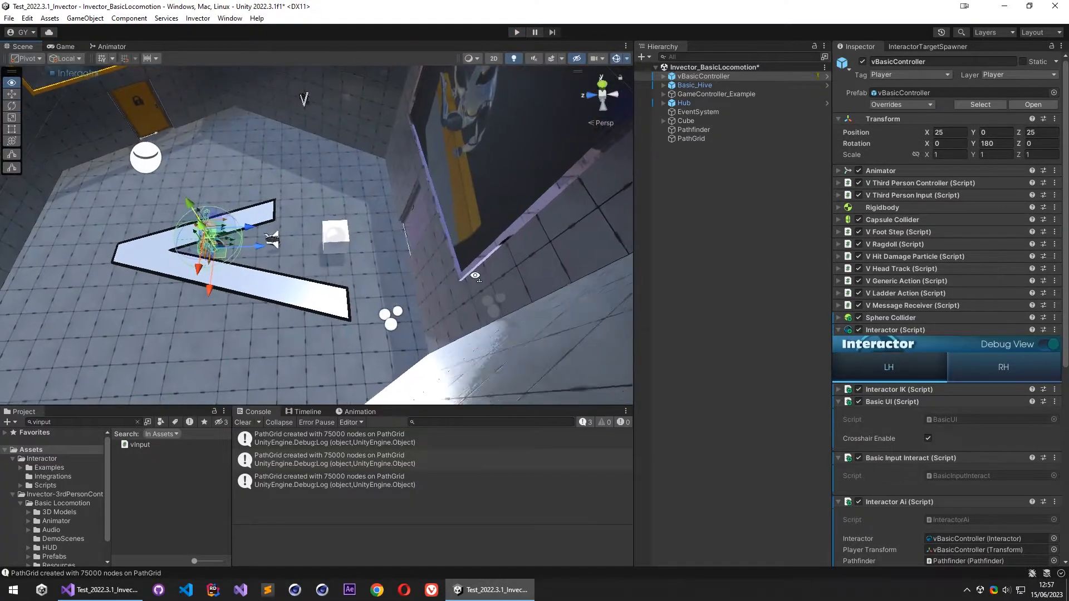
- Move the Cube outside the starting room to about X 44.35, Y 1, Z -5.23, and run the scene
{"action": "left_click", "coordinate": [702, 121]}
{"action": "right_click_drag", "start_coordinate": [301, 234], "coordinate": [273, 278]}
{"action": "key", "text": "s"}
{"action": "key", "text": "w"}
{"action": "left_click_drag", "start_coordinate": [454, 101], "coordinate": [460, 98]}
{"action": "right_click_drag", "start_coordinate": [351, 220], "coordinate": [549, 48]}
{"action": "key", "text": "a"}
{"action": "key", "text": "w"}
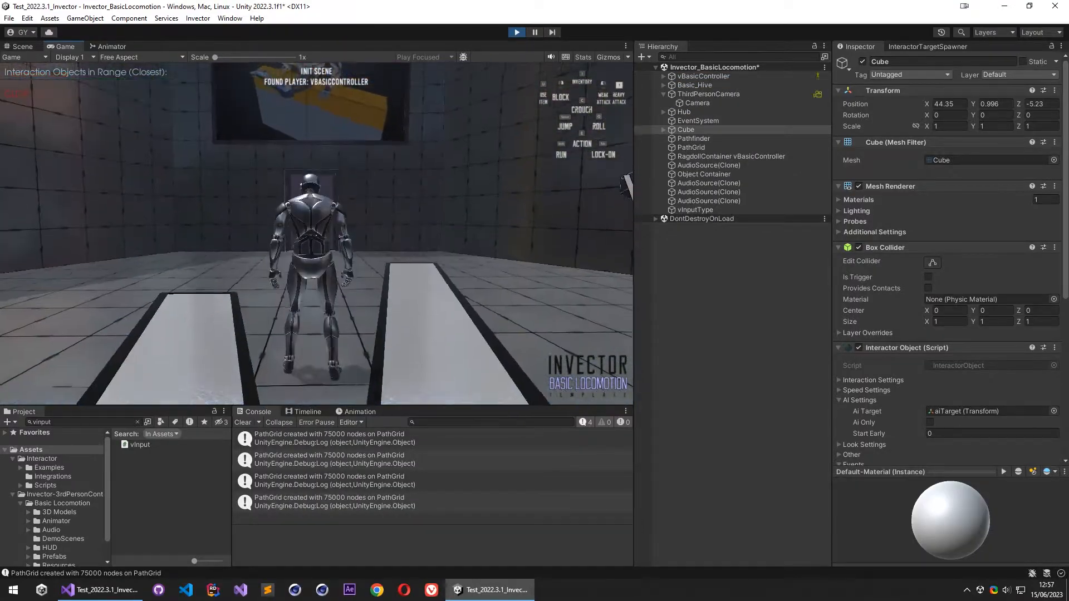
- Place the Scene view beside the Game view and frame the whole path grid from above
{"action": "left_click", "coordinate": [25, 46]}
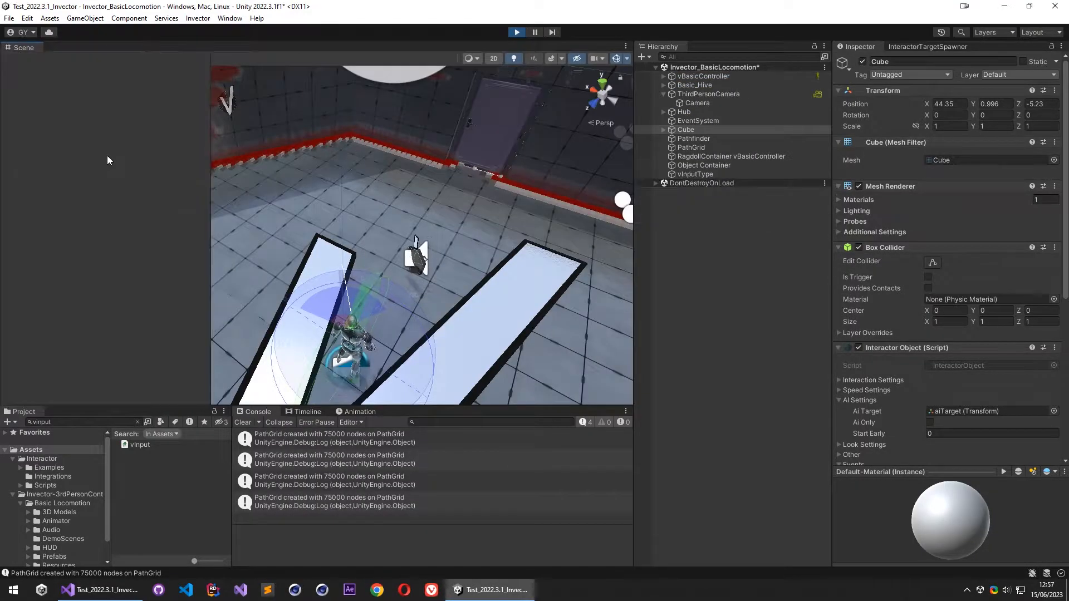
{"action": "left_click_drag", "start_coordinate": [107, 157], "coordinate": [109, 158]}
{"action": "left_click_drag", "start_coordinate": [212, 219], "coordinate": [271, 212]}
{"action": "right_click_drag", "start_coordinate": [176, 159], "coordinate": [1057, 288]}
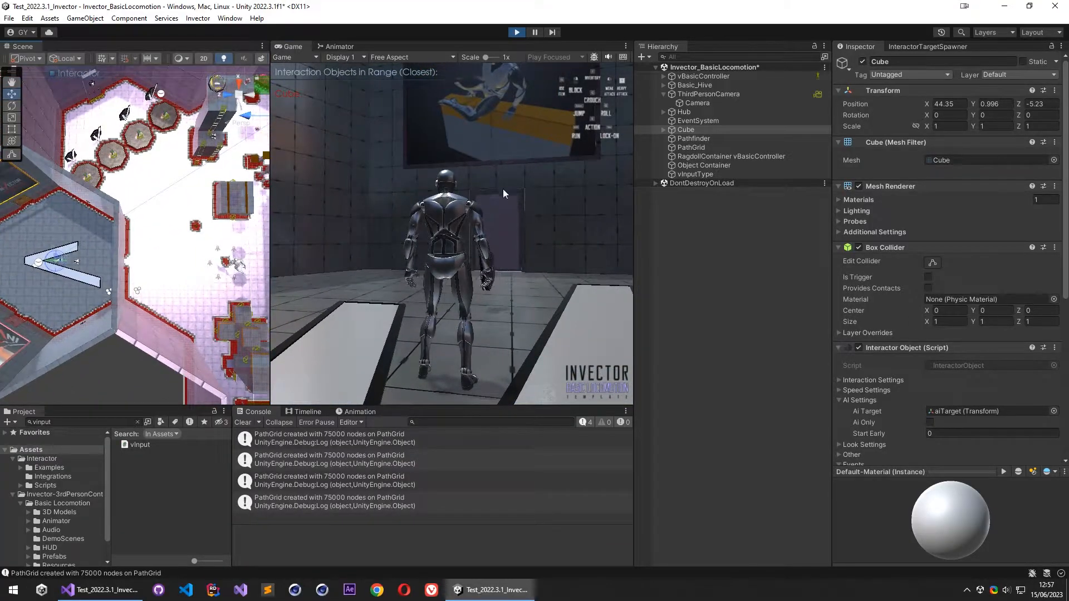
- Send the character along the path toward the distant Cube and show vBasicController's Interactor Ai settings during play mode
{"action": "left_click", "coordinate": [507, 196]}
{"action": "key", "text": "w"}
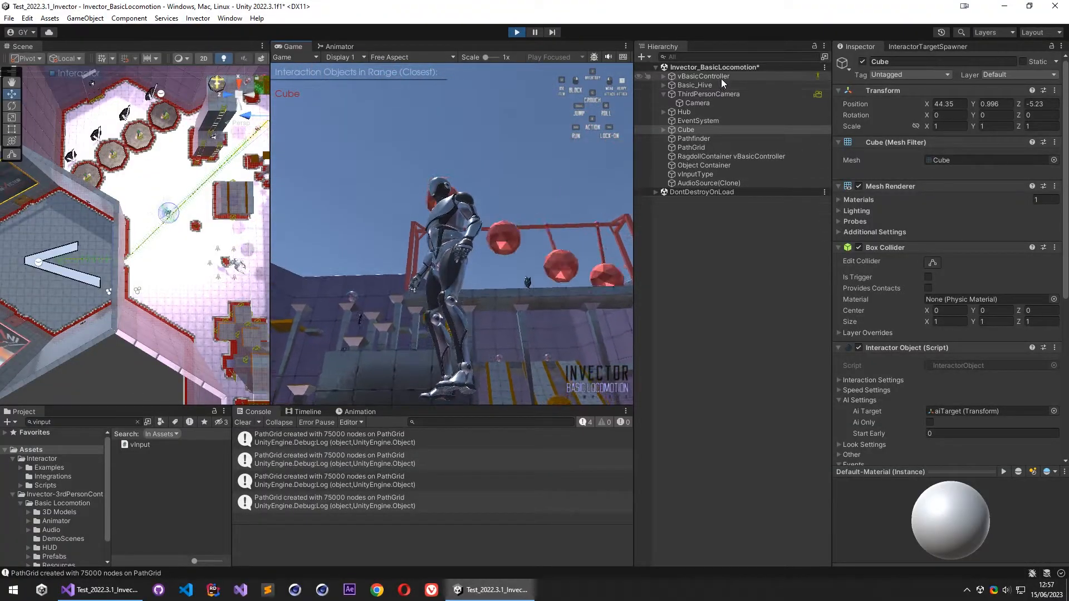
{"action": "left_click", "coordinate": [721, 78]}
{"action": "scroll", "coordinate": [938, 390], "scroll_direction": "down", "scroll_amount": 15}
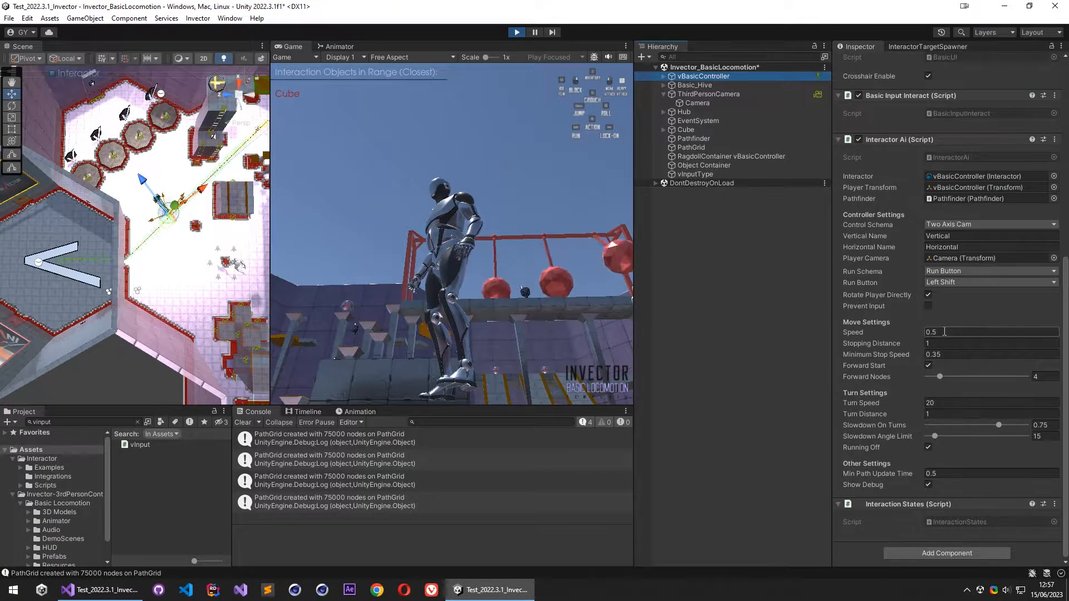
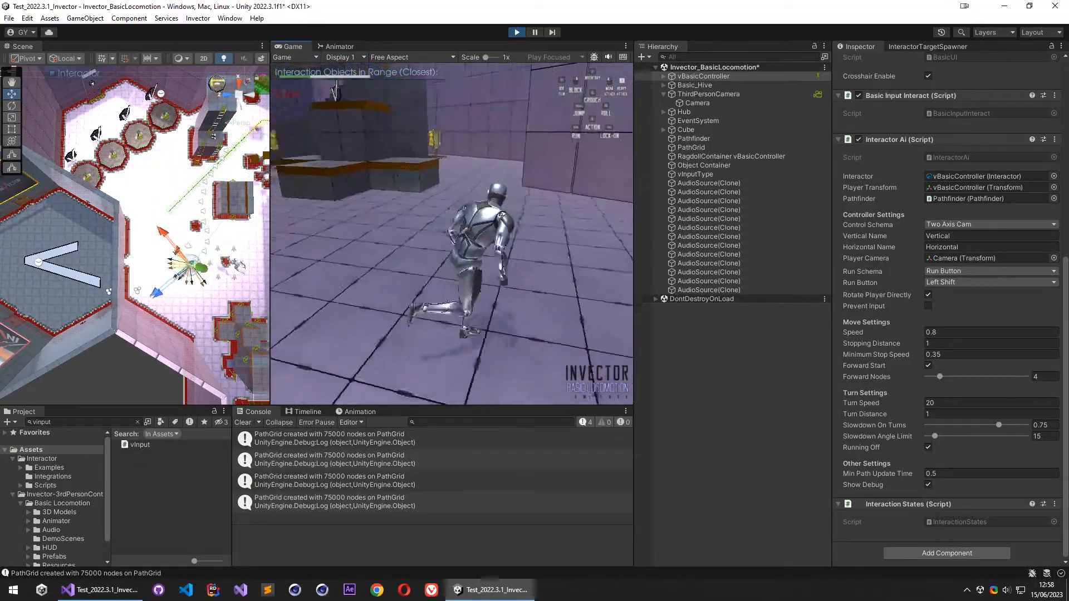
- Select the Cube during play mode and move it across the path grid to the far area near the green-and-red platform
{"action": "right_click_drag", "start_coordinate": [173, 209], "coordinate": [442, 175]}
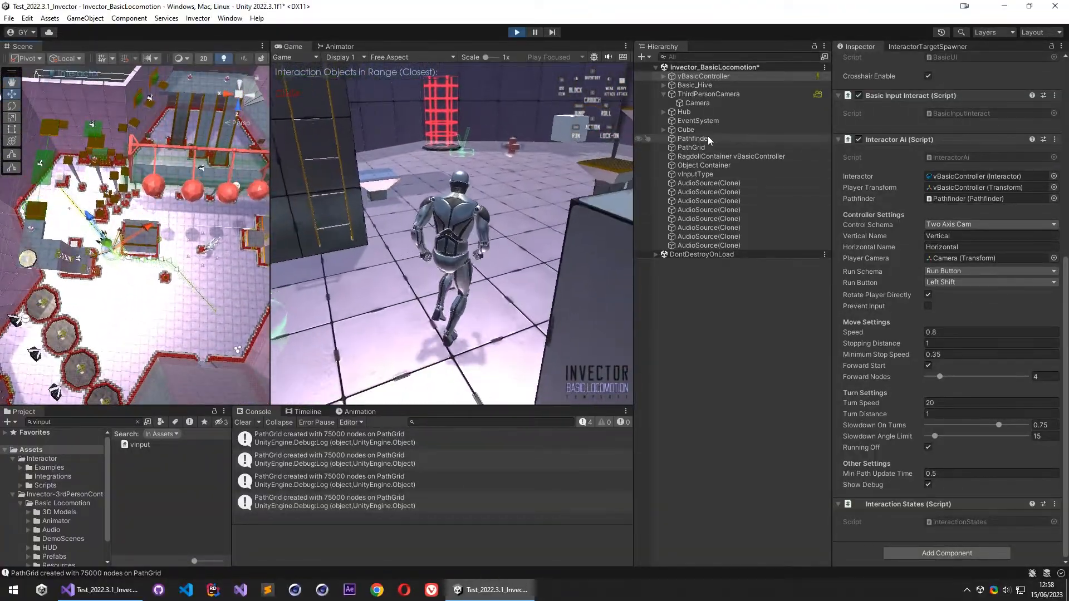
{"action": "left_click", "coordinate": [691, 130]}
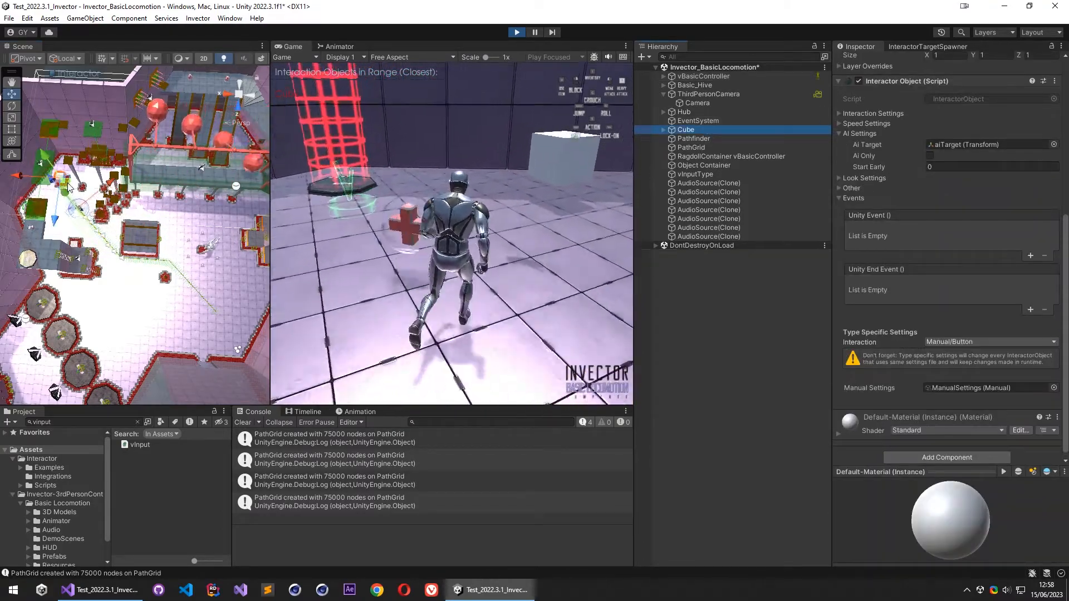
{"action": "left_click_drag", "start_coordinate": [63, 207], "coordinate": [234, 274]}
{"action": "key", "text": "d"}
{"action": "right_click_drag", "start_coordinate": [235, 274], "coordinate": [193, 264]}
{"action": "left_click_drag", "start_coordinate": [110, 277], "coordinate": [254, 267]}
- Have the character travel to the relocated Cube and interact with it, and stop play mode
{"action": "left_click", "coordinate": [346, 258]}
{"action": "key", "text": "w"}
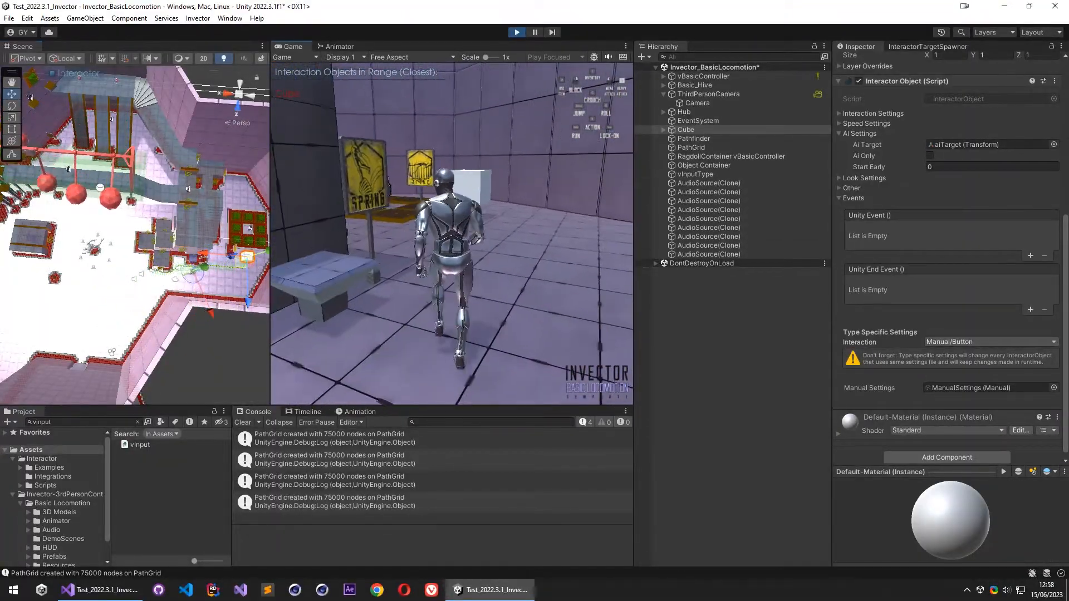
{"action": "key", "text": "w"}
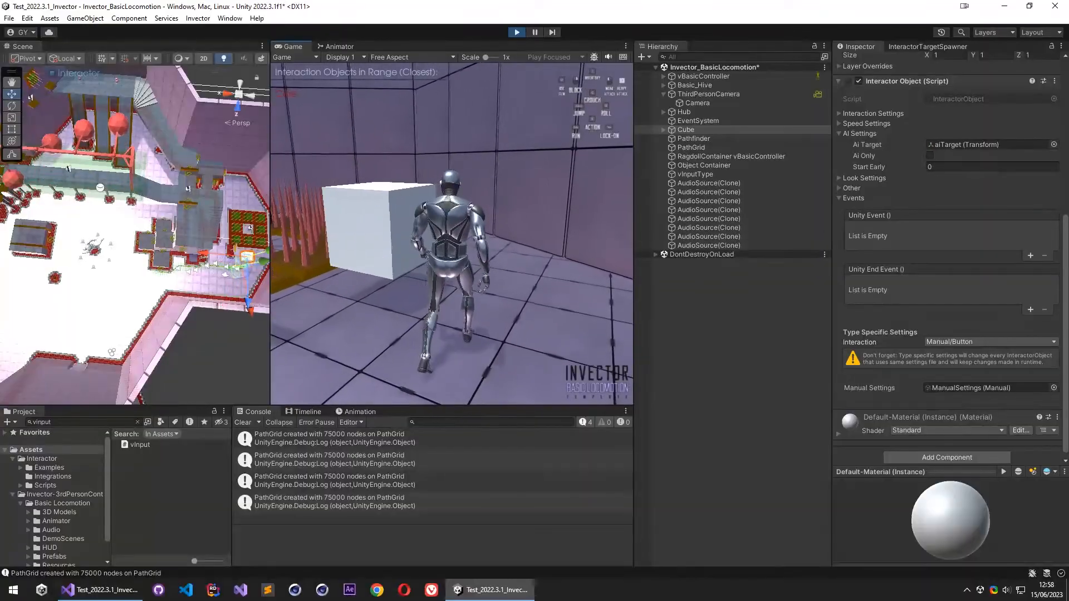
{"action": "key", "text": "a"}
{"action": "key", "text": "e"}
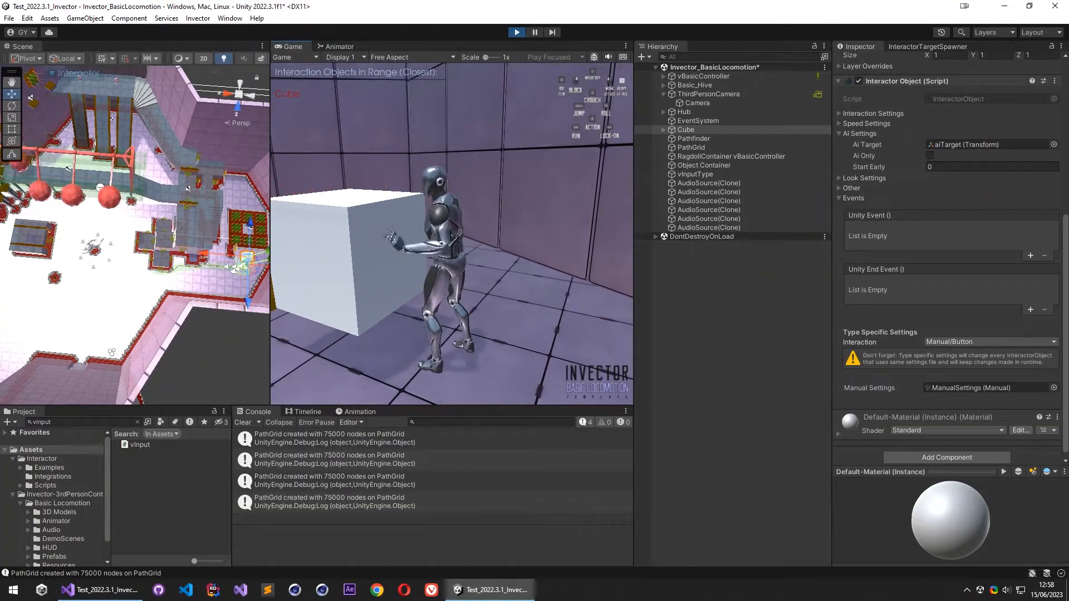
{"action": "key", "text": "Escape"}
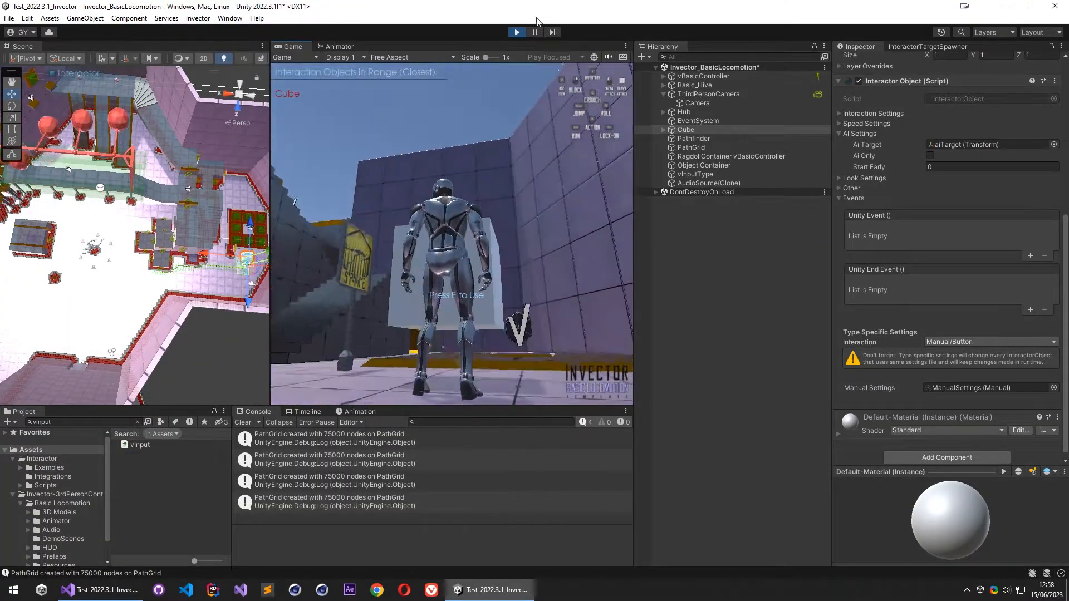
{"action": "left_click", "coordinate": [516, 32]}
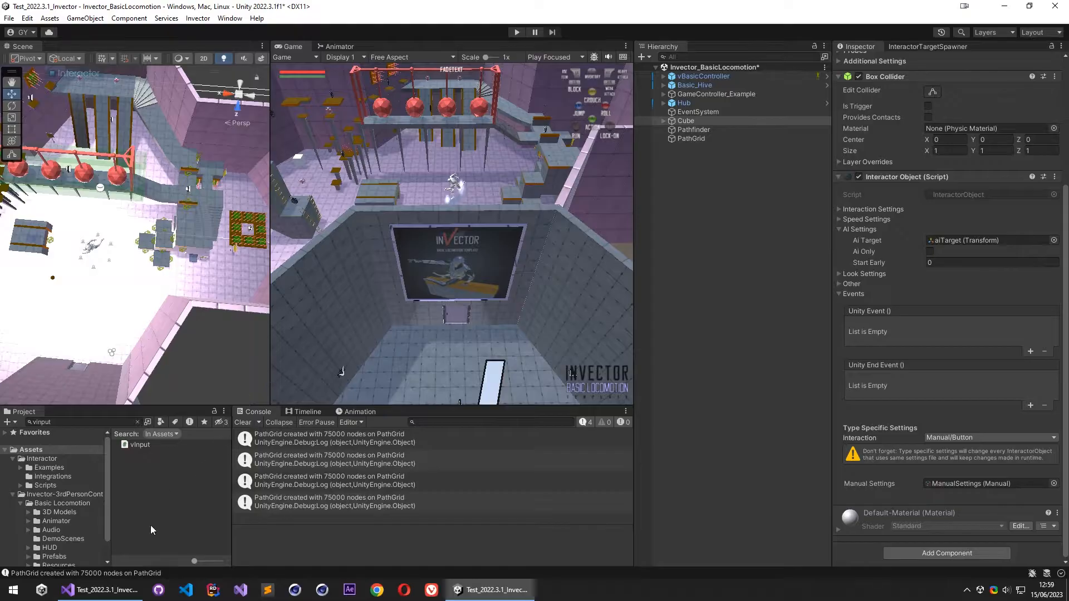
- Search the project assets for "vthirdpersonin" and open the vThirdPersonInput script in Visual Studio
{"action": "key", "text": "alt+Tab"}
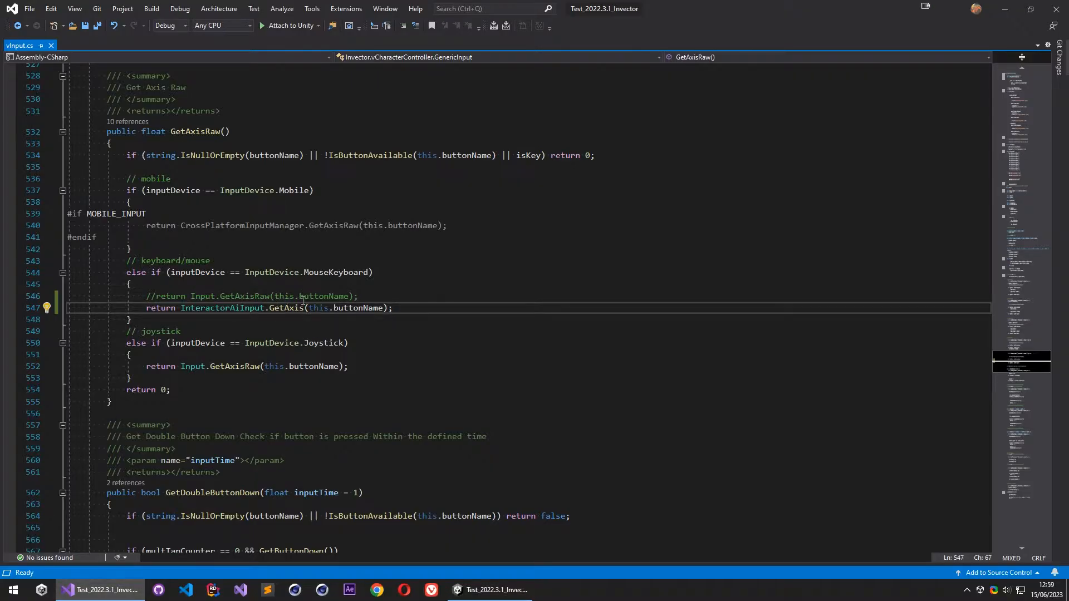
{"action": "left_click", "coordinate": [114, 589]}
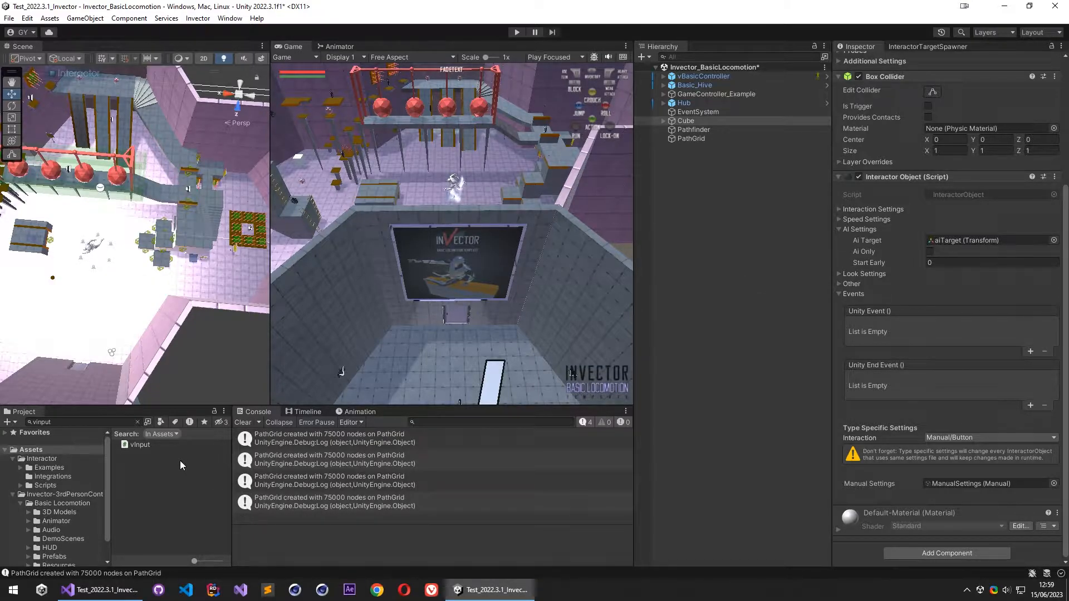
{"action": "left_click", "coordinate": [56, 422]}
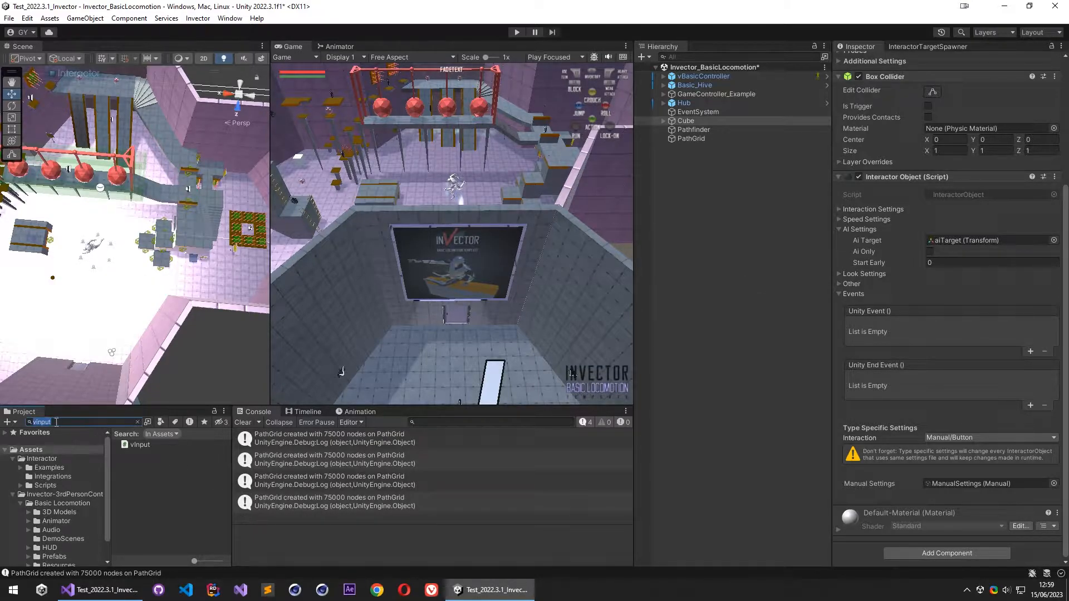
{"action": "left_click", "coordinate": [137, 422]}
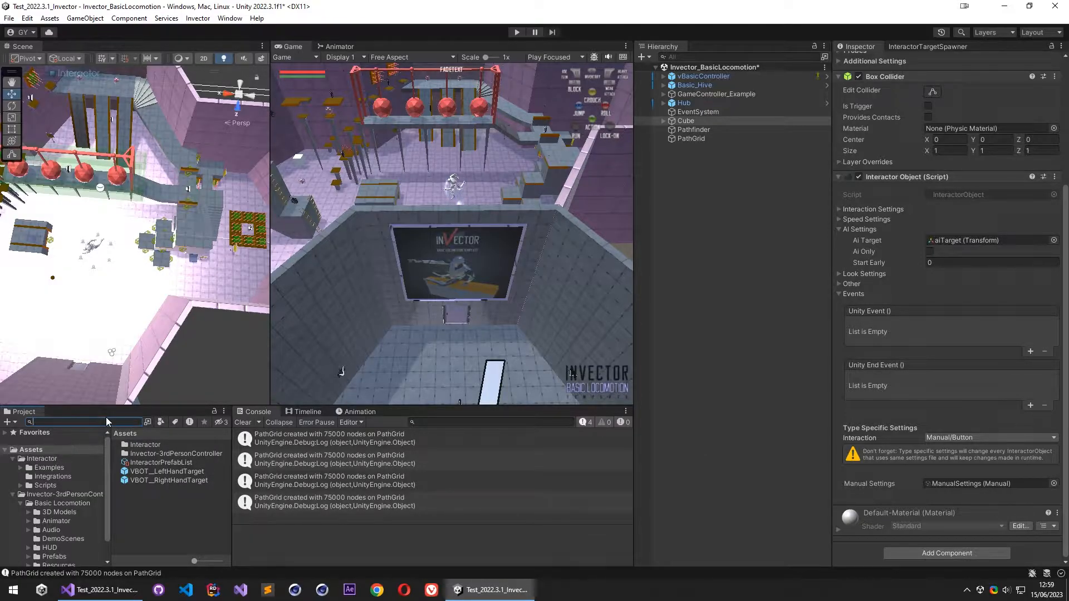
{"action": "type", "text": "vthirdpersonin"}
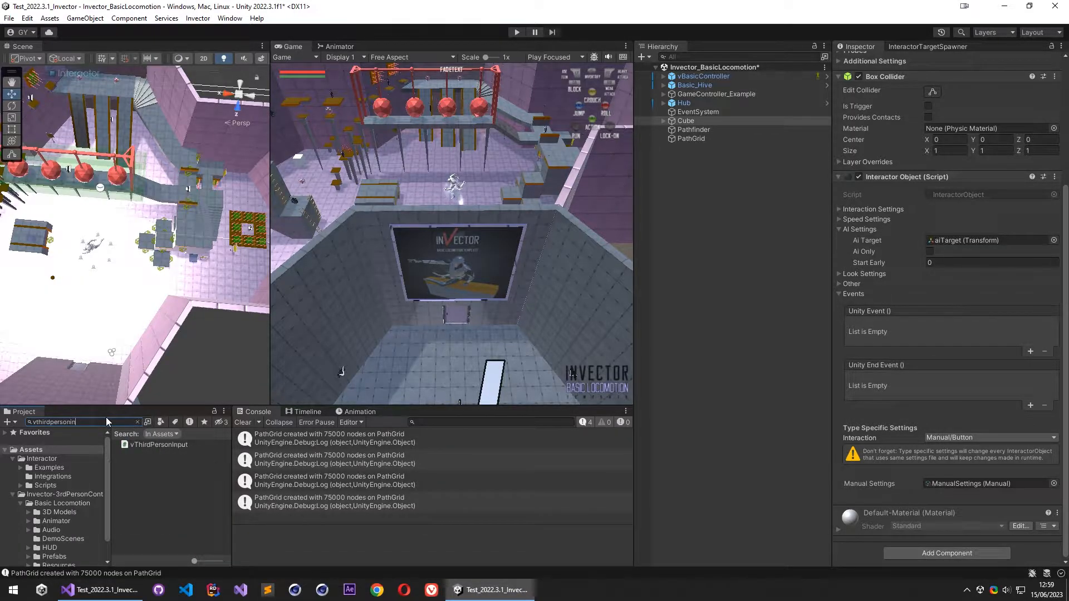
{"action": "double_click", "coordinate": [159, 445]}
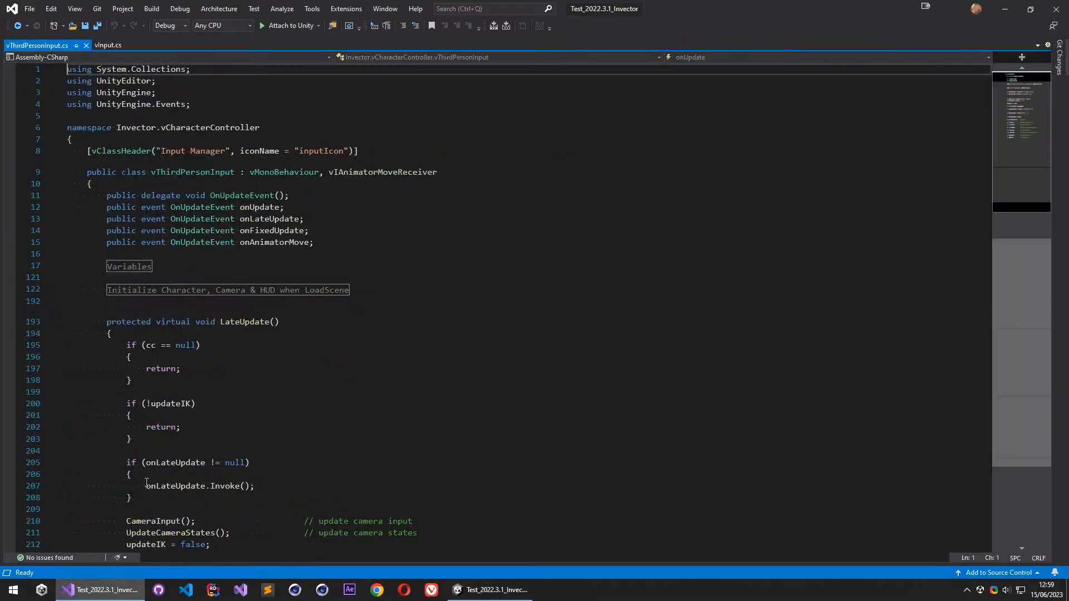
- Expand the Basic Locomotion Inputs region and examine the Sprint call inside the SprintInput method
{"action": "scroll", "coordinate": [390, 328], "scroll_direction": "down", "scroll_amount": 6}
{"action": "scroll", "coordinate": [372, 325], "scroll_direction": "up", "scroll_amount": 5}
{"action": "scroll", "coordinate": [334, 336], "scroll_direction": "down", "scroll_amount": 20}
{"action": "scroll", "coordinate": [329, 337], "scroll_direction": "up", "scroll_amount": 20}
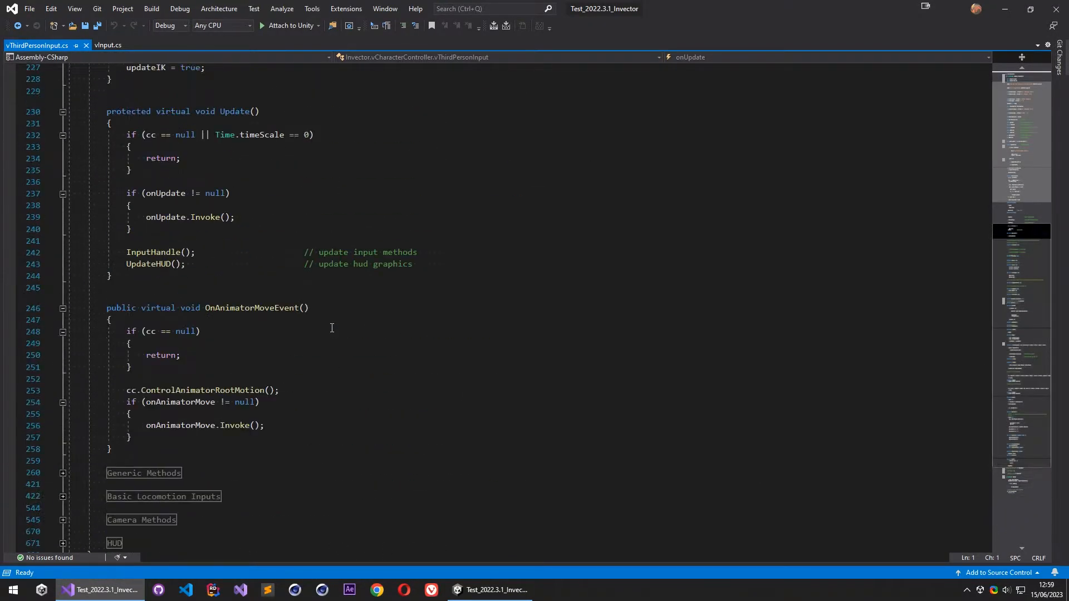
{"action": "scroll", "coordinate": [204, 354], "scroll_direction": "down", "scroll_amount": 5}
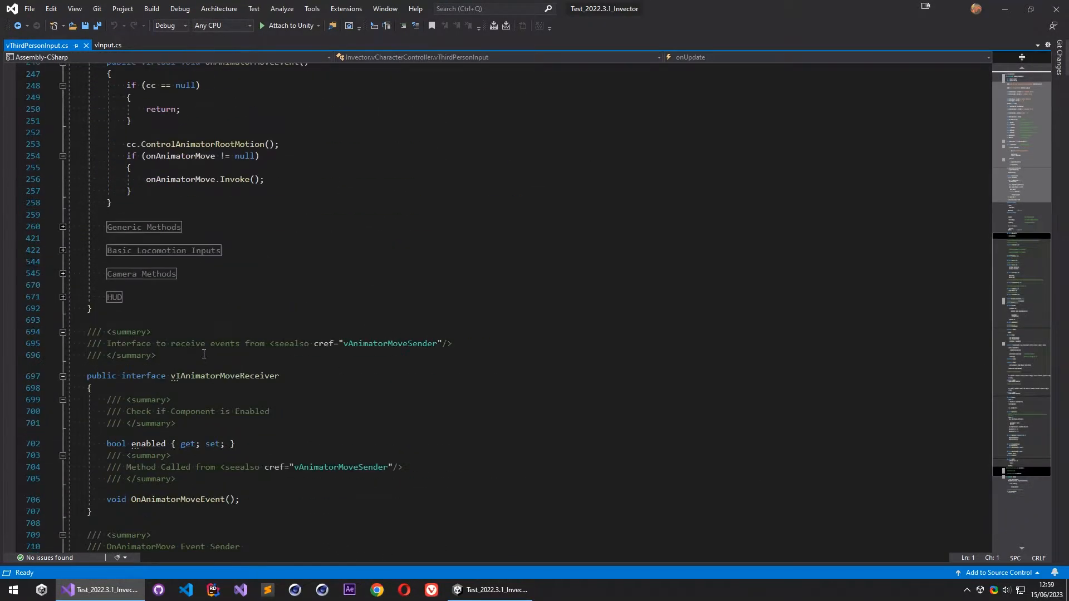
{"action": "left_click", "coordinate": [61, 251]}
{"action": "scroll", "coordinate": [234, 332], "scroll_direction": "down", "scroll_amount": 12}
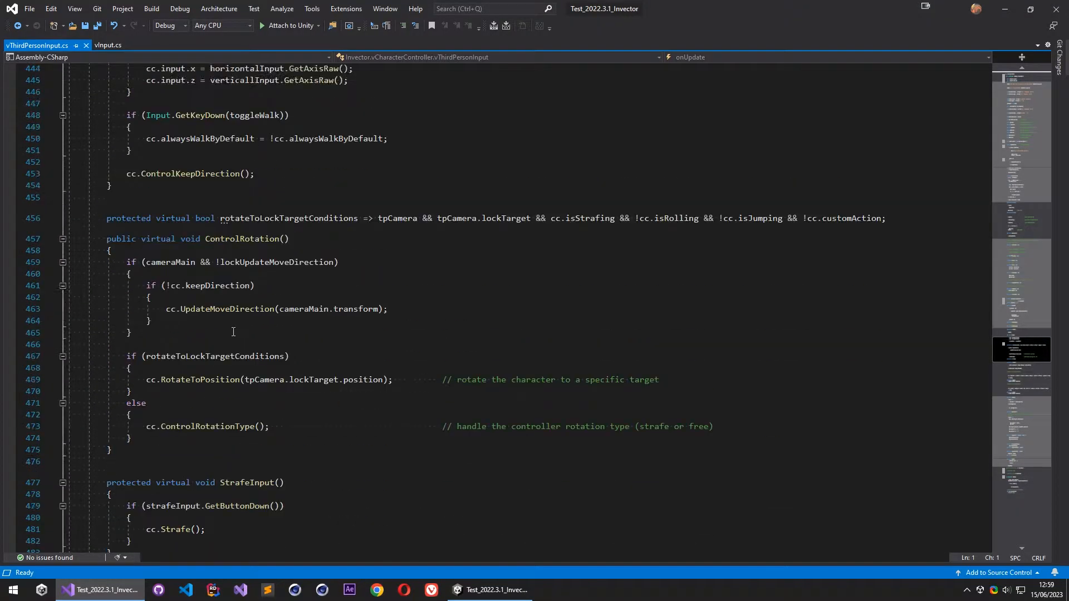
{"action": "scroll", "coordinate": [223, 345], "scroll_direction": "down", "scroll_amount": 8}
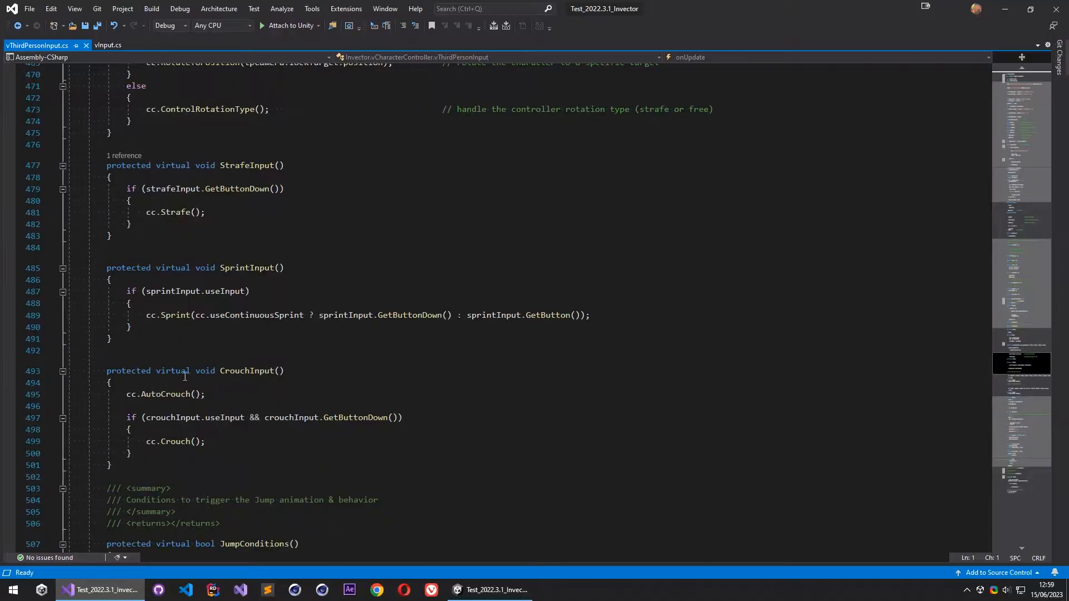
{"action": "left_click", "coordinate": [170, 316]}
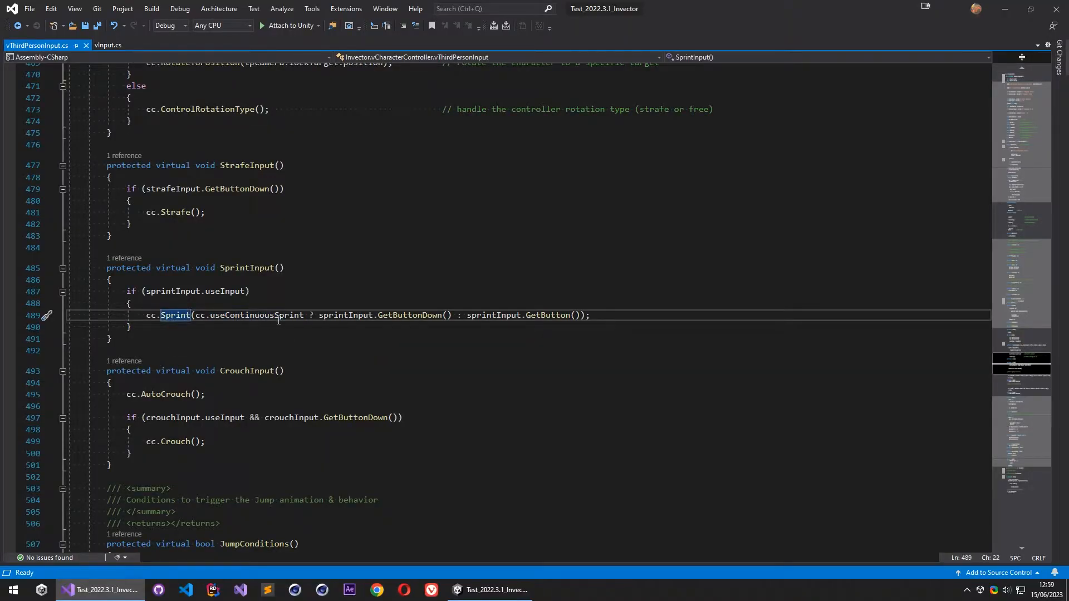
{"action": "left_click", "coordinate": [253, 316]}
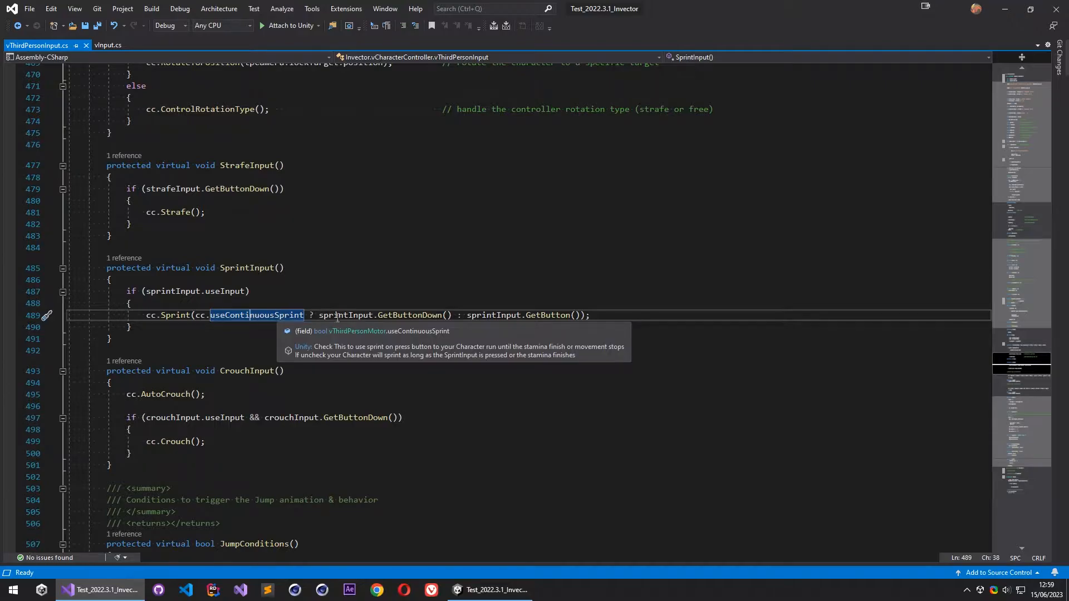
{"action": "left_click", "coordinate": [544, 315]}
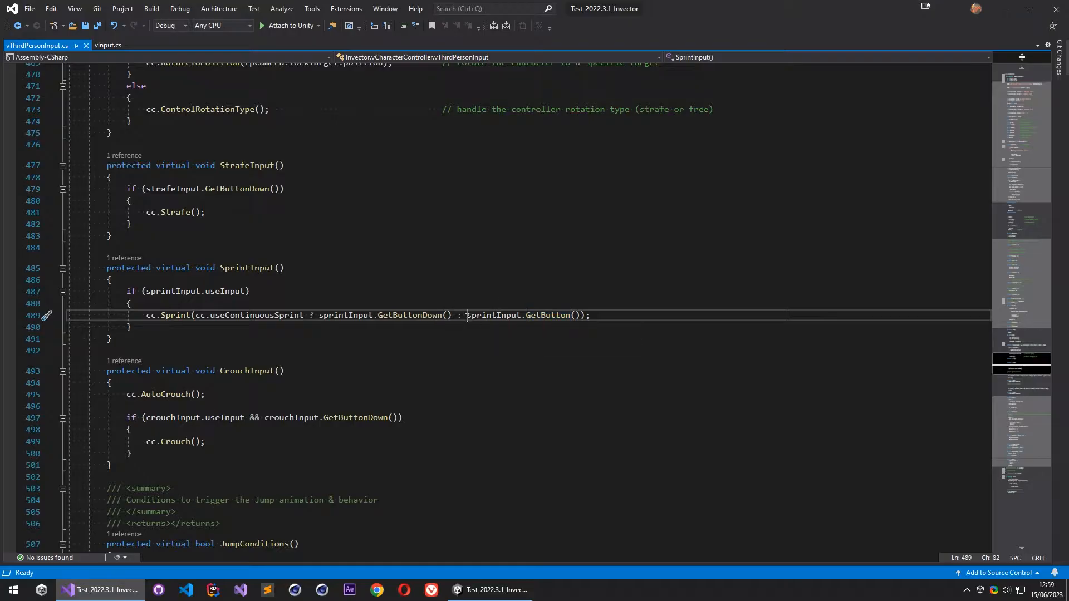
- Replace sprintInput.GetButton() in the SprintInput method's Sprint call with InteractorAiInput.GetKey()
{"action": "left_click_drag", "start_coordinate": [467, 317], "coordinate": [578, 318]}
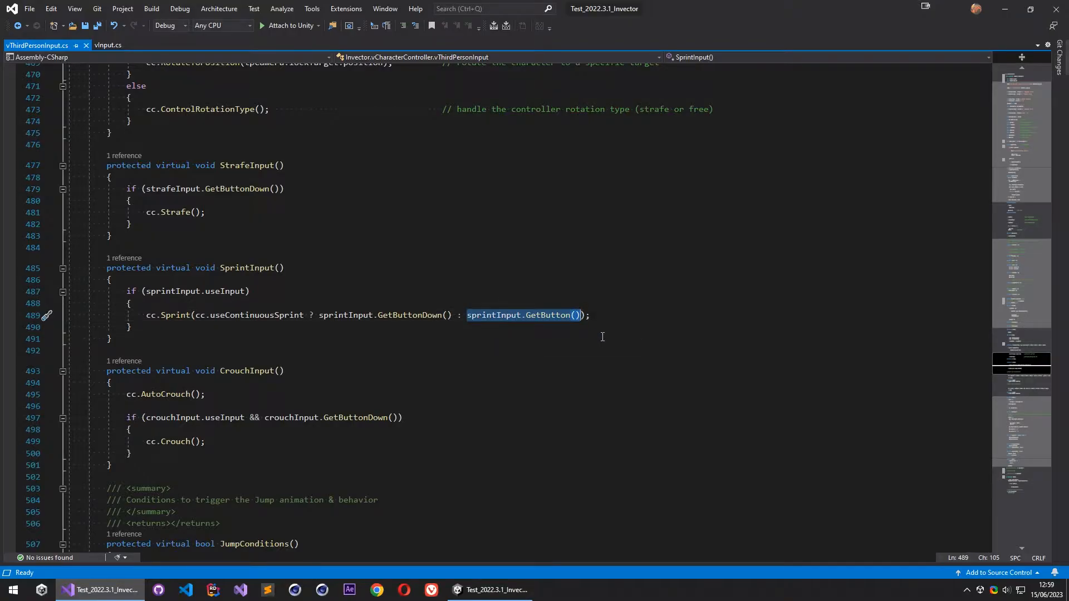
{"action": "type", "text": "InteractorAiInput"}
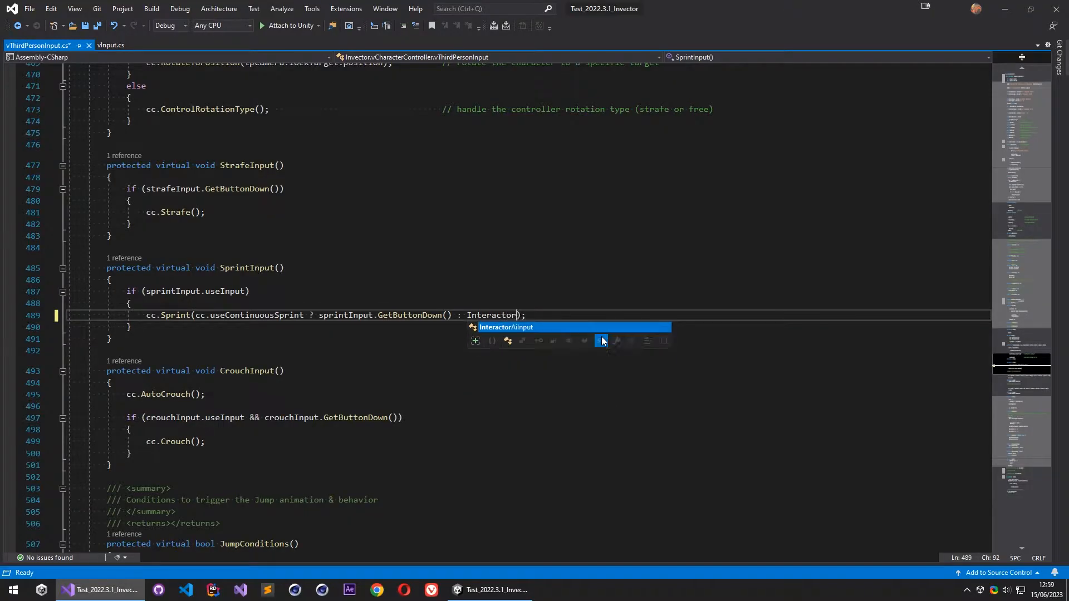
{"action": "type", "text": "."}
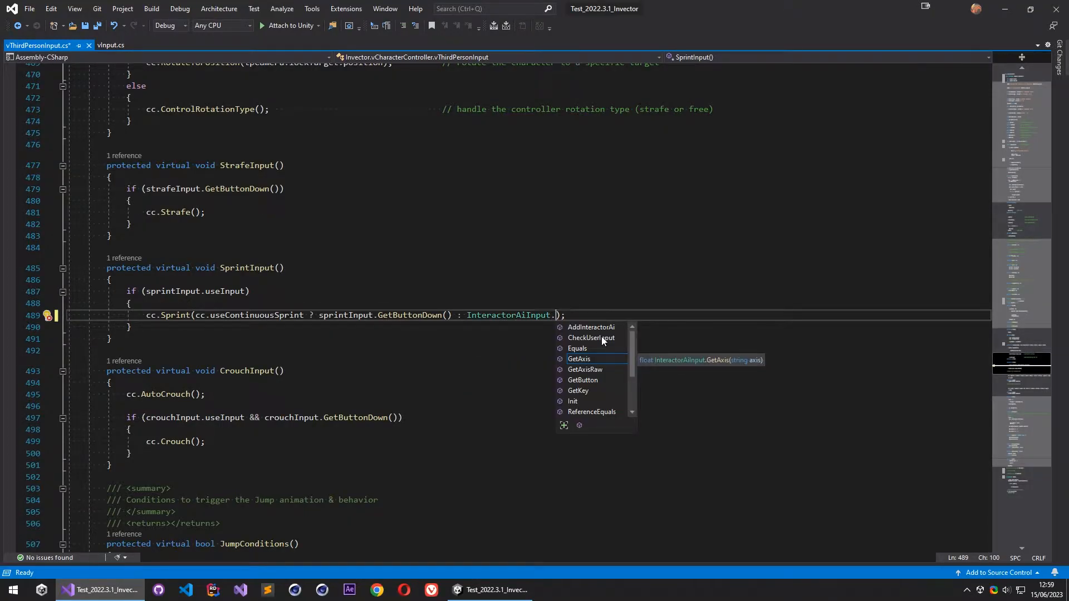
{"action": "type", "text": "getke"}
{"action": "key", "text": "Tab"}
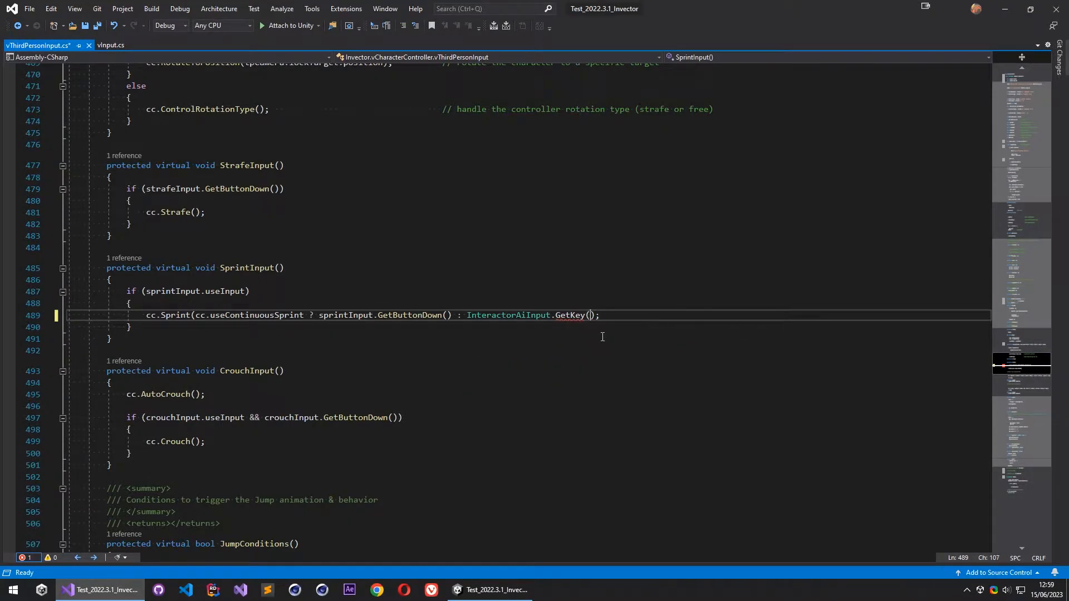
{"action": "type", "text": "()"}
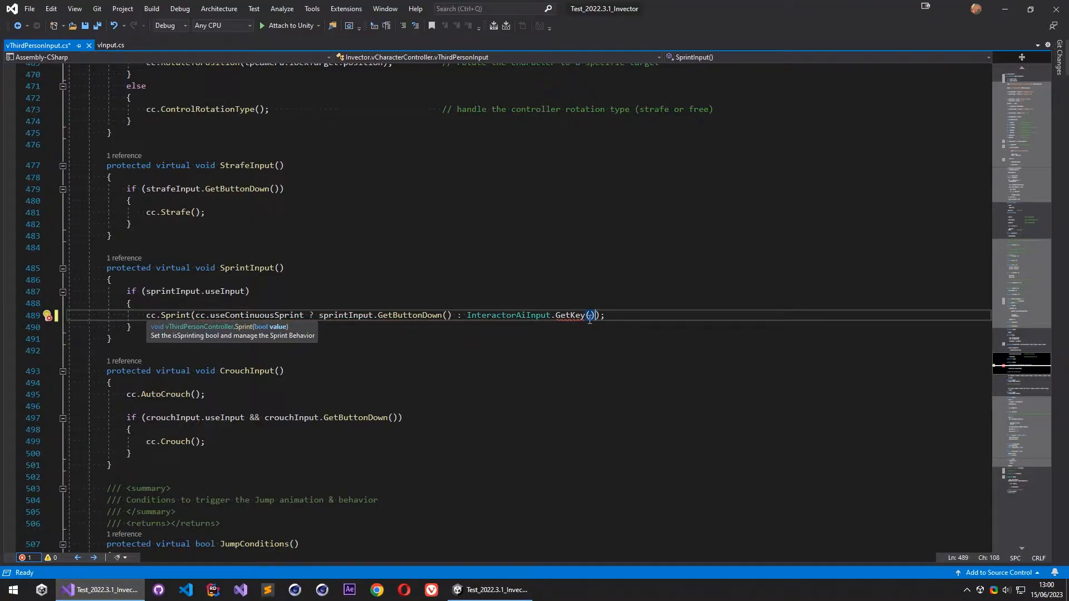
- Pass sprintInput.key as the argument of InteractorAiInput.GetKey and save the vThirdPersonInput script
{"action": "key", "text": "Left"}
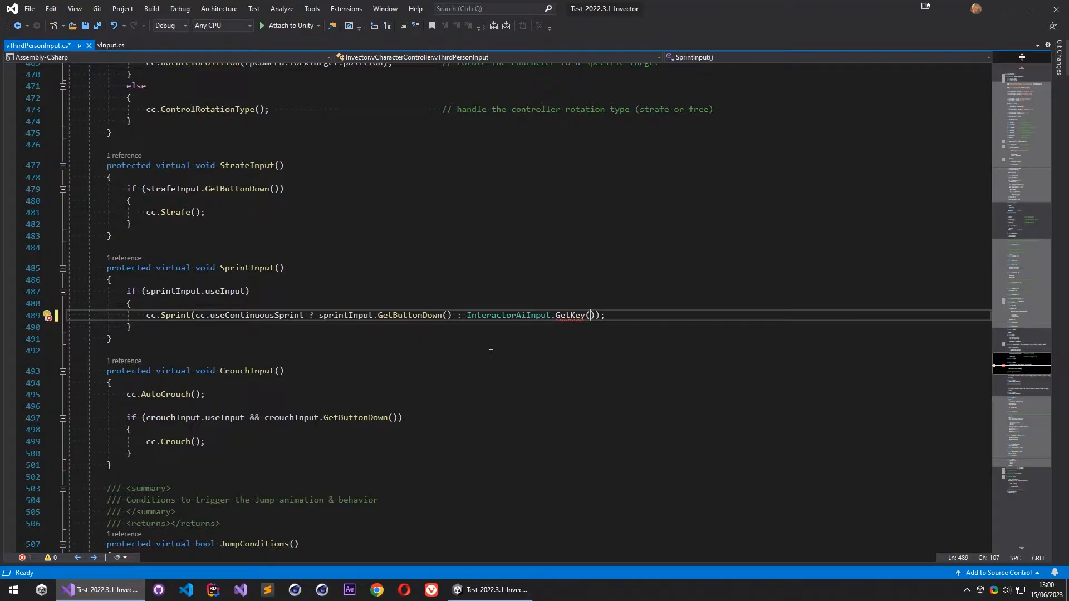
{"action": "double_click", "coordinate": [359, 318]}
{"action": "left_click", "coordinate": [591, 316]}
{"action": "type", "text": "key"}
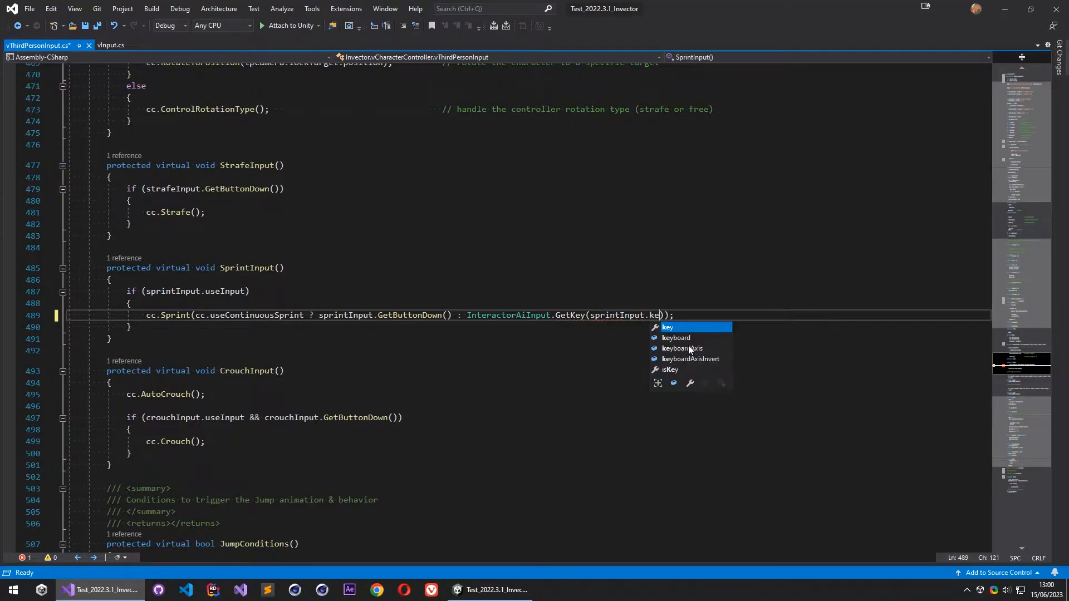
{"action": "left_click", "coordinate": [683, 330]}
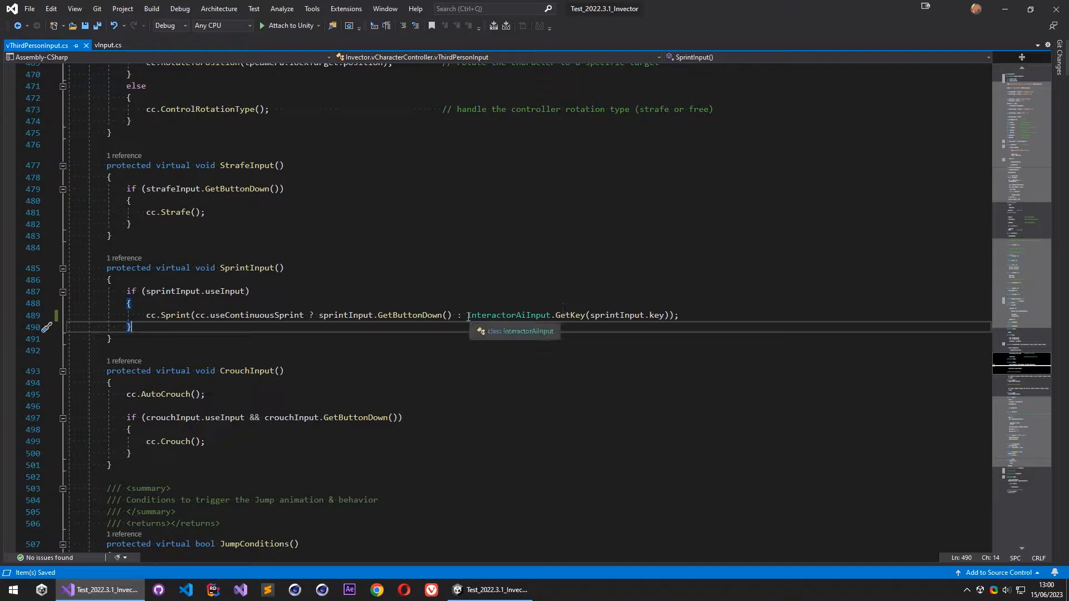
{"action": "left_click_drag", "start_coordinate": [467, 316], "coordinate": [627, 318]}
{"action": "left_click", "coordinate": [680, 319]}
- Switch to Unity, show vBasicController's Input Manager settings with the starting room in the Scene view, and run the scene
{"action": "left_click", "coordinate": [511, 592]}
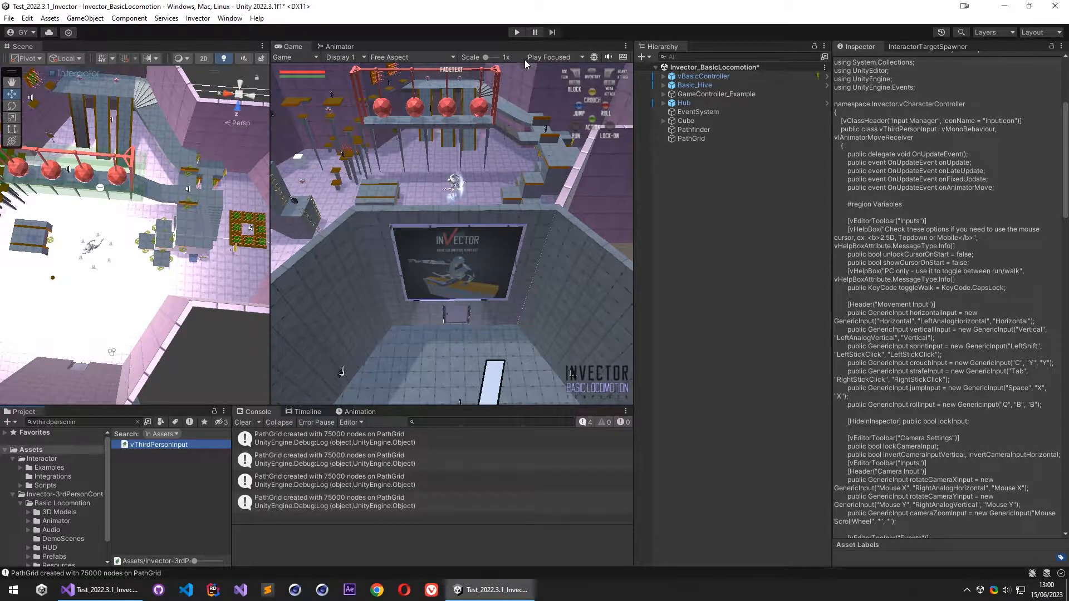
{"action": "right_click_drag", "start_coordinate": [184, 310], "coordinate": [830, 251]}
{"action": "left_click", "coordinate": [517, 33]}
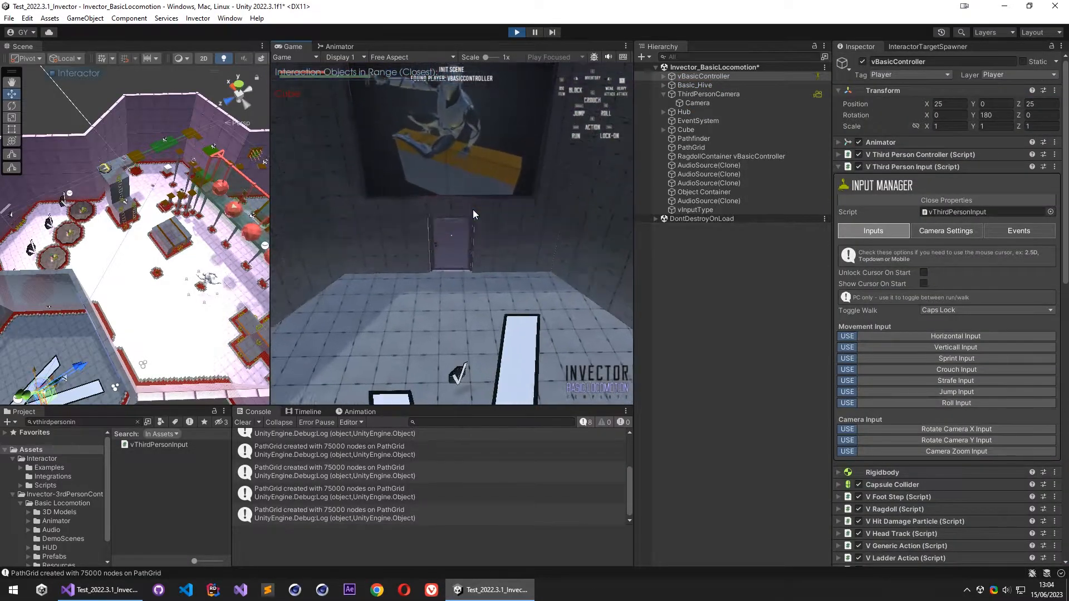
- Send the character sprinting along the path to the distant Cube and run it away from the Cube again
{"action": "key", "text": "w"}
{"action": "key", "text": "w"}
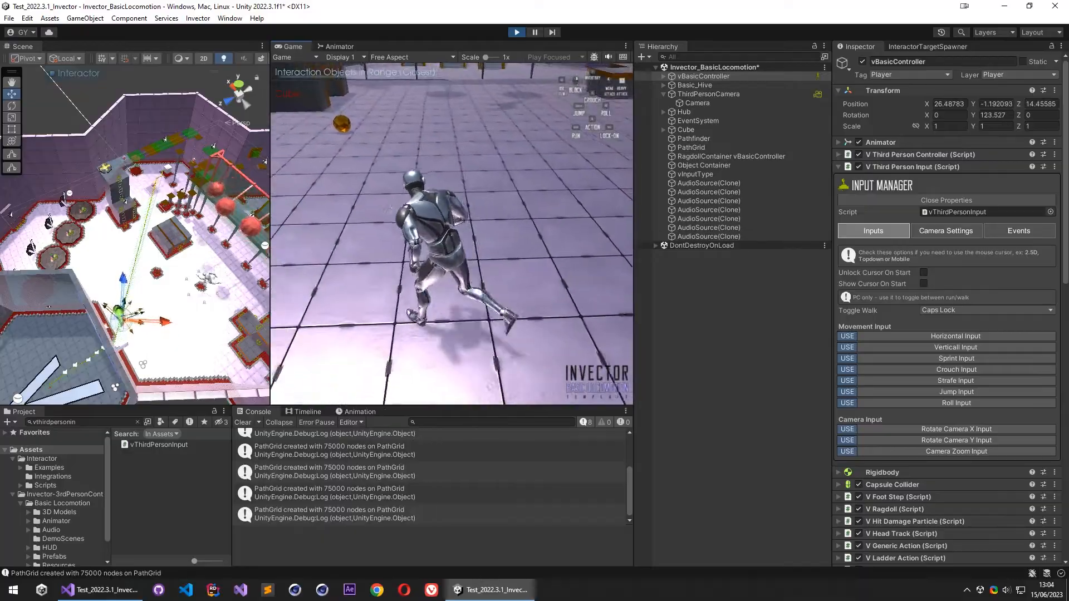
{"action": "key", "text": "w"}
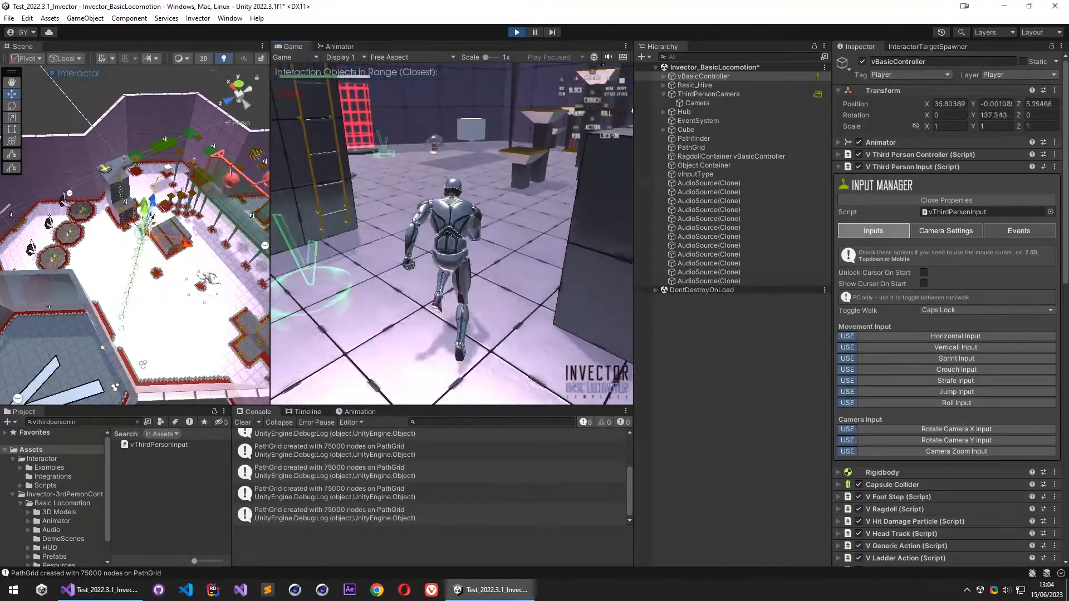
{"action": "key", "text": "w"}
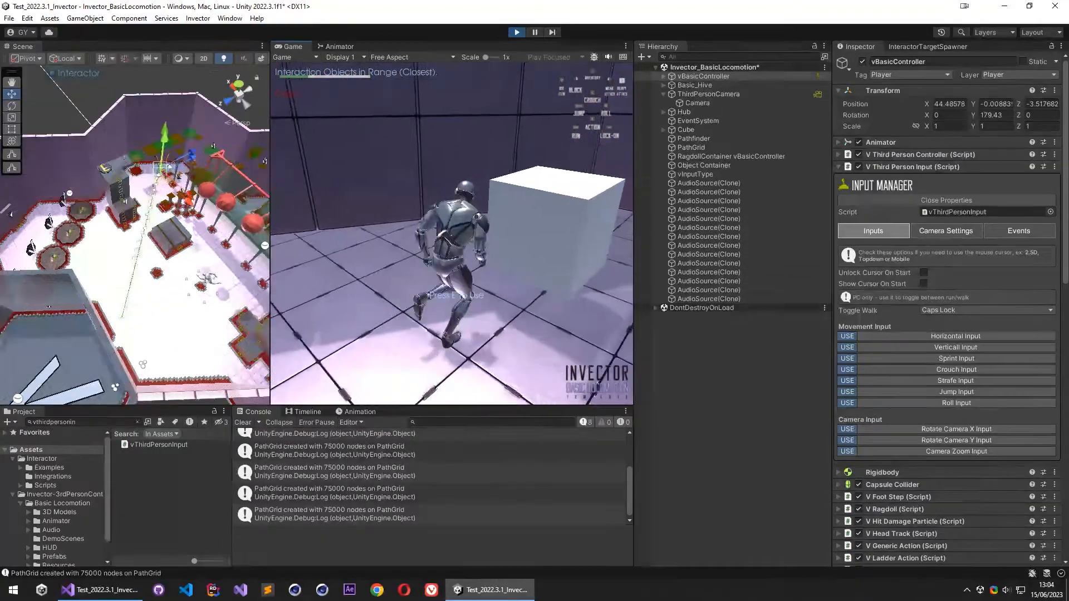
{"action": "key", "text": "Escape"}
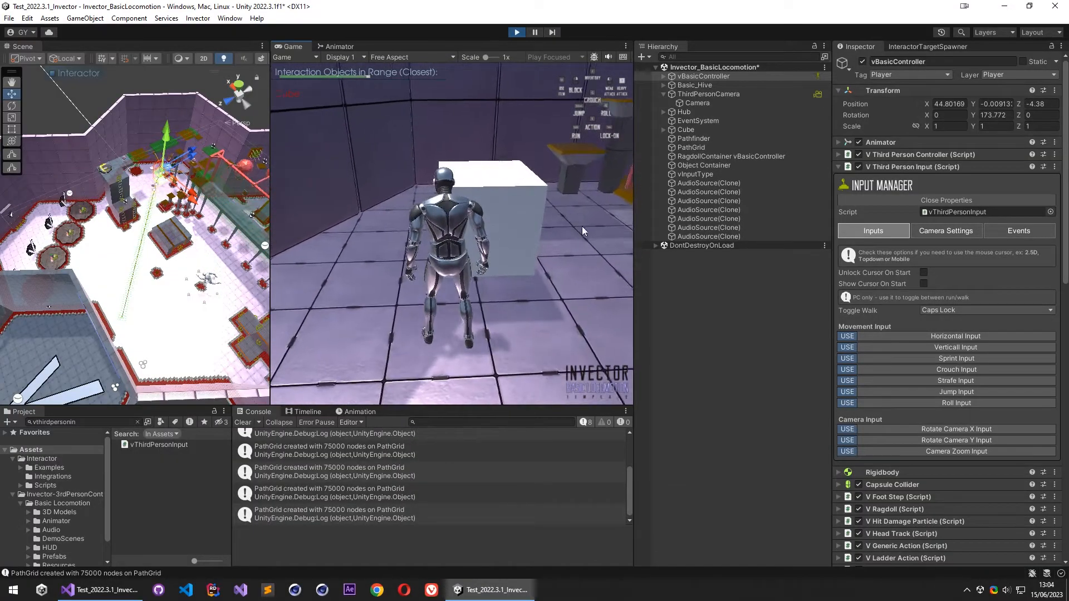
{"action": "left_click", "coordinate": [518, 133]}
{"action": "key", "text": "w"}
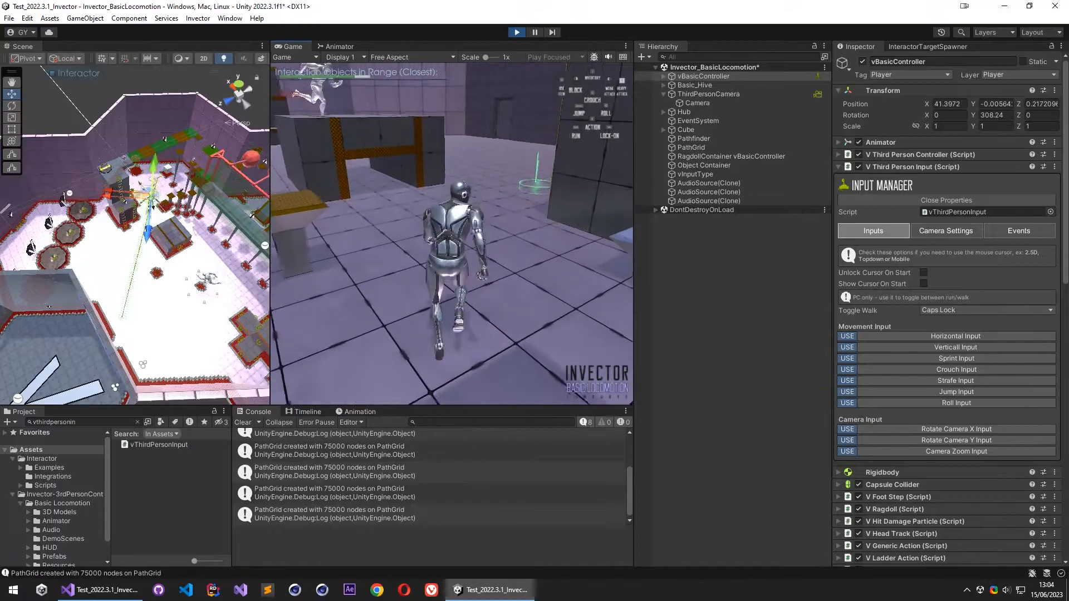
- Stop the running scene, clear the console, and save the Invector_BasicLocomotion scene
{"action": "key", "text": "ctrl+p"}
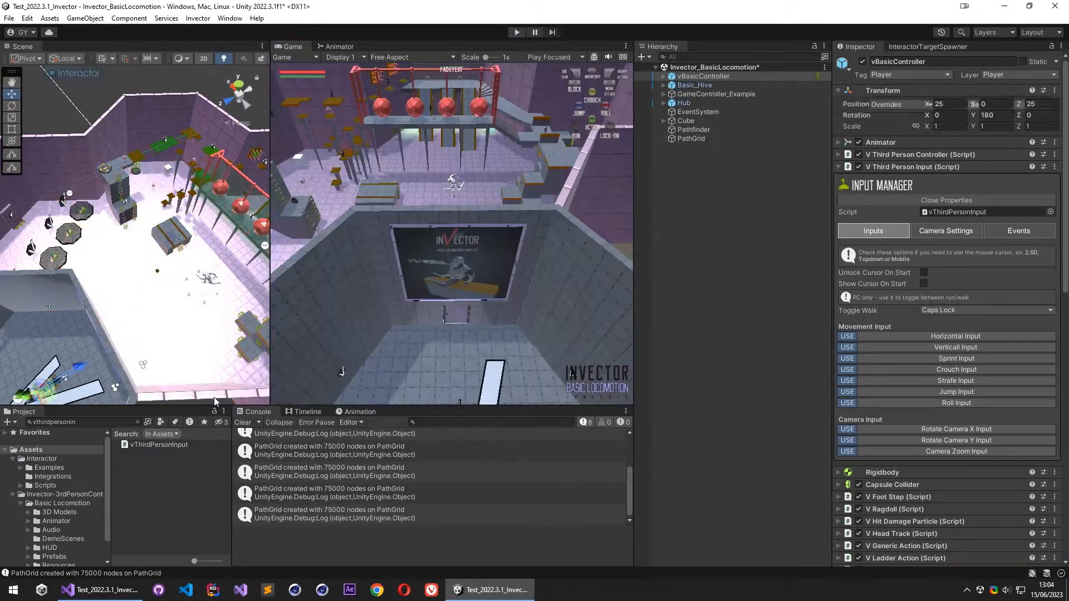
{"action": "left_click", "coordinate": [244, 422]}
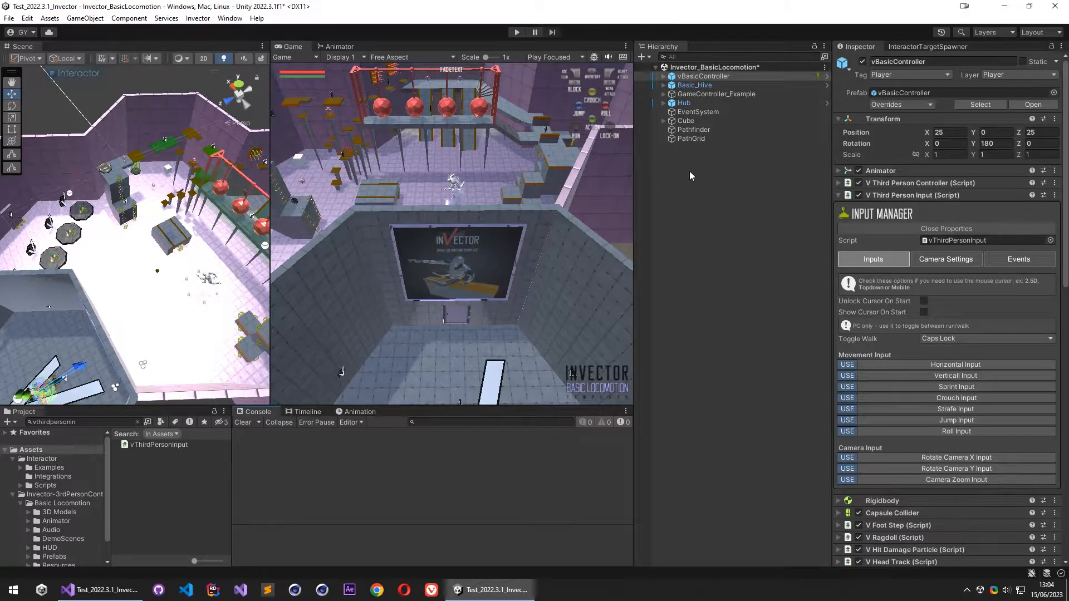
{"action": "scroll", "coordinate": [873, 315], "scroll_direction": "down", "scroll_amount": 5}
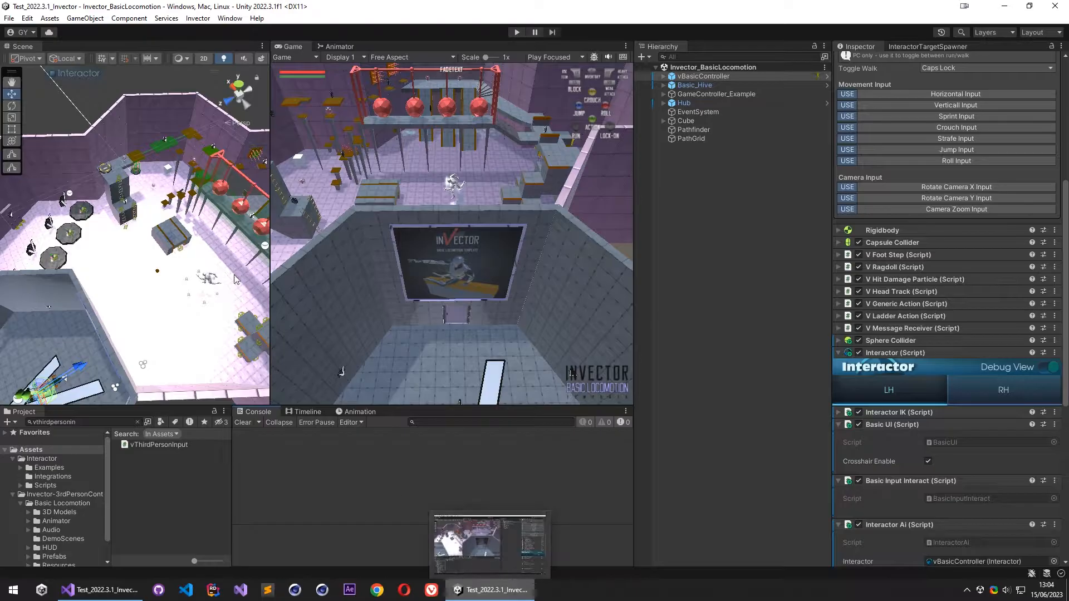
- Switch from the Invector project to the Test_2022.3.1_Opsive Unity project with its Demo scene
{"action": "right_click_drag", "start_coordinate": [92, 304], "coordinate": [114, 207]}
{"action": "left_click_drag", "start_coordinate": [573, 2], "coordinate": [474, 600]}
{"action": "left_click_drag", "start_coordinate": [772, 7], "coordinate": [680, 600]}
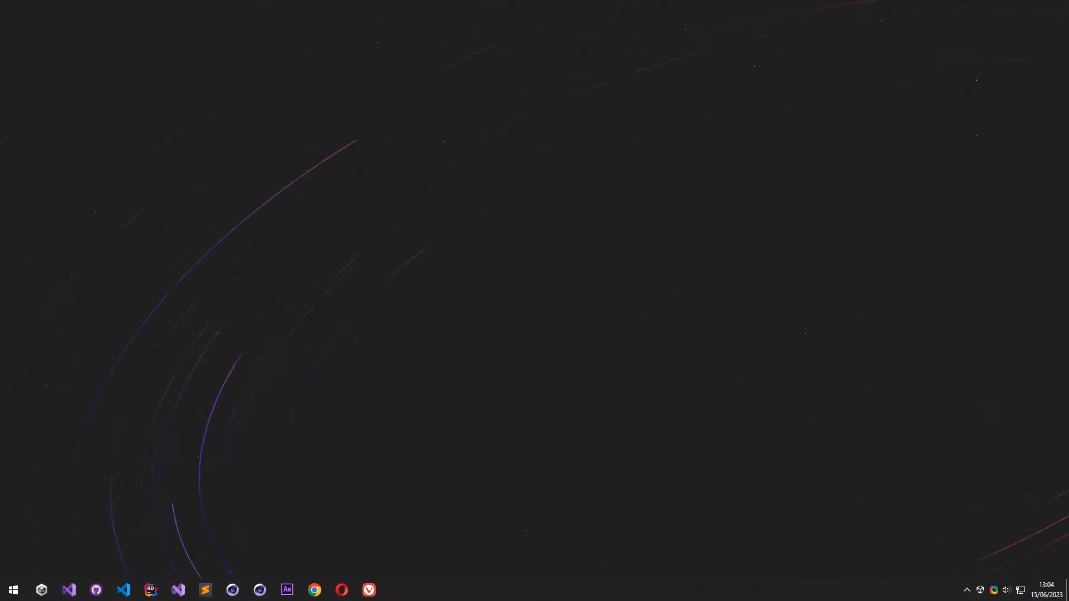
{"action": "left_click_drag", "start_coordinate": [651, 600], "coordinate": [656, 2]}
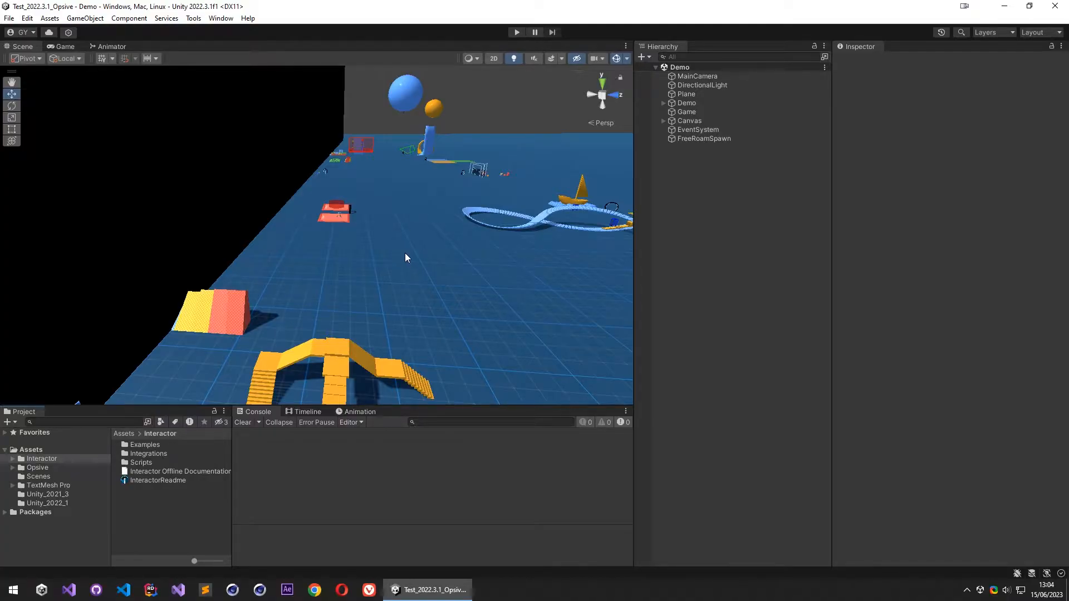
- Hide the Canvas object in the Scene view and clear the selection
{"action": "right_click_drag", "start_coordinate": [250, 170], "coordinate": [571, 211]}
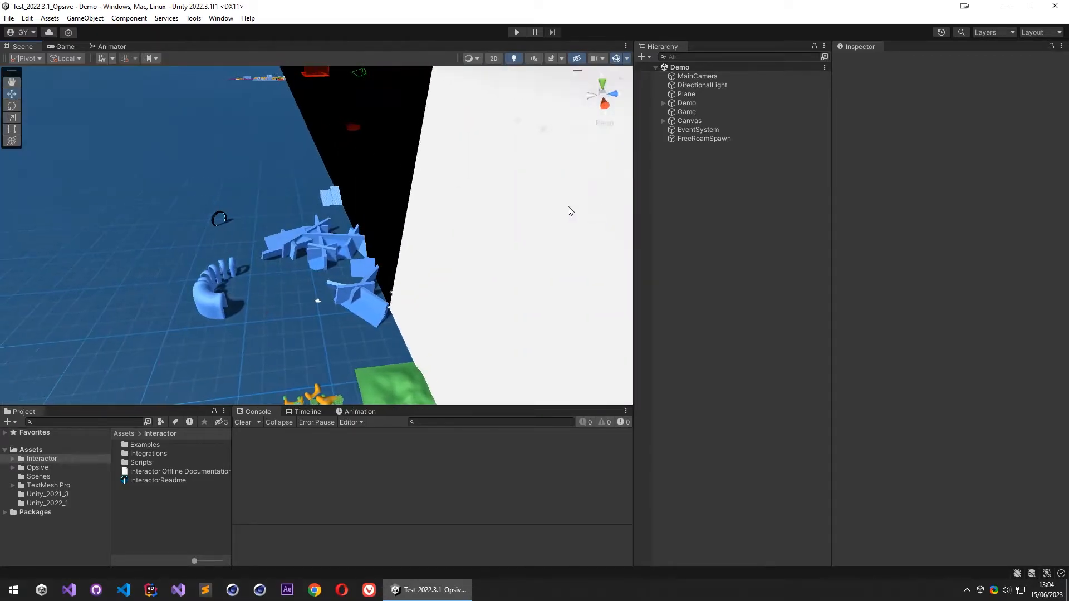
{"action": "right_click_drag", "start_coordinate": [413, 223], "coordinate": [437, 200]}
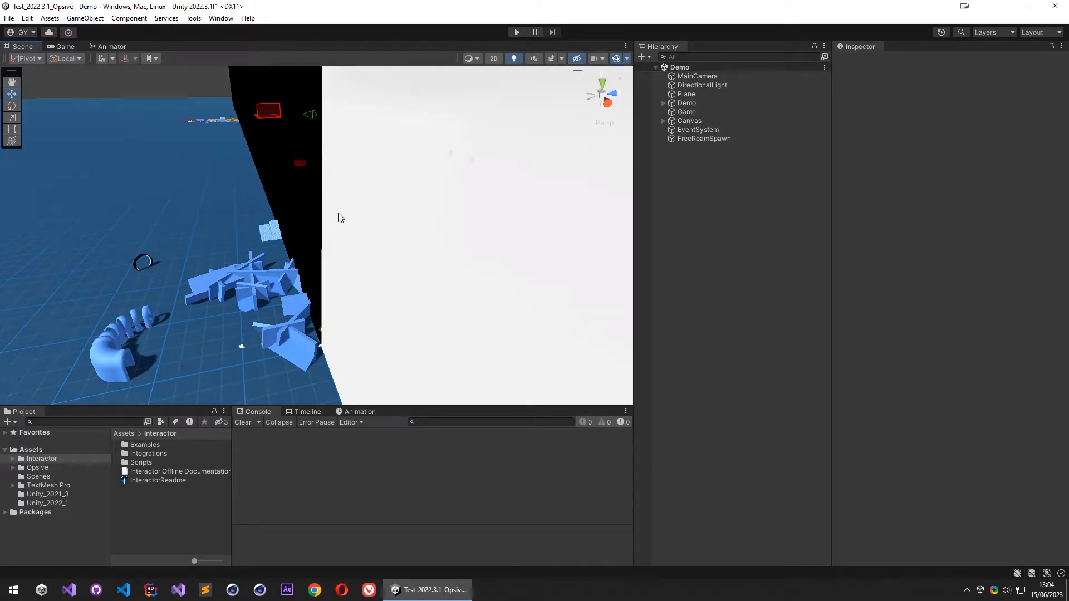
{"action": "right_click_drag", "start_coordinate": [339, 217], "coordinate": [411, 220]}
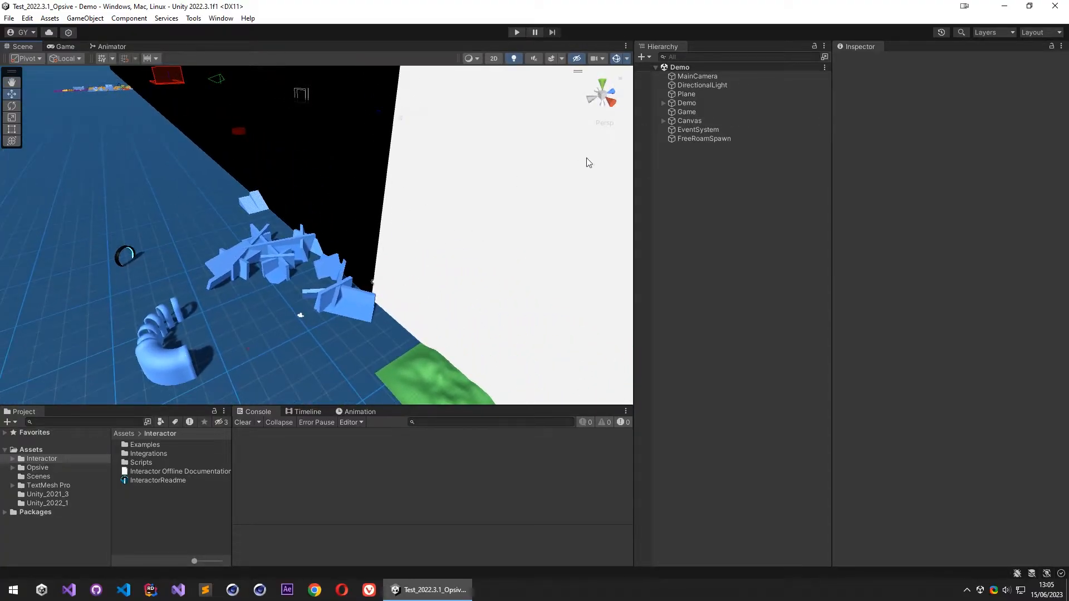
{"action": "left_click", "coordinate": [697, 121]}
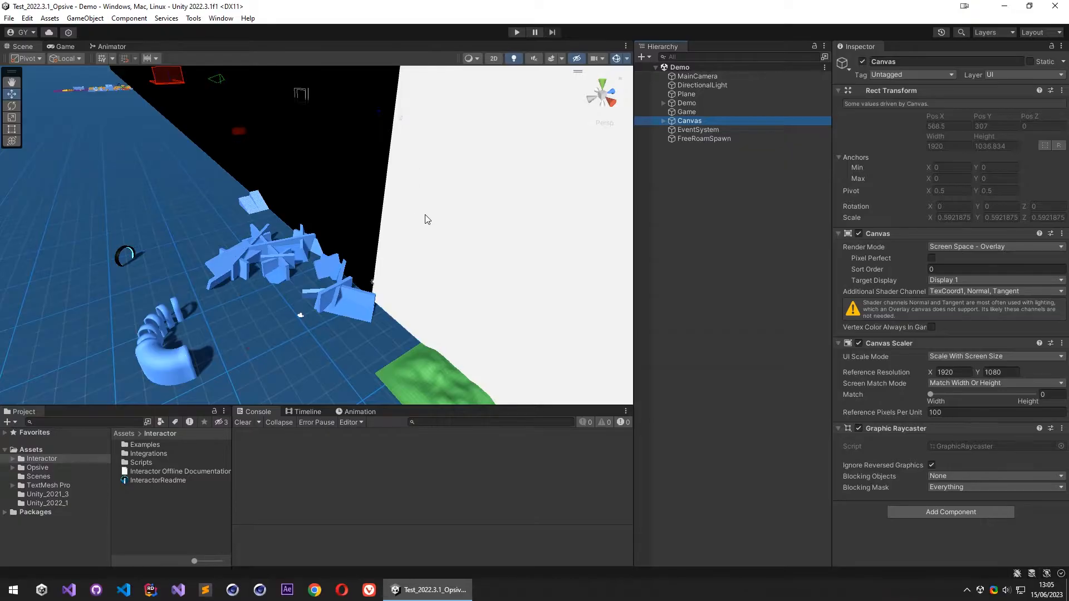
{"action": "left_click", "coordinate": [639, 122]}
{"action": "right_click_drag", "start_coordinate": [318, 237], "coordinate": [277, 272]}
{"action": "key", "text": "w"}
{"action": "left_click", "coordinate": [738, 181]}
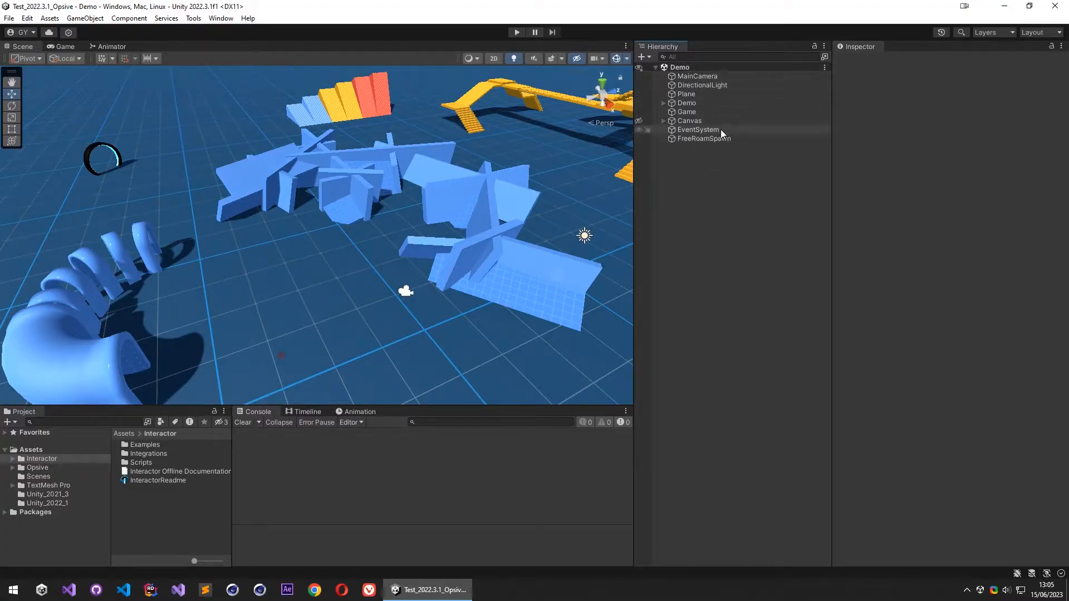
- Browse the Opsive assets to the demo's Prefabs/Characters folder and select the Atlas prefab
{"action": "right_click_drag", "start_coordinate": [390, 234], "coordinate": [363, 252]}
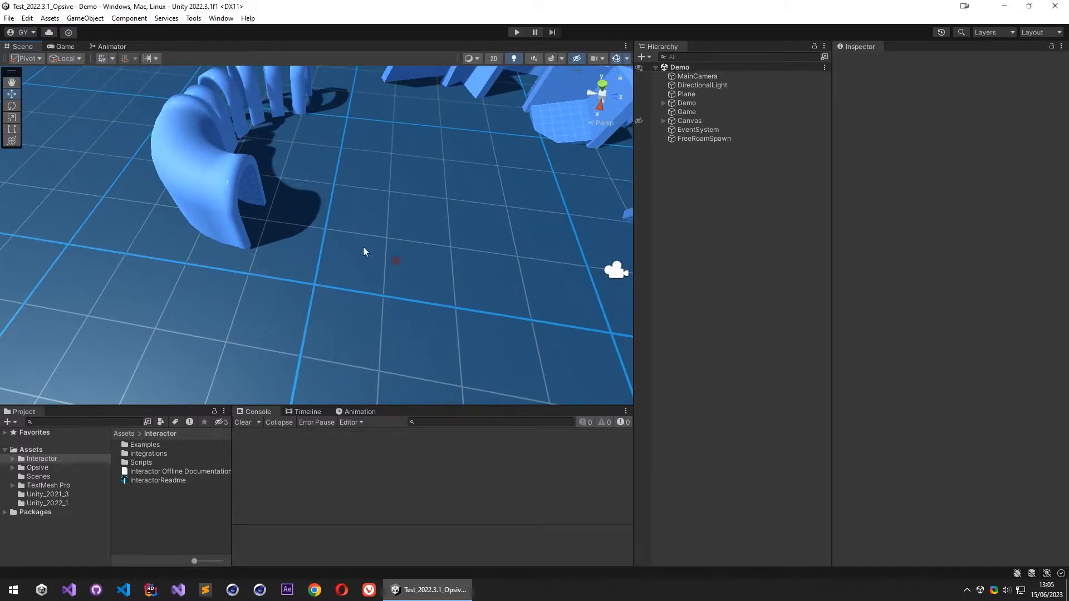
{"action": "left_click", "coordinate": [13, 459]}
{"action": "left_click", "coordinate": [13, 460]}
{"action": "left_click", "coordinate": [13, 468]}
{"action": "left_click", "coordinate": [21, 495]}
{"action": "left_click", "coordinate": [28, 489]}
{"action": "scroll", "coordinate": [29, 500], "scroll_direction": "down", "scroll_amount": 3}
{"action": "left_click", "coordinate": [37, 488]}
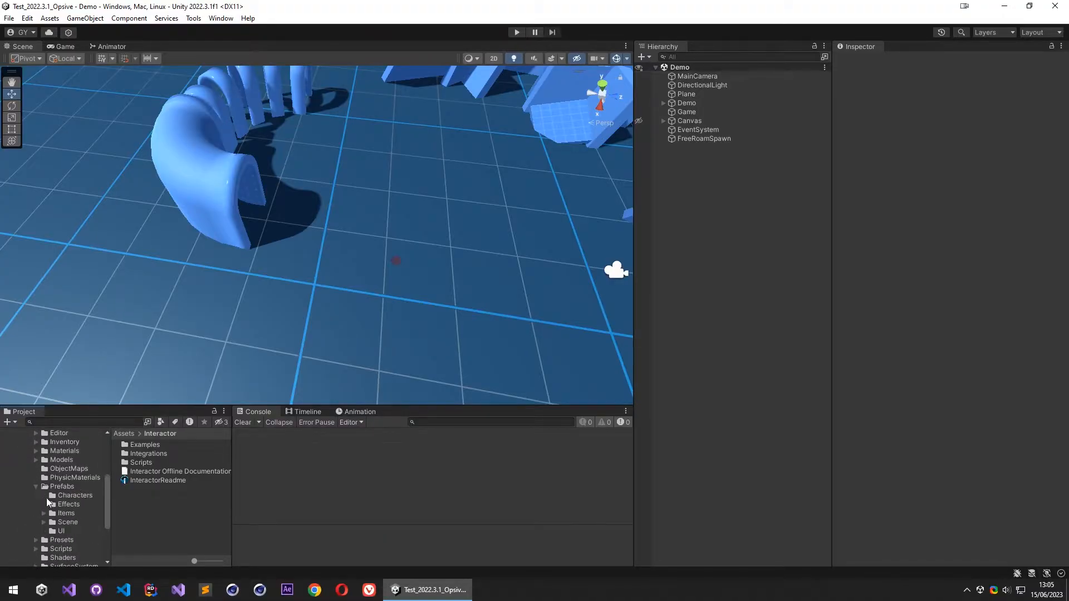
{"action": "left_click", "coordinate": [73, 496]}
{"action": "left_click", "coordinate": [137, 445]}
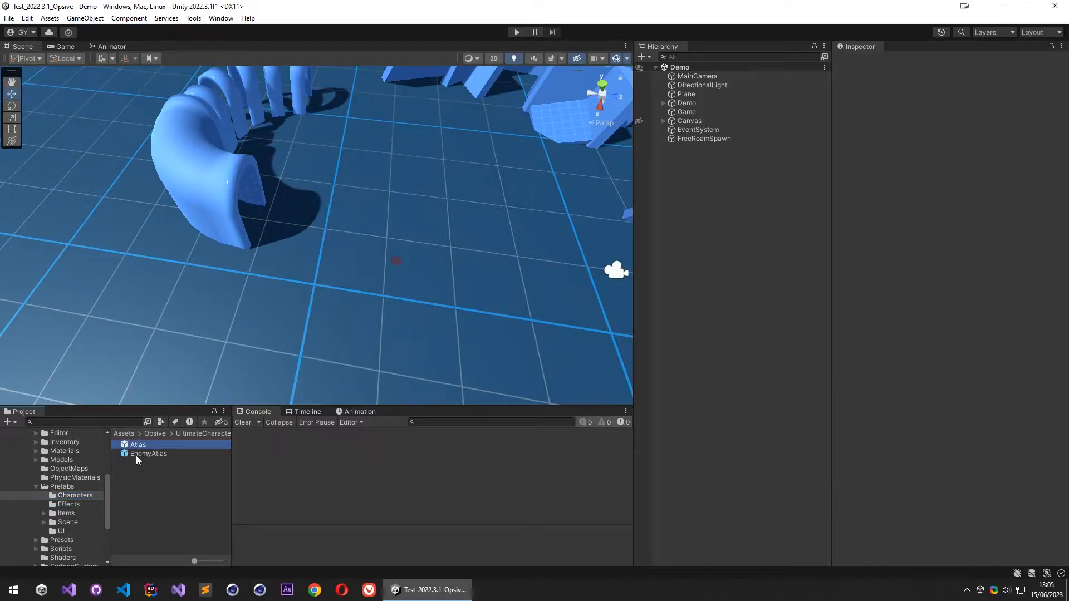
- Run the Demo scene, enter the Locomotion zone, try moving the character in all directions, and stop the scene
{"action": "left_click", "coordinate": [517, 32]}
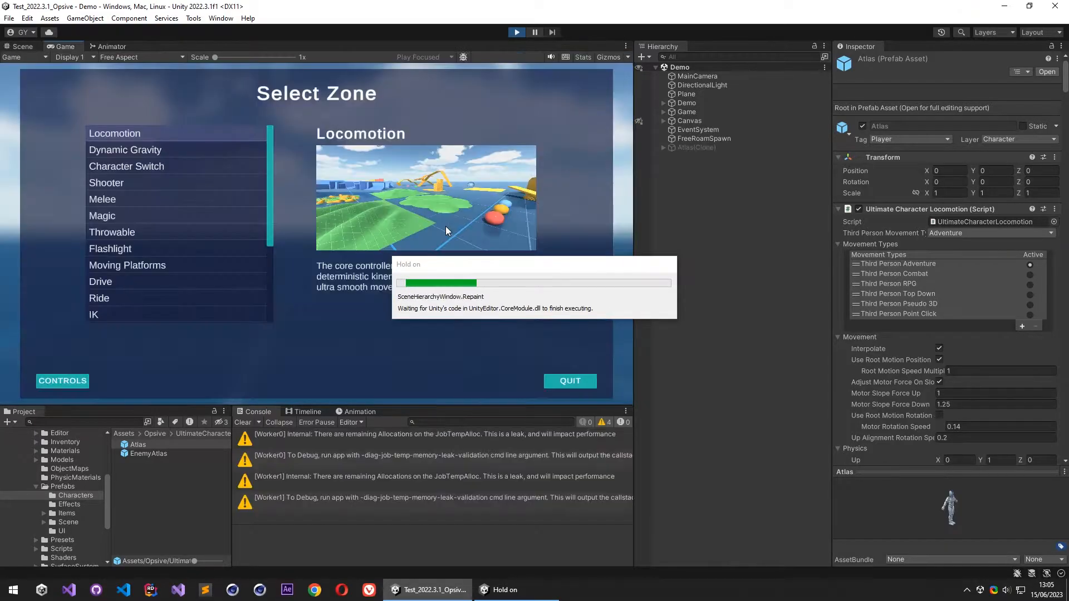
{"action": "left_click", "coordinate": [125, 135]}
{"action": "key", "text": "w"}
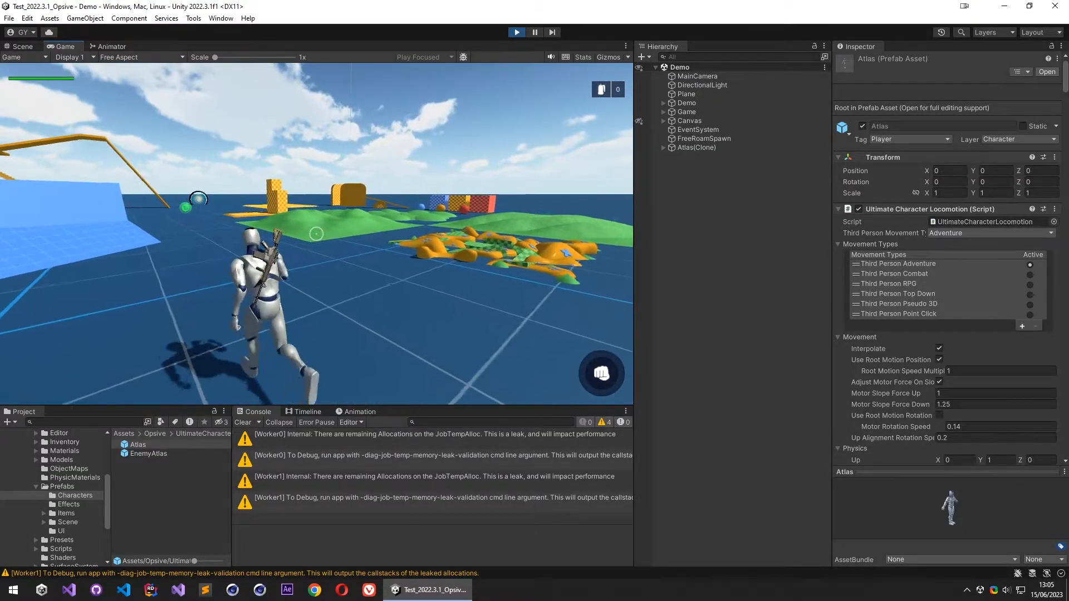
{"action": "key", "text": "d"}
{"action": "key", "text": "w"}
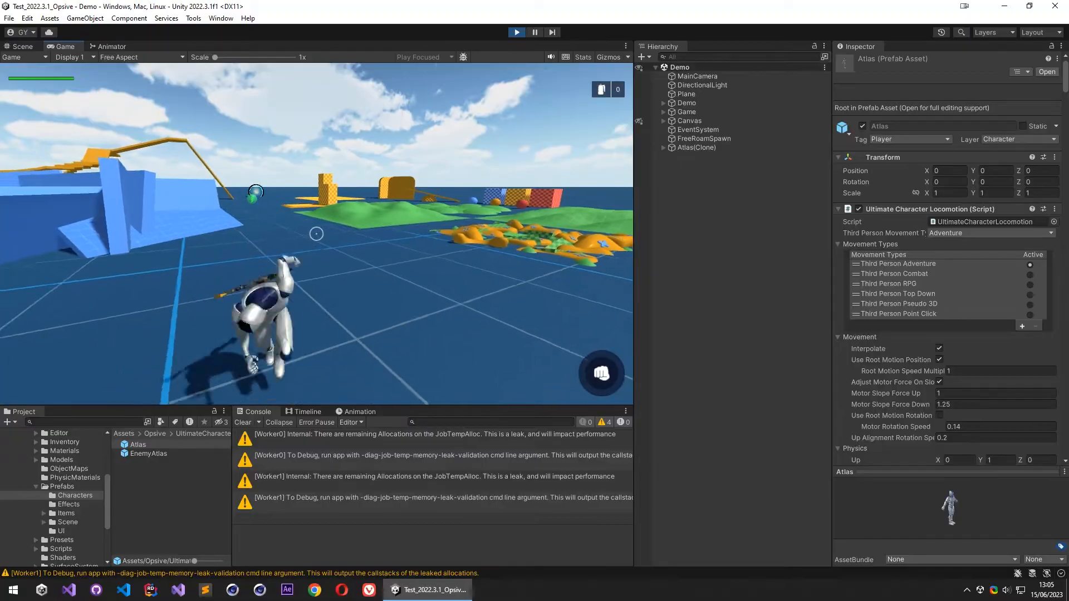
{"action": "key", "text": "a"}
{"action": "key", "text": "w"}
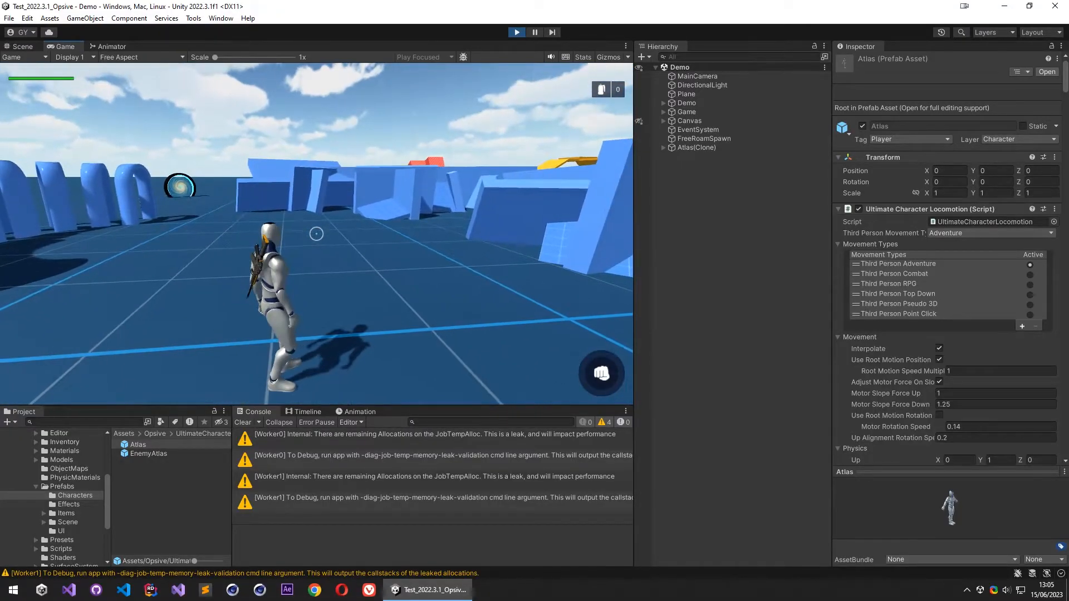
{"action": "key", "text": "s"}
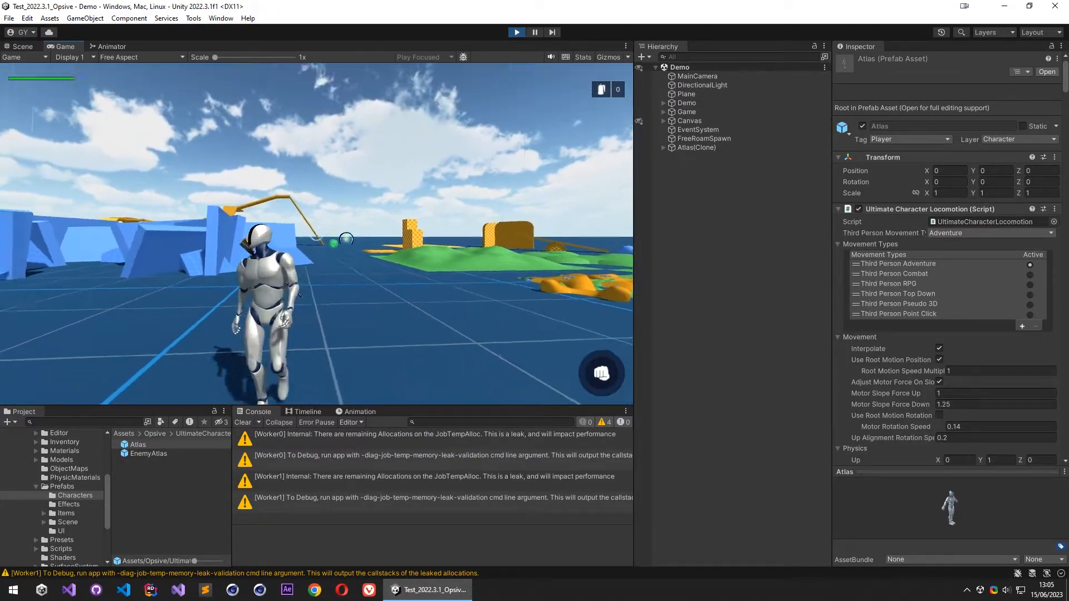
{"action": "key", "text": "w"}
{"action": "key", "text": "a"}
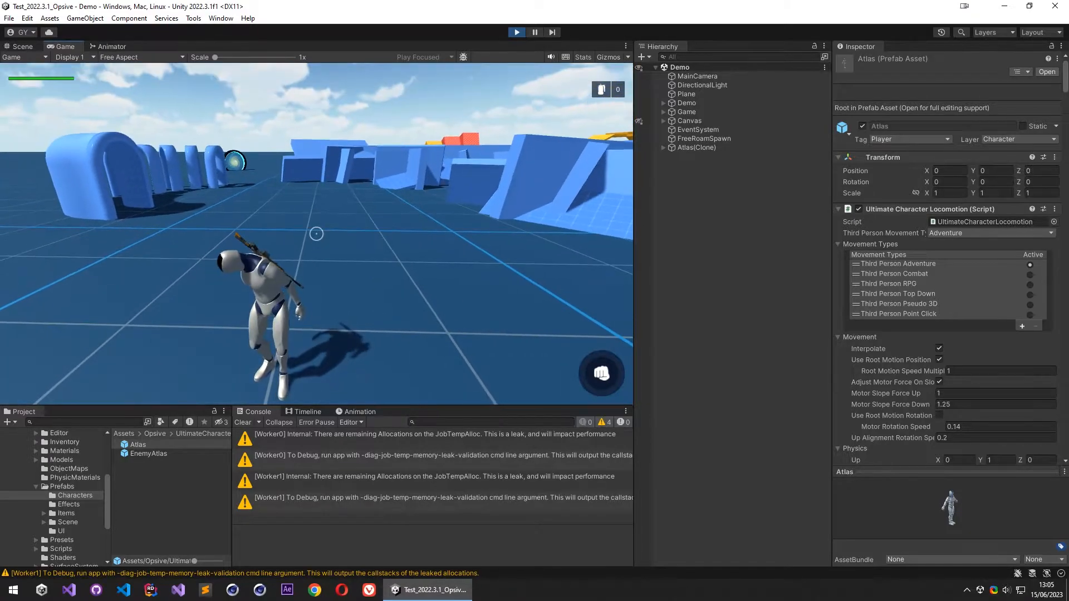
{"action": "key", "text": "Escape"}
{"action": "key", "text": "ctrl+p"}
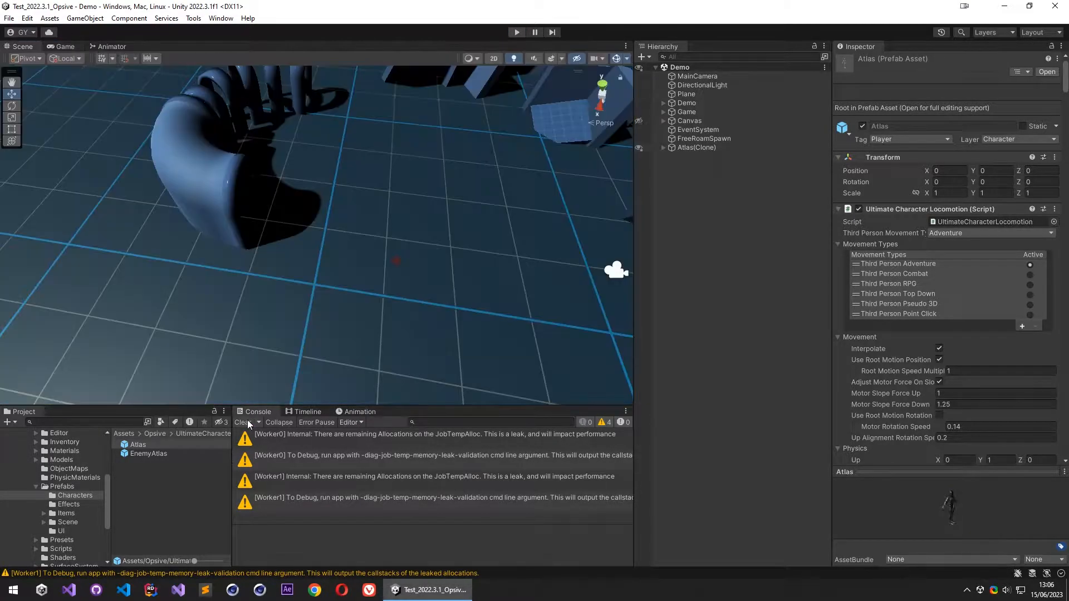
- Open the Atlas prefab for editing and select its root object
{"action": "left_click", "coordinate": [153, 445]}
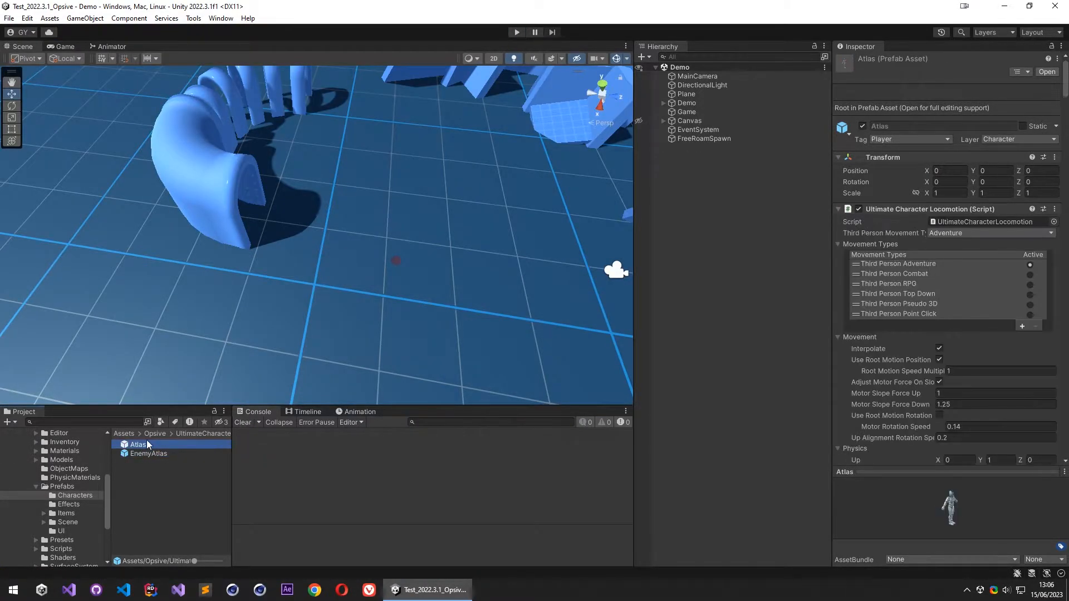
{"action": "double_click", "coordinate": [144, 446]}
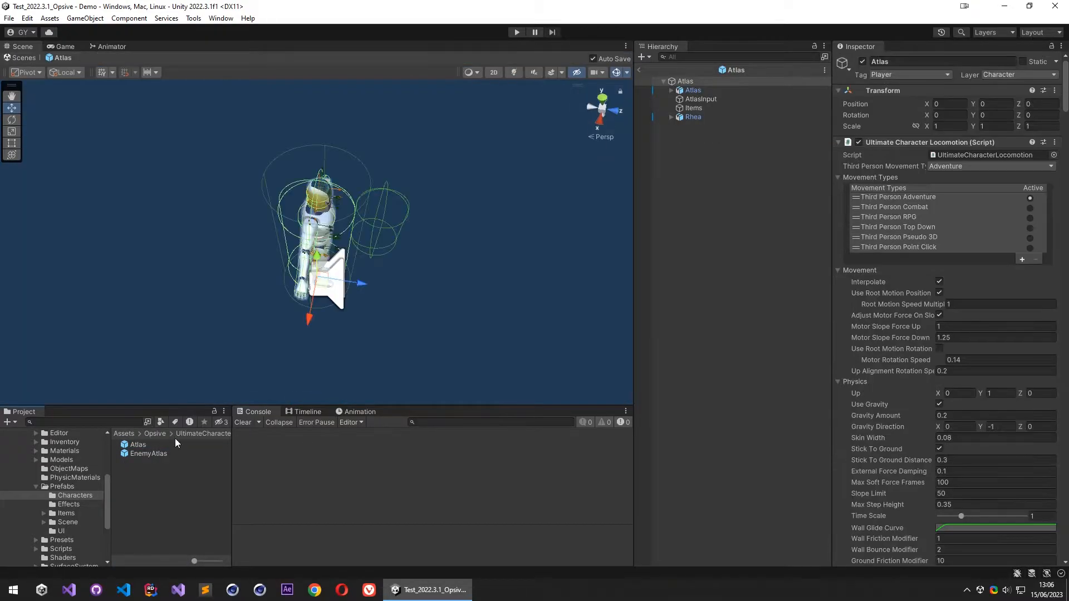
{"action": "left_click_drag", "start_coordinate": [321, 230], "coordinate": [384, 225], "text": "alt"}
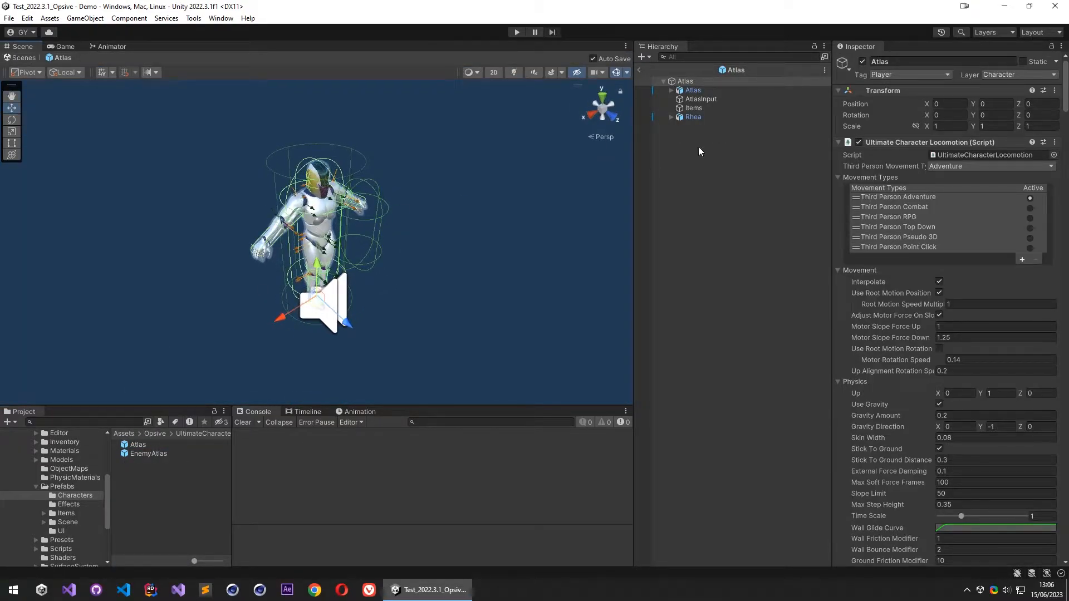
{"action": "left_click", "coordinate": [703, 90]}
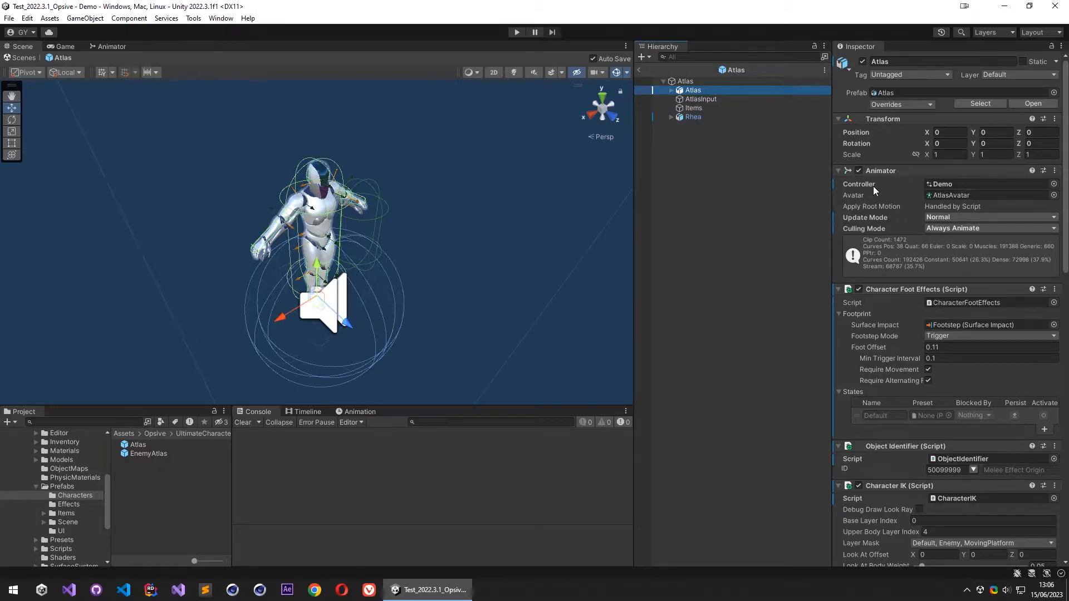
{"action": "left_click", "coordinate": [696, 83]}
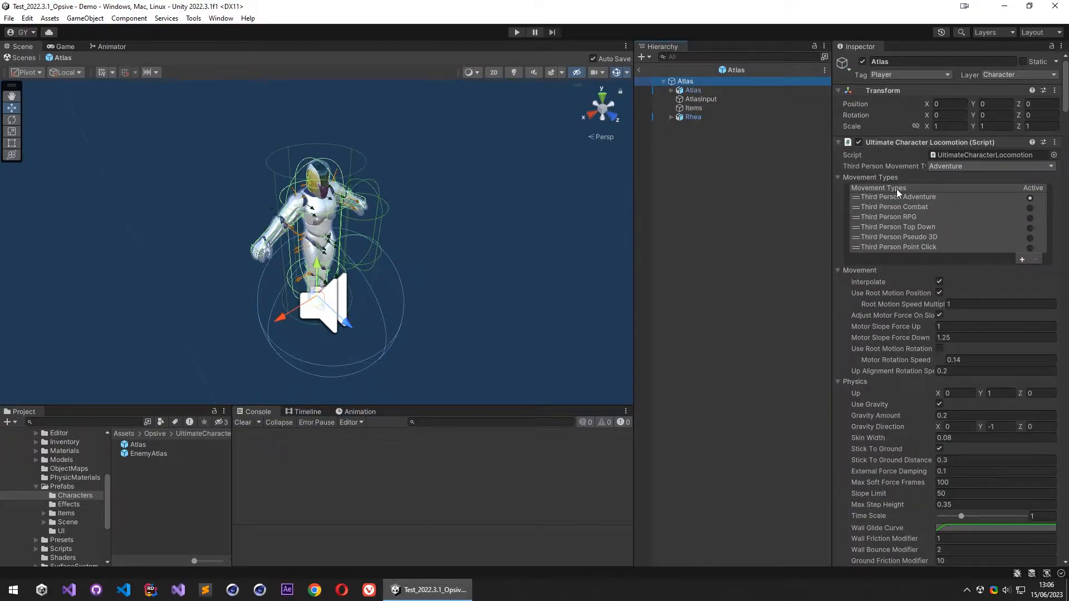
- Collapse all components of the root Atlas object from Ultimate Character Locomotion down to Model Manager
{"action": "scroll", "coordinate": [901, 198], "scroll_direction": "down", "scroll_amount": 20}
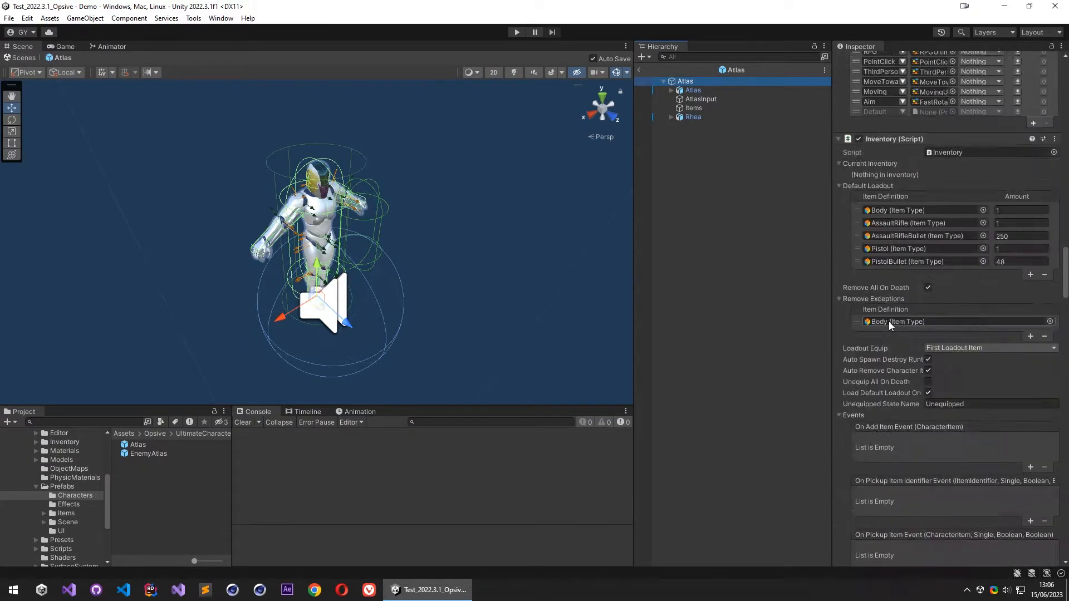
{"action": "scroll", "coordinate": [889, 322], "scroll_direction": "up", "scroll_amount": 20}
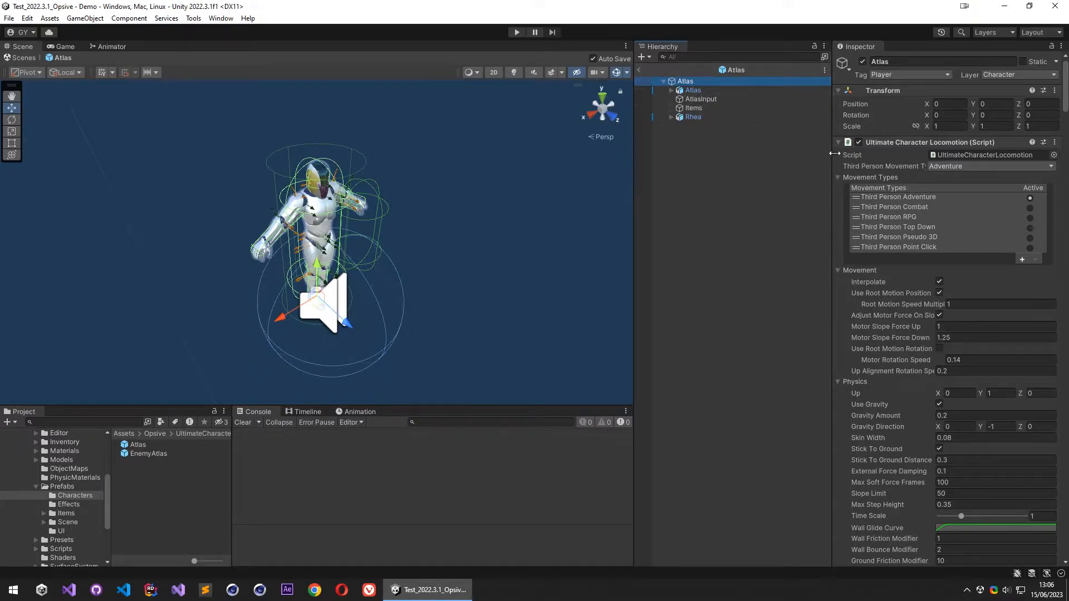
{"action": "scroll", "coordinate": [882, 266], "scroll_direction": "down", "scroll_amount": 15}
{"action": "scroll", "coordinate": [897, 260], "scroll_direction": "down", "scroll_amount": 5}
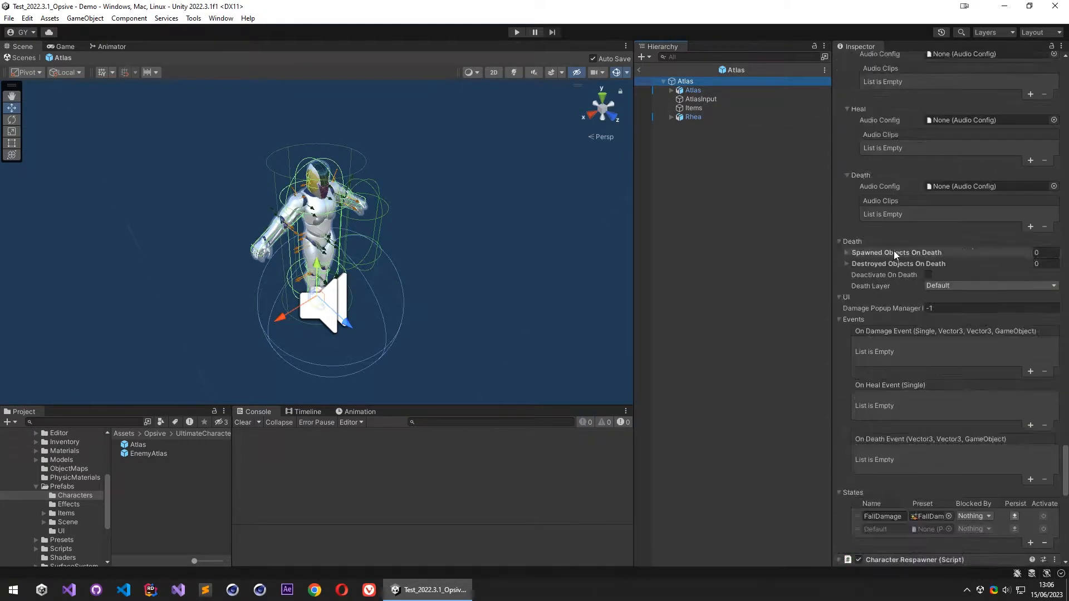
{"action": "scroll", "coordinate": [894, 254], "scroll_direction": "up", "scroll_amount": 20}
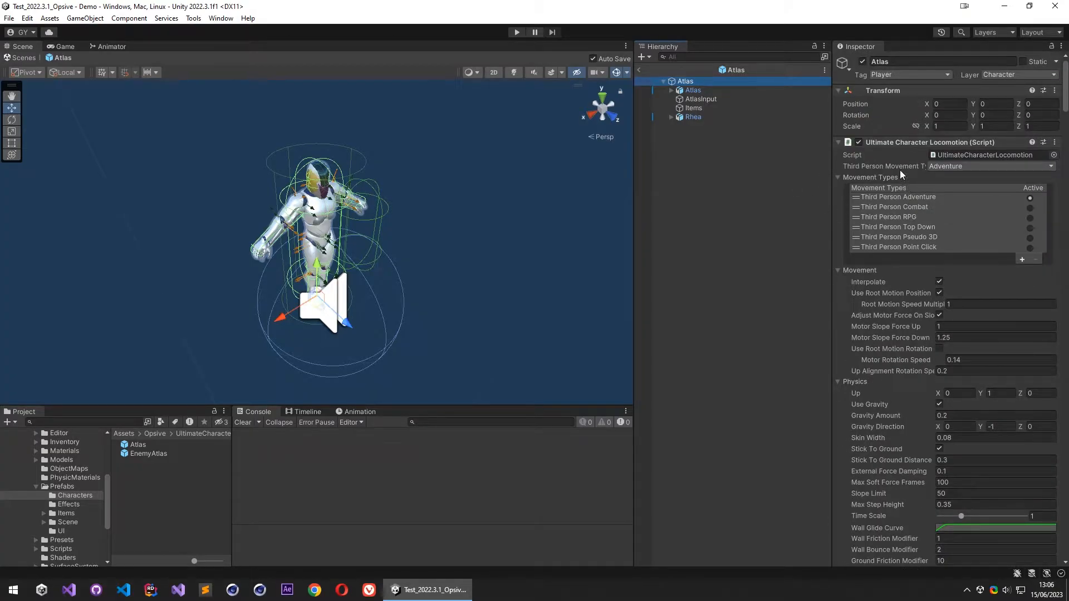
{"action": "left_click", "coordinate": [889, 142]}
{"action": "left_click", "coordinate": [897, 154]}
{"action": "left_click", "coordinate": [894, 167]}
{"action": "left_click", "coordinate": [897, 179]}
{"action": "left_click", "coordinate": [893, 193]}
{"action": "left_click", "coordinate": [892, 203]}
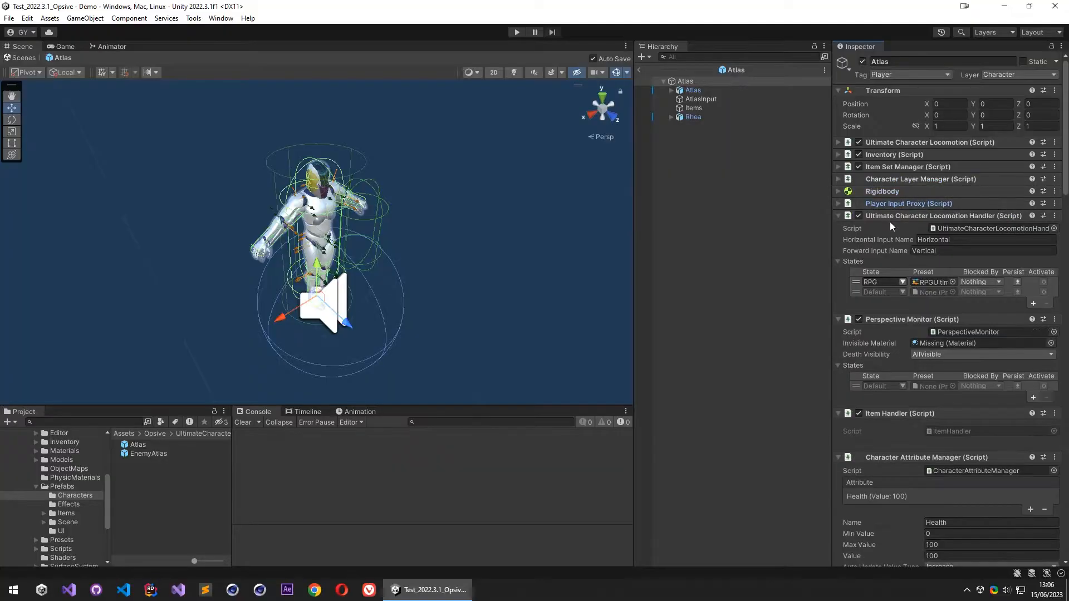
{"action": "left_click", "coordinate": [890, 216]}
{"action": "left_click", "coordinate": [891, 228]}
{"action": "left_click", "coordinate": [887, 240]}
{"action": "left_click", "coordinate": [887, 252]}
{"action": "left_click", "coordinate": [889, 265]}
{"action": "left_click", "coordinate": [894, 277]}
{"action": "left_click", "coordinate": [896, 289]}
{"action": "left_click", "coordinate": [899, 301]}
- Add the Interactor component to the root Atlas object
{"action": "left_click", "coordinate": [895, 321]}
{"action": "type", "text": "interactor"}
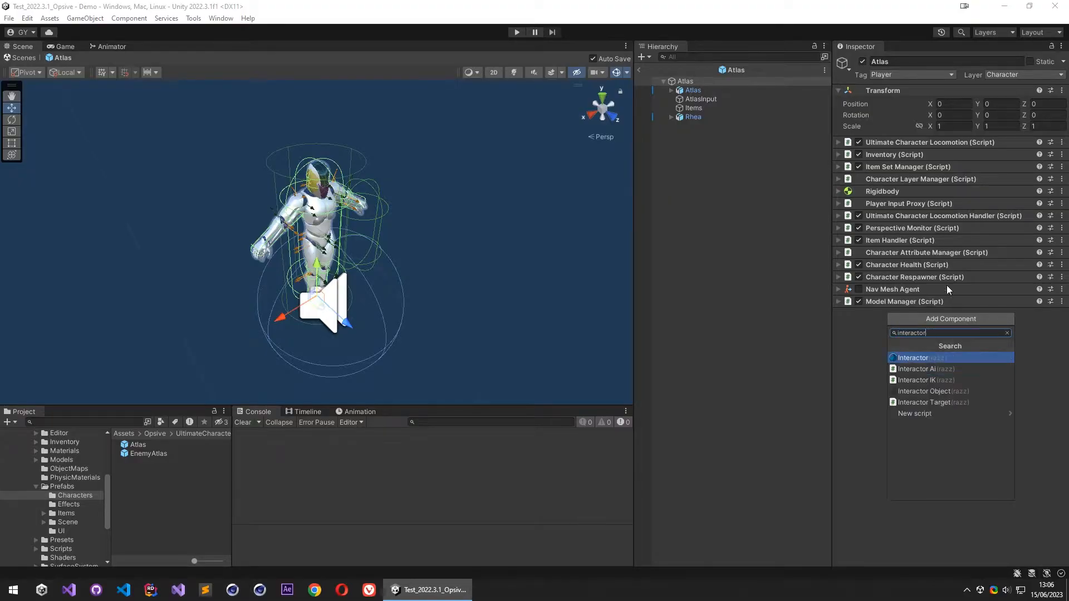
{"action": "left_click", "coordinate": [912, 359]}
- Start Interactor with a new save file, stored as InteractorPrefabList.asset in the Assets folder
{"action": "scroll", "coordinate": [880, 302], "scroll_direction": "down", "scroll_amount": 2}
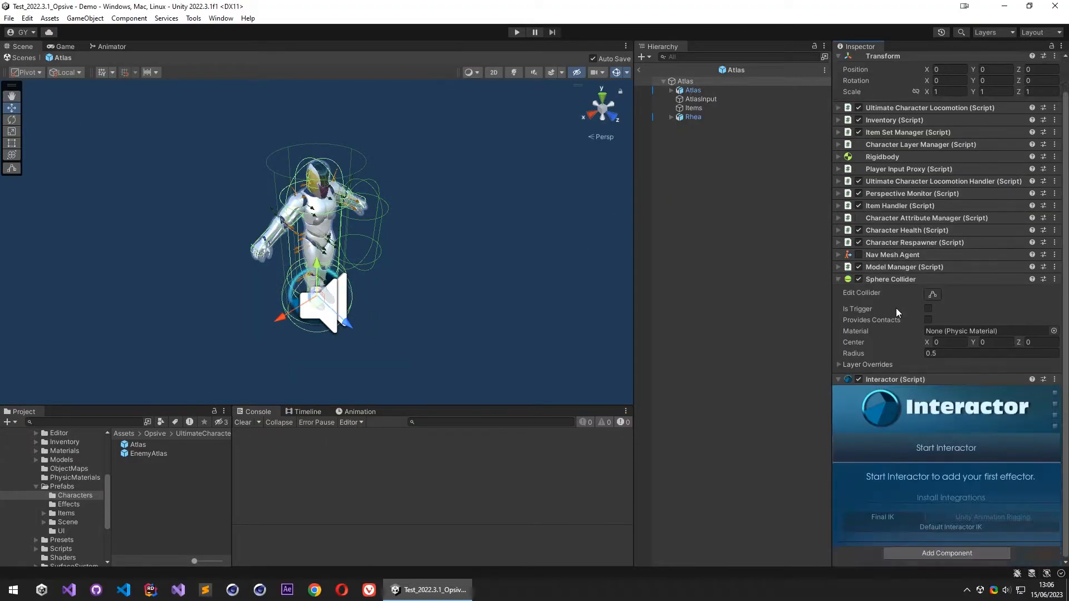
{"action": "left_click", "coordinate": [931, 452]}
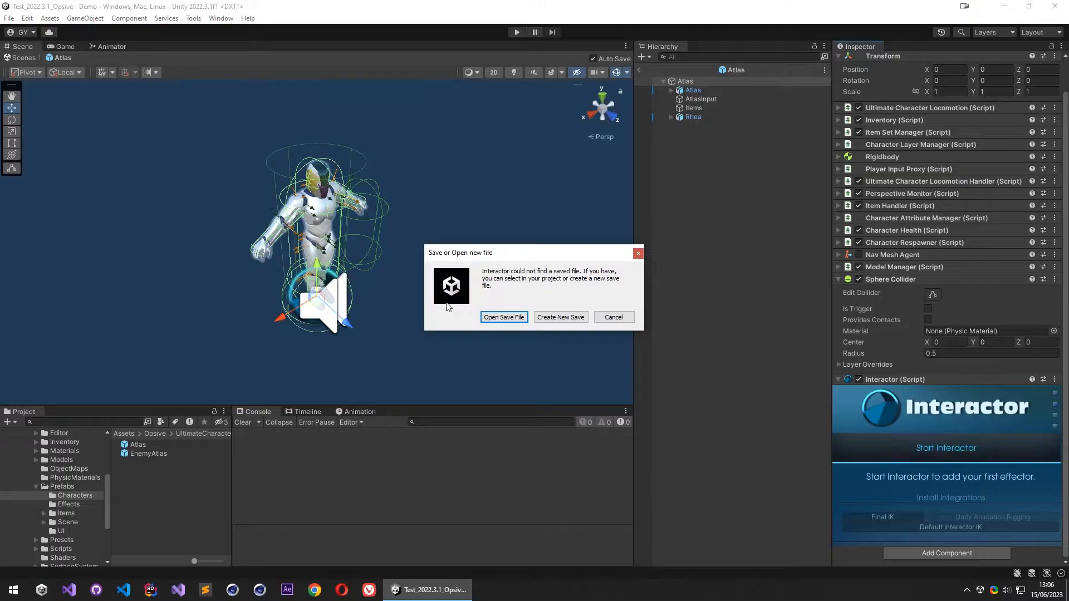
{"action": "left_click", "coordinate": [558, 319]}
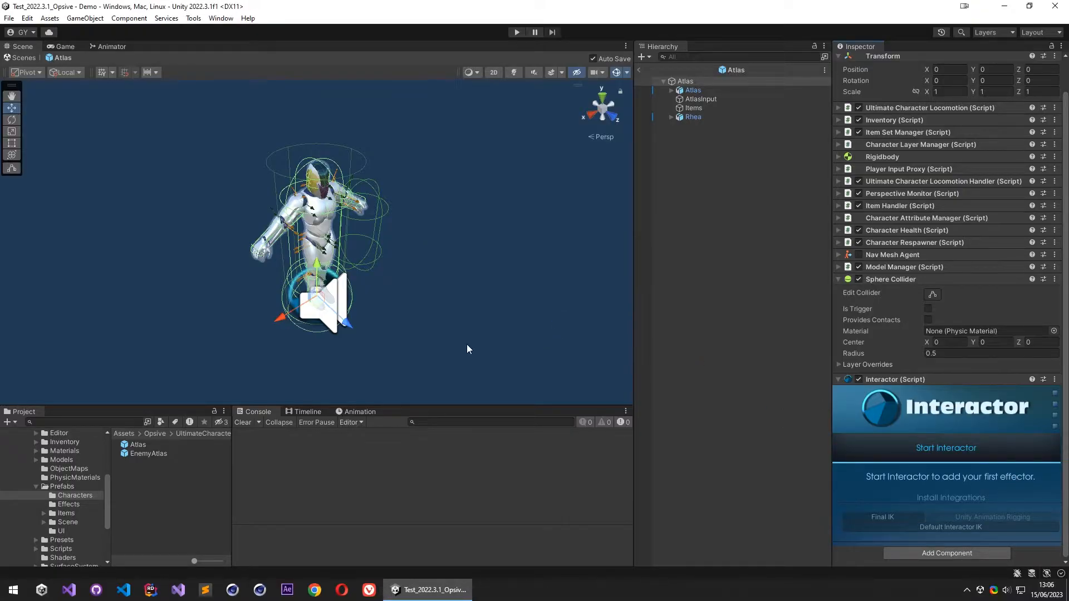
{"action": "left_click", "coordinate": [697, 471]}
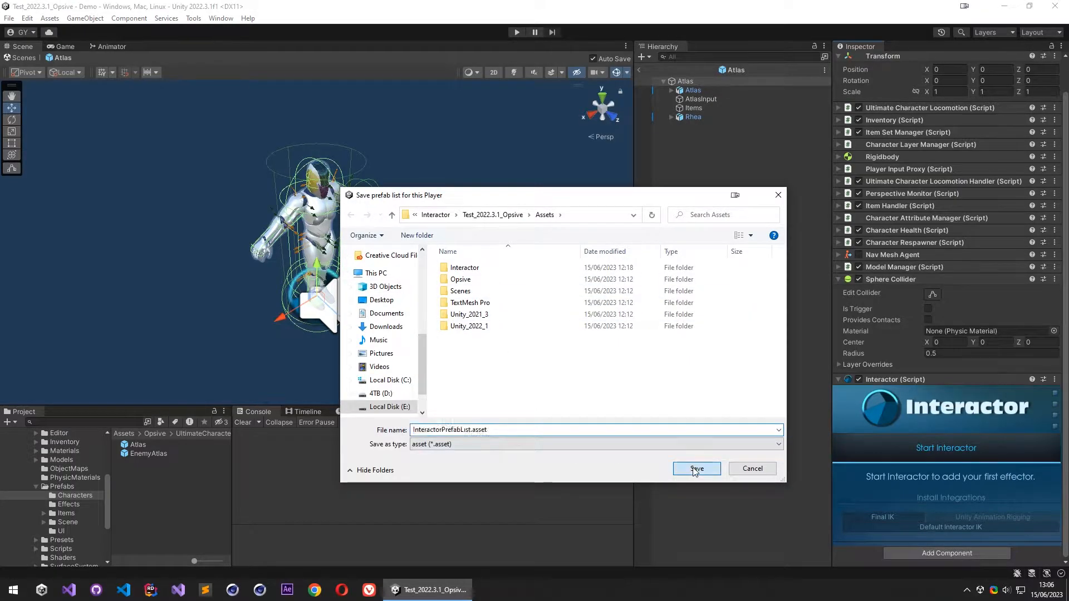
- Name the first Interactor effector LH, set its type to Left Hand and auto-configure its position, angles and range
{"action": "scroll", "coordinate": [918, 444], "scroll_direction": "down", "scroll_amount": 5}
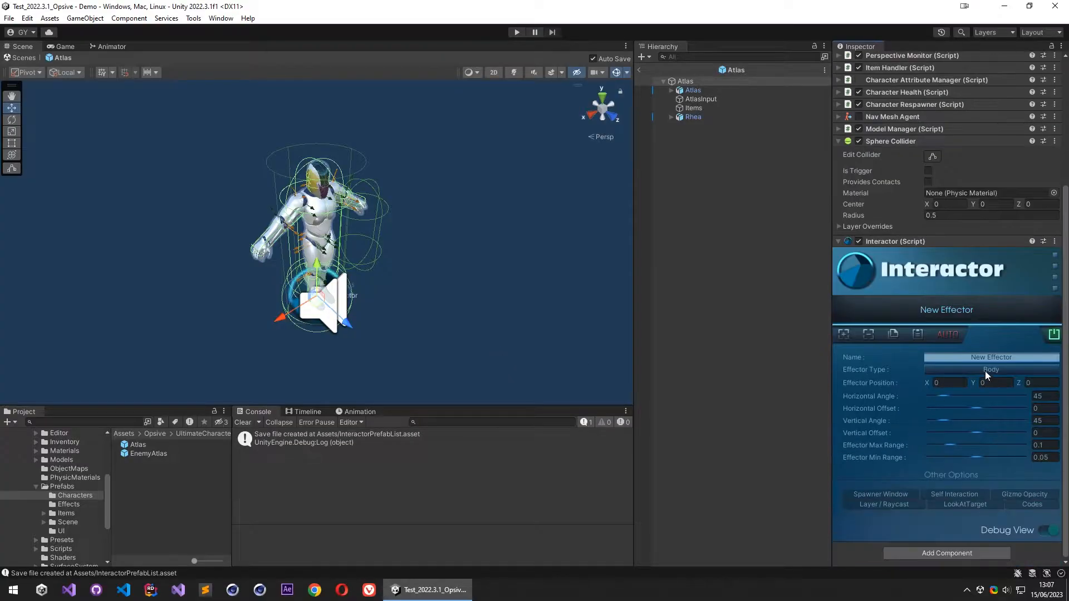
{"action": "type", "text": "LH"}
{"action": "left_click", "coordinate": [984, 369]}
{"action": "left_click", "coordinate": [963, 443]}
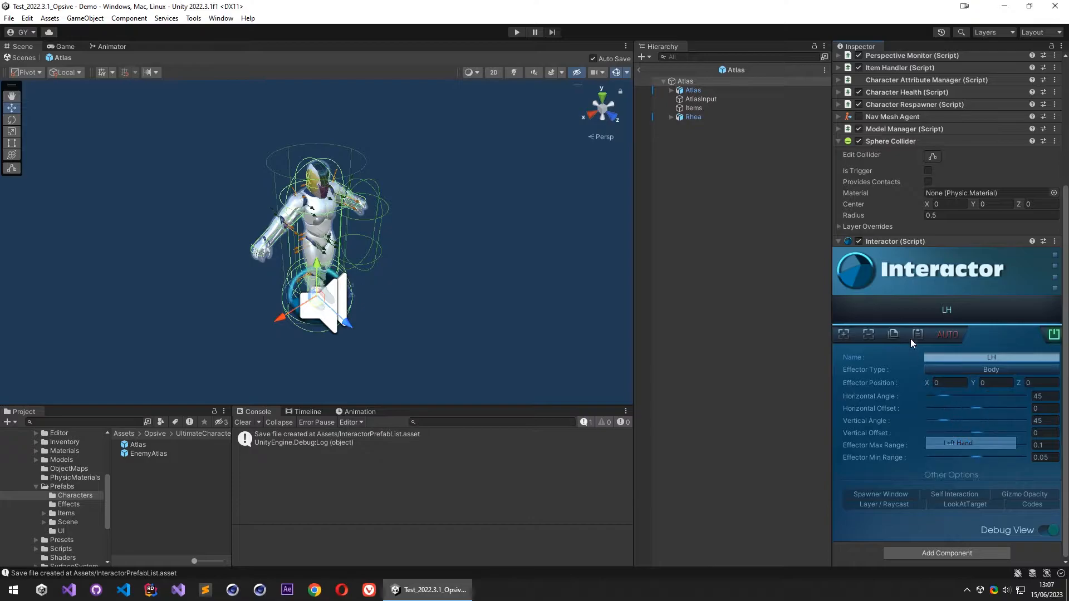
{"action": "left_click", "coordinate": [939, 337]}
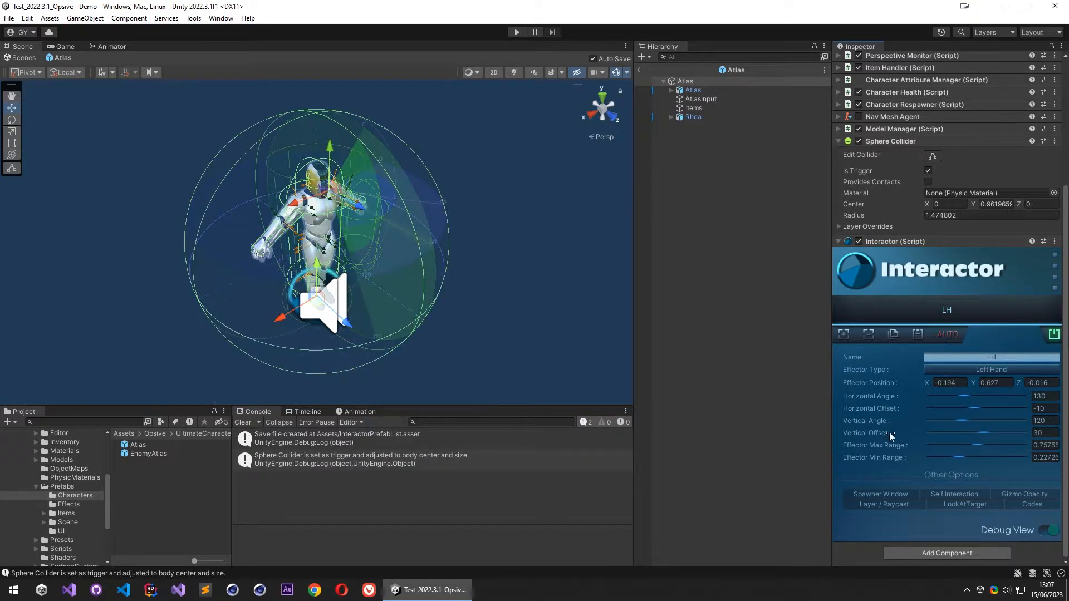
- Add a second effector named RH, set its type to Right Hand and auto-configure its values
{"action": "left_click", "coordinate": [844, 336]}
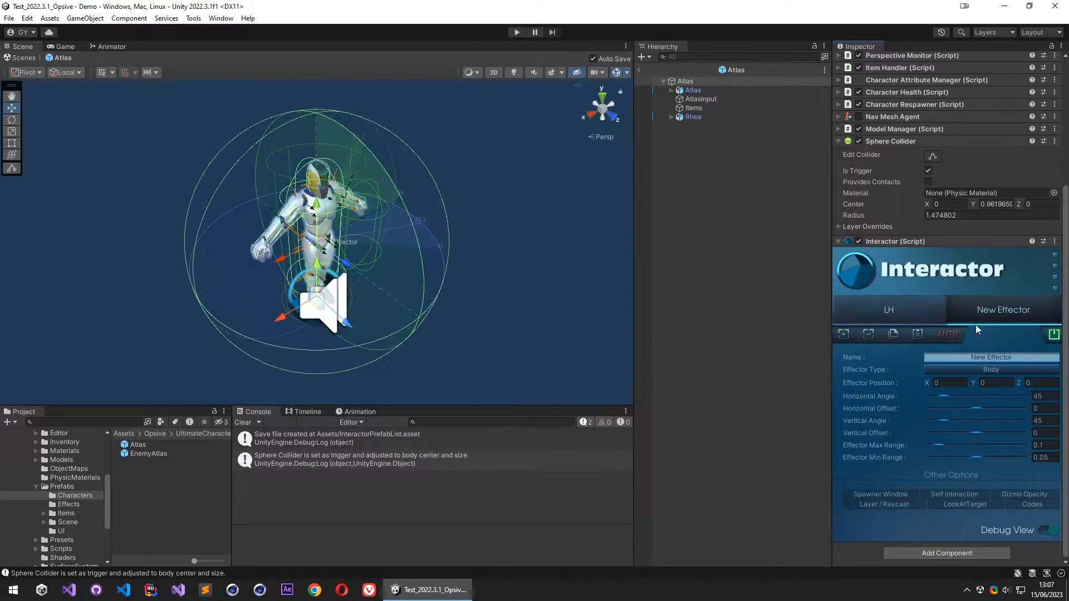
{"action": "type", "text": "RH"}
{"action": "left_click", "coordinate": [987, 368]}
{"action": "left_click", "coordinate": [984, 458]}
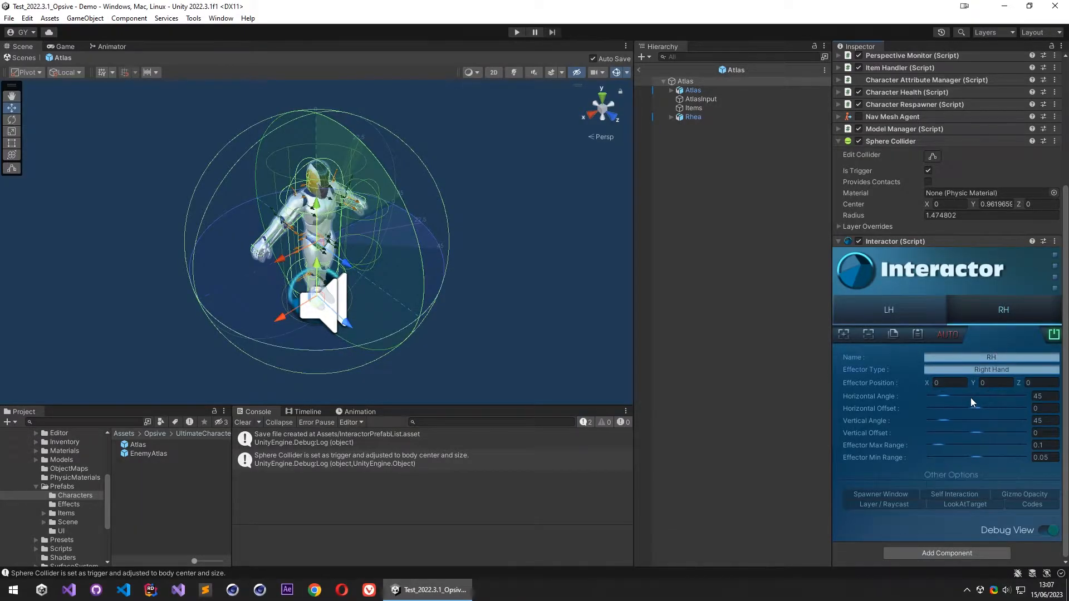
{"action": "left_click", "coordinate": [946, 335]}
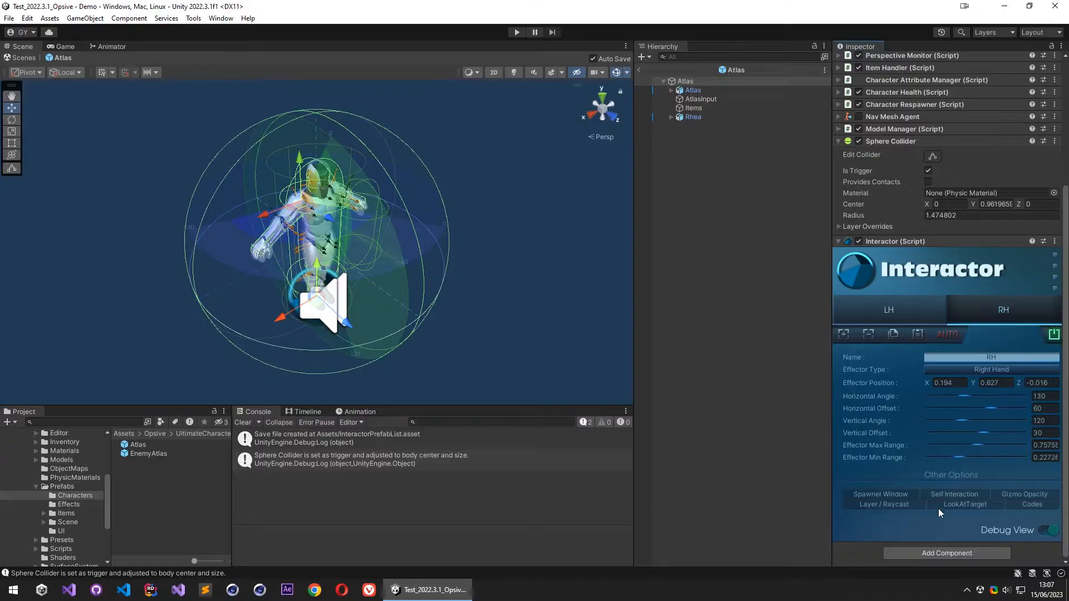
- Add the Interactor IK component to the root Atlas object and create two expanded Ik Parts elements
{"action": "left_click", "coordinate": [929, 553]}
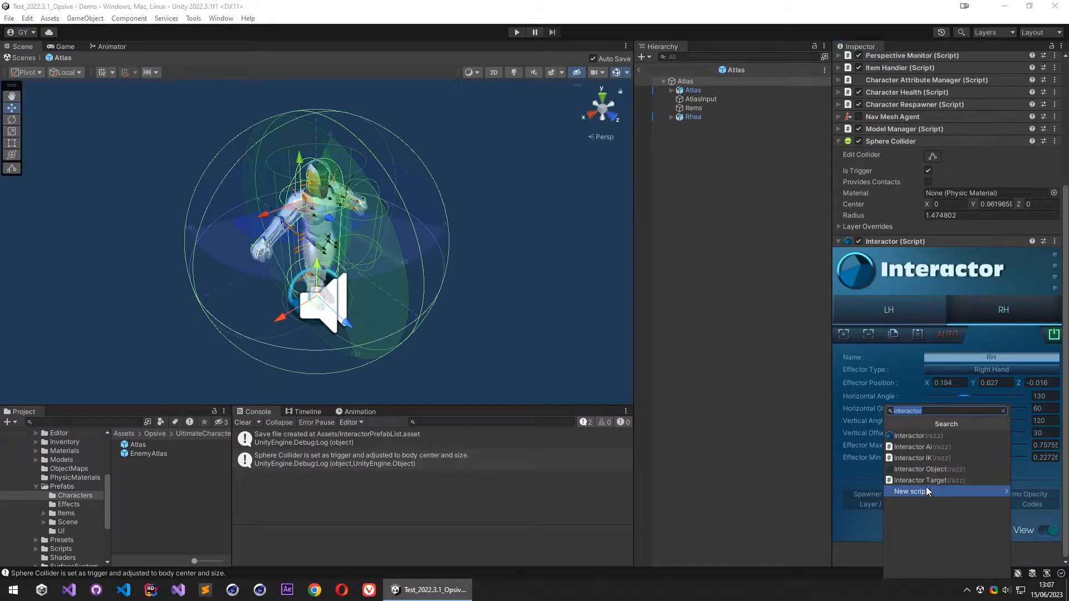
{"action": "left_click", "coordinate": [946, 457]}
{"action": "scroll", "coordinate": [883, 517], "scroll_direction": "down", "scroll_amount": 4}
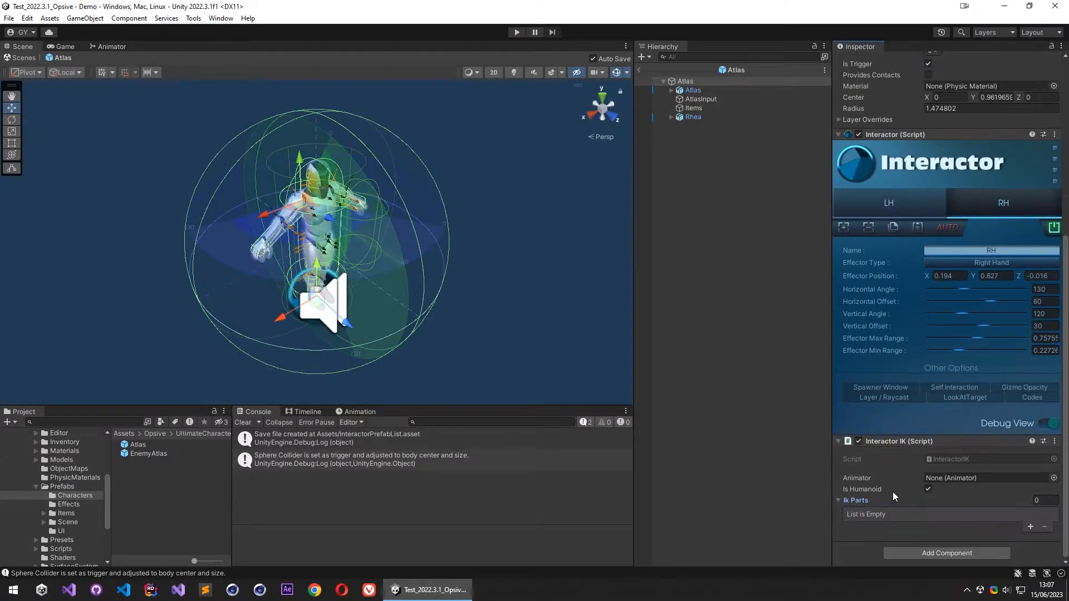
{"action": "left_click", "coordinate": [1030, 527]}
{"action": "left_click", "coordinate": [1030, 527]}
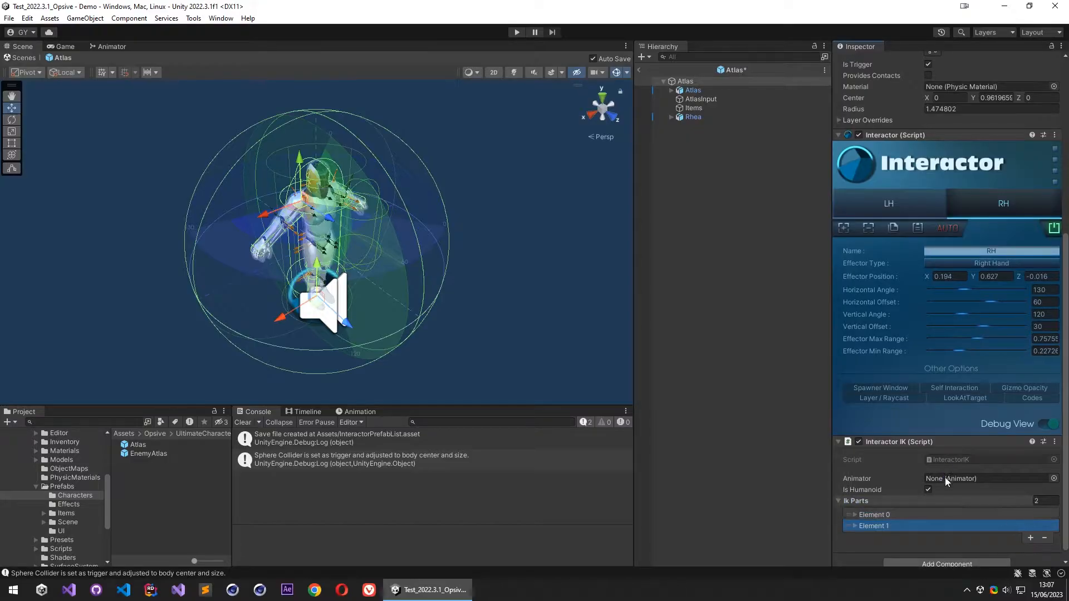
{"action": "left_click", "coordinate": [885, 504]}
{"action": "left_click", "coordinate": [884, 512]}
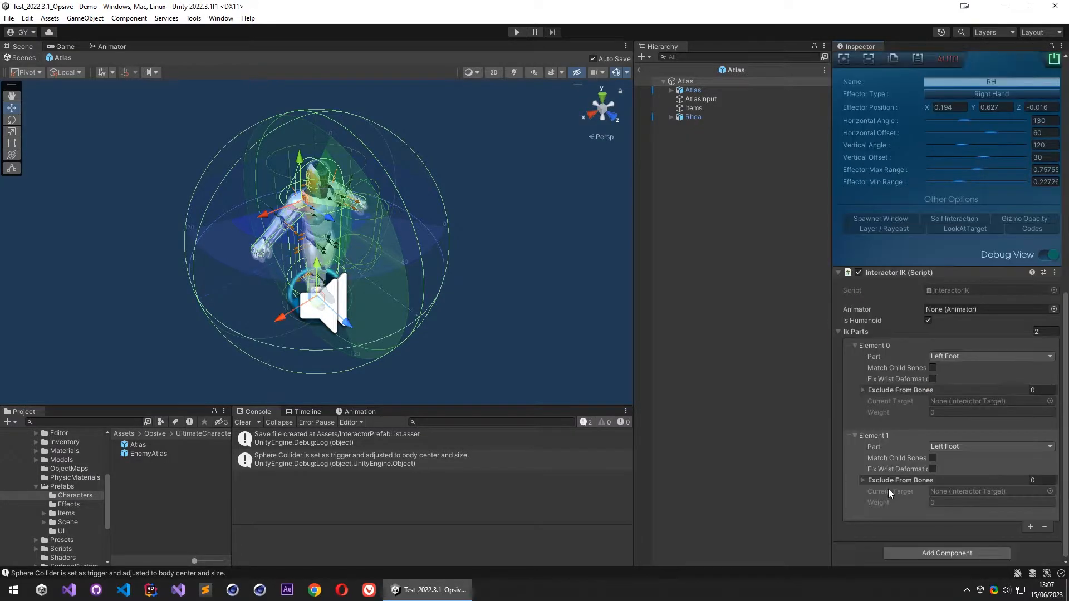
- Set the two Ik Parts to Left Hand and Right Hand and enable Match Child Bones on both
{"action": "left_click", "coordinate": [948, 387]}
{"action": "left_click", "coordinate": [963, 424]}
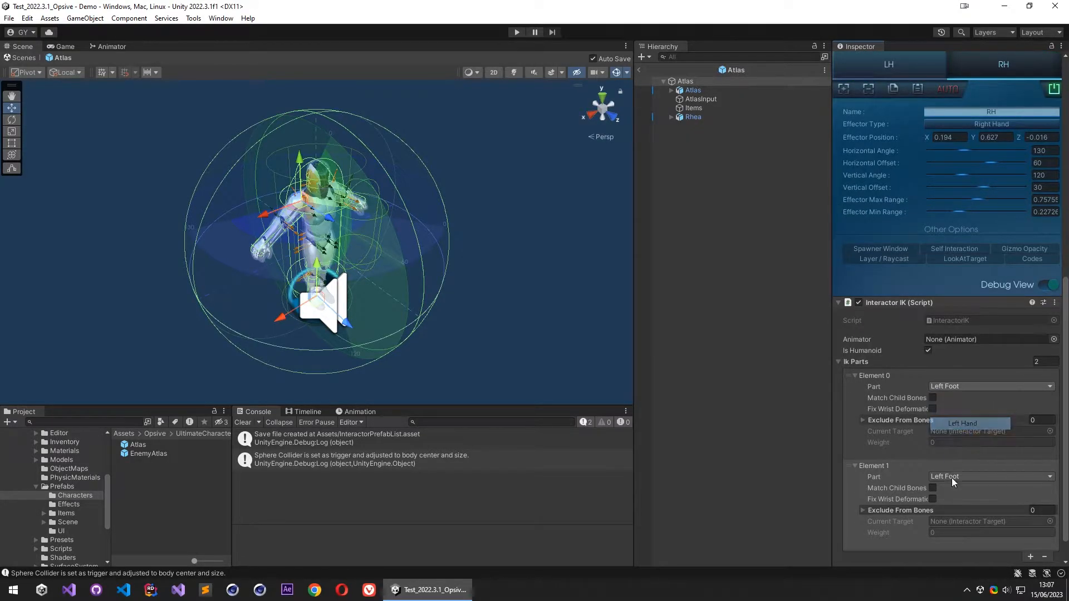
{"action": "left_click", "coordinate": [957, 477]}
{"action": "left_click", "coordinate": [965, 527]}
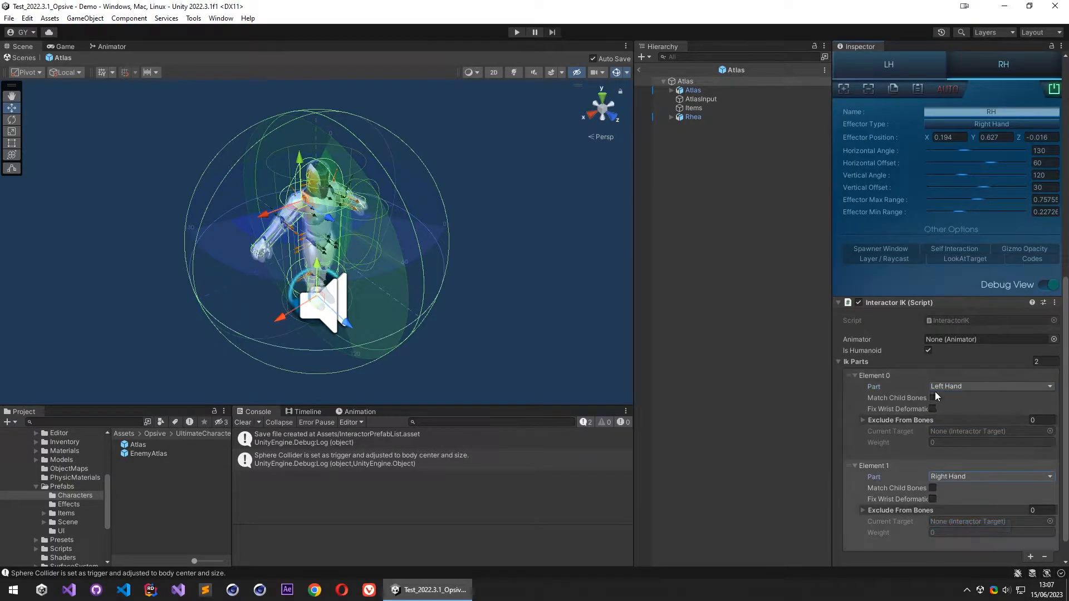
{"action": "left_click", "coordinate": [933, 398]}
{"action": "left_click", "coordinate": [934, 489]}
{"action": "scroll", "coordinate": [911, 479], "scroll_direction": "down", "scroll_amount": 1}
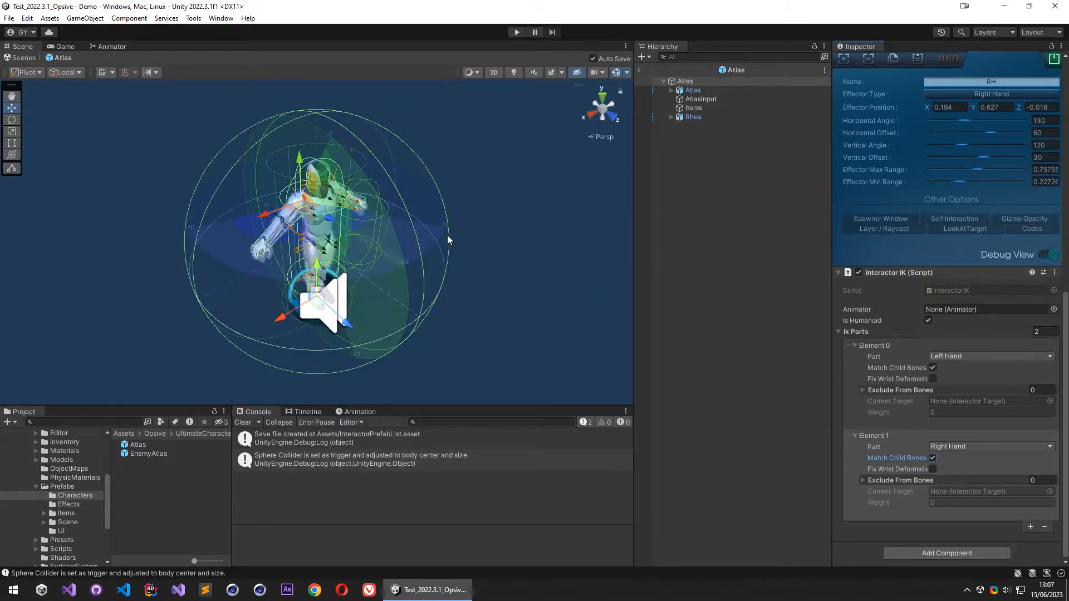
- Expand the child Atlas model's hierarchy from rig down through ORG-hips and ORG-spine to the children of ORG-chest
{"action": "left_click", "coordinate": [671, 90]}
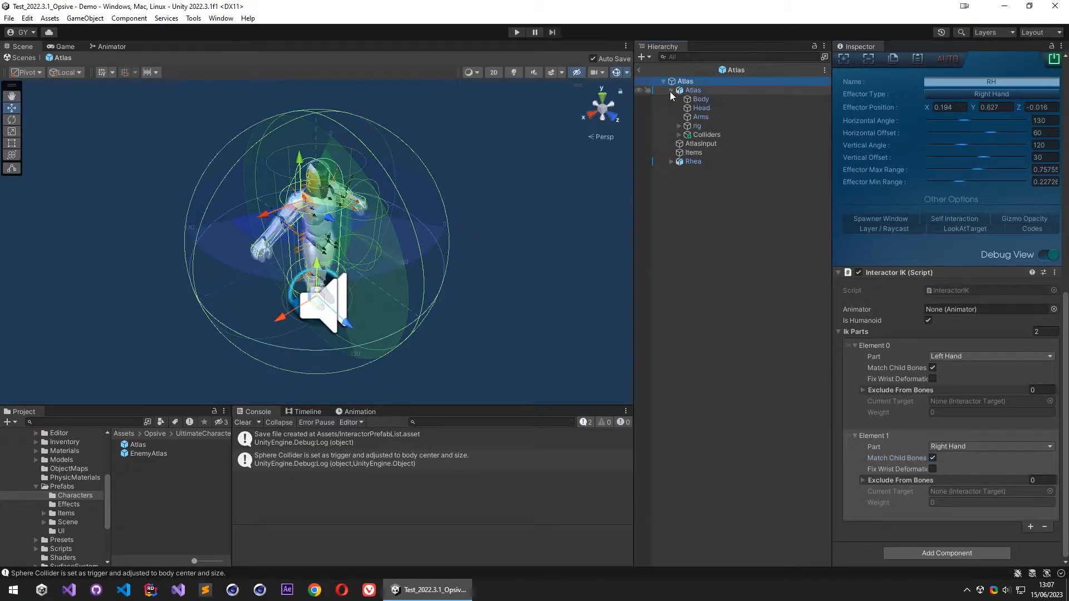
{"action": "left_click", "coordinate": [680, 125]}
{"action": "left_click", "coordinate": [687, 135]}
{"action": "left_click", "coordinate": [695, 144]}
{"action": "left_click", "coordinate": [703, 153]}
{"action": "left_click", "coordinate": [711, 162]}
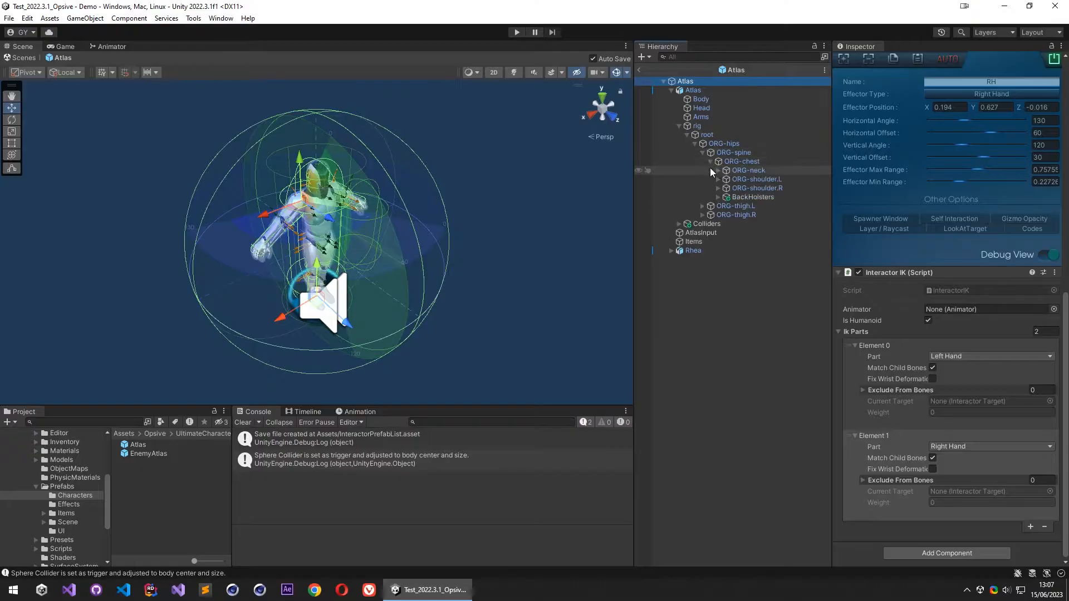
- Expand the left and right shoulder chains down to the children of ORG-hand.L and ORG-hand.R
{"action": "left_click", "coordinate": [718, 180]}
{"action": "left_click", "coordinate": [719, 197]}
{"action": "left_click", "coordinate": [726, 206]}
{"action": "left_click", "coordinate": [727, 189]}
{"action": "left_click", "coordinate": [734, 197]}
{"action": "left_click", "coordinate": [735, 232]}
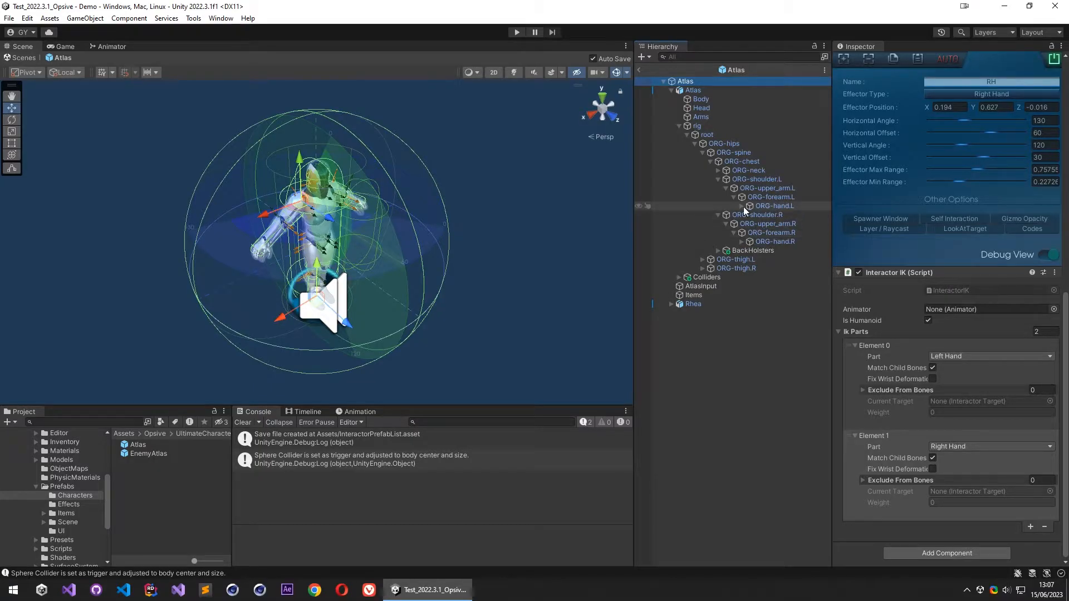
{"action": "left_click", "coordinate": [743, 206]}
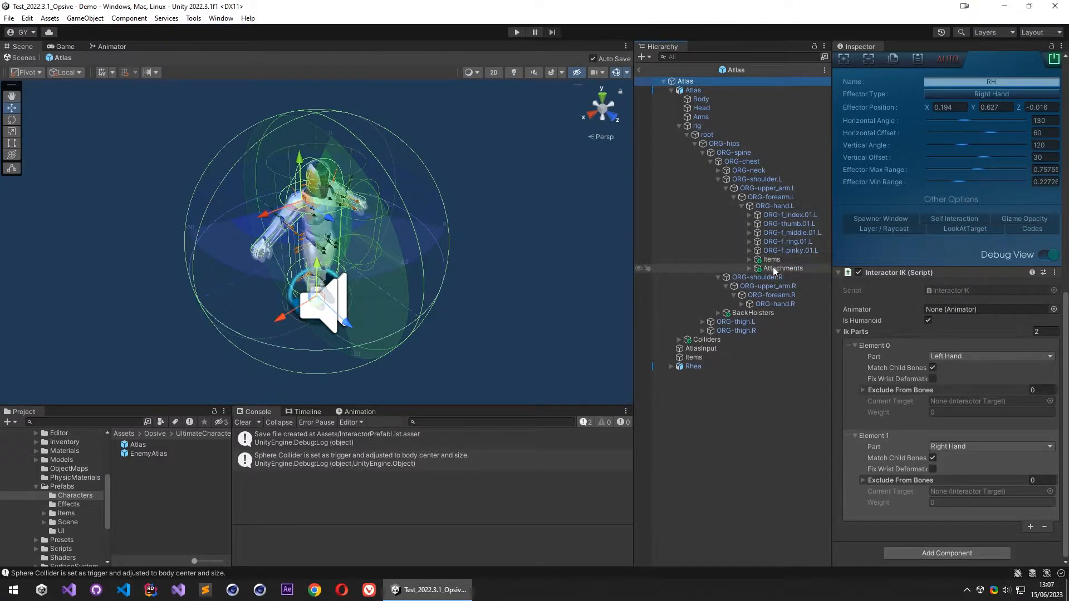
{"action": "left_click", "coordinate": [741, 304]}
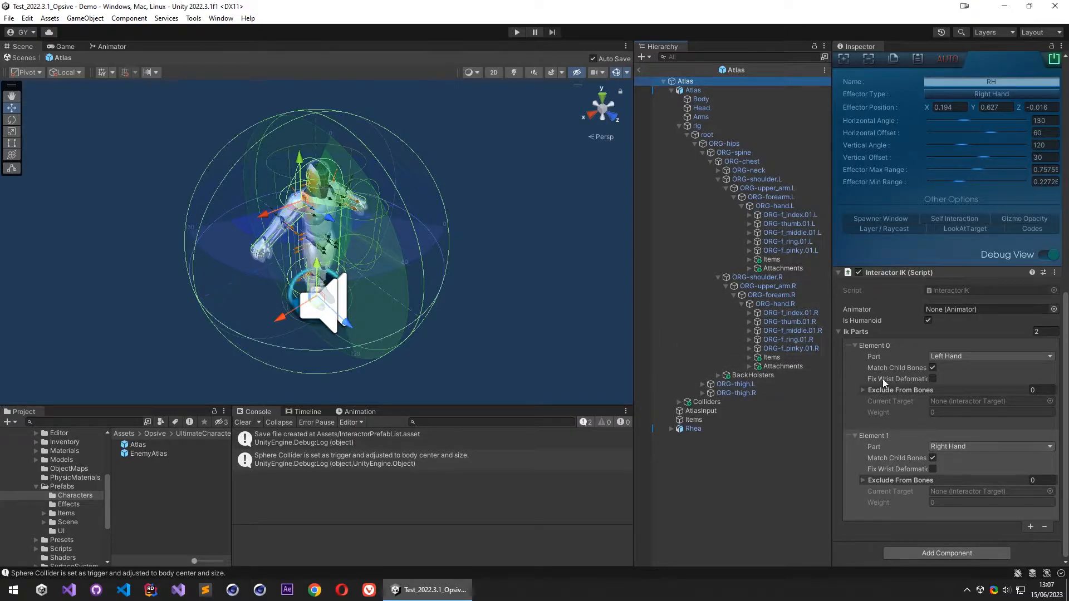
- Add the Items and Attachments objects of ORG-hand.L to the Left Hand part's Exclude From Bones list
{"action": "left_click", "coordinate": [866, 389]}
{"action": "left_click", "coordinate": [864, 506]}
{"action": "scroll", "coordinate": [891, 428], "scroll_direction": "down", "scroll_amount": 1}
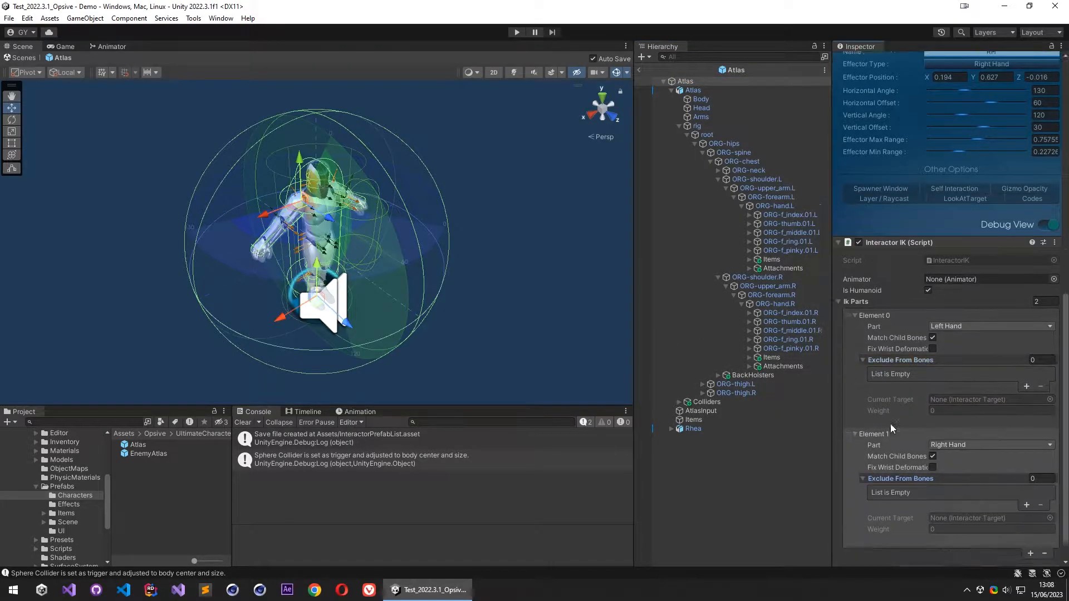
{"action": "scroll", "coordinate": [891, 429], "scroll_direction": "down", "scroll_amount": 1}
{"action": "left_click", "coordinate": [1027, 360]}
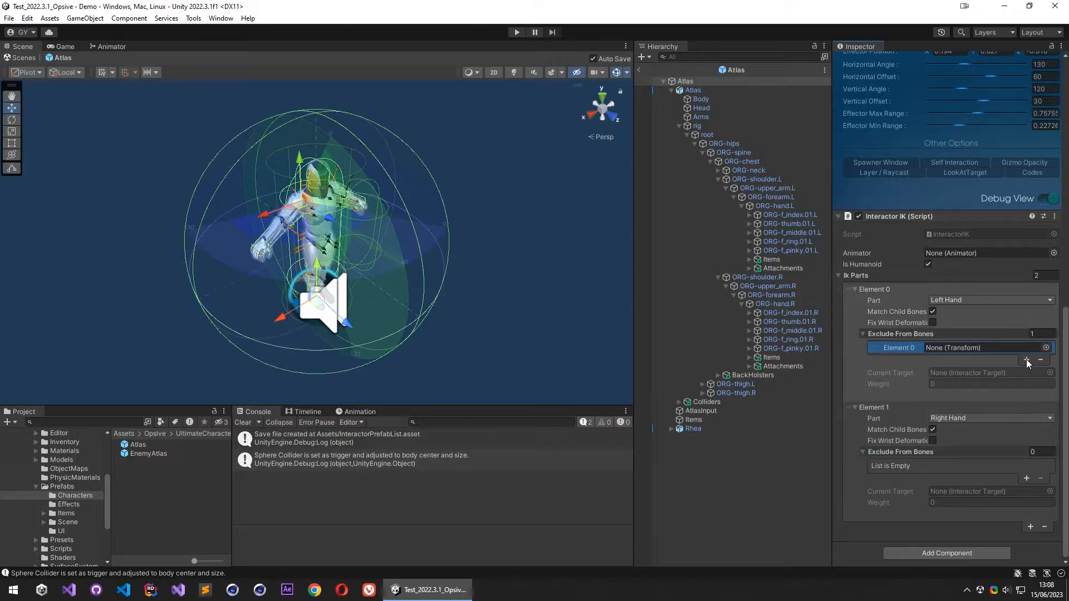
{"action": "left_click", "coordinate": [1026, 360]}
{"action": "left_click_drag", "start_coordinate": [773, 260], "coordinate": [947, 348]}
{"action": "left_click_drag", "start_coordinate": [778, 265], "coordinate": [964, 359]}
{"action": "scroll", "coordinate": [891, 445], "scroll_direction": "down", "scroll_amount": 1}
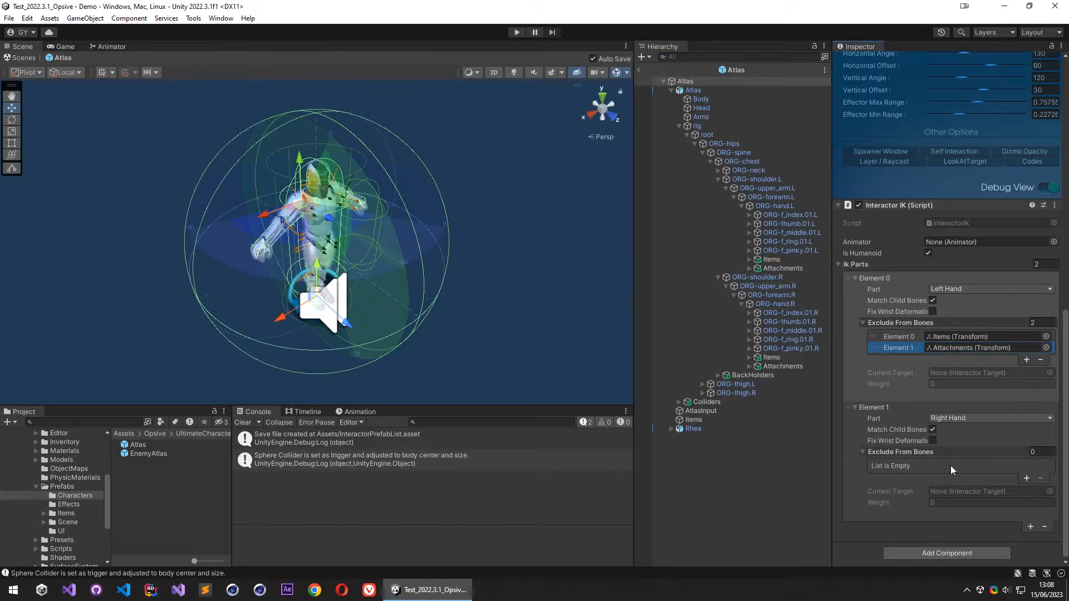
- Add the Items and Attachments objects of ORG-hand.R to the Right Hand part's Exclude From Bones list
{"action": "left_click", "coordinate": [1027, 478]}
{"action": "left_click_drag", "start_coordinate": [773, 357], "coordinate": [966, 467]}
{"action": "left_click_drag", "start_coordinate": [770, 368], "coordinate": [953, 475]}
- Assign the child Atlas object as the Animator of the Interactor IK component
{"action": "scroll", "coordinate": [893, 299], "scroll_direction": "up", "scroll_amount": 3}
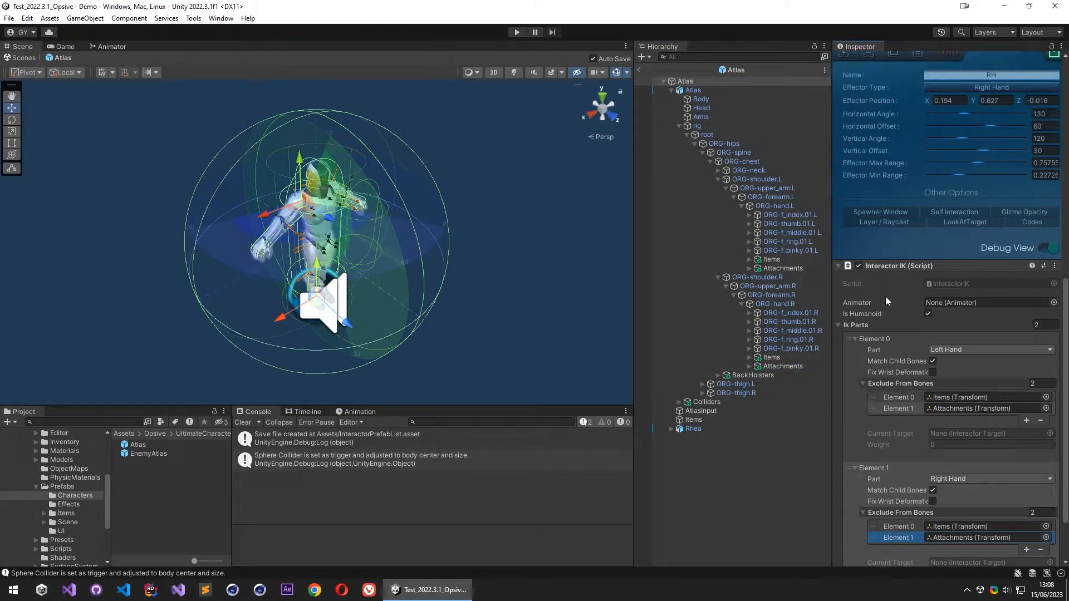
{"action": "scroll", "coordinate": [885, 296], "scroll_direction": "down", "scroll_amount": 3}
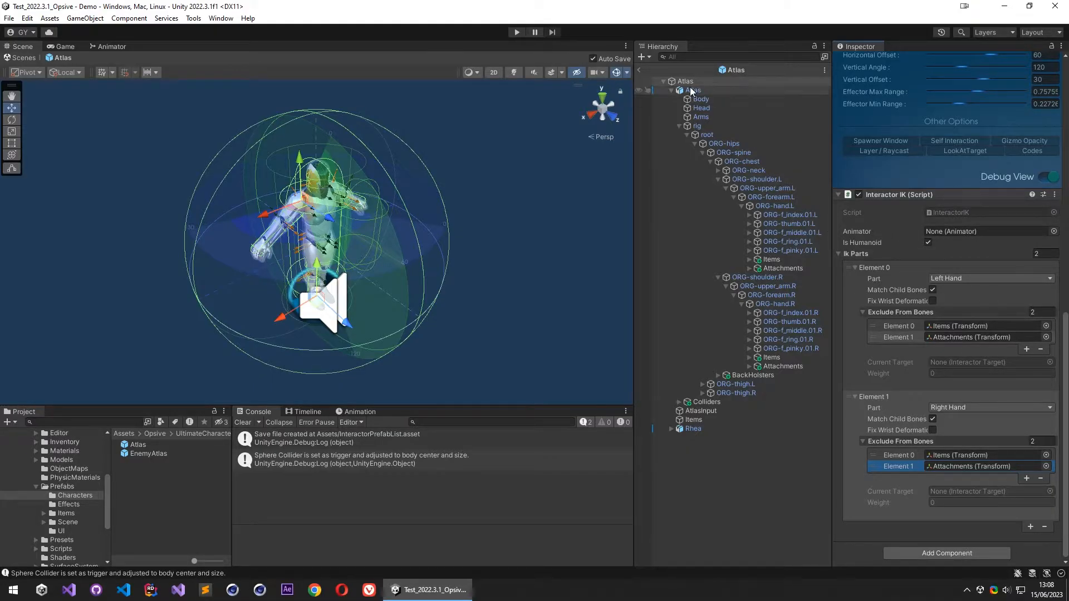
{"action": "left_click_drag", "start_coordinate": [695, 92], "coordinate": [948, 232]}
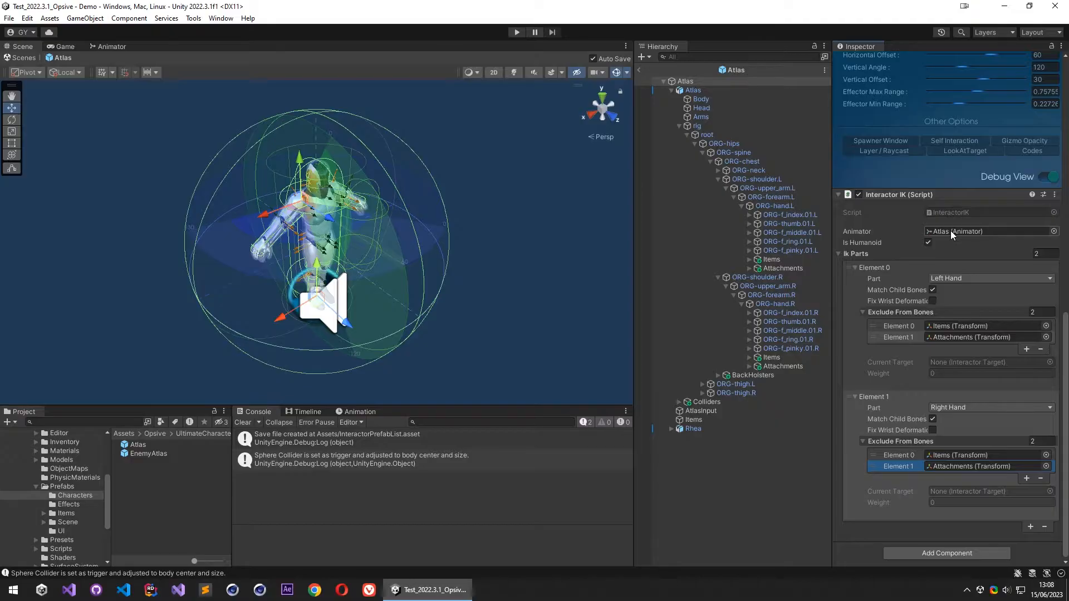
{"action": "left_click", "coordinate": [957, 231]}
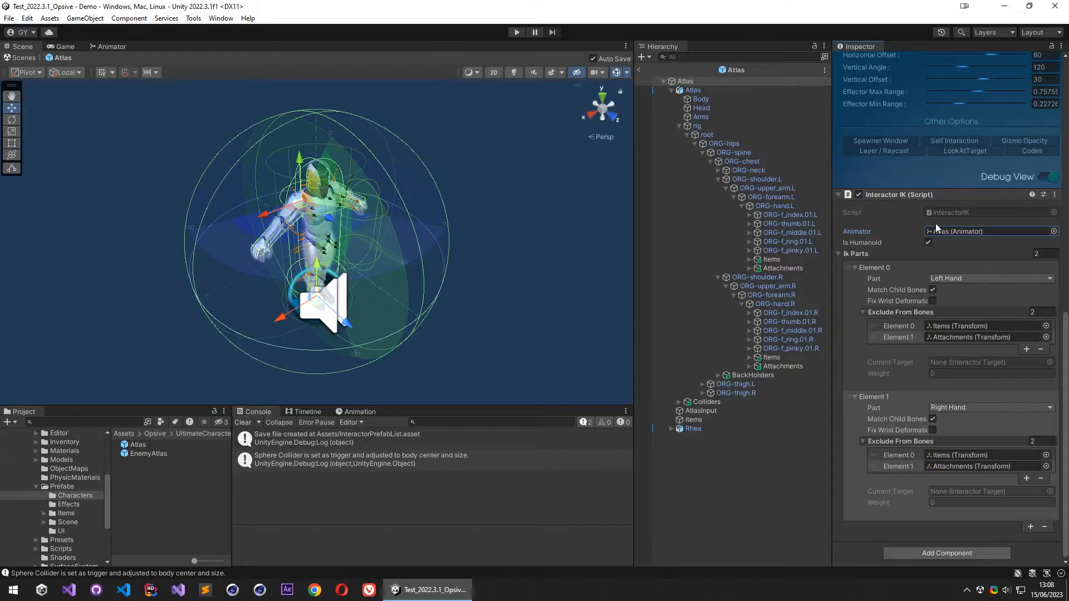
- Add the Animator Callback component to the child Atlas object and set its Interactor Ik reference to the root Atlas object
{"action": "left_click", "coordinate": [693, 91]}
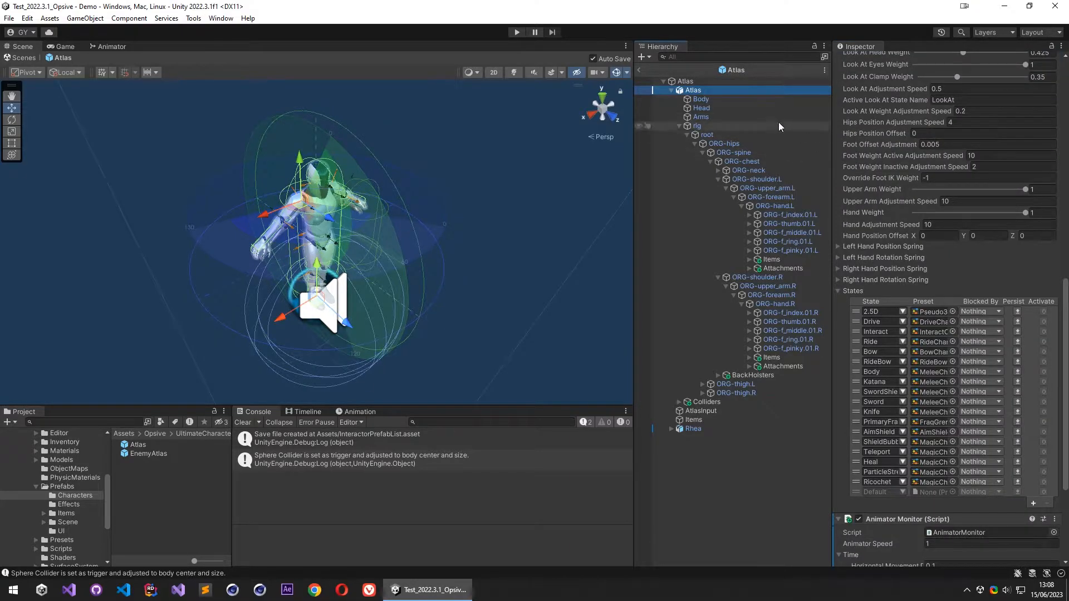
{"action": "scroll", "coordinate": [890, 156], "scroll_direction": "up", "scroll_amount": 15}
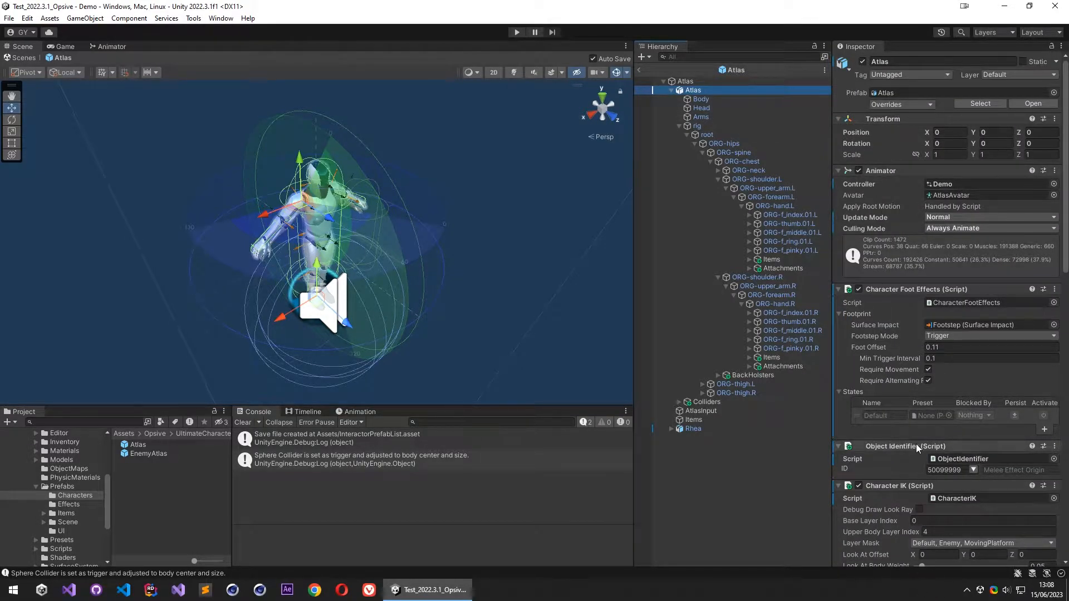
{"action": "scroll", "coordinate": [916, 443], "scroll_direction": "down", "scroll_amount": 15}
{"action": "left_click", "coordinate": [934, 555]}
{"action": "type", "text": "anim"}
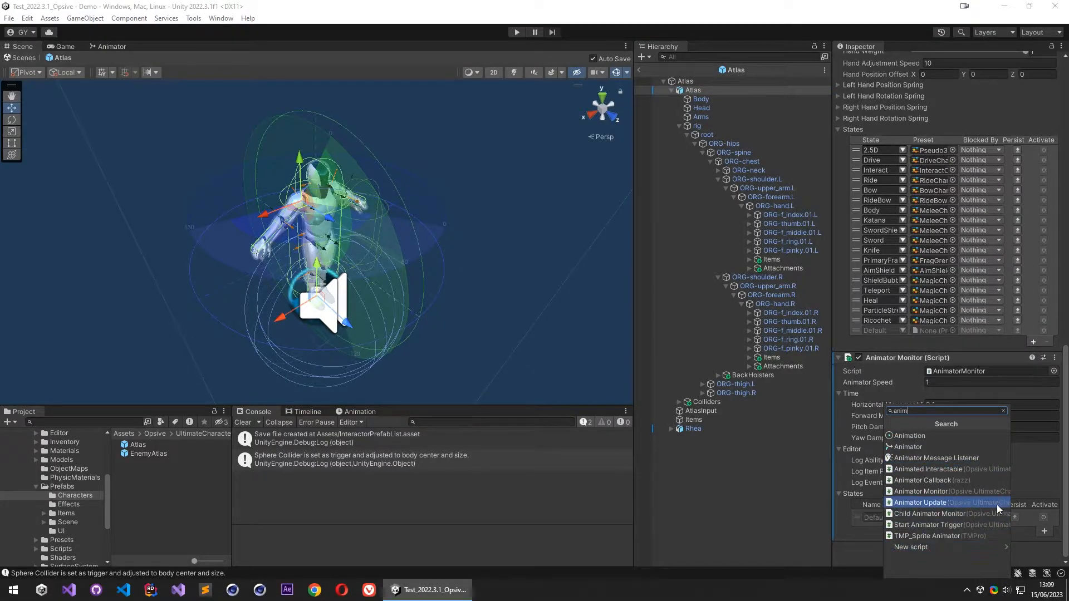
{"action": "type", "text": "ator"}
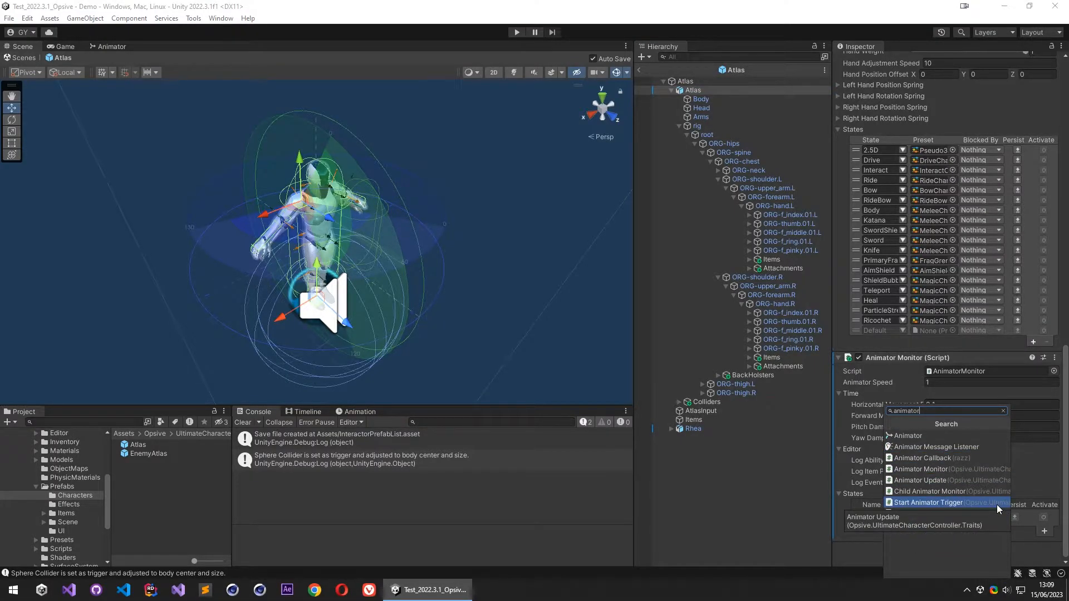
{"action": "left_click", "coordinate": [935, 460]}
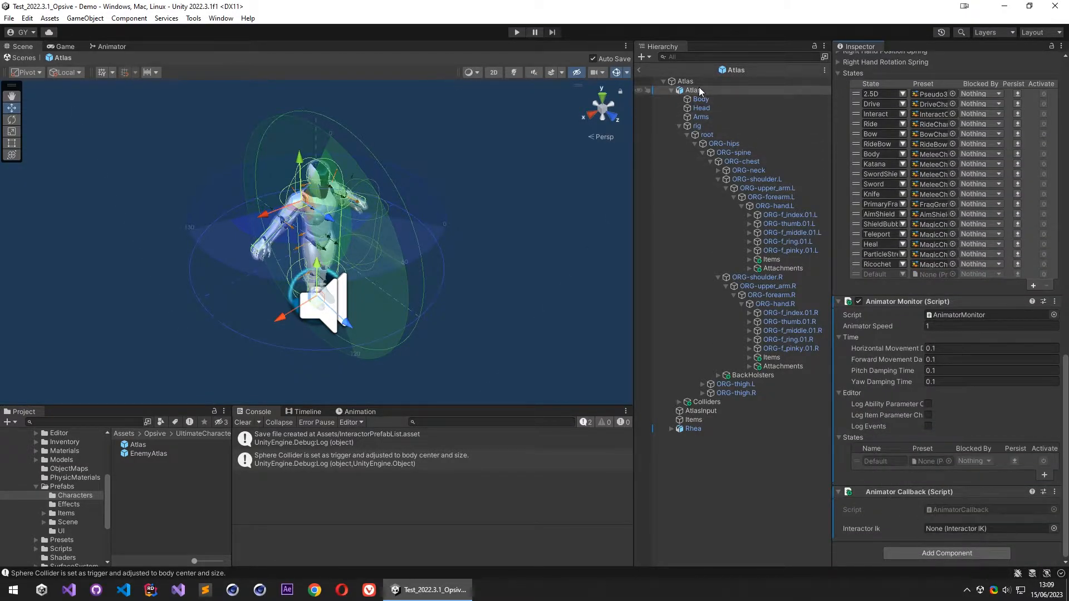
{"action": "left_click_drag", "start_coordinate": [691, 90], "coordinate": [948, 529]}
{"action": "scroll", "coordinate": [944, 482], "scroll_direction": "up", "scroll_amount": 15}
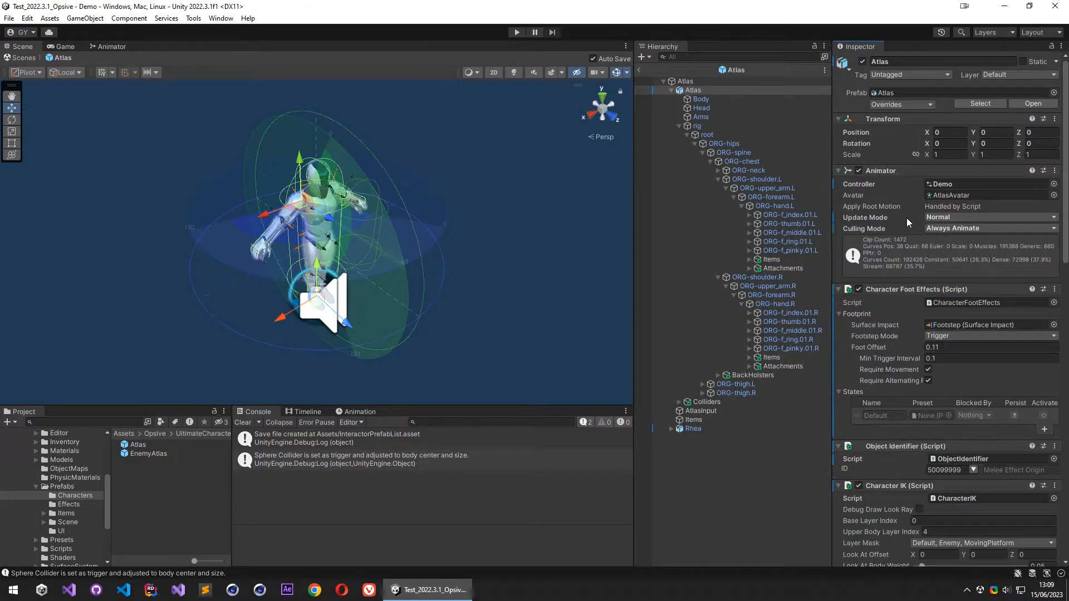
- Add the Basic UI and Basic Input Interact components to the root Atlas object
{"action": "left_click", "coordinate": [685, 81]}
{"action": "scroll", "coordinate": [914, 456], "scroll_direction": "down", "scroll_amount": 5}
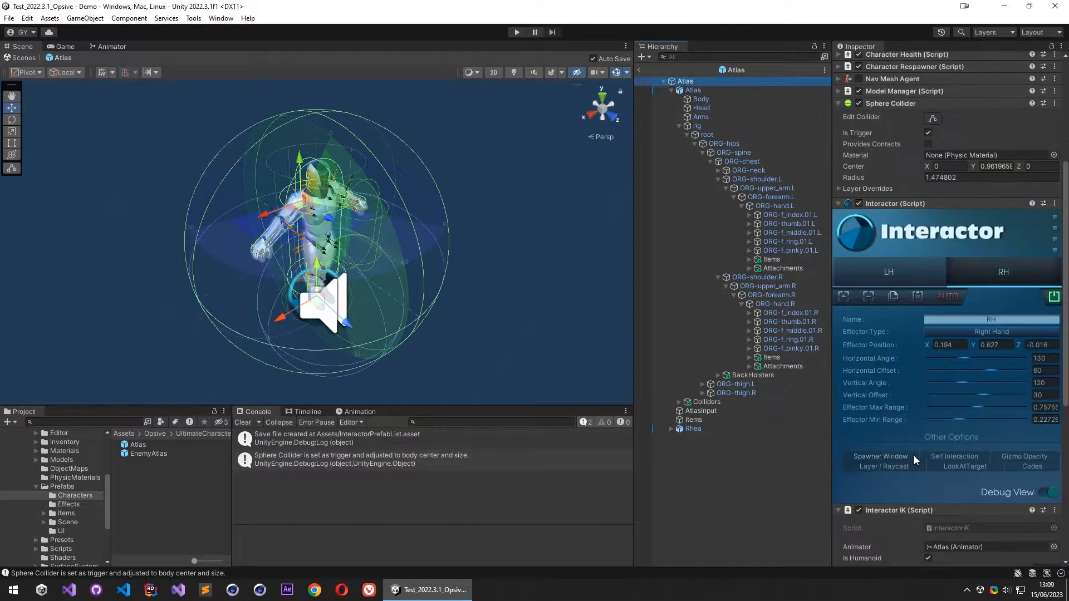
{"action": "scroll", "coordinate": [914, 455], "scroll_direction": "down", "scroll_amount": 10}
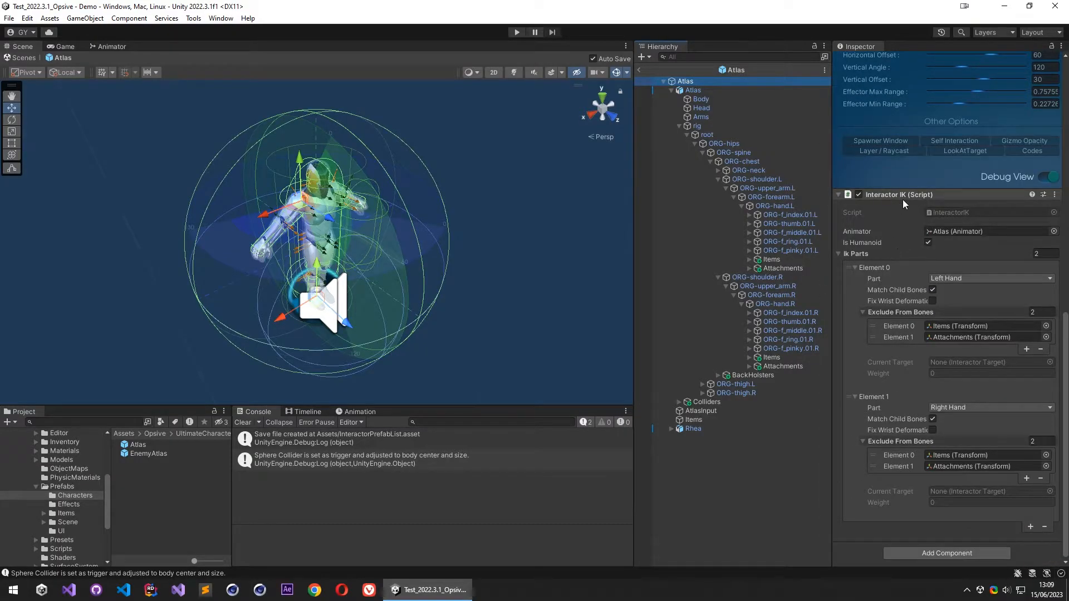
{"action": "left_click", "coordinate": [937, 554]}
{"action": "type", "text": "basic"}
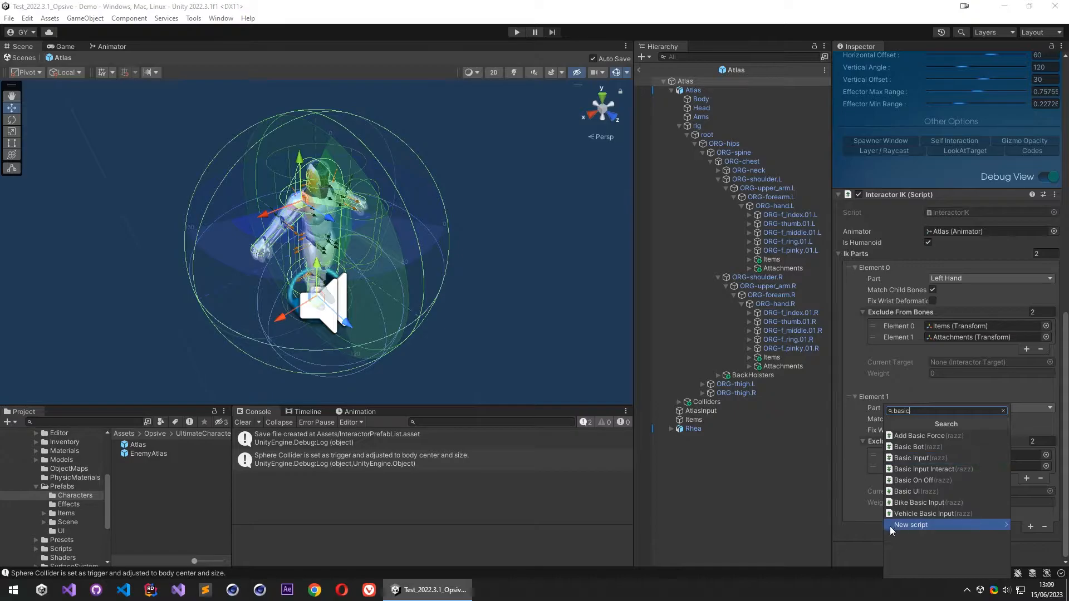
{"action": "left_click", "coordinate": [914, 513]}
{"action": "scroll", "coordinate": [920, 501], "scroll_direction": "down", "scroll_amount": 2}
{"action": "left_click", "coordinate": [923, 553]}
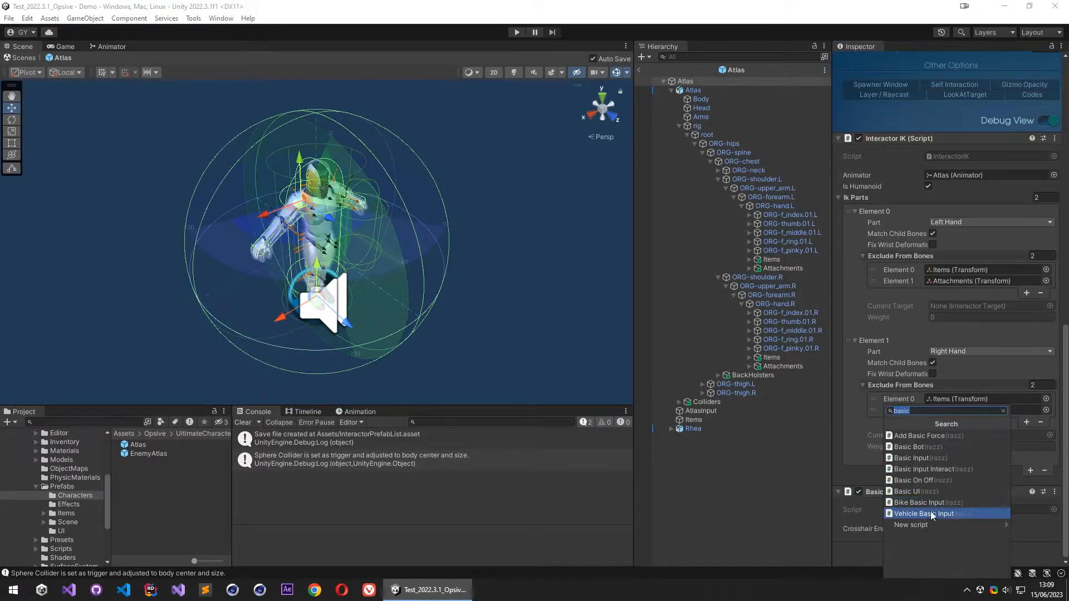
{"action": "left_click", "coordinate": [939, 470]}
{"action": "scroll", "coordinate": [916, 493], "scroll_direction": "up", "scroll_amount": 3}
{"action": "scroll", "coordinate": [914, 434], "scroll_direction": "up", "scroll_amount": 8}
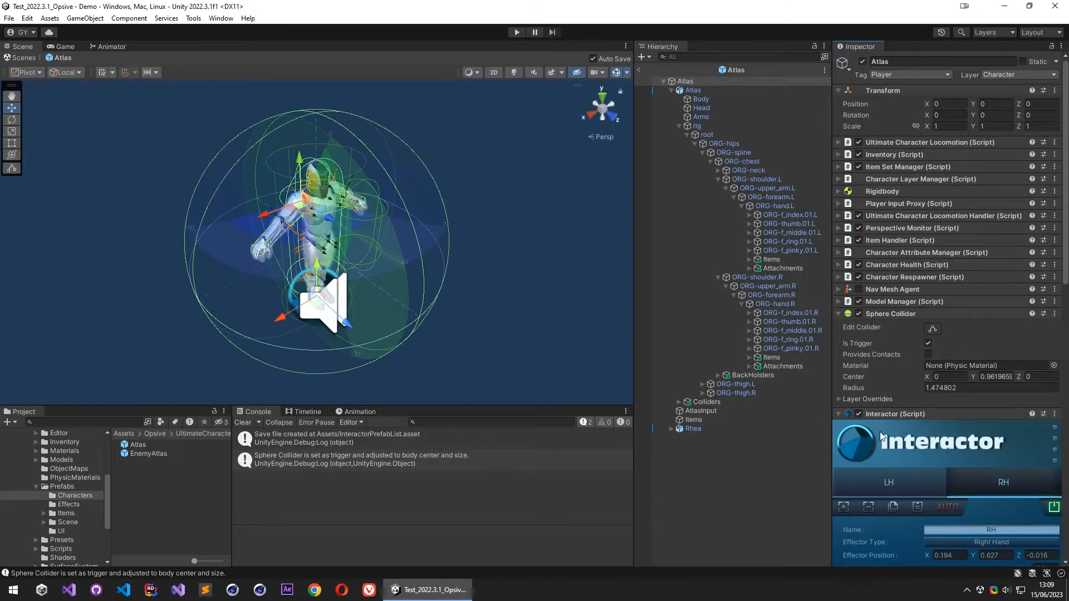
- Duplicate the ORG-hand.L and ORG-hand.R bones and move both copies directly under the root Atlas object
{"action": "scroll", "coordinate": [909, 357], "scroll_direction": "down", "scroll_amount": 3}
{"action": "left_click", "coordinate": [781, 206]}
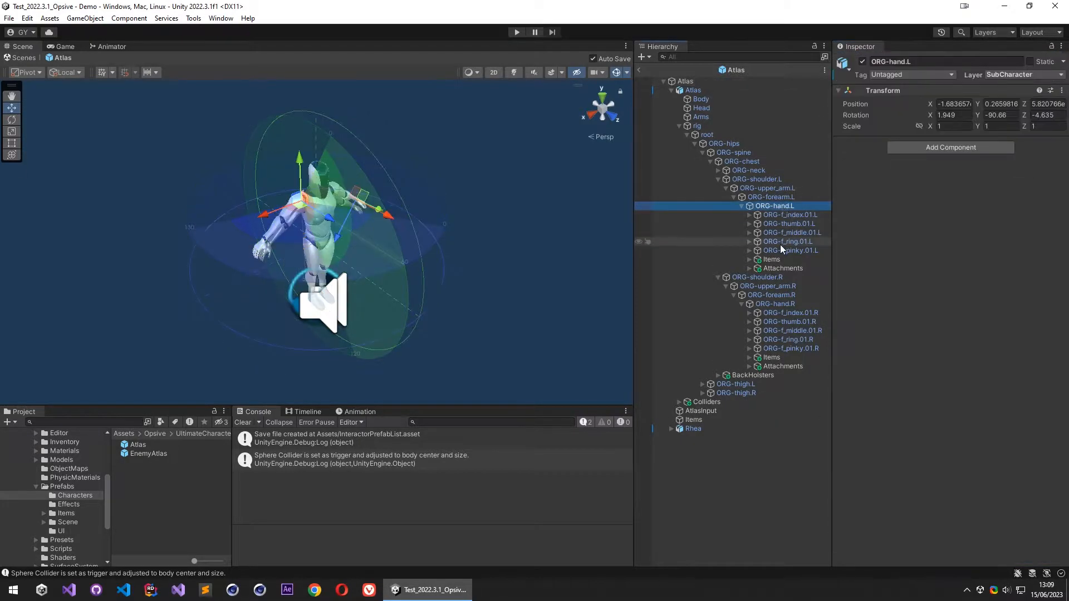
{"action": "key", "text": "ctrl+d"}
{"action": "left_click", "coordinate": [778, 313]}
{"action": "key", "text": "ctrl+d"}
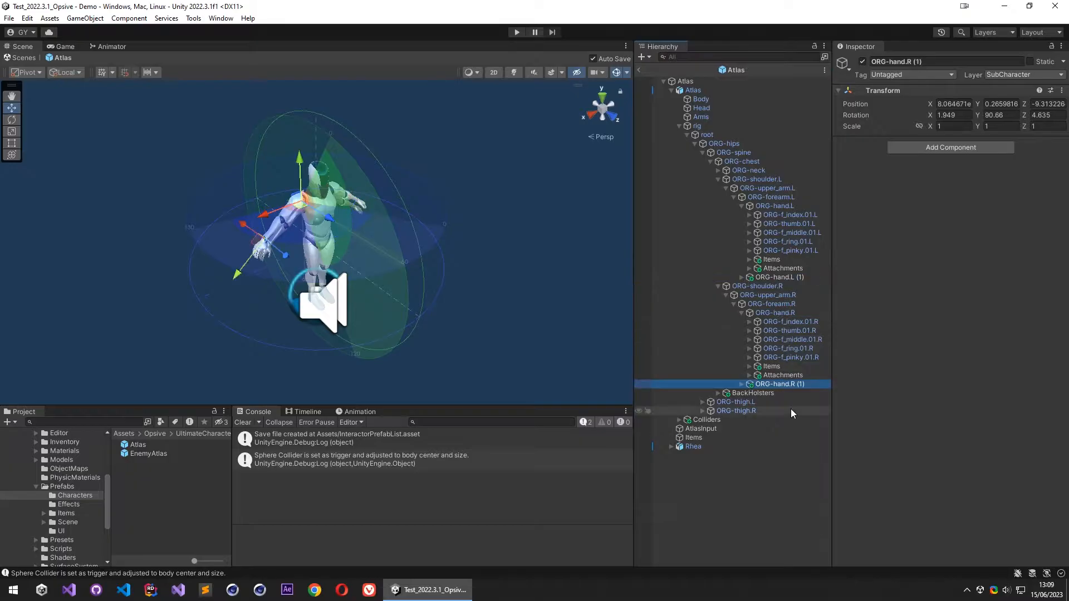
{"action": "left_click_drag", "start_coordinate": [786, 388], "coordinate": [780, 449]}
{"action": "left_click_drag", "start_coordinate": [780, 278], "coordinate": [718, 452]}
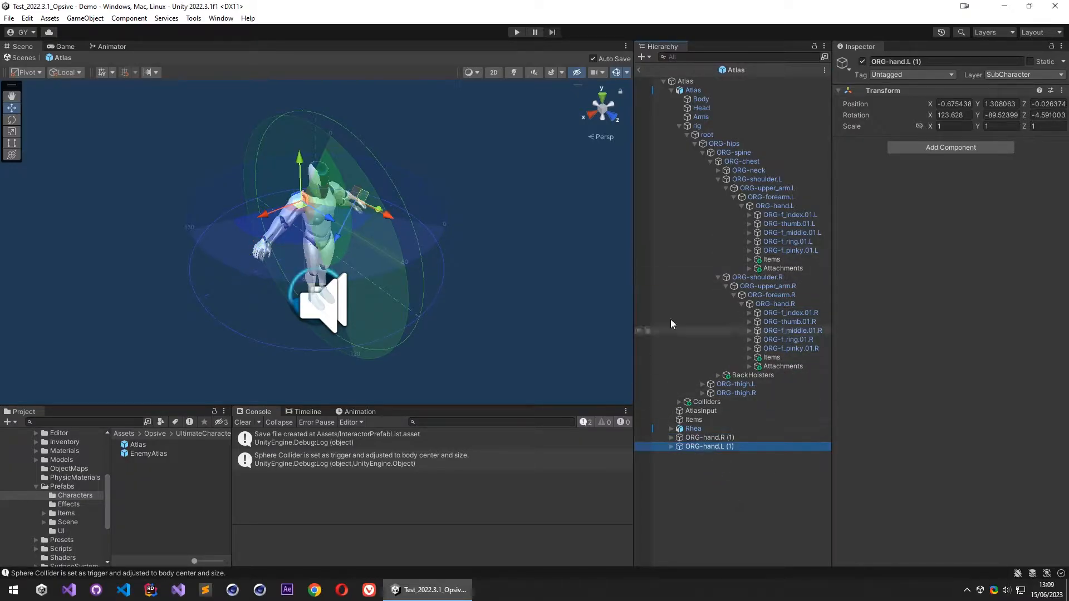
{"action": "left_click", "coordinate": [664, 81]}
{"action": "left_click", "coordinate": [663, 81]}
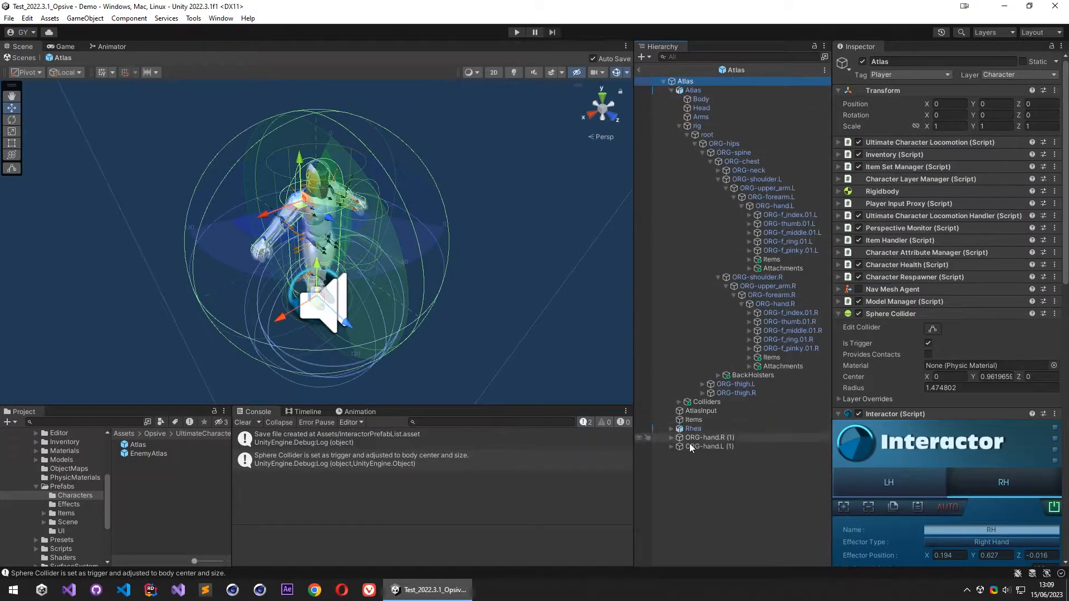
- Rename the two duplicated hand objects as ORG-hand.RTarget and ORG-hand.LTarget
{"action": "left_click", "coordinate": [724, 439]}
{"action": "left_click", "coordinate": [742, 437]}
{"action": "left_click_drag", "start_coordinate": [743, 439], "coordinate": [725, 438]}
{"action": "type", "text": "Target"}
{"action": "key", "text": "Return"}
{"action": "left_click", "coordinate": [754, 446]}
{"action": "left_click", "coordinate": [771, 447]}
{"action": "type", "text": "Target"}
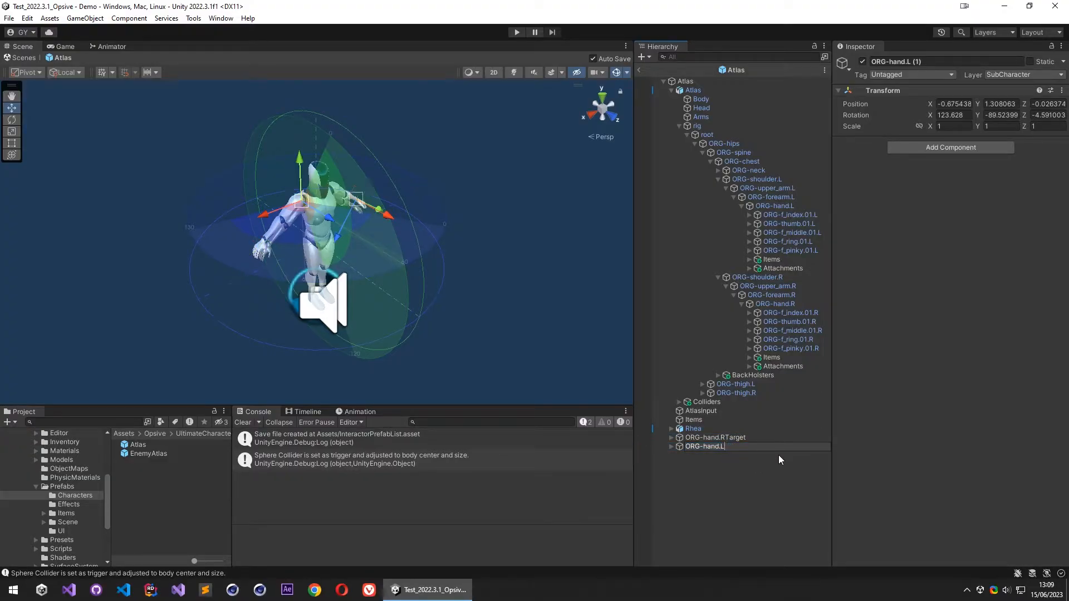
{"action": "key", "text": "Return"}
- Add the Interactor Target component to both ORG-hand.RTarget and ORG-hand.LTarget
{"action": "left_click", "coordinate": [746, 437]}
{"action": "left_click", "coordinate": [742, 446], "text": "ctrl"}
{"action": "left_click", "coordinate": [947, 147]}
{"action": "type", "text": "interactor"}
{"action": "left_click", "coordinate": [942, 220]}
- Set the targets' Effector Type to Right Hand and Left Hand respectively, and assign each target as its own Match Source
{"action": "left_click", "coordinate": [726, 446], "text": "ctrl"}
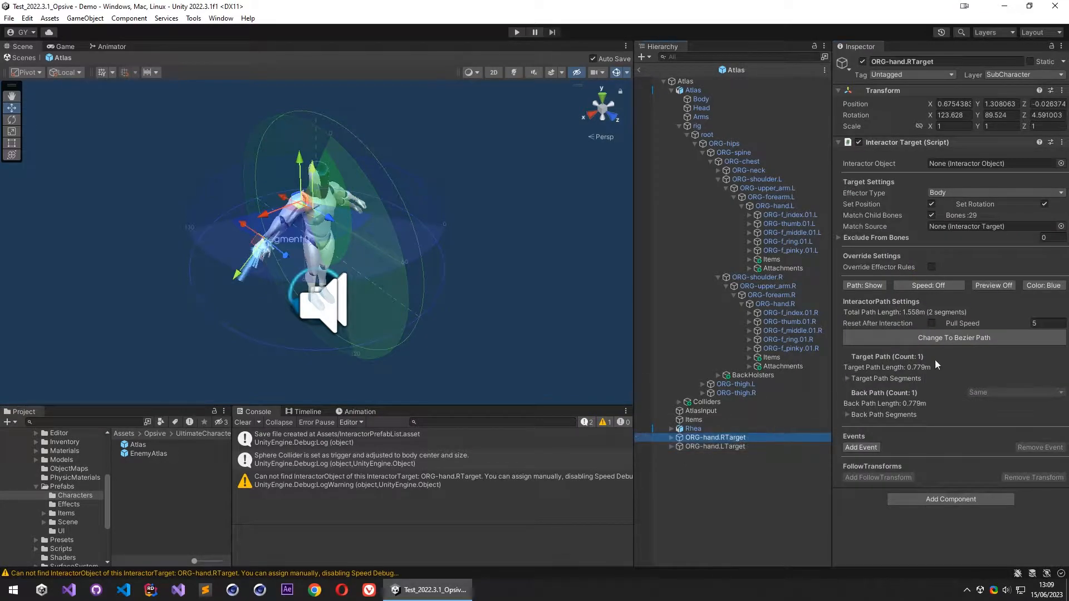
{"action": "left_click", "coordinate": [949, 191]}
{"action": "left_click", "coordinate": [963, 278]}
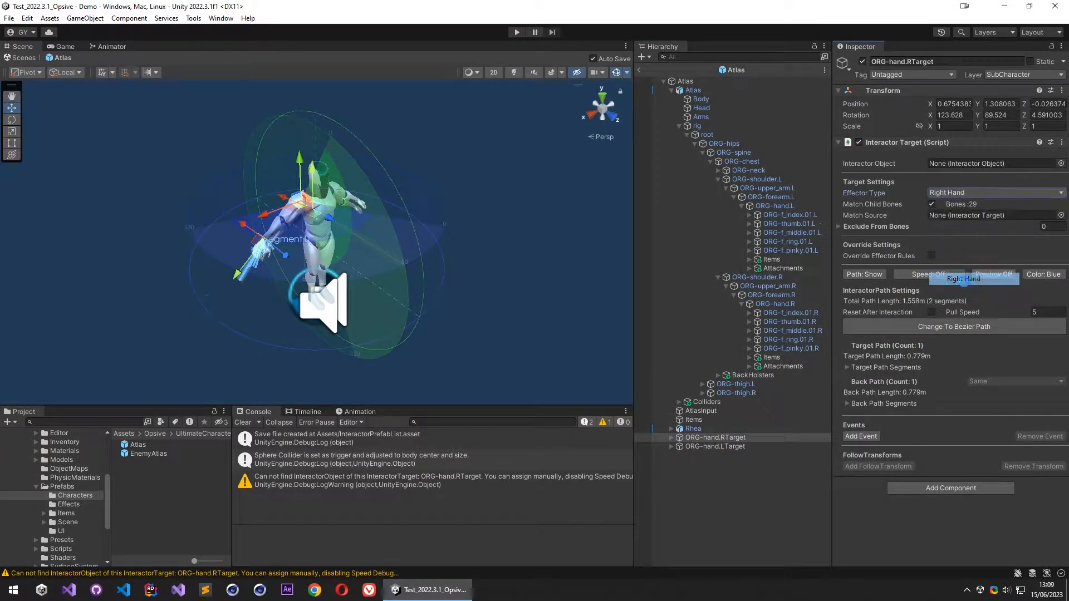
{"action": "left_click", "coordinate": [719, 447]}
{"action": "left_click", "coordinate": [955, 192]}
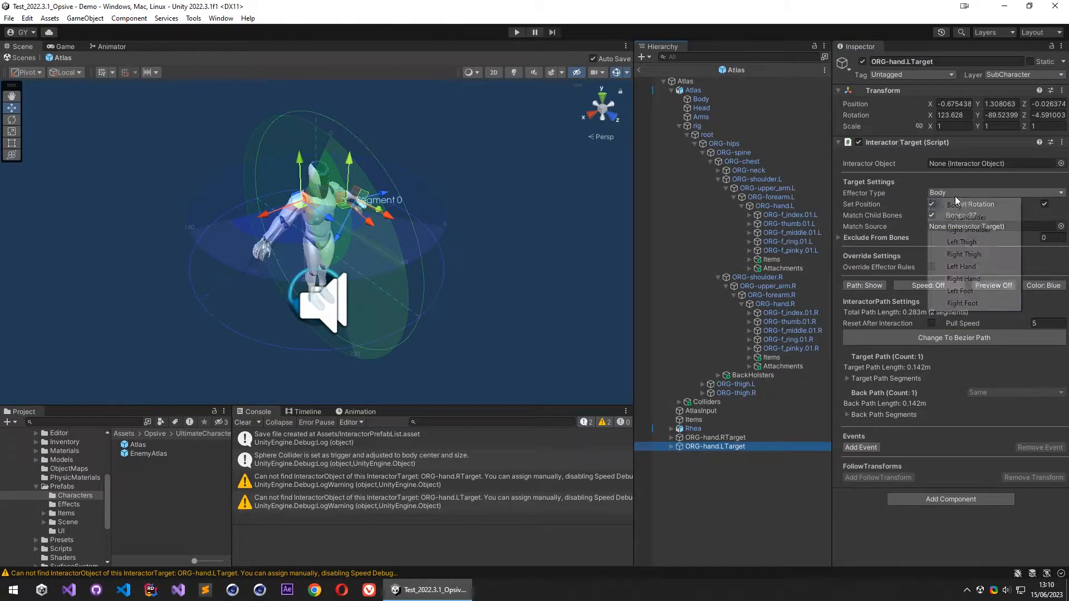
{"action": "left_click", "coordinate": [963, 266]}
{"action": "left_click_drag", "start_coordinate": [730, 445], "coordinate": [984, 217]}
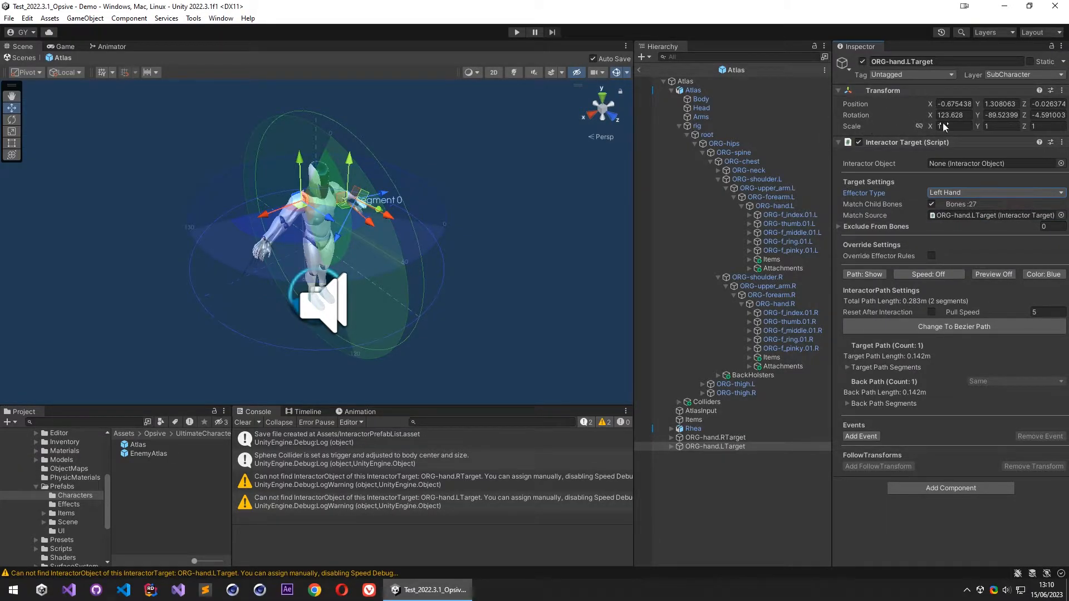
- Reset the Transform of ORG-hand.LTarget and ORG-hand.RTarget
{"action": "right_click", "coordinate": [911, 92]}
{"action": "left_click", "coordinate": [927, 99]}
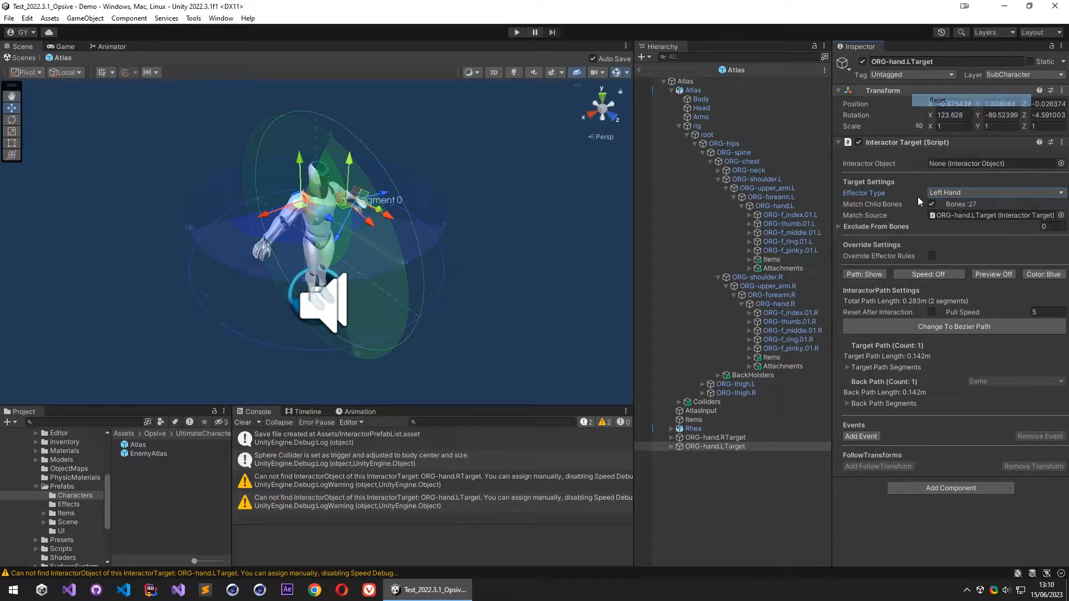
{"action": "left_click", "coordinate": [731, 439]}
{"action": "right_click", "coordinate": [912, 89]}
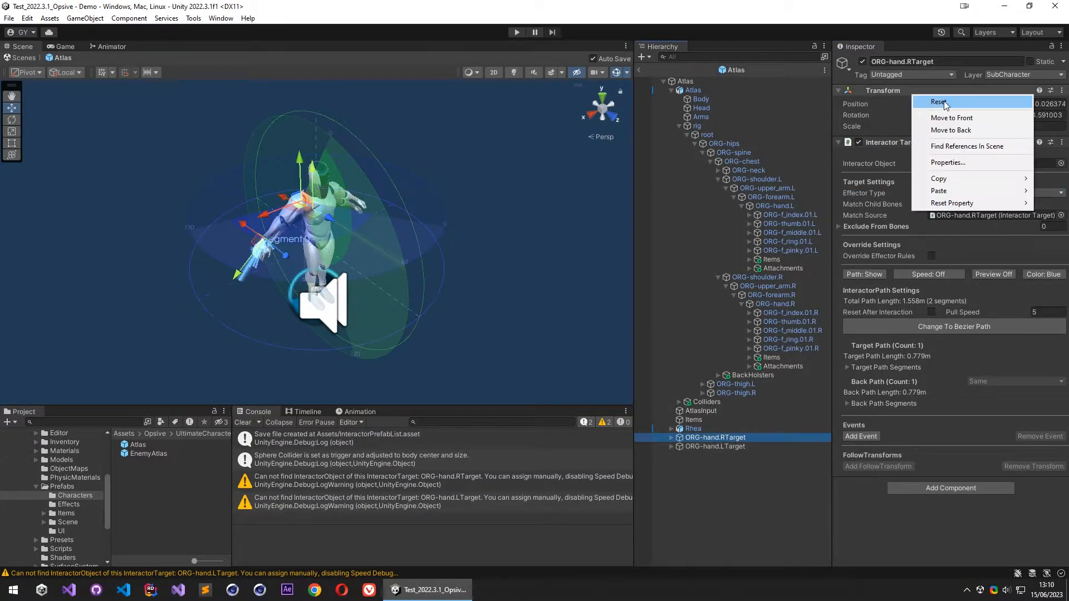
{"action": "left_click", "coordinate": [930, 99]}
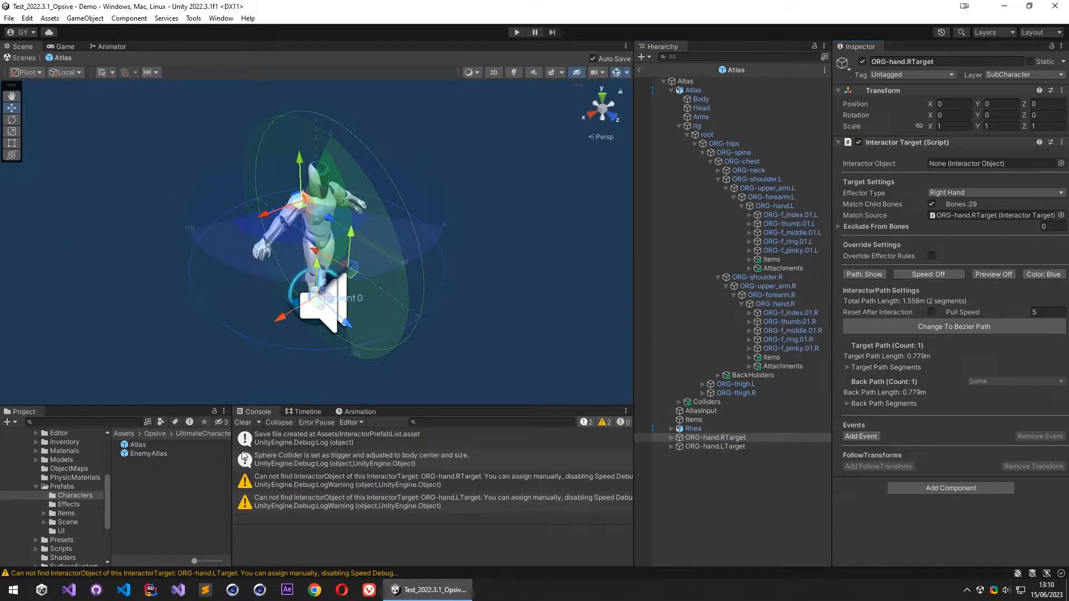
- Save both hand targets as prefabs in the Characters folder and delete them from the Atlas hierarchy
{"action": "left_click", "coordinate": [718, 447], "text": "shift"}
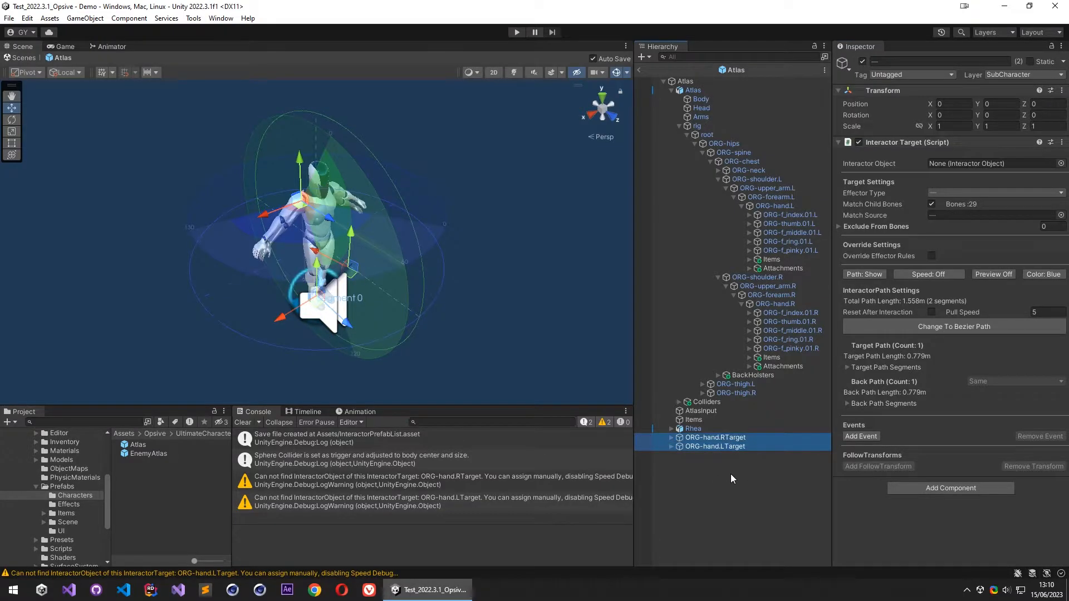
{"action": "left_click_drag", "start_coordinate": [725, 437], "coordinate": [182, 485]}
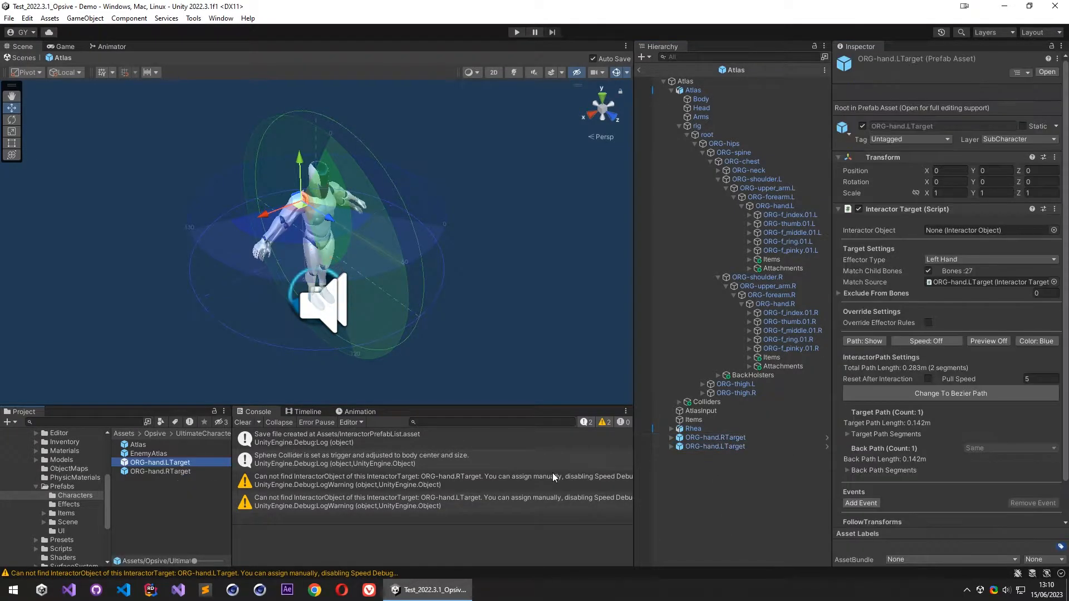
{"action": "left_click", "coordinate": [729, 446]}
{"action": "left_click", "coordinate": [736, 436], "text": "shift"}
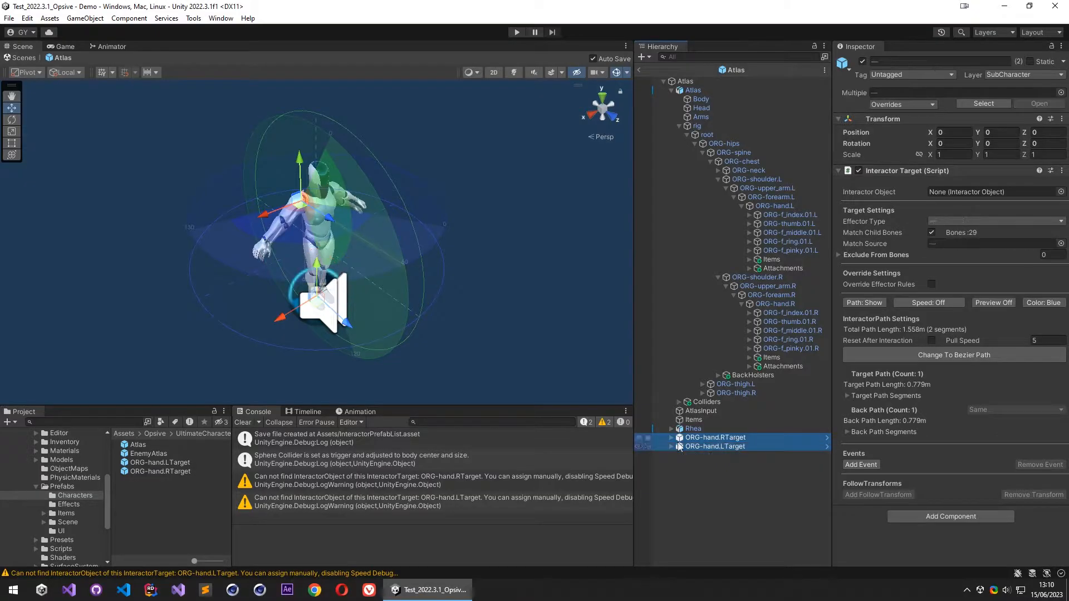
{"action": "key", "text": "Delete"}
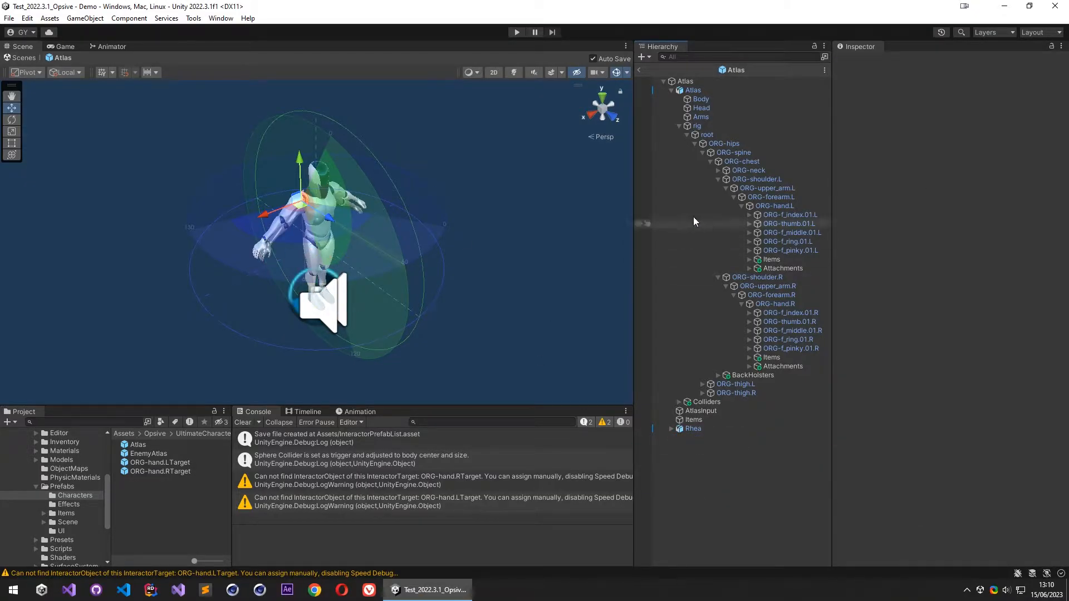
- Set the Interactor's Layer Name to Character in the Layer / Raycast options of the root Atlas object
{"action": "left_click", "coordinate": [679, 126]}
{"action": "left_click", "coordinate": [671, 91]}
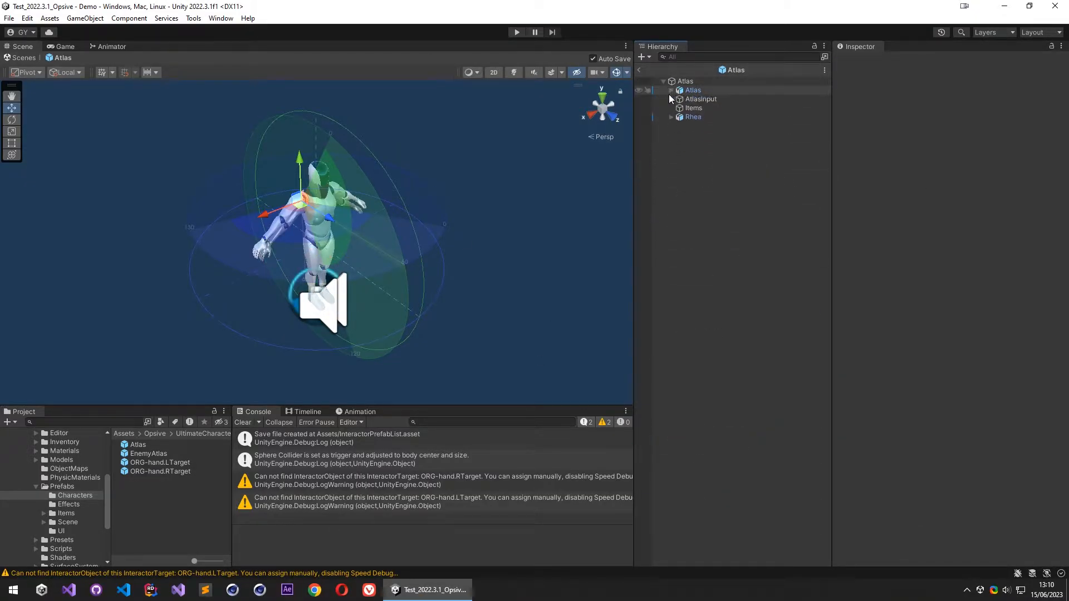
{"action": "left_click", "coordinate": [691, 89]}
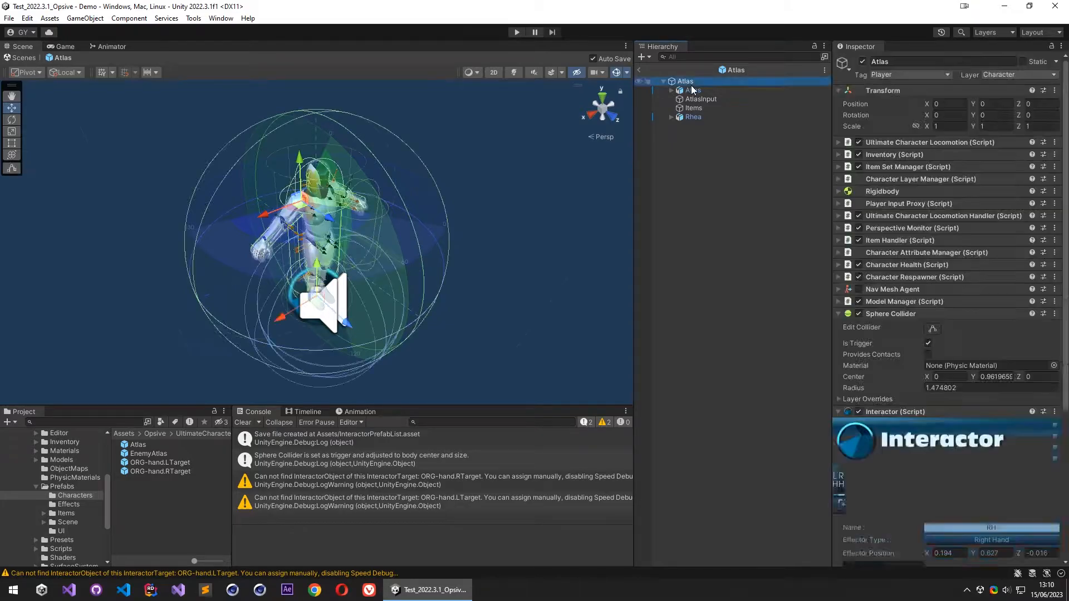
{"action": "left_click", "coordinate": [688, 82]}
{"action": "scroll", "coordinate": [897, 322], "scroll_direction": "down", "scroll_amount": 8}
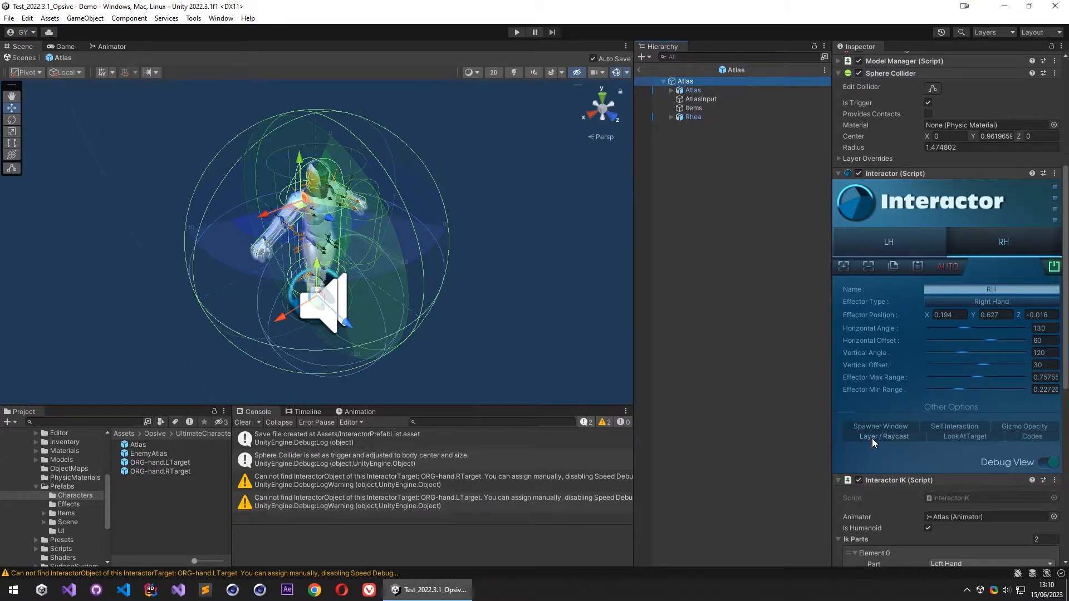
{"action": "scroll", "coordinate": [902, 390], "scroll_direction": "up", "scroll_amount": 8}
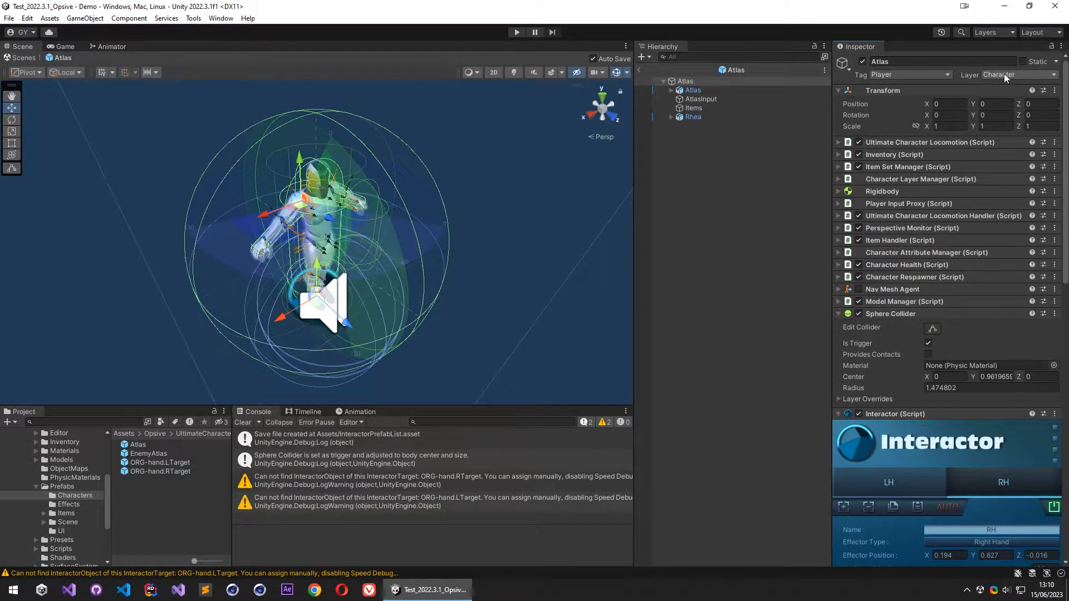
{"action": "scroll", "coordinate": [937, 346], "scroll_direction": "down", "scroll_amount": 6}
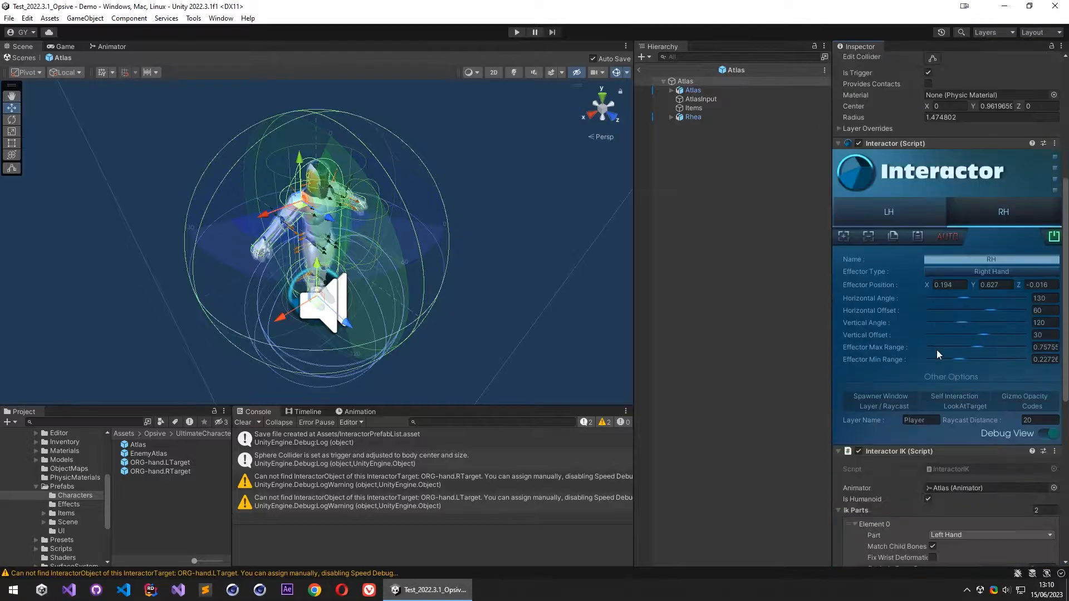
{"action": "type", "text": "Charact"}
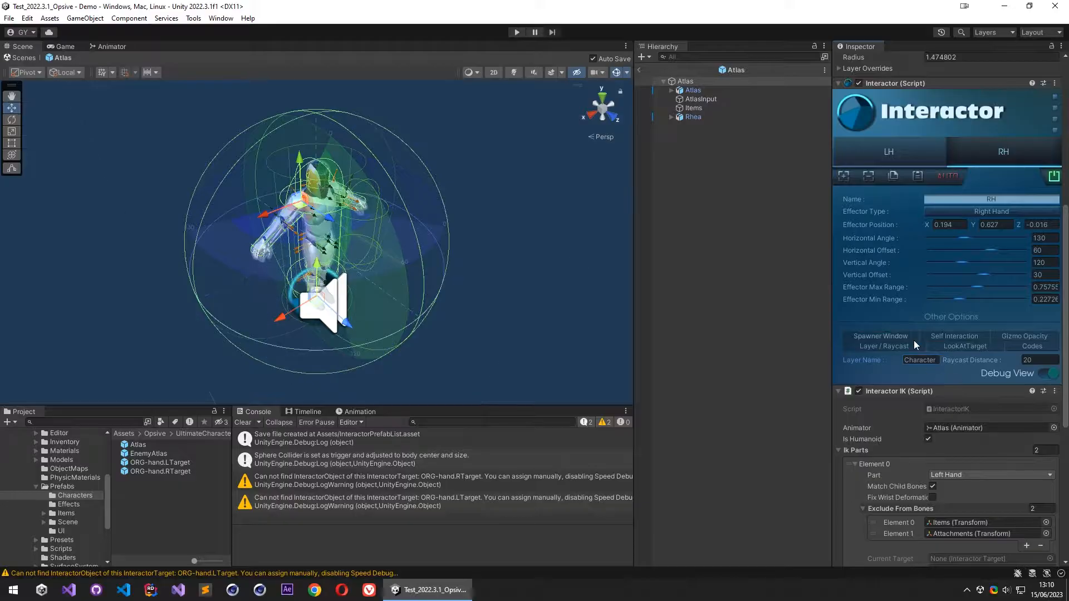
- Review the components on the root Atlas object, return to the Demo scene and clear the console messages
{"action": "scroll", "coordinate": [869, 348], "scroll_direction": "up", "scroll_amount": 5}
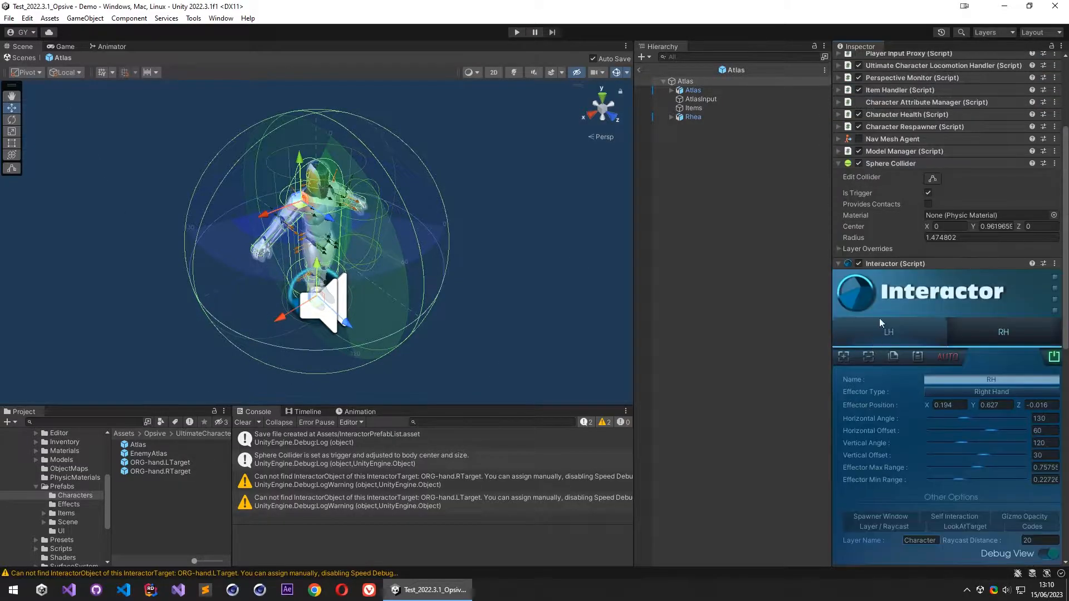
{"action": "scroll", "coordinate": [889, 342], "scroll_direction": "down", "scroll_amount": 13}
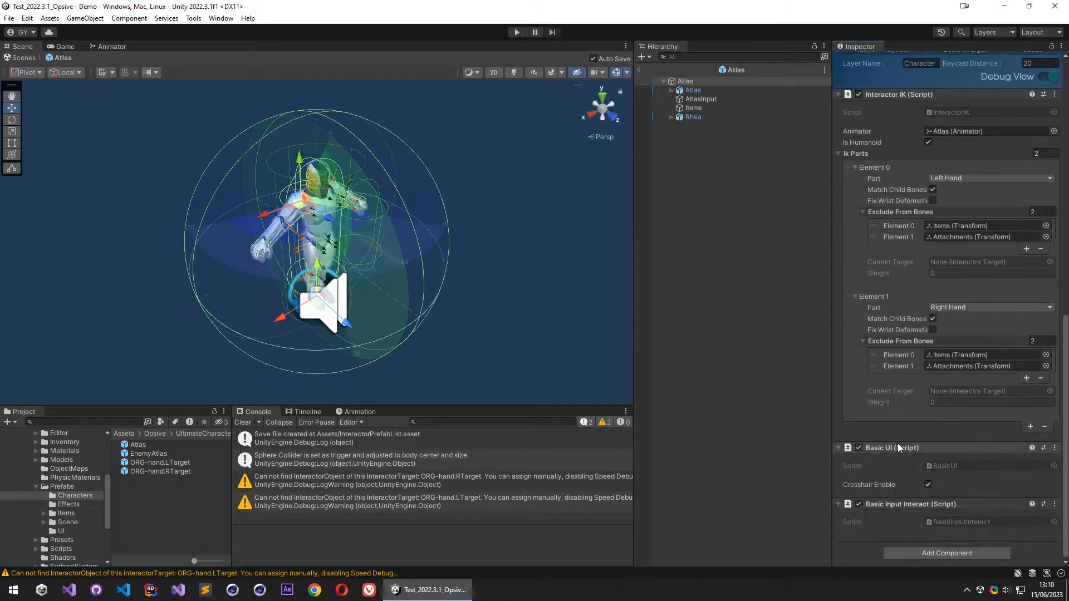
{"action": "scroll", "coordinate": [914, 440], "scroll_direction": "up", "scroll_amount": 12}
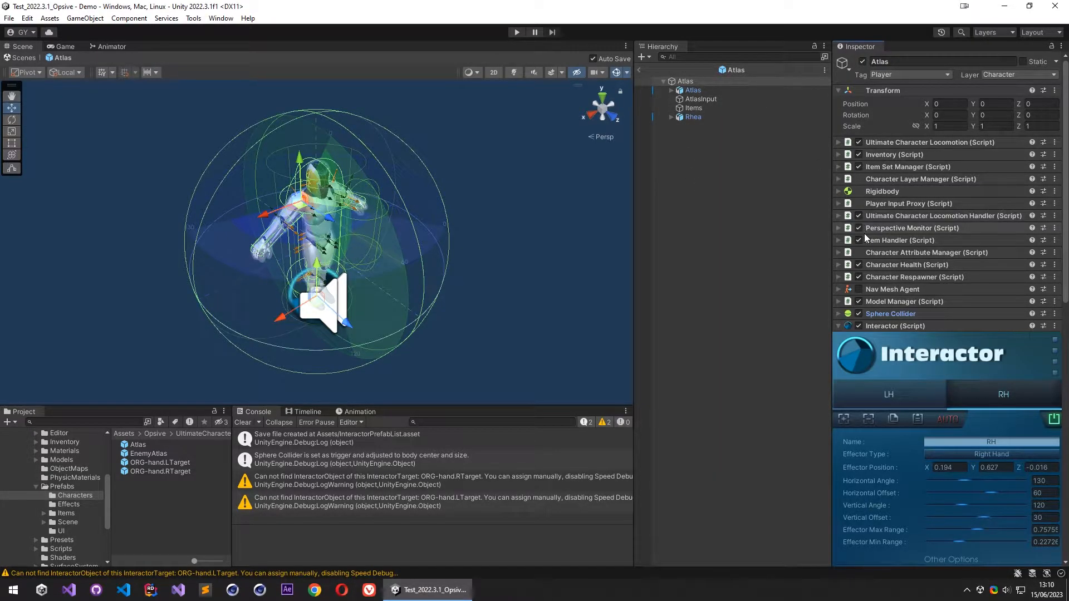
{"action": "scroll", "coordinate": [865, 233], "scroll_direction": "down", "scroll_amount": 5}
{"action": "left_click", "coordinate": [640, 70]}
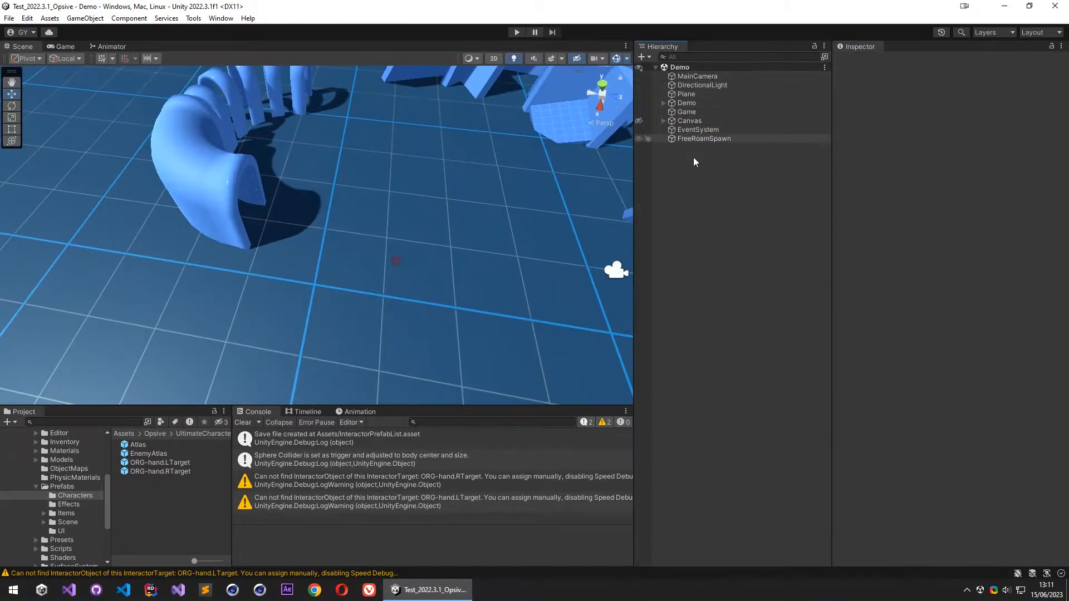
{"action": "left_click", "coordinate": [243, 422]}
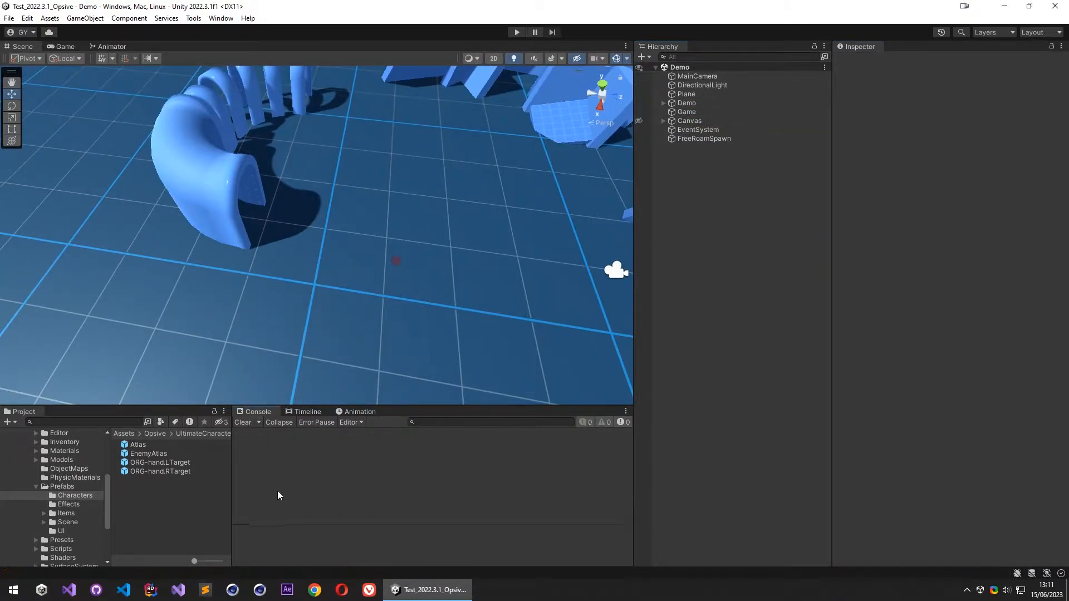
- Add the Items and Attachments objects to the Exclude From Bones list of the ORG-hand.LTarget prefab and return to the scene
{"action": "left_click", "coordinate": [174, 463]}
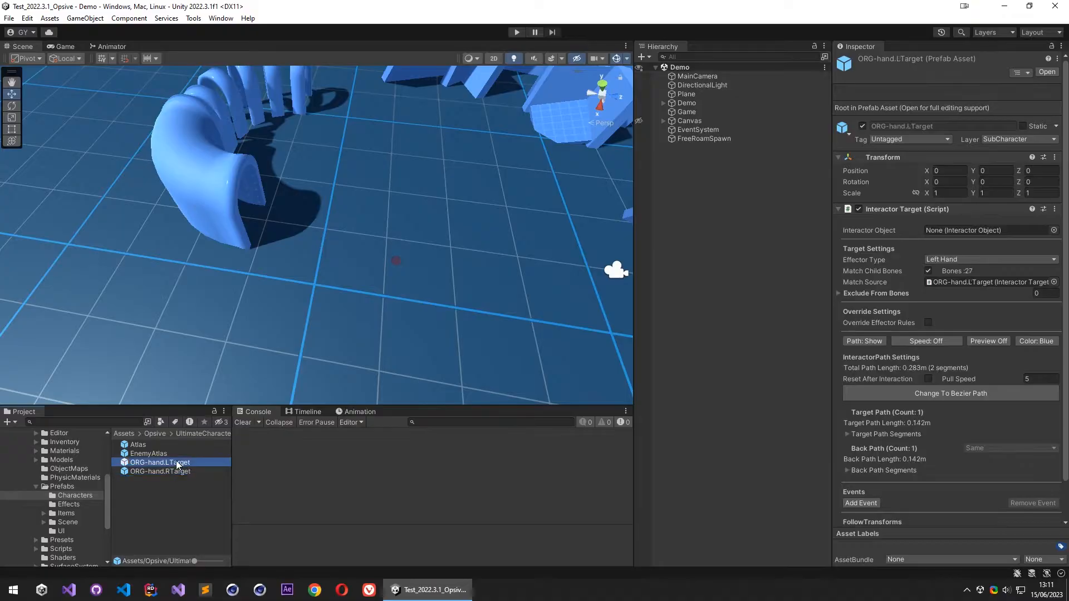
{"action": "left_click", "coordinate": [868, 294]}
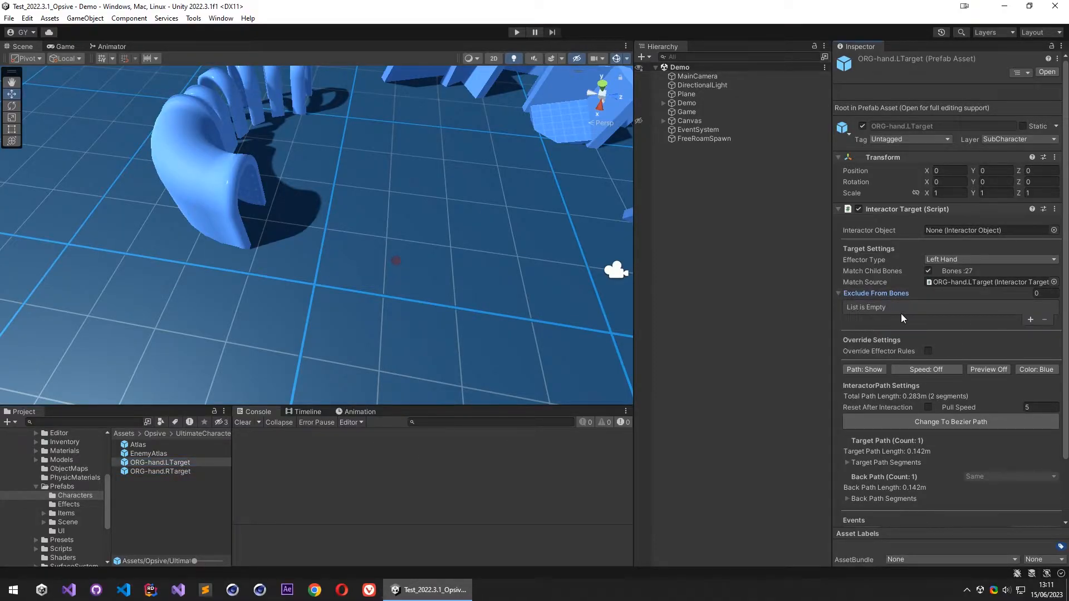
{"action": "double_click", "coordinate": [160, 462]}
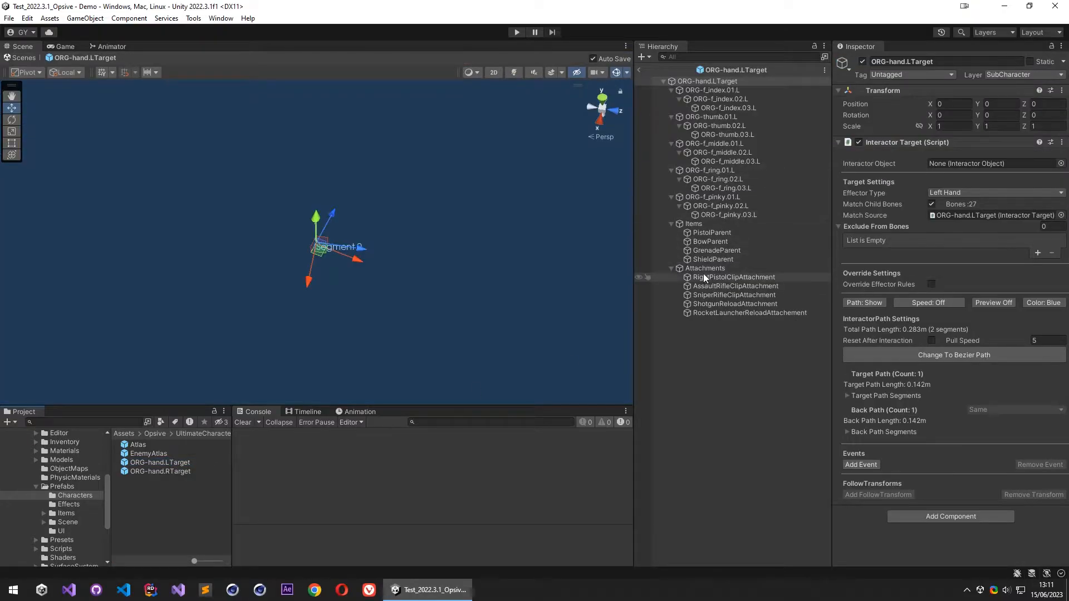
{"action": "left_click", "coordinate": [671, 224]}
{"action": "left_click", "coordinate": [671, 232]}
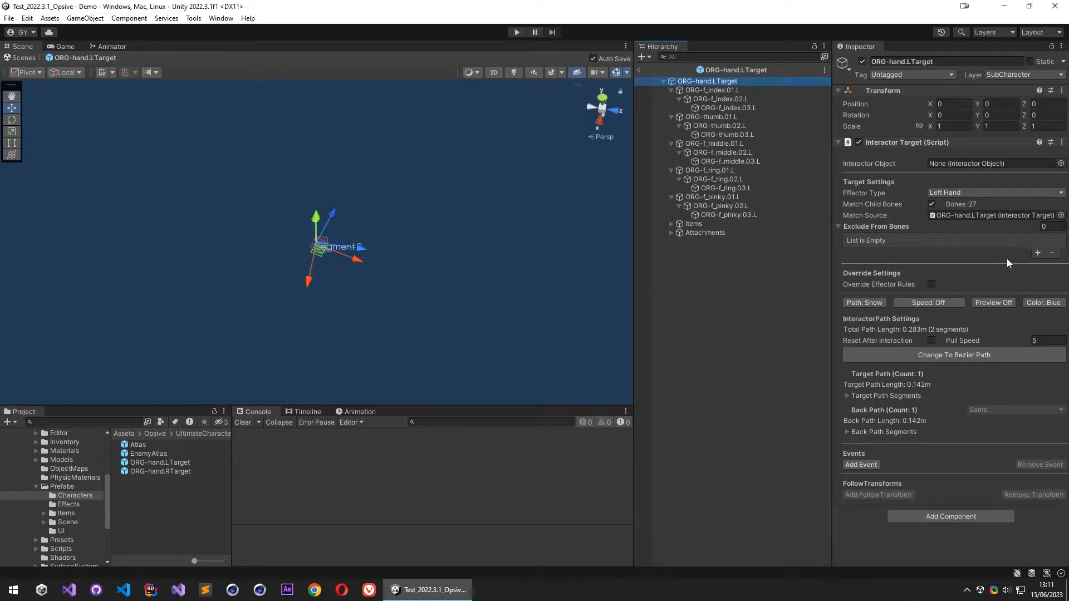
{"action": "left_click", "coordinate": [1038, 254]}
{"action": "left_click", "coordinate": [1037, 255]}
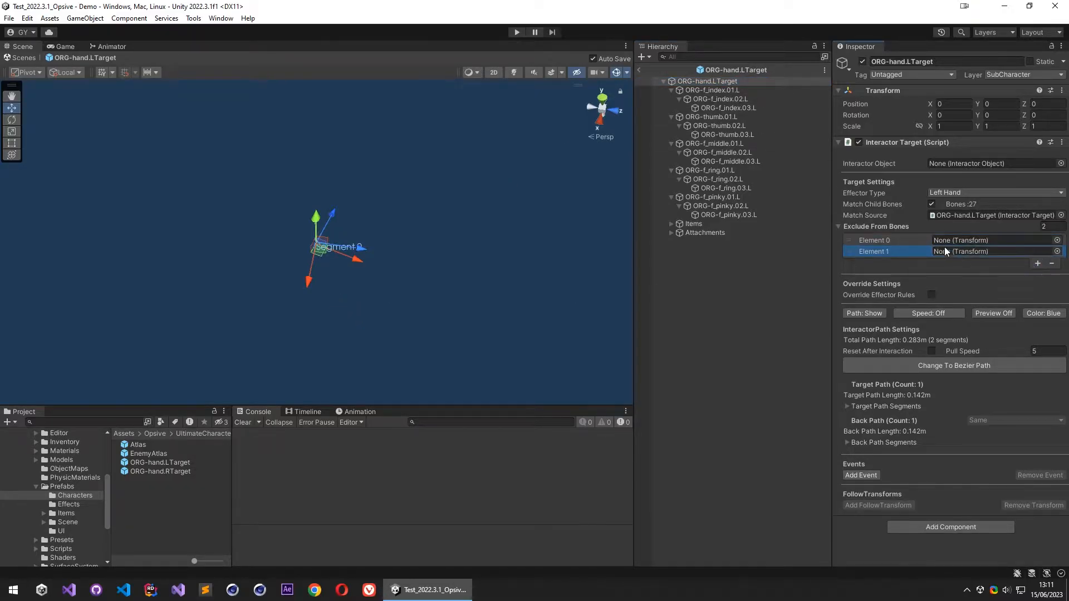
{"action": "left_click_drag", "start_coordinate": [693, 223], "coordinate": [956, 243]}
{"action": "left_click_drag", "start_coordinate": [703, 233], "coordinate": [986, 255]}
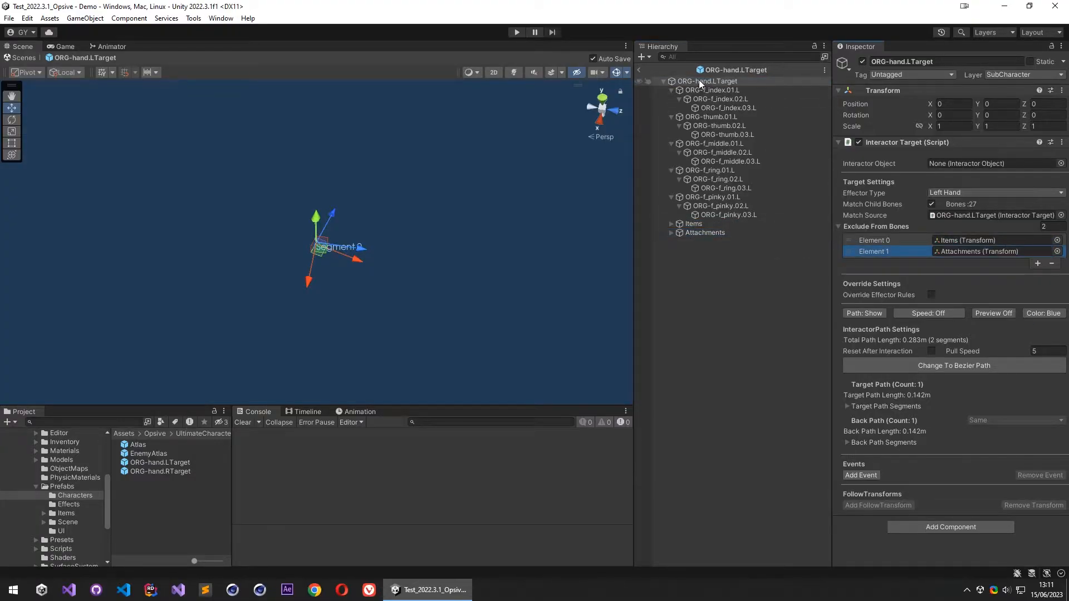
{"action": "left_click", "coordinate": [641, 71]}
- Add the Items and Attachments objects to the Exclude From Bones list of the ORG-hand.RTarget prefab and return to the scene
{"action": "double_click", "coordinate": [178, 472]}
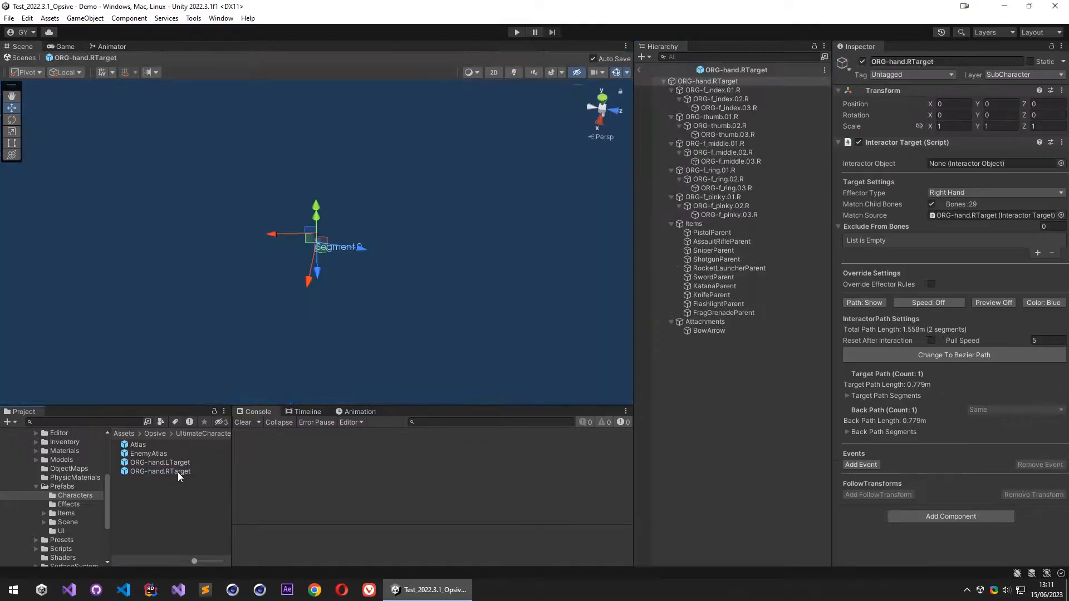
{"action": "left_click", "coordinate": [1037, 254]}
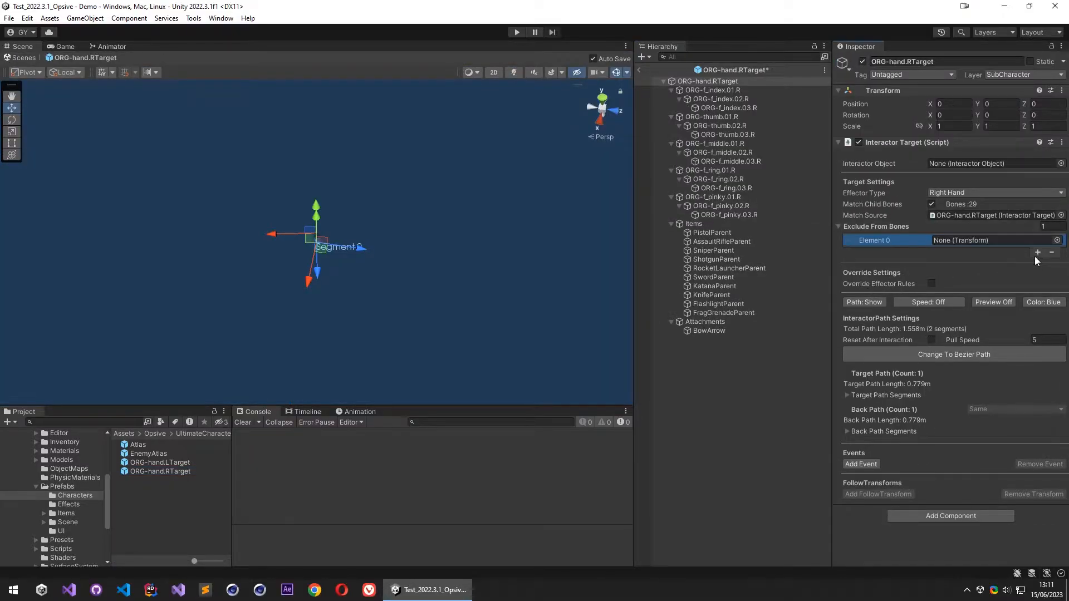
{"action": "left_click", "coordinate": [1036, 255]}
{"action": "left_click_drag", "start_coordinate": [692, 225], "coordinate": [959, 243]}
{"action": "left_click_drag", "start_coordinate": [718, 322], "coordinate": [970, 253]}
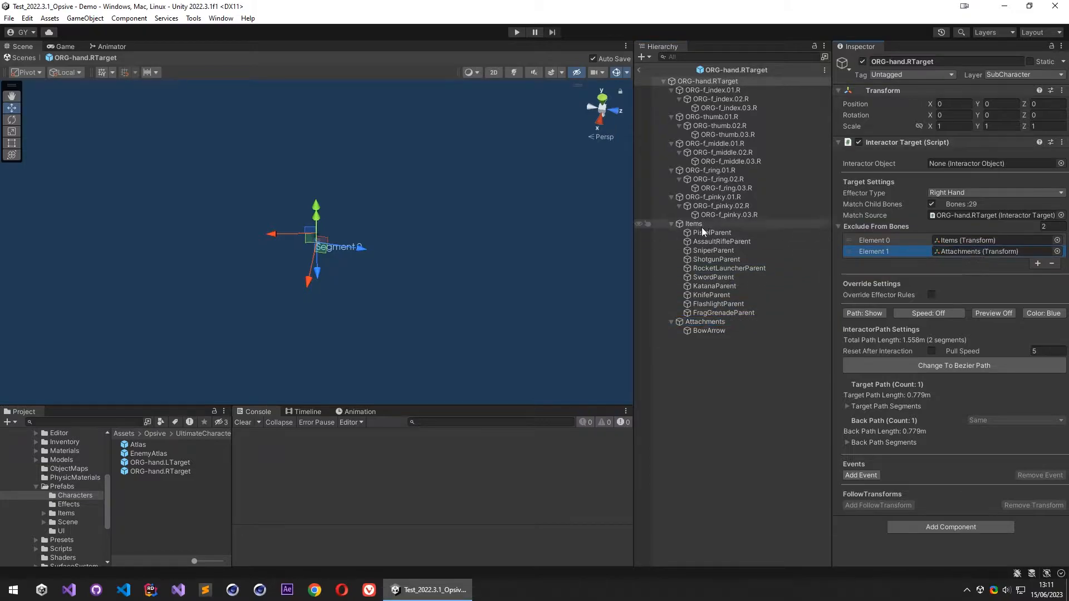
{"action": "left_click", "coordinate": [670, 226]}
{"action": "left_click", "coordinate": [671, 233]}
{"action": "left_click", "coordinate": [640, 69]}
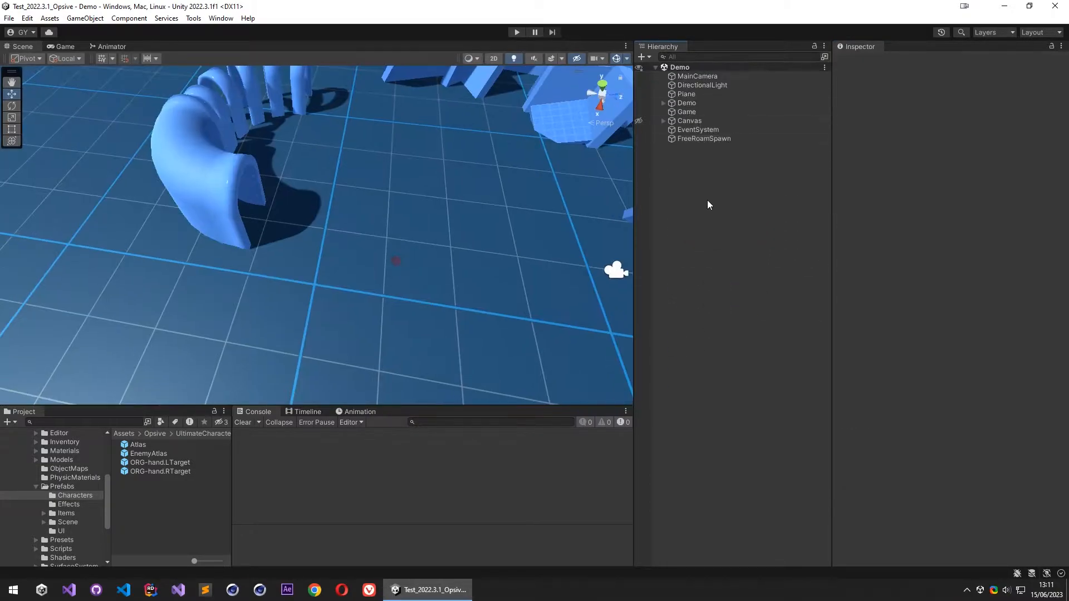
- Create a cube in the Demo scene and place it on the floor area at about X -1.686, Y 0.94, Z -12.456
{"action": "mouse_move", "coordinate": [333, 248]}
{"action": "right_mouse_down"}
{"action": "mouse_move", "coordinate": [342, 258]}
{"action": "mouse_move", "coordinate": [329, 208]}
{"action": "mouse_move", "coordinate": [472, 234]}
{"action": "mouse_move", "coordinate": [407, 214]}
{"action": "mouse_move", "coordinate": [349, 254]}
{"action": "right_mouse_up"}
{"action": "key", "text": "w"}
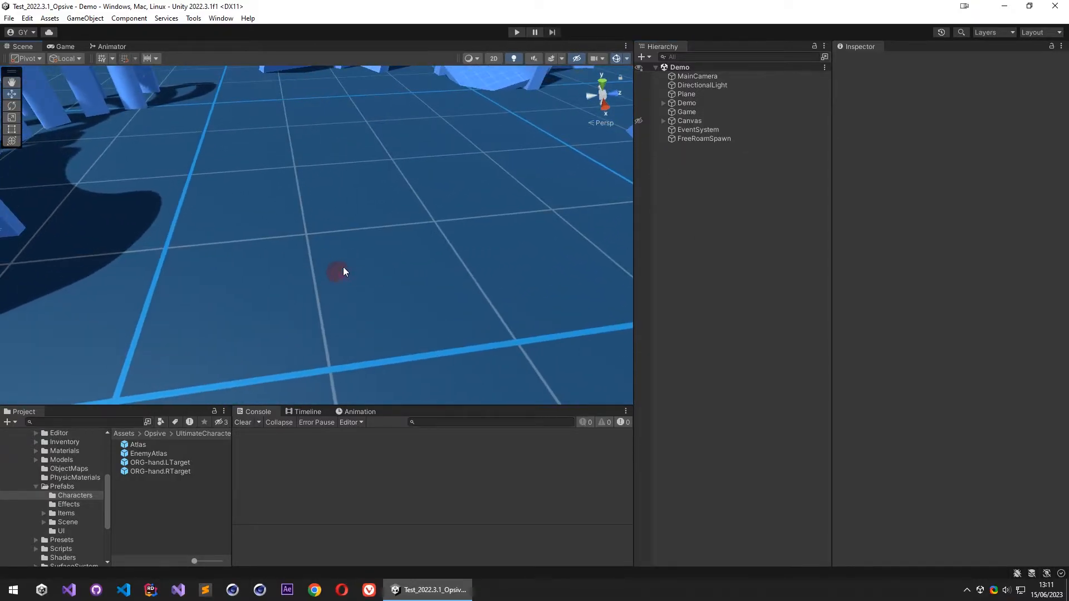
{"action": "right_click", "coordinate": [669, 182]}
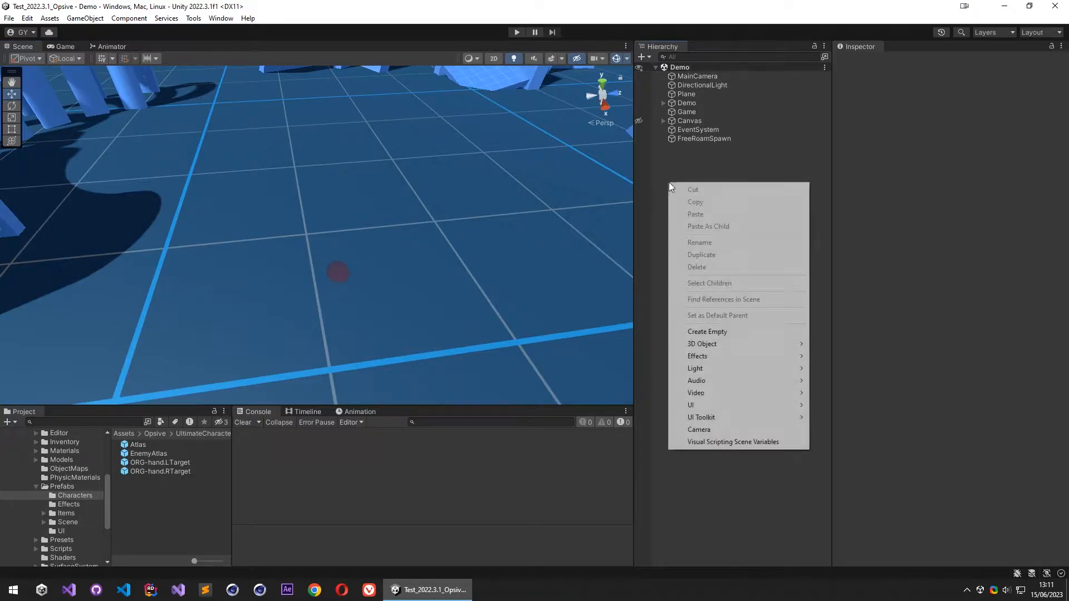
{"action": "mouse_move", "coordinate": [719, 338]}
{"action": "left_click", "coordinate": [780, 339]}
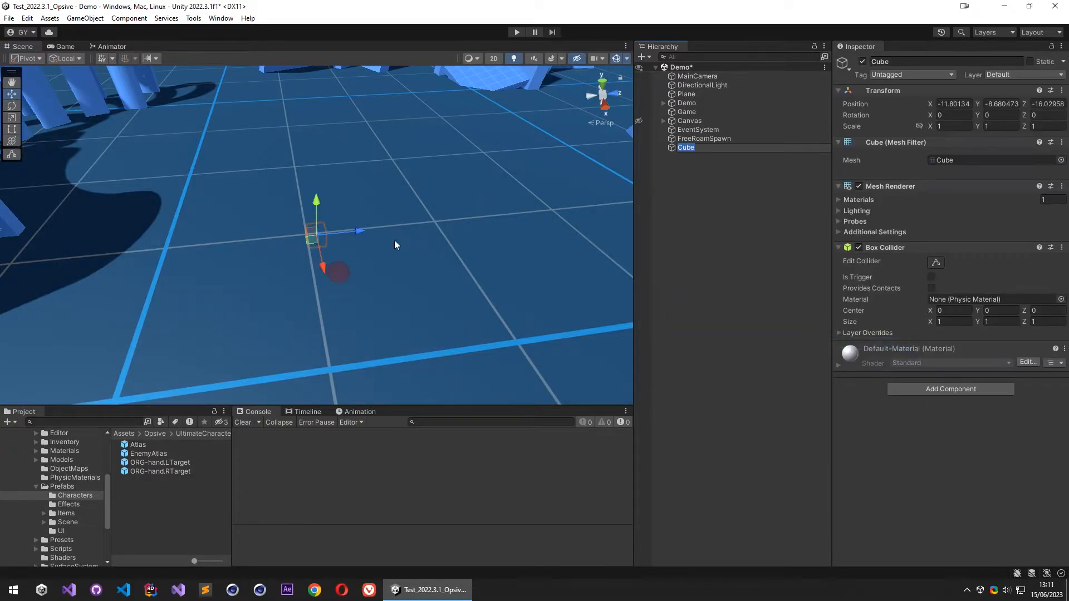
{"action": "left_click_drag", "start_coordinate": [313, 239], "coordinate": [442, 94]}
{"action": "left_click_drag", "start_coordinate": [440, 118], "coordinate": [627, 193]}
{"action": "right_click_drag", "start_coordinate": [412, 256], "coordinate": [647, 195]}
{"action": "key", "text": "a"}
{"action": "right_click_drag", "start_coordinate": [312, 318], "coordinate": [318, 277]}
{"action": "key", "text": "w"}
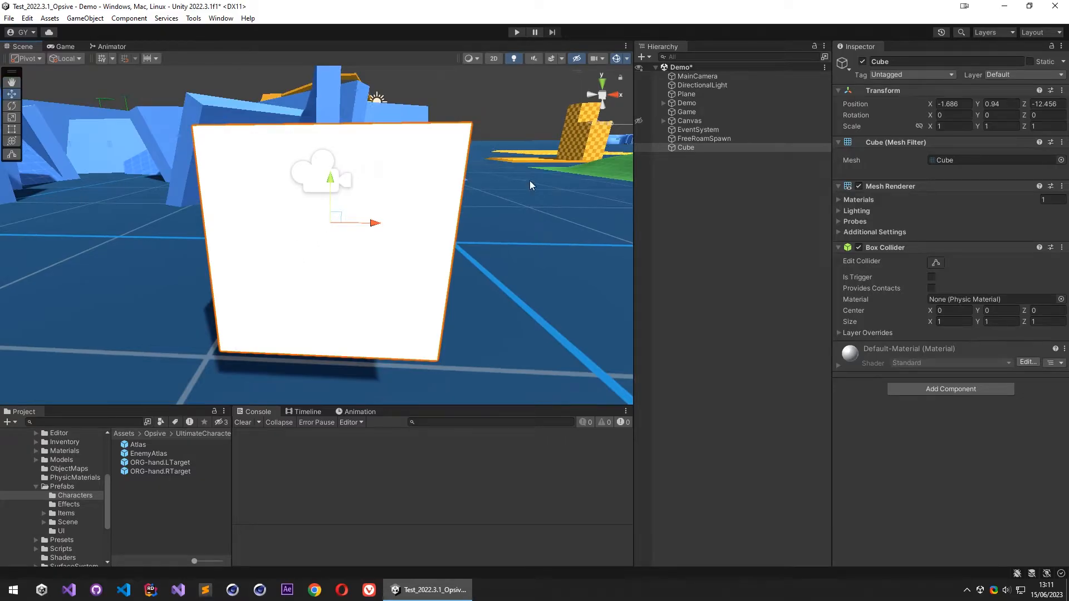
- In the Atlas Interactor's spawner window, assign ORG-hand.LTarget as the LH main prefab and ORG-hand.RTarget as the RH main prefab
{"action": "left_click", "coordinate": [139, 445]}
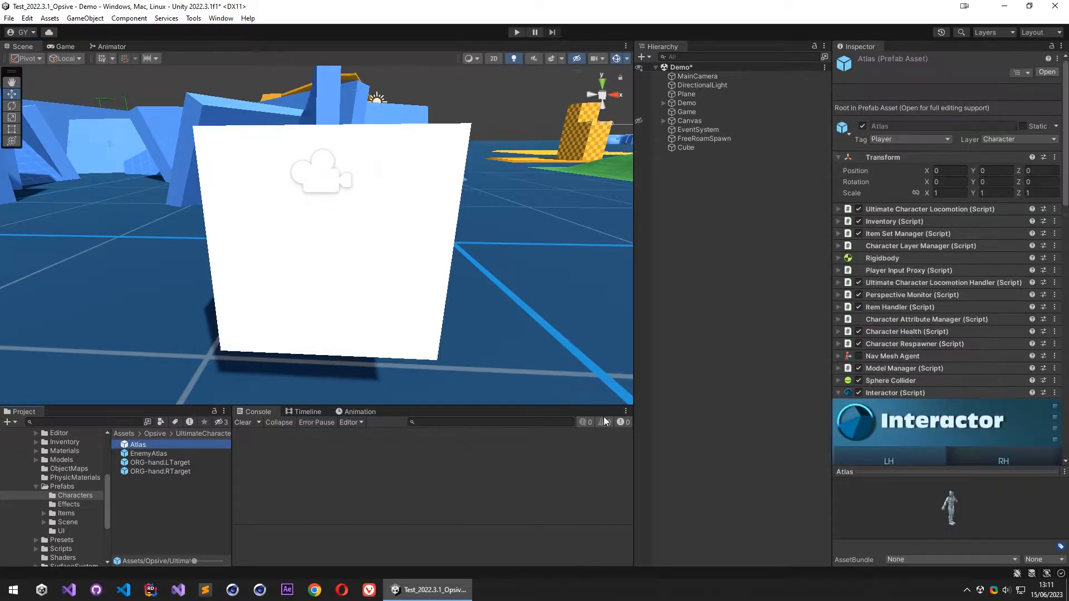
{"action": "scroll", "coordinate": [896, 384], "scroll_direction": "down", "scroll_amount": 10}
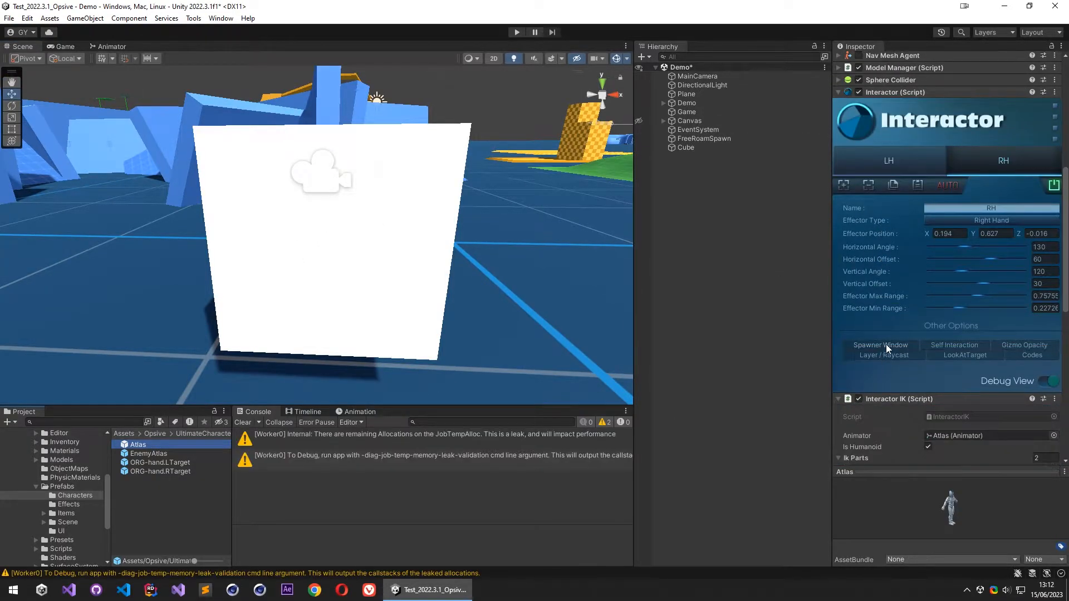
{"action": "left_click", "coordinate": [886, 350]}
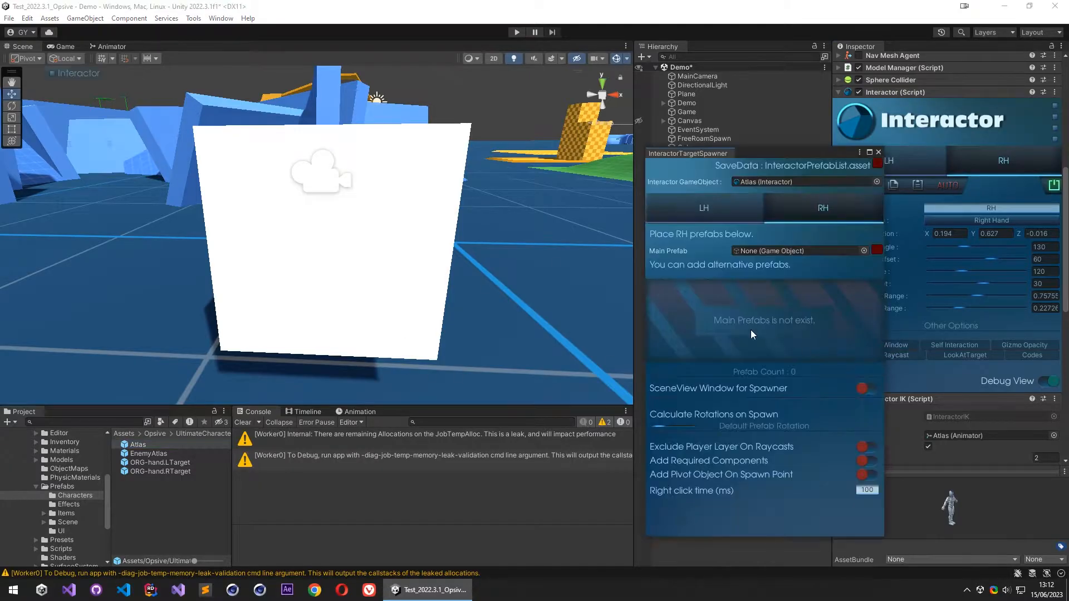
{"action": "left_click", "coordinate": [704, 208]}
{"action": "left_click_drag", "start_coordinate": [164, 463], "coordinate": [733, 245]}
{"action": "left_click", "coordinate": [807, 210]}
{"action": "left_click_drag", "start_coordinate": [162, 474], "coordinate": [788, 253]}
- Spawn the left hand target prefab on the front face of the cube and dismiss the target spawner window
{"action": "right_click_drag", "start_coordinate": [373, 217], "coordinate": [380, 216]}
{"action": "right_click", "coordinate": [258, 178]}
{"action": "left_click", "coordinate": [292, 184]}
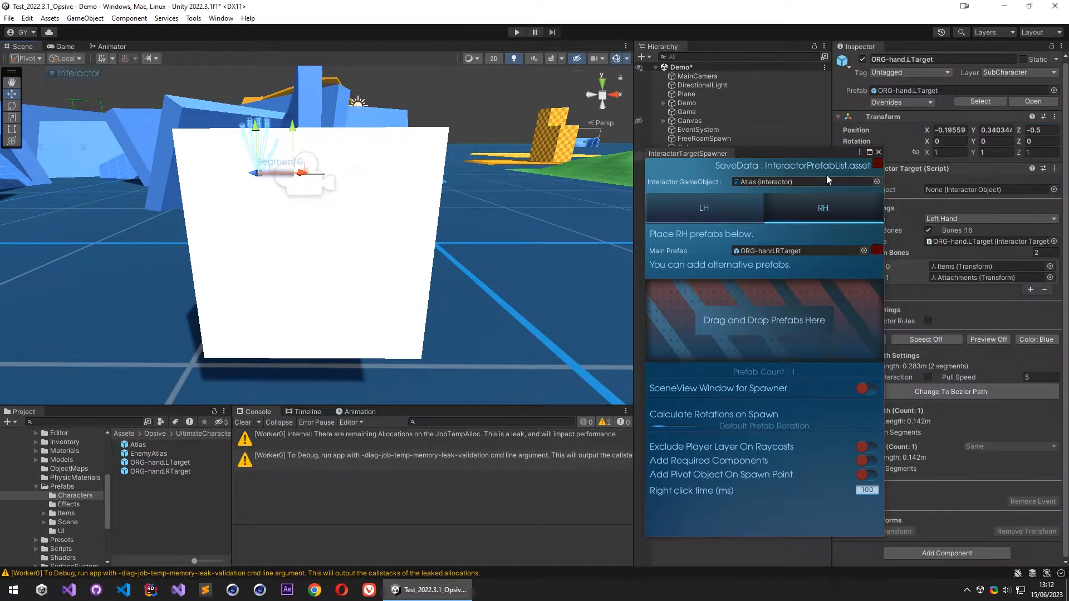
{"action": "left_click", "coordinate": [706, 154]}
{"action": "scroll", "coordinate": [346, 186], "scroll_direction": "down", "scroll_amount": 10}
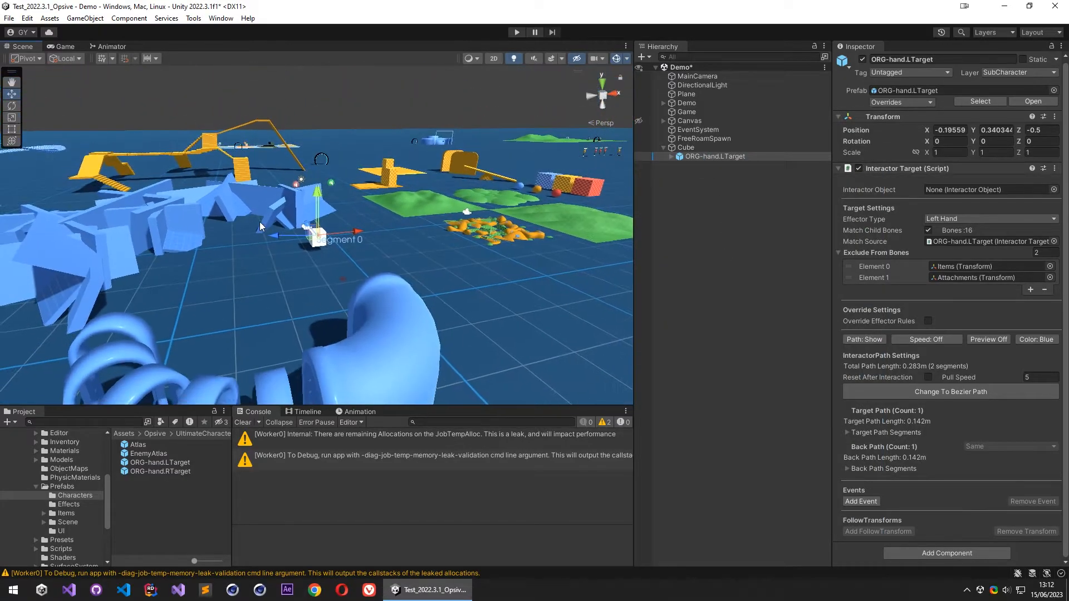
- Move and rotate the spawned ORG-hand.LTarget to seat the hand against the cube near its upper edge
{"action": "key", "text": "f"}
{"action": "left_click_drag", "start_coordinate": [343, 306], "coordinate": [478, 304], "text": "alt"}
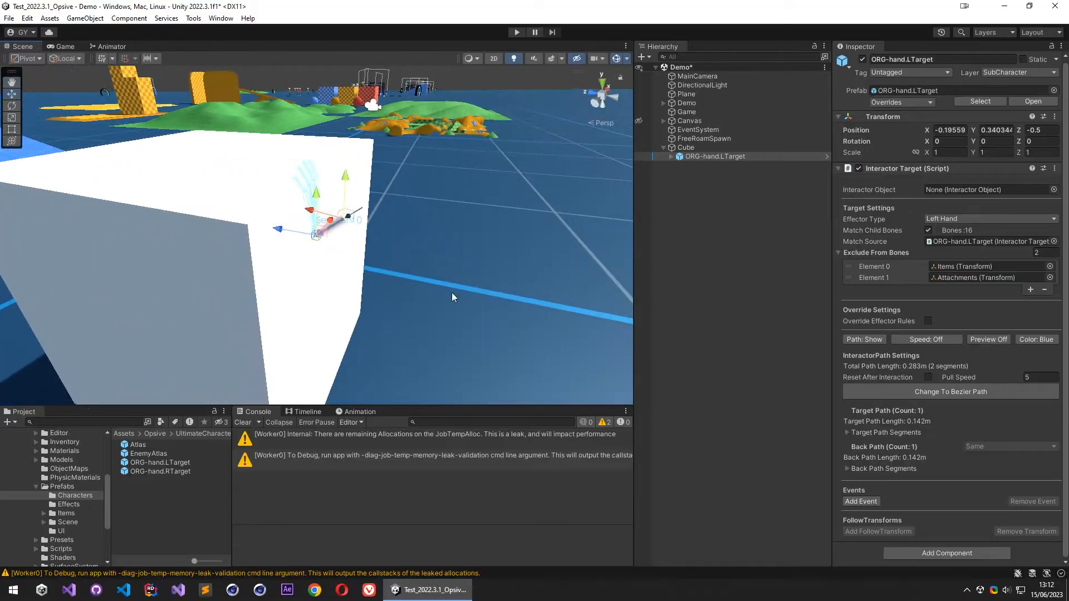
{"action": "left_click_drag", "start_coordinate": [281, 232], "coordinate": [291, 235]}
{"action": "left_click_drag", "start_coordinate": [341, 274], "coordinate": [376, 240], "text": "alt"}
{"action": "left_click_drag", "start_coordinate": [287, 234], "coordinate": [327, 180]}
{"action": "left_click_drag", "start_coordinate": [335, 177], "coordinate": [419, 161], "text": "alt"}
{"action": "right_click_drag", "start_coordinate": [418, 162], "coordinate": [462, 157], "text": "alt"}
{"action": "middle_click_drag", "start_coordinate": [368, 145], "coordinate": [353, 199]}
{"action": "left_click_drag", "start_coordinate": [353, 198], "coordinate": [315, 179], "text": "alt"}
- Rotate the ring finger and adjust the remaining bones of the left hand target to pose the hand on the cube
{"action": "left_click", "coordinate": [297, 176]}
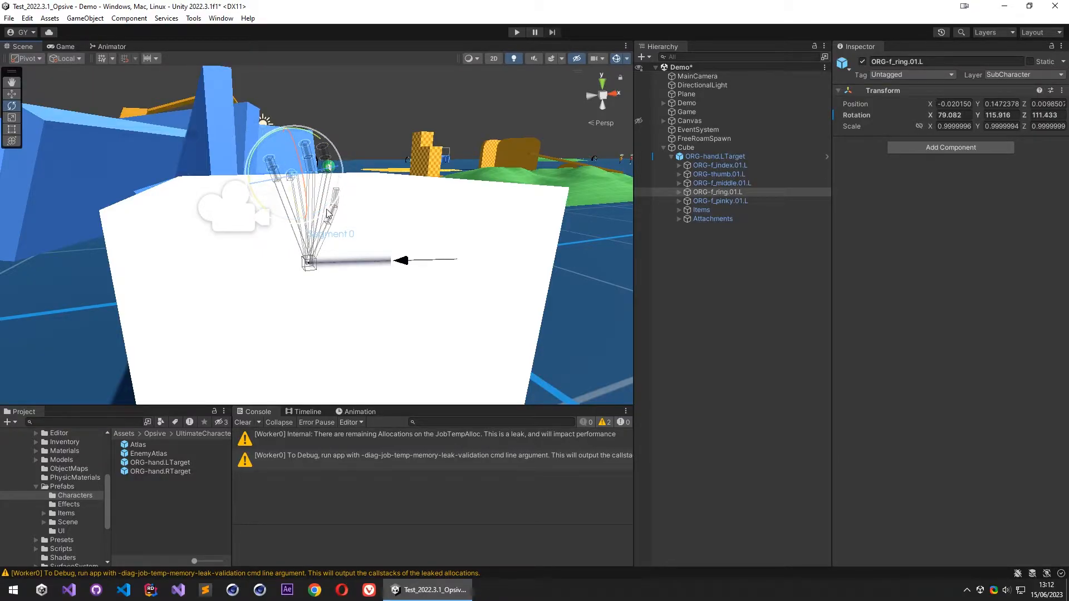
{"action": "left_click", "coordinate": [309, 265]}
{"action": "left_click", "coordinate": [312, 179]}
{"action": "left_click_drag", "start_coordinate": [334, 178], "coordinate": [324, 109]}
{"action": "left_click_drag", "start_coordinate": [365, 156], "coordinate": [298, 220], "text": "alt"}
{"action": "left_click", "coordinate": [776, 286]}
{"action": "left_click_drag", "start_coordinate": [407, 194], "coordinate": [479, 192], "text": "alt"}
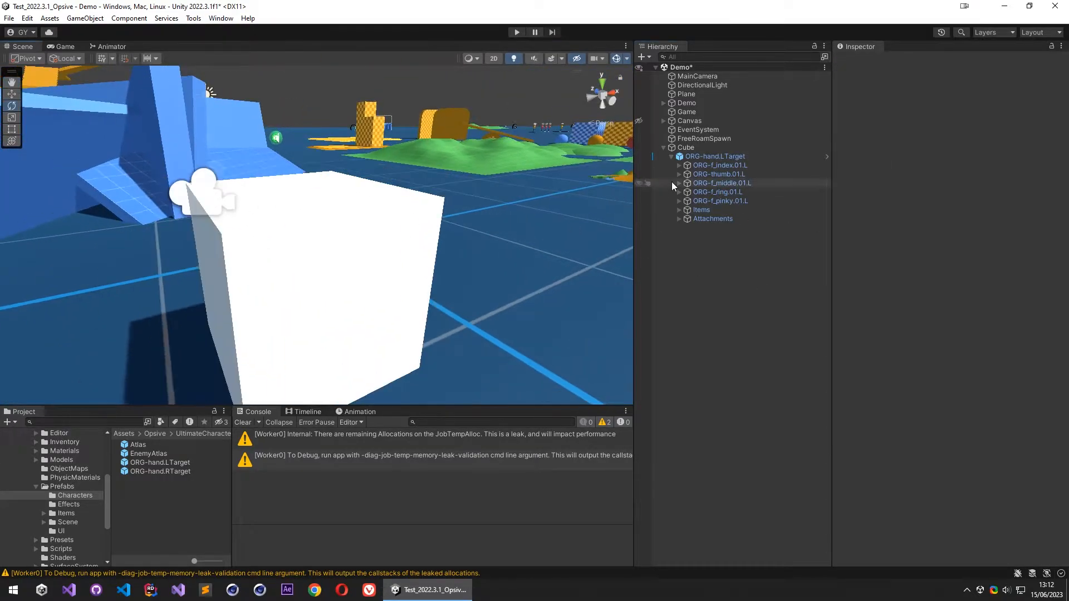
- Add an Interactor Object component to the Cube, set its interaction to Manual/Button and assign the ManualSettings asset
{"action": "left_click", "coordinate": [686, 147]}
{"action": "left_click", "coordinate": [935, 390]}
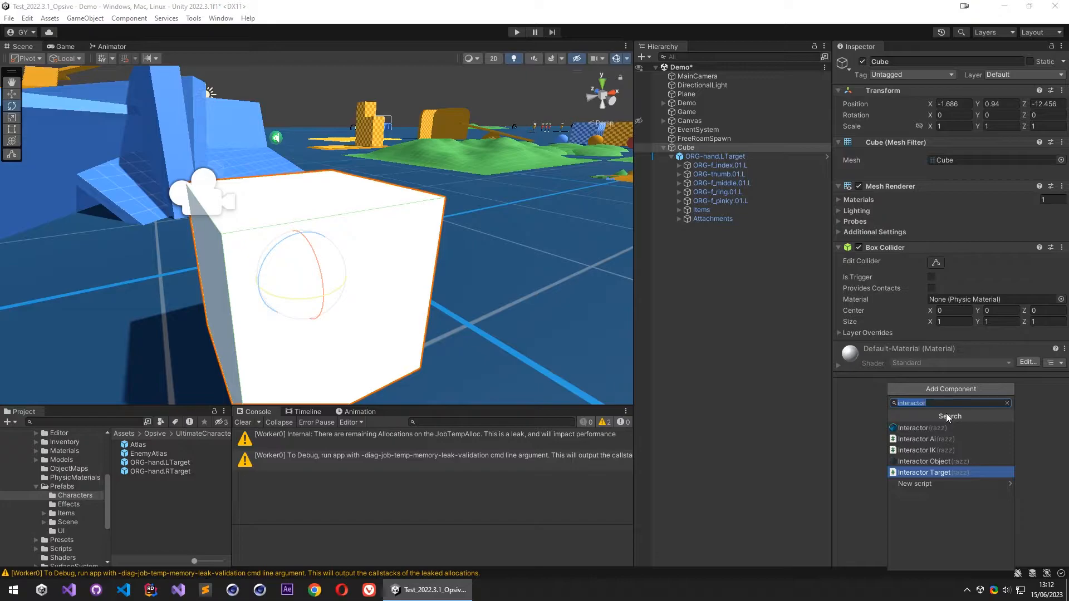
{"action": "left_click", "coordinate": [940, 461]}
{"action": "scroll", "coordinate": [954, 463], "scroll_direction": "down", "scroll_amount": 3}
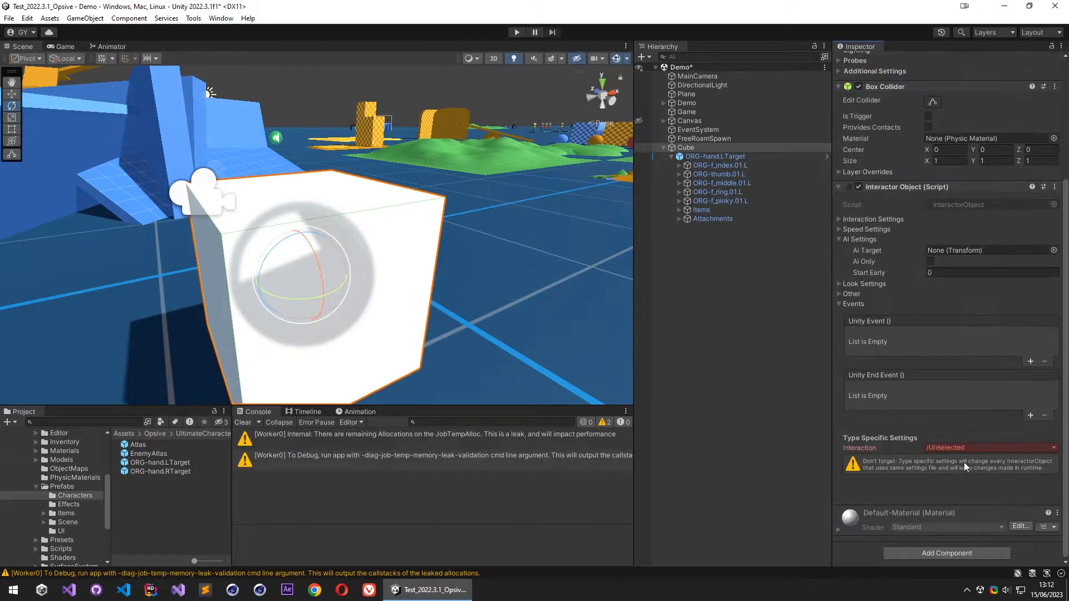
{"action": "left_click", "coordinate": [976, 448]}
{"action": "mouse_move", "coordinate": [949, 349]}
{"action": "left_click", "coordinate": [899, 348]}
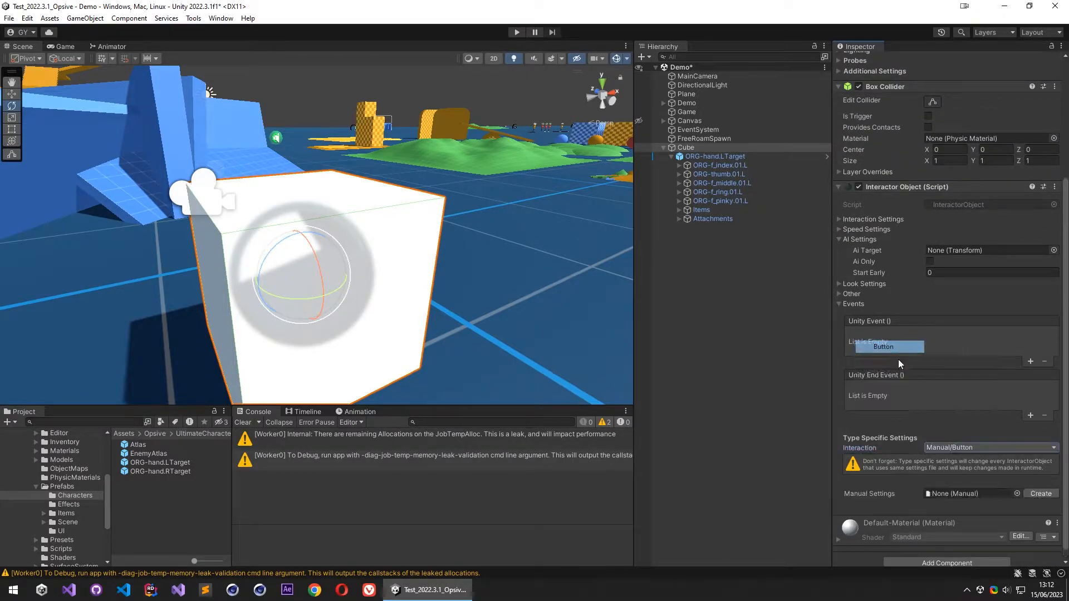
{"action": "left_click", "coordinate": [1017, 494]}
{"action": "left_click", "coordinate": [689, 347]}
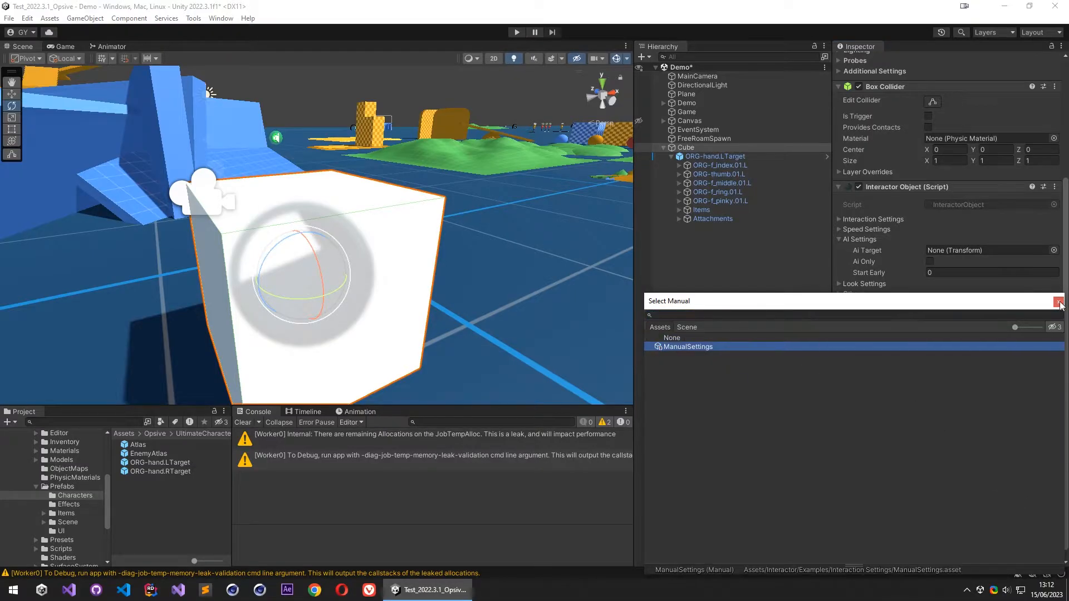
{"action": "left_click", "coordinate": [1058, 302]}
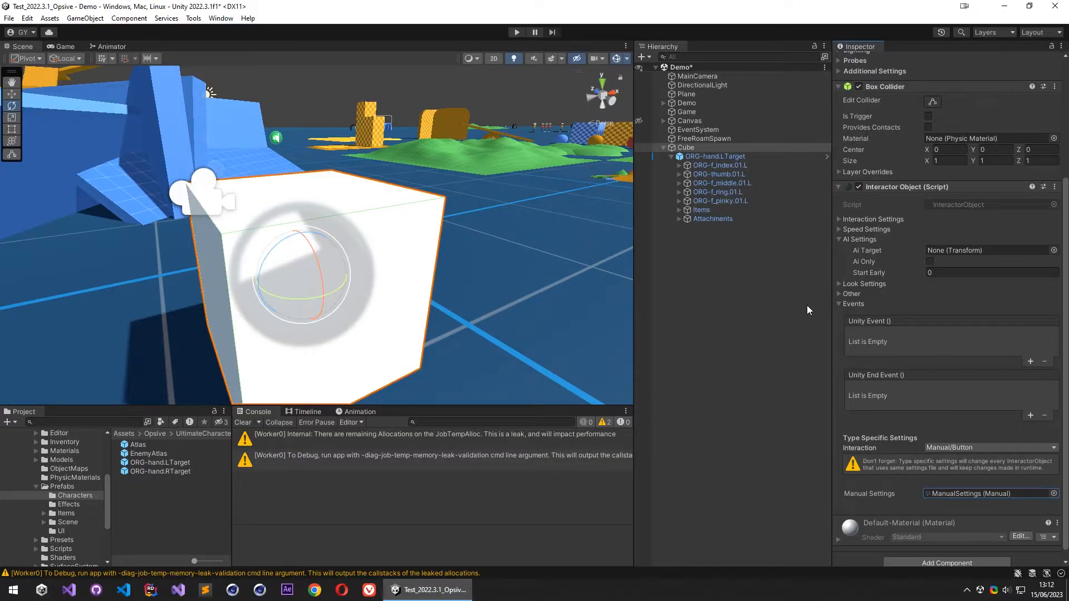
{"action": "left_click", "coordinate": [715, 249]}
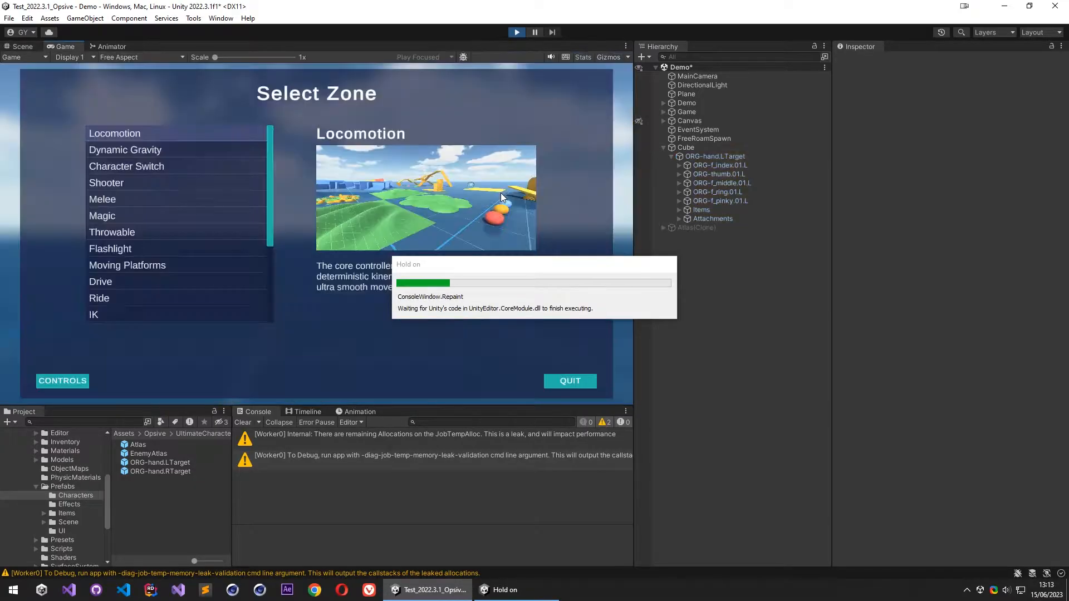
- Playtest the scene by walking Atlas up to the cube and switching the equipped item, and stop play mode
{"action": "key", "text": "Escape"}
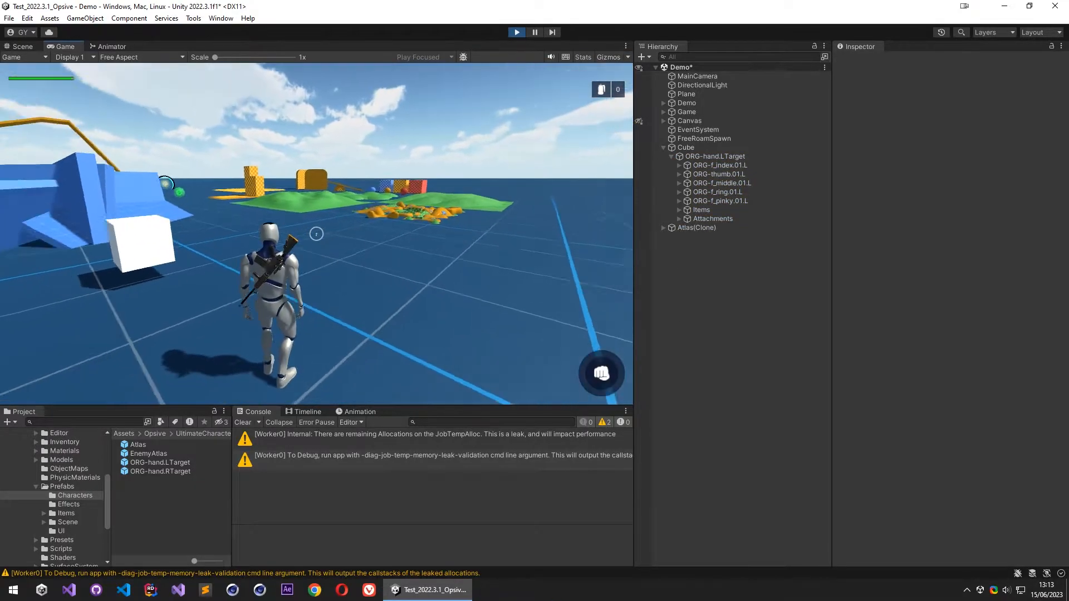
{"action": "key", "text": "w"}
{"action": "key", "text": "w"}
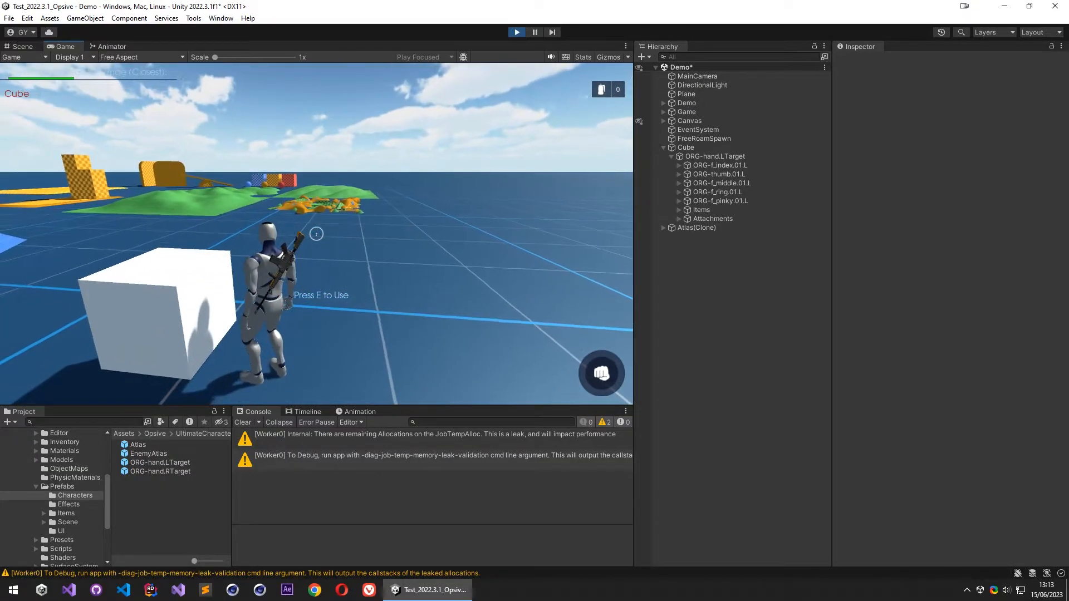
{"action": "key", "text": "1"}
{"action": "key", "text": "2"}
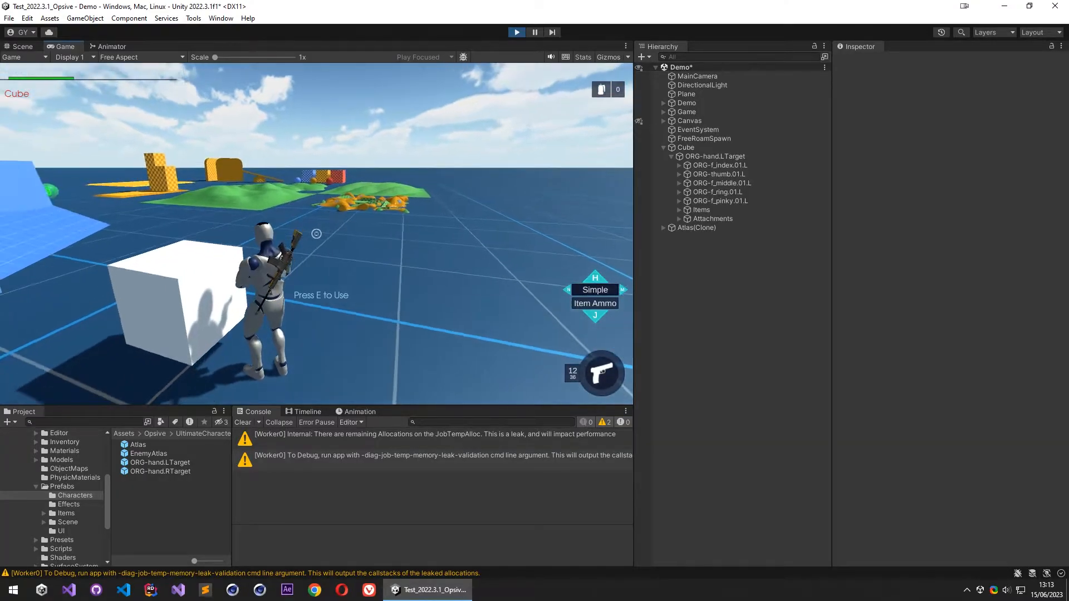
{"action": "key", "text": "Escape"}
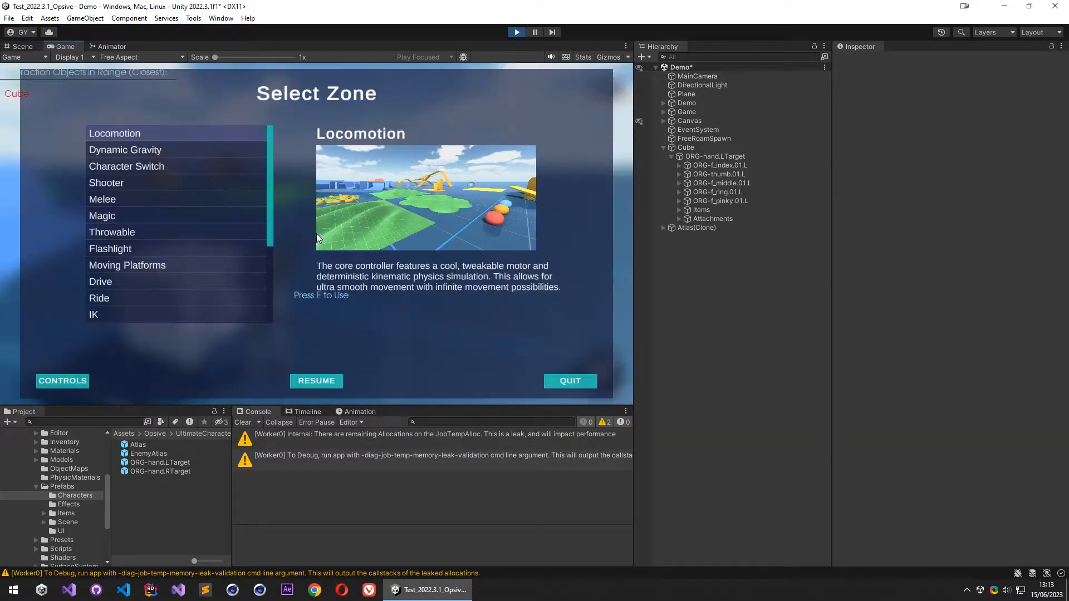
{"action": "left_click", "coordinate": [517, 32]}
- Open the BasicInputInteract script from the Atlas prefab's Basic Input Interact component in Visual Studio, with the editor maximized
{"action": "key", "text": "s"}
{"action": "right_click_drag", "start_coordinate": [455, 275], "coordinate": [389, 294]}
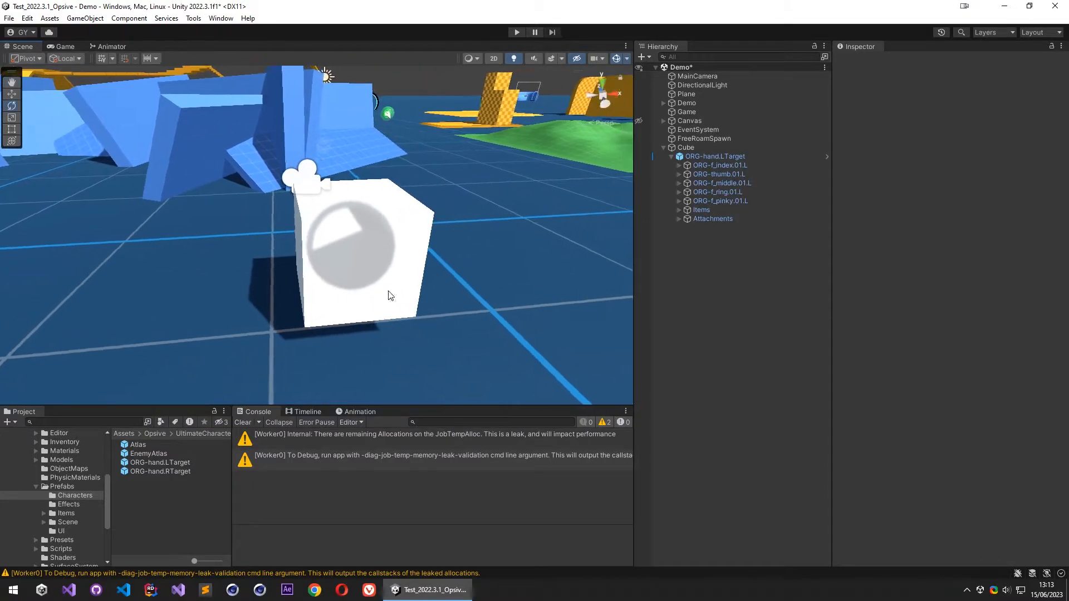
{"action": "left_click", "coordinate": [713, 147]}
{"action": "scroll", "coordinate": [907, 360], "scroll_direction": "down", "scroll_amount": 5}
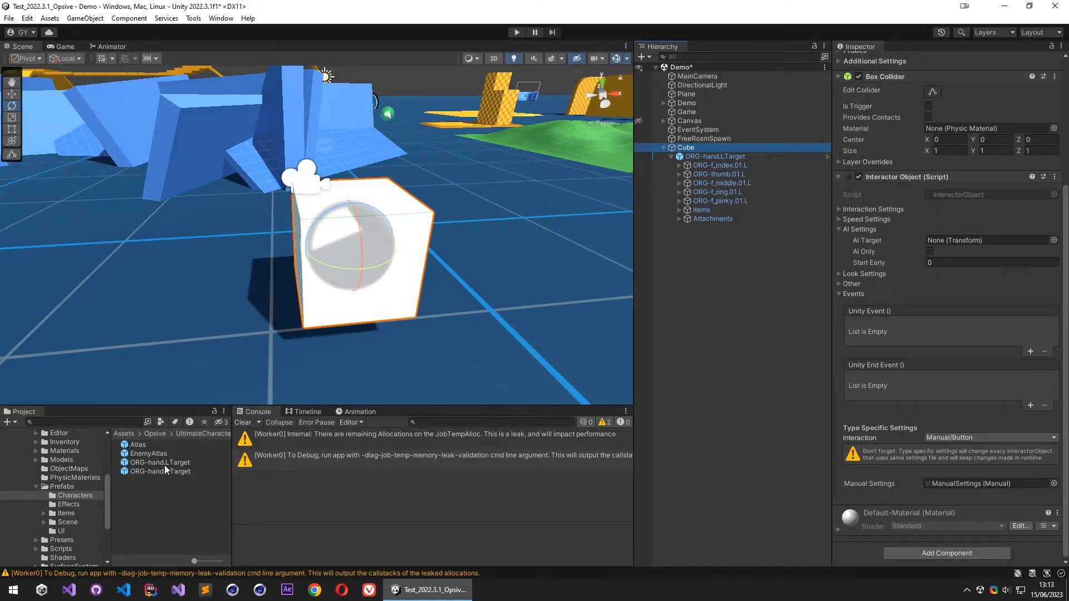
{"action": "left_click", "coordinate": [143, 446]}
{"action": "scroll", "coordinate": [894, 385], "scroll_direction": "down", "scroll_amount": 10}
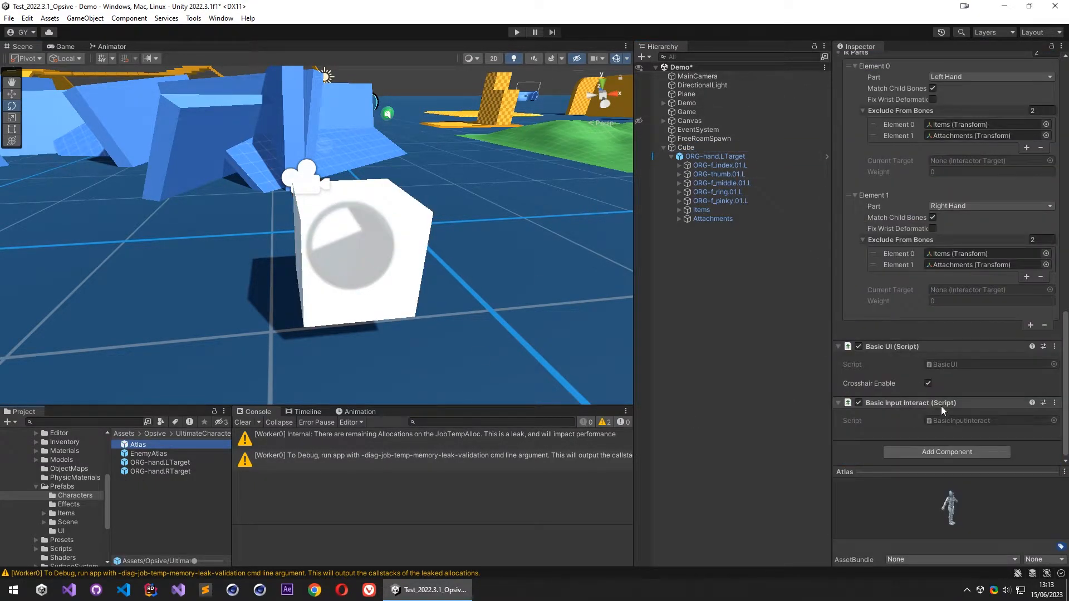
{"action": "left_click", "coordinate": [957, 422]}
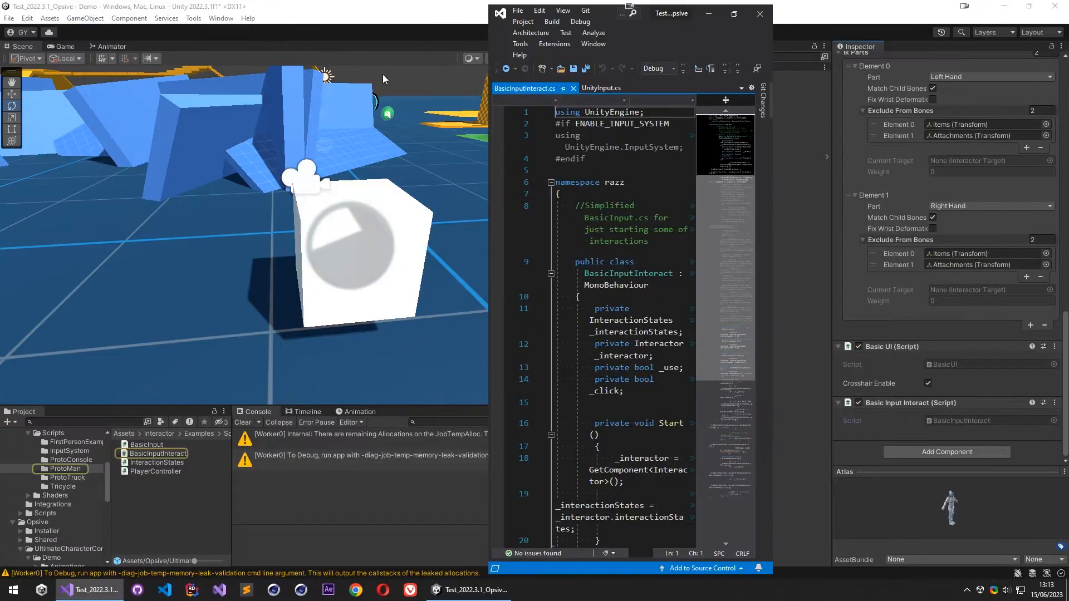
{"action": "double_click", "coordinate": [611, 15]}
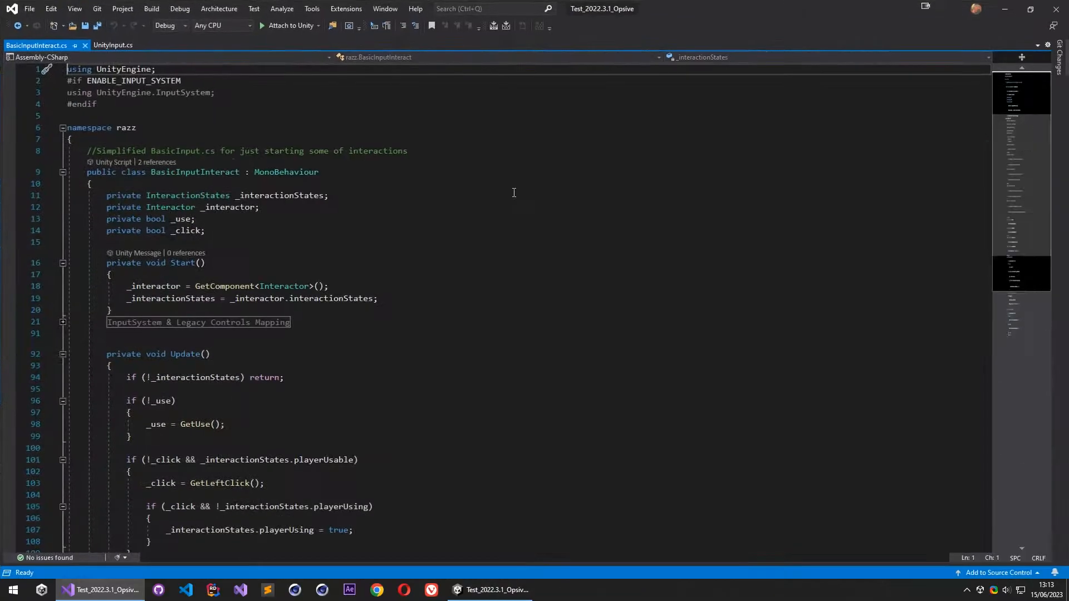
- Change the key returned by GetUse in the legacy keyboard controls to KeyCode.F and save the script
{"action": "left_click", "coordinate": [63, 322]}
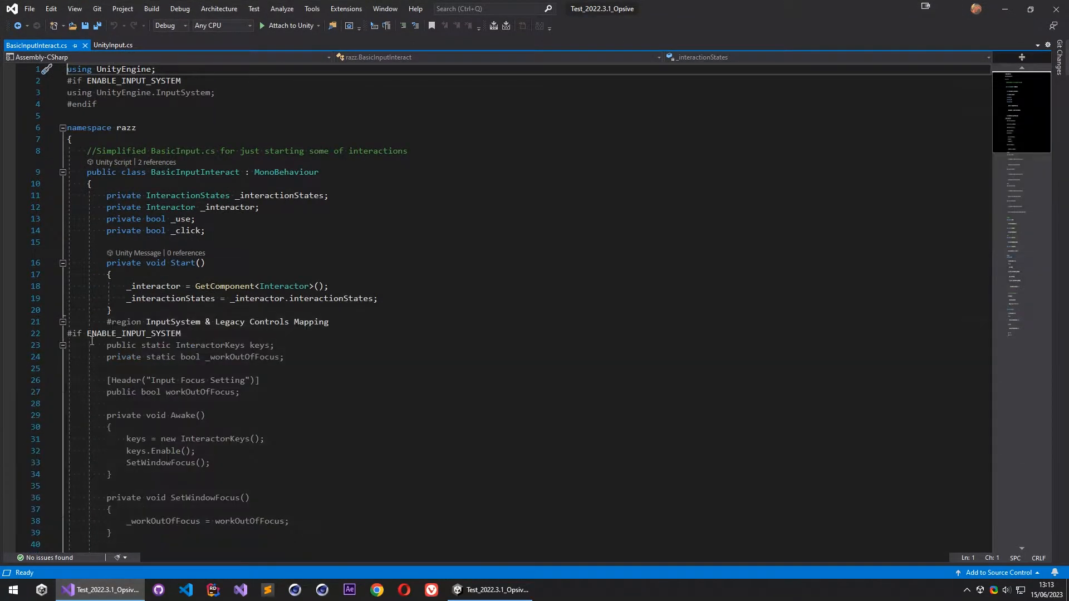
{"action": "left_click", "coordinate": [63, 345]}
{"action": "scroll", "coordinate": [271, 340], "scroll_direction": "down", "scroll_amount": 6}
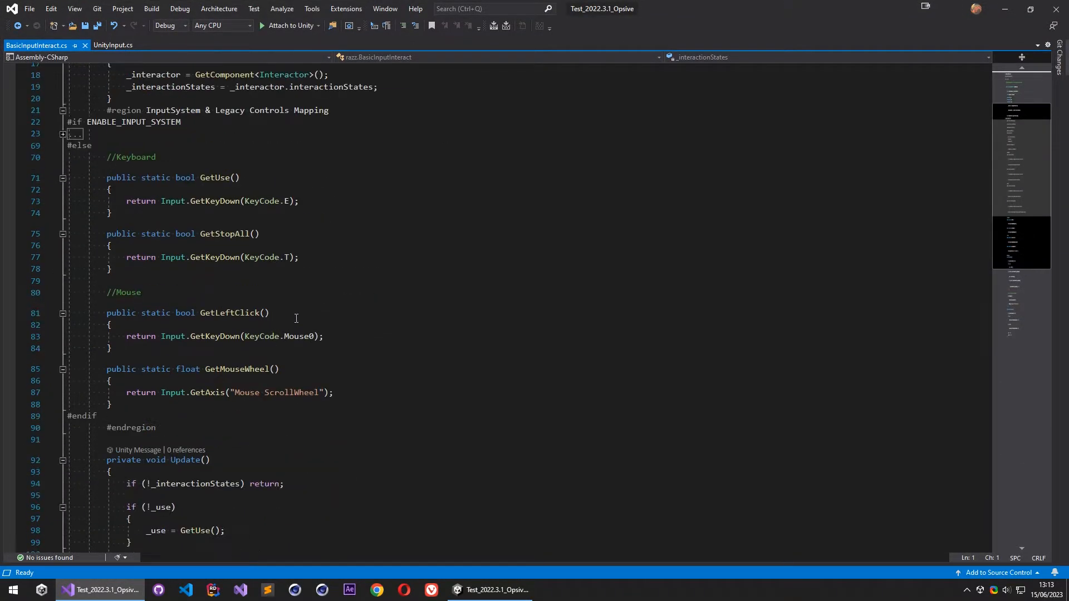
{"action": "left_click", "coordinate": [216, 181]}
{"action": "left_click_drag", "start_coordinate": [290, 203], "coordinate": [284, 203]}
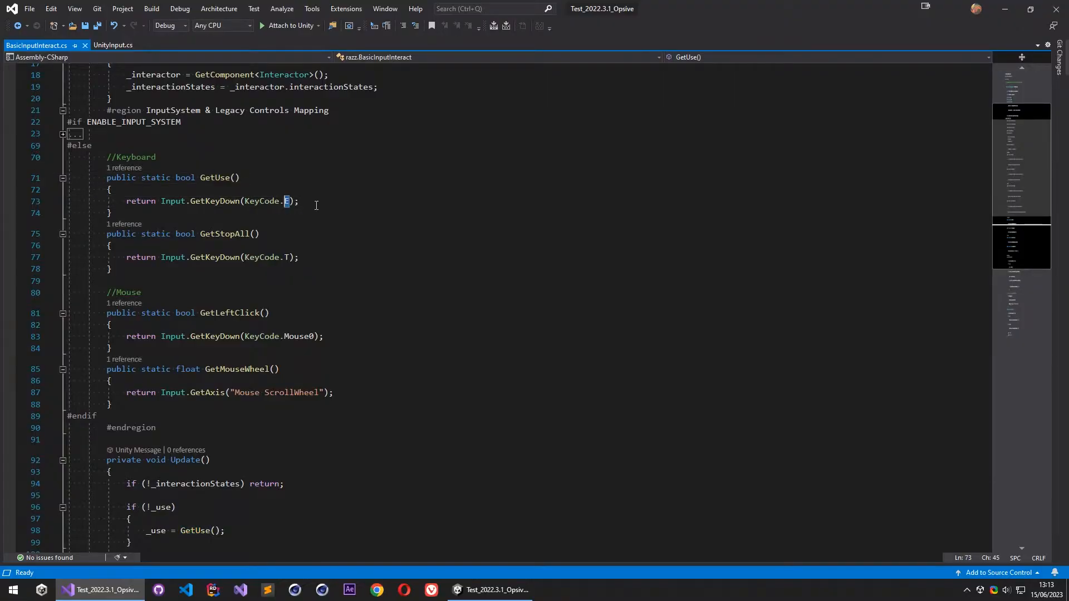
{"action": "type", "text": "F"}
{"action": "left_click", "coordinate": [339, 203]}
{"action": "key", "text": "ctrl+s"}
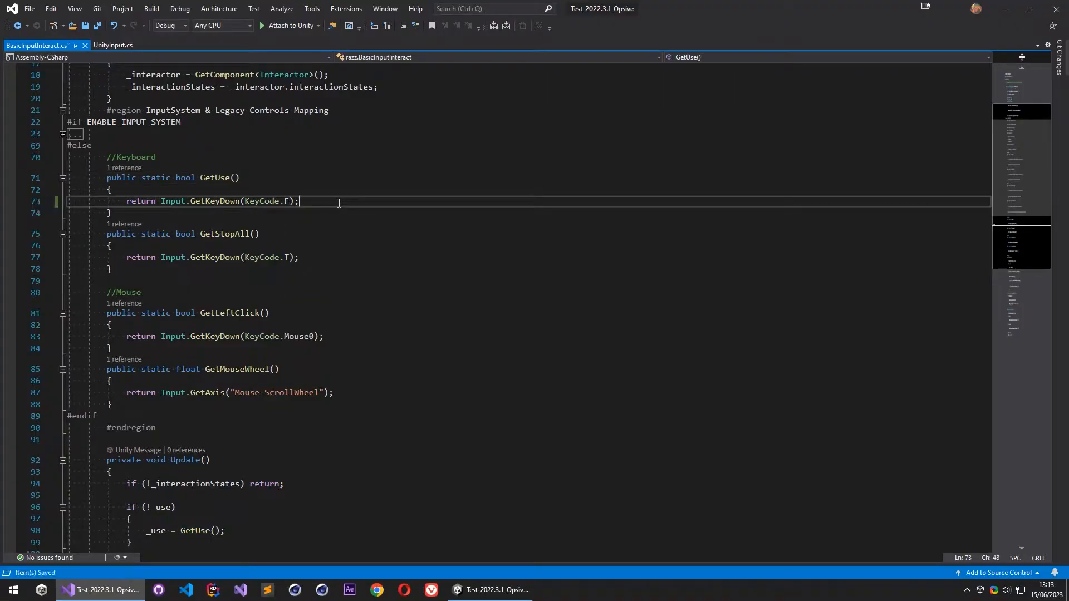
- Open the BasicUI script from the Atlas prefab, change the use prompt label to "Press F to Use", save it and return to Unity
{"action": "key", "text": "alt+Tab"}
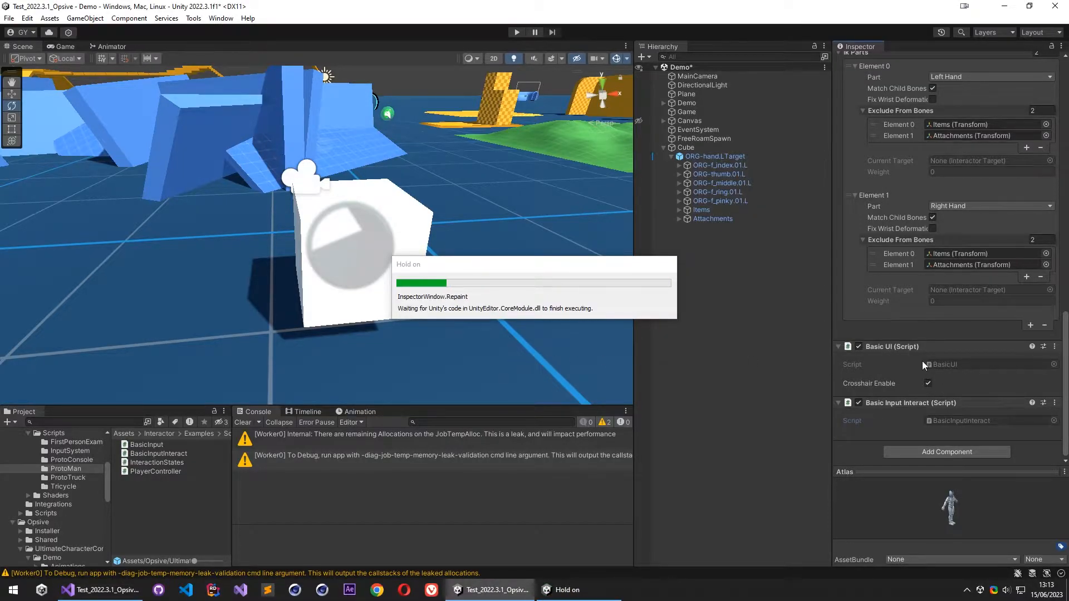
{"action": "double_click", "coordinate": [954, 367]}
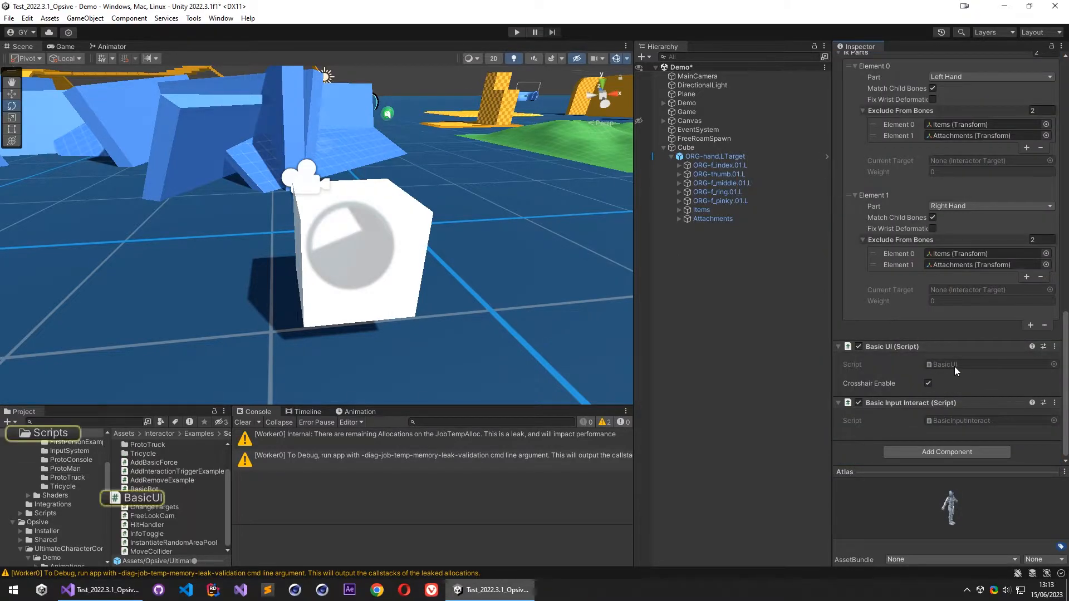
{"action": "scroll", "coordinate": [510, 307], "scroll_direction": "down", "scroll_amount": 20}
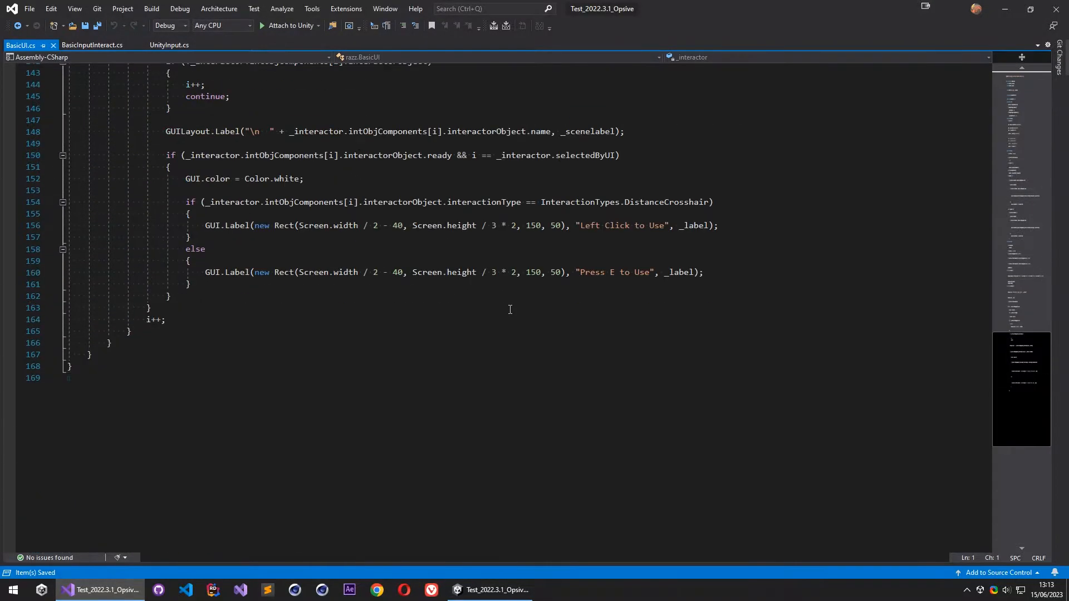
{"action": "left_click", "coordinate": [609, 382]}
{"action": "double_click", "coordinate": [612, 379]}
{"action": "type", "text": "F"}
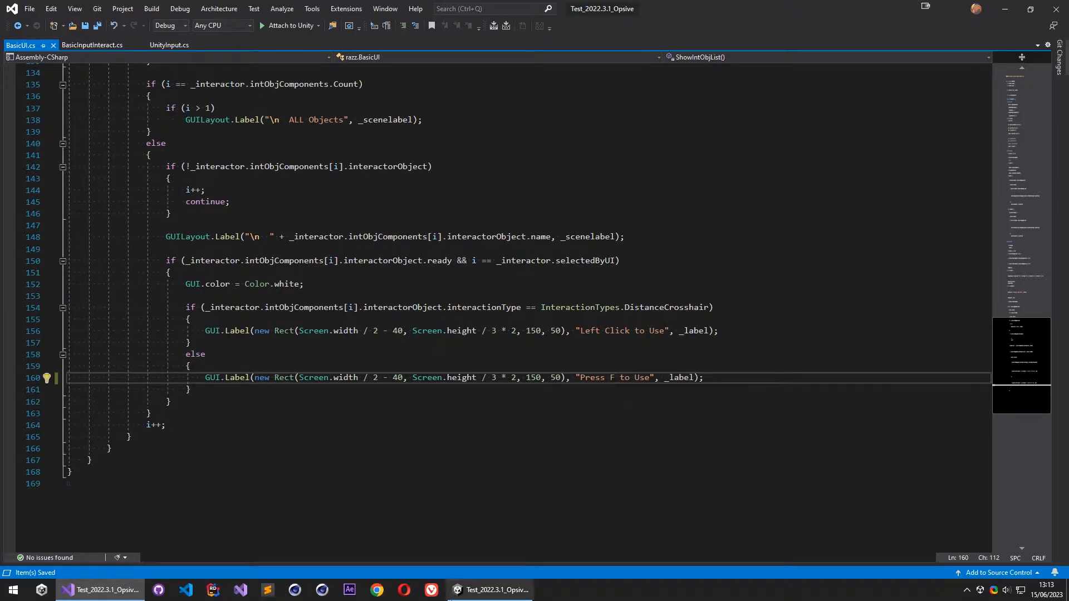
{"action": "left_click", "coordinate": [490, 590]}
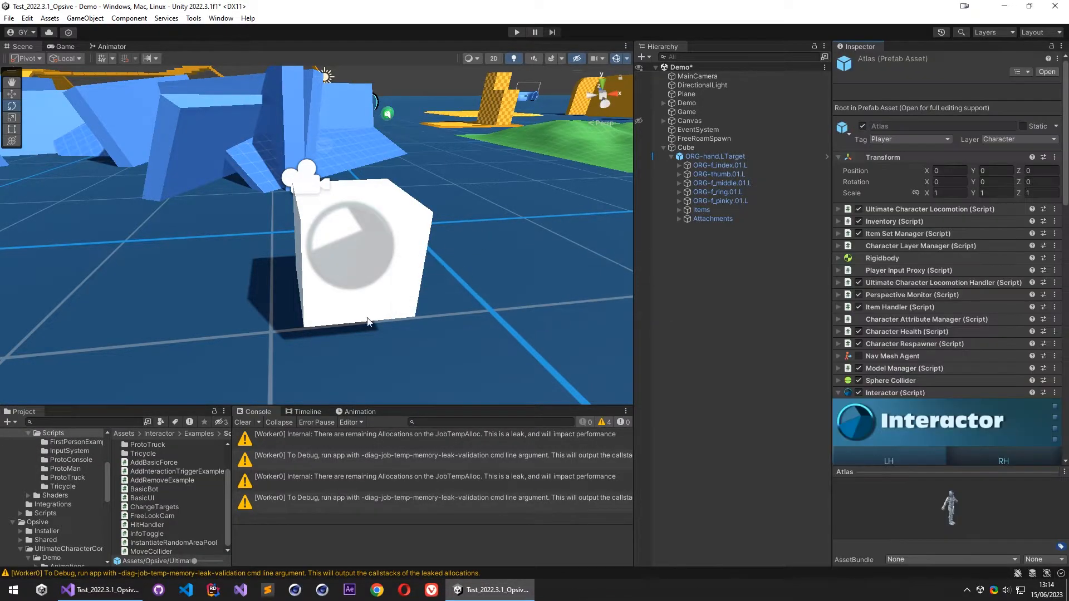
- Start play mode and walk Atlas up to the cube
{"action": "left_click", "coordinate": [517, 34]}
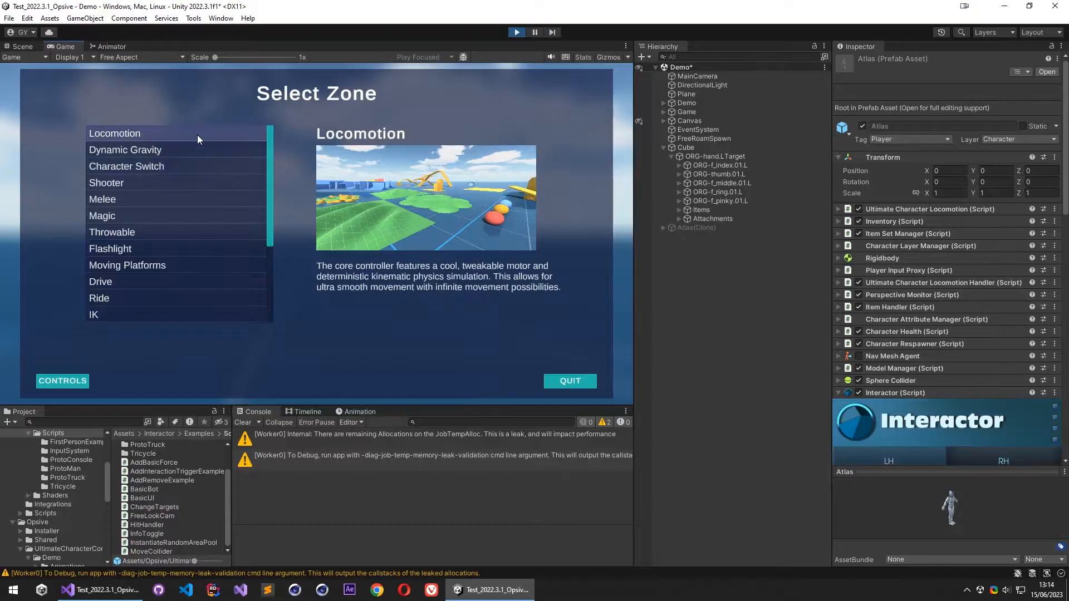
{"action": "left_click", "coordinate": [197, 136]}
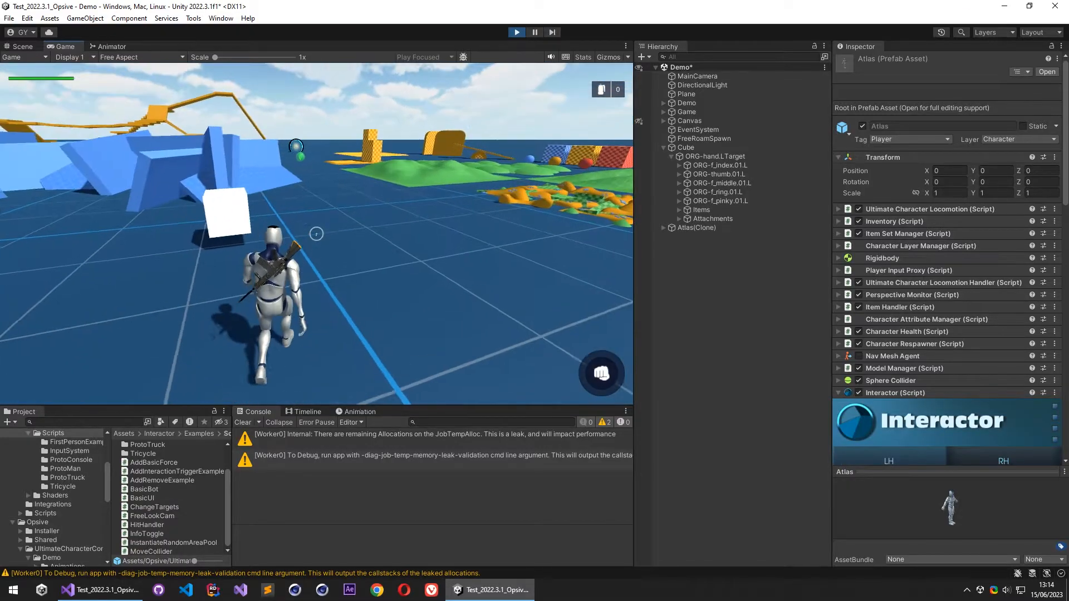
{"action": "key", "text": "w"}
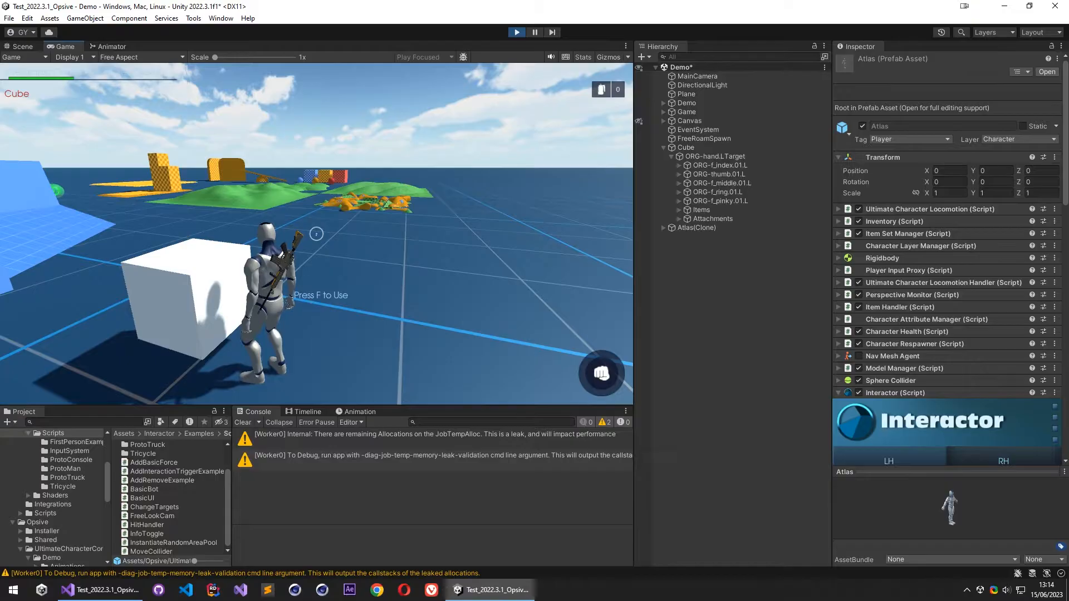
- Pause the game and set the Cube's Interactor Object speed settings to Target Duration 2 and Back Duration 0.7
{"action": "key", "text": "Escape"}
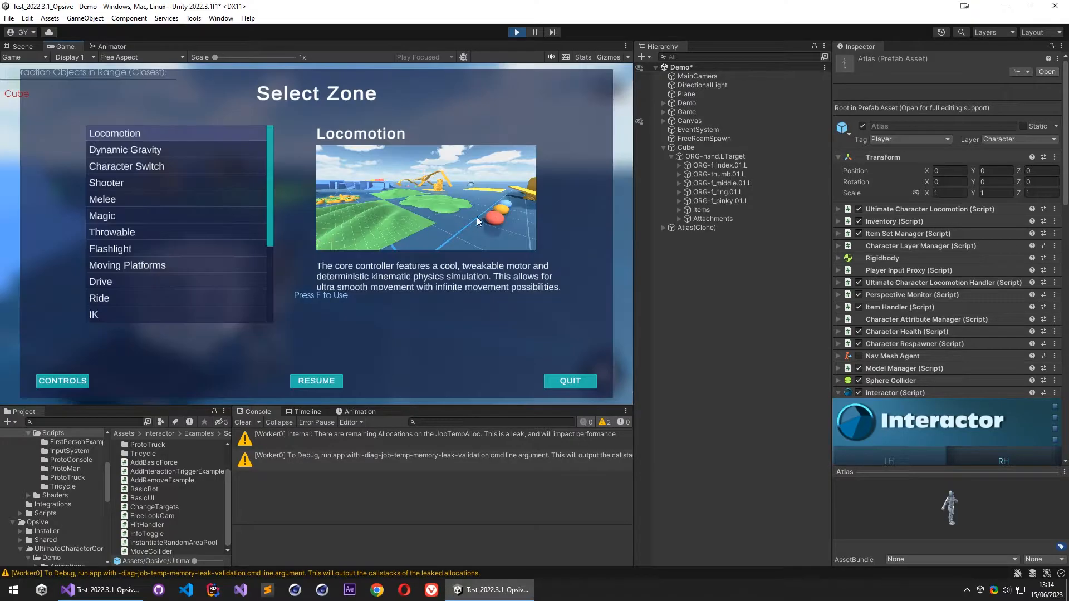
{"action": "left_click", "coordinate": [697, 147]}
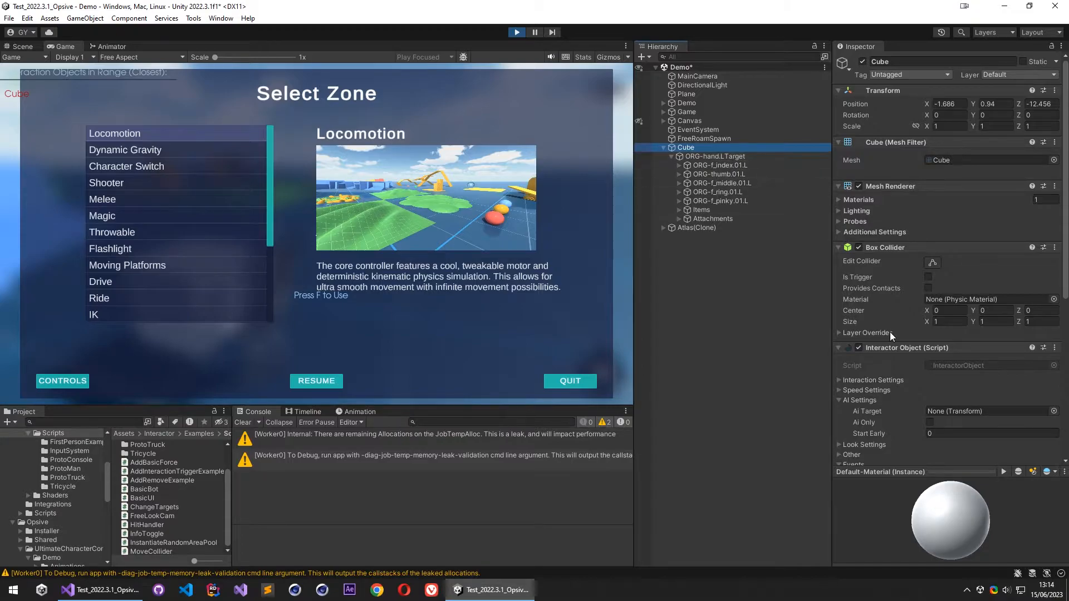
{"action": "scroll", "coordinate": [889, 328], "scroll_direction": "down", "scroll_amount": 3}
{"action": "left_click", "coordinate": [873, 308]}
{"action": "left_click", "coordinate": [872, 300]}
{"action": "left_click", "coordinate": [957, 311]}
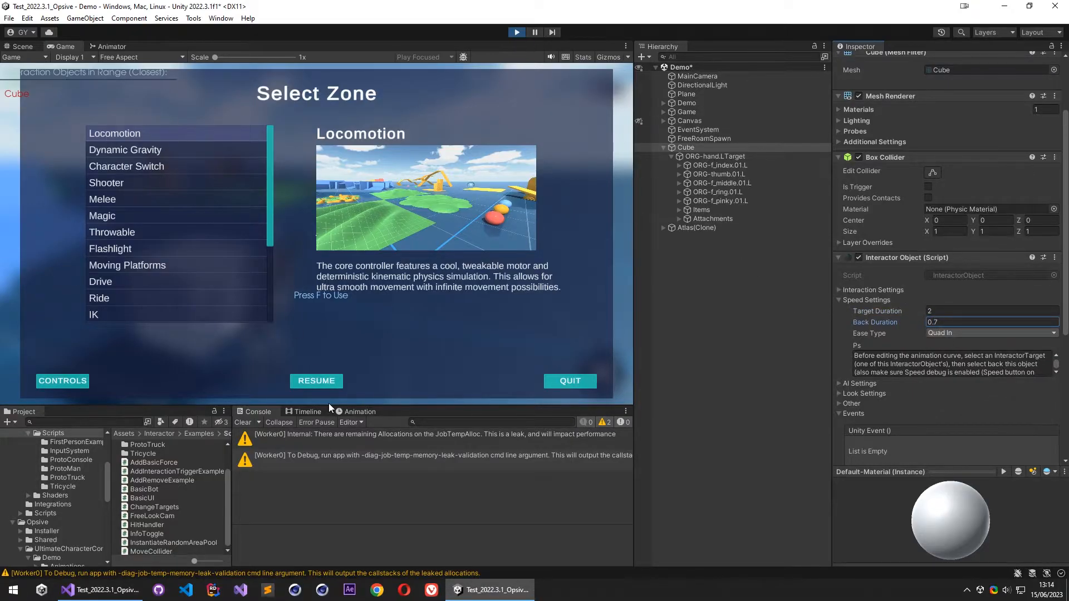
- Resume the game, test the cube interaction with the use key while walking Atlas around, and stop play mode
{"action": "left_click", "coordinate": [331, 383]}
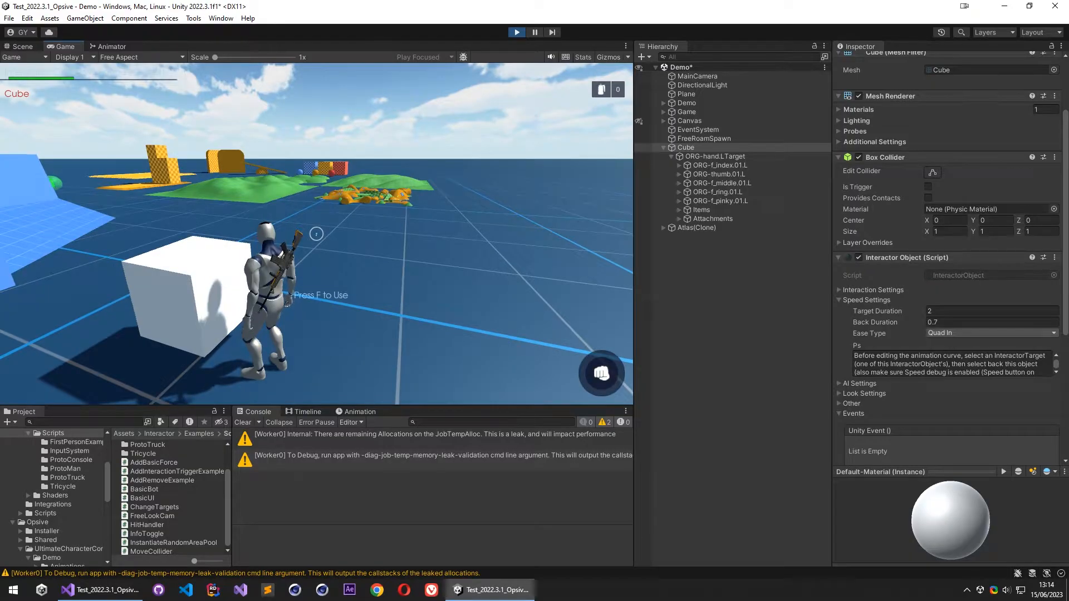
{"action": "key", "text": "f"}
{"action": "key", "text": "w"}
{"action": "key", "text": "w"}
{"action": "key", "text": "w"}
{"action": "key", "text": "f"}
{"action": "key", "text": "w"}
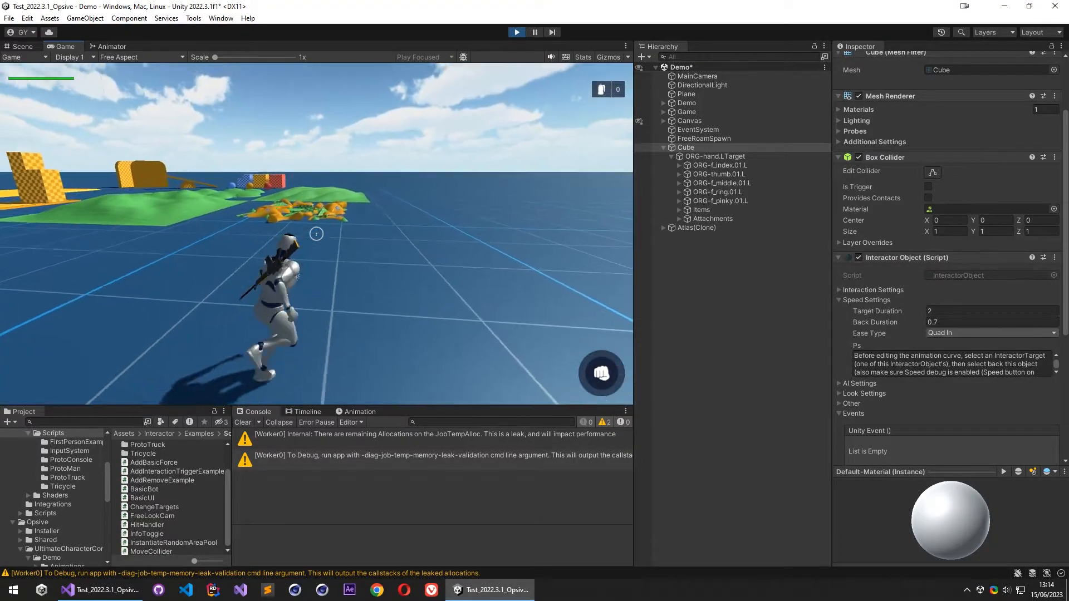
{"action": "key", "text": "w"}
{"action": "key", "text": "Escape"}
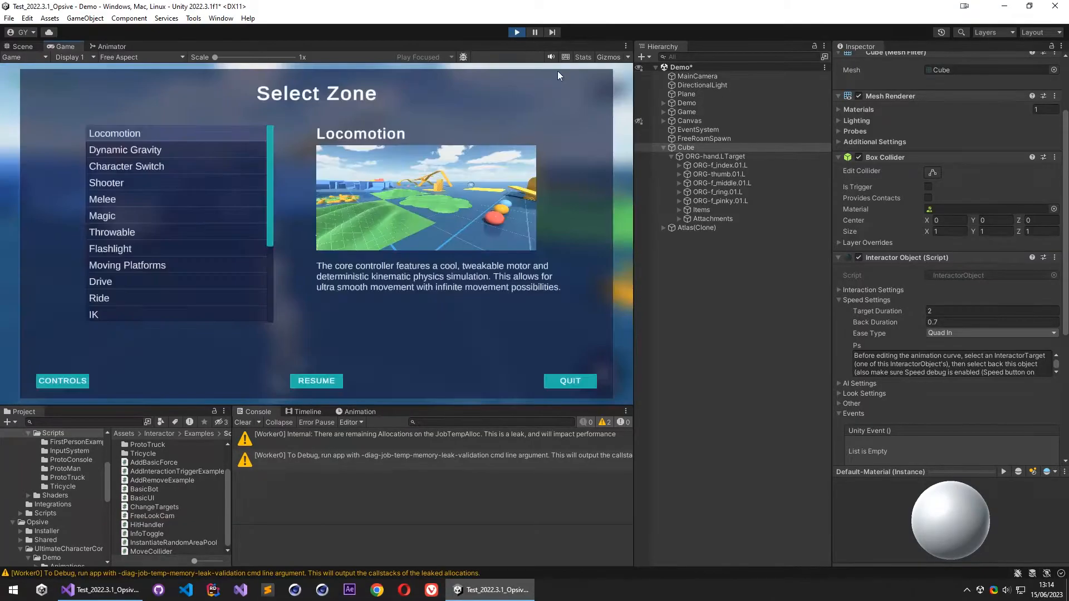
{"action": "left_click", "coordinate": [516, 32]}
- Deselect the Cube and save the Demo scene
{"action": "right_click_drag", "start_coordinate": [476, 267], "coordinate": [253, 298]}
{"action": "key", "text": "w"}
{"action": "key", "text": "s"}
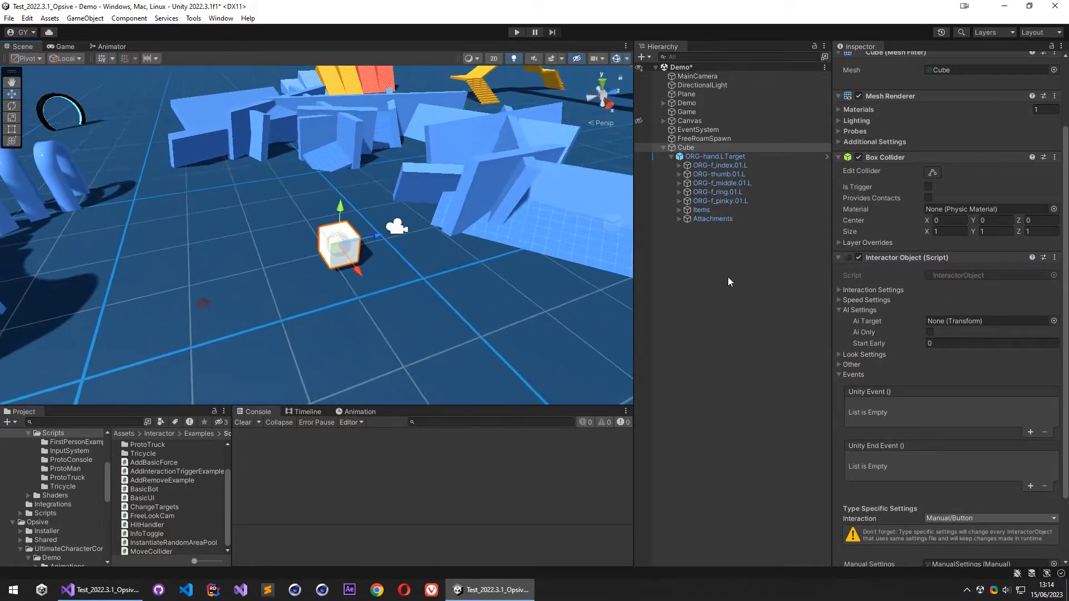
{"action": "left_click", "coordinate": [729, 282]}
{"action": "key", "text": "ctrl+s"}
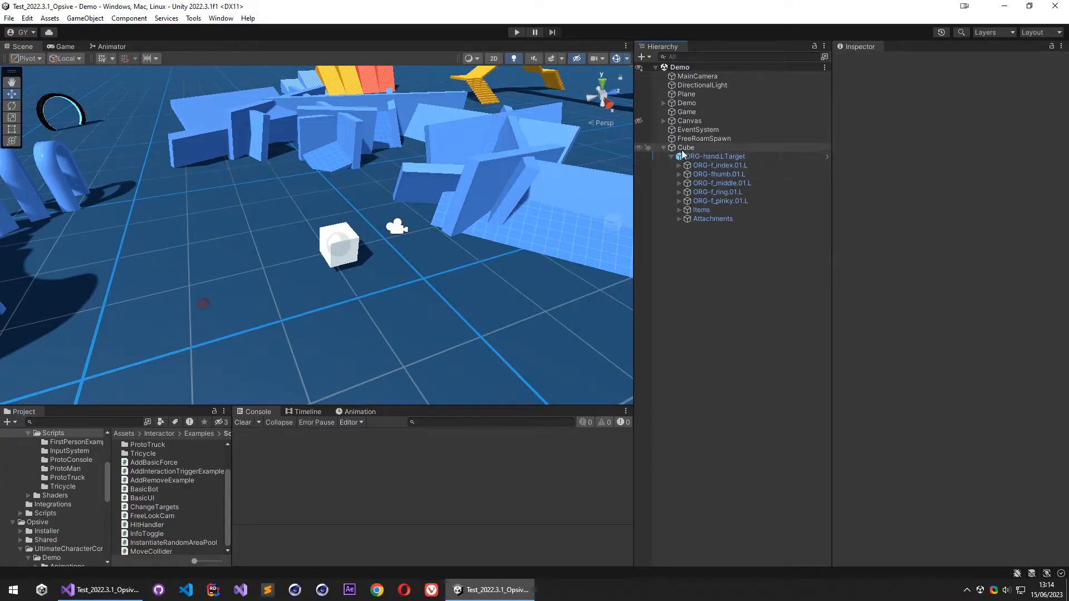
- Create an empty object named Pathfinder in the scene and add the Pathfinder component to it
{"action": "right_click", "coordinate": [706, 288]}
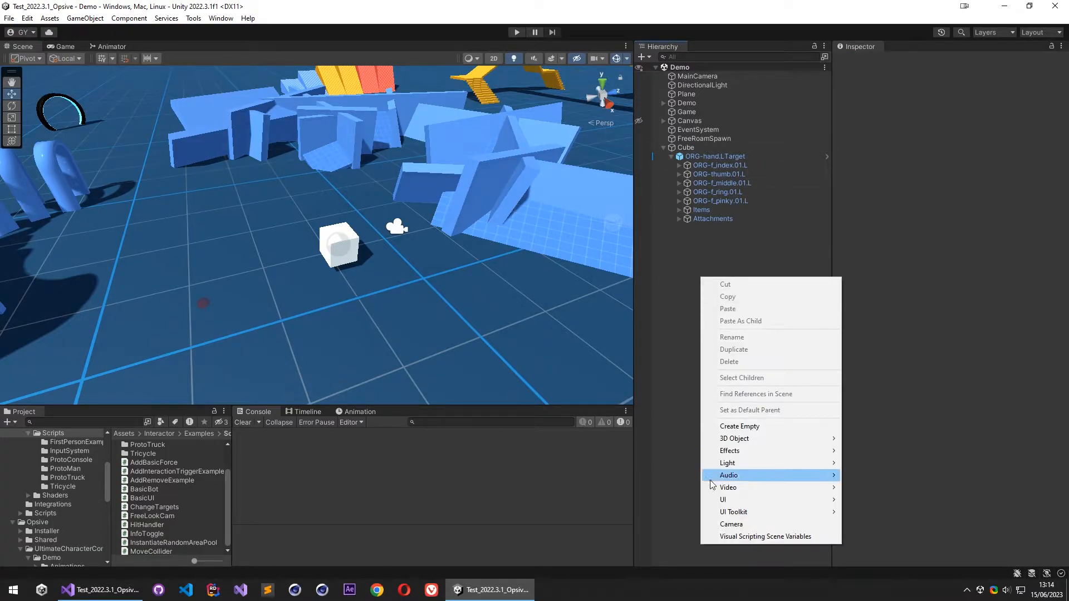
{"action": "left_click", "coordinate": [741, 426]}
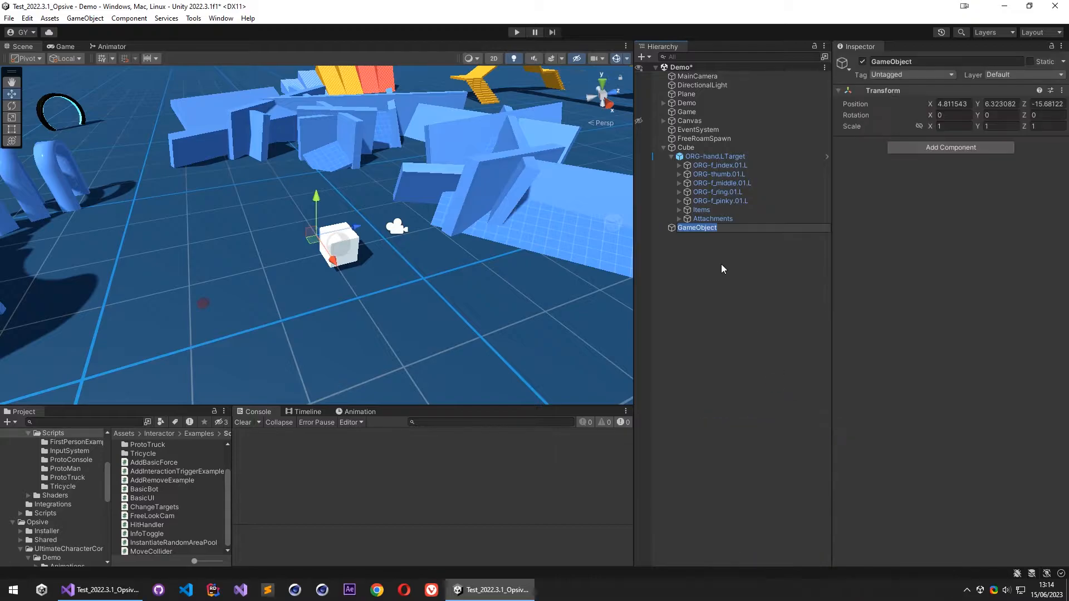
{"action": "type", "text": "Pathfinder"}
{"action": "key", "text": "Return"}
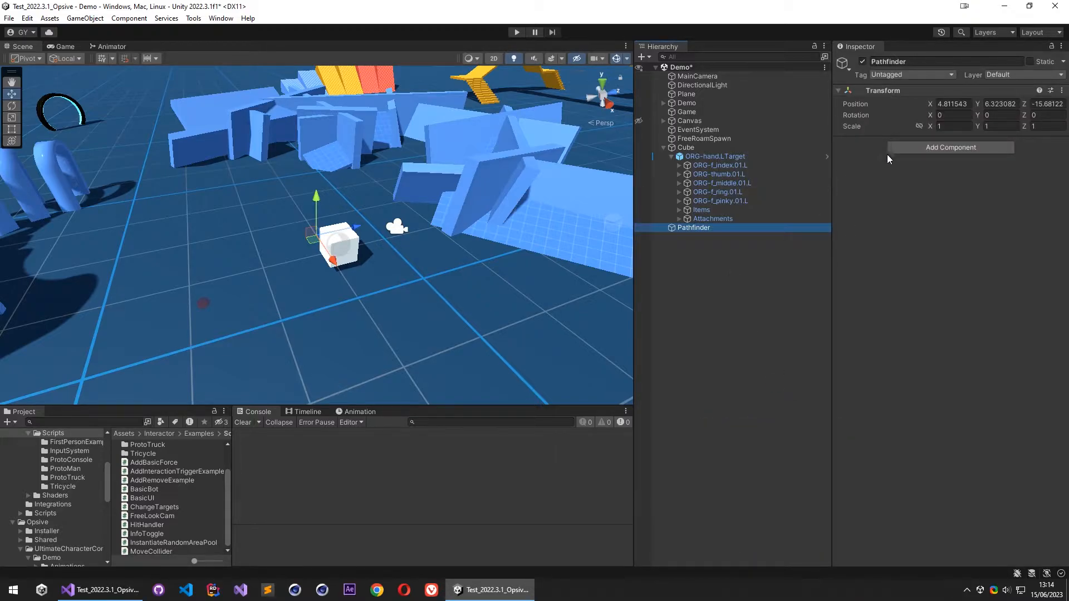
{"action": "left_click", "coordinate": [913, 149]}
{"action": "left_click", "coordinate": [919, 186]}
{"action": "left_click", "coordinate": [690, 306]}
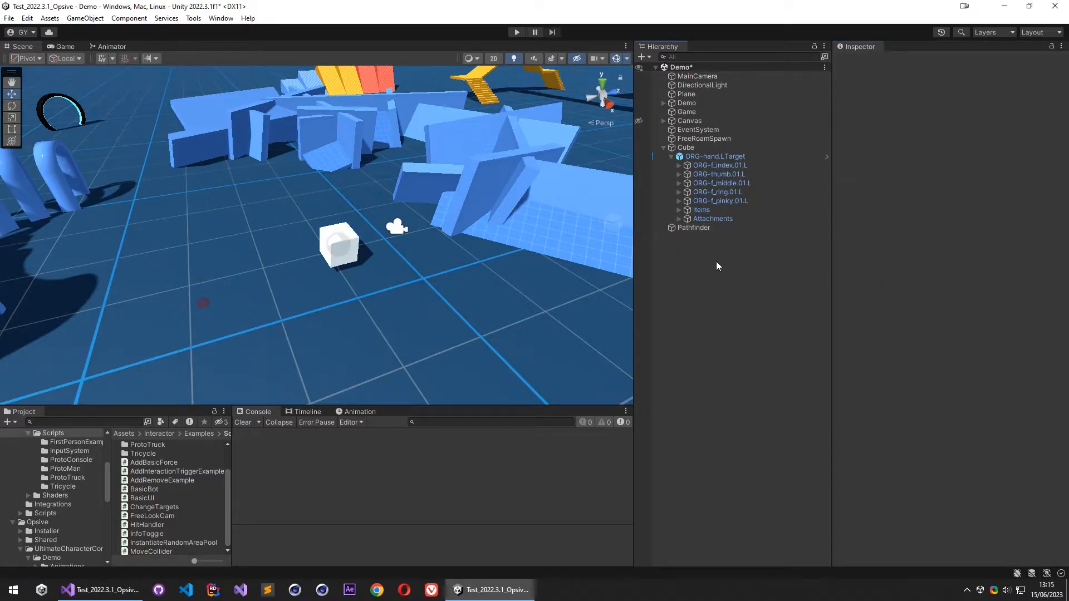
- Create an empty object named PathGrid in the scene and add the Path Grid component to it
{"action": "right_click", "coordinate": [716, 262]}
{"action": "left_click", "coordinate": [775, 412]}
{"action": "type", "text": "P"}
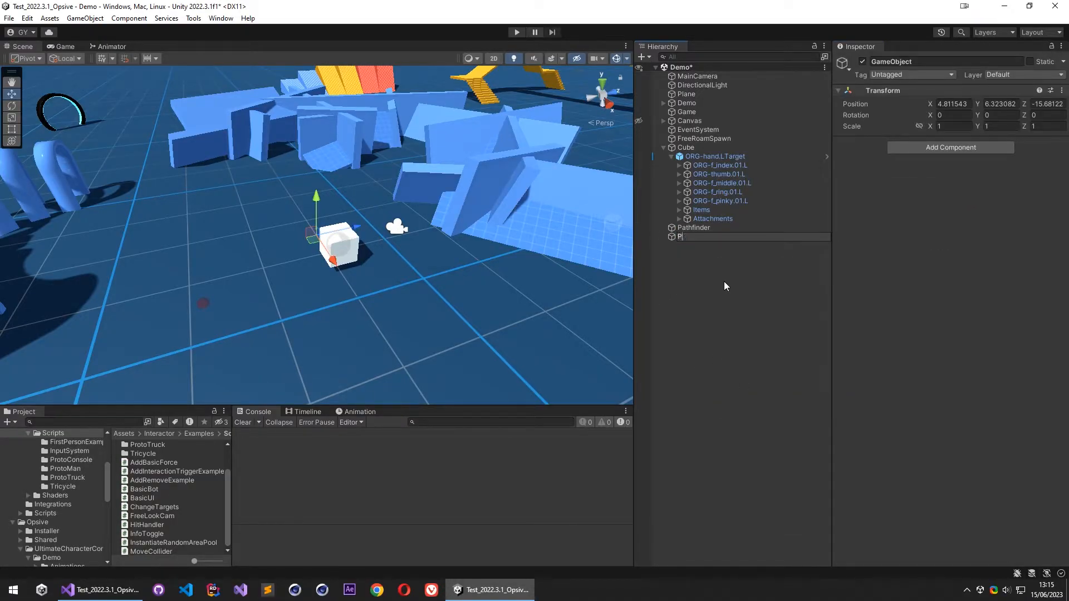
{"action": "type", "text": "athGrid"}
{"action": "key", "text": "Return"}
{"action": "left_click", "coordinate": [951, 147]}
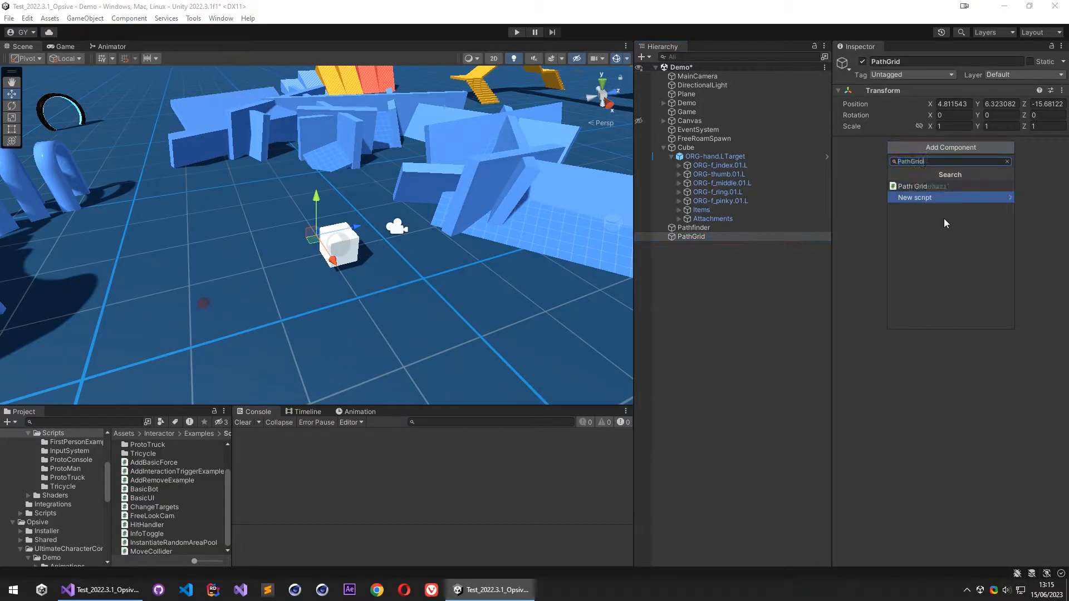
{"action": "left_click", "coordinate": [948, 199]}
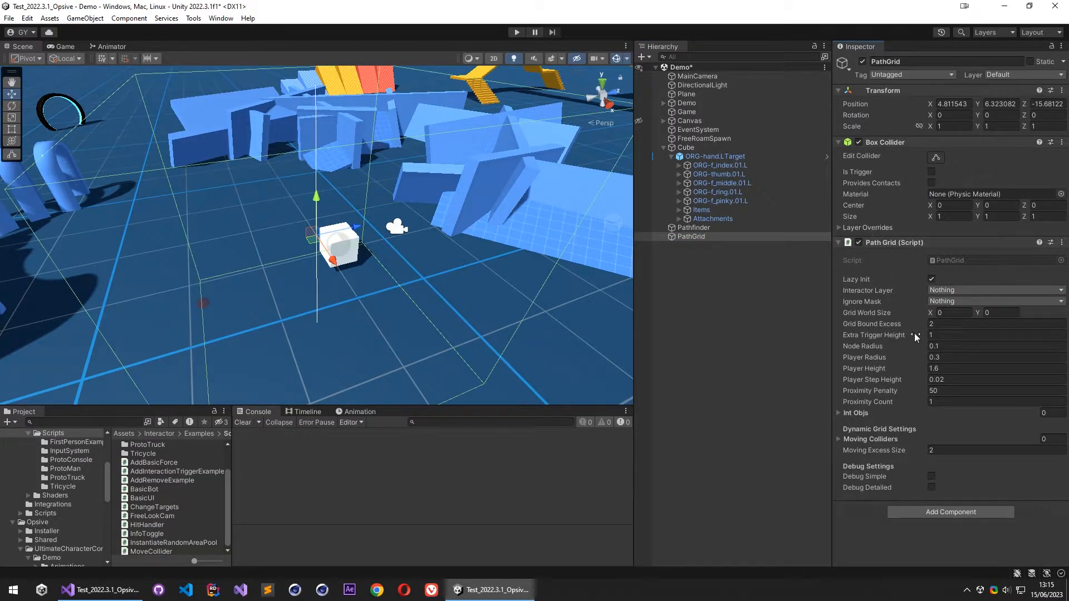
- Set PathGrid's Y position to 0 and move it across the floor to about X -0.8, Z 3.2
{"action": "scroll", "coordinate": [291, 279], "scroll_direction": "down", "scroll_amount": 10}
{"action": "right_click_drag", "start_coordinate": [328, 267], "coordinate": [323, 186]}
{"action": "key", "text": "w"}
{"action": "type", "text": "0"}
{"action": "right_click_drag", "start_coordinate": [336, 277], "coordinate": [356, 457]}
{"action": "key", "text": "s"}
{"action": "middle_click_drag", "start_coordinate": [250, 236], "coordinate": [247, 182]}
{"action": "left_click_drag", "start_coordinate": [246, 182], "coordinate": [341, 168]}
{"action": "right_click_drag", "start_coordinate": [341, 168], "coordinate": [357, 120]}
{"action": "key", "text": "w"}
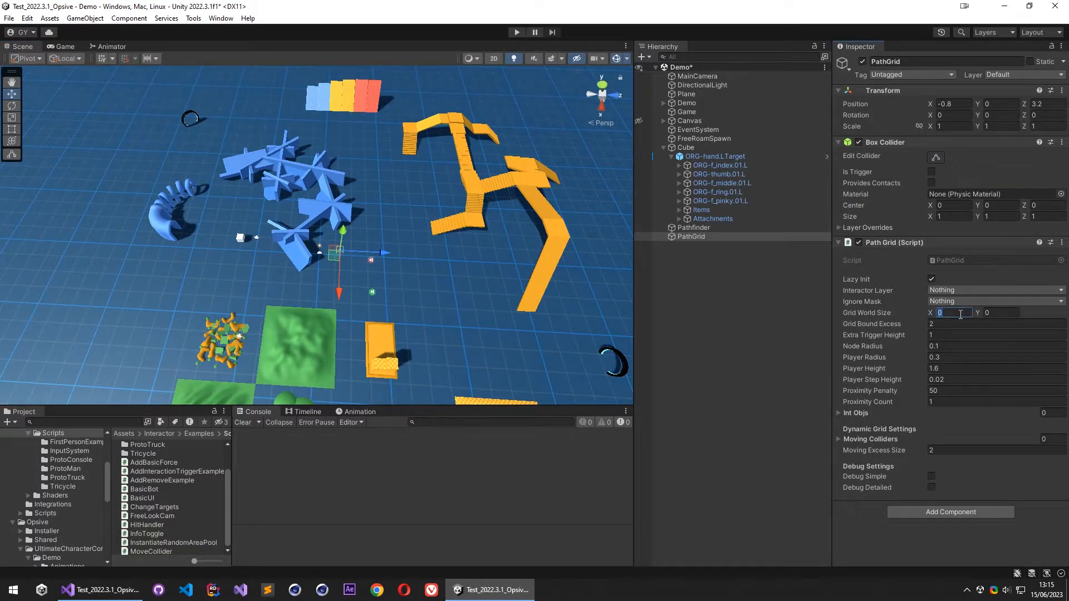
- Set the Path Grid's Grid World Size to 50 by 50 and move the grid to about X -3.48, Z -6.86
{"action": "left_click", "coordinate": [1000, 312]}
{"action": "type", "text": "50"}
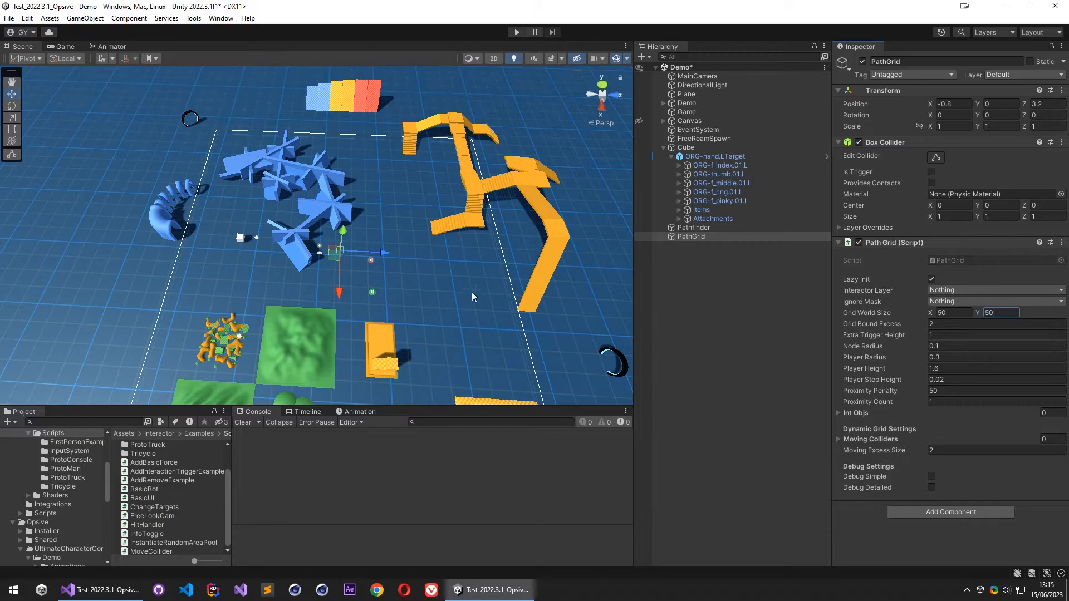
{"action": "left_click_drag", "start_coordinate": [338, 255], "coordinate": [299, 249]}
{"action": "right_click_drag", "start_coordinate": [394, 249], "coordinate": [486, 212]}
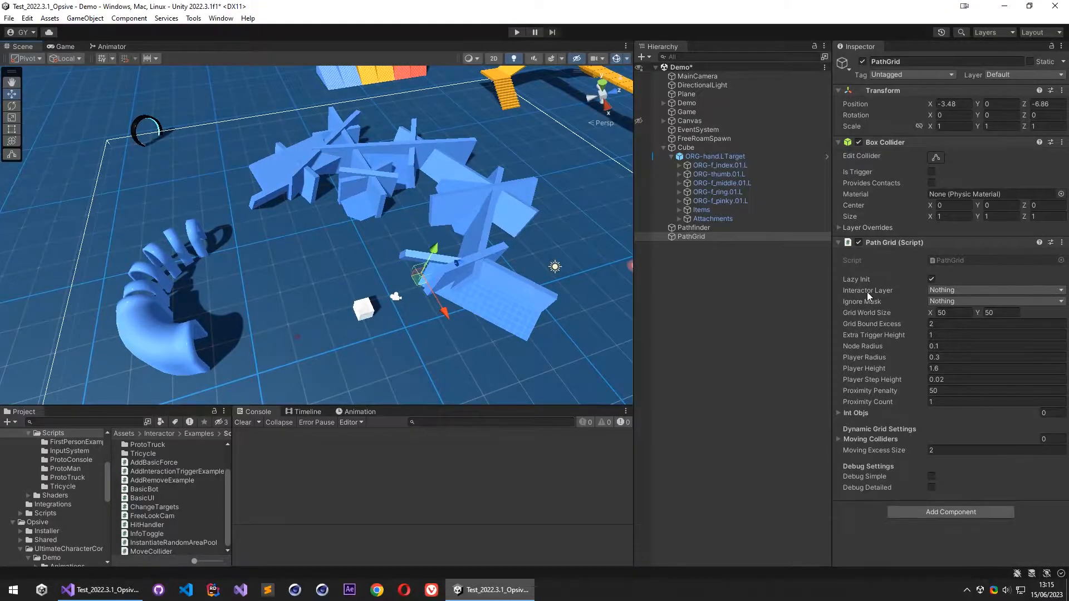
- Set the Path Grid's Interactor Layer to Character and name User Layer 15 IgnoreMask in the project's layers
{"action": "left_click", "coordinate": [938, 290]}
{"action": "left_click", "coordinate": [955, 435]}
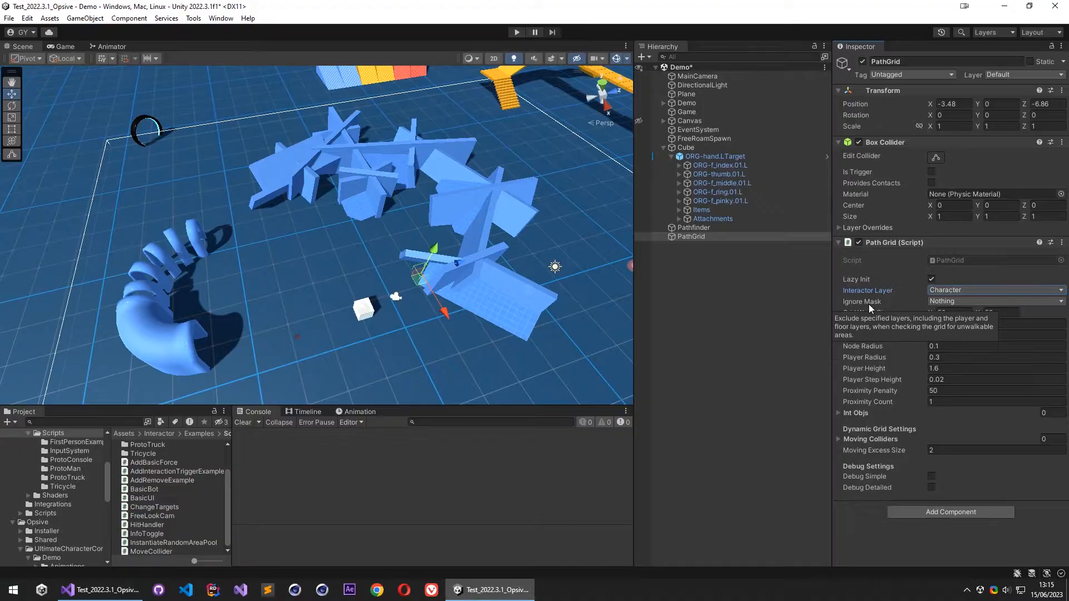
{"action": "left_click", "coordinate": [993, 32]}
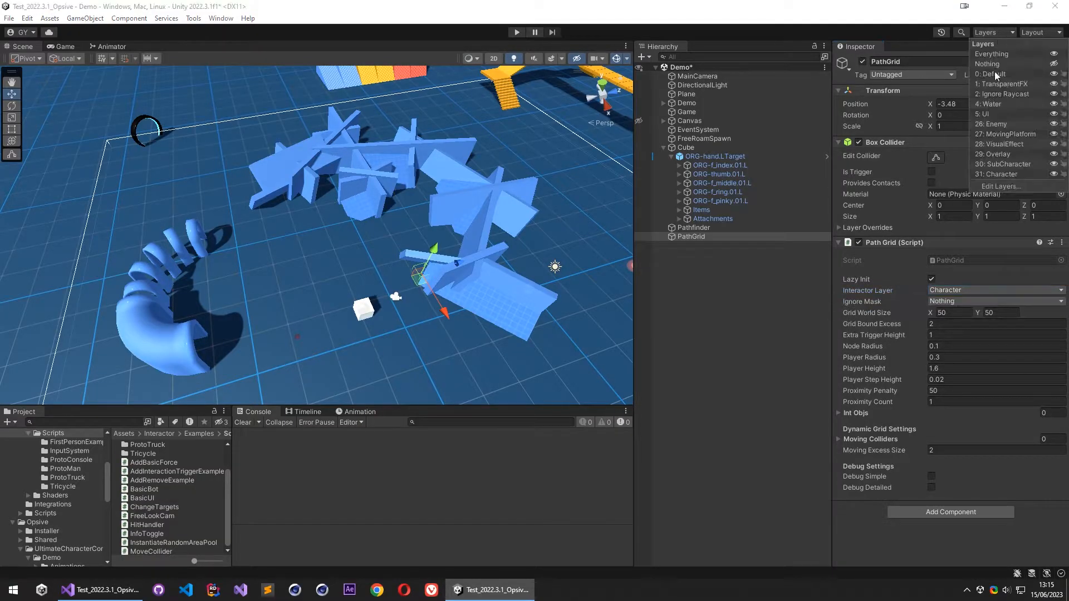
{"action": "left_click", "coordinate": [1012, 189]}
{"action": "left_click", "coordinate": [854, 108]}
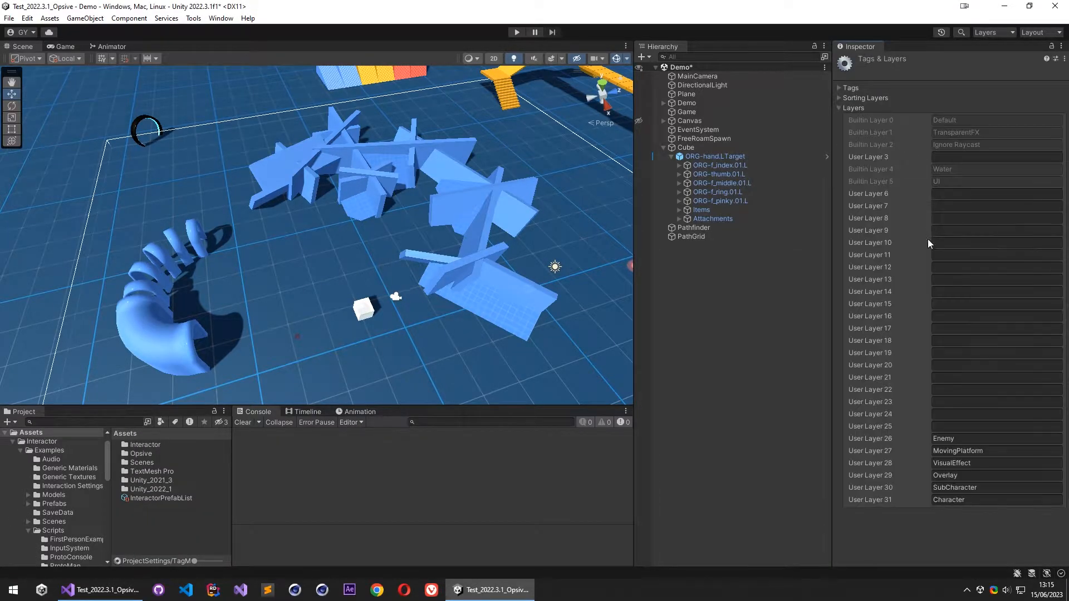
{"action": "left_click", "coordinate": [964, 306]}
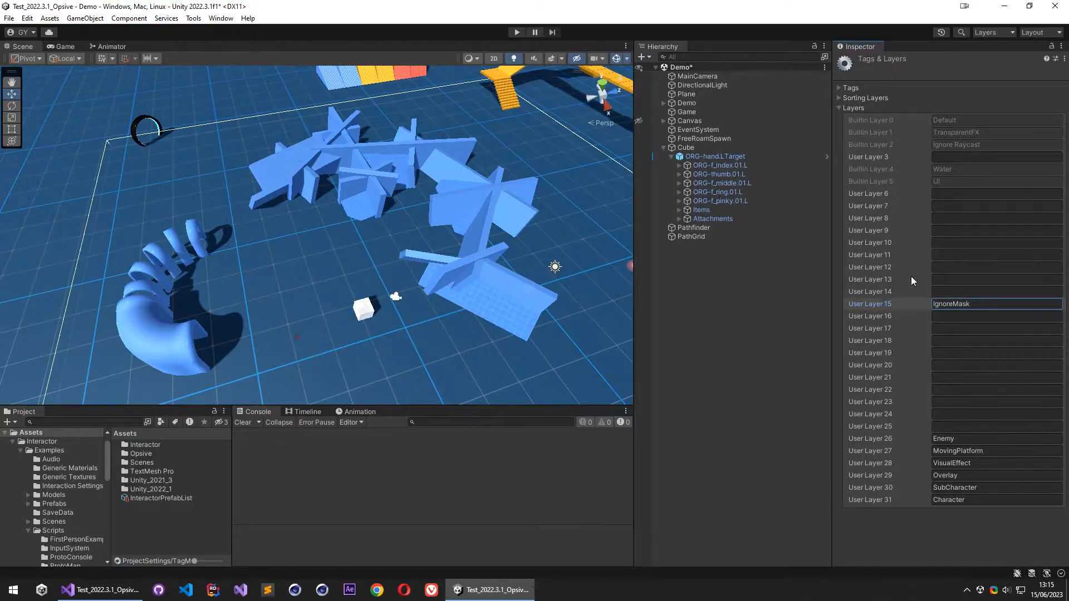
- Assign the floor Plane to the IgnoreMask layer
{"action": "left_click", "coordinate": [733, 282]}
{"action": "right_click_drag", "start_coordinate": [395, 338], "coordinate": [363, 315]}
{"action": "left_click", "coordinate": [340, 279]}
{"action": "right_click_drag", "start_coordinate": [340, 278], "coordinate": [378, 242]}
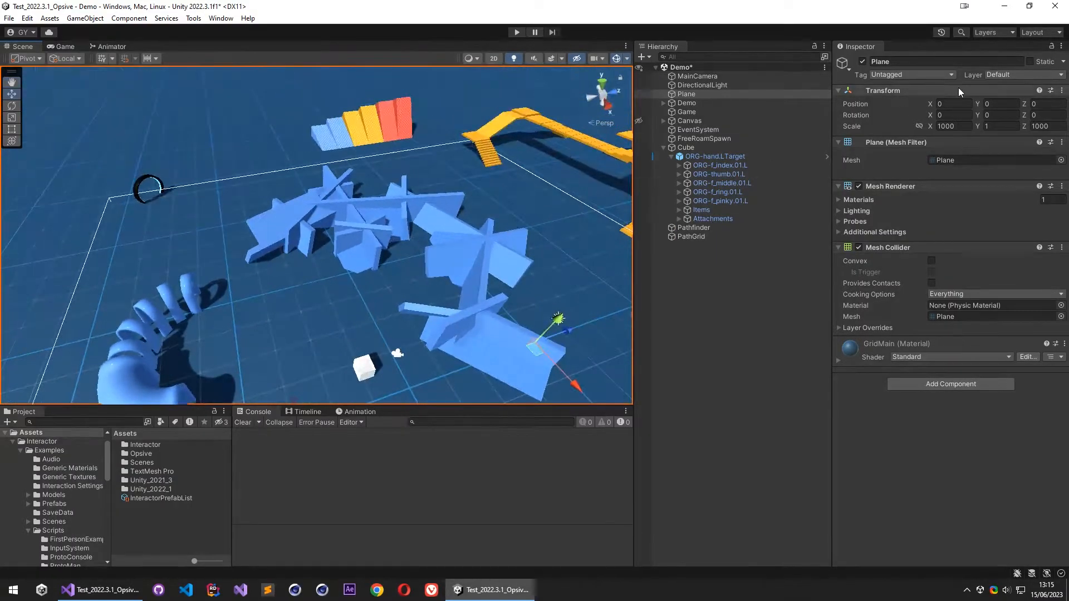
{"action": "left_click", "coordinate": [1000, 75]}
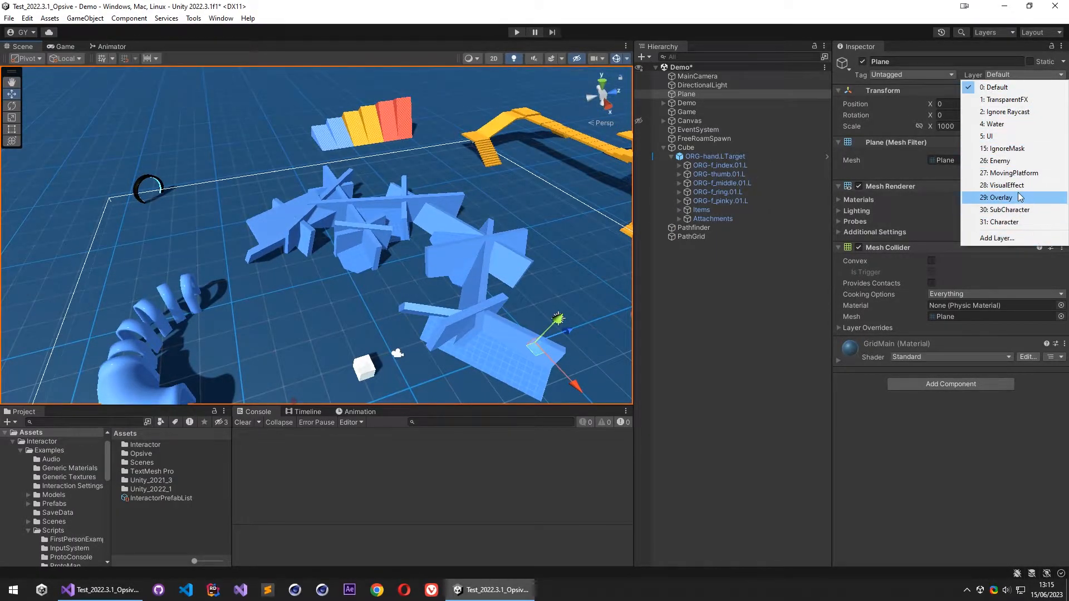
{"action": "left_click", "coordinate": [1004, 148]}
- Assign the CollisionObjects group under Terrain to the IgnoreMask layer, including all its child objects
{"action": "right_click_drag", "start_coordinate": [629, 295], "coordinate": [306, 204]}
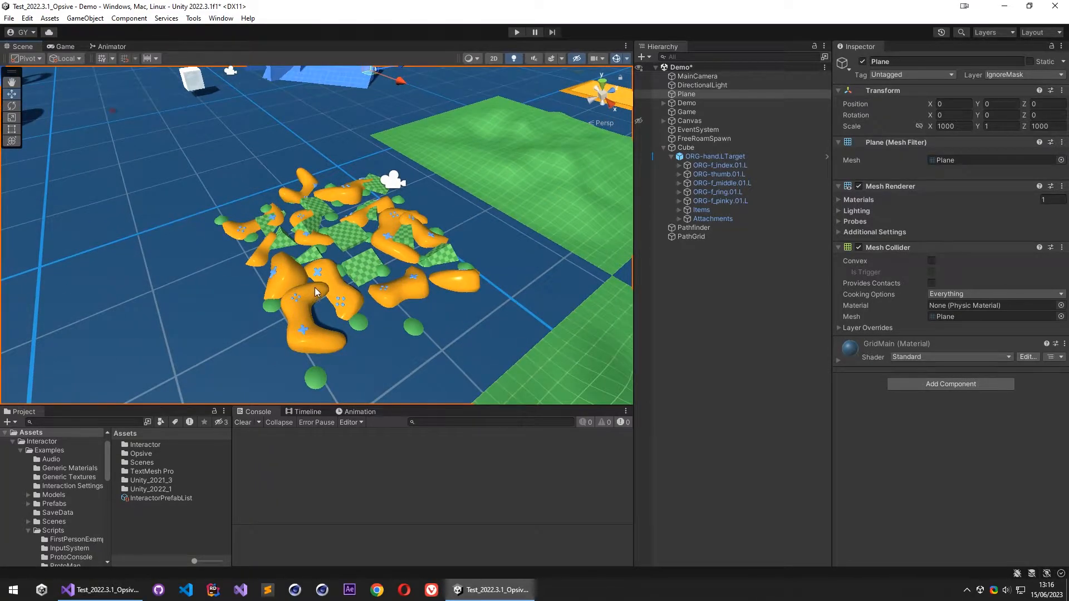
{"action": "left_click", "coordinate": [316, 293]}
{"action": "scroll", "coordinate": [723, 259], "scroll_direction": "down", "scroll_amount": 3}
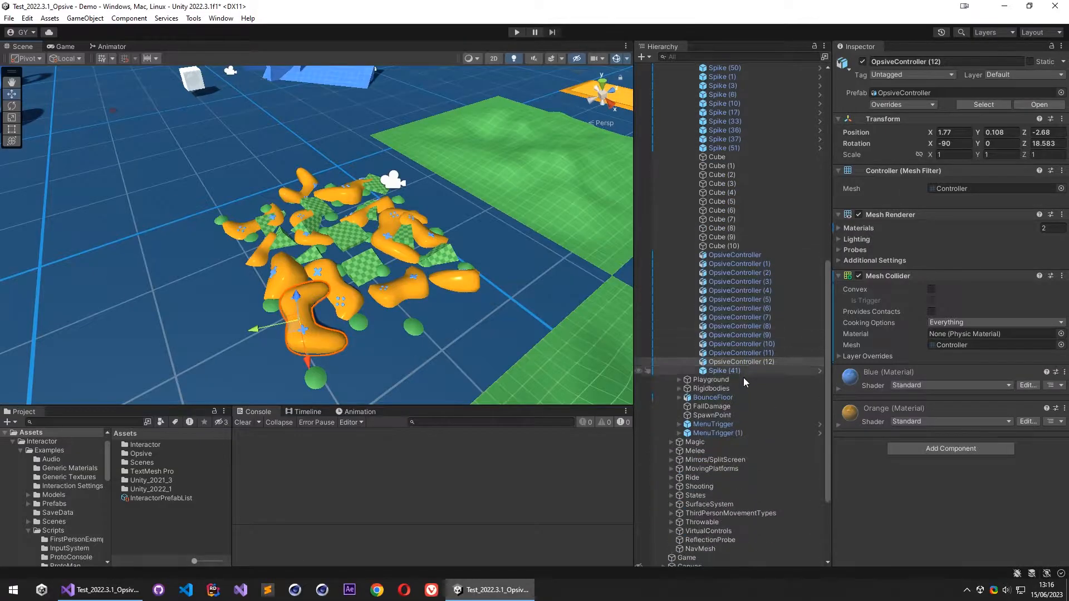
{"action": "scroll", "coordinate": [753, 329], "scroll_direction": "up", "scroll_amount": 5}
{"action": "left_click", "coordinate": [726, 192]}
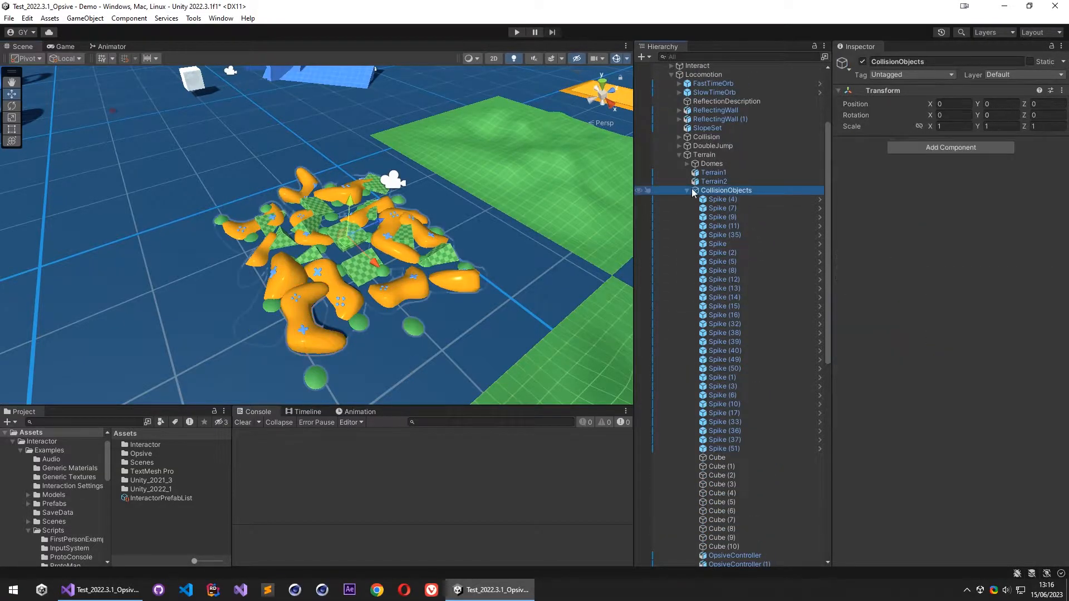
{"action": "left_click", "coordinate": [687, 191]}
{"action": "left_click", "coordinate": [862, 61]}
{"action": "left_click", "coordinate": [863, 61]}
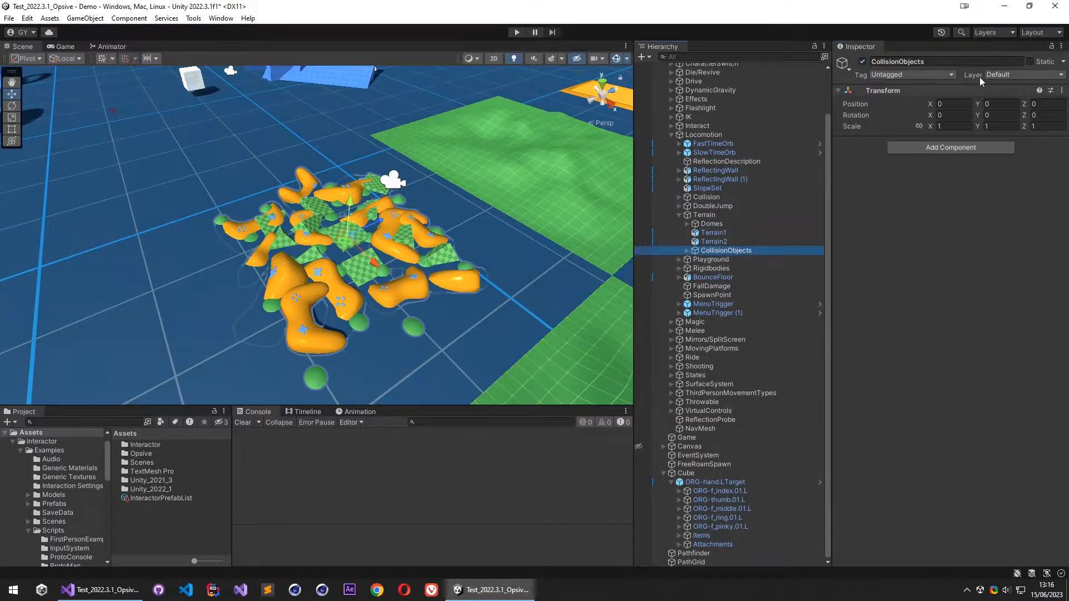
{"action": "left_click", "coordinate": [1025, 75]}
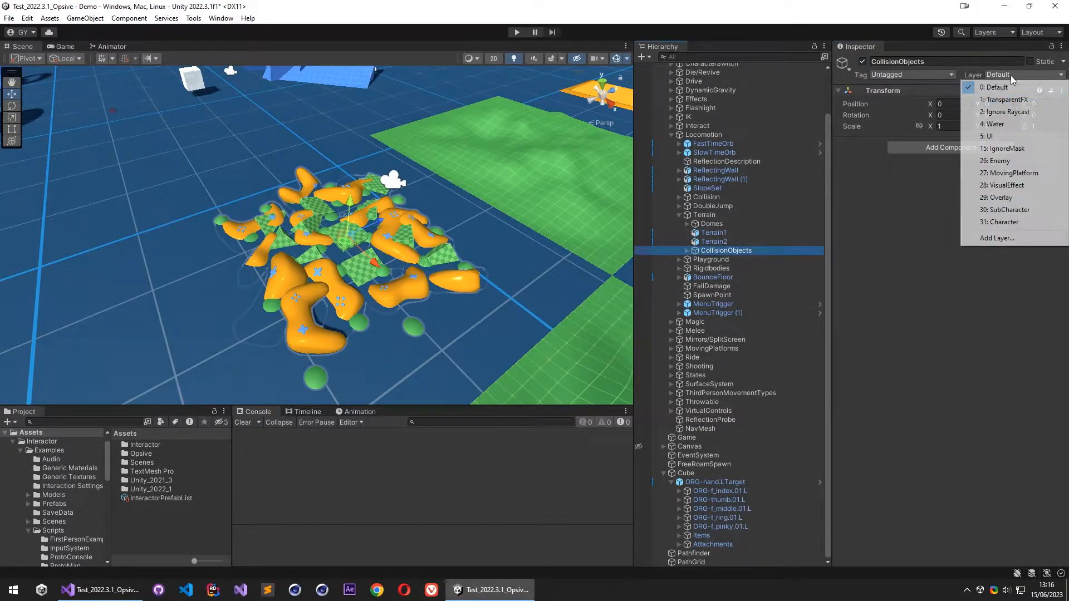
{"action": "left_click", "coordinate": [1002, 149]}
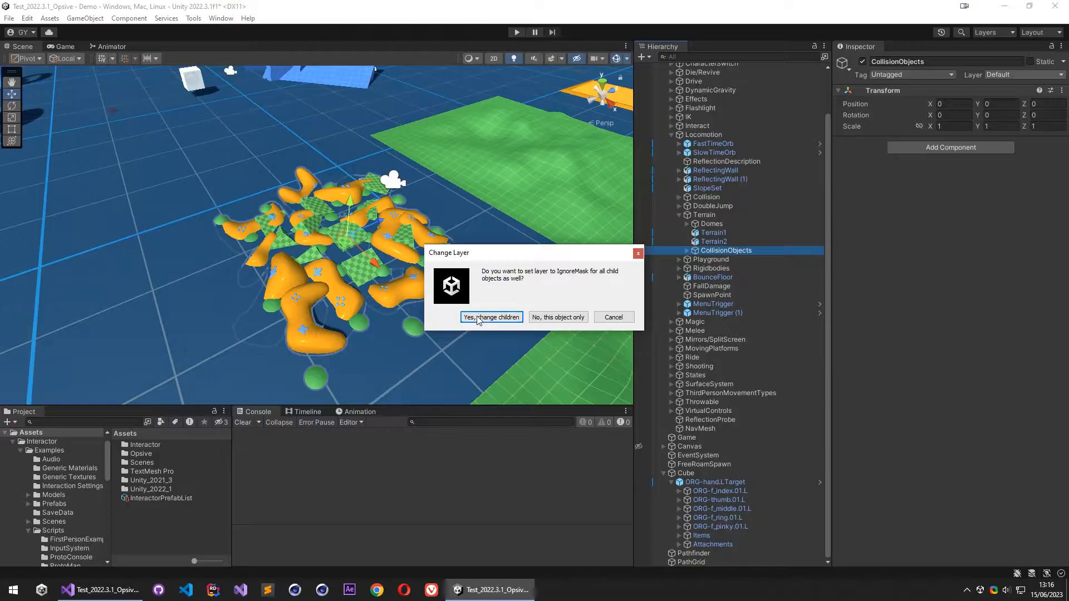
{"action": "left_click", "coordinate": [495, 320]}
- Assign the two green terrain meshes, Terrain1 and Terrain2, to the IgnoreMask layer
{"action": "middle_click_drag", "start_coordinate": [509, 172], "coordinate": [440, 202]}
{"action": "scroll", "coordinate": [480, 212], "scroll_direction": "down", "scroll_amount": 4}
{"action": "left_click", "coordinate": [440, 201]}
{"action": "left_click", "coordinate": [1001, 74]}
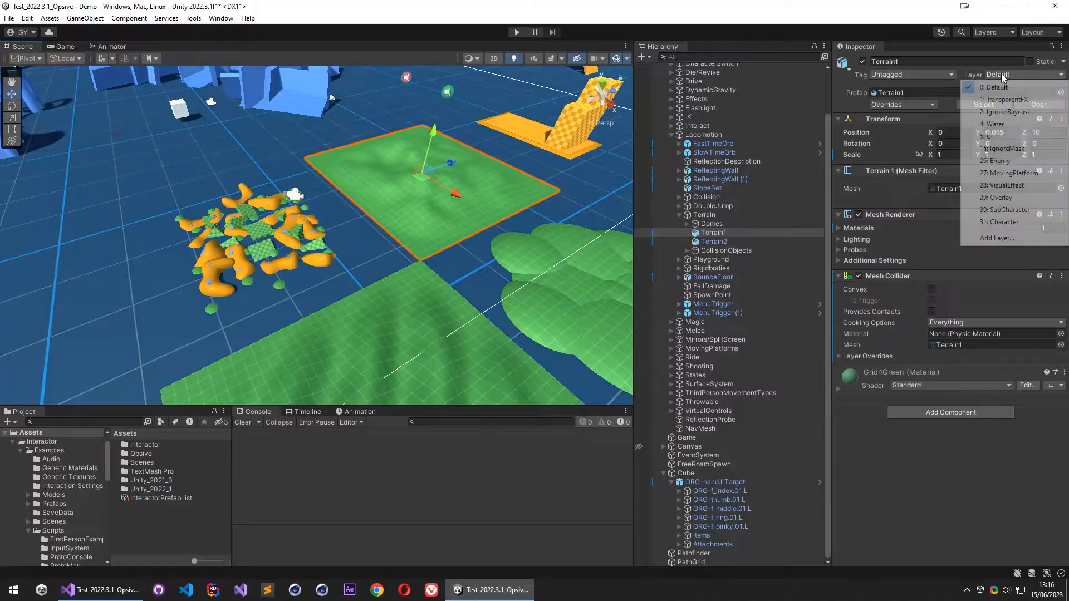
{"action": "left_click", "coordinate": [1023, 161]}
{"action": "left_click", "coordinate": [445, 296]}
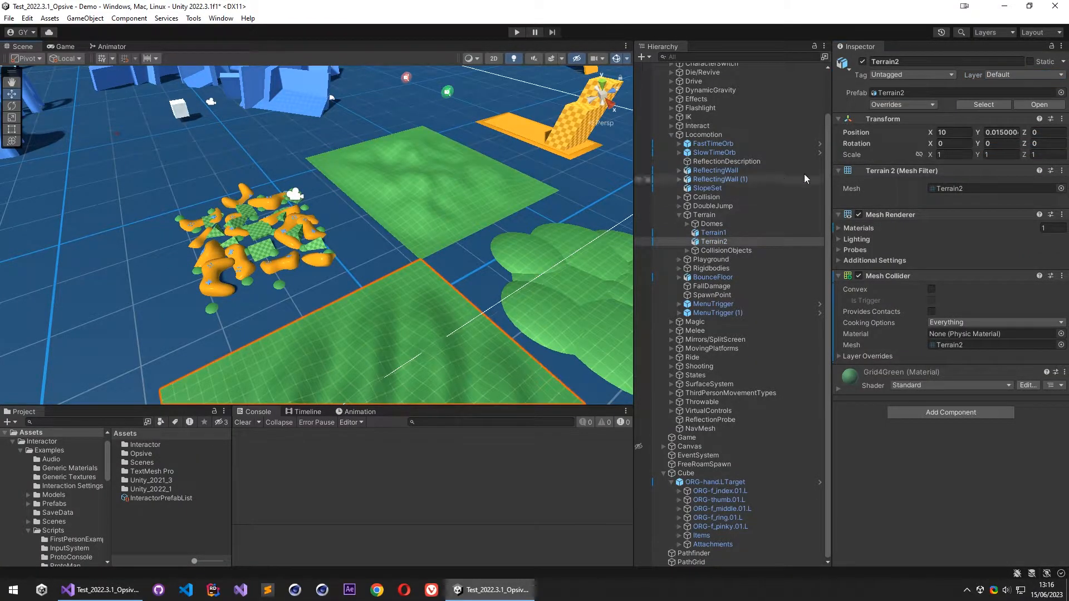
{"action": "left_click", "coordinate": [1011, 75]}
{"action": "left_click", "coordinate": [1024, 157]}
- Assign the Domes group and all its child objects to the IgnoreMask layer
{"action": "left_click", "coordinate": [508, 257]}
{"action": "right_click_drag", "start_coordinate": [508, 257], "coordinate": [579, 268]}
{"action": "left_click", "coordinate": [717, 225]}
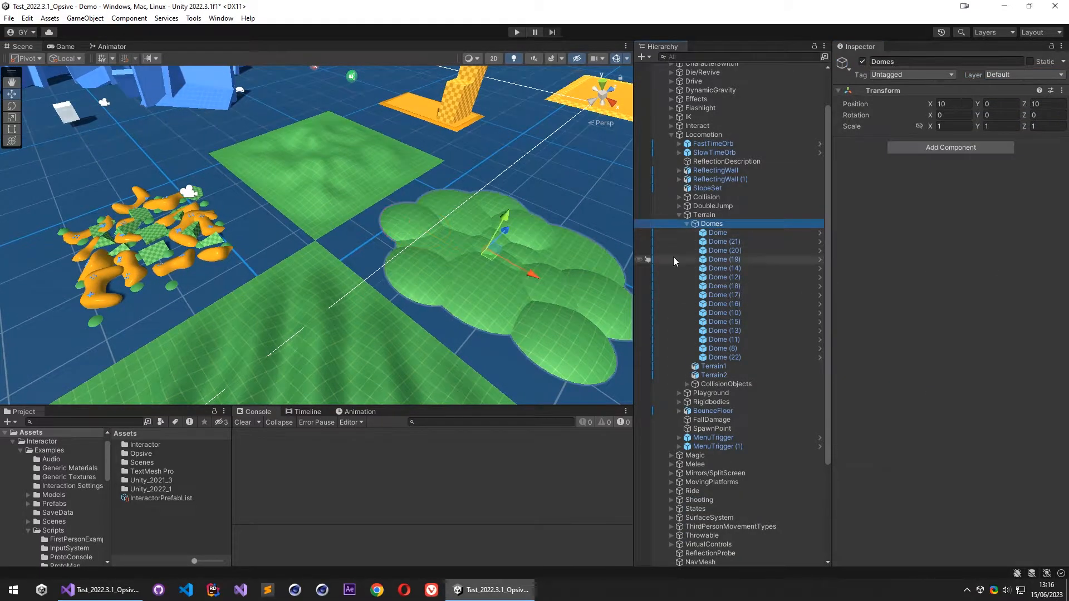
{"action": "left_click", "coordinate": [995, 76]}
{"action": "left_click", "coordinate": [1024, 149]}
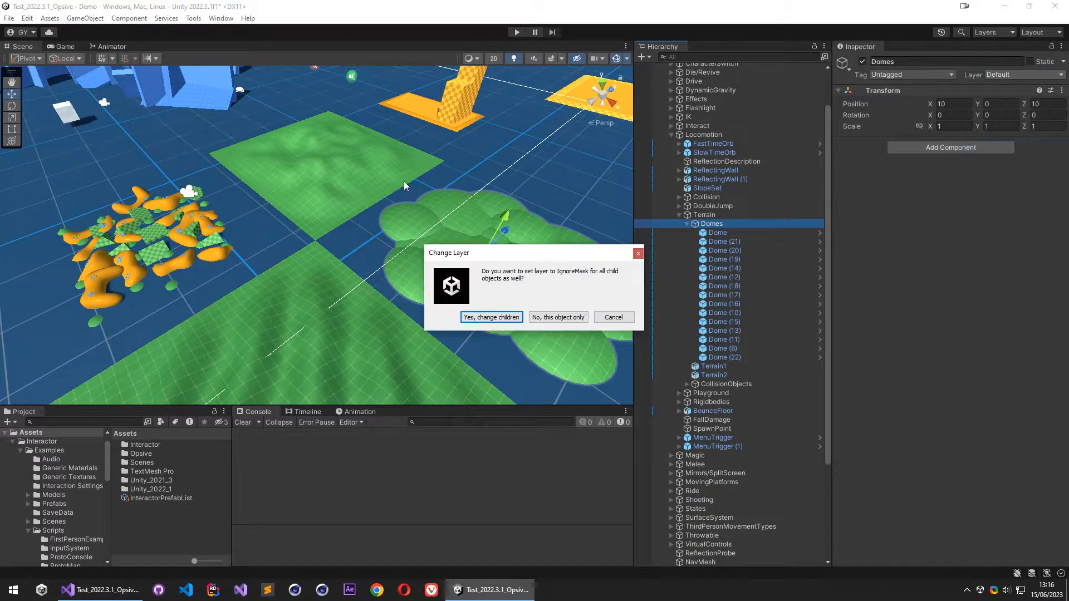
{"action": "left_click", "coordinate": [481, 315]}
- Set PathGrid's Ignore Mask to IgnoreMask and Character, and its Extra Trigger Height to 2
{"action": "right_click_drag", "start_coordinate": [475, 200], "coordinate": [351, 190]}
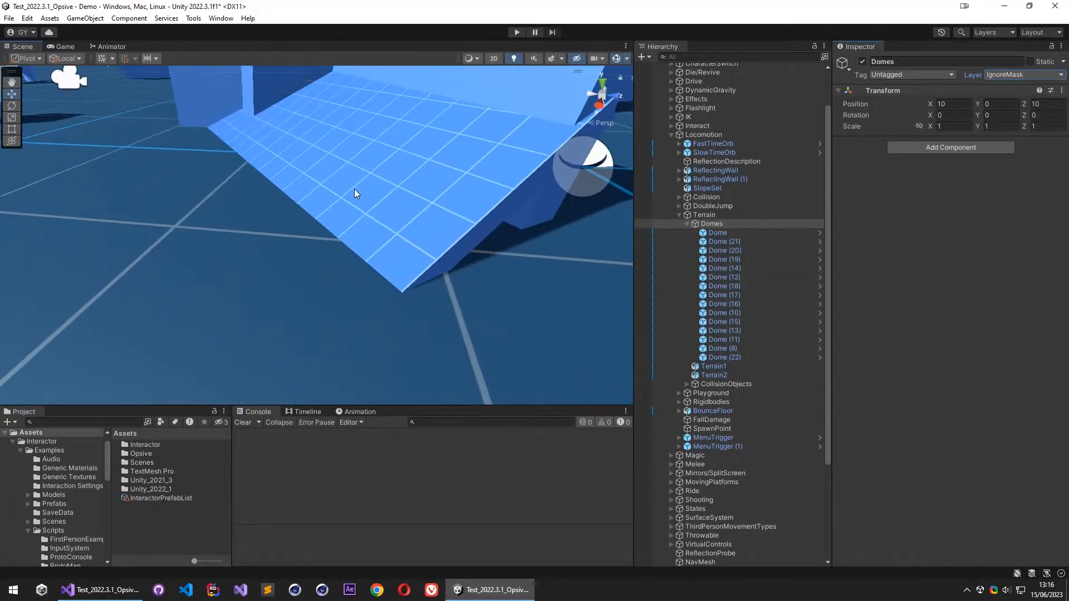
{"action": "left_click", "coordinate": [384, 138]}
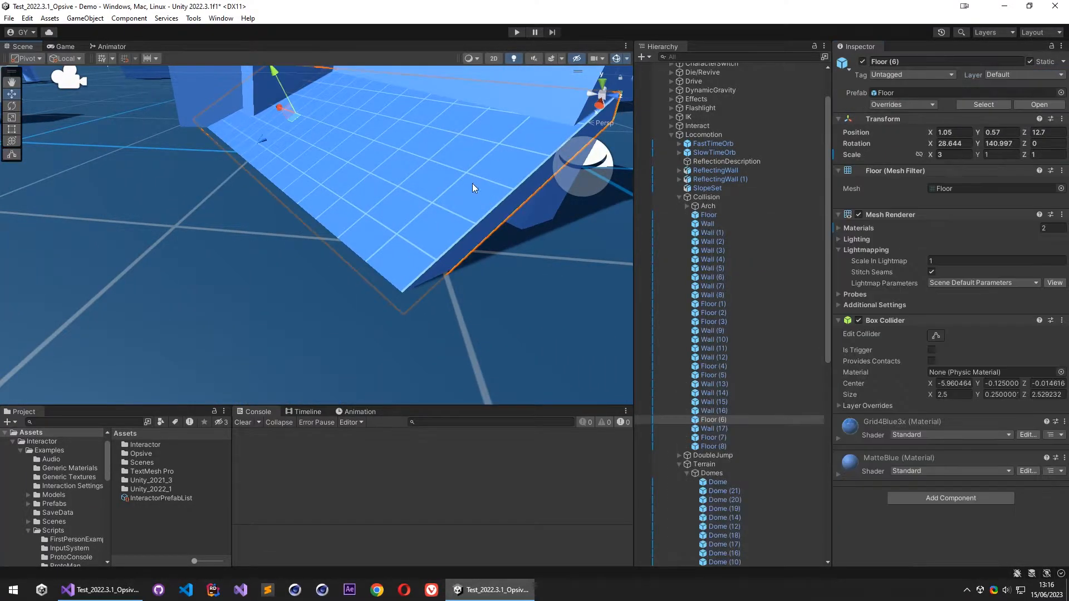
{"action": "right_click_drag", "start_coordinate": [384, 223], "coordinate": [507, 248]}
{"action": "left_click", "coordinate": [672, 135]}
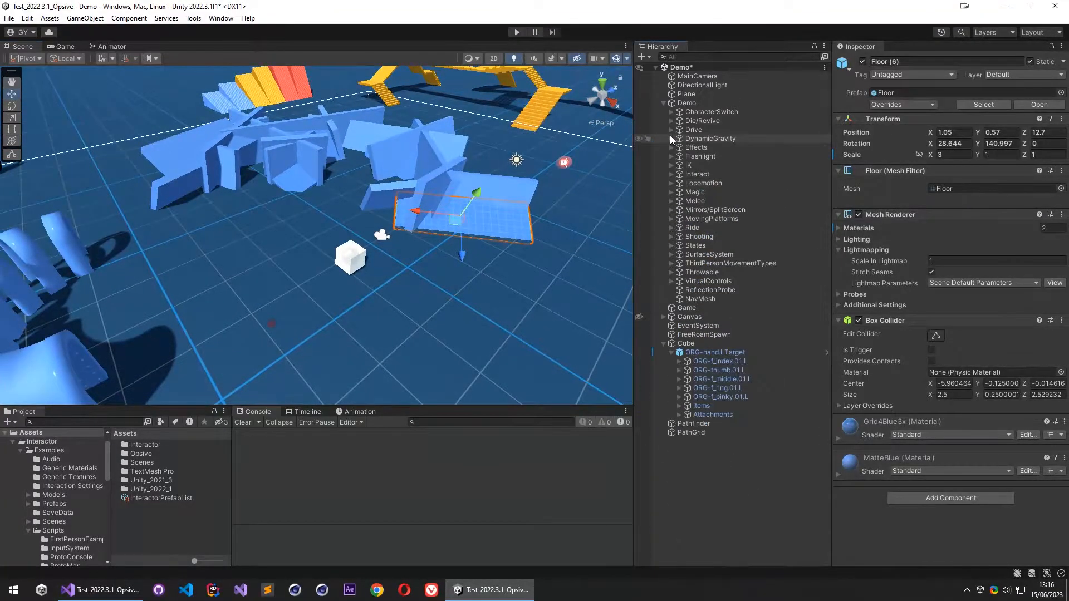
{"action": "left_click", "coordinate": [662, 345]}
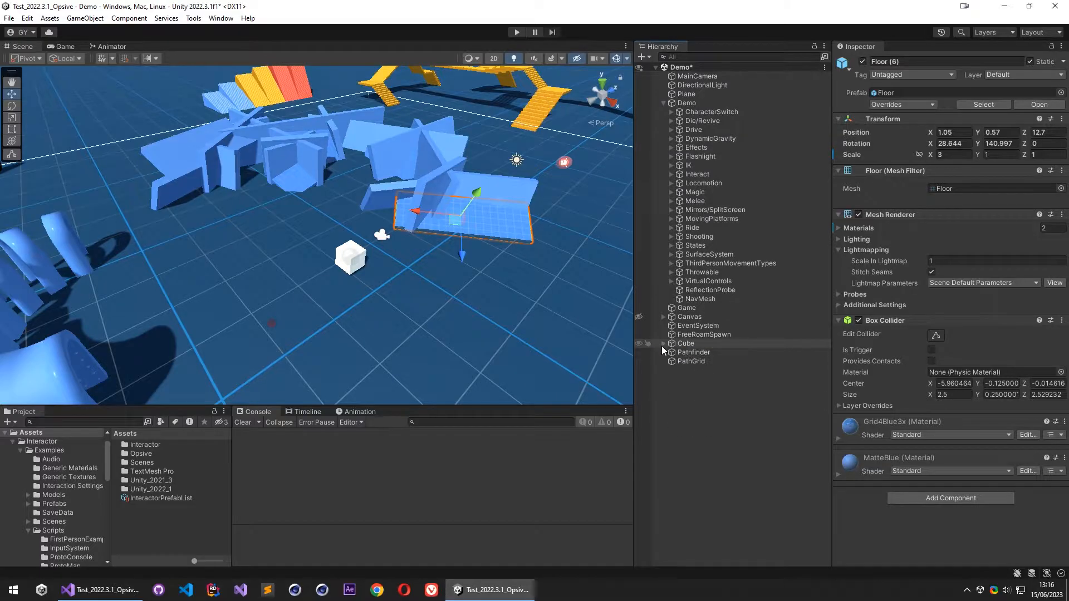
{"action": "left_click", "coordinate": [698, 362]}
{"action": "left_click", "coordinate": [946, 301]}
{"action": "left_click", "coordinate": [962, 457]}
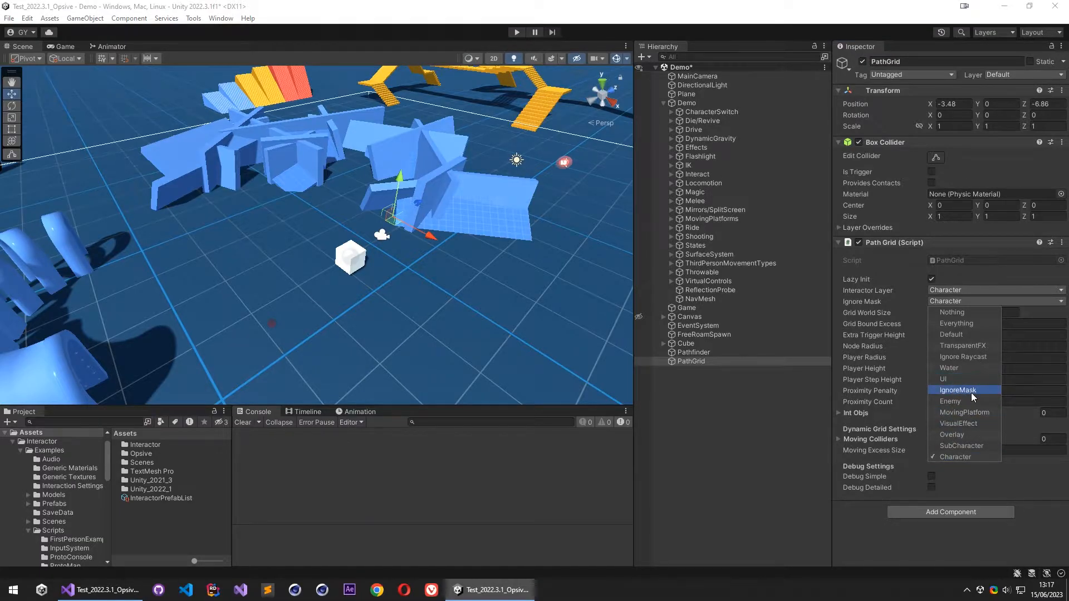
{"action": "left_click", "coordinate": [873, 302]}
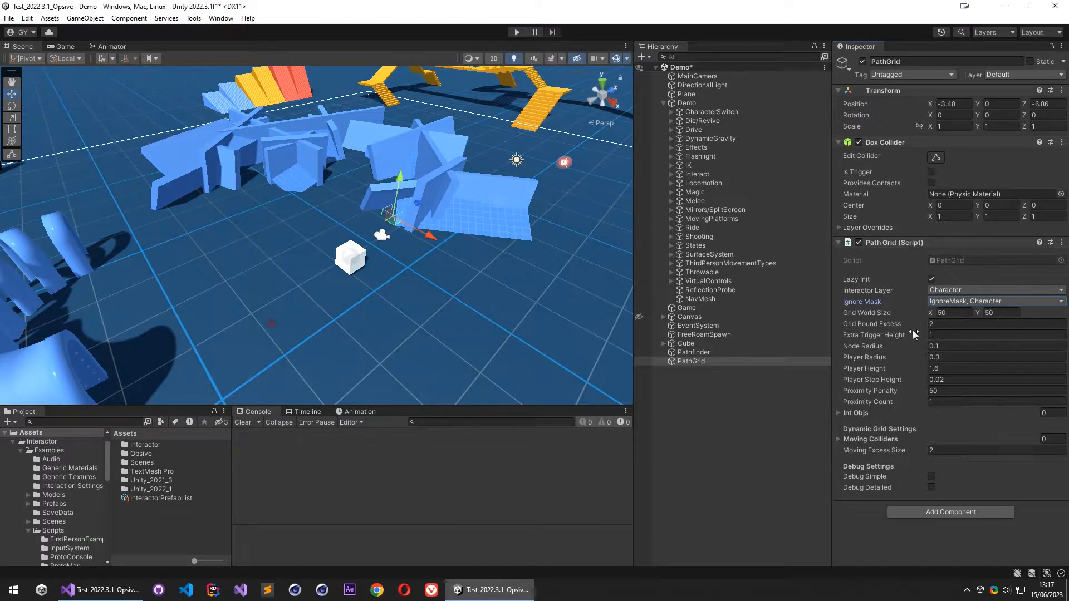
{"action": "left_click", "coordinate": [938, 332]}
{"action": "type", "text": "2"}
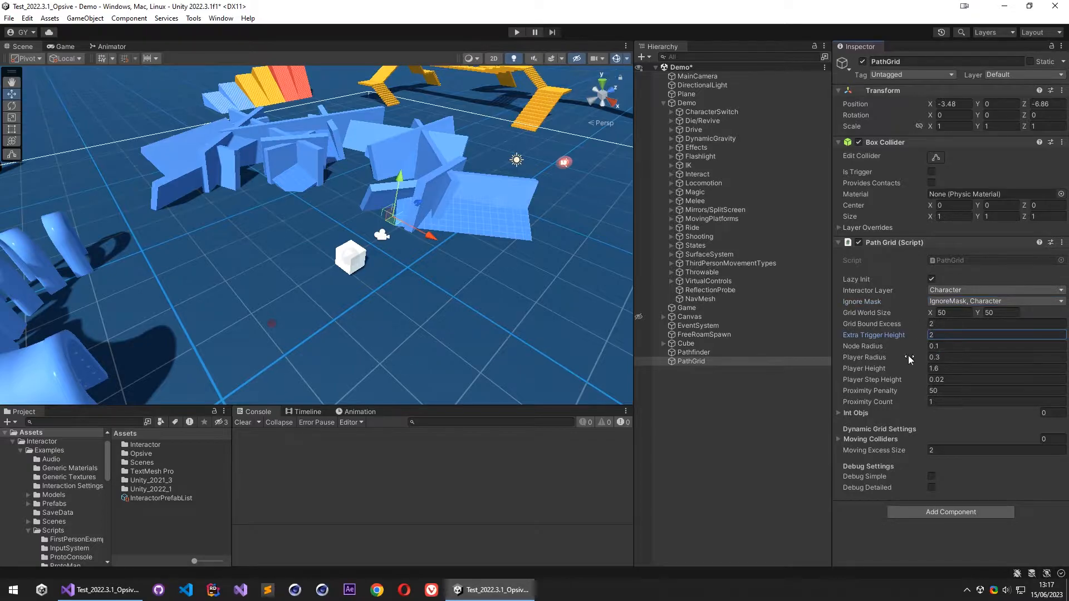
- Open the Atlas character prefab and check the radius and height of its CapsuleCollider
{"action": "right_click_drag", "start_coordinate": [361, 334], "coordinate": [258, 306]}
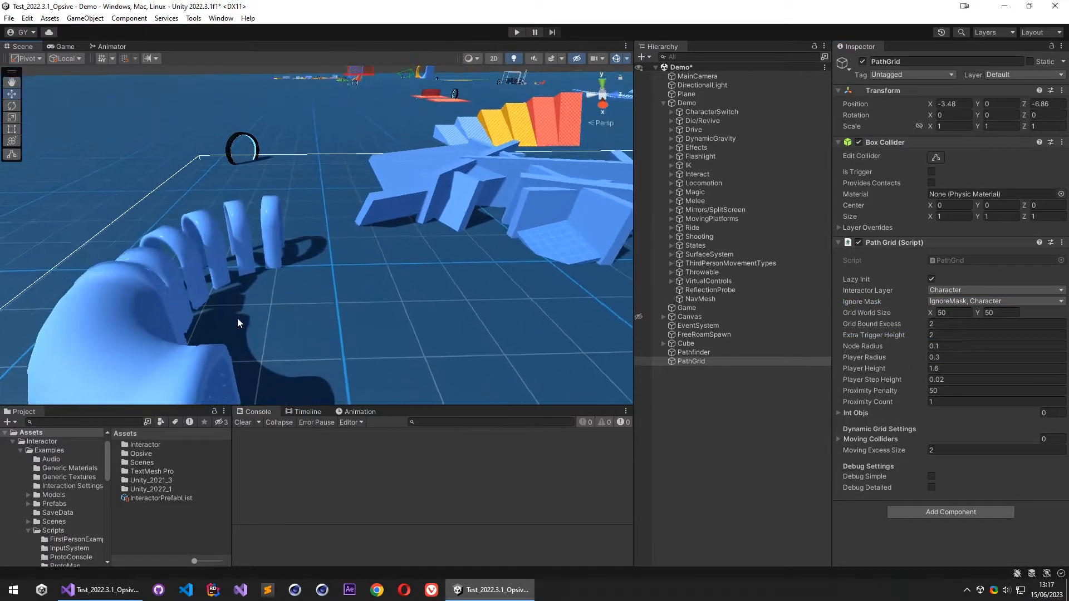
{"action": "scroll", "coordinate": [76, 517], "scroll_direction": "down", "scroll_amount": 5}
{"action": "left_click", "coordinate": [79, 528]}
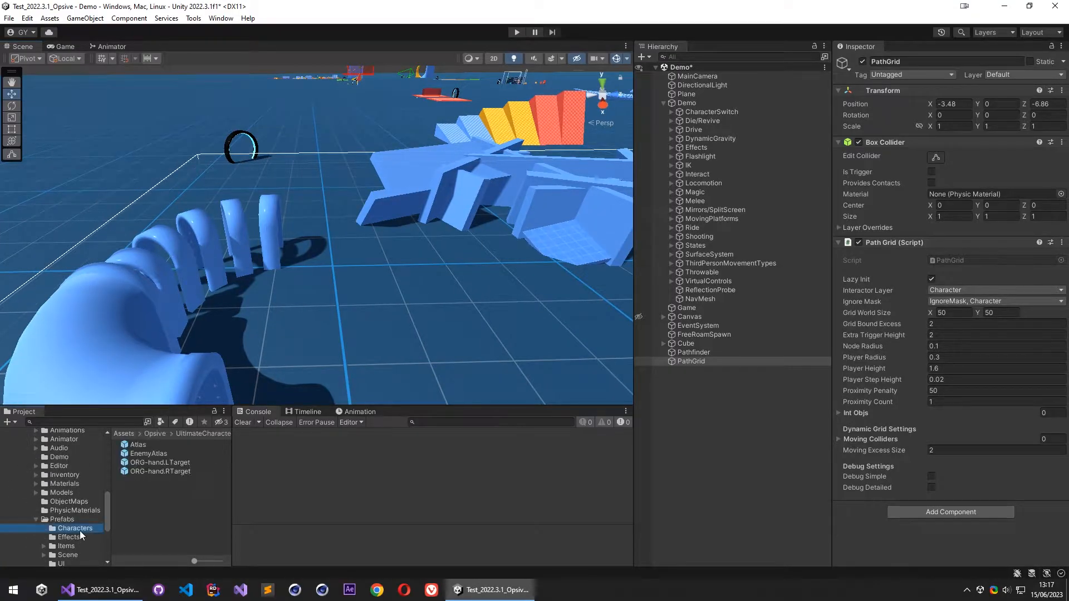
{"action": "left_click", "coordinate": [137, 445]}
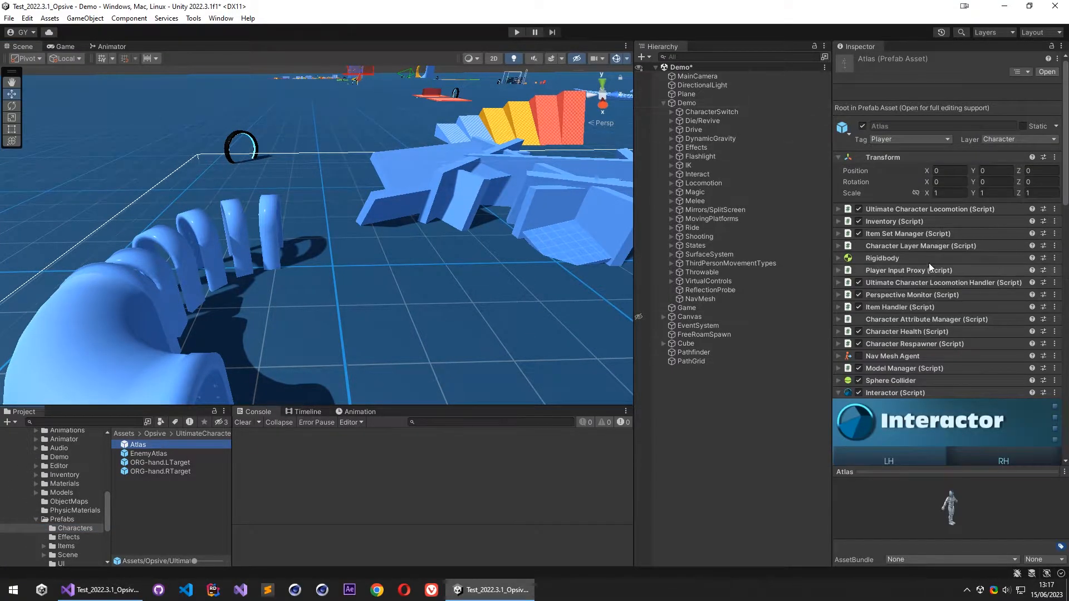
{"action": "scroll", "coordinate": [886, 301], "scroll_direction": "down", "scroll_amount": 3}
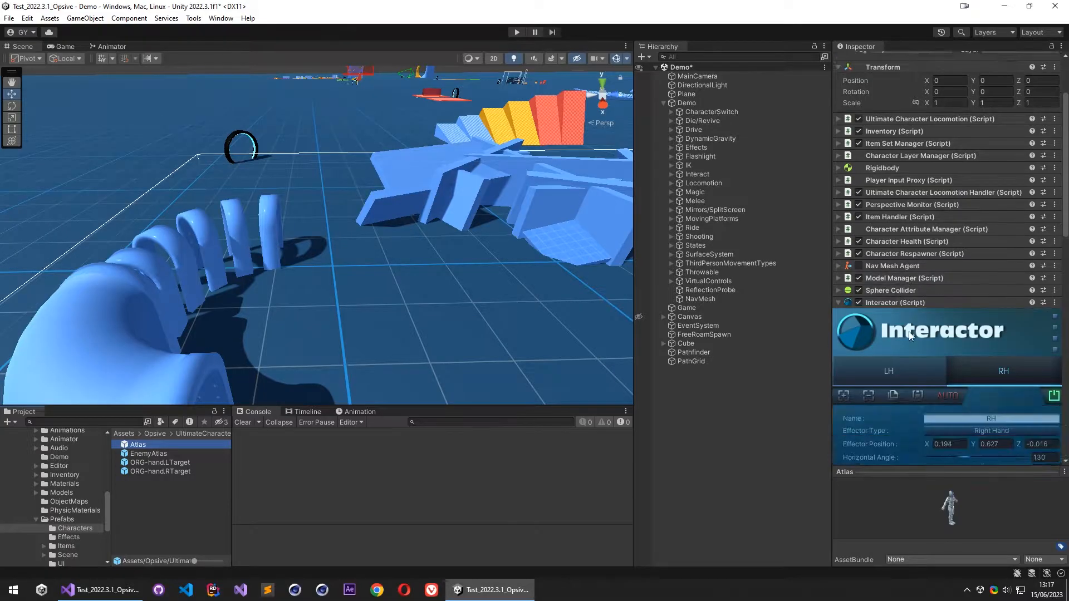
{"action": "double_click", "coordinate": [139, 445]}
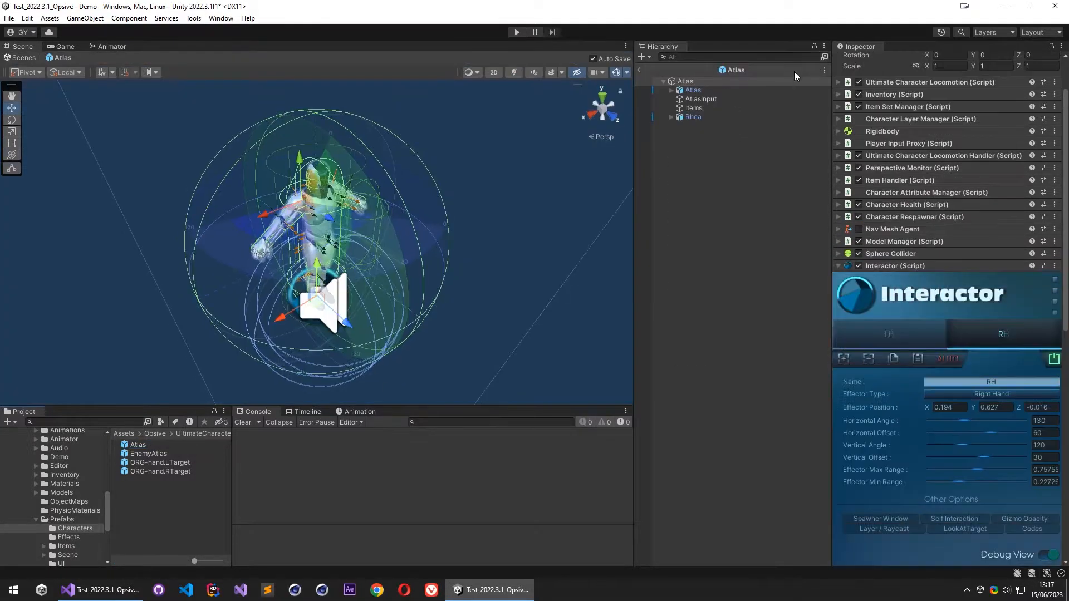
{"action": "scroll", "coordinate": [905, 218], "scroll_direction": "down", "scroll_amount": 15}
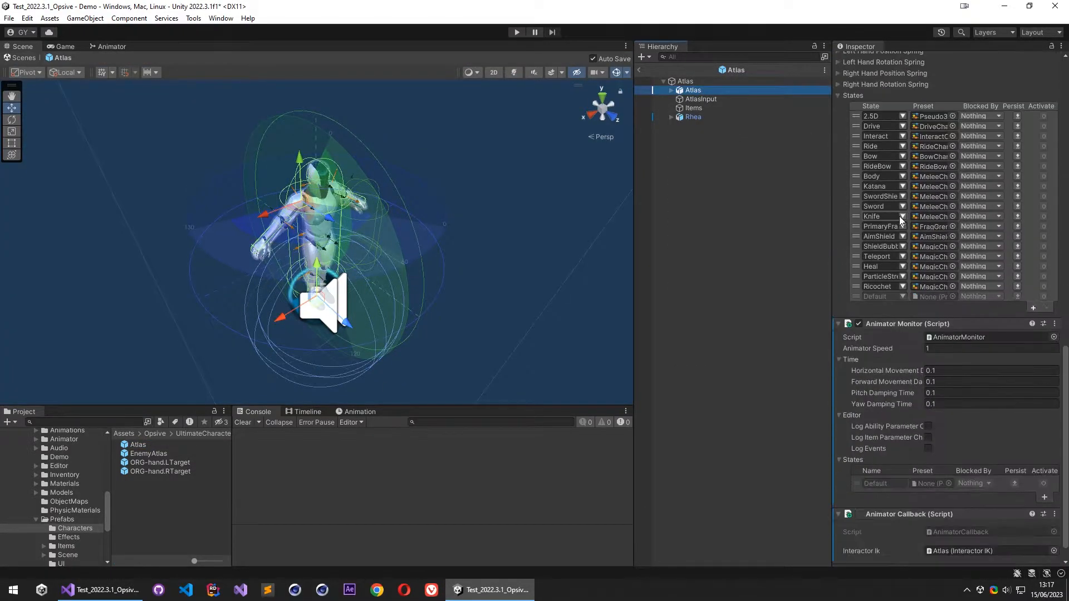
{"action": "scroll", "coordinate": [902, 217], "scroll_direction": "up", "scroll_amount": 15}
{"action": "left_click", "coordinate": [672, 91]}
{"action": "left_click", "coordinate": [679, 135]}
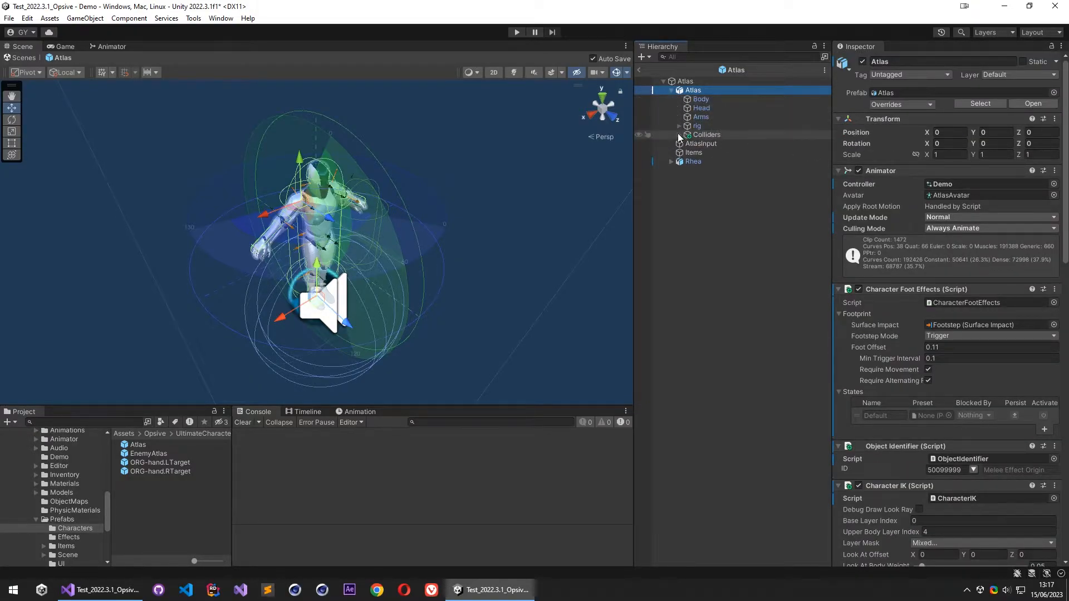
{"action": "left_click", "coordinate": [726, 144]}
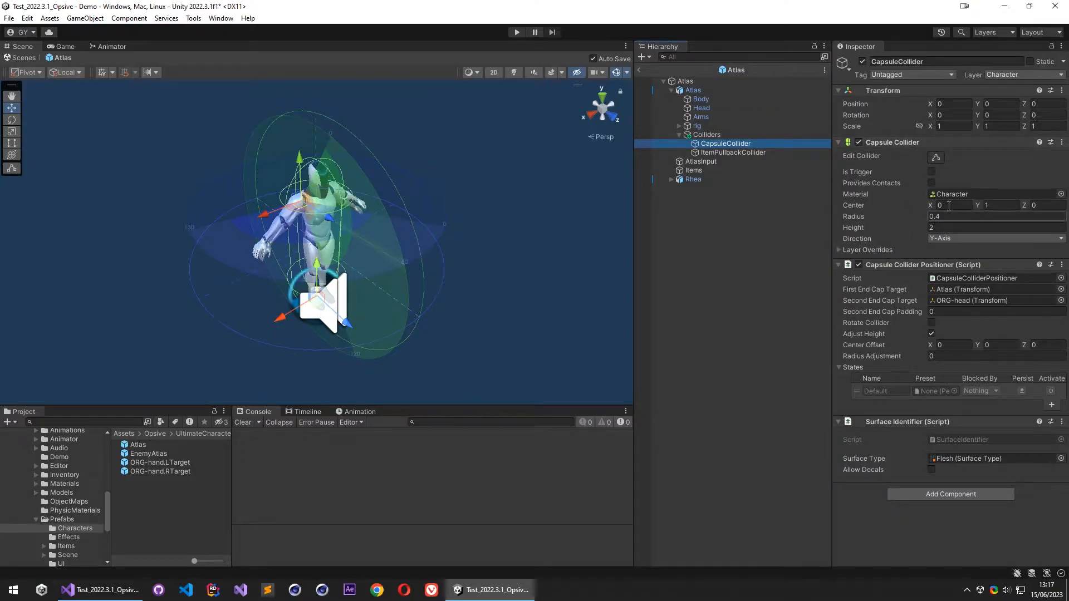
{"action": "left_click", "coordinate": [934, 217]}
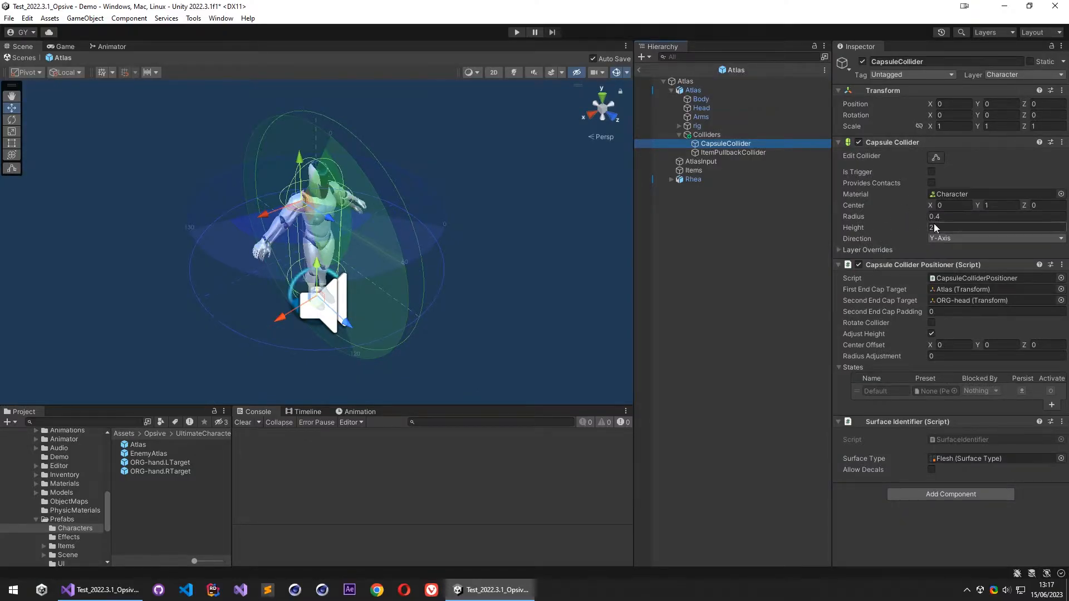
- Return to the Demo scene and set PathGrid's Player Radius to 0.4, Player Height to 2 and Player Step Height to 0
{"action": "left_click", "coordinate": [642, 70]}
{"action": "left_click", "coordinate": [691, 361]}
{"action": "left_click", "coordinate": [950, 358]}
{"action": "type", "text": ".4"}
{"action": "left_click", "coordinate": [946, 369]}
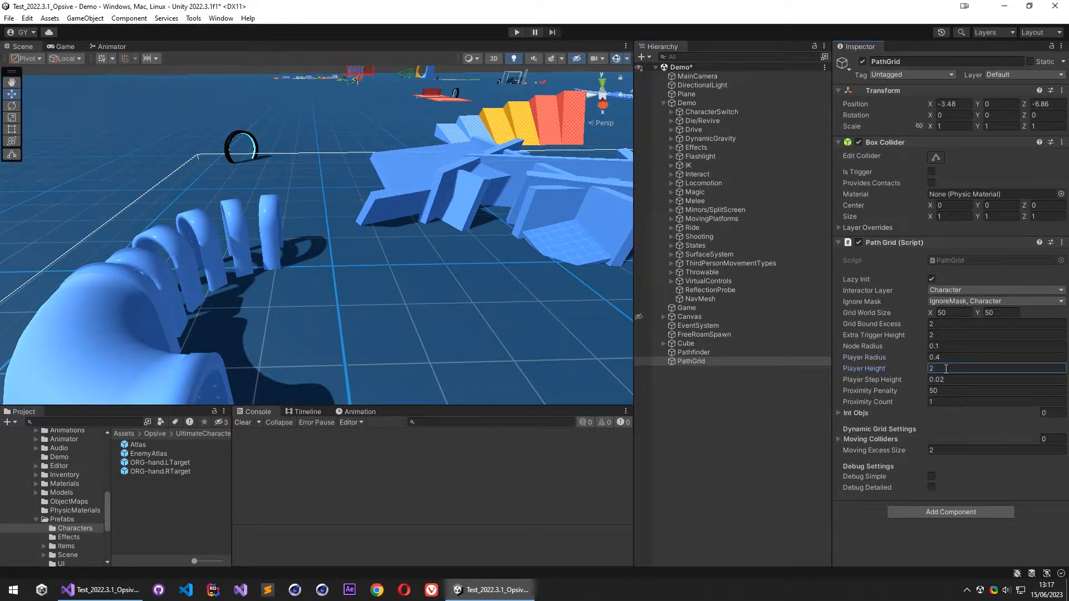
{"action": "left_click", "coordinate": [947, 379]}
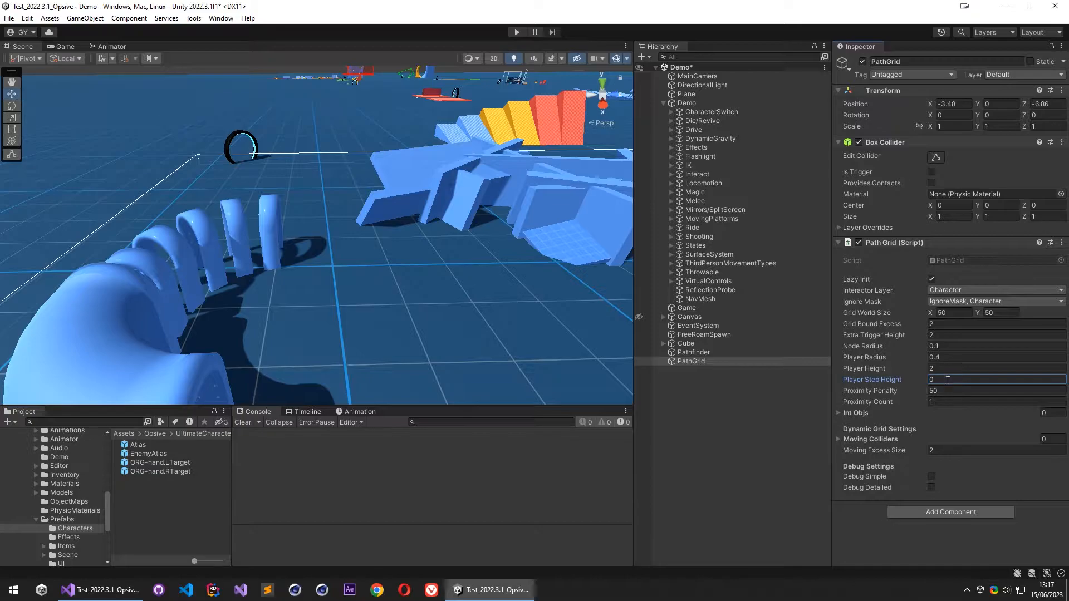
{"action": "left_click", "coordinate": [872, 416]}
- Create an empty child object under the Cube and name it aiTarget
{"action": "right_click_drag", "start_coordinate": [493, 235], "coordinate": [616, 240]}
{"action": "key", "text": "w"}
{"action": "left_click", "coordinate": [393, 215]}
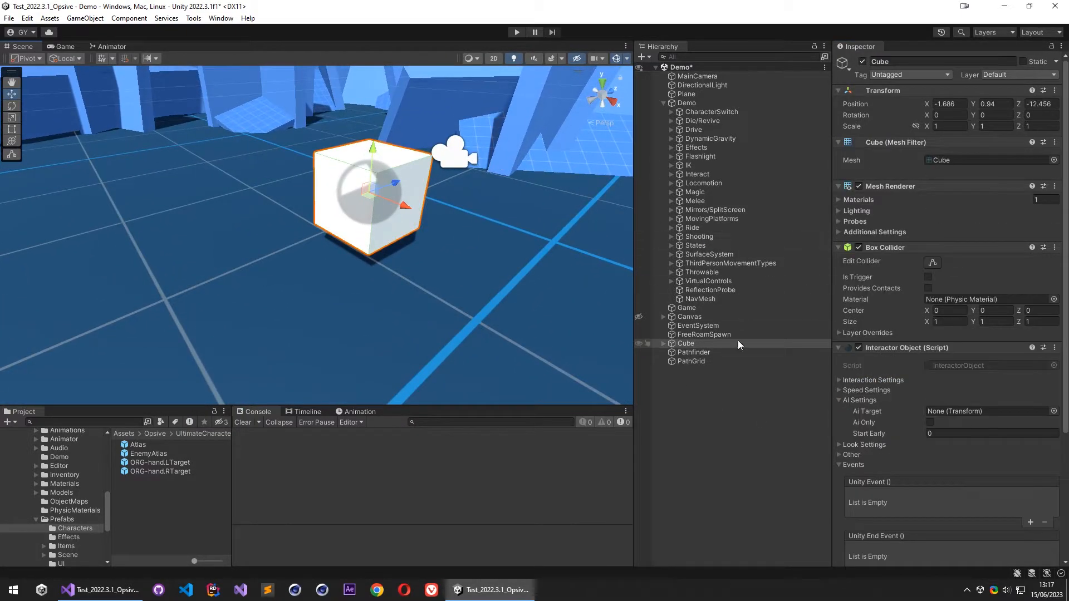
{"action": "left_click", "coordinate": [665, 344]}
{"action": "right_click", "coordinate": [693, 345]}
{"action": "left_click", "coordinate": [671, 352]}
{"action": "right_click", "coordinate": [693, 345]}
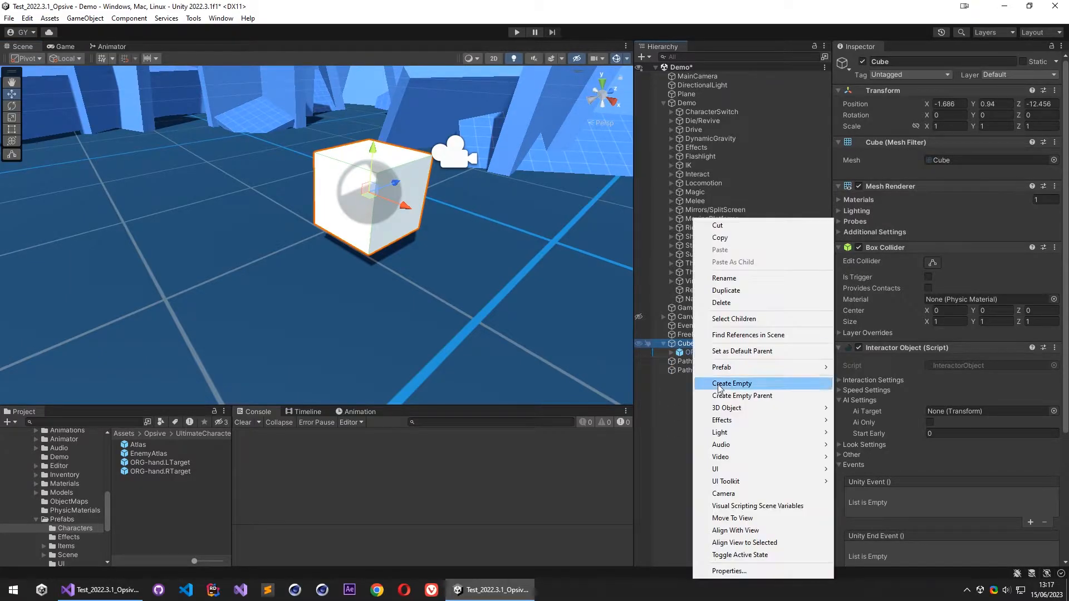
{"action": "left_click", "coordinate": [747, 386]}
{"action": "type", "text": "aiTarget"}
{"action": "key", "text": "Return"}
- Move aiTarget just outside the cube, to about X 0.023, Z -1.056 relative to it
{"action": "right_click_drag", "start_coordinate": [437, 214], "coordinate": [421, 255]}
{"action": "middle_click_drag", "start_coordinate": [396, 166], "coordinate": [339, 357]}
{"action": "left_click_drag", "start_coordinate": [362, 200], "coordinate": [289, 248]}
{"action": "scroll", "coordinate": [288, 249], "scroll_direction": "down", "scroll_amount": 5}
{"action": "key", "text": "f"}
{"action": "left_click_drag", "start_coordinate": [337, 159], "coordinate": [569, 170], "text": "alt"}
{"action": "left_click_drag", "start_coordinate": [258, 234], "coordinate": [257, 237]}
{"action": "left_click_drag", "start_coordinate": [226, 223], "coordinate": [86, 204], "text": "alt"}
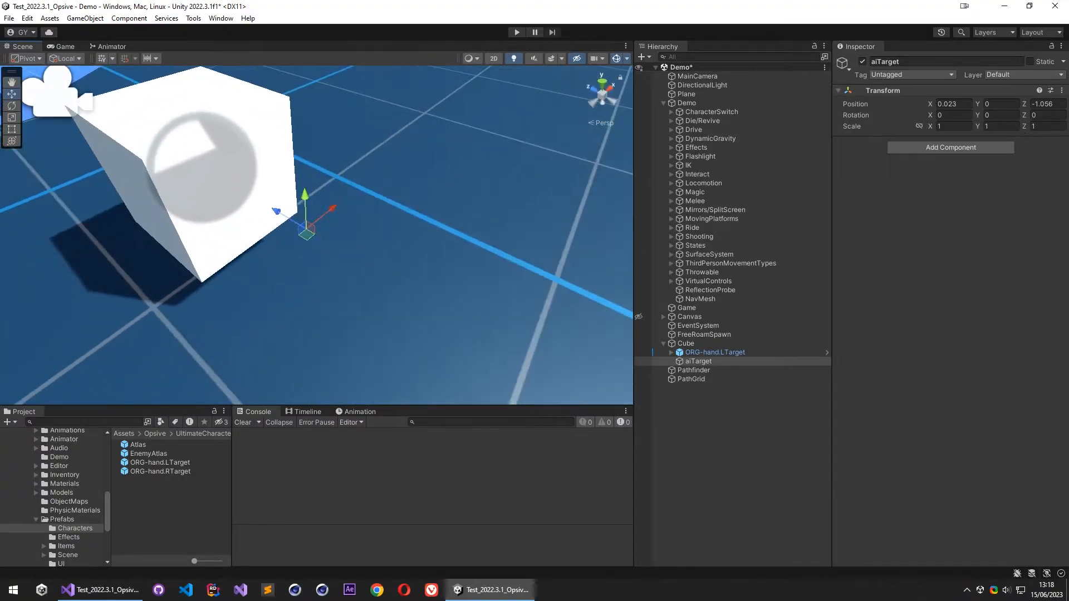
- Assign aiTarget as the Cube's Ai Target and add the Cube to PathGrid's Int Objs list
{"action": "left_click", "coordinate": [721, 345]}
{"action": "left_click_drag", "start_coordinate": [715, 362], "coordinate": [944, 413]}
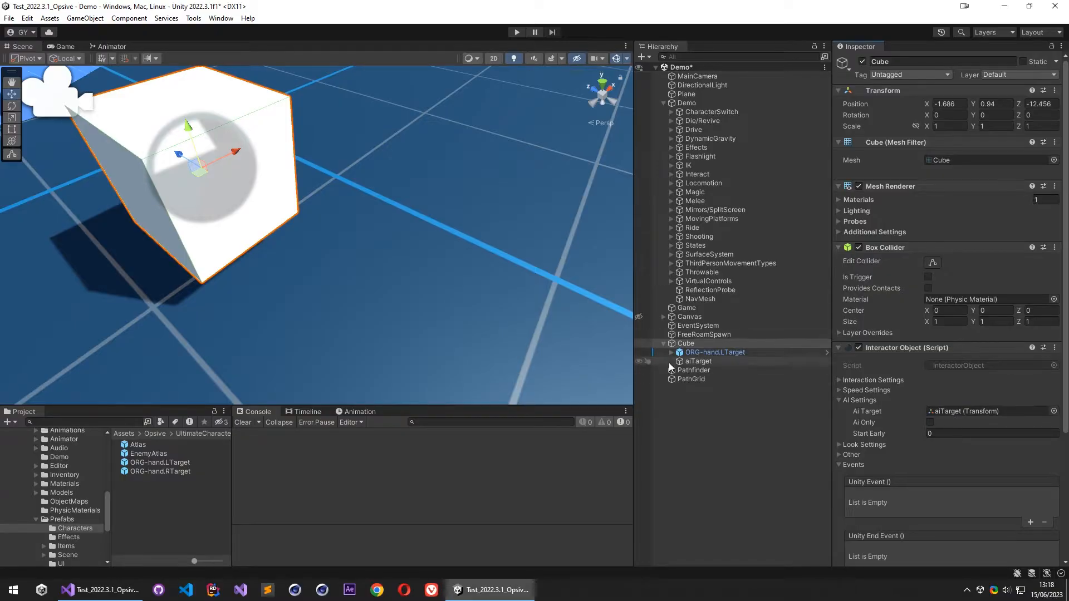
{"action": "left_click", "coordinate": [694, 379]}
{"action": "left_click_drag", "start_coordinate": [710, 352], "coordinate": [861, 415]}
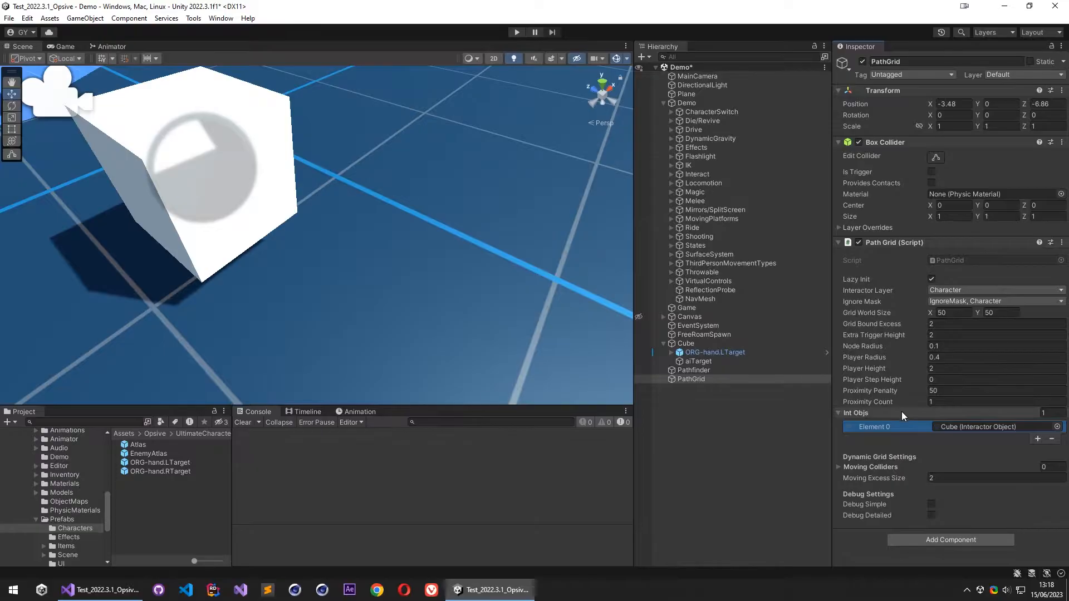
{"action": "mouse_move", "coordinate": [901, 413]}
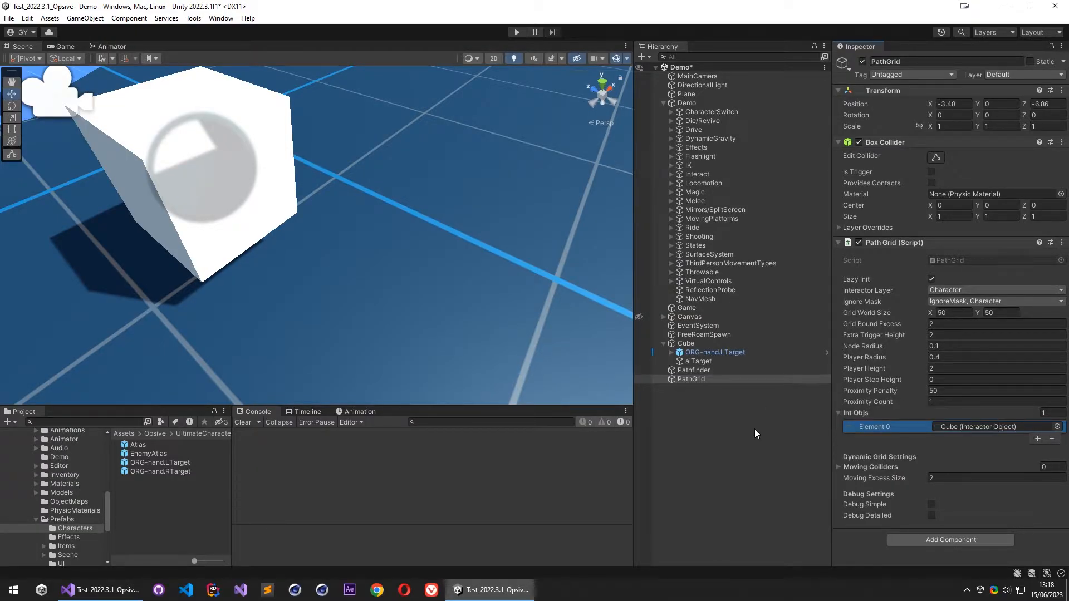
{"action": "left_click", "coordinate": [663, 104]}
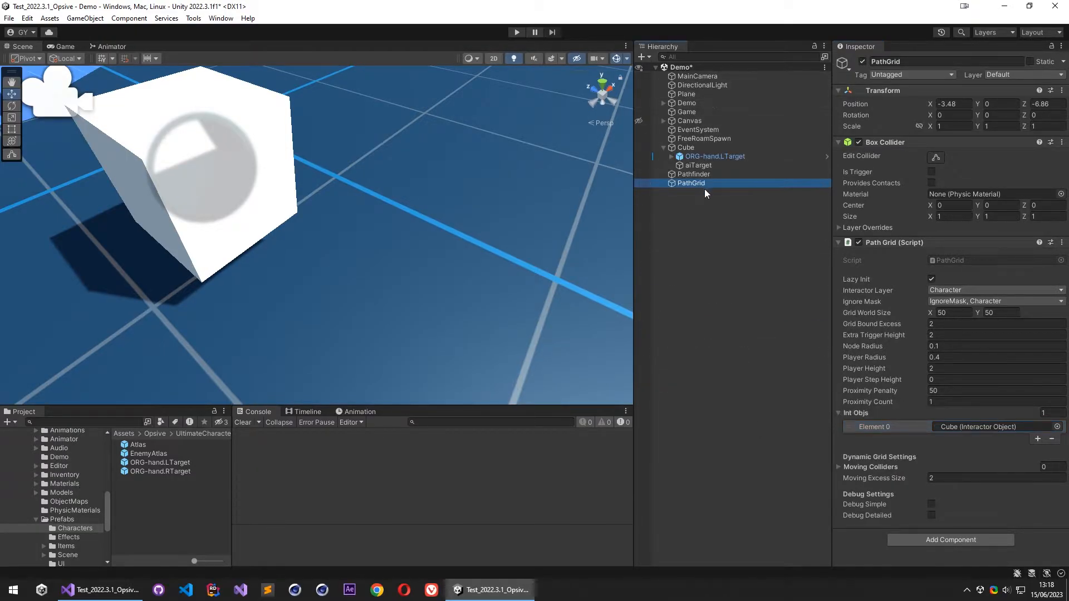
- Open the Atlas prefab and add an Interactor Ai component to its root object
{"action": "double_click", "coordinate": [148, 446]}
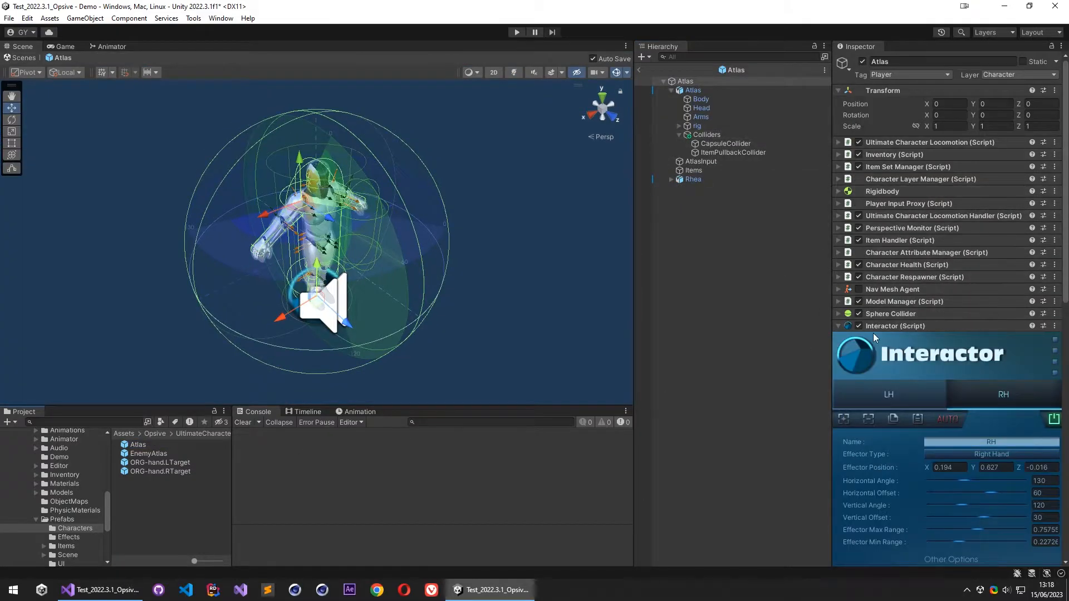
{"action": "left_click", "coordinate": [861, 351]}
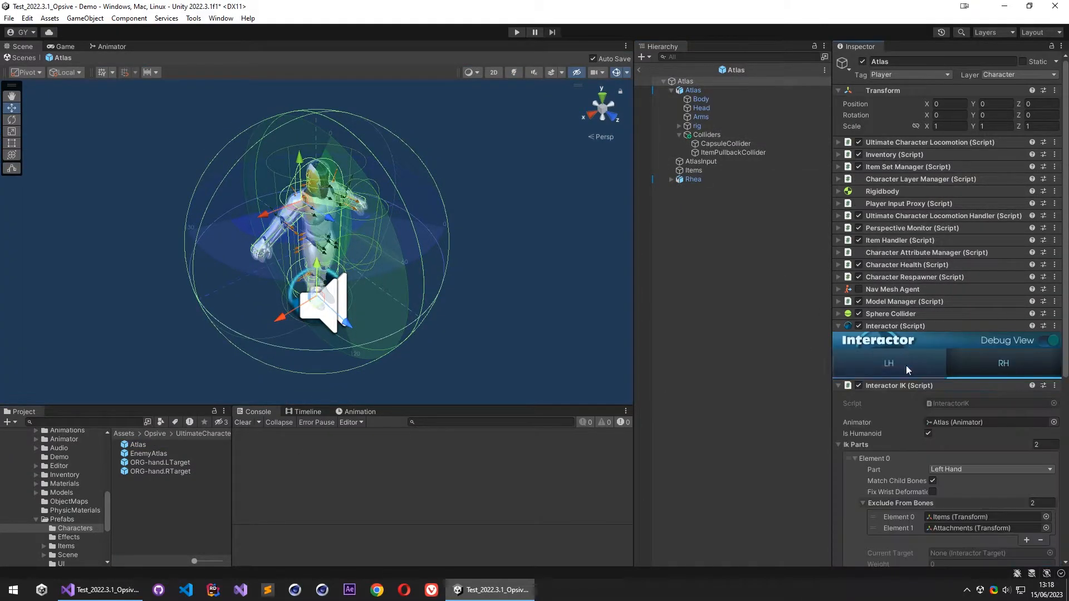
{"action": "left_click", "coordinate": [906, 386]}
{"action": "left_click", "coordinate": [952, 504]}
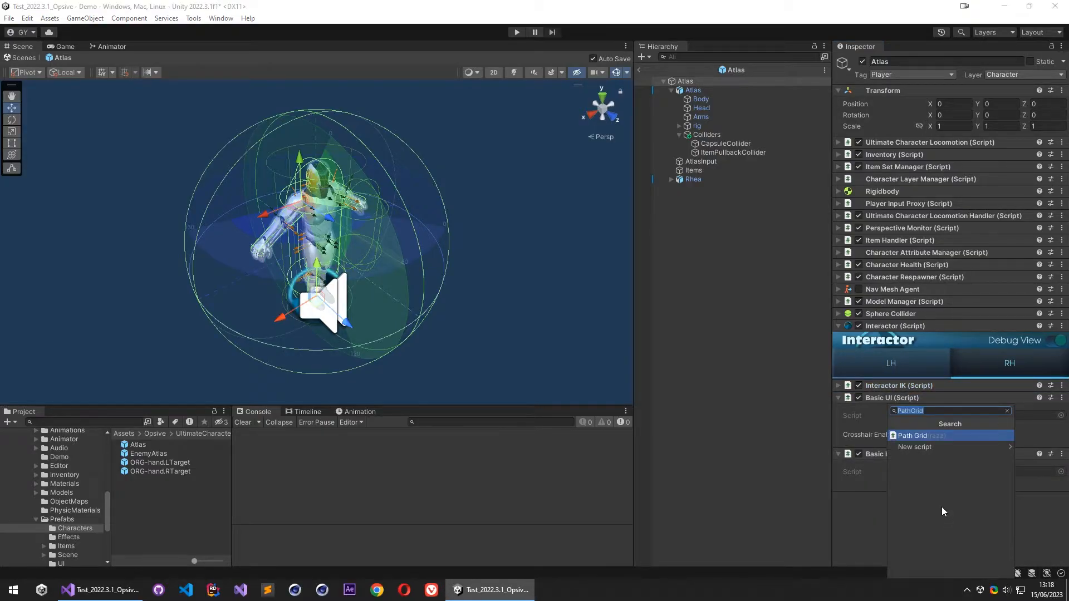
{"action": "key", "text": "super+v"}
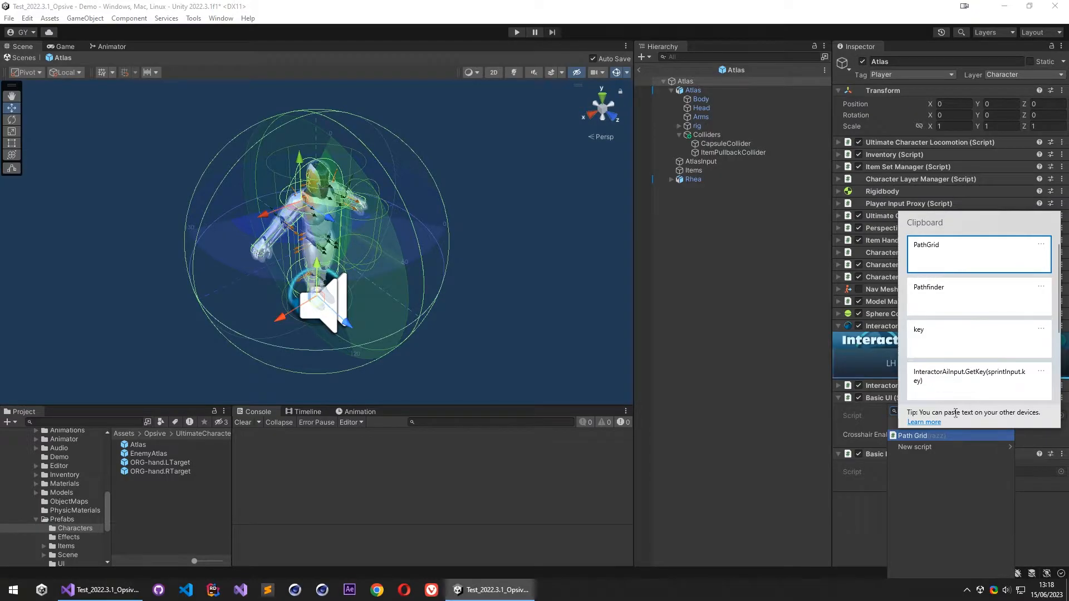
{"action": "left_click", "coordinate": [872, 468]}
{"action": "type", "text": "interactor"}
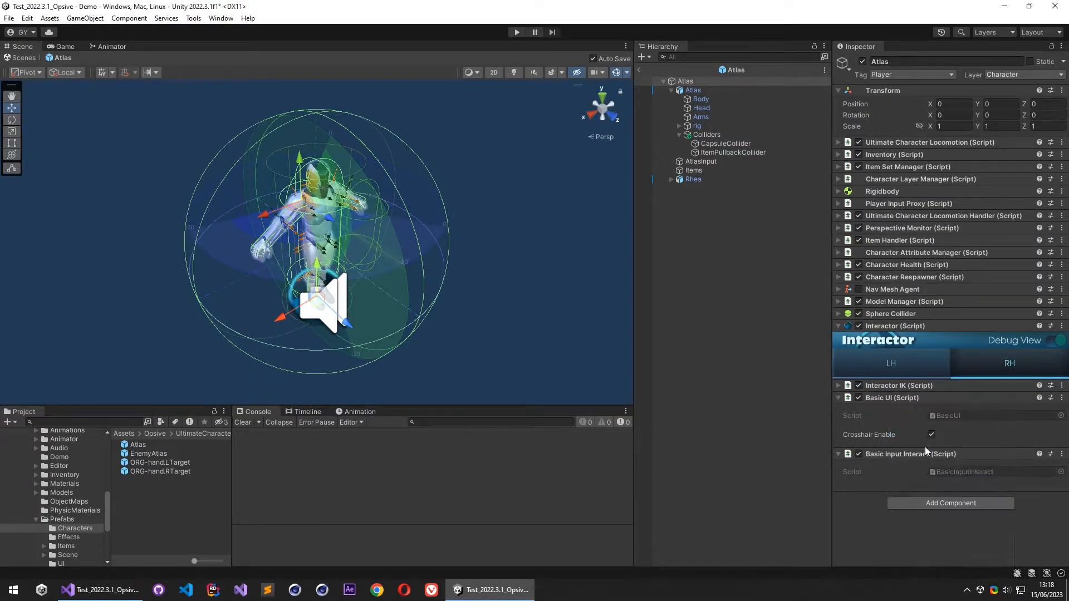
{"action": "left_click", "coordinate": [924, 447]}
- Assign Atlas as both the Interactor and the Player Transform of the Interactor Ai component
{"action": "scroll", "coordinate": [898, 453], "scroll_direction": "down", "scroll_amount": 5}
{"action": "scroll", "coordinate": [887, 283], "scroll_direction": "up", "scroll_amount": 1}
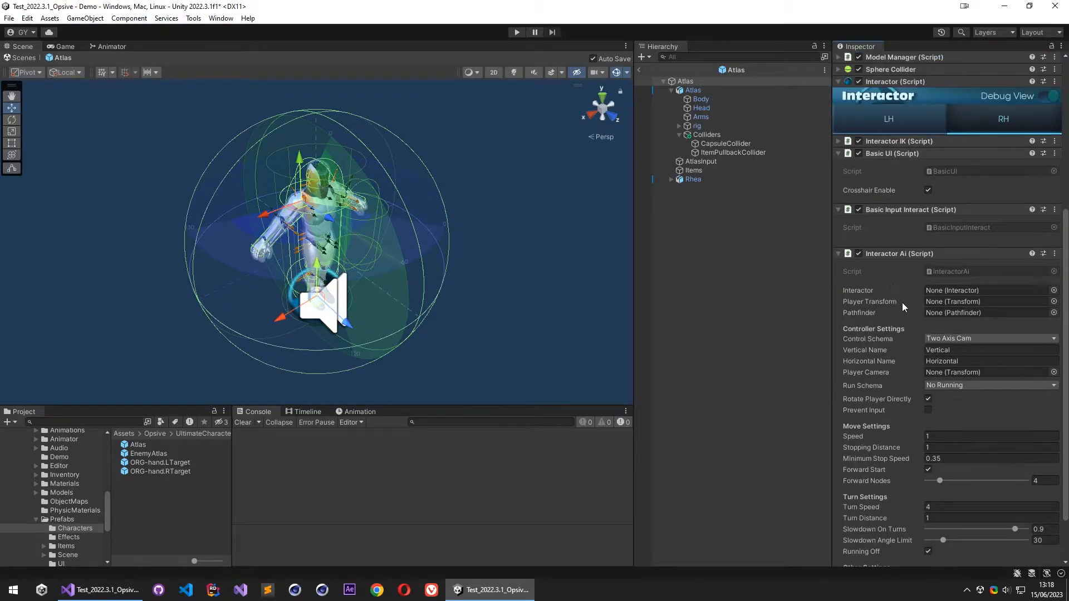
{"action": "left_click_drag", "start_coordinate": [884, 266], "coordinate": [958, 291]}
{"action": "left_click_drag", "start_coordinate": [695, 87], "coordinate": [959, 299]}
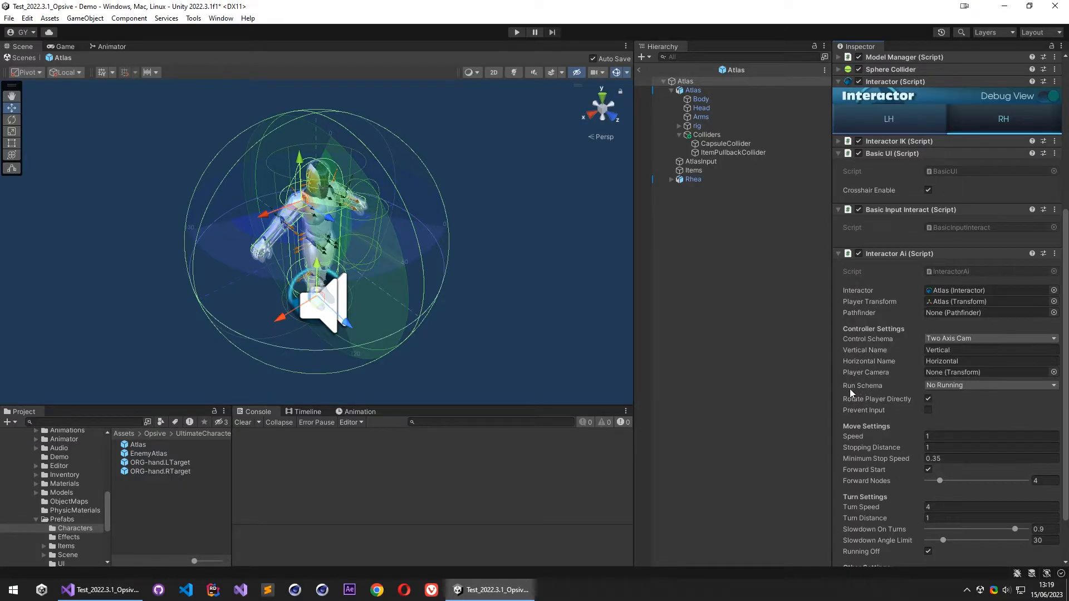
- Set the Interactor Ai component's Run Schema to Run Button and its Run Button to Left Shift
{"action": "left_click", "coordinate": [949, 386]}
{"action": "left_click", "coordinate": [976, 410]}
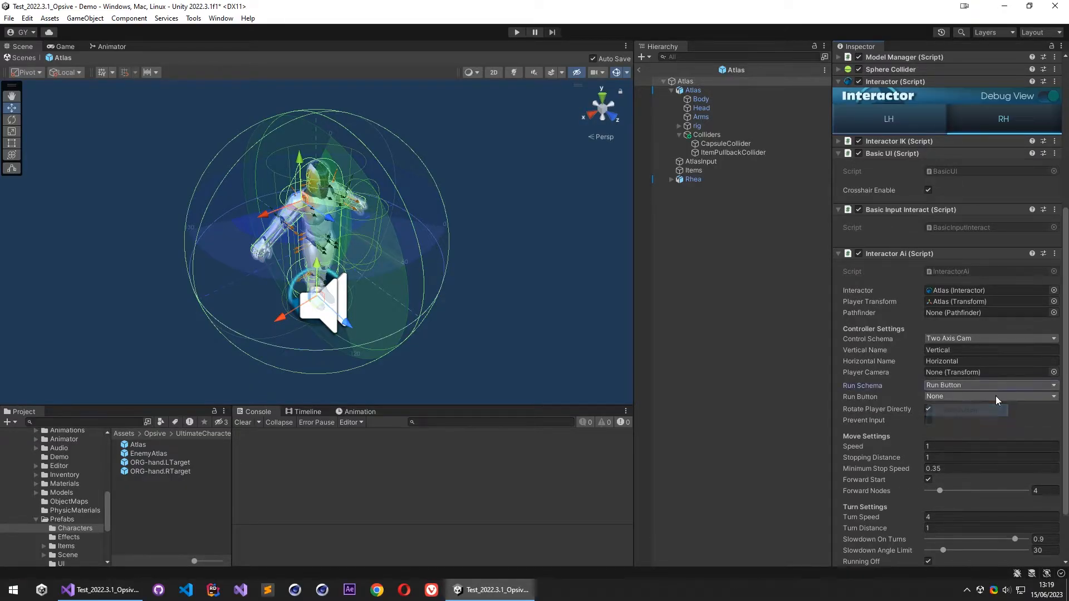
{"action": "left_click", "coordinate": [959, 395]}
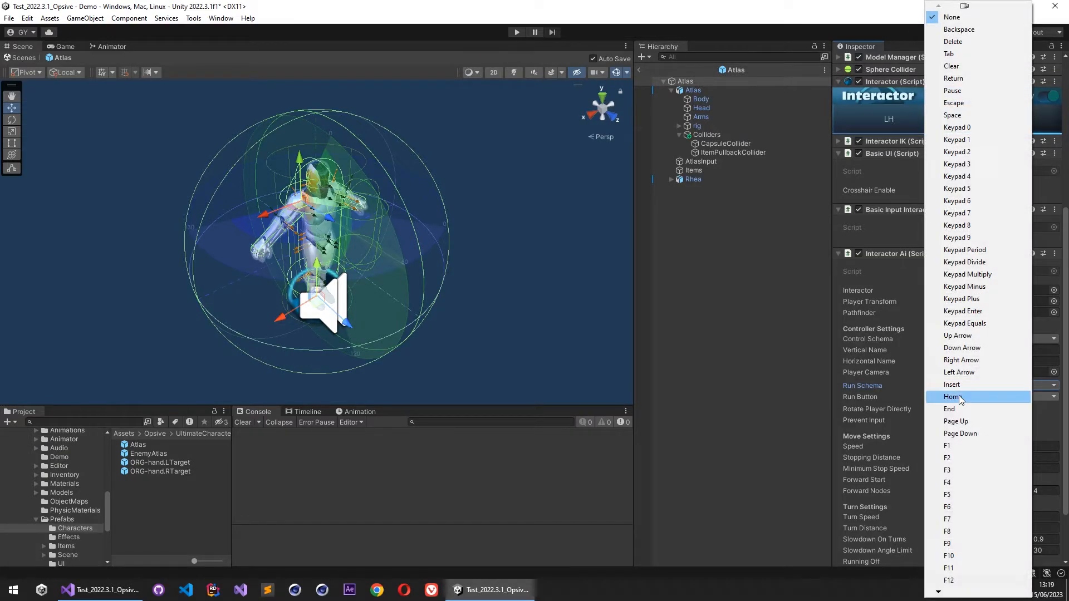
{"action": "scroll", "coordinate": [959, 396], "scroll_direction": "down", "scroll_amount": 20}
{"action": "scroll", "coordinate": [959, 400], "scroll_direction": "down", "scroll_amount": 5}
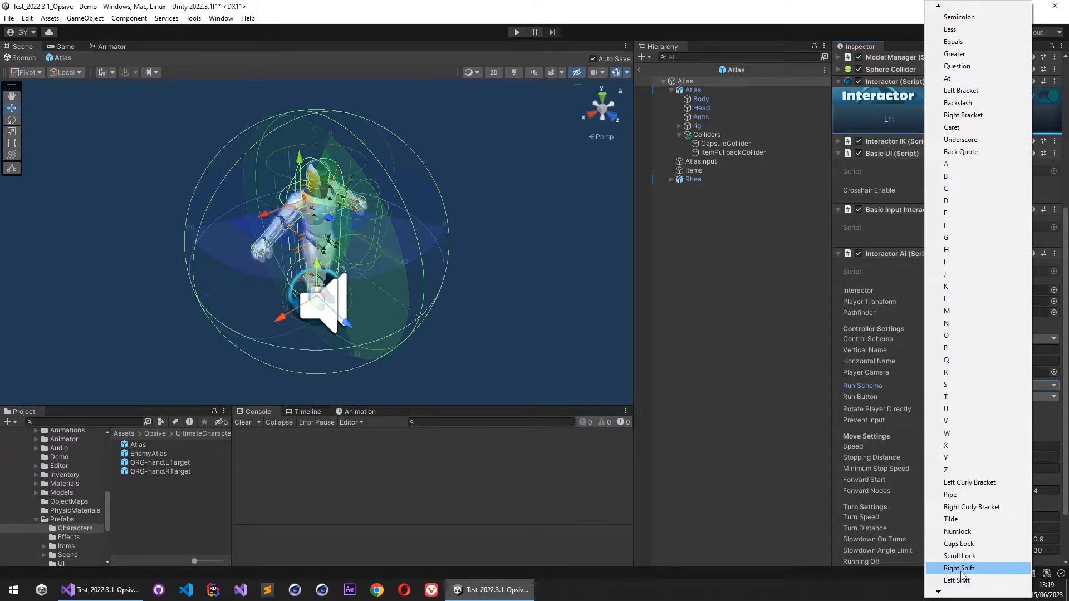
{"action": "left_click", "coordinate": [969, 571]}
{"action": "scroll", "coordinate": [879, 386], "scroll_direction": "down", "scroll_amount": 2}
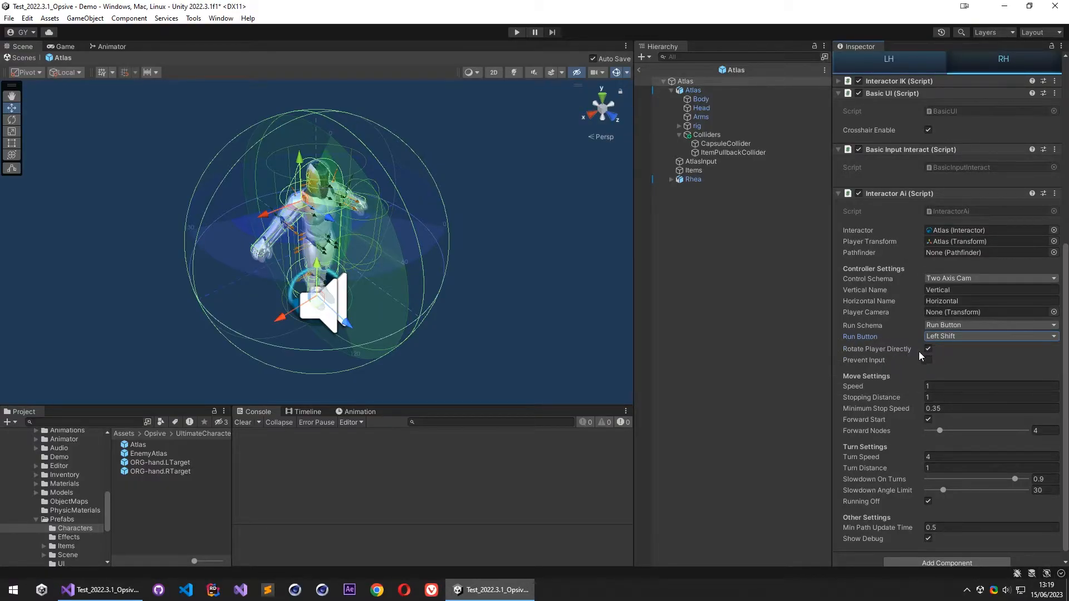
{"action": "scroll", "coordinate": [889, 387], "scroll_direction": "down", "scroll_amount": 1}
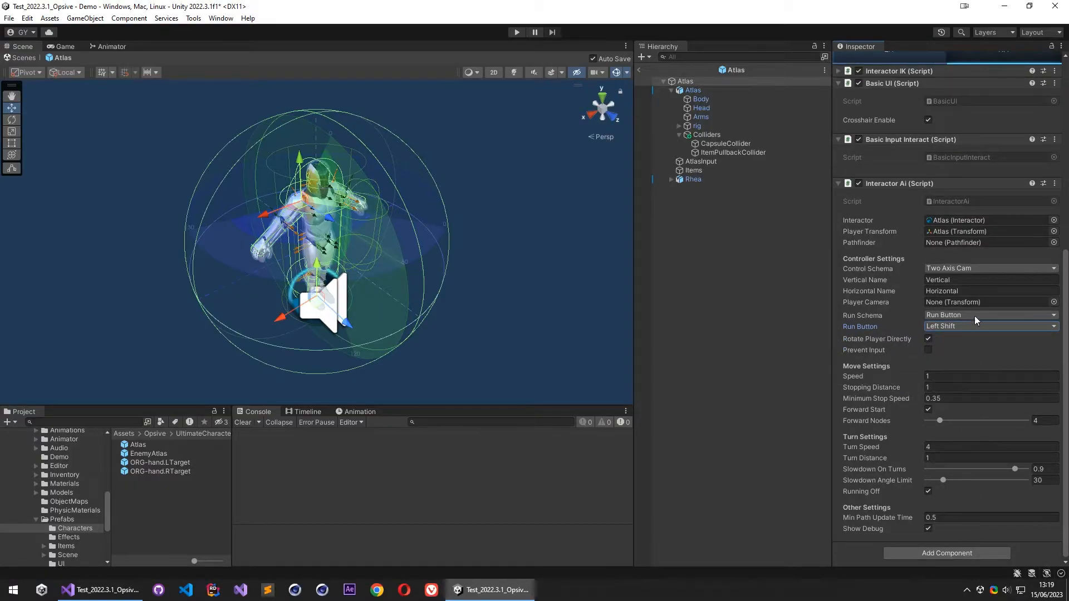
- Leave the Atlas prefab, return to the Demo scene and save it
{"action": "left_click", "coordinate": [640, 69]}
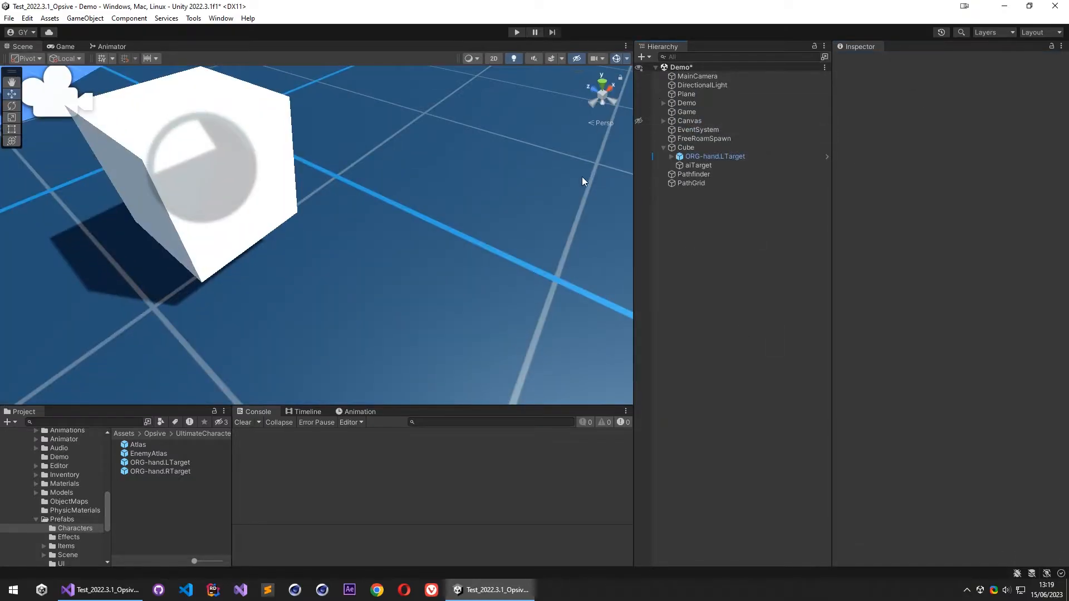
{"action": "key", "text": "ctrl+s"}
{"action": "key", "text": "s"}
{"action": "right_click_drag", "start_coordinate": [490, 164], "coordinate": [189, 161]}
{"action": "key", "text": "q"}
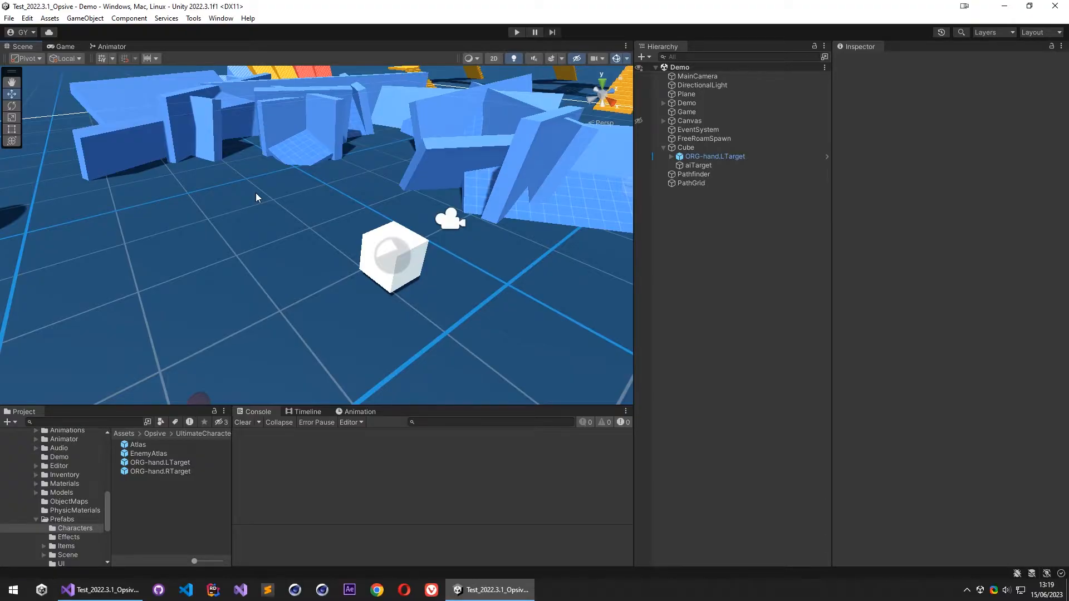
- Search the project for unityinput, reveal the UnityInput script in its folder and open it in Visual Studio
{"action": "scroll", "coordinate": [75, 518], "scroll_direction": "down", "scroll_amount": 1}
{"action": "scroll", "coordinate": [83, 521], "scroll_direction": "up", "scroll_amount": 2}
{"action": "scroll", "coordinate": [84, 487], "scroll_direction": "down", "scroll_amount": 1}
{"action": "left_click", "coordinate": [88, 420]}
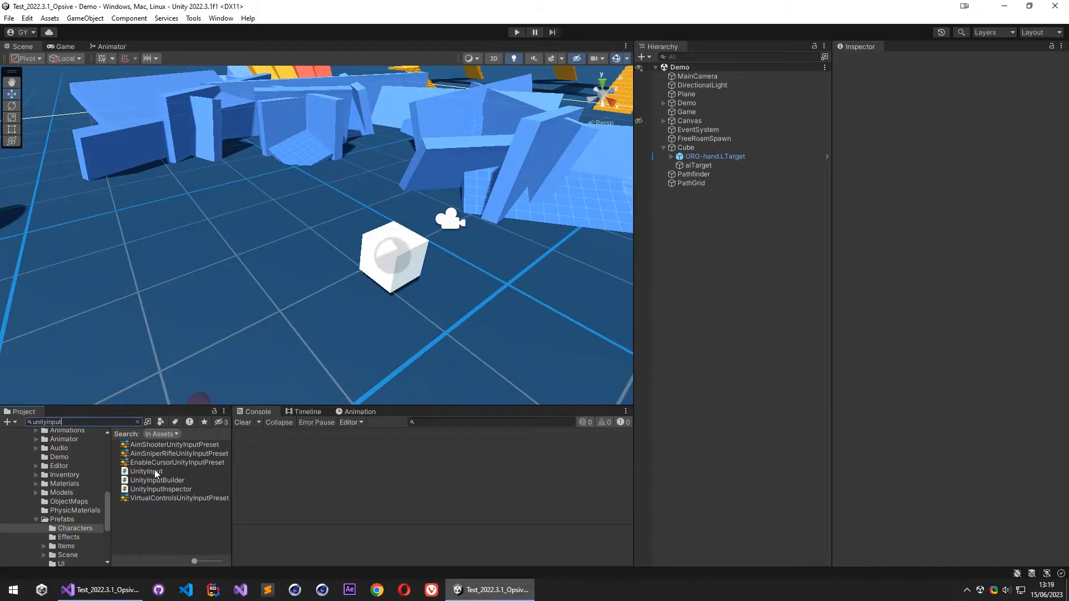
{"action": "left_click", "coordinate": [155, 471]}
{"action": "left_click", "coordinate": [138, 422]}
{"action": "double_click", "coordinate": [158, 507]}
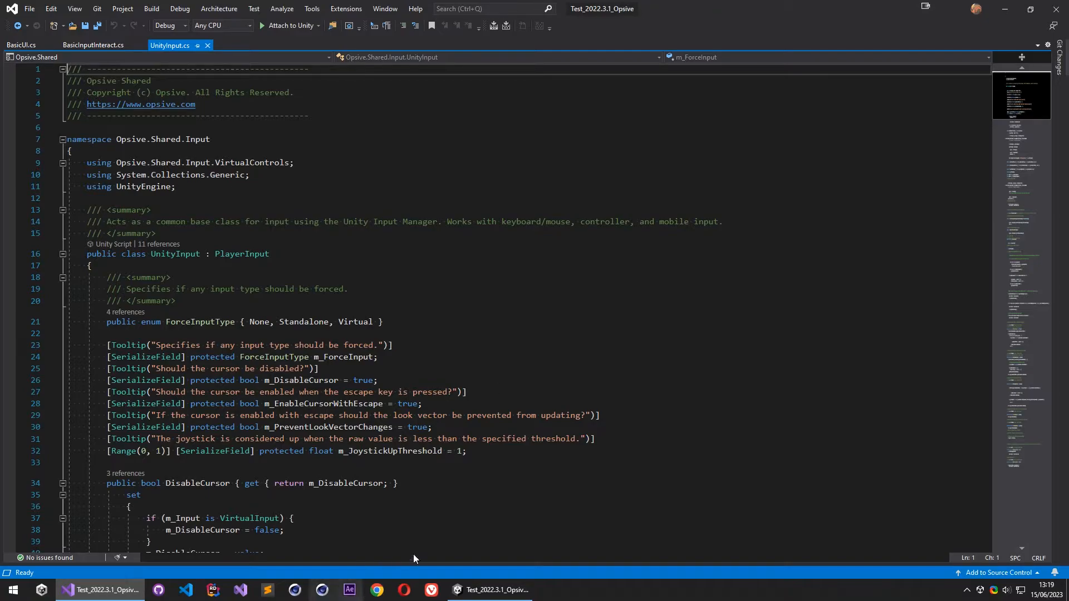
{"action": "left_click", "coordinate": [490, 589]}
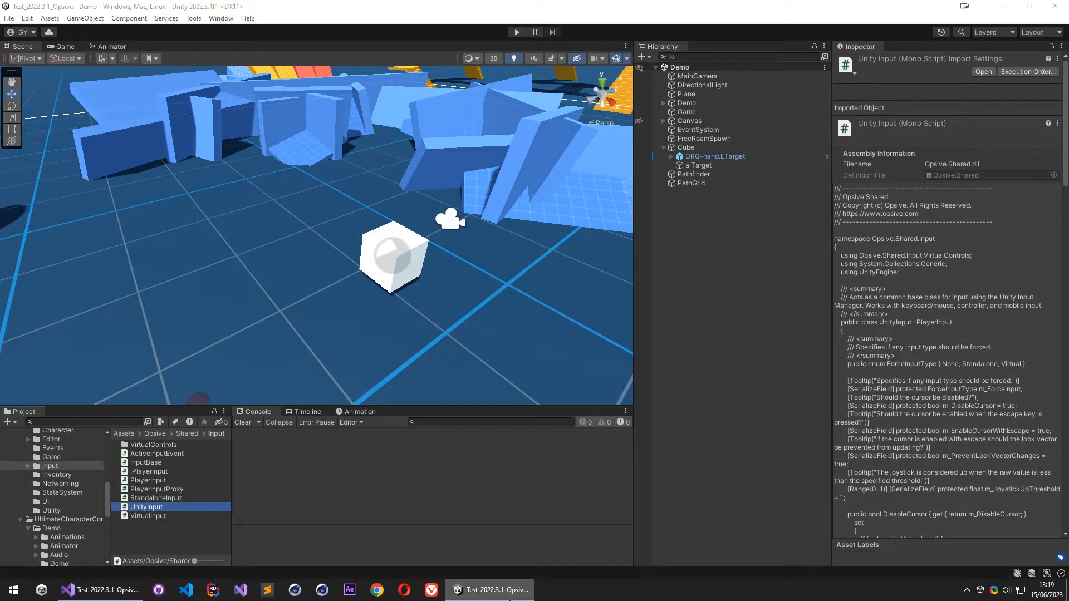
{"action": "left_click", "coordinate": [483, 589]}
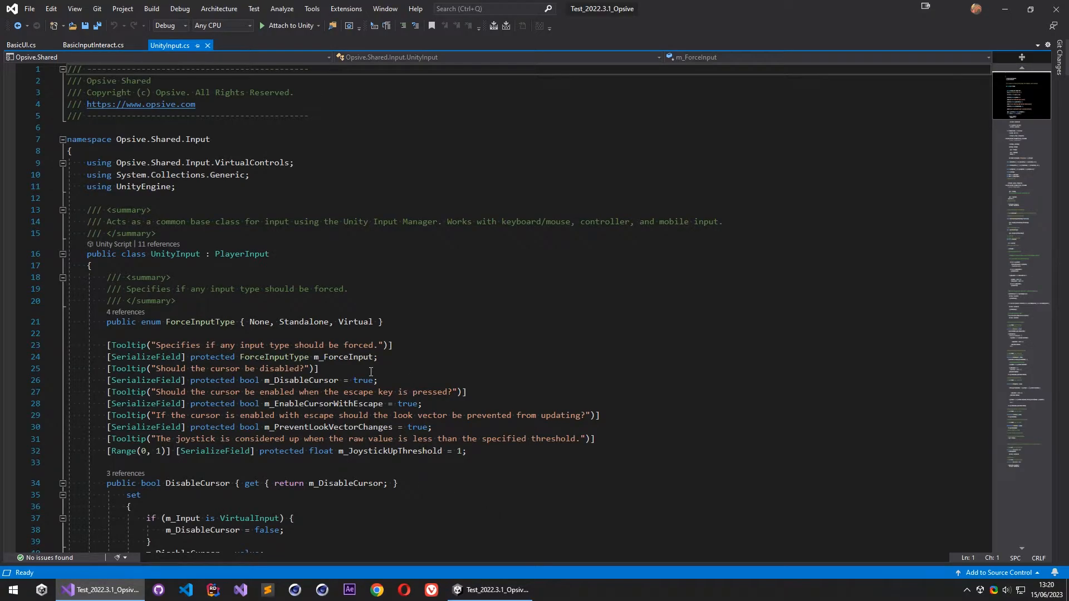
- Locate the GetAxisRawInternal method in UnityInput and go to its return statement
{"action": "scroll", "coordinate": [371, 372], "scroll_direction": "down", "scroll_amount": 20}
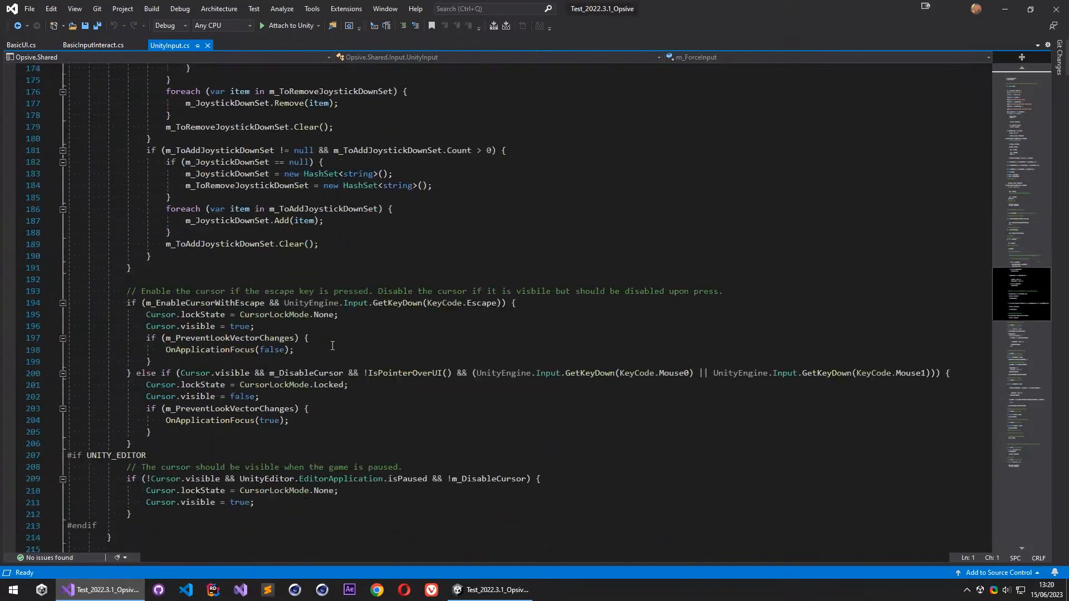
{"action": "scroll", "coordinate": [333, 346], "scroll_direction": "down", "scroll_amount": 20}
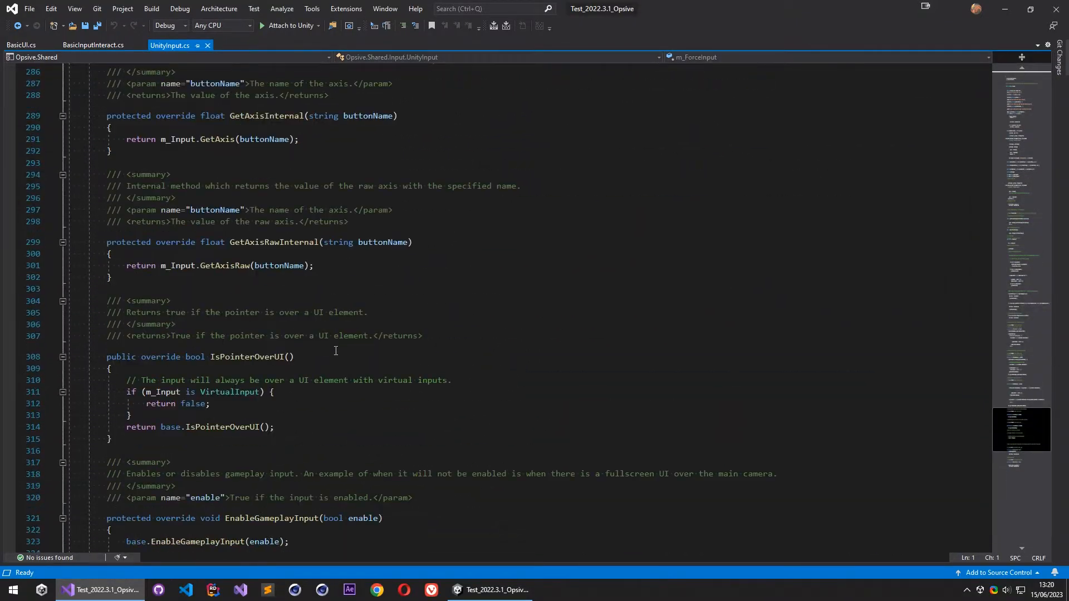
{"action": "left_click", "coordinate": [258, 242]}
{"action": "scroll", "coordinate": [227, 337], "scroll_direction": "up", "scroll_amount": 3}
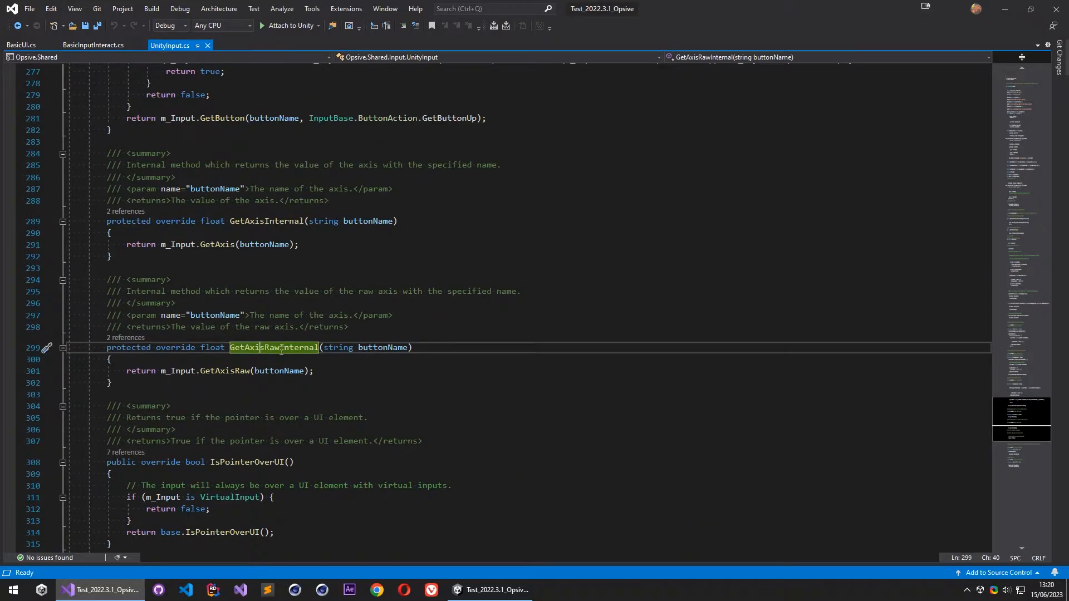
{"action": "left_click", "coordinate": [346, 373]}
{"action": "scroll", "coordinate": [342, 326], "scroll_direction": "down", "scroll_amount": 3}
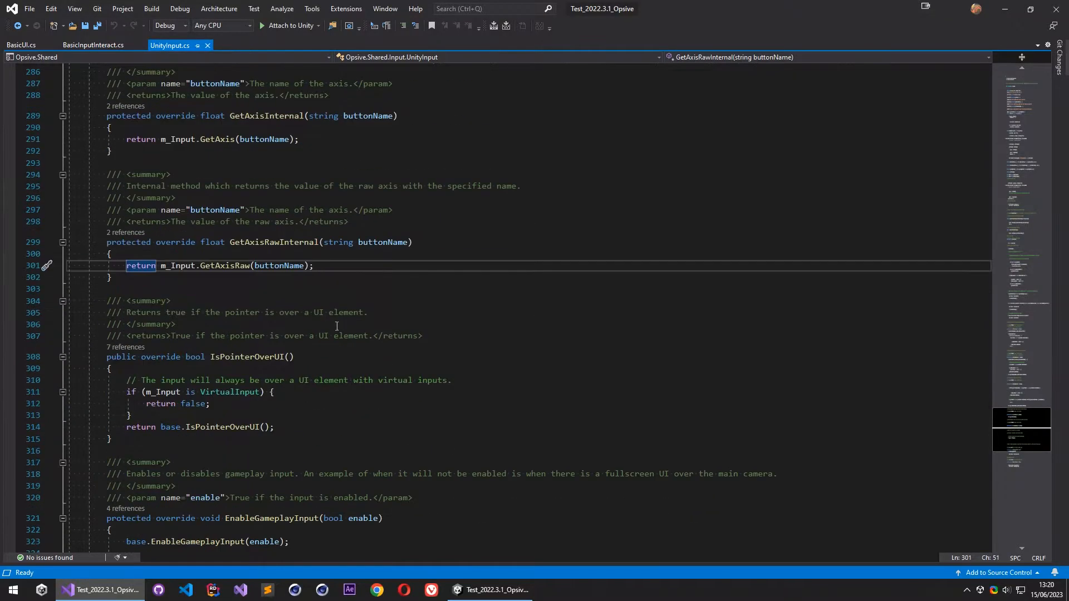
- Try to comment out the return statement in GetAxisRawInternal and add a new return line that references the Interactor input class
{"action": "left_click", "coordinate": [128, 266]}
{"action": "type", "text": "//"}
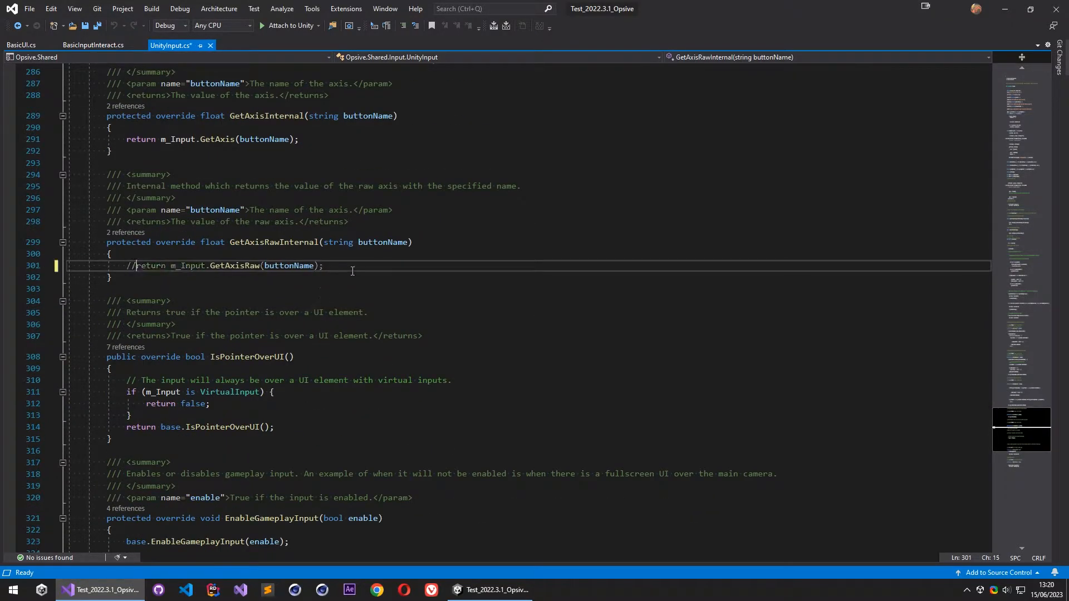
{"action": "key", "text": "End"}
{"action": "key", "text": "Return"}
{"action": "type", "text": "returbn"}
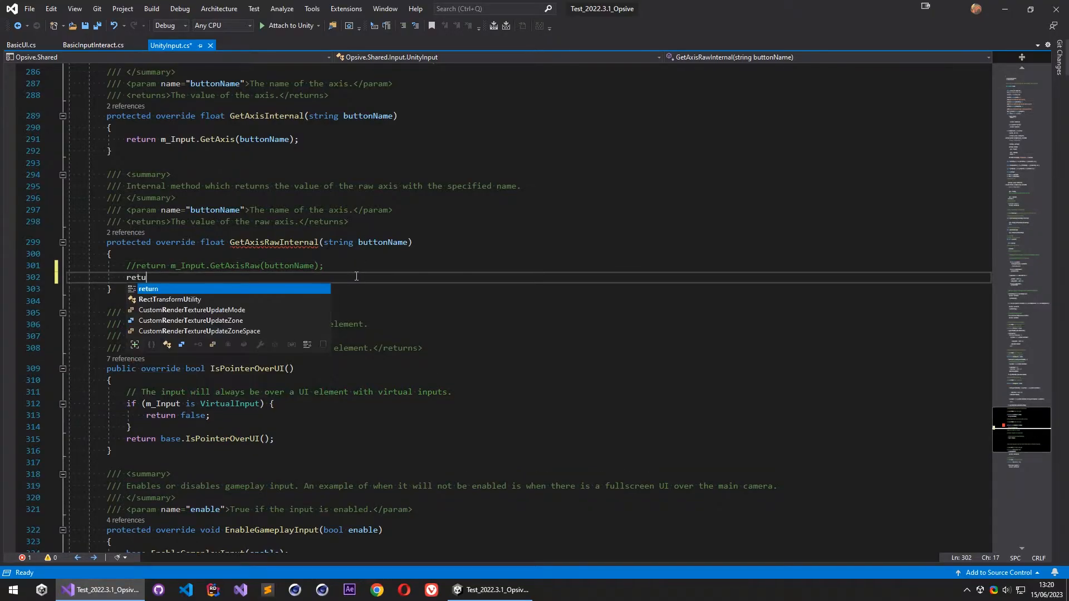
{"action": "key", "text": "BackSpace"}
{"action": "key", "text": "BackSpace"}
{"action": "type", "text": "n Interac"}
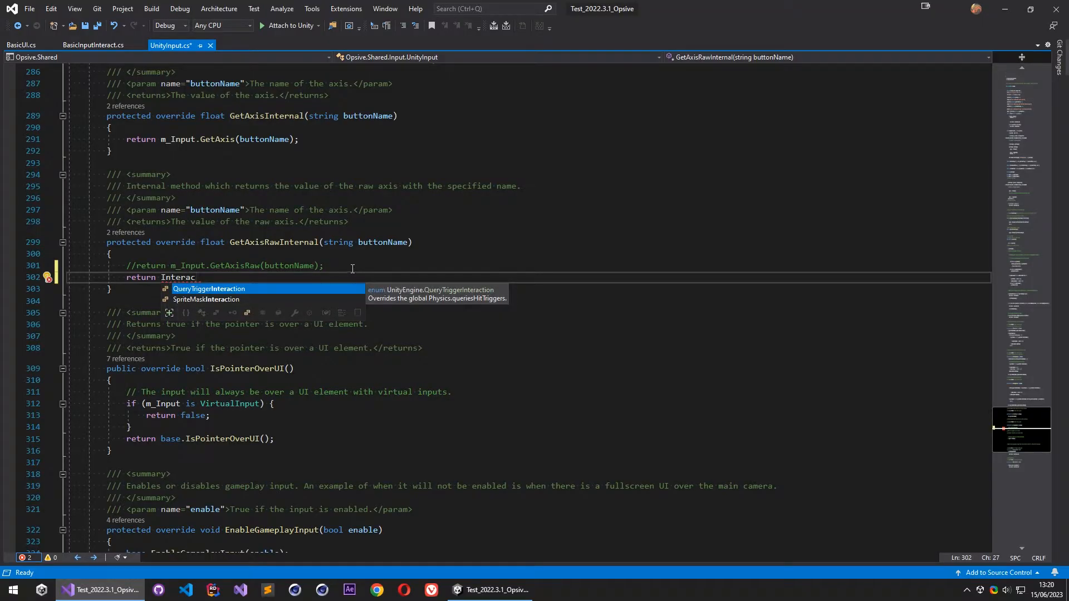
- Undo the edits made to the GetAxisRawInternal method
{"action": "left_click", "coordinate": [353, 270]}
{"action": "key", "text": "ctrl+z"}
{"action": "key", "text": "ctrl+z"}
{"action": "key", "text": "ctrl+z"}
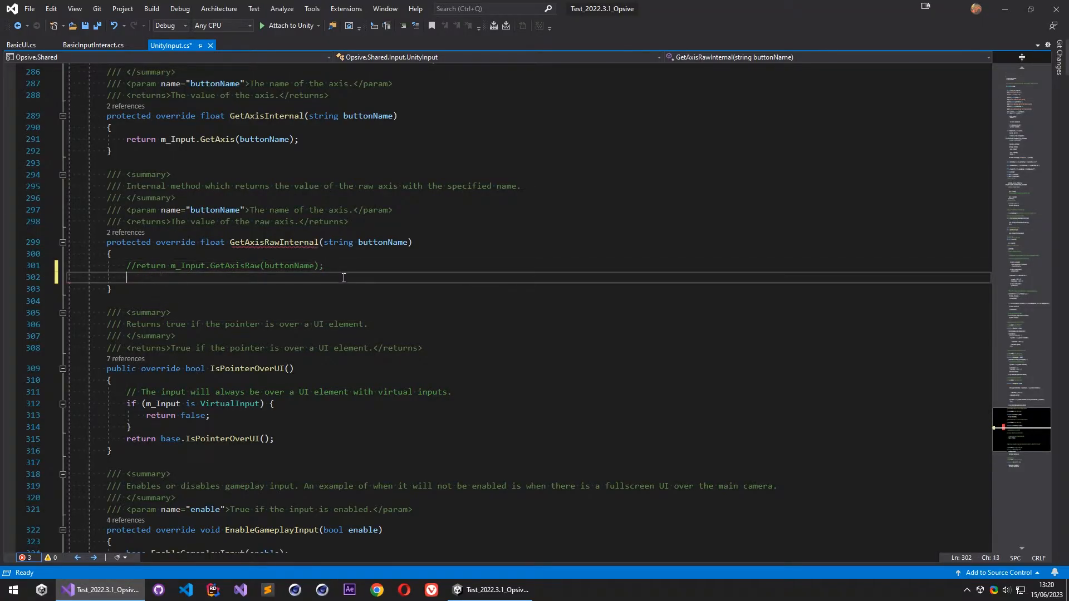
{"action": "key", "text": "ctrl+z"}
{"action": "key", "text": "ctrl+z"}
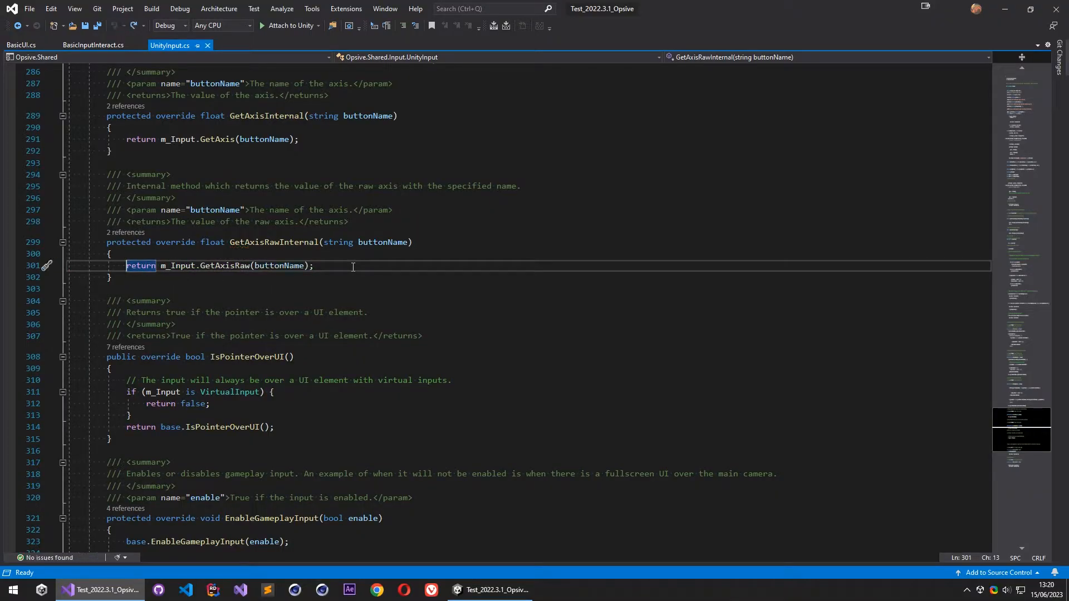
- Switch to Unity and inspect the Opsive.Shared assembly definition in Opsive's Shared folder
{"action": "key", "text": "alt+Tab"}
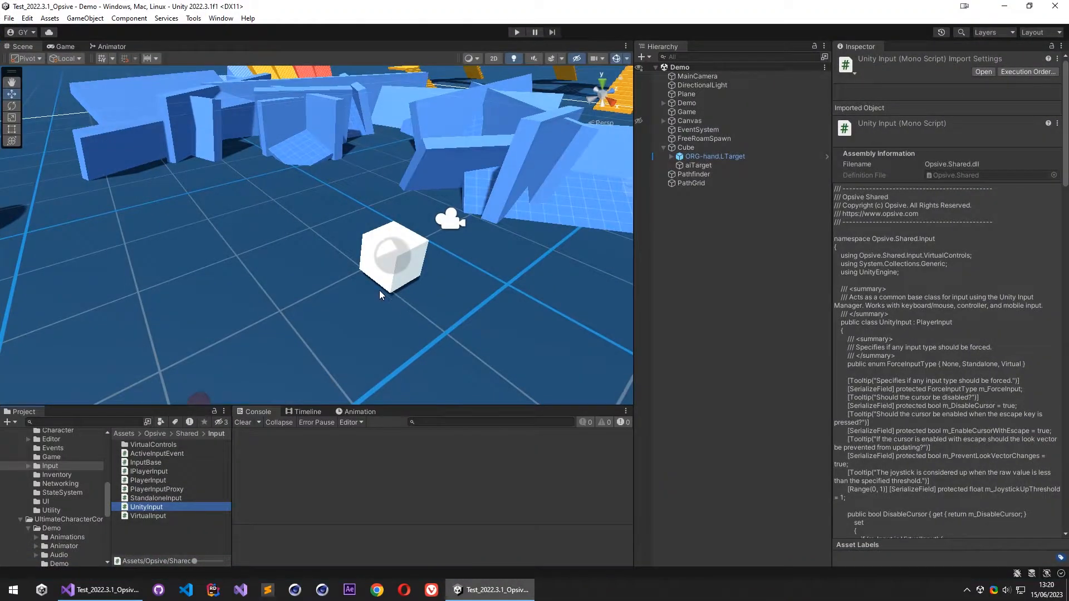
{"action": "scroll", "coordinate": [35, 525], "scroll_direction": "up", "scroll_amount": 3}
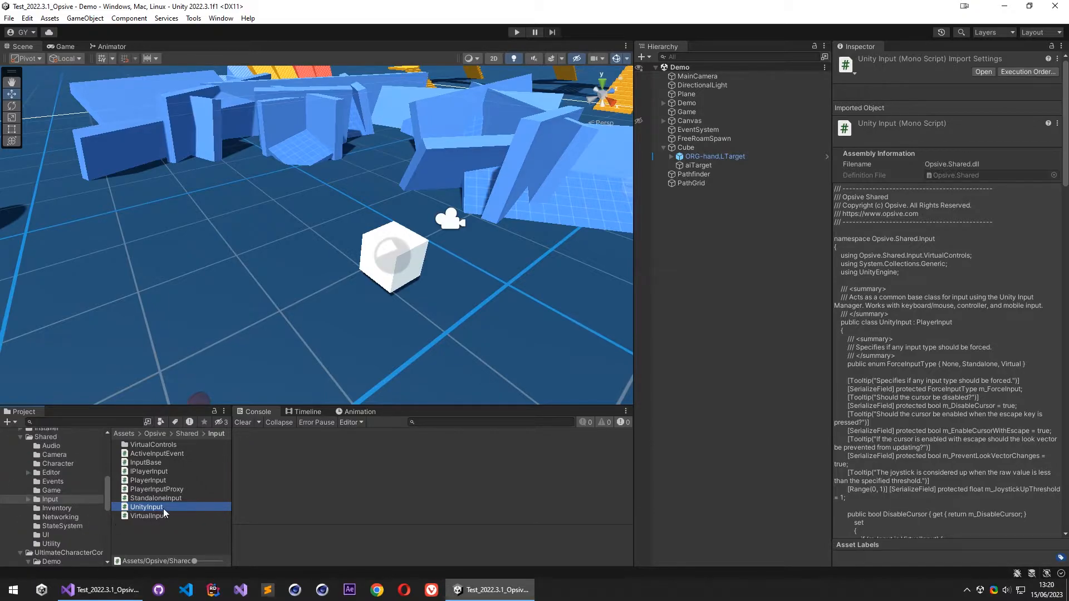
{"action": "scroll", "coordinate": [38, 470], "scroll_direction": "up", "scroll_amount": 2}
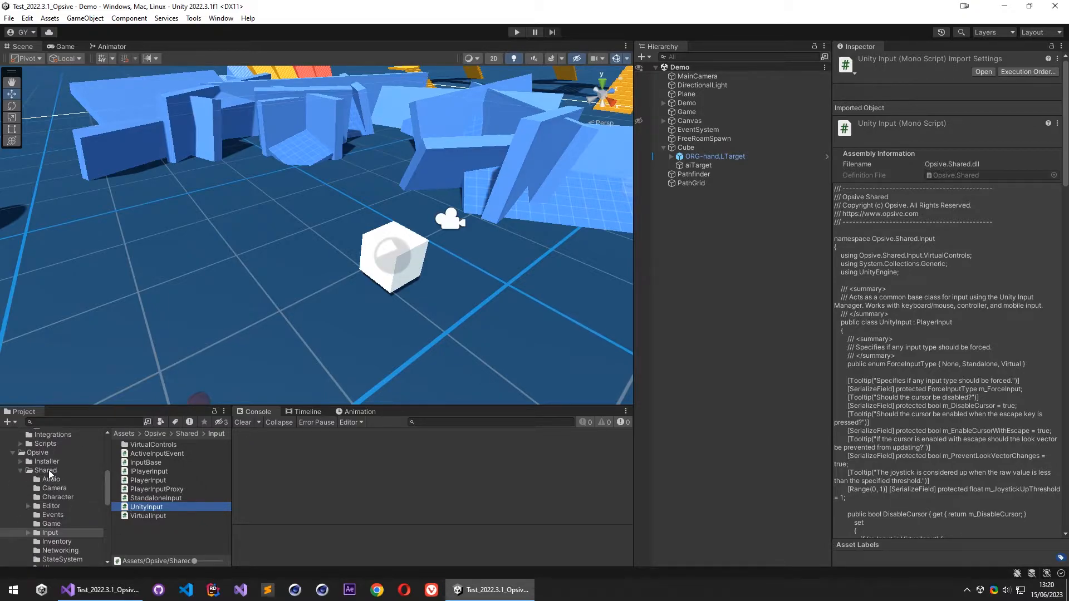
{"action": "left_click", "coordinate": [47, 470]}
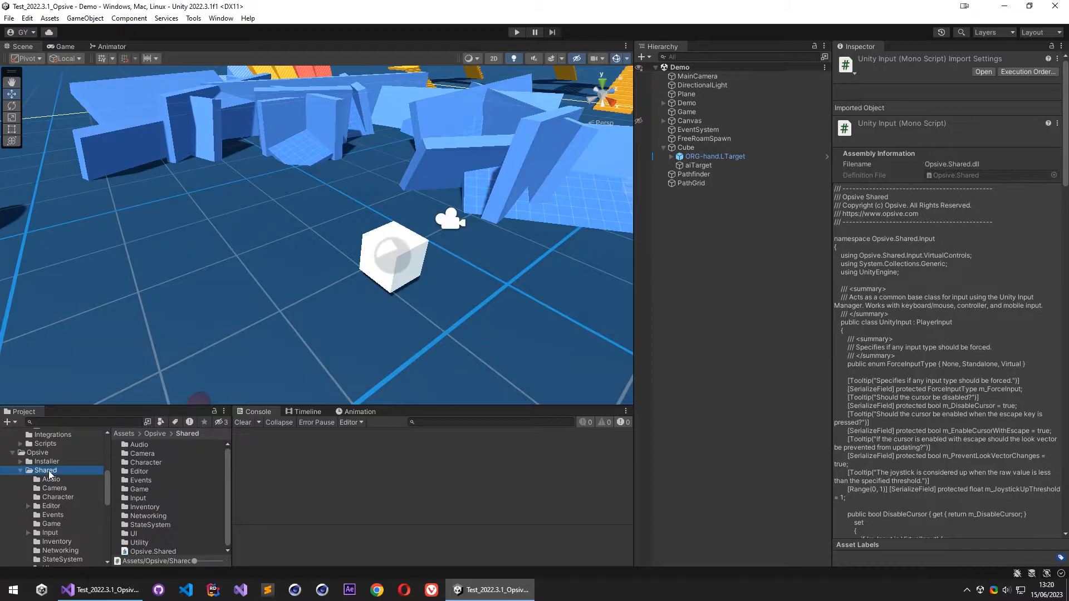
{"action": "left_click", "coordinate": [153, 551]}
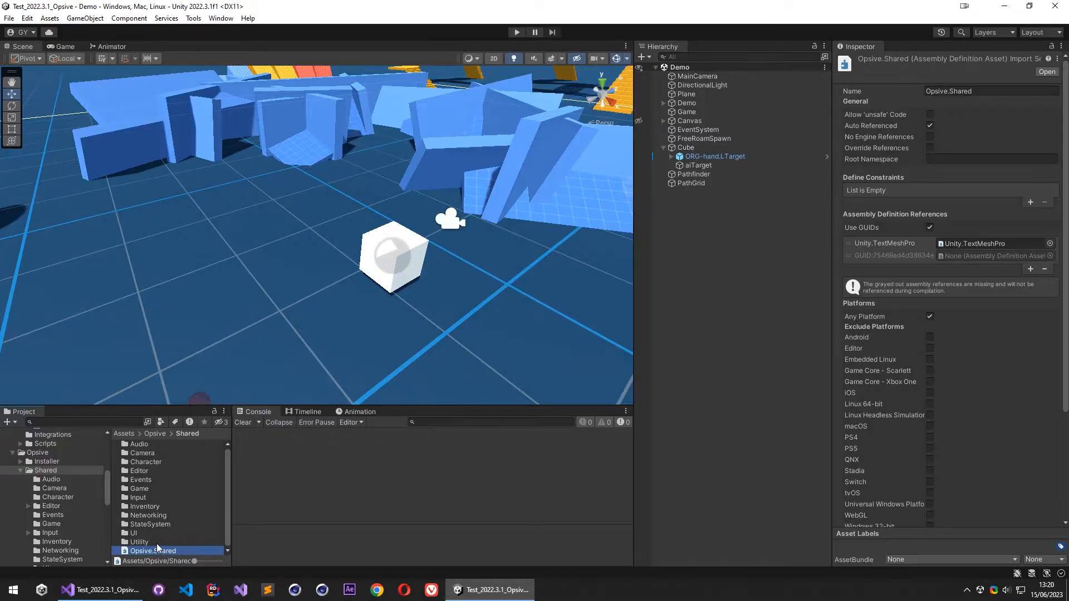
- Move the InteractorAiInput script from Interactor's Scripts folder into Opsive's Shared folder
{"action": "scroll", "coordinate": [65, 484], "scroll_direction": "up", "scroll_amount": 3}
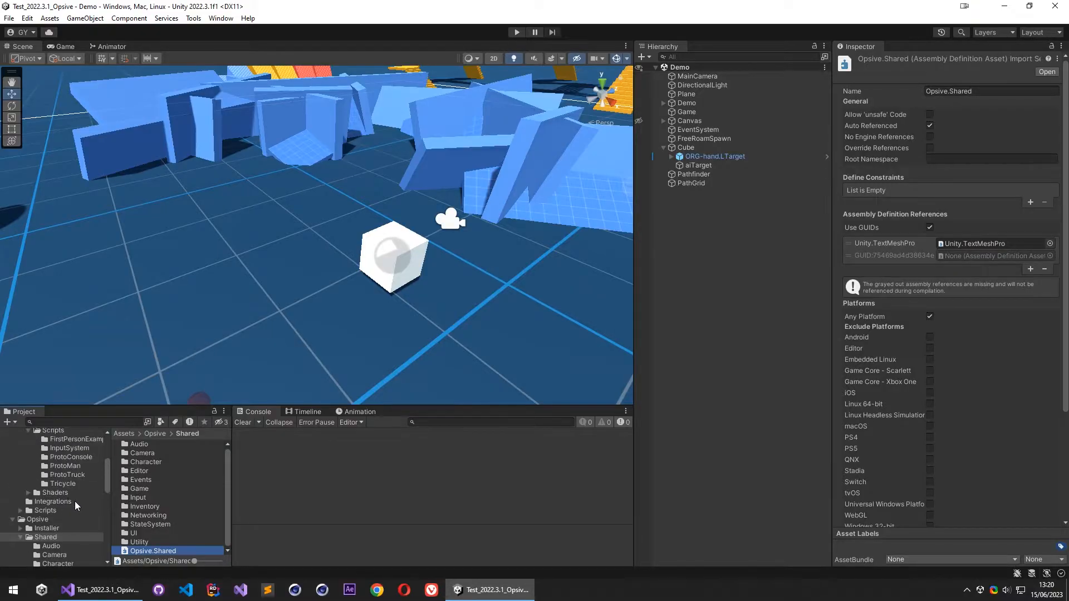
{"action": "scroll", "coordinate": [30, 465], "scroll_direction": "up", "scroll_amount": 3}
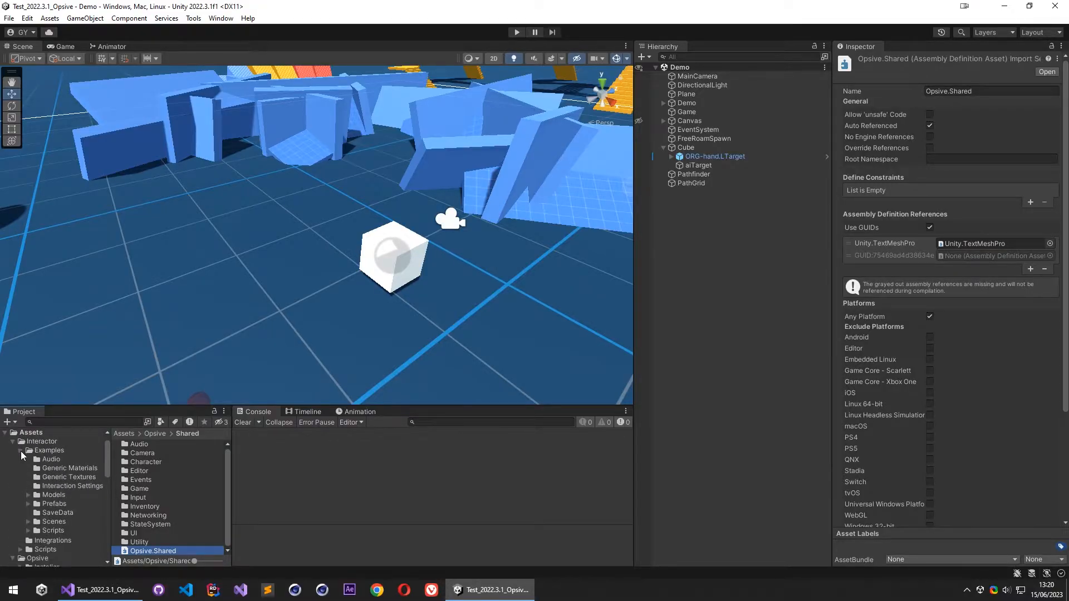
{"action": "left_click", "coordinate": [21, 451]}
{"action": "scroll", "coordinate": [47, 467], "scroll_direction": "up", "scroll_amount": 1}
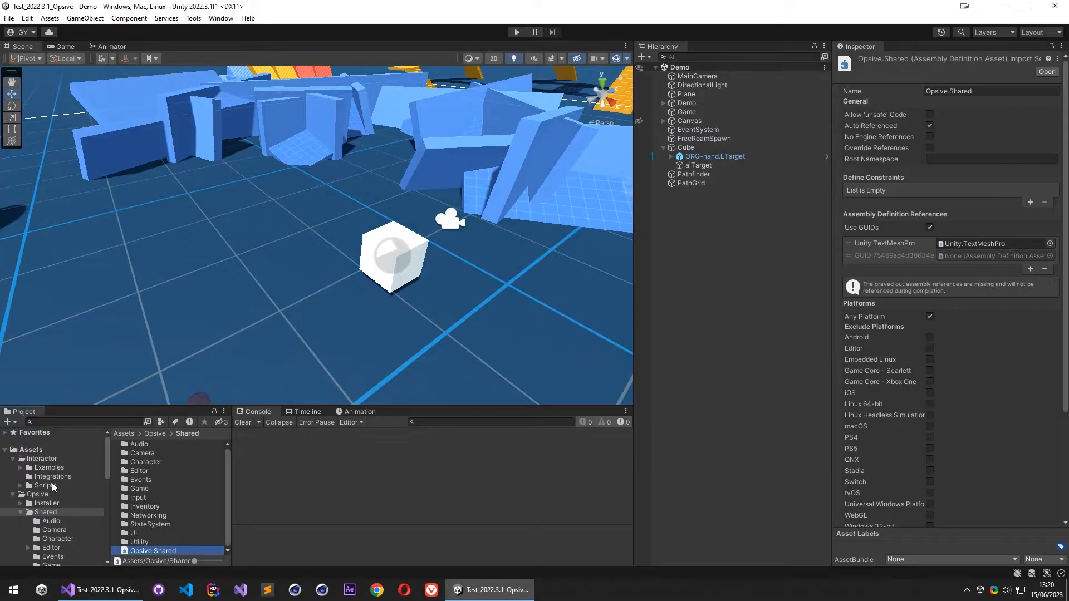
{"action": "left_click", "coordinate": [52, 485]}
{"action": "left_click", "coordinate": [177, 507]}
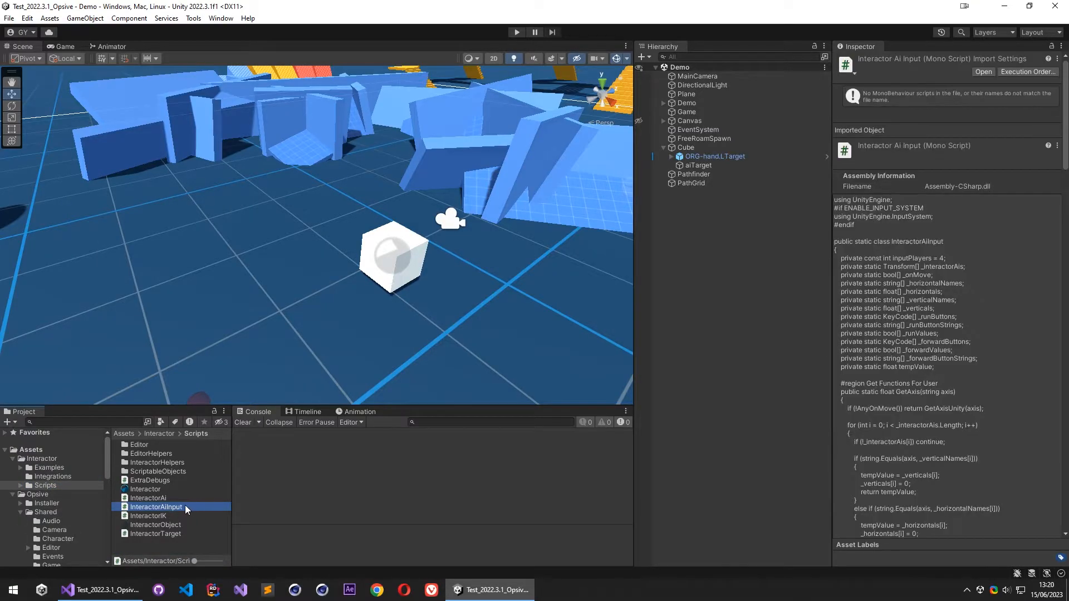
{"action": "scroll", "coordinate": [70, 503], "scroll_direction": "down", "scroll_amount": 6}
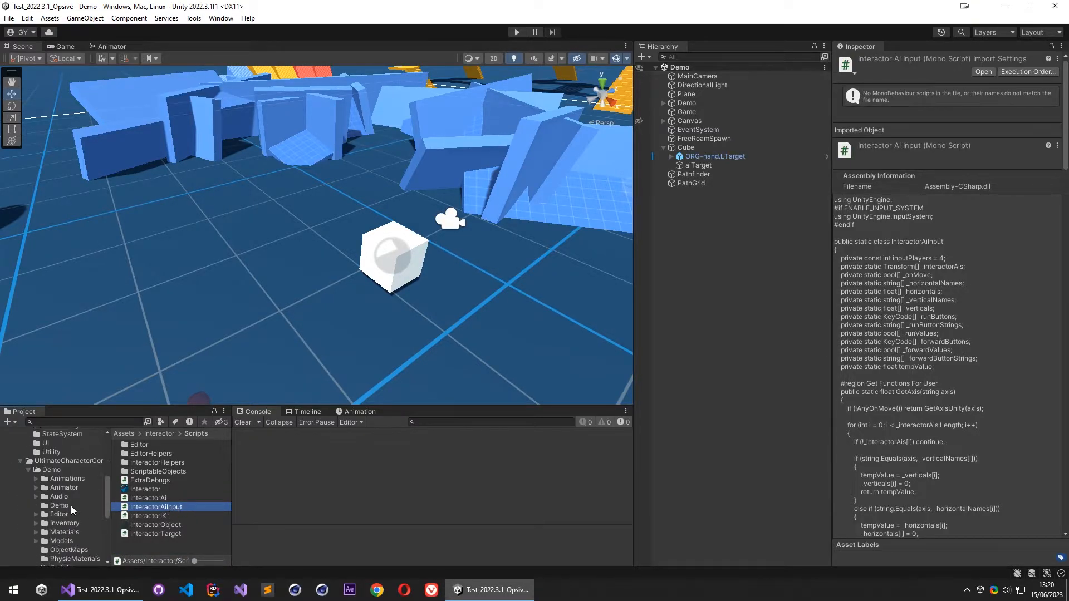
{"action": "scroll", "coordinate": [71, 508], "scroll_direction": "up", "scroll_amount": 8}
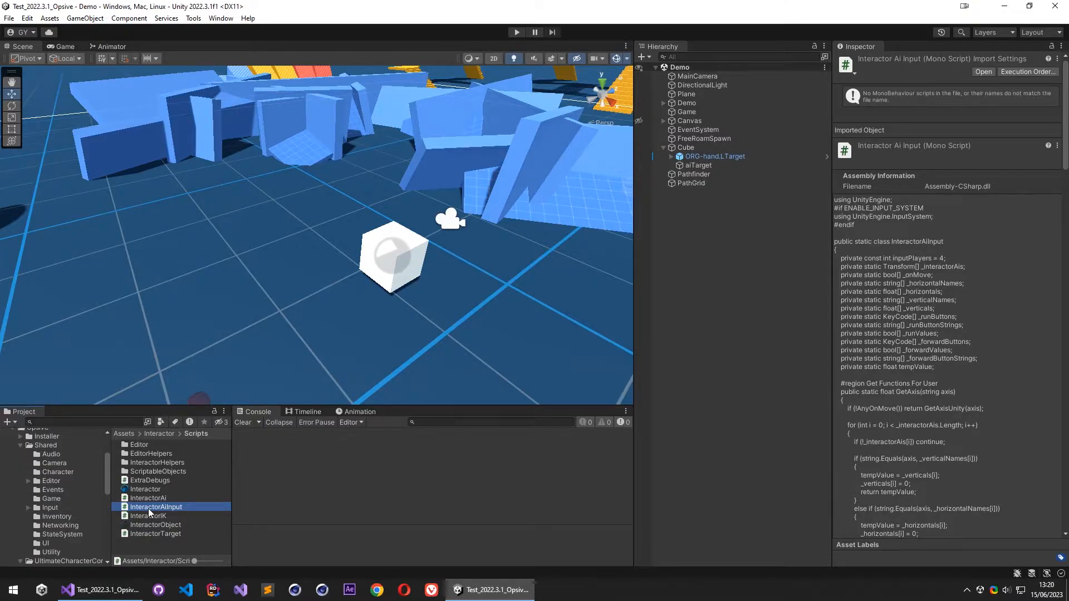
{"action": "left_click", "coordinate": [167, 499]}
{"action": "left_click", "coordinate": [169, 509]}
{"action": "left_click_drag", "start_coordinate": [169, 512], "coordinate": [52, 449]}
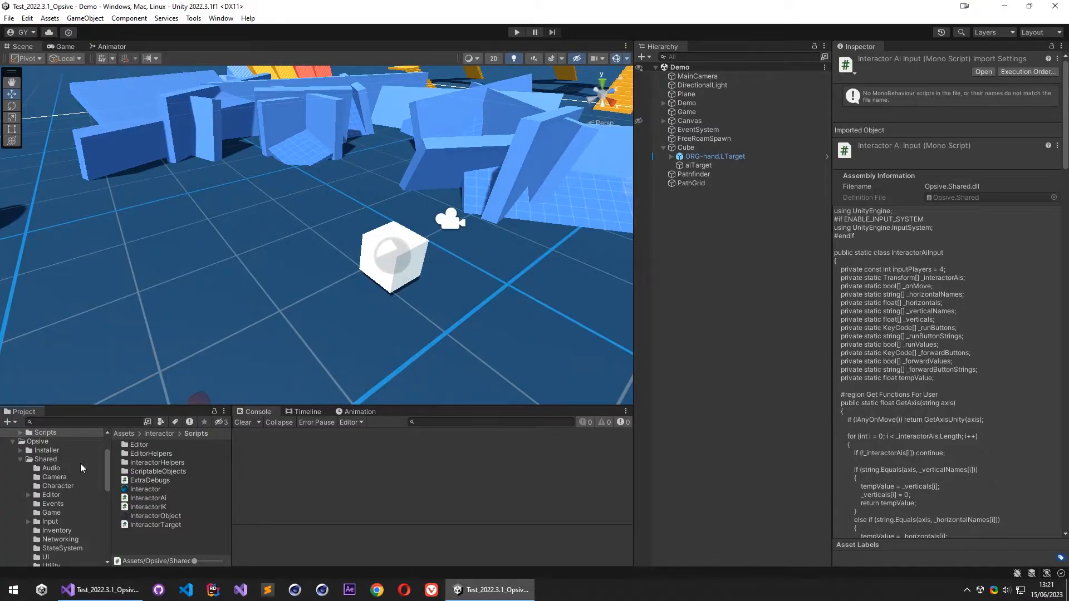
- Switch to Visual Studio and comment out the return m_Input.GetAxisRaw(buttonName) line in GetAxisRawInternal of UnityInput.cs
{"action": "left_click", "coordinate": [100, 589]}
{"action": "type", "text": "//"}
{"action": "left_click", "coordinate": [365, 267]}
- Add return InteractorAiInput.GetAxis(buttonName); below the commented line in GetAxisRawInternal and save the script
{"action": "key", "text": "Return"}
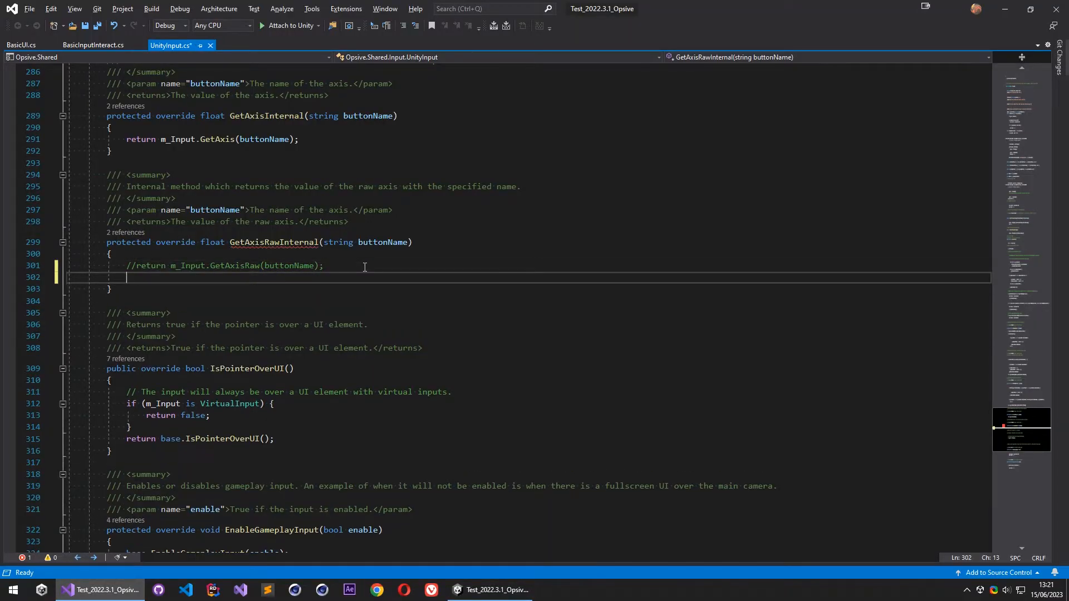
{"action": "type", "text": "return Interactor"}
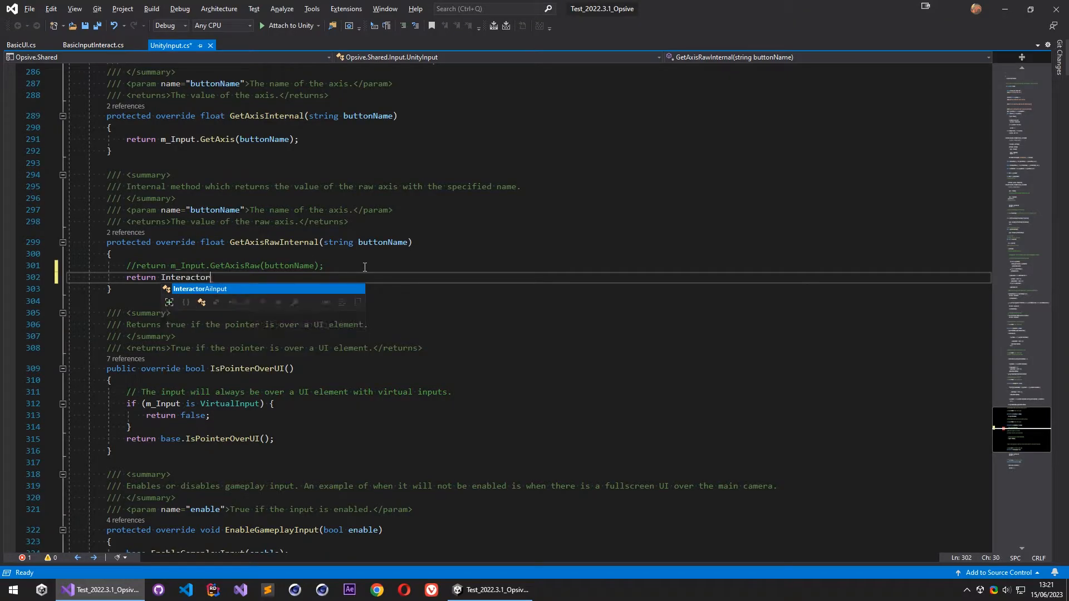
{"action": "type", "text": "AiInput.GetAxis();"}
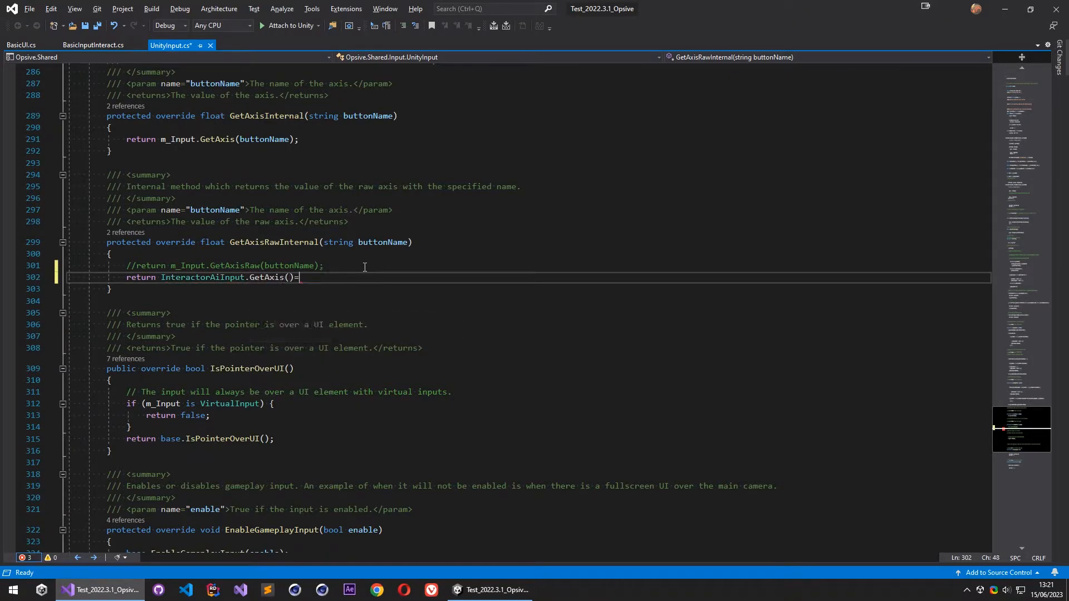
{"action": "double_click", "coordinate": [306, 265]}
{"action": "key", "text": "ctrl+c"}
{"action": "left_click", "coordinate": [289, 277]}
{"action": "key", "text": "ctrl+v"}
{"action": "left_click", "coordinate": [378, 280]}
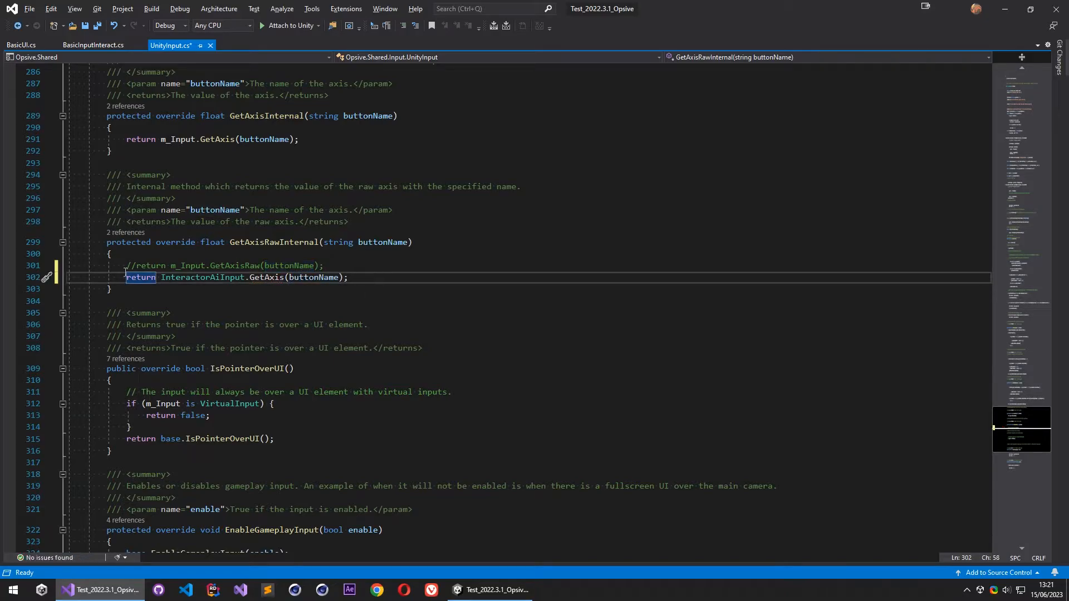
{"action": "key", "text": "ctrl+s"}
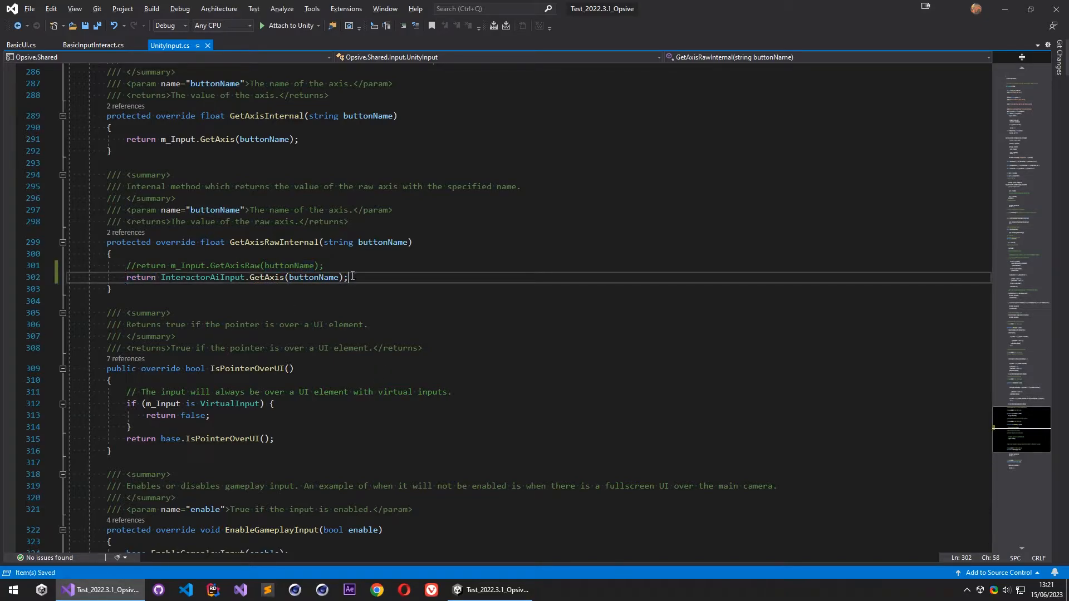
- Switch to Unity and run the demo's Locomotion zone with the Game view placed beside the Scene view
{"action": "left_click", "coordinate": [473, 590]}
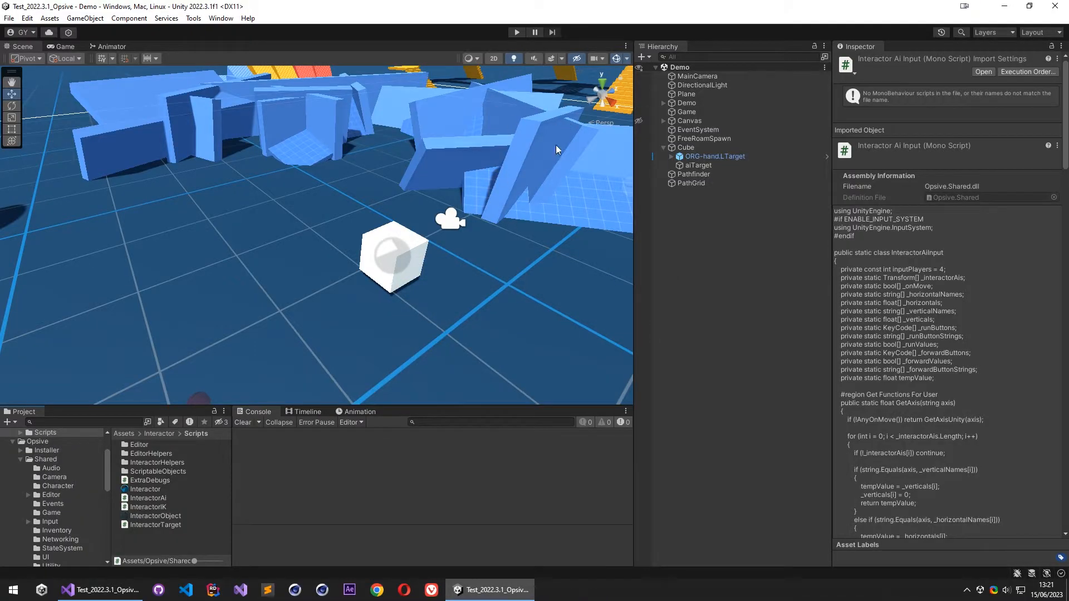
{"action": "left_click_drag", "start_coordinate": [19, 47], "coordinate": [260, 214]}
{"action": "left_click", "coordinate": [517, 32]}
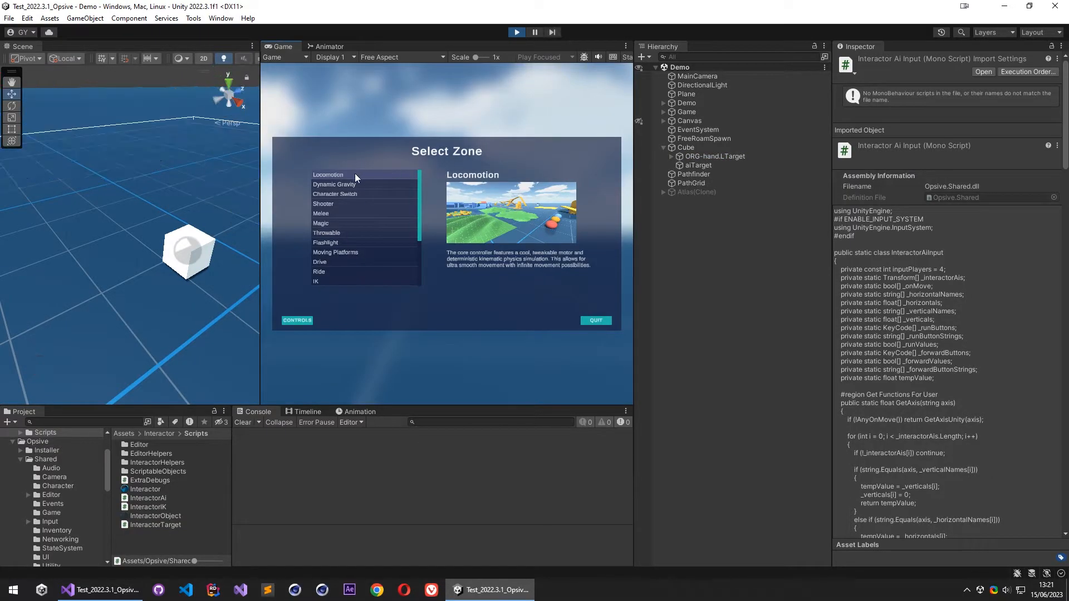
{"action": "left_click", "coordinate": [354, 176]}
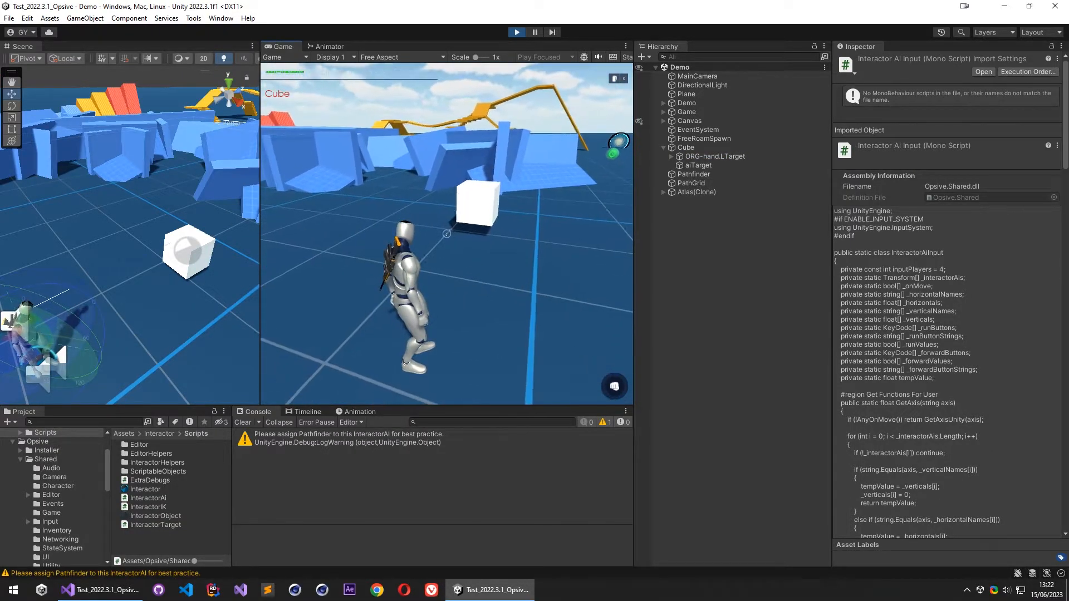
- Pause the game and enable Debug Detailed in the Path Grid component of the PathGrid object
{"action": "key", "text": "Escape"}
{"action": "right_click_drag", "start_coordinate": [125, 221], "coordinate": [83, 311]}
{"action": "scroll", "coordinate": [124, 251], "scroll_direction": "down", "scroll_amount": 8}
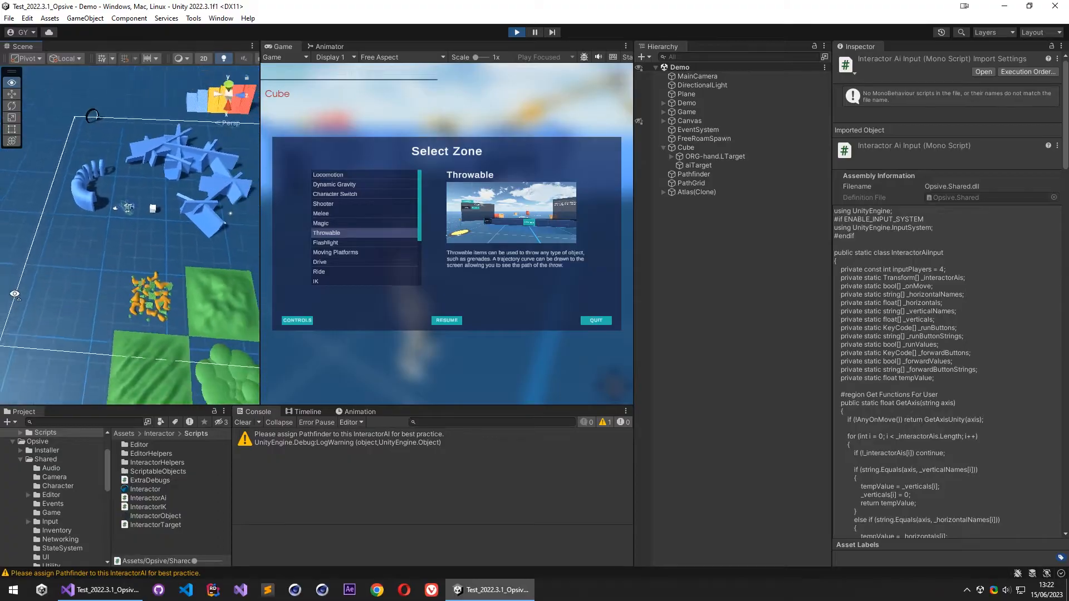
{"action": "left_click", "coordinate": [708, 184]}
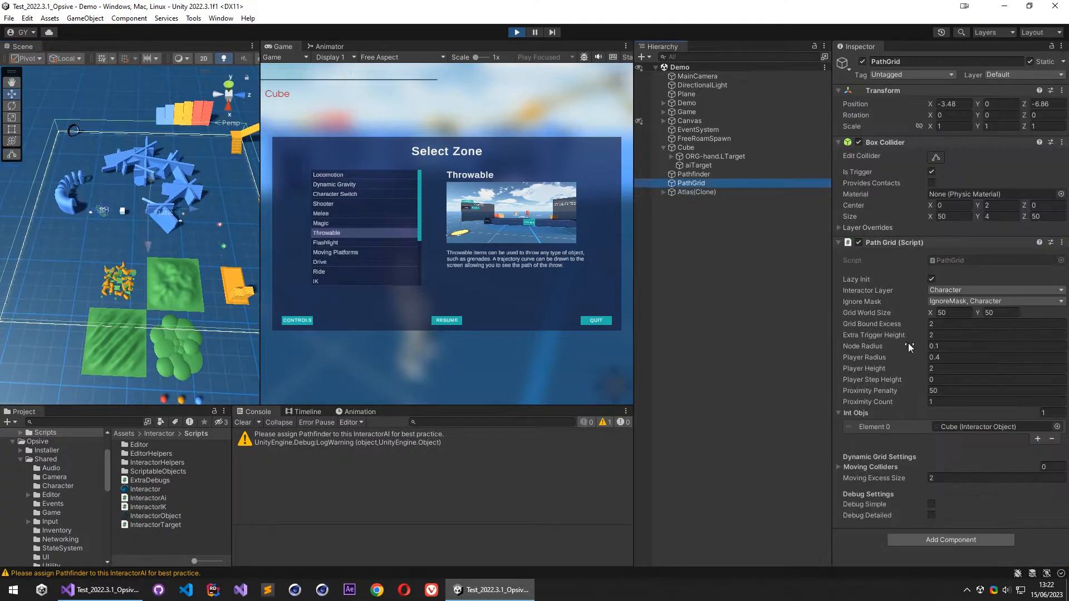
{"action": "left_click", "coordinate": [931, 515]}
- Examine the detailed path grid around Atlas, the cube and the nearby obstacles in the Scene view
{"action": "mouse_move", "coordinate": [114, 228]}
{"action": "right_mouse_down"}
{"action": "mouse_move", "coordinate": [53, 149]}
{"action": "mouse_move", "coordinate": [63, 141]}
{"action": "mouse_move", "coordinate": [307, 142]}
{"action": "mouse_move", "coordinate": [313, 136]}
{"action": "mouse_move", "coordinate": [280, 130]}
{"action": "mouse_move", "coordinate": [491, 129]}
{"action": "mouse_move", "coordinate": [131, 160]}
{"action": "mouse_move", "coordinate": [104, 232]}
{"action": "right_mouse_up"}
{"action": "key", "text": "w"}
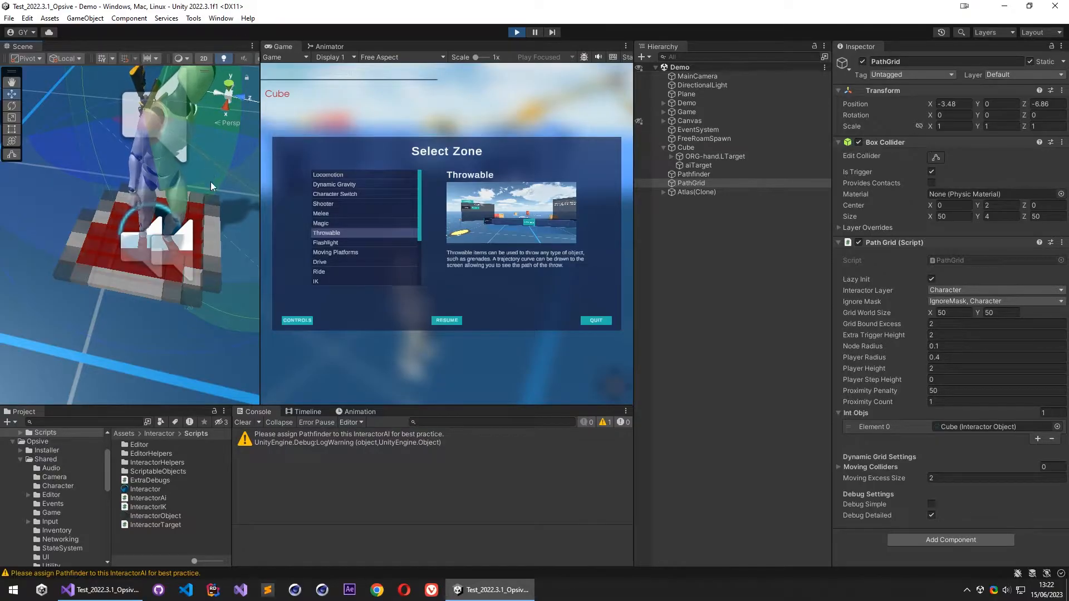
{"action": "key", "text": "s"}
{"action": "right_click_drag", "start_coordinate": [207, 191], "coordinate": [193, 184]}
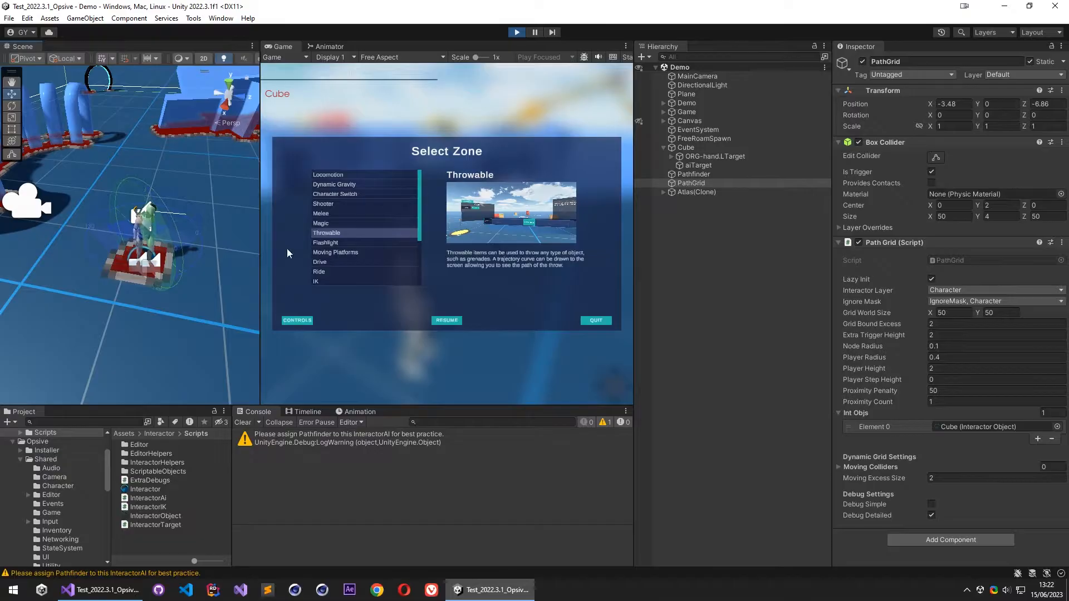
{"action": "key", "text": "s"}
{"action": "right_click_drag", "start_coordinate": [185, 205], "coordinate": [199, 227]}
{"action": "key", "text": "w"}
- Resume the game and test Atlas's weapon switching and running around the demo area
{"action": "left_click", "coordinate": [444, 317]}
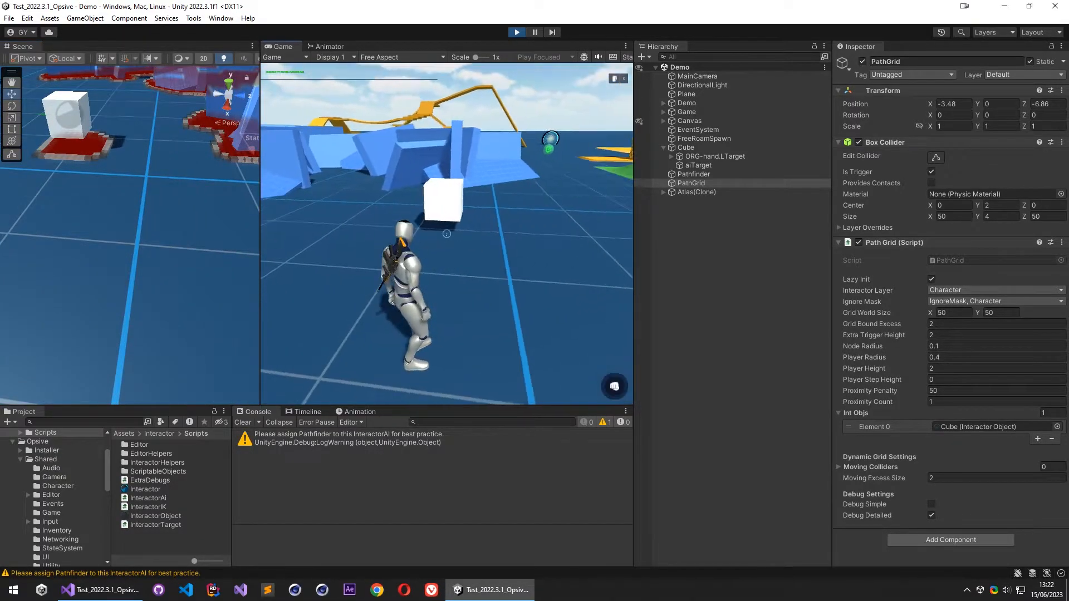
{"action": "key", "text": "1"}
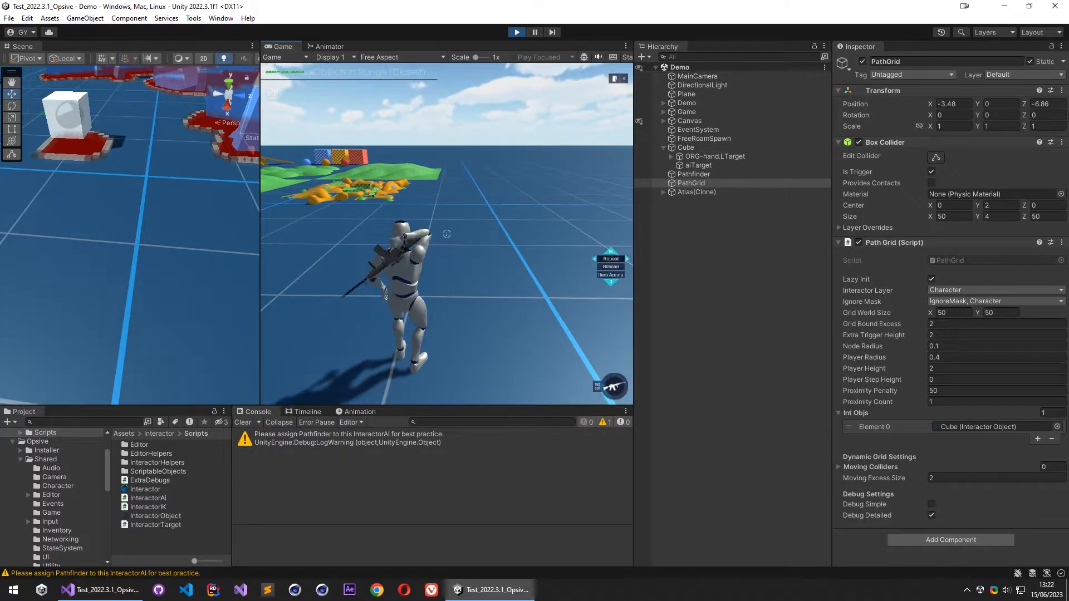
{"action": "key", "text": "2"}
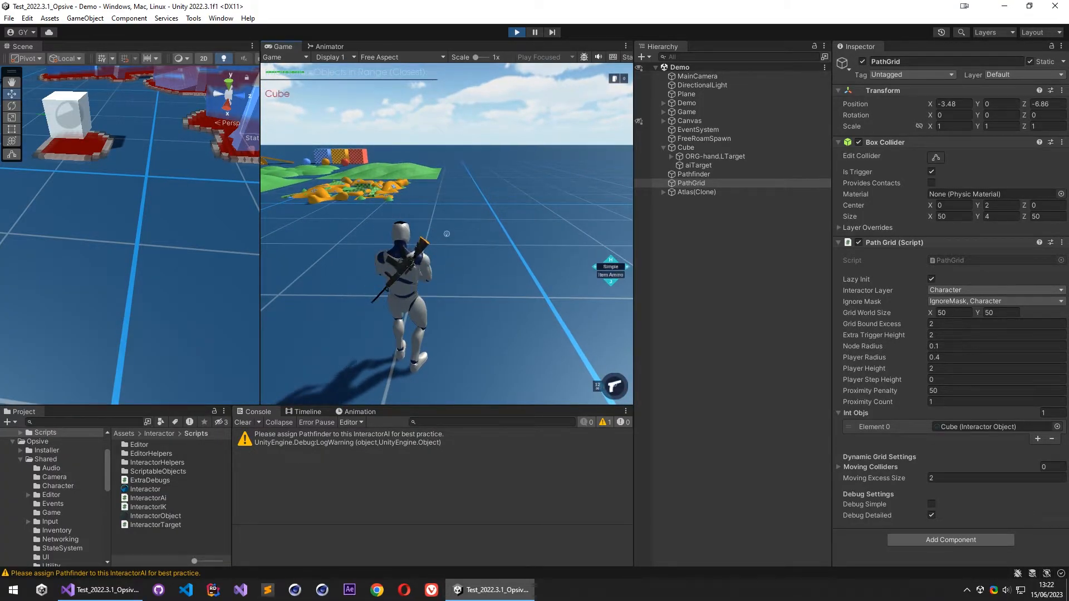
{"action": "key", "text": "w"}
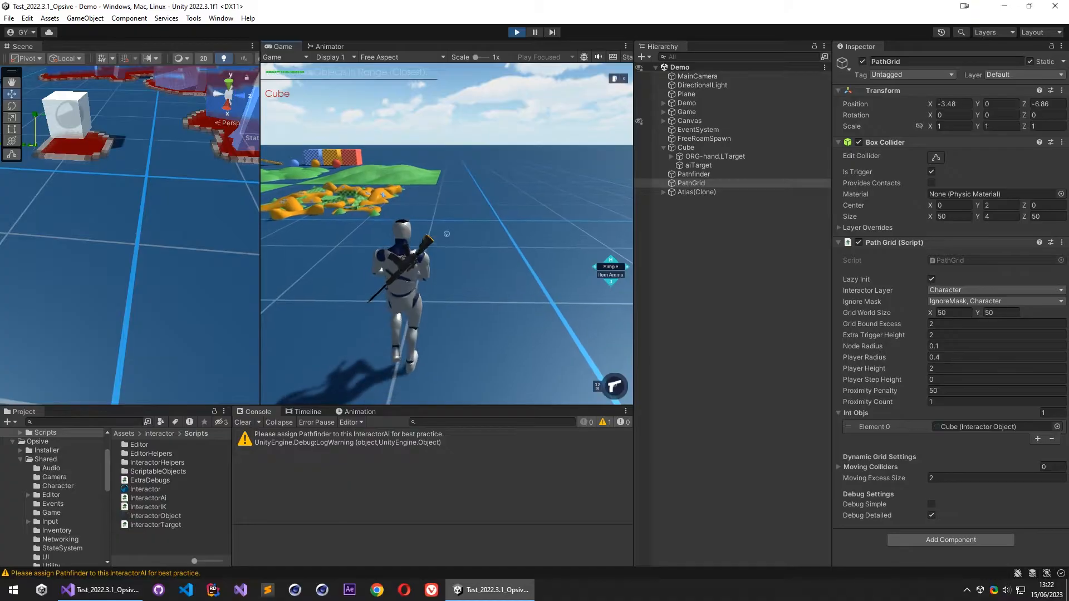
{"action": "key", "text": "w"}
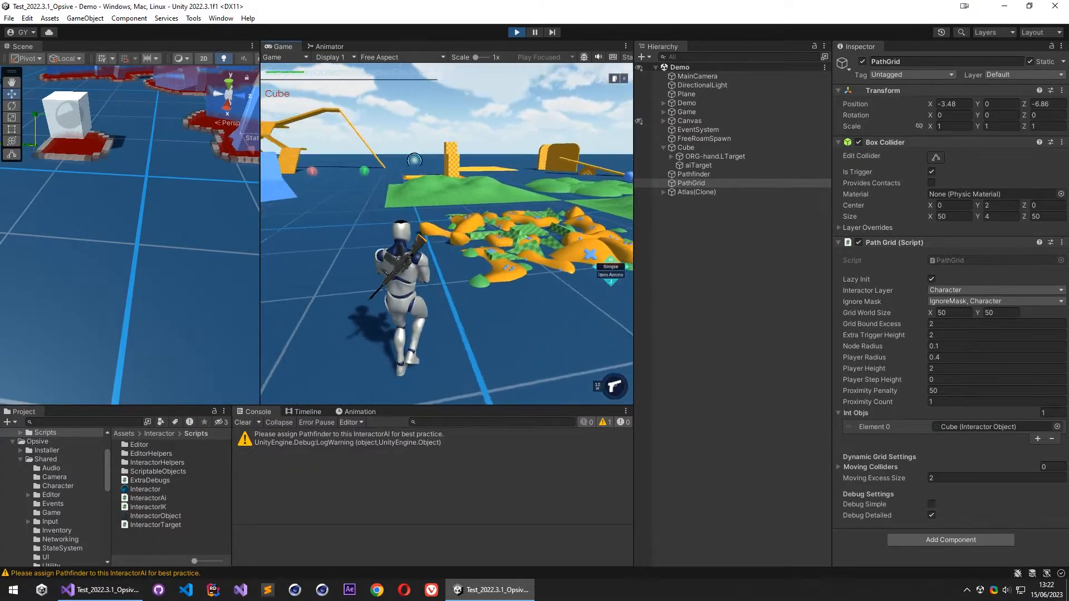
{"action": "key", "text": "w"}
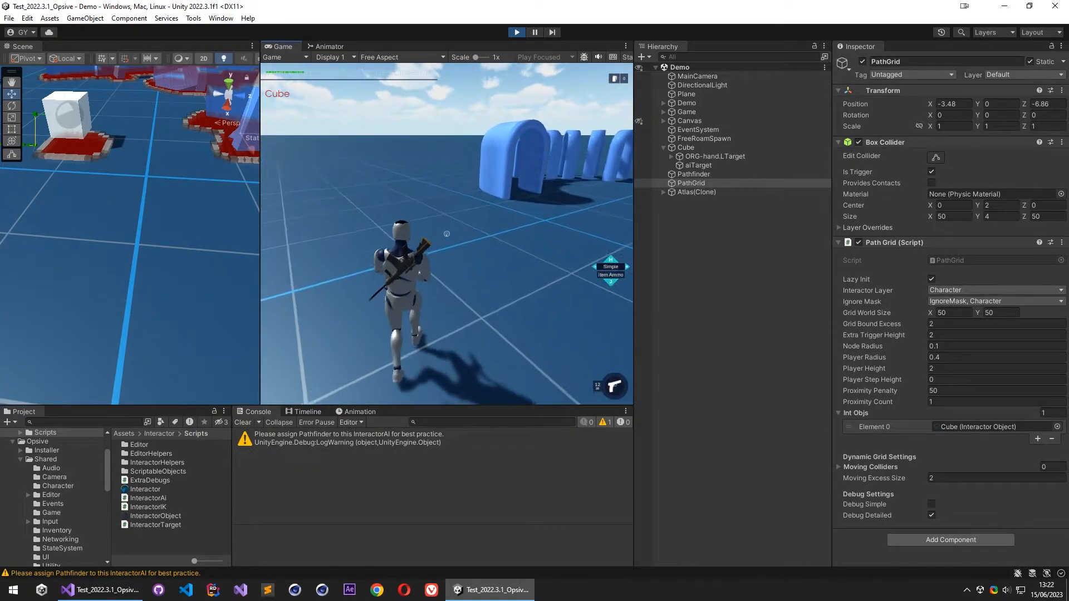
{"action": "key", "text": "w"}
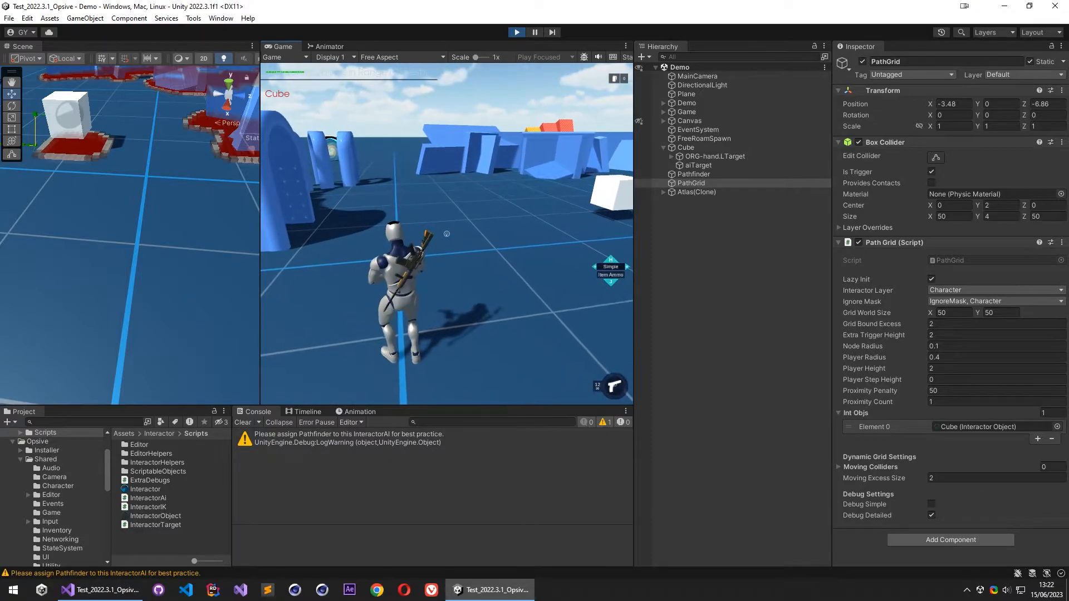
- Pause the game and check the Rotate Player Directly option in Atlas(Clone)'s Interactor Ai component
{"action": "key", "text": "Escape"}
{"action": "right_click_drag", "start_coordinate": [138, 176], "coordinate": [997, 153]}
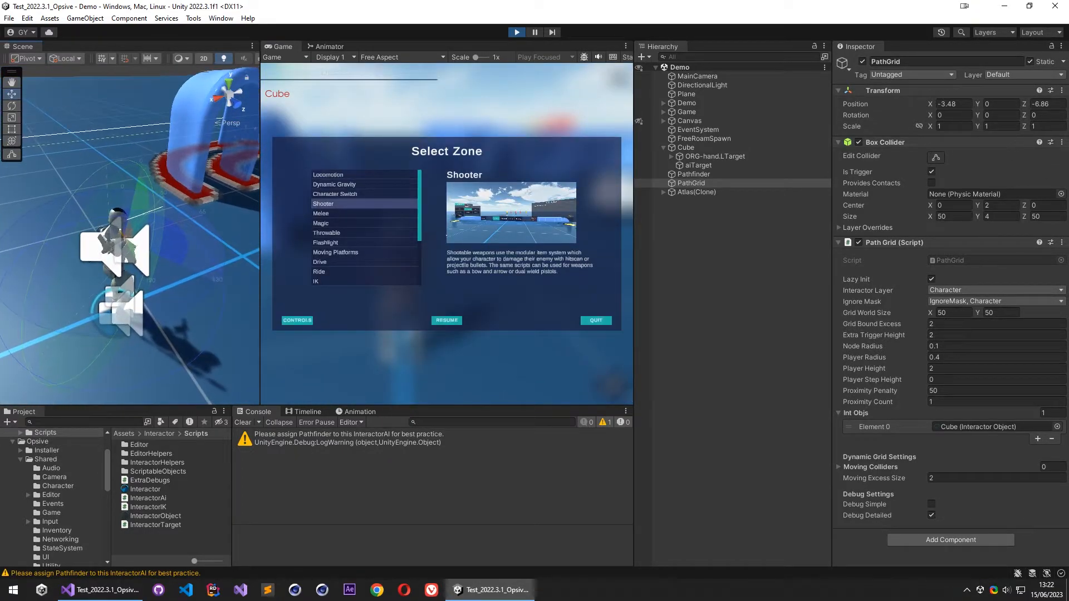
{"action": "left_click", "coordinate": [703, 191]}
{"action": "scroll", "coordinate": [887, 336], "scroll_direction": "down", "scroll_amount": 10}
{"action": "left_click", "coordinate": [878, 295]}
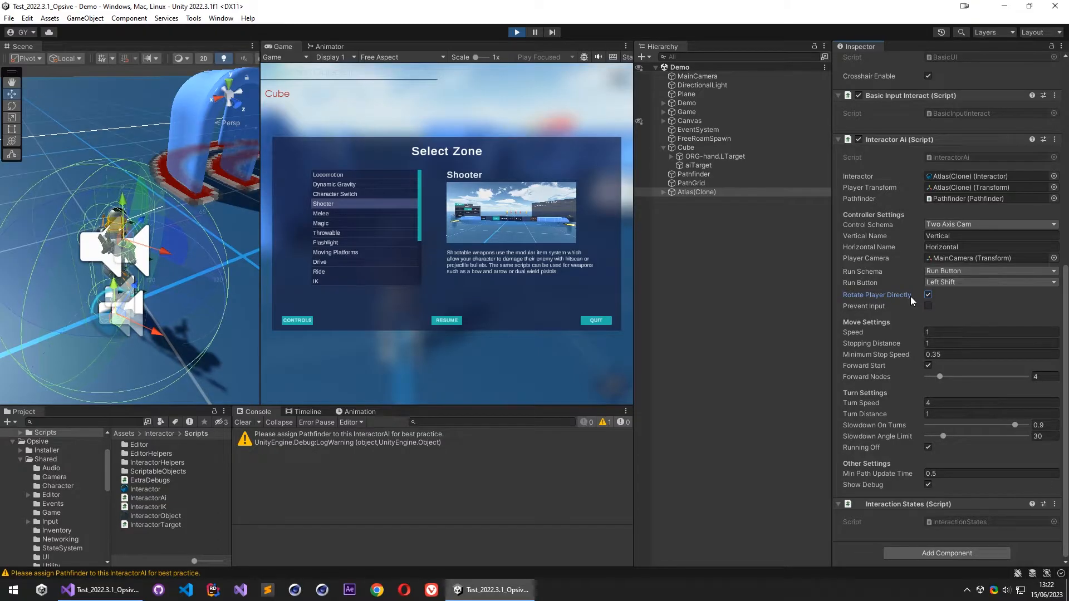
- Try to rotate Atlas(Clone) with the Rotate tool in the Scene view and check its Transform rotation
{"action": "key", "text": "e"}
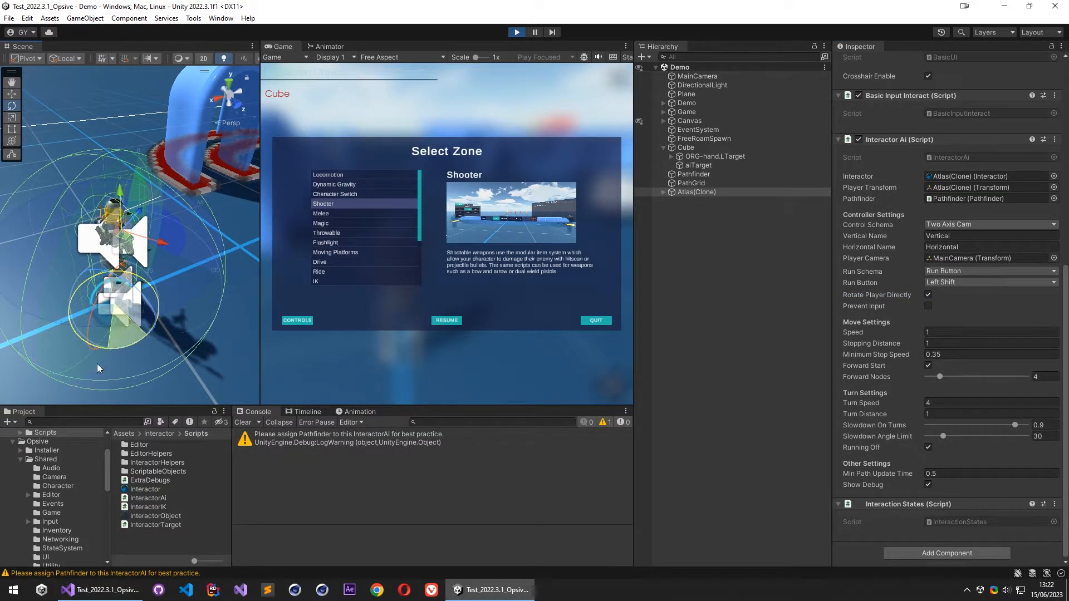
{"action": "mouse_move", "coordinate": [185, 319]}
{"action": "left_mouse_down"}
{"action": "mouse_move", "coordinate": [128, 345]}
{"action": "mouse_move", "coordinate": [200, 282]}
{"action": "left_mouse_up"}
{"action": "left_click", "coordinate": [709, 193]}
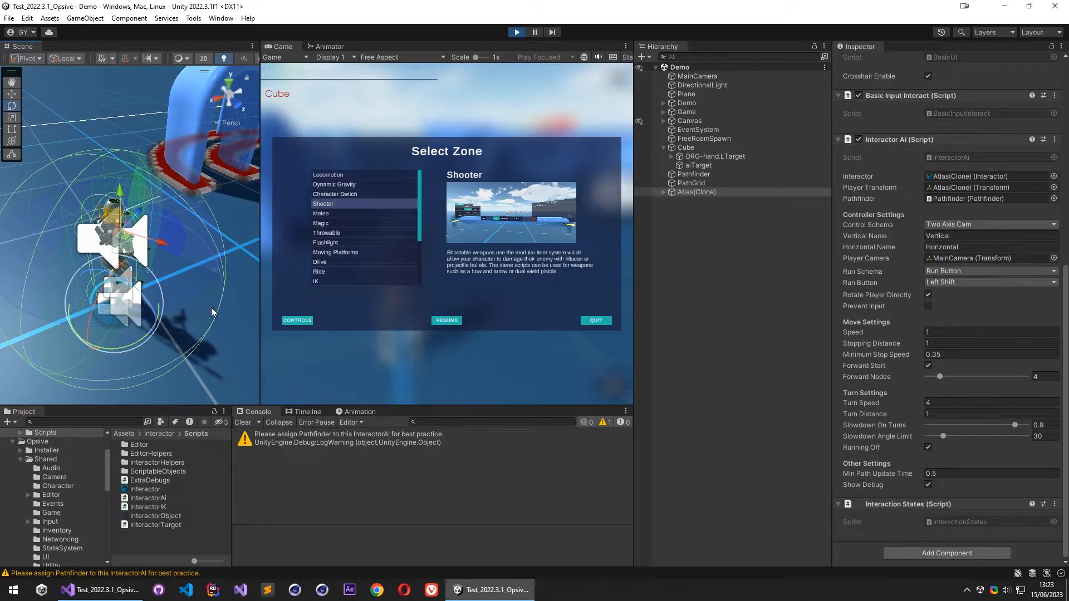
{"action": "scroll", "coordinate": [897, 291], "scroll_direction": "up", "scroll_amount": 10}
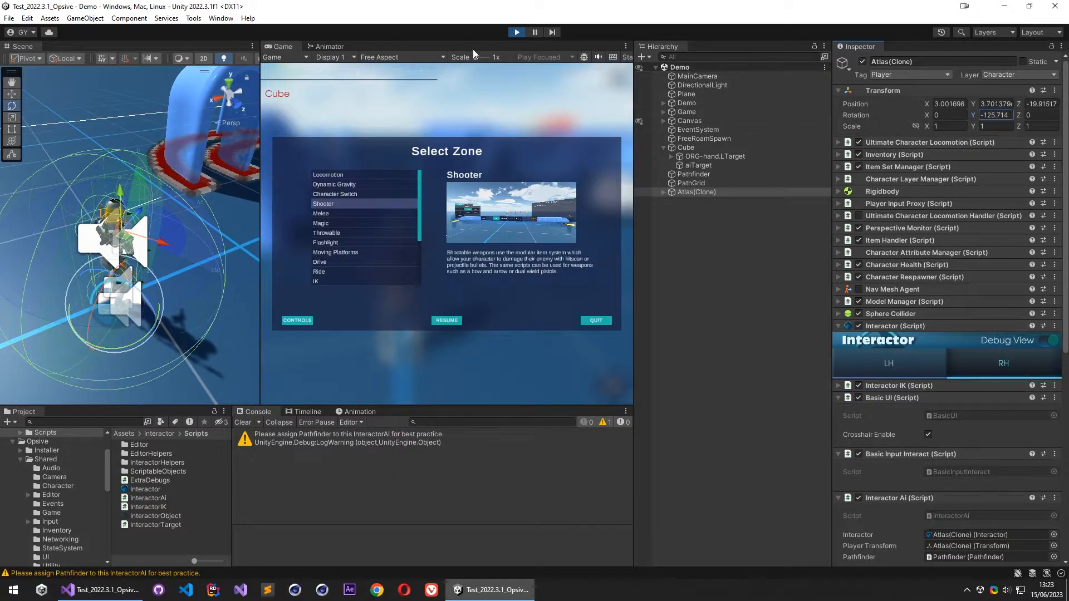
- Exit play mode and open the InteractorAi script from the character prefab in Opsive's Prefabs/Characters folder
{"action": "left_click", "coordinate": [516, 32]}
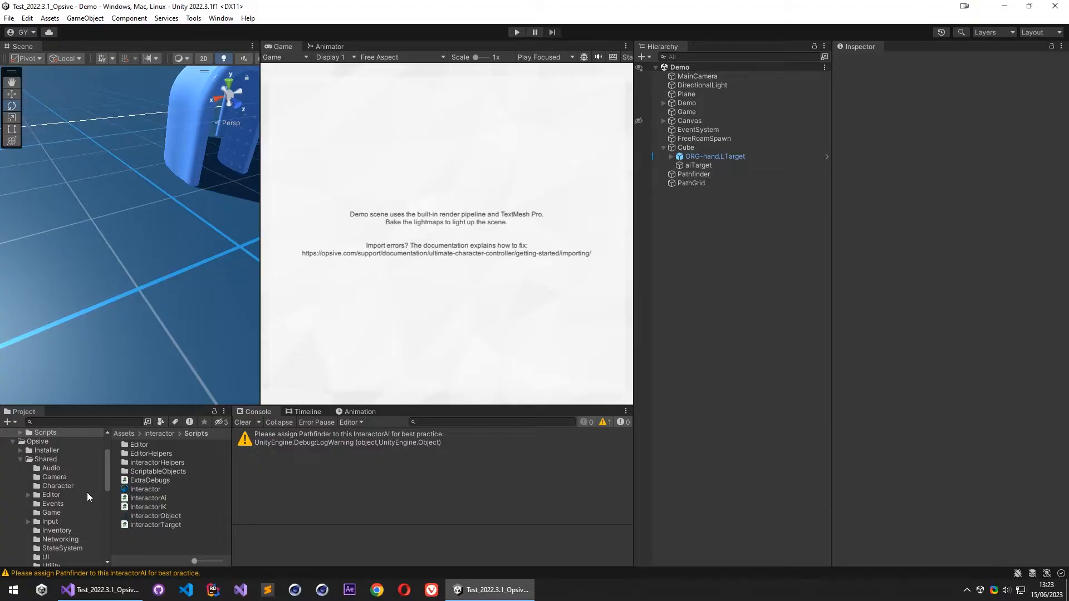
{"action": "scroll", "coordinate": [87, 493], "scroll_direction": "down", "scroll_amount": 5}
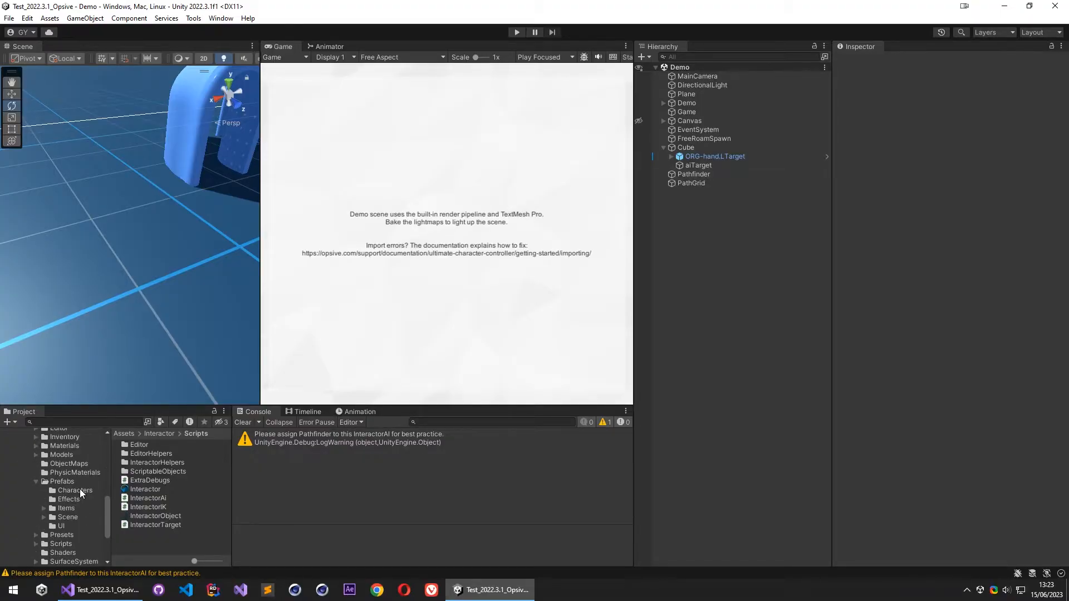
{"action": "left_click", "coordinate": [79, 489]}
{"action": "left_click", "coordinate": [138, 445]}
{"action": "scroll", "coordinate": [927, 386], "scroll_direction": "down", "scroll_amount": 10}
{"action": "double_click", "coordinate": [954, 159]}
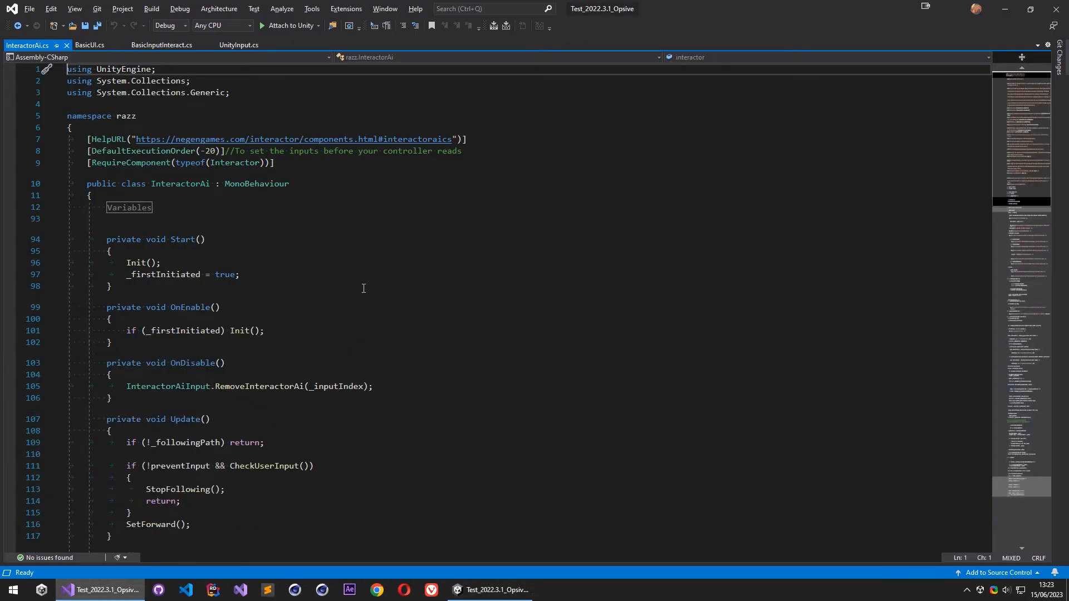
- Expand the Public Access Functions To Get Rotation and Forward region and examine GetRotation and its returned _finalRotation field
{"action": "scroll", "coordinate": [170, 216], "scroll_direction": "down", "scroll_amount": 20}
{"action": "scroll", "coordinate": [362, 285], "scroll_direction": "up", "scroll_amount": 14}
{"action": "scroll", "coordinate": [90, 308], "scroll_direction": "down", "scroll_amount": 1}
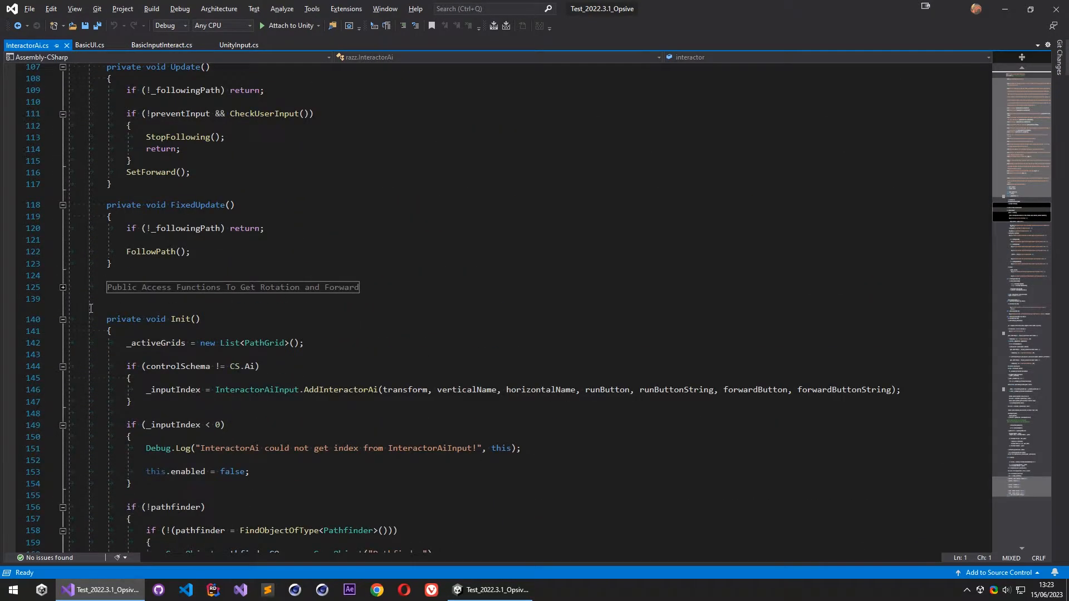
{"action": "left_click", "coordinate": [63, 288]}
{"action": "scroll", "coordinate": [262, 331], "scroll_direction": "down", "scroll_amount": 3}
{"action": "left_click", "coordinate": [250, 314]}
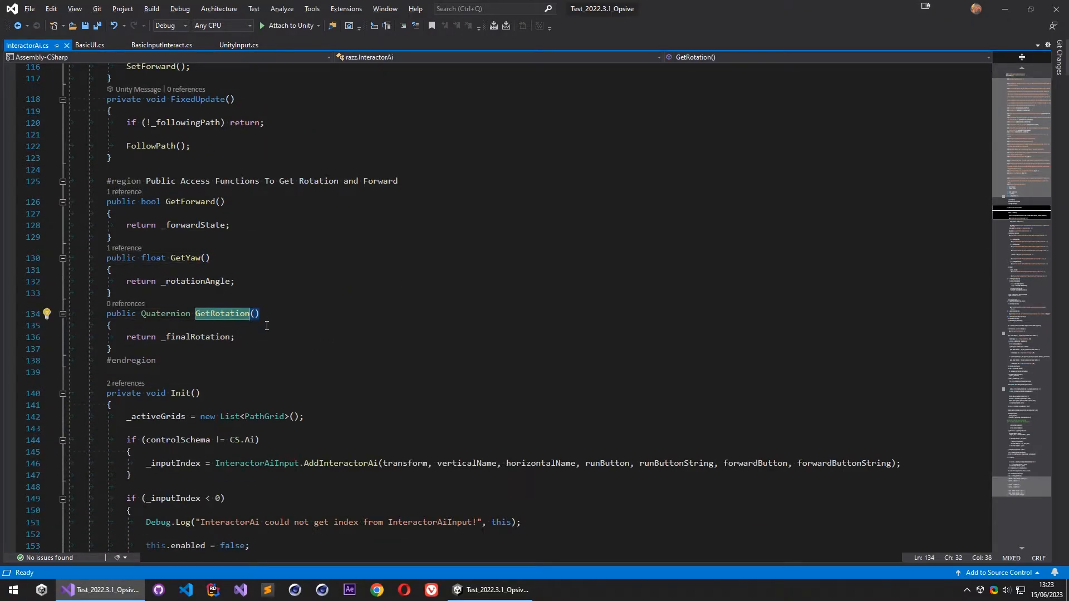
{"action": "left_click", "coordinate": [263, 334]}
{"action": "double_click", "coordinate": [205, 338]}
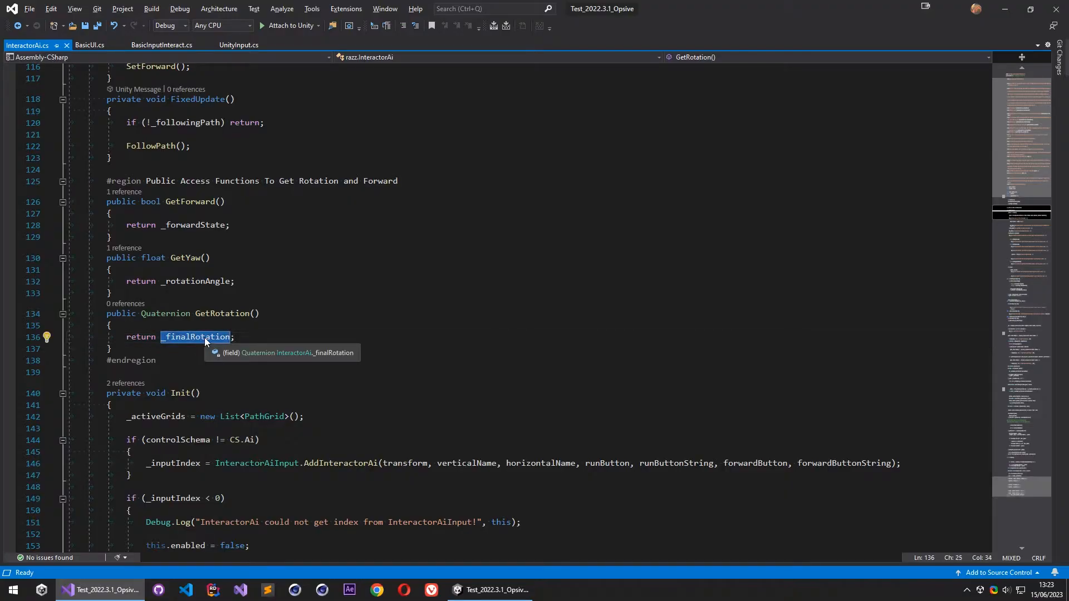
{"action": "left_click", "coordinate": [284, 316]}
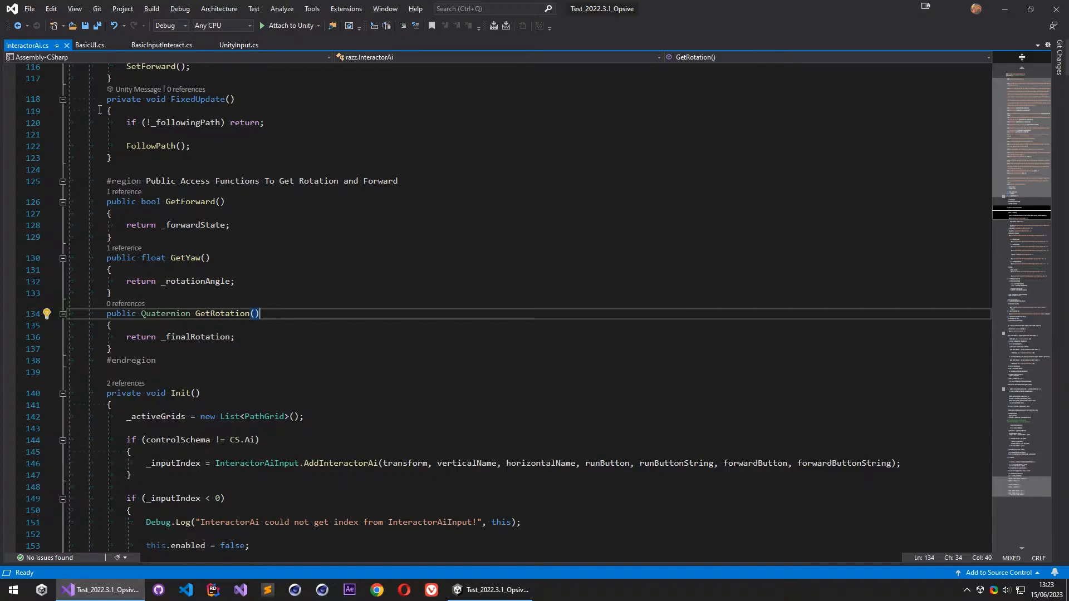
- Review the top of the InteractorAi class and expand its Variables region
{"action": "scroll", "coordinate": [273, 220], "scroll_direction": "up", "scroll_amount": 12}
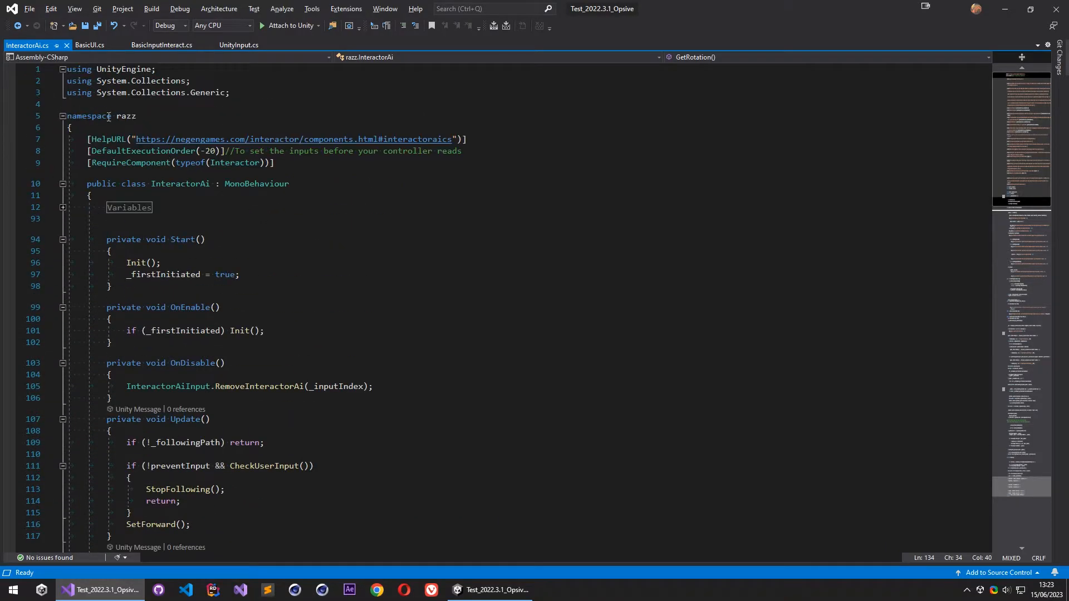
{"action": "scroll", "coordinate": [177, 122], "scroll_direction": "down", "scroll_amount": 11}
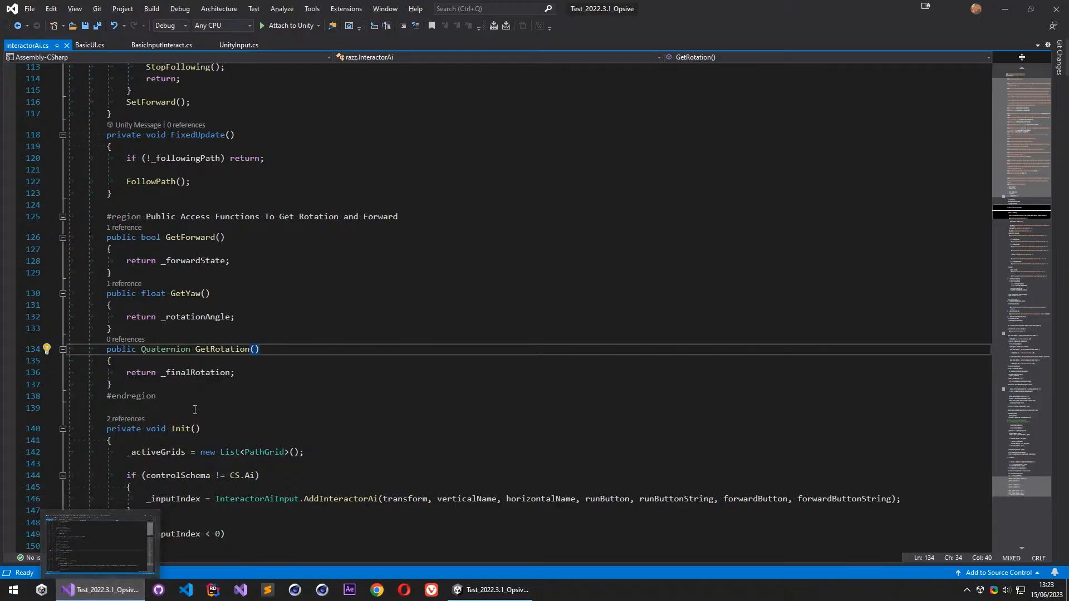
{"action": "scroll", "coordinate": [279, 269], "scroll_direction": "up", "scroll_amount": 12}
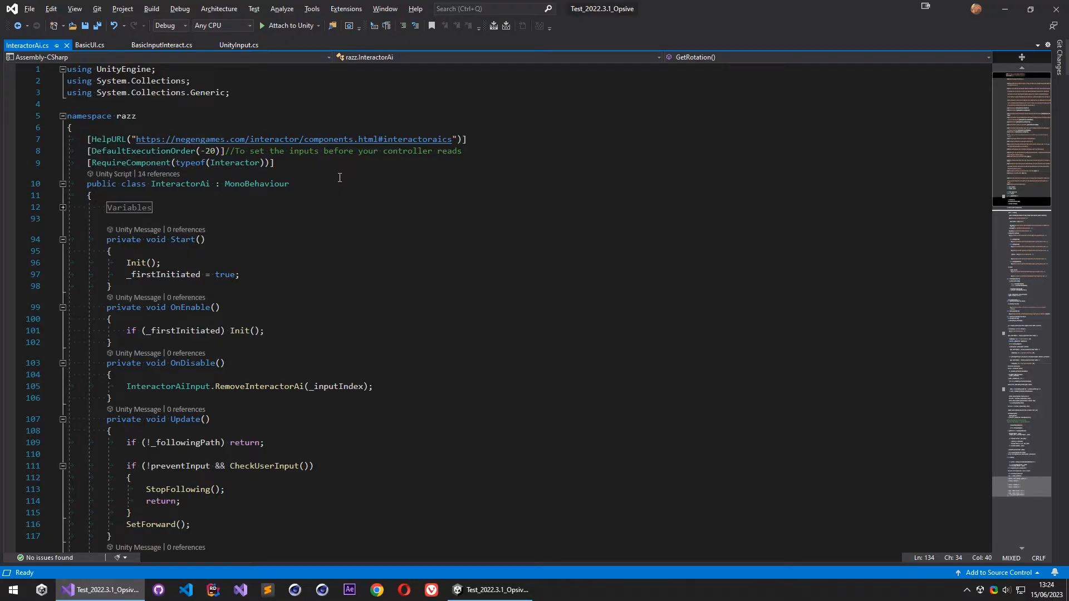
{"action": "left_click", "coordinate": [63, 208]}
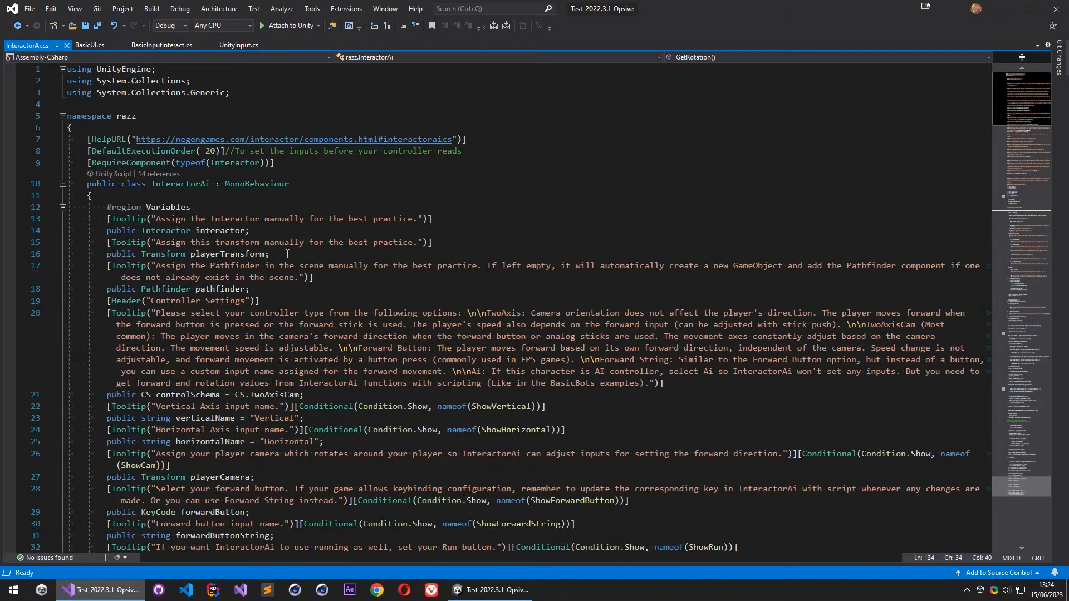
- Below the pathfinder field, declare a public Opsive.UltimateCharacterController.Character.UltimateCharacterLocomotion field named ultimateCharLoco and save the script
{"action": "left_click", "coordinate": [270, 293]}
{"action": "key", "text": "Return"}
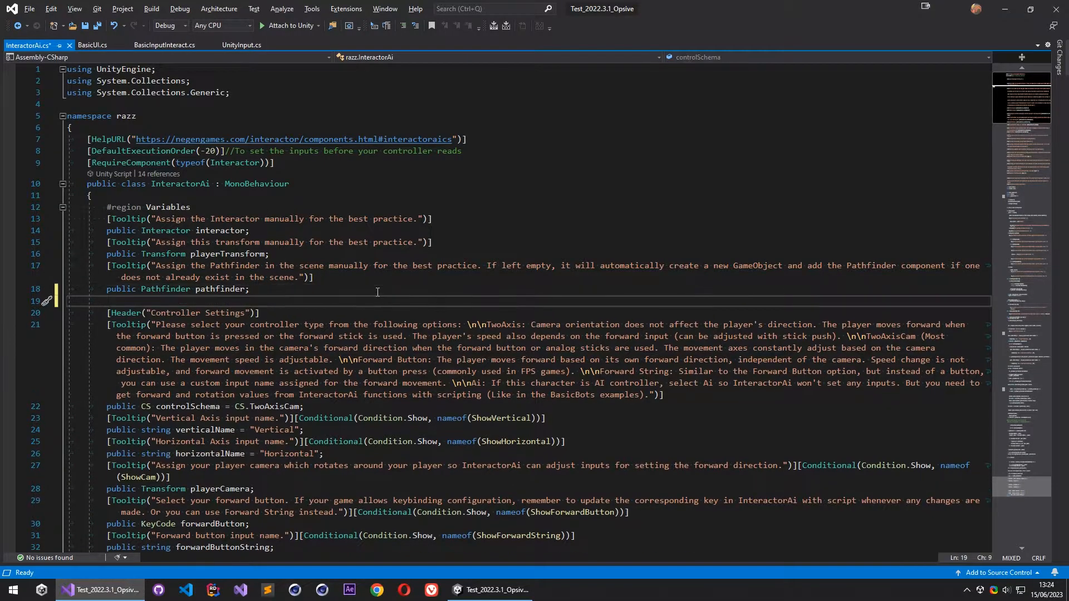
{"action": "type", "text": "public "}
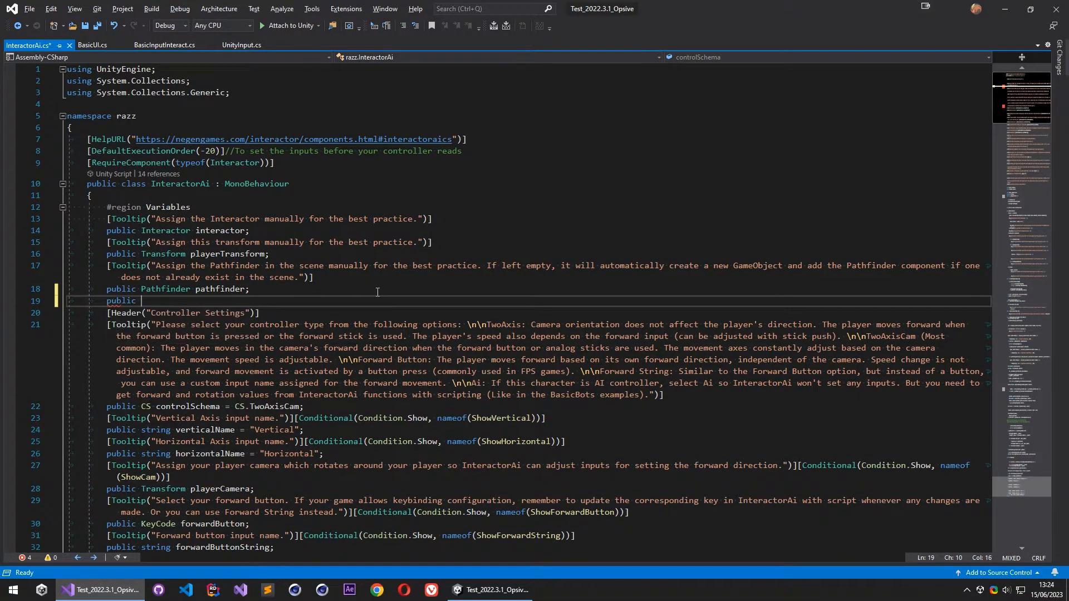
{"action": "type", "text": "Opsive"}
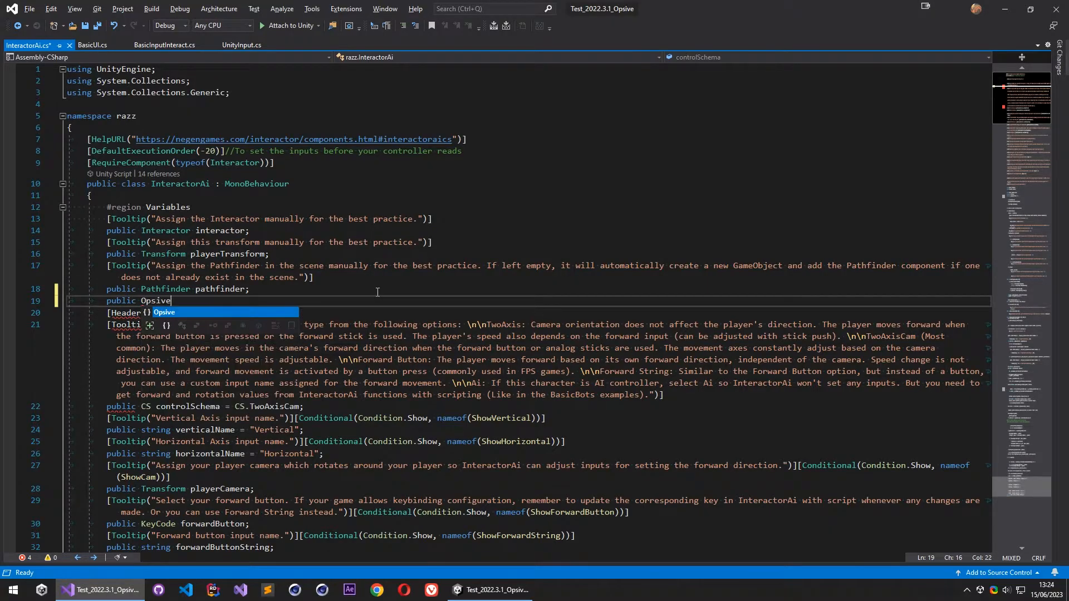
{"action": "type", "text": ".UltimateCharacterController."}
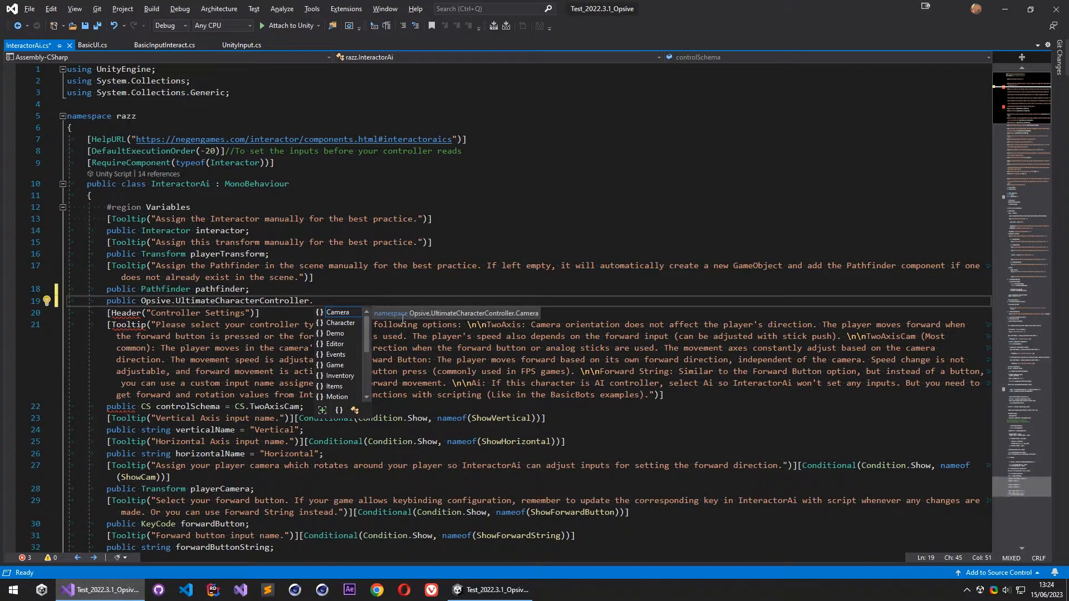
{"action": "double_click", "coordinate": [346, 324]}
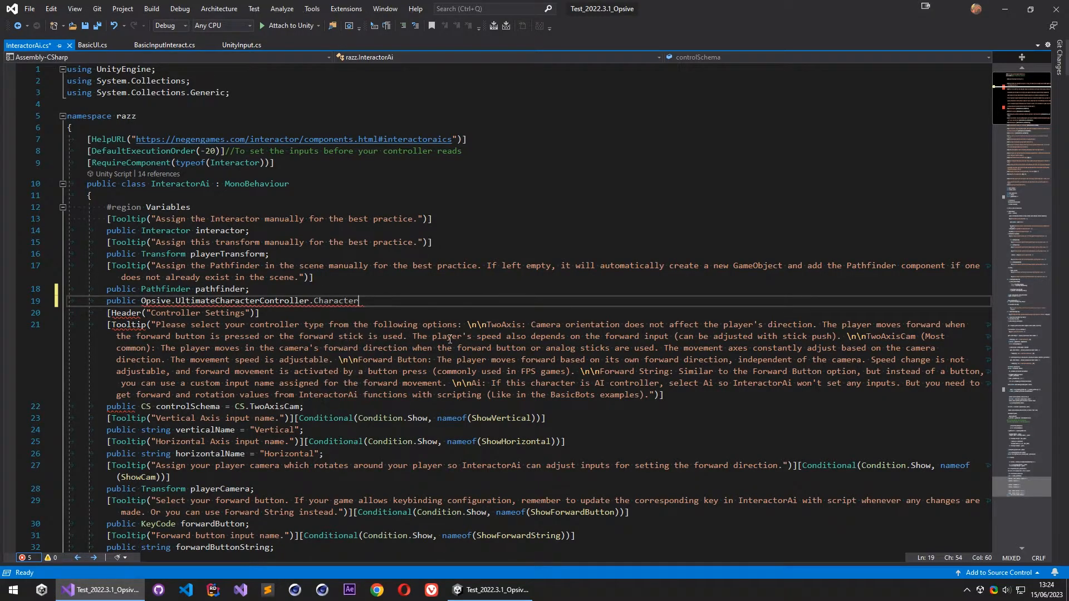
{"action": "type", "text": ".th"}
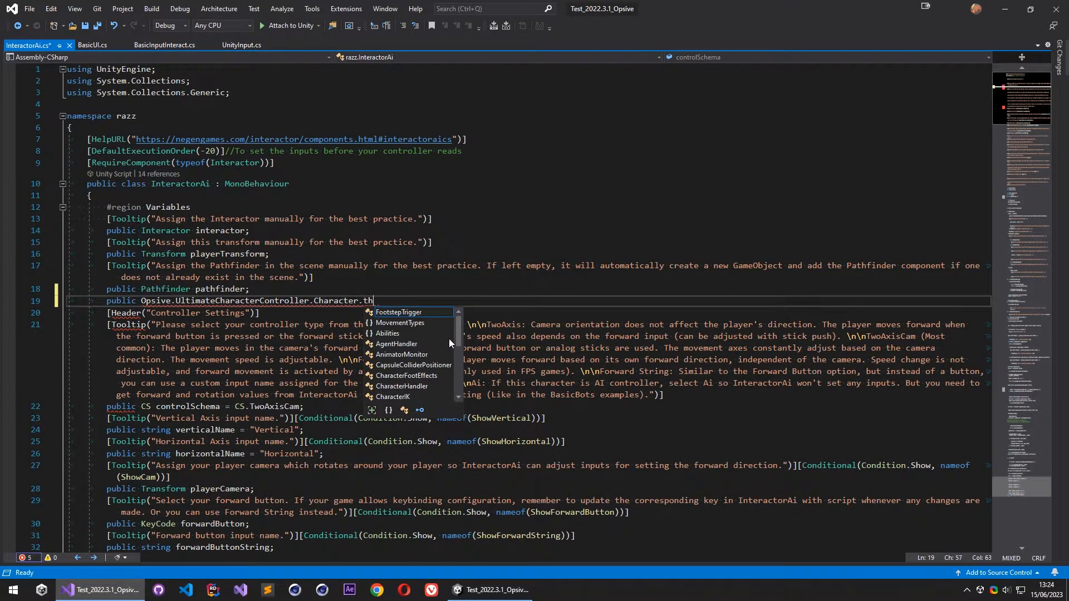
{"action": "key", "text": "BackSpace"}
{"action": "key", "text": "BackSpace"}
{"action": "type", "text": "ult"}
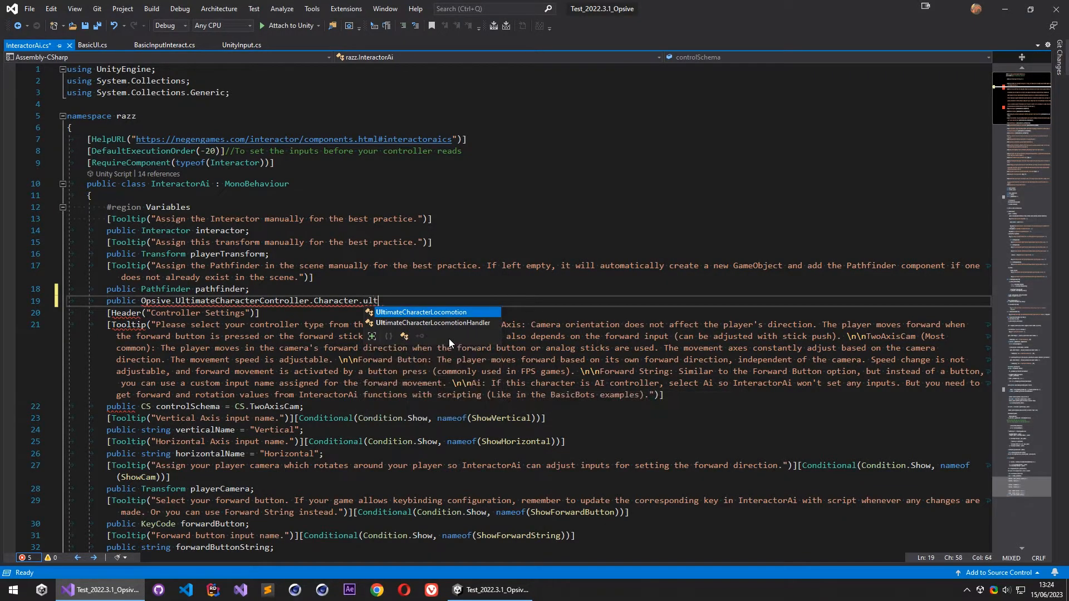
{"action": "key", "text": "Tab"}
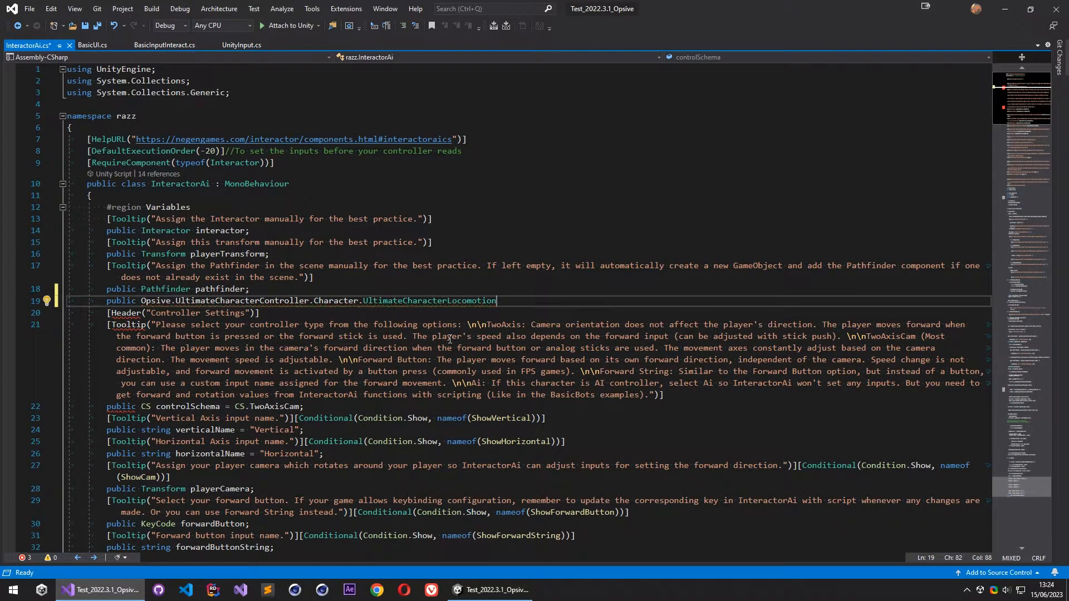
{"action": "type", "text": "ulti"}
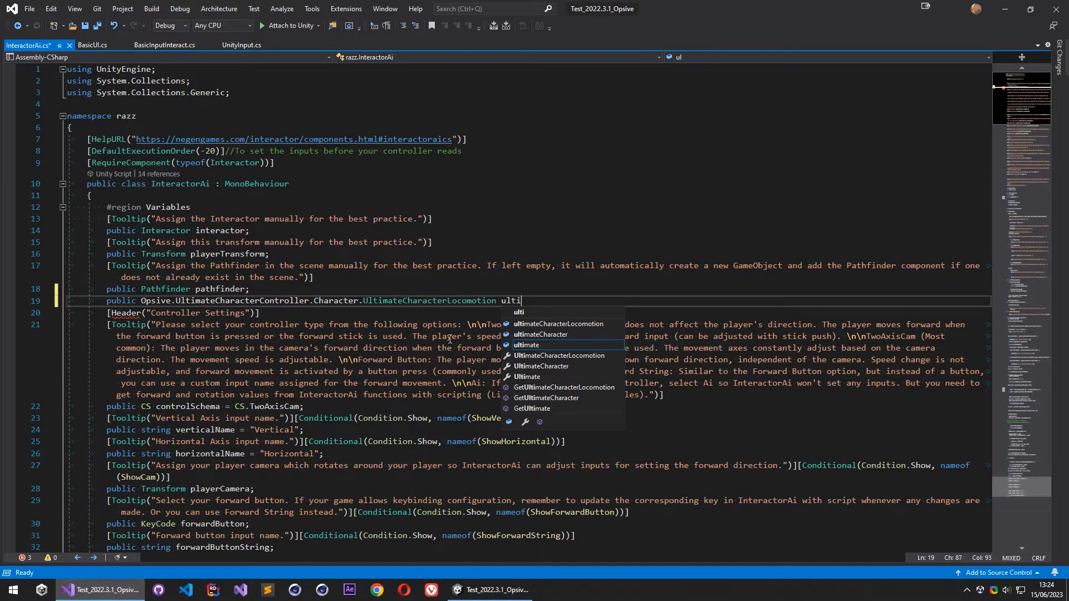
{"action": "type", "text": "mateChar"}
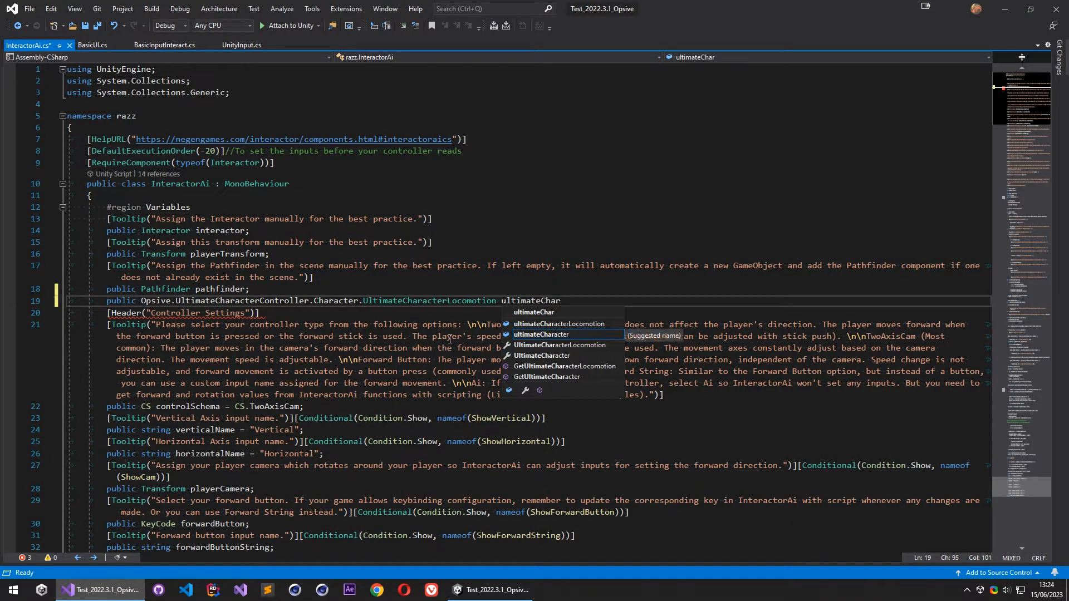
{"action": "type", "text": "Loco;"}
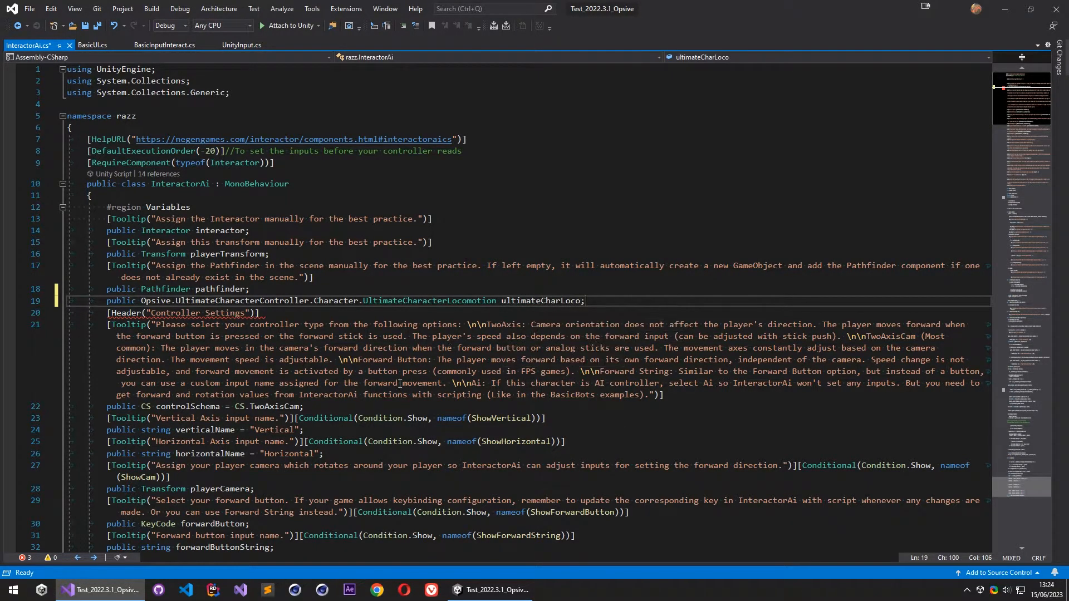
{"action": "key", "text": "Left"}
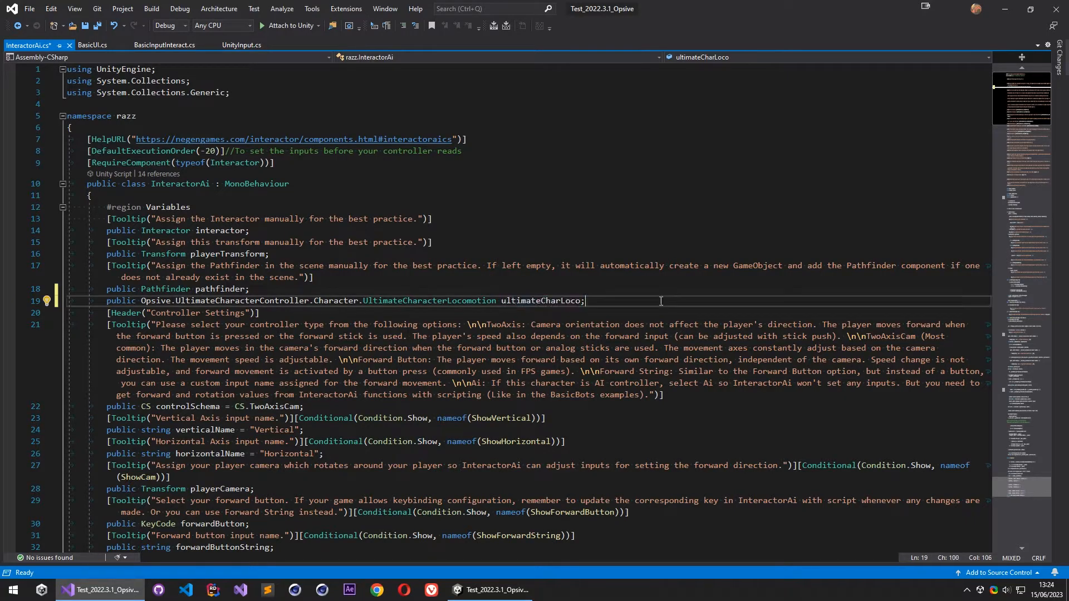
- Switch to Unity and assign the Atlas prefab's Ultimate Character Locomotion component to Ultimate Char Loco on its Interactor Ai component
{"action": "left_click", "coordinate": [497, 589]}
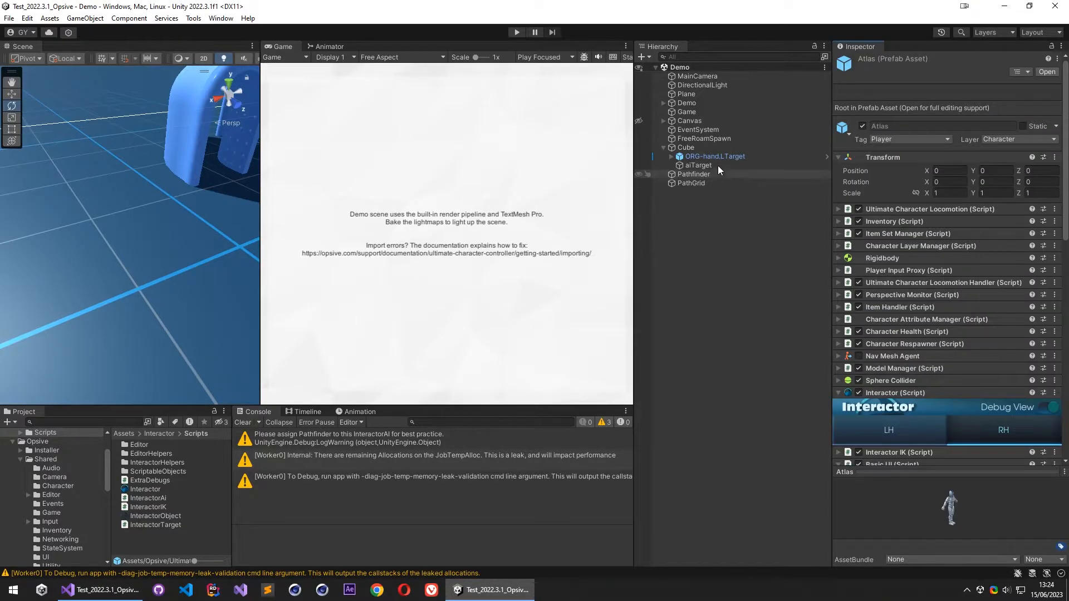
{"action": "scroll", "coordinate": [919, 399], "scroll_direction": "down", "scroll_amount": 10}
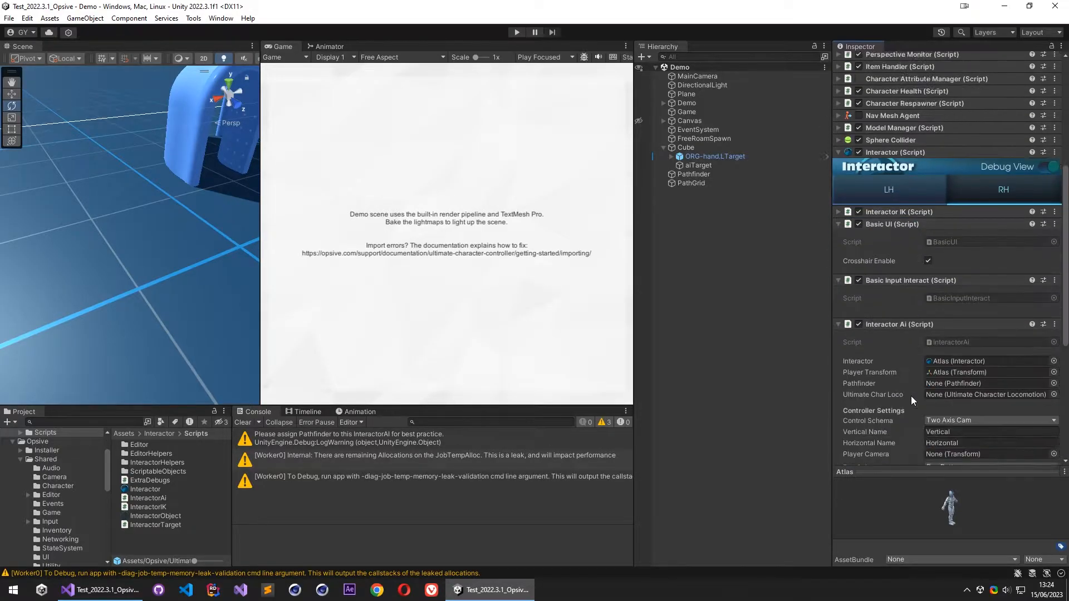
{"action": "left_click", "coordinate": [869, 334]}
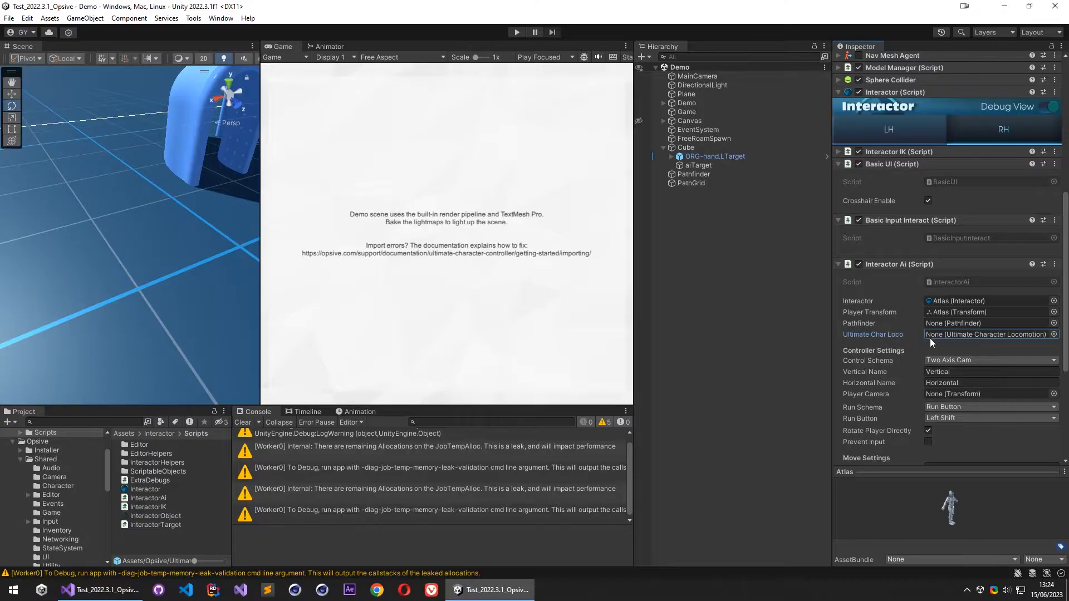
{"action": "scroll", "coordinate": [947, 329], "scroll_direction": "up", "scroll_amount": 10}
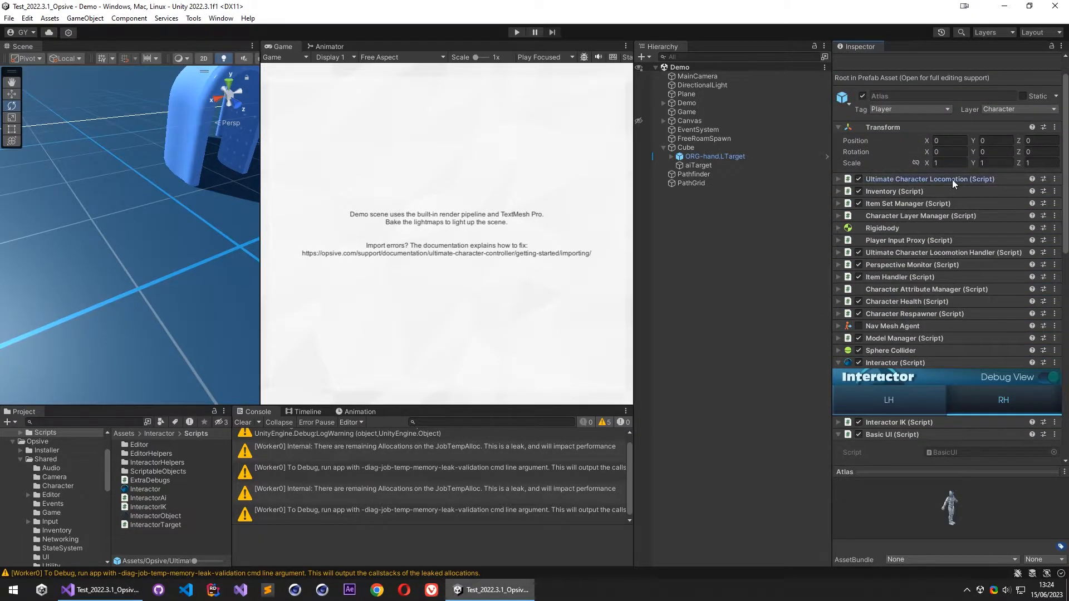
{"action": "left_click", "coordinate": [941, 179]}
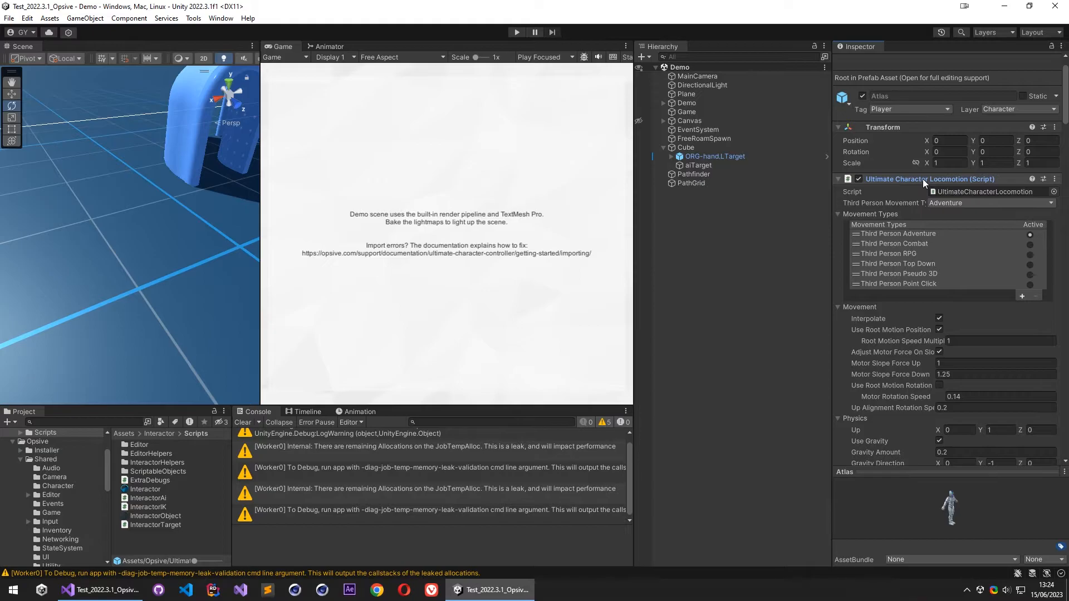
{"action": "left_click", "coordinate": [923, 179]}
{"action": "scroll", "coordinate": [920, 351], "scroll_direction": "down", "scroll_amount": 6}
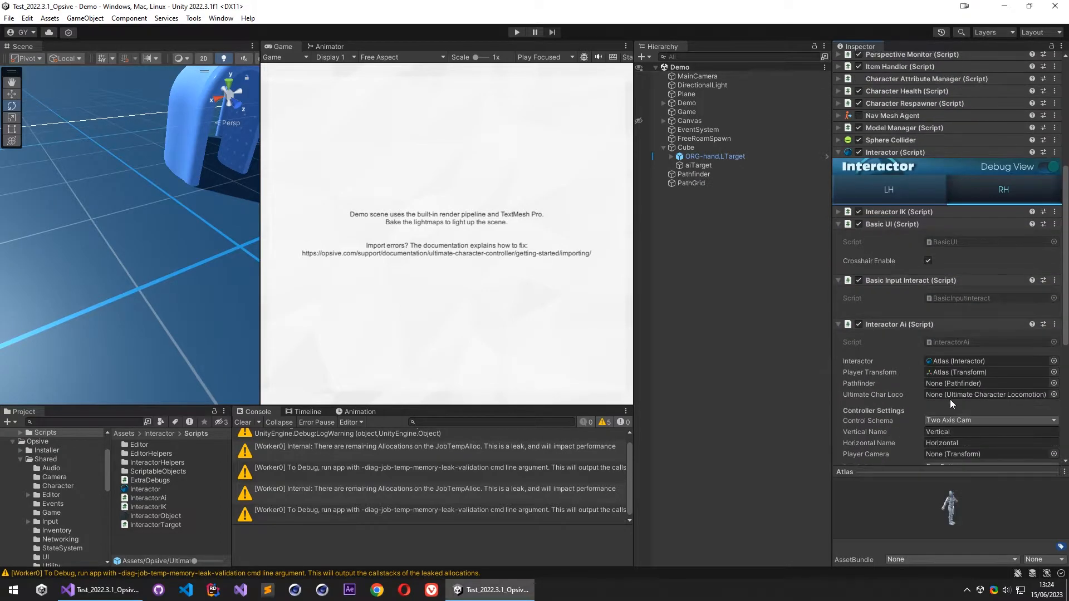
{"action": "scroll", "coordinate": [930, 399], "scroll_direction": "up", "scroll_amount": 4}
{"action": "left_click_drag", "start_coordinate": [924, 134], "coordinate": [968, 213]}
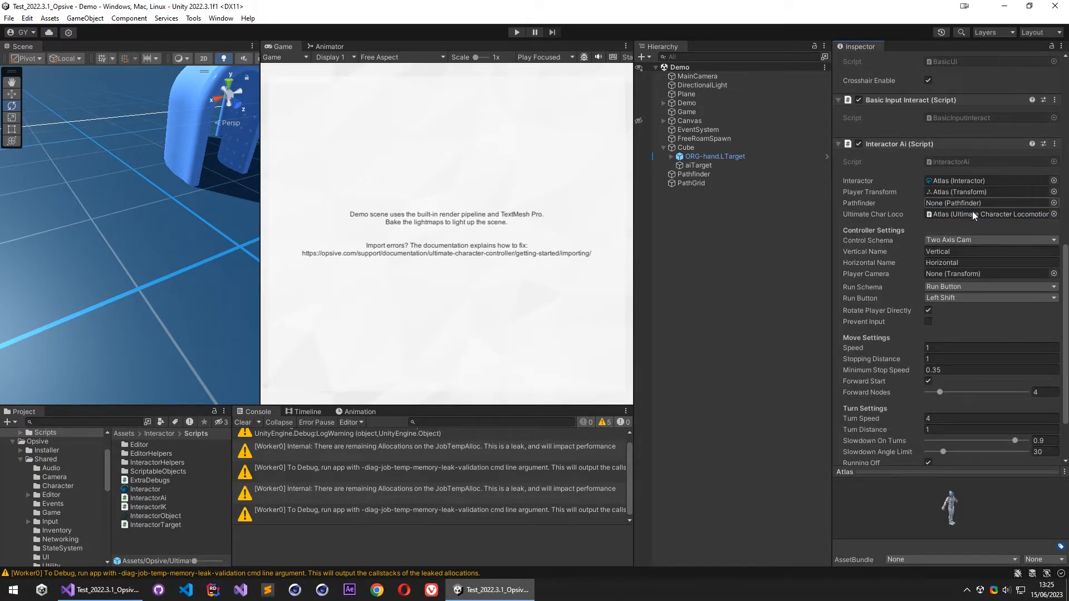
{"action": "left_click", "coordinate": [961, 214]}
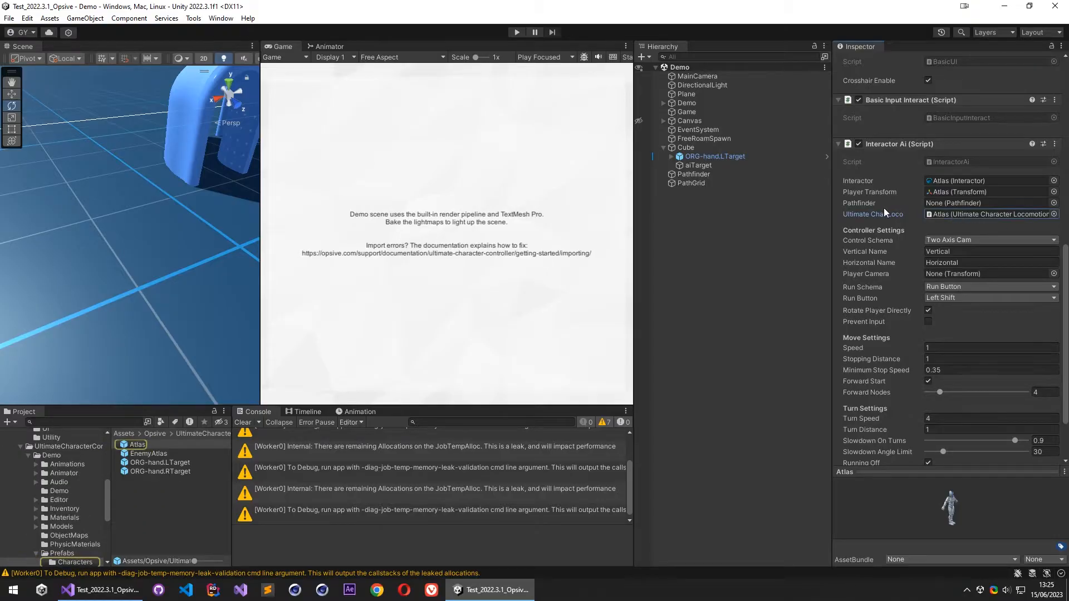
{"action": "scroll", "coordinate": [885, 206], "scroll_direction": "up", "scroll_amount": 10}
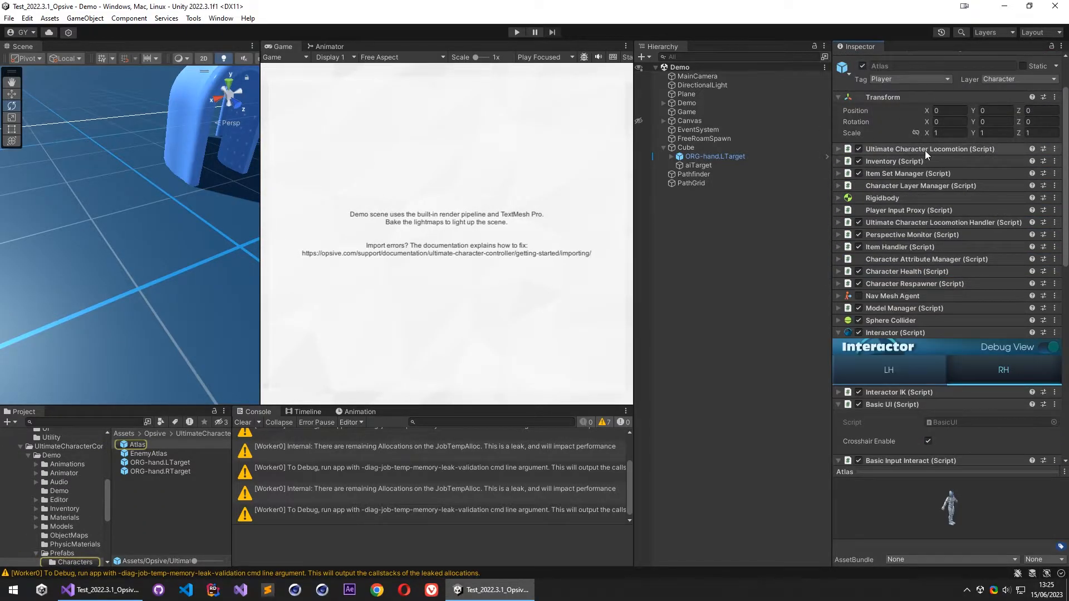
{"action": "scroll", "coordinate": [925, 150], "scroll_direction": "down", "scroll_amount": 10}
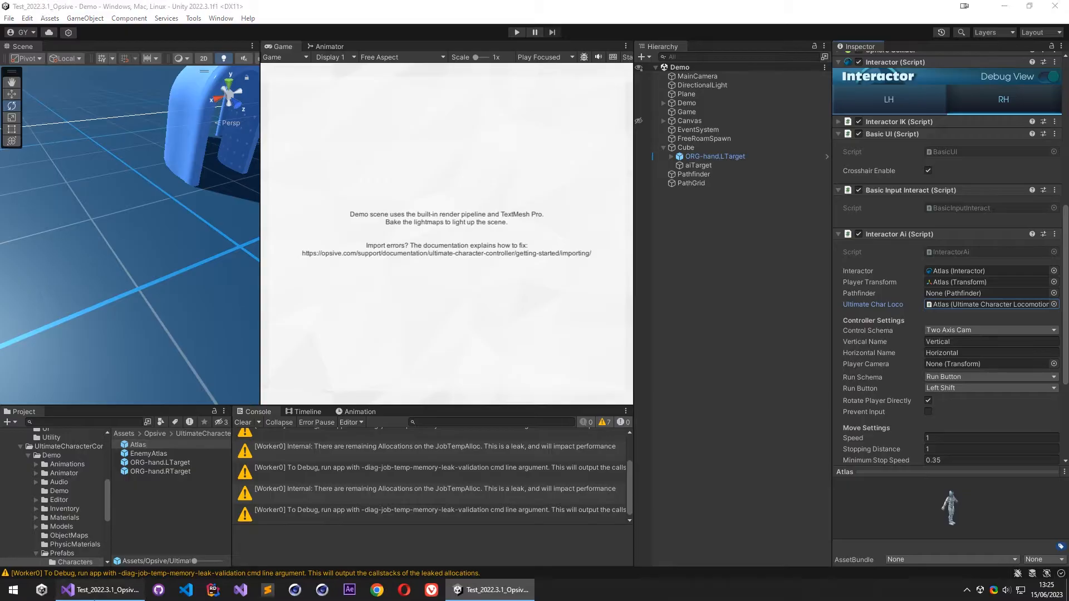
- Return to InteractorAi.cs in Visual Studio, collapse the Init method and examine the SetForward and FollowPath calls in Update and FixedUpdate
{"action": "key", "text": "alt+Tab"}
{"action": "left_click", "coordinate": [528, 302]}
{"action": "scroll", "coordinate": [454, 331], "scroll_direction": "down", "scroll_amount": 20}
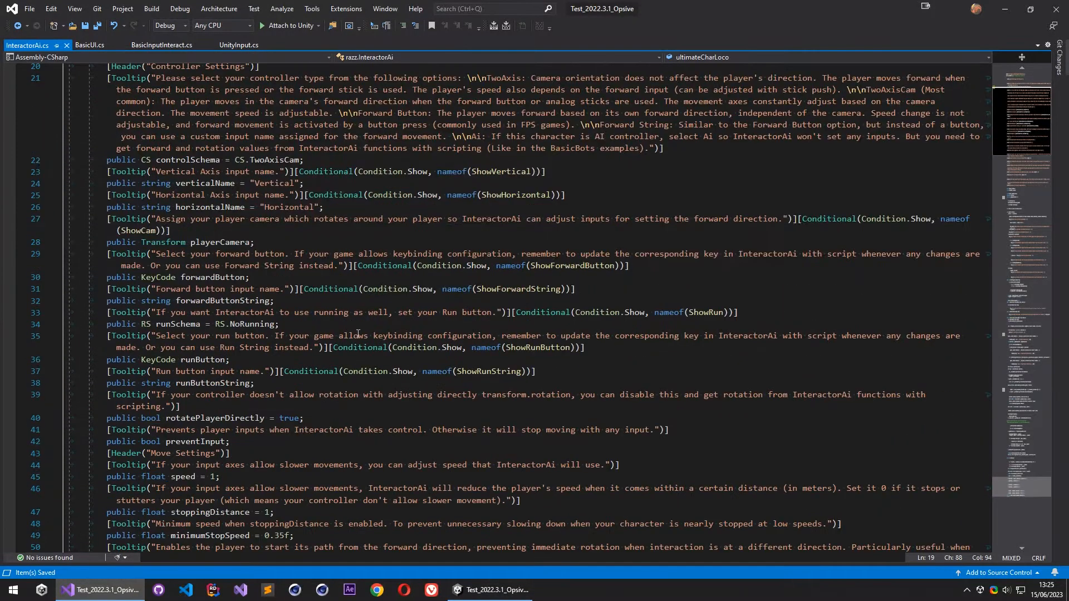
{"action": "scroll", "coordinate": [454, 331], "scroll_direction": "down", "scroll_amount": 20}
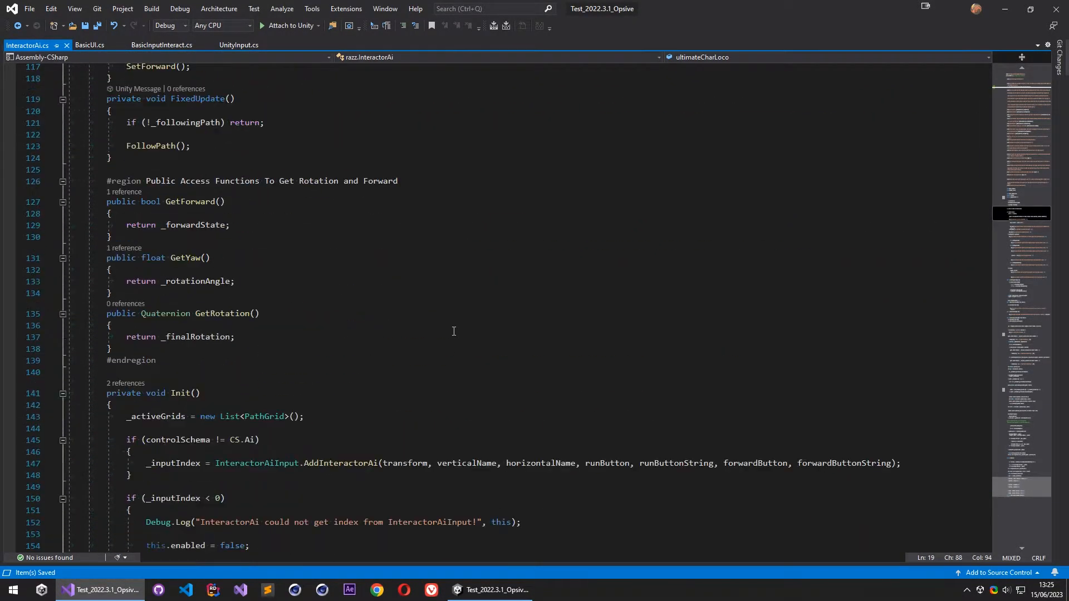
{"action": "scroll", "coordinate": [454, 331], "scroll_direction": "down", "scroll_amount": 20}
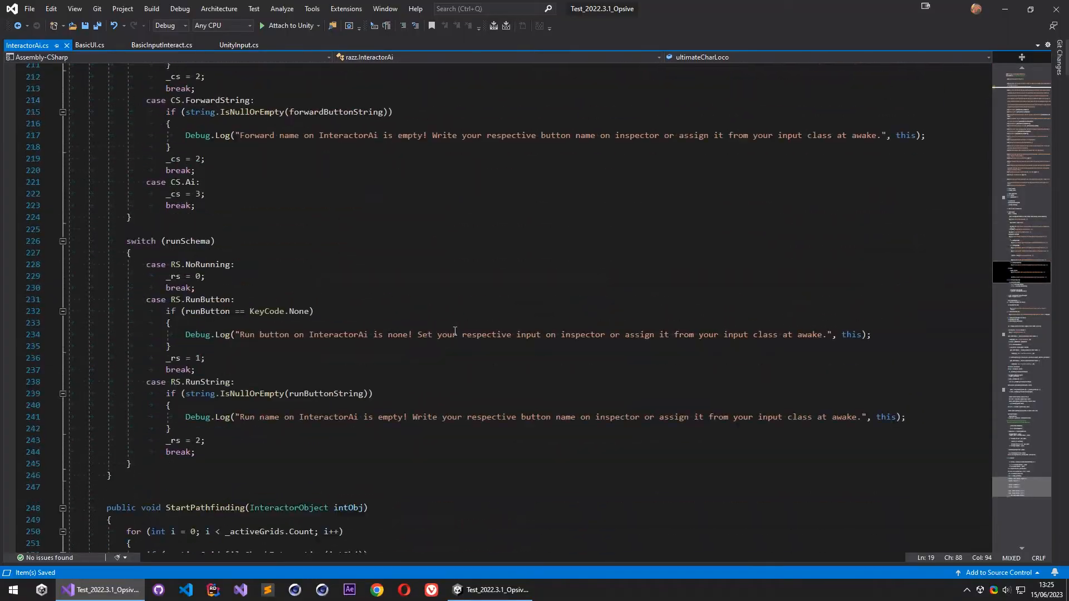
{"action": "scroll", "coordinate": [455, 331], "scroll_direction": "up", "scroll_amount": 20}
{"action": "scroll", "coordinate": [455, 331], "scroll_direction": "down", "scroll_amount": 18}
{"action": "scroll", "coordinate": [458, 333], "scroll_direction": "down", "scroll_amount": 3}
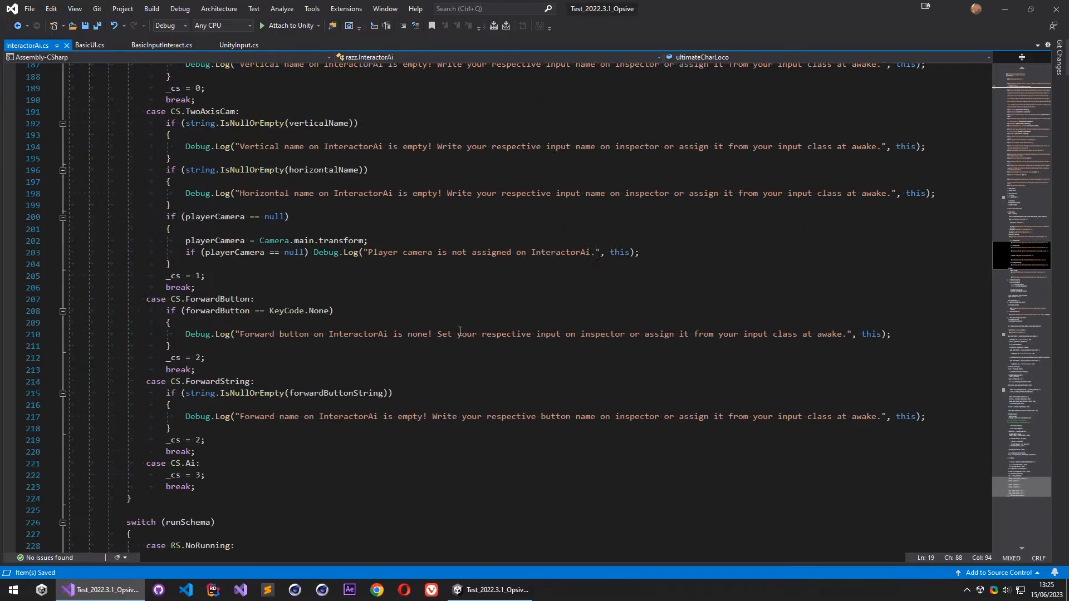
{"action": "scroll", "coordinate": [458, 333], "scroll_direction": "up", "scroll_amount": 19}
{"action": "left_click", "coordinate": [63, 217]}
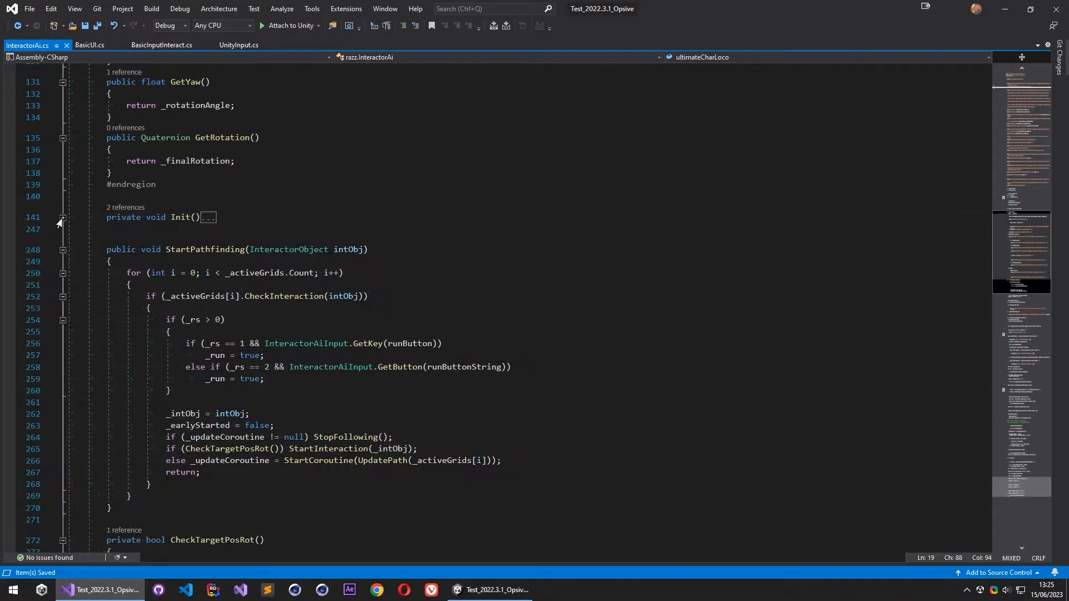
{"action": "scroll", "coordinate": [171, 294], "scroll_direction": "down", "scroll_amount": 10}
{"action": "scroll", "coordinate": [190, 305], "scroll_direction": "up", "scroll_amount": 20}
{"action": "left_click", "coordinate": [240, 306]}
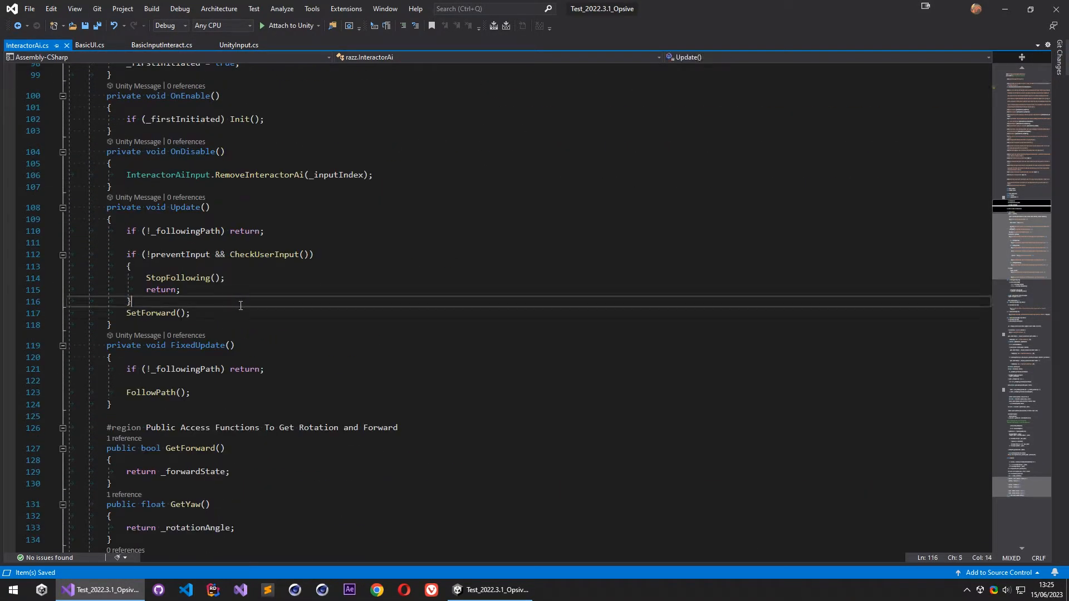
{"action": "left_click", "coordinate": [148, 313]}
{"action": "left_click", "coordinate": [159, 393]}
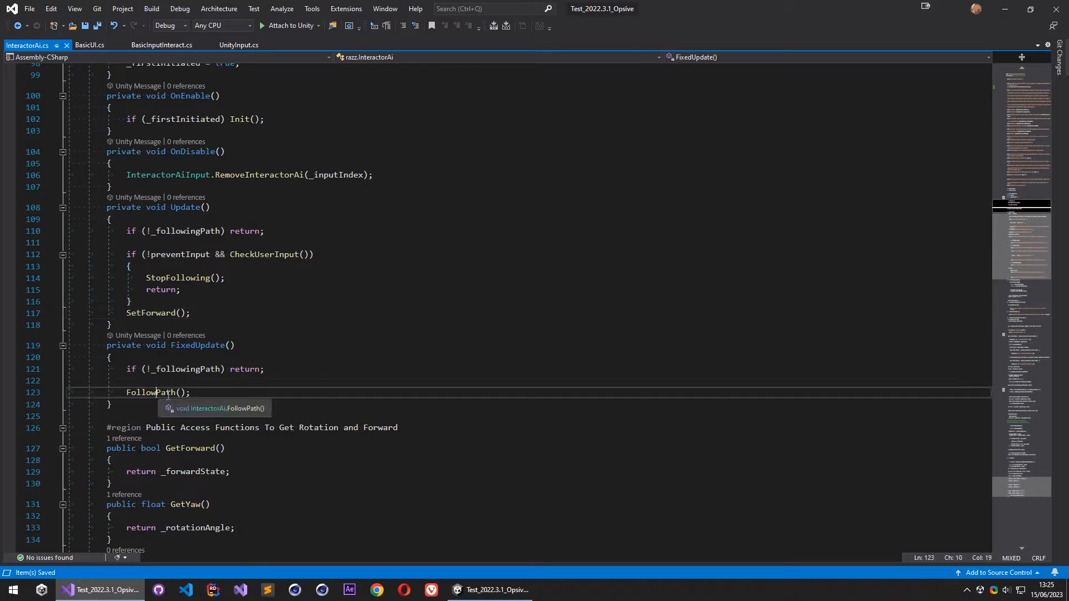
- Trace the FollowPath definition through to SetRotation and examine its rotatePlayerDirectly condition and _finalRotation assignment
{"action": "scroll", "coordinate": [216, 323], "scroll_direction": "down", "scroll_amount": 1}
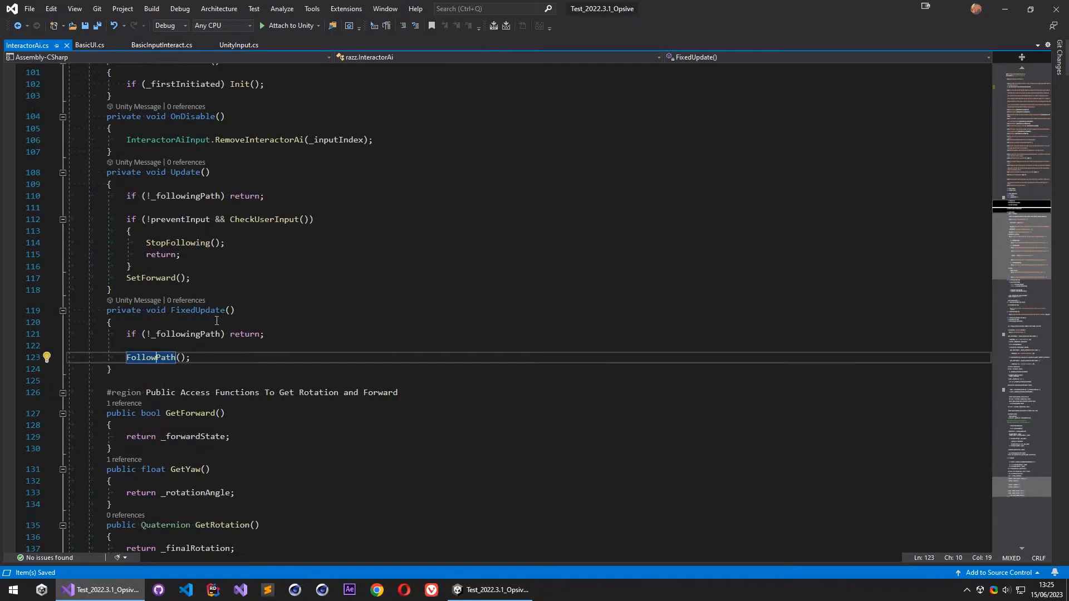
{"action": "left_click", "coordinate": [163, 359], "text": "ctrl"}
{"action": "scroll", "coordinate": [203, 341], "scroll_direction": "down", "scroll_amount": 20}
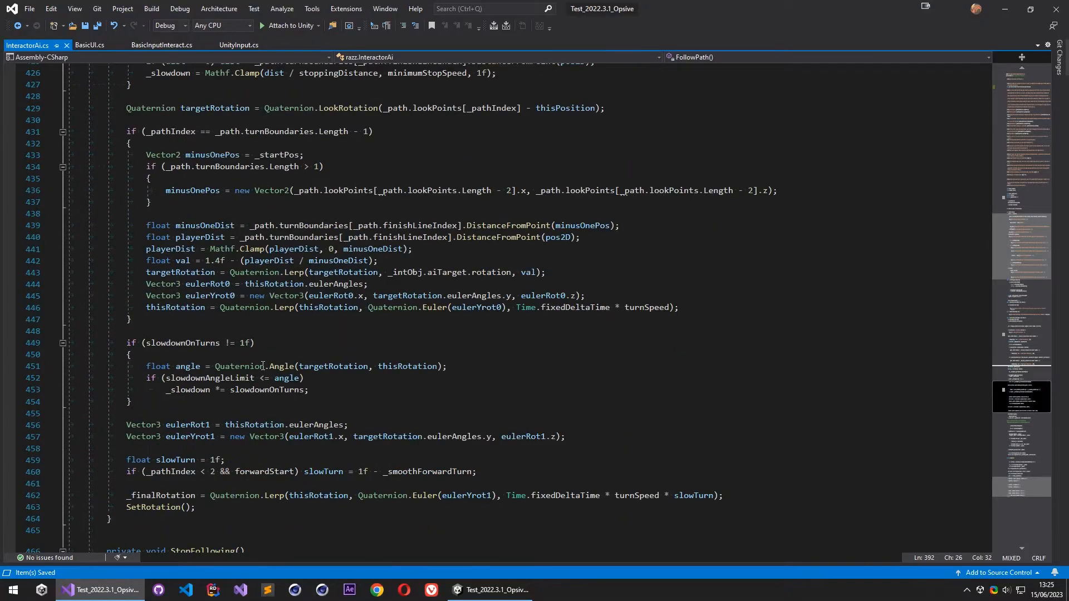
{"action": "left_click", "coordinate": [156, 296], "text": "ctrl"}
{"action": "scroll", "coordinate": [127, 279], "scroll_direction": "down", "scroll_amount": 2}
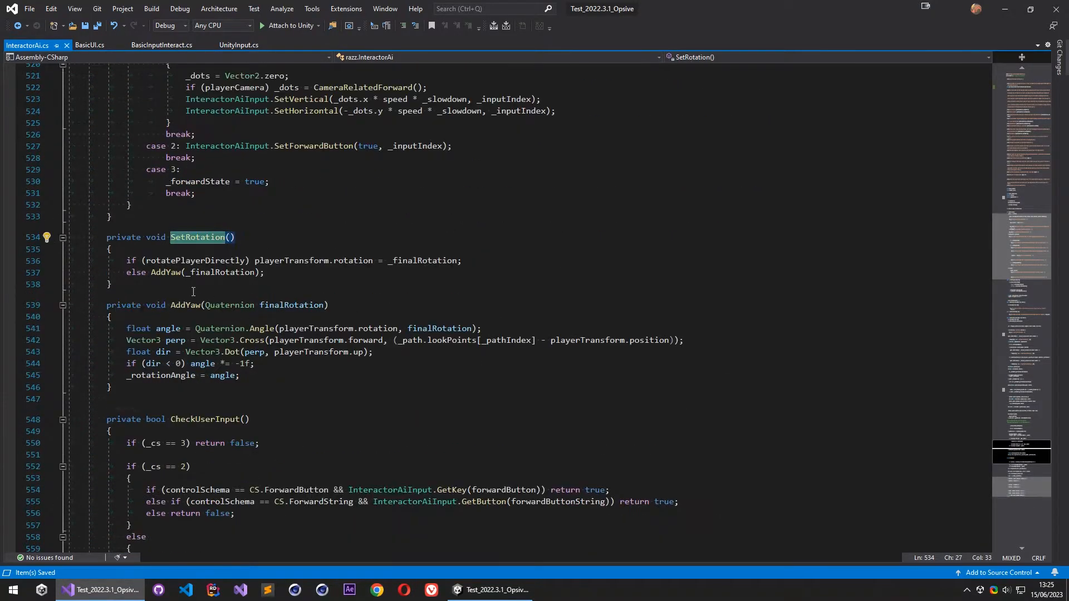
{"action": "left_click", "coordinate": [266, 273]}
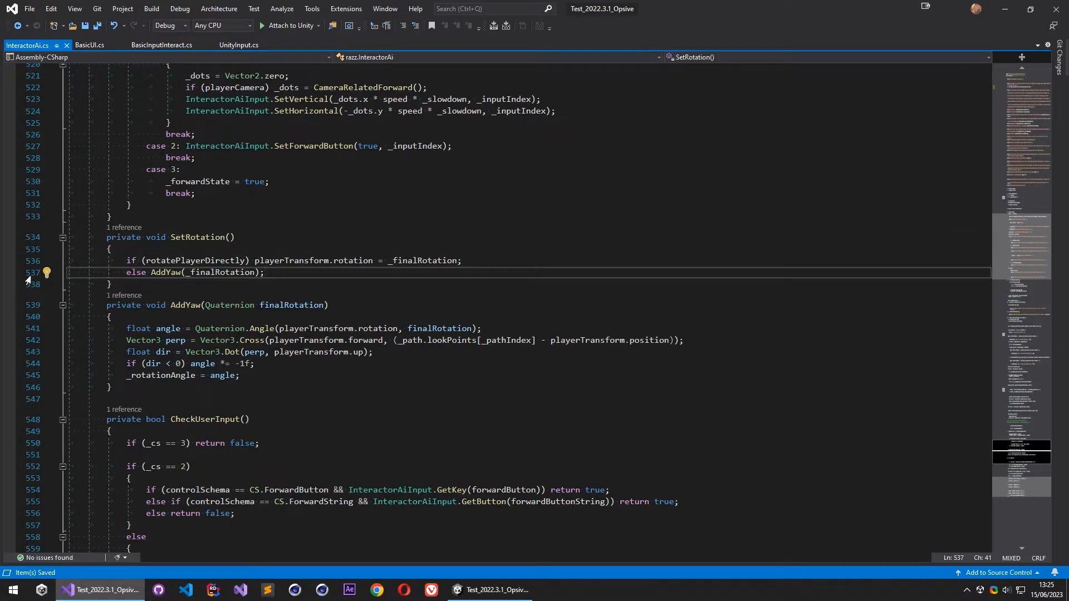
{"action": "mouse_move", "coordinate": [183, 262]}
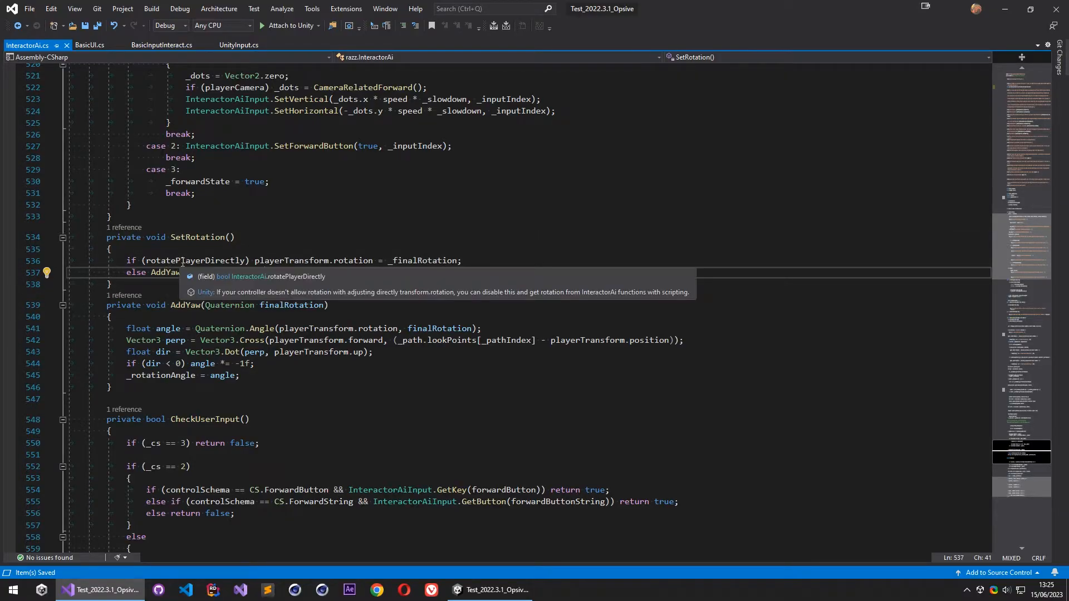
{"action": "left_click", "coordinate": [230, 261]}
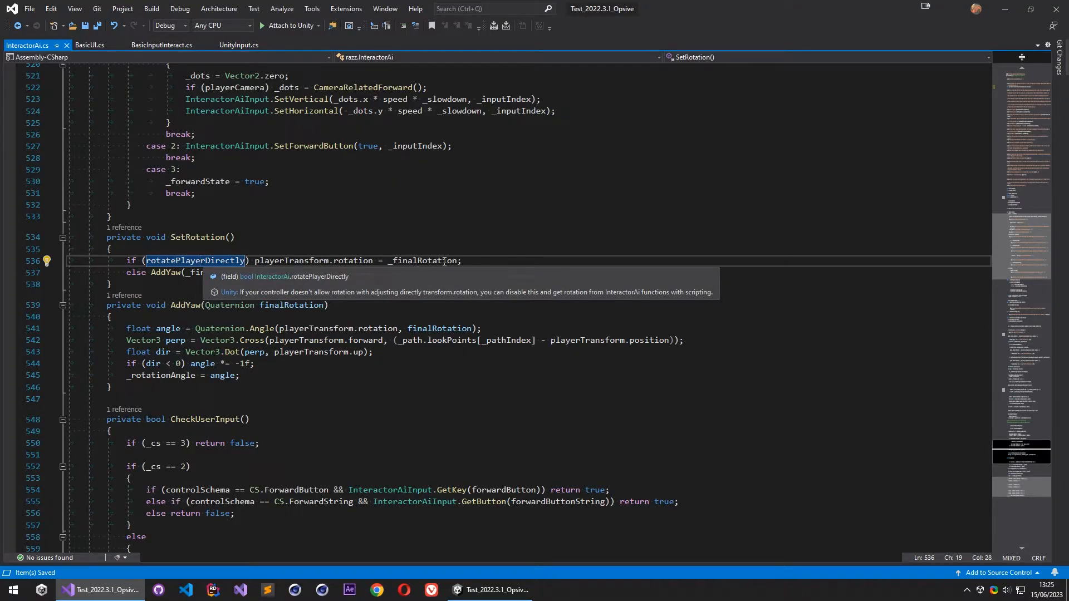
- In SetRotation, comment out the else AddYaw(_finalRotation) line and add an else branch calling ultimateCharLoco.SetRotation() below it
{"action": "mouse_move", "coordinate": [348, 262]}
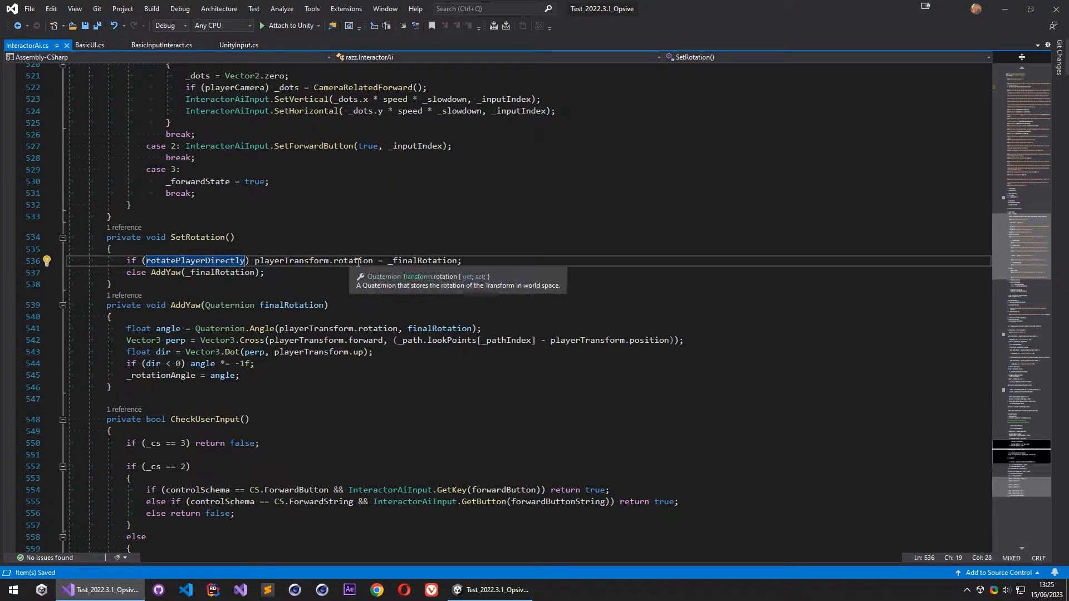
{"action": "left_click", "coordinate": [128, 272]}
{"action": "type", "text": "//"}
{"action": "left_click", "coordinate": [282, 273]}
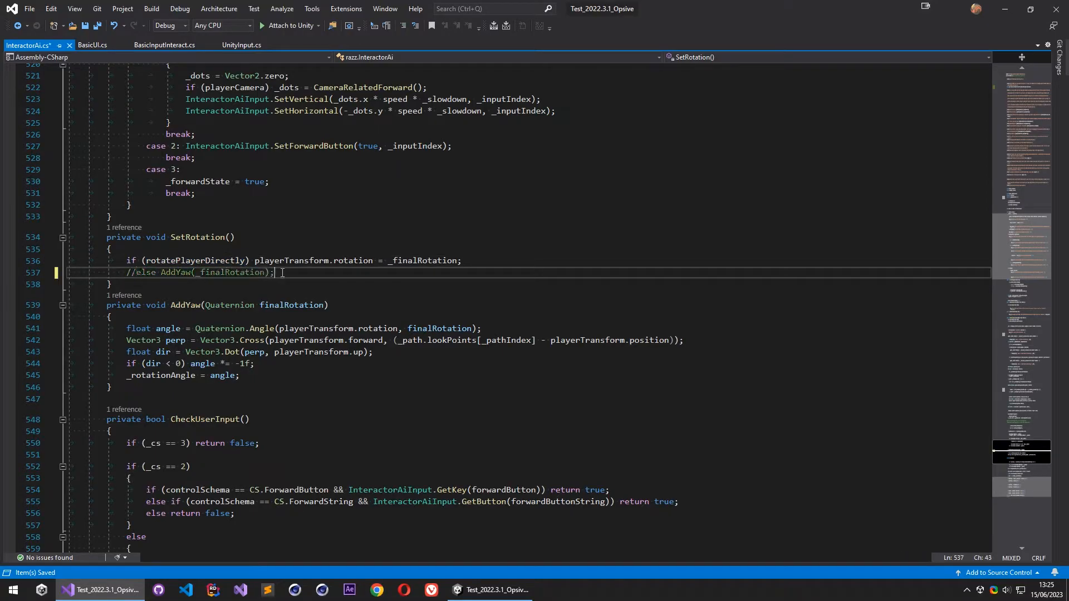
{"action": "key", "text": "Return"}
{"action": "type", "text": "else ul"}
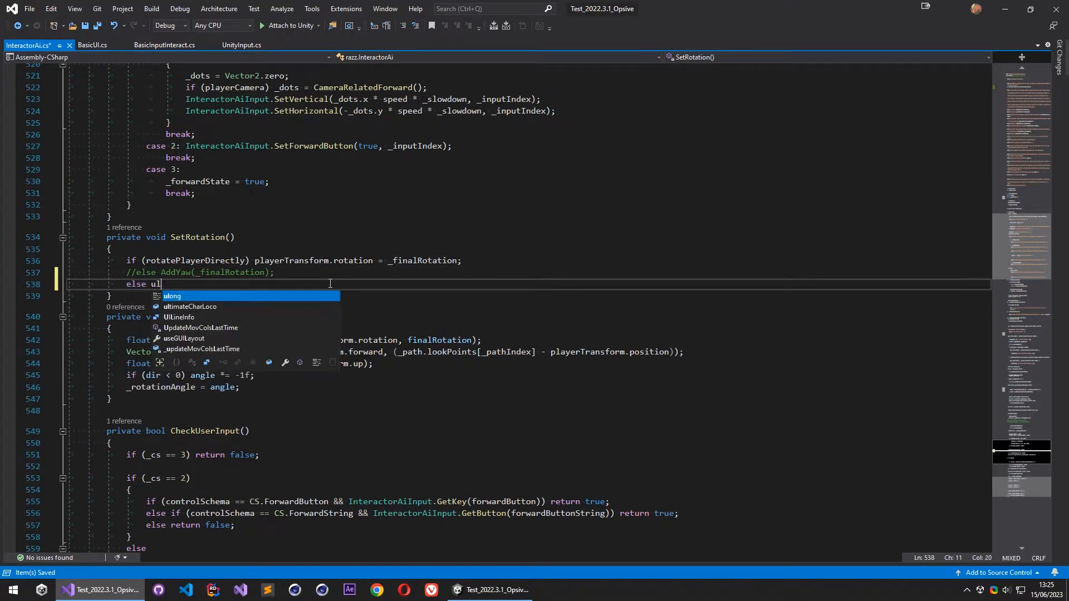
{"action": "type", "text": "timateCharLoco.setrot"}
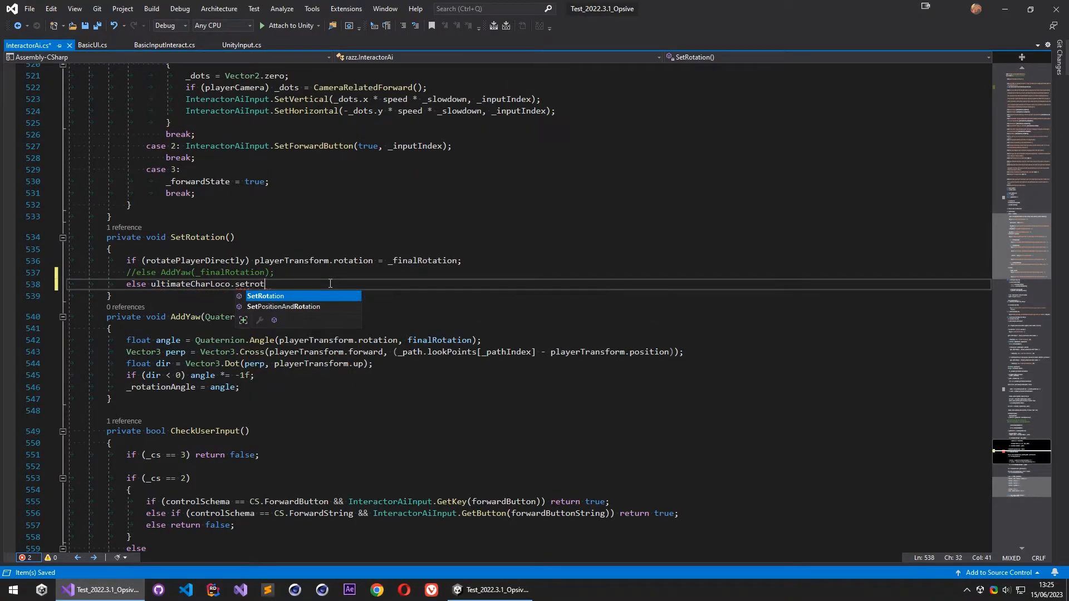
{"action": "key", "text": "Tab"}
{"action": "type", "text": "();"}
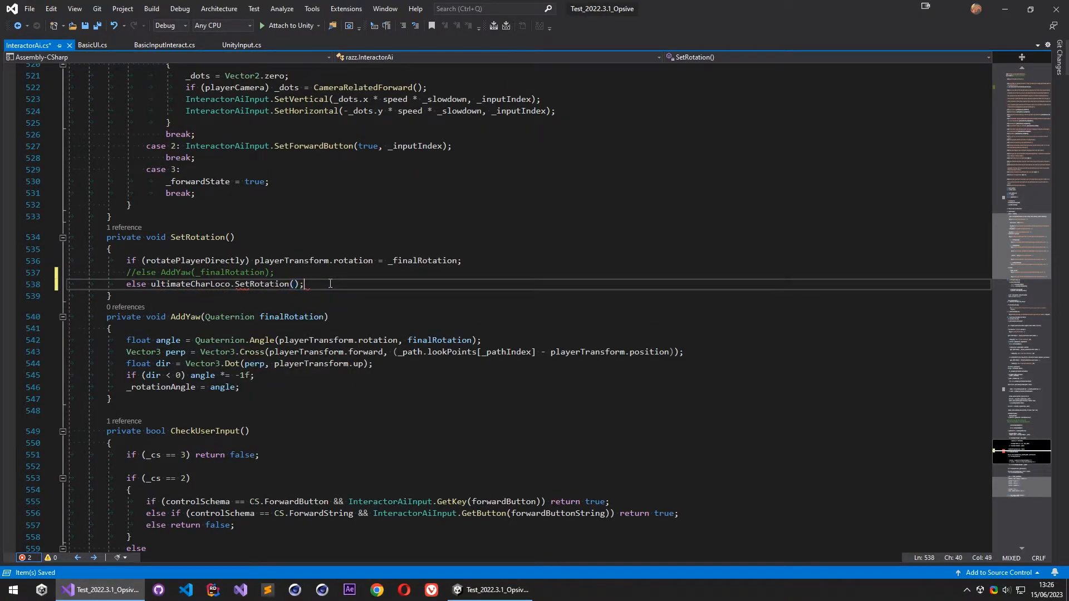
- Pass _finalRotation and false as the arguments of the ultimateCharLoco.SetRotation call and save the script
{"action": "left_click", "coordinate": [404, 263]}
{"action": "double_click", "coordinate": [404, 263]}
{"action": "key", "text": "ctrl+c"}
{"action": "left_click", "coordinate": [295, 284]}
{"action": "key", "text": "ctrl+v"}
{"action": "type", "text": ", false"}
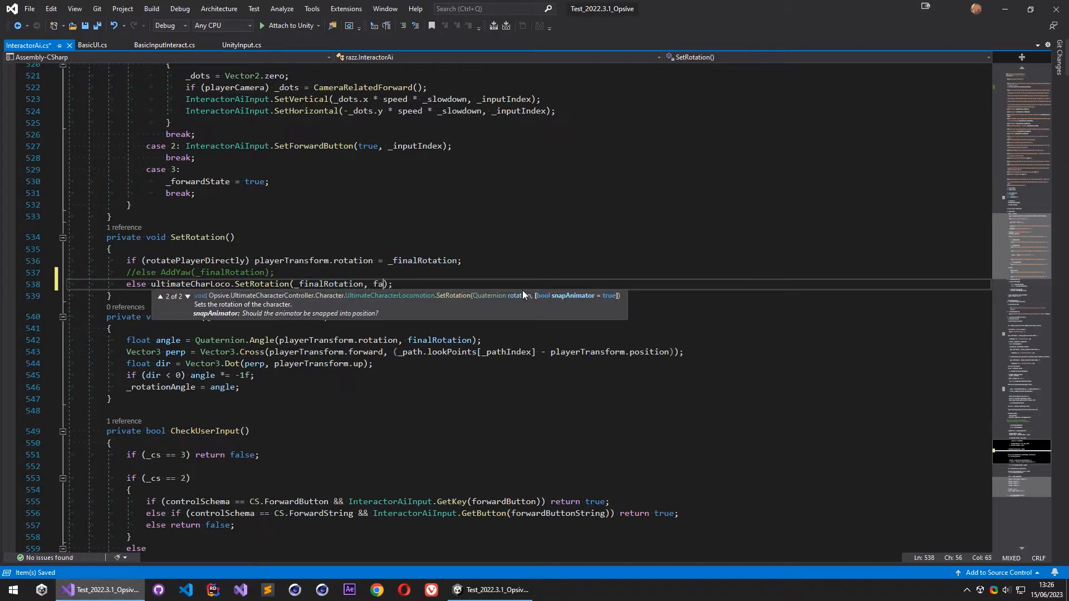
{"action": "left_click", "coordinate": [426, 284]}
{"action": "key", "text": "ctrl+s"}
- Switch to Unity and turn off Rotate Player Directly on the Atlas prefab's Interactor Ai component
{"action": "key", "text": "alt+Tab"}
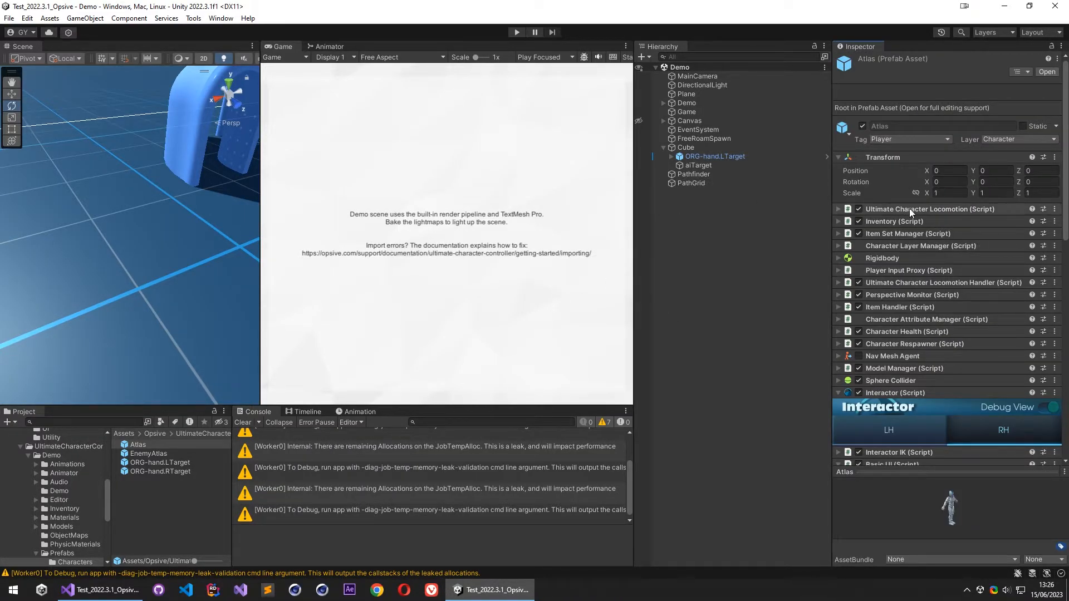
{"action": "left_click", "coordinate": [910, 210]}
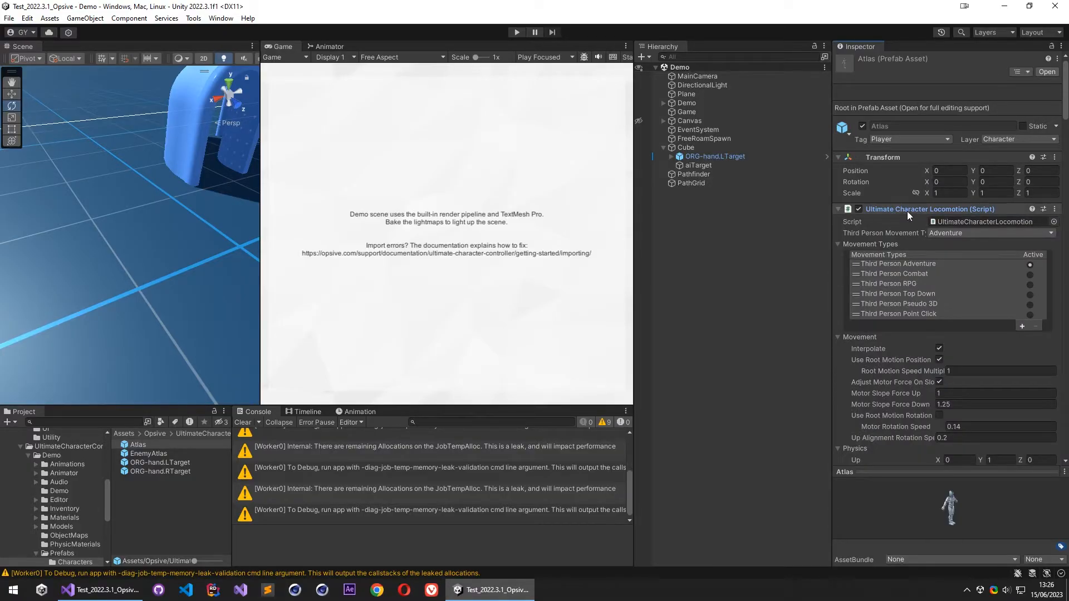
{"action": "left_click", "coordinate": [906, 208]}
{"action": "scroll", "coordinate": [893, 333], "scroll_direction": "down", "scroll_amount": 10}
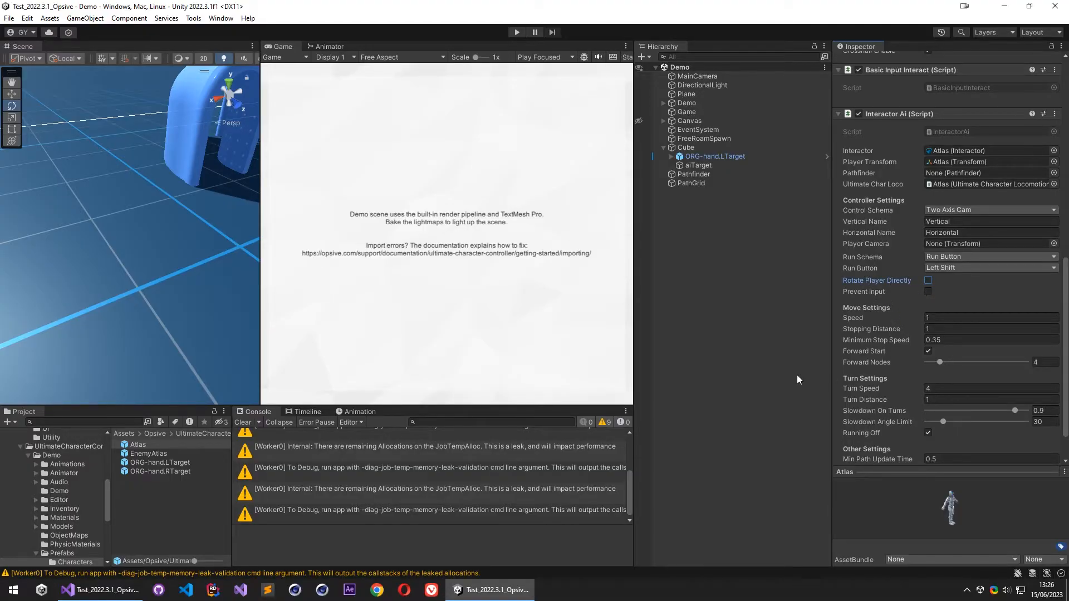
- Play the Demo scene and walk Atlas around the cube area to test the path-following rotation
{"action": "left_click", "coordinate": [517, 32]}
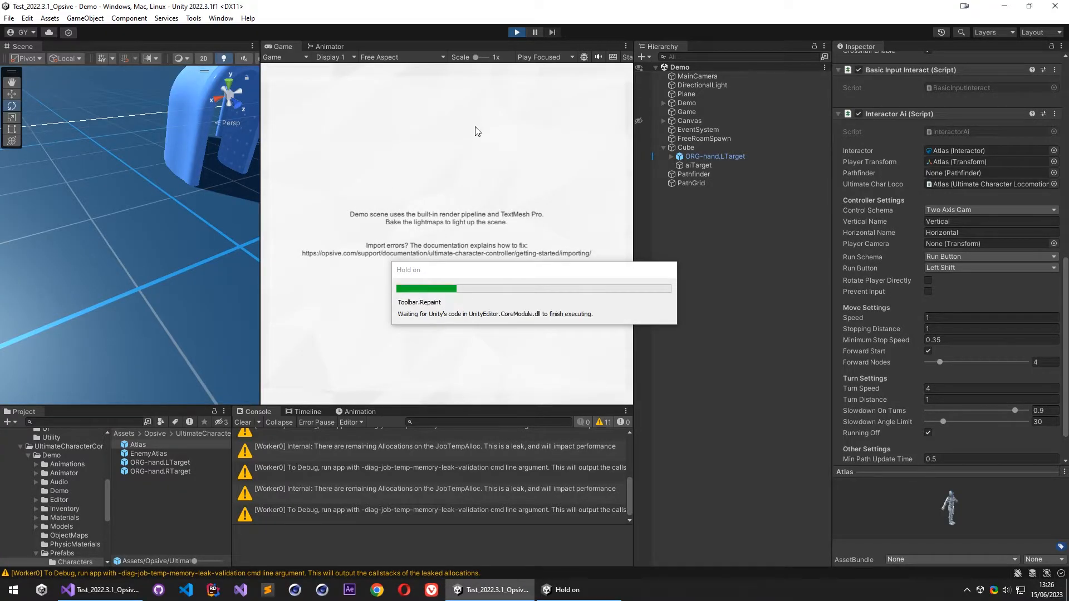
{"action": "key", "text": "Escape"}
{"action": "key", "text": "d"}
{"action": "key", "text": "w"}
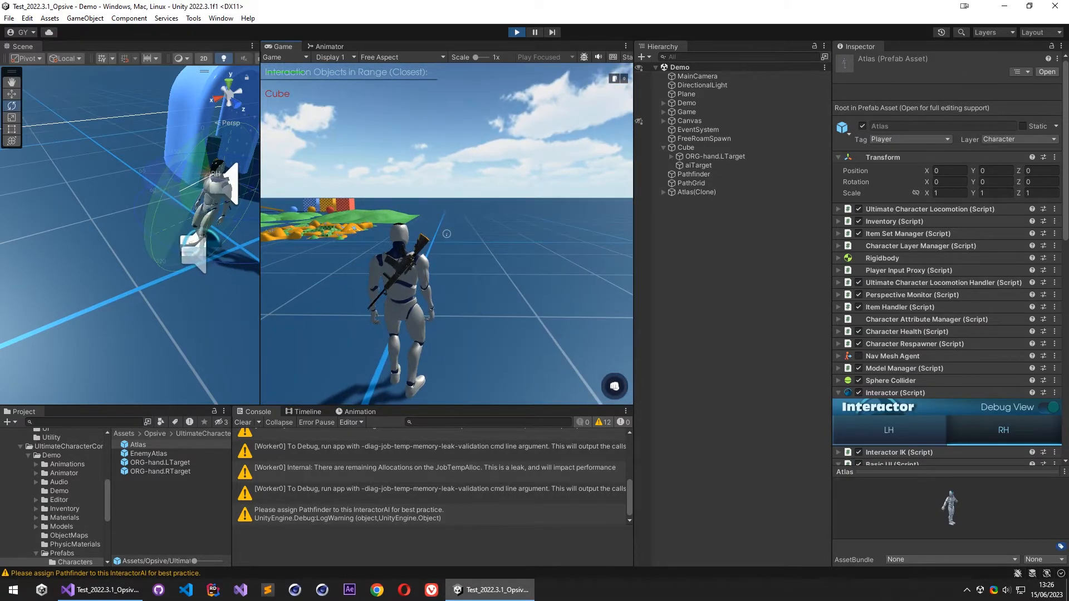
{"action": "key", "text": "w"}
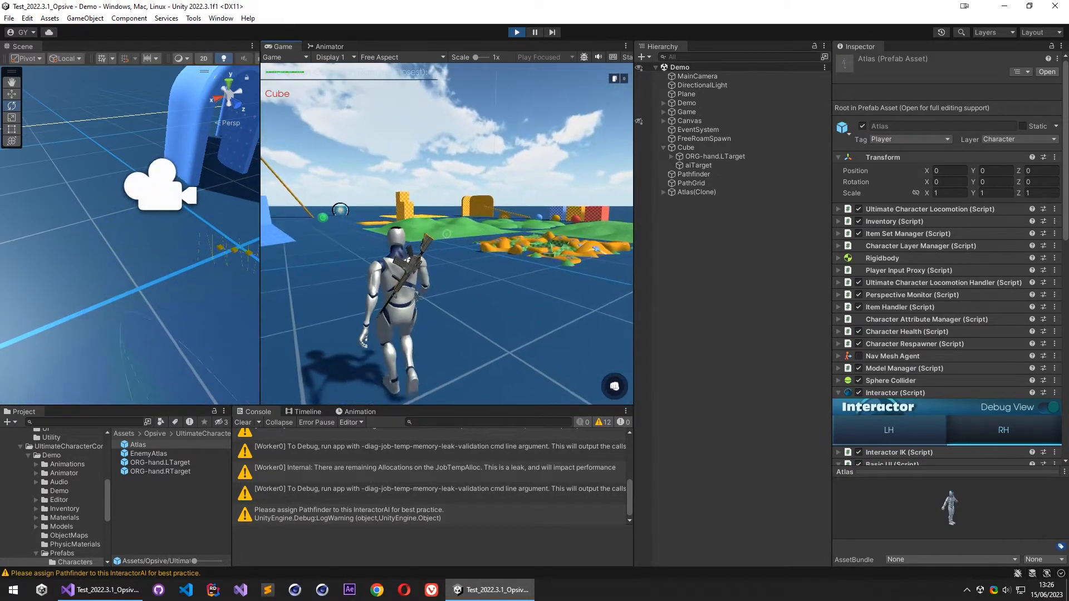
{"action": "key", "text": "w"}
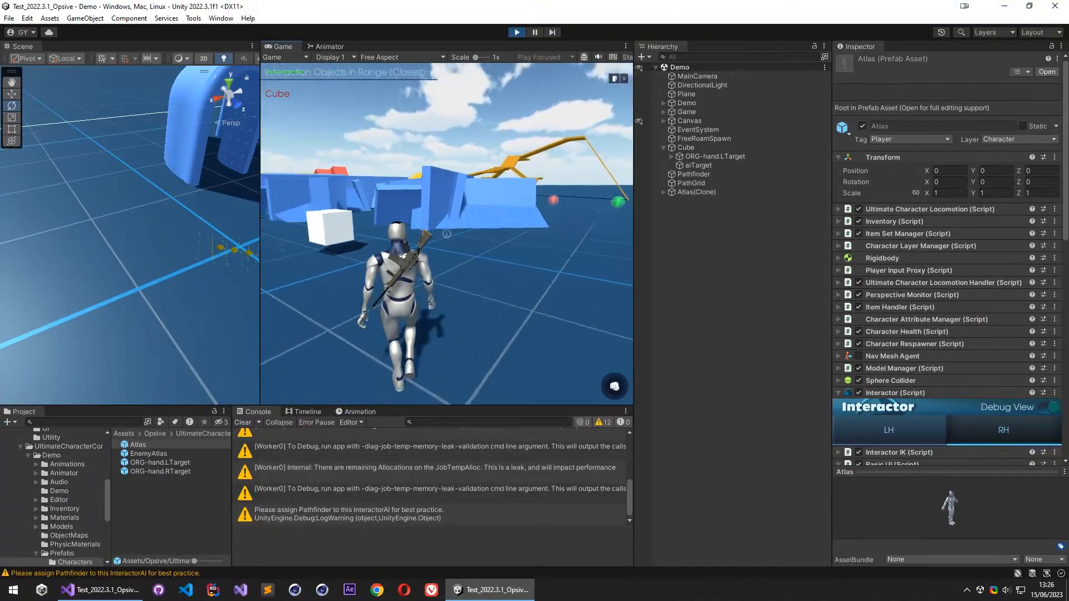
{"action": "key", "text": "w"}
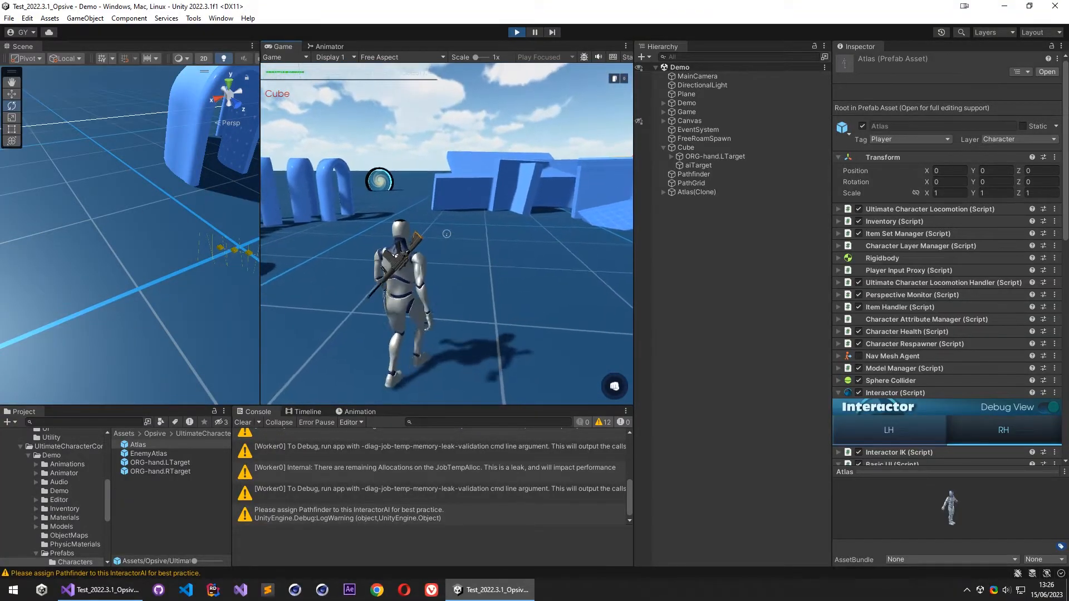
{"action": "key", "text": "w"}
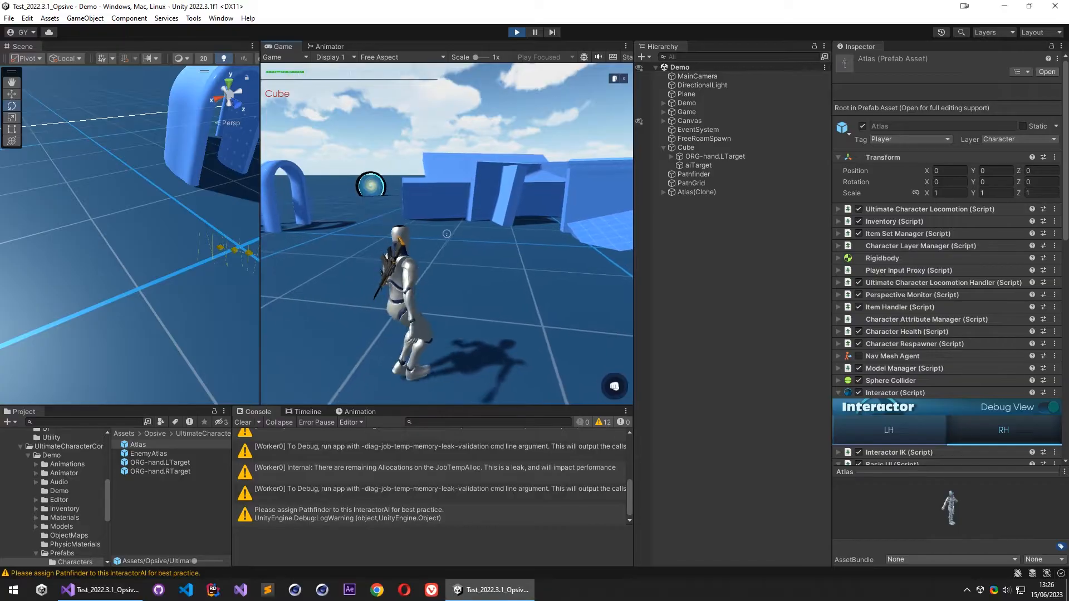
{"action": "key", "text": "w"}
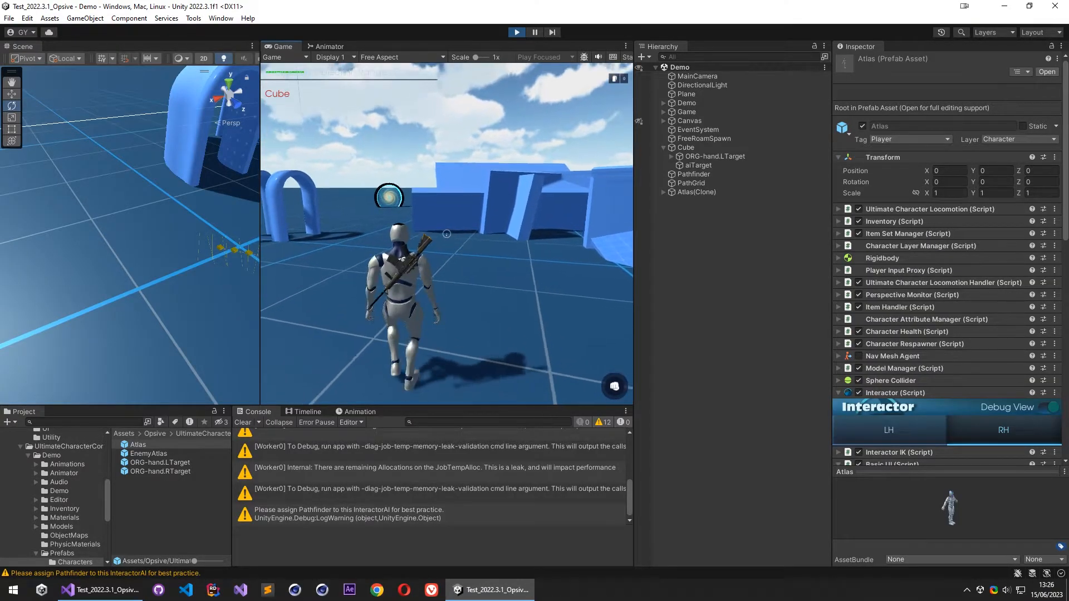
- Pause the running game and set Turn Speed to 10 on Atlas(Clone)'s Interactor Ai component
{"action": "key", "text": "Escape"}
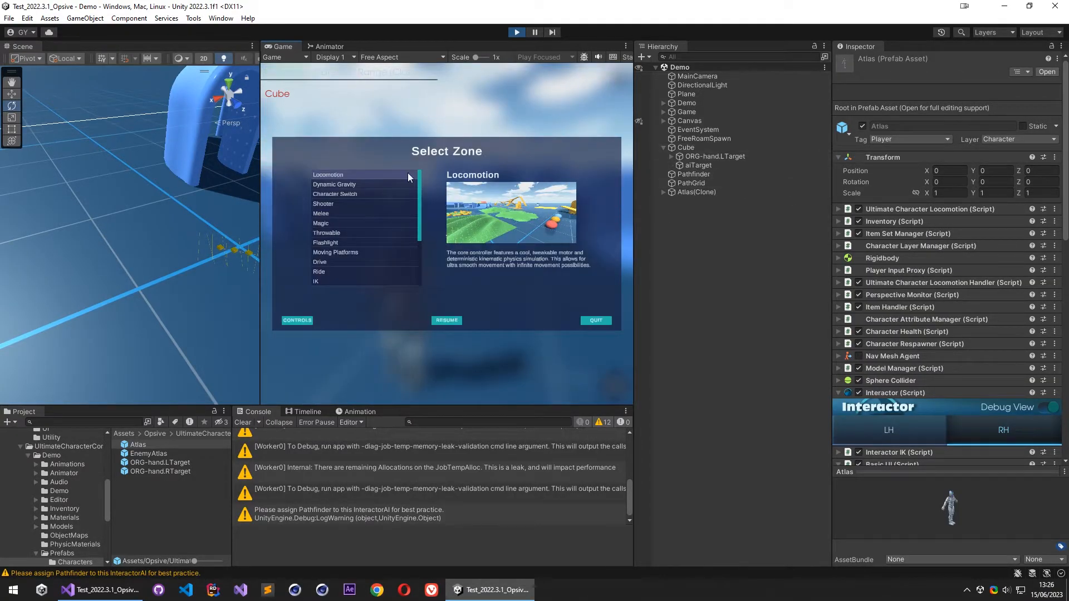
{"action": "left_click", "coordinate": [714, 192]}
{"action": "scroll", "coordinate": [890, 386], "scroll_direction": "down", "scroll_amount": 10}
{"action": "scroll", "coordinate": [894, 391], "scroll_direction": "down", "scroll_amount": 3}
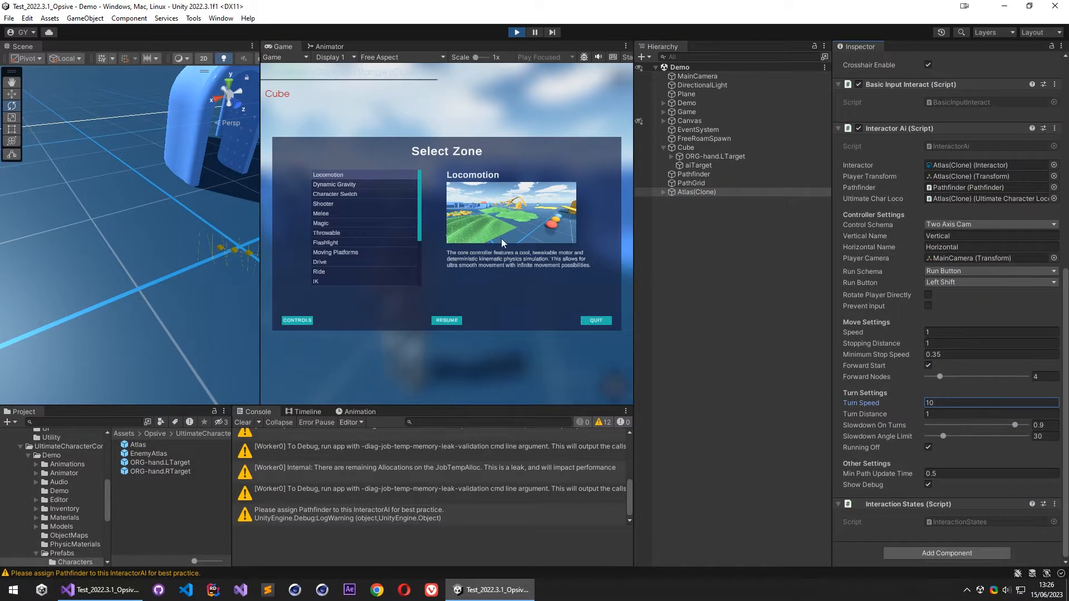
- Resume the game, move Atlas around near the cube to test the changed turn speed, and end the test
{"action": "left_click", "coordinate": [446, 322]}
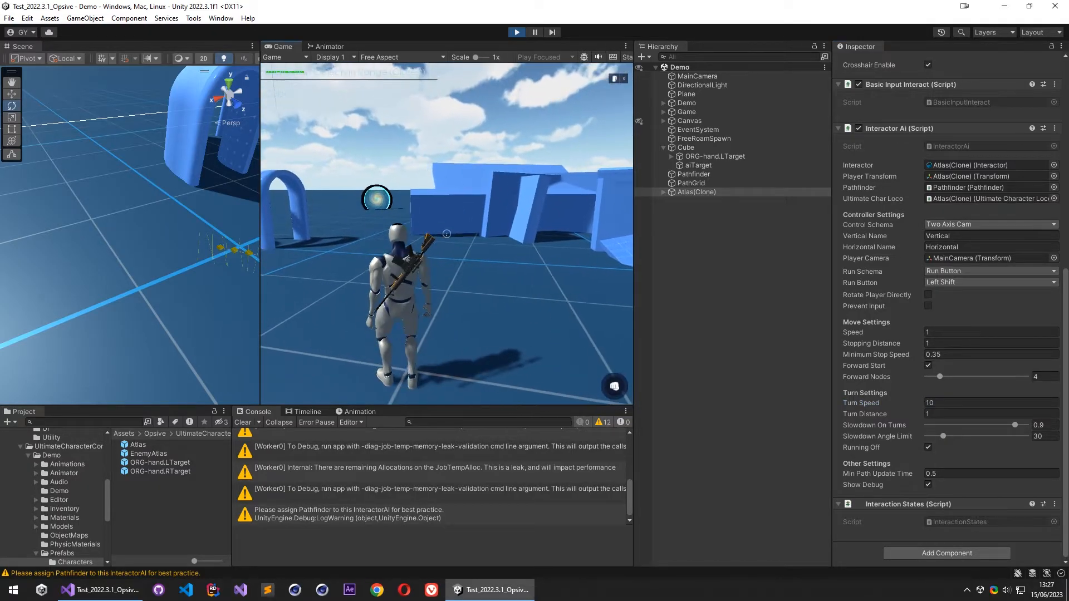
{"action": "key", "text": "s"}
{"action": "key", "text": "a"}
{"action": "key", "text": "w"}
{"action": "key", "text": "d"}
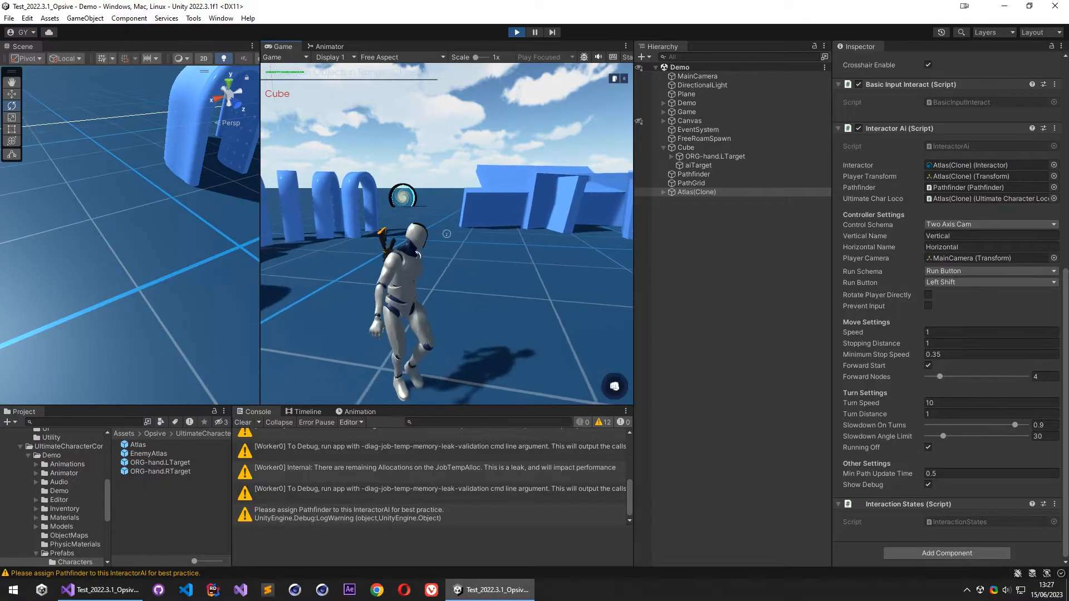
{"action": "key", "text": "w"}
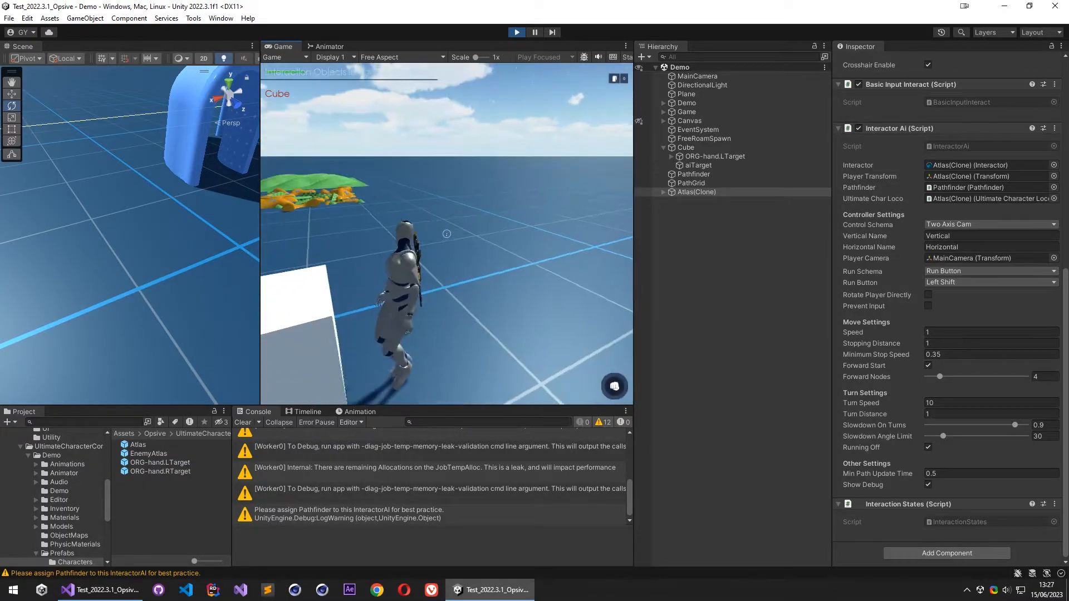
{"action": "key", "text": "Escape"}
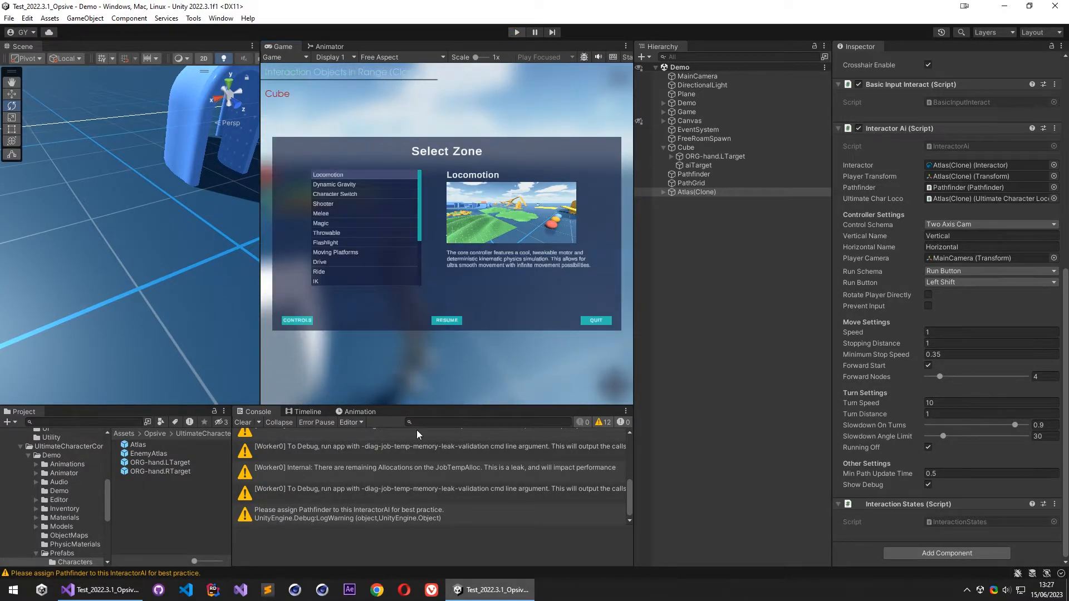
- Clear the console, return to InteractorAi.cs in Visual Studio and locate the SetForward and FollowPath calls in Update and FixedUpdate
{"action": "left_click", "coordinate": [244, 422]}
{"action": "left_click", "coordinate": [106, 590]}
{"action": "scroll", "coordinate": [544, 249], "scroll_direction": "up", "scroll_amount": 20}
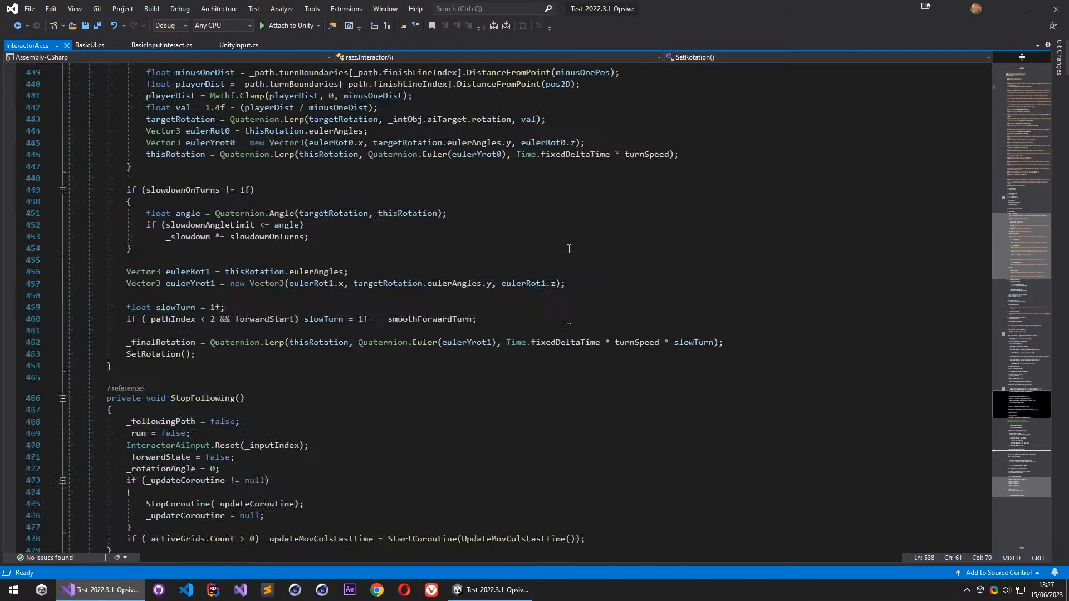
{"action": "scroll", "coordinate": [390, 262], "scroll_direction": "down", "scroll_amount": 13}
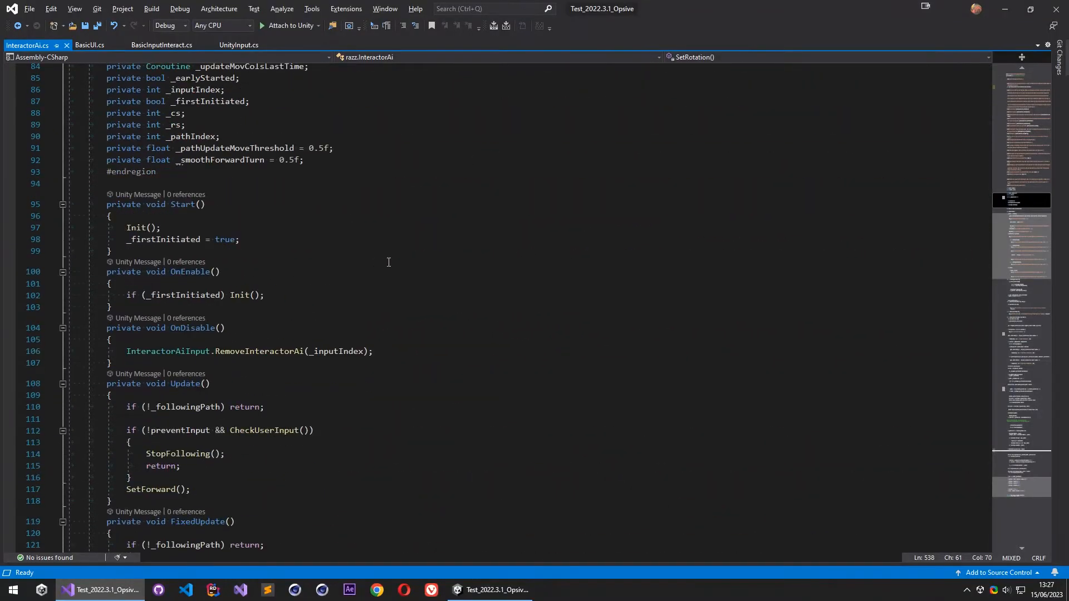
{"action": "left_click", "coordinate": [245, 265]}
{"action": "scroll", "coordinate": [179, 287], "scroll_direction": "down", "scroll_amount": 2}
{"action": "left_click", "coordinate": [151, 244]}
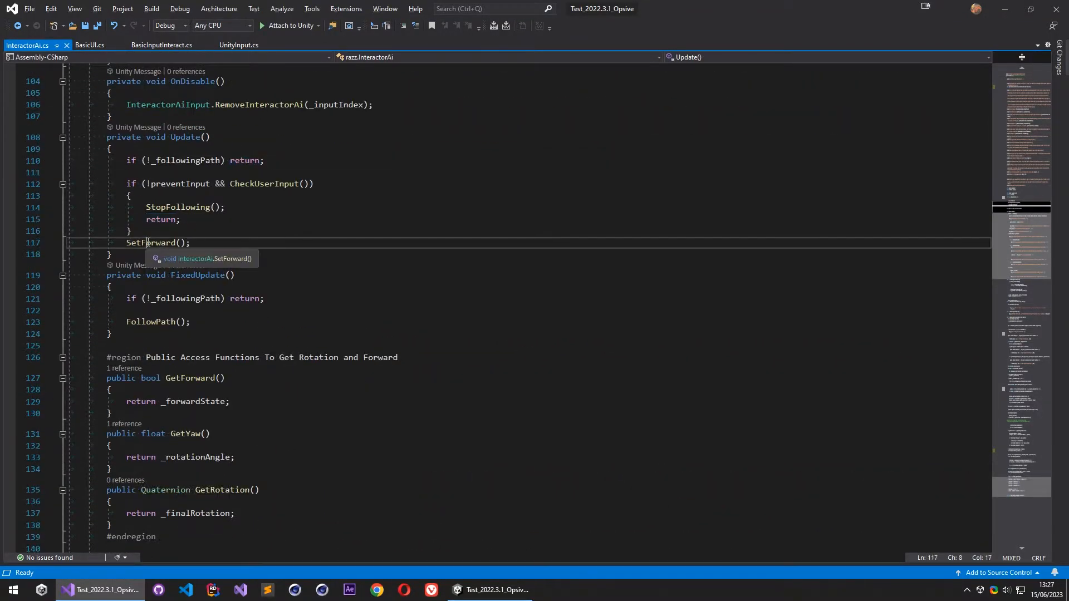
{"action": "left_click", "coordinate": [155, 322]}
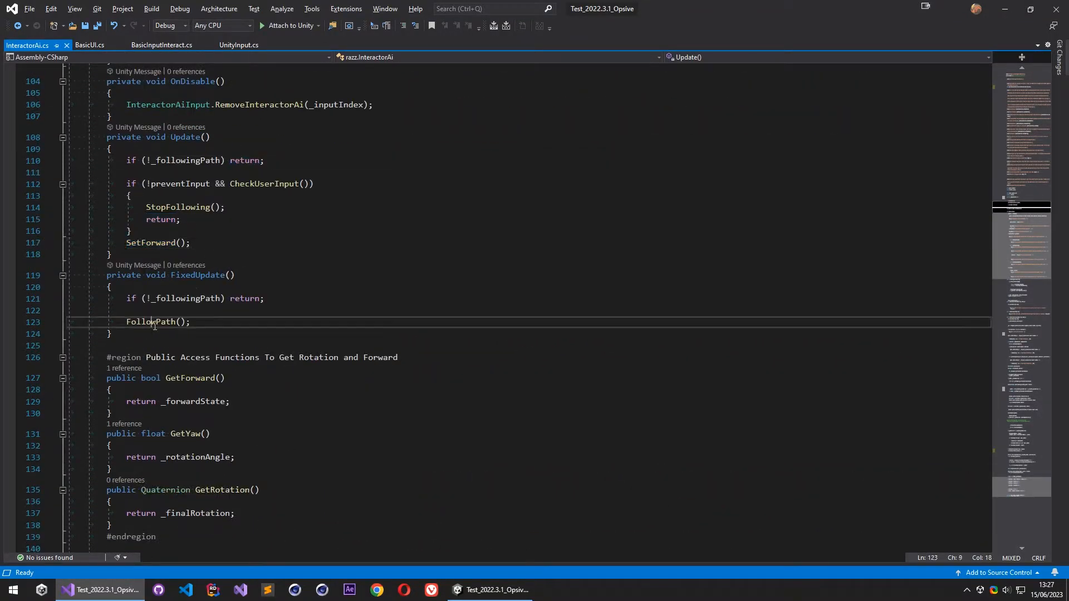
- Move the SetForward() call from Update into FixedUpdate, directly above FollowPath(), and save the script
{"action": "left_click", "coordinate": [191, 240]}
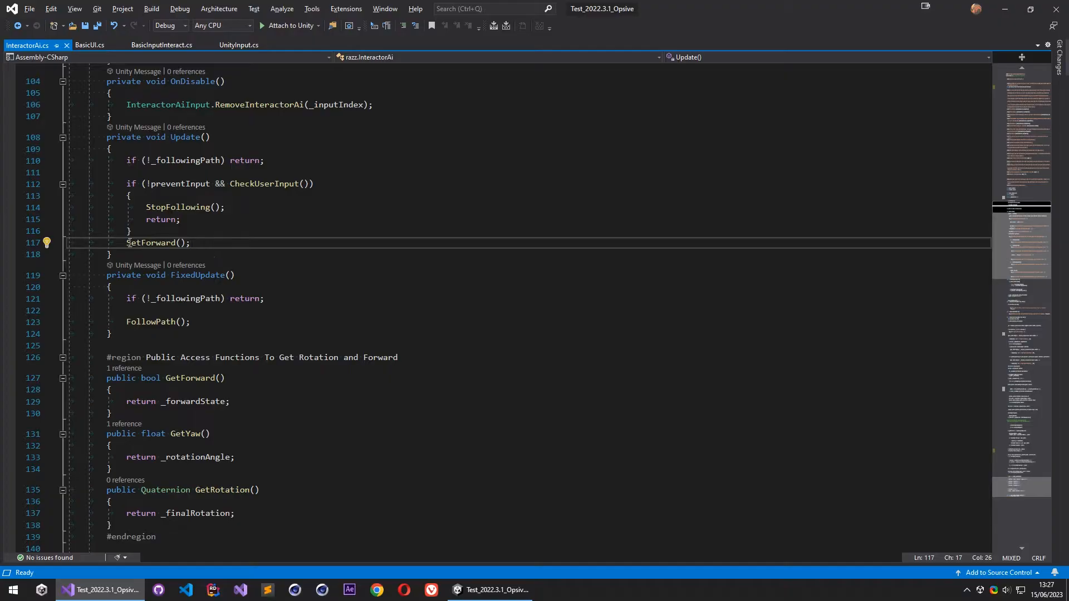
{"action": "left_click_drag", "start_coordinate": [207, 242], "coordinate": [207, 236]}
{"action": "key", "text": "ctrl+c"}
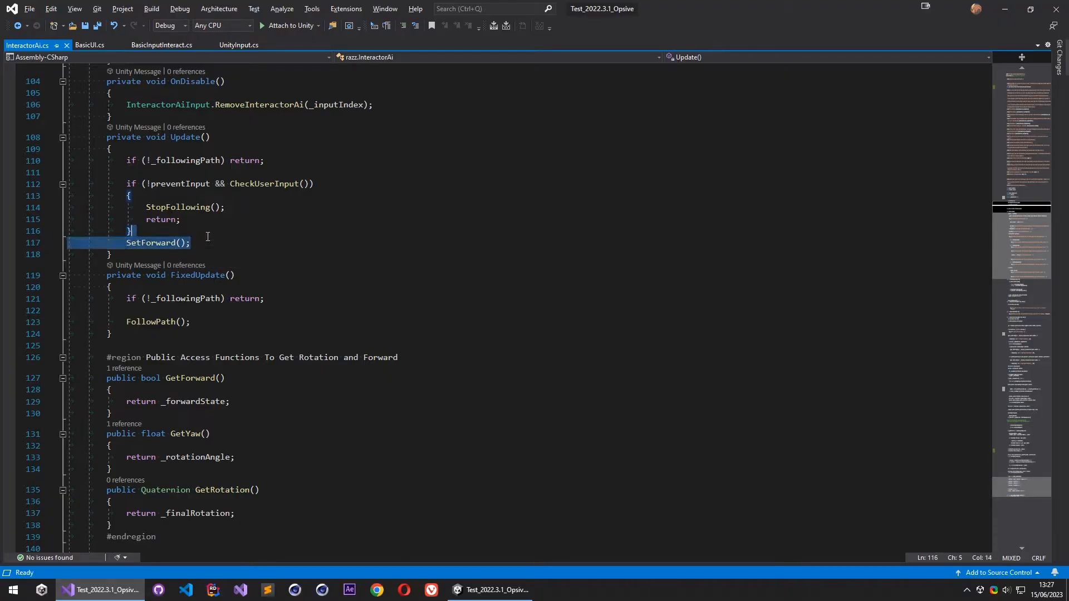
{"action": "key", "text": "Delete"}
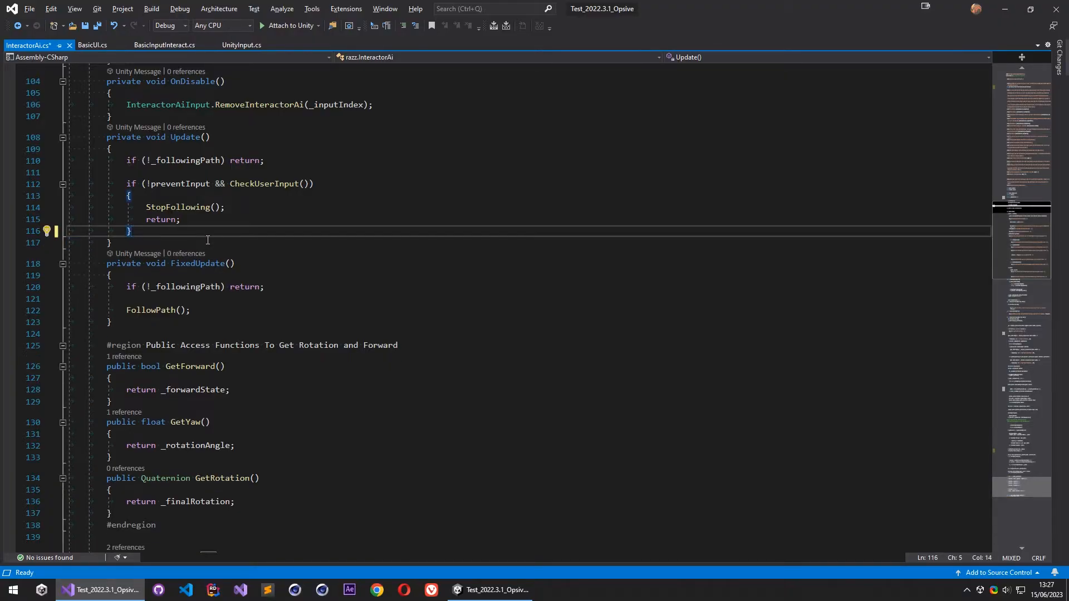
{"action": "left_click", "coordinate": [194, 302]}
{"action": "key", "text": "Return"}
{"action": "key", "text": "ctrl+v"}
{"action": "left_click", "coordinate": [235, 302]}
{"action": "key", "text": "BackSpace"}
{"action": "left_click", "coordinate": [279, 322]}
{"action": "key", "text": "ctrl+s"}
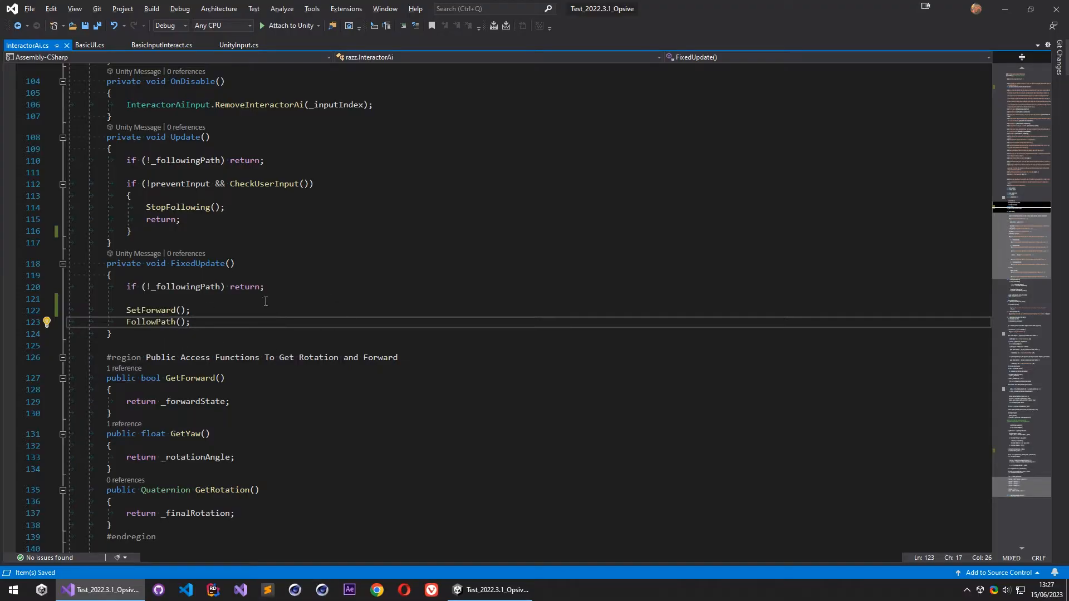
- Switch to Unity, run the Demo scene and move Atlas around the cube to test the FixedUpdate change
{"action": "key", "text": "alt+Tab"}
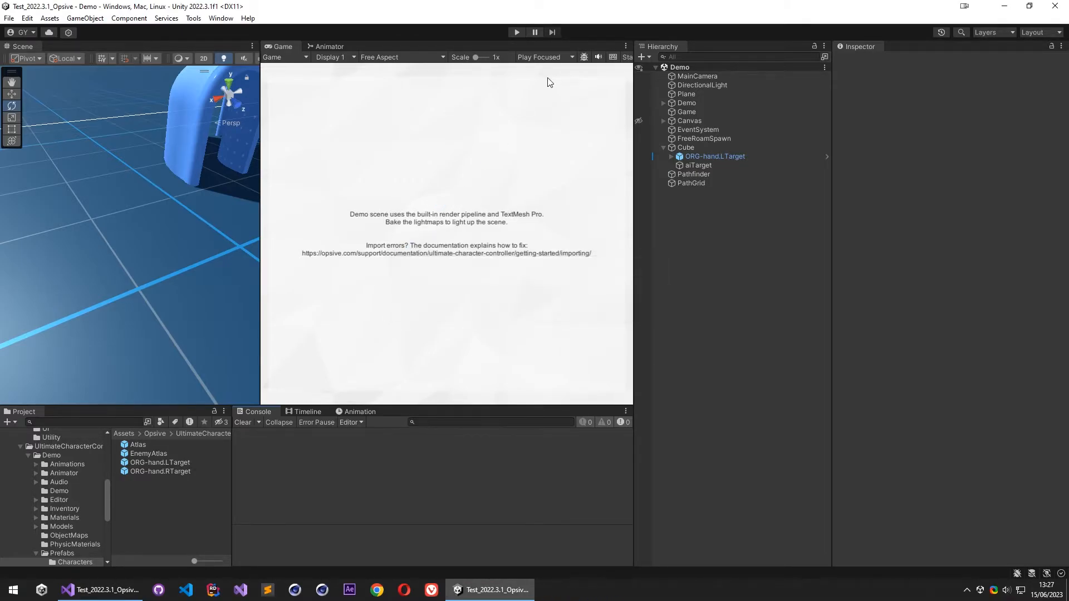
{"action": "left_click", "coordinate": [517, 32]}
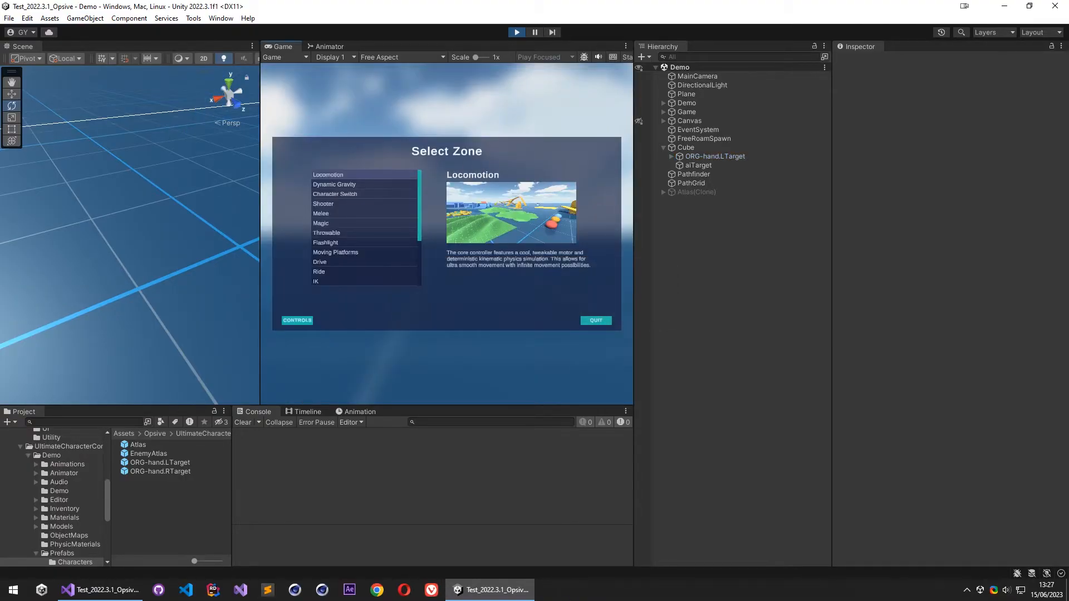
{"action": "left_click", "coordinate": [299, 319]}
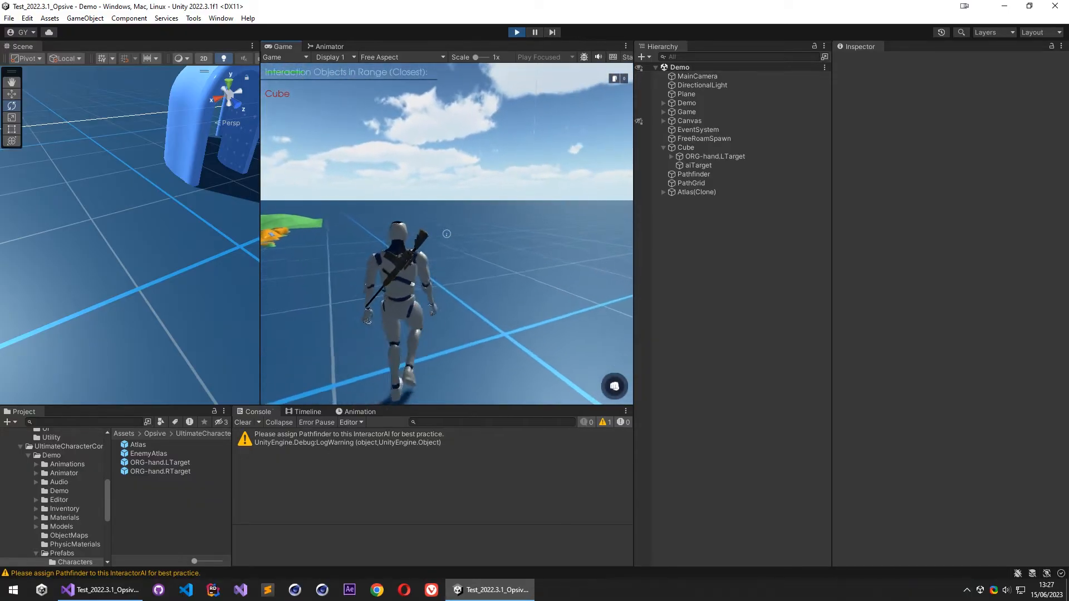
{"action": "key", "text": "a"}
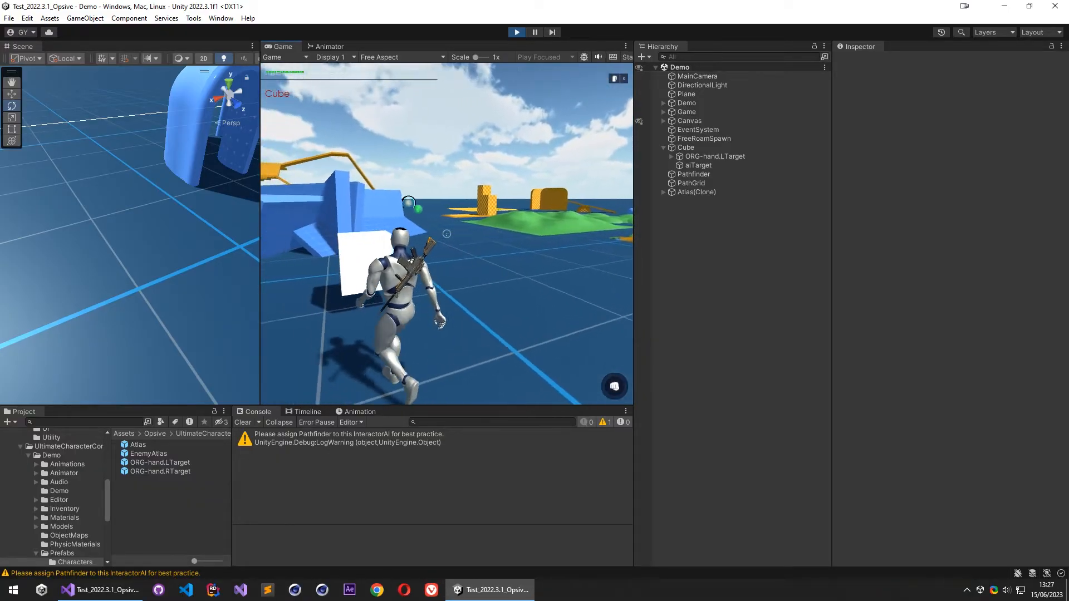
{"action": "key", "text": "w"}
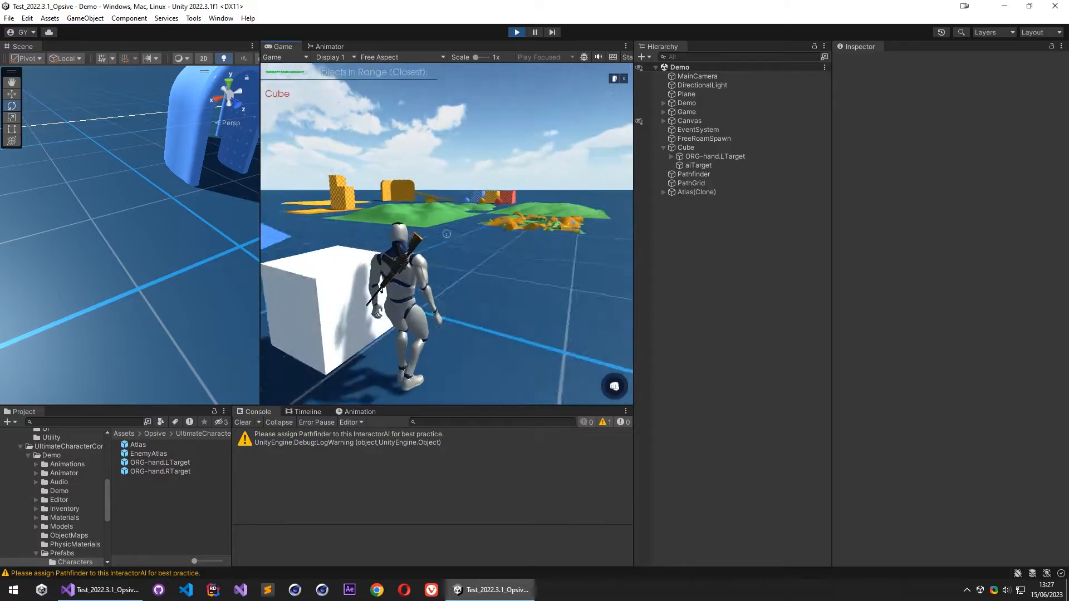
- Pause the game, examine the Interactor Ai turn settings on Atlas(Clone), and resume moving Atlas beside the cube
{"action": "key", "text": "Escape"}
{"action": "left_click", "coordinate": [723, 191]}
{"action": "scroll", "coordinate": [927, 334], "scroll_direction": "down", "scroll_amount": 15}
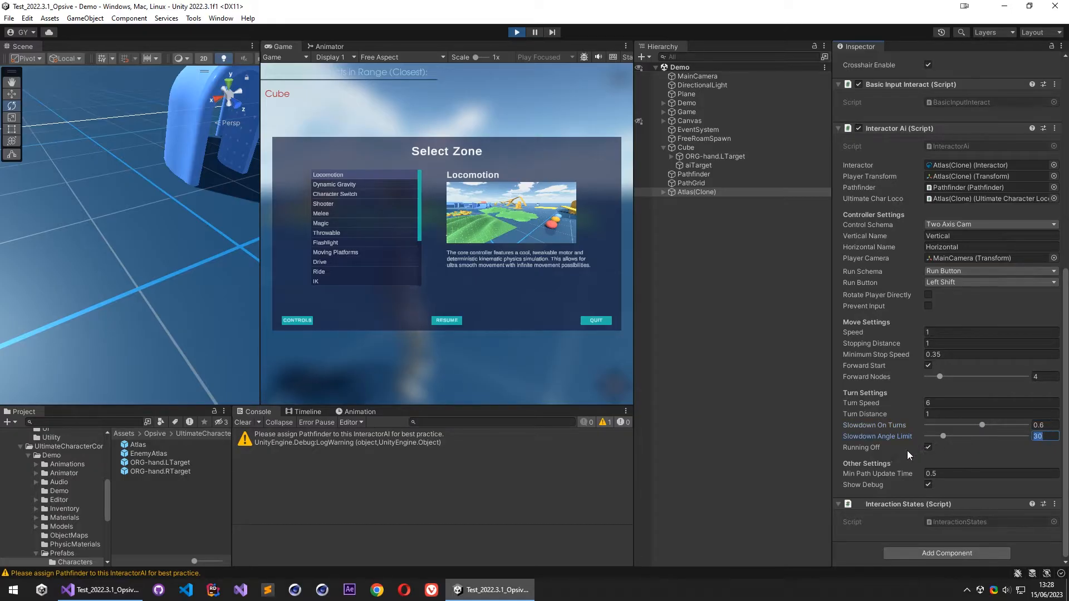
{"action": "left_click", "coordinate": [447, 321]}
{"action": "key", "text": "w"}
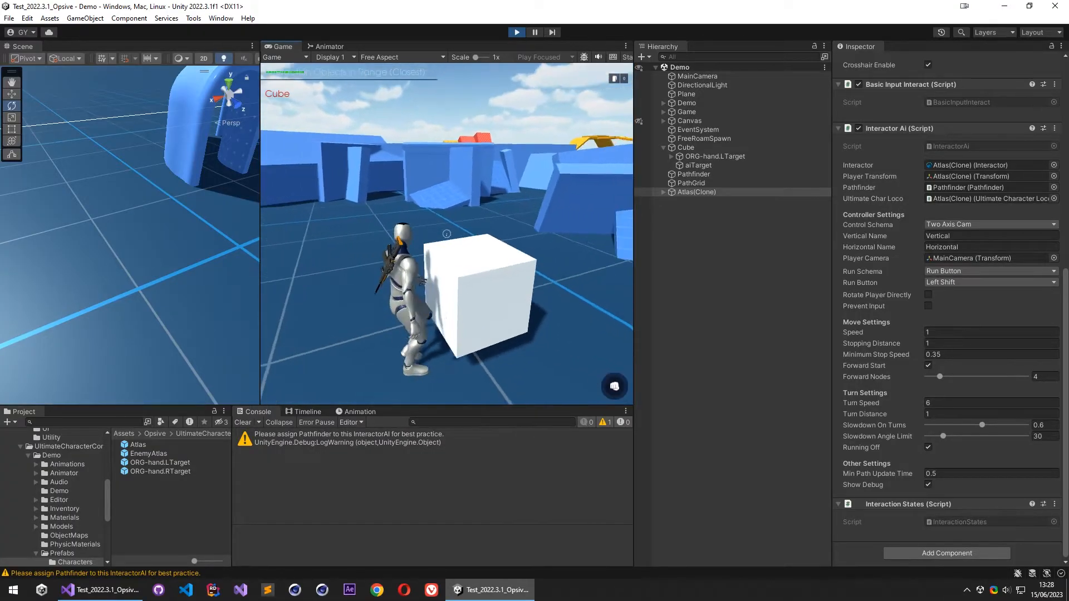
- Watch the level from above in the Scene view while moving Atlas through the curved arch tunnel, and trigger the cube interaction
{"action": "key", "text": "Escape"}
{"action": "right_click_drag", "start_coordinate": [65, 231], "coordinate": [209, 295]}
{"action": "key", "text": "s"}
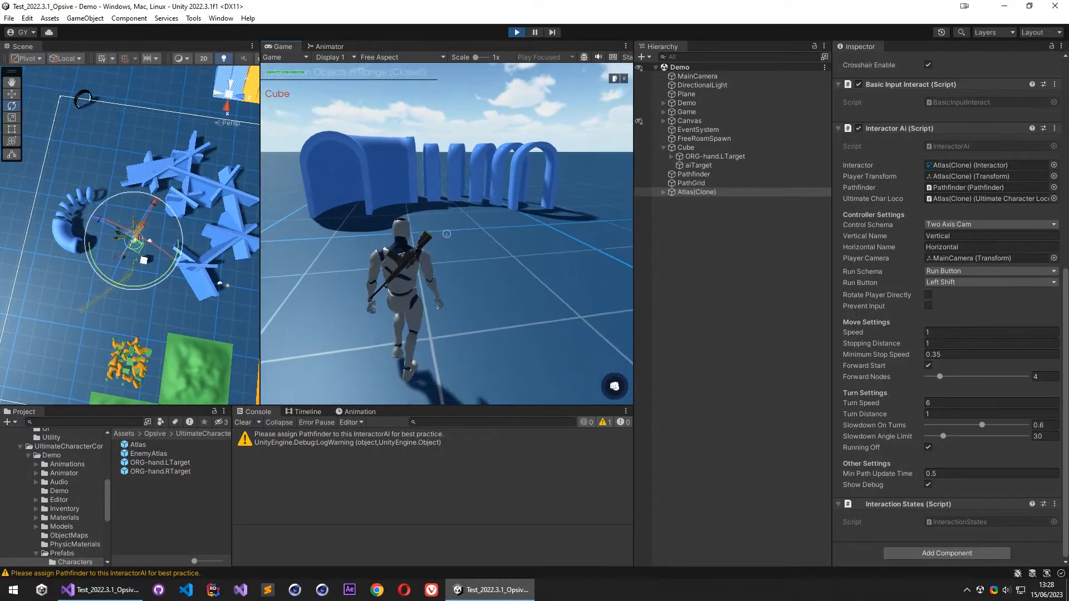
{"action": "key", "text": "w"}
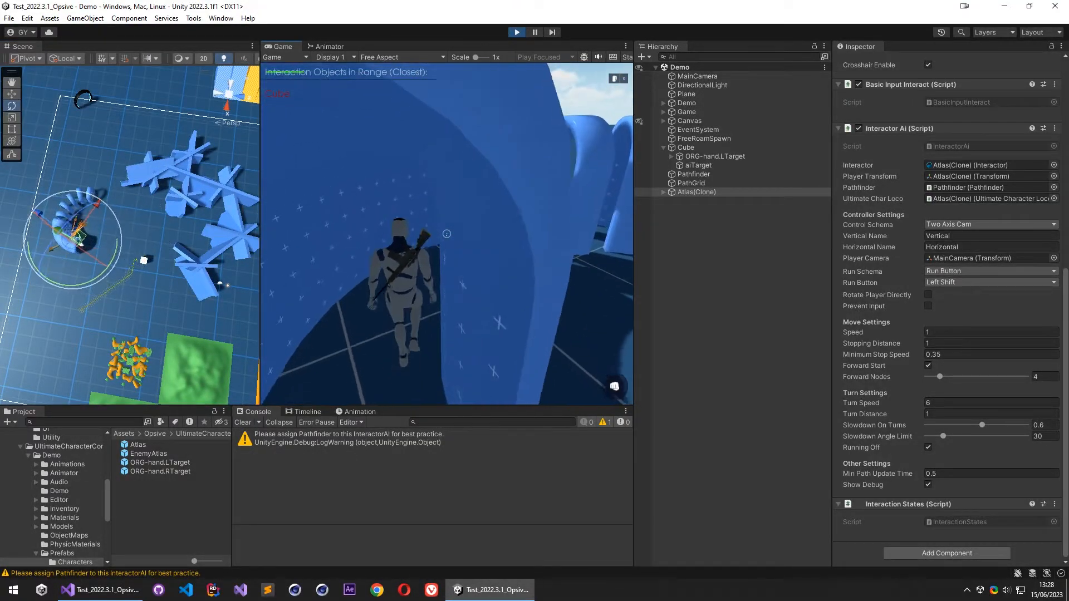
{"action": "key", "text": "w"}
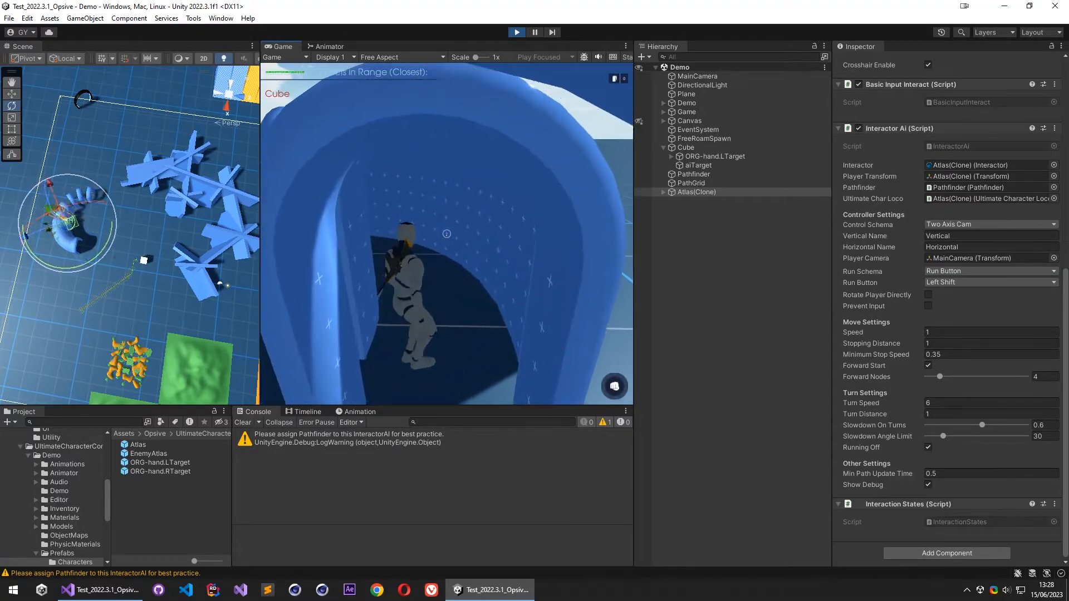
{"action": "key", "text": "f"}
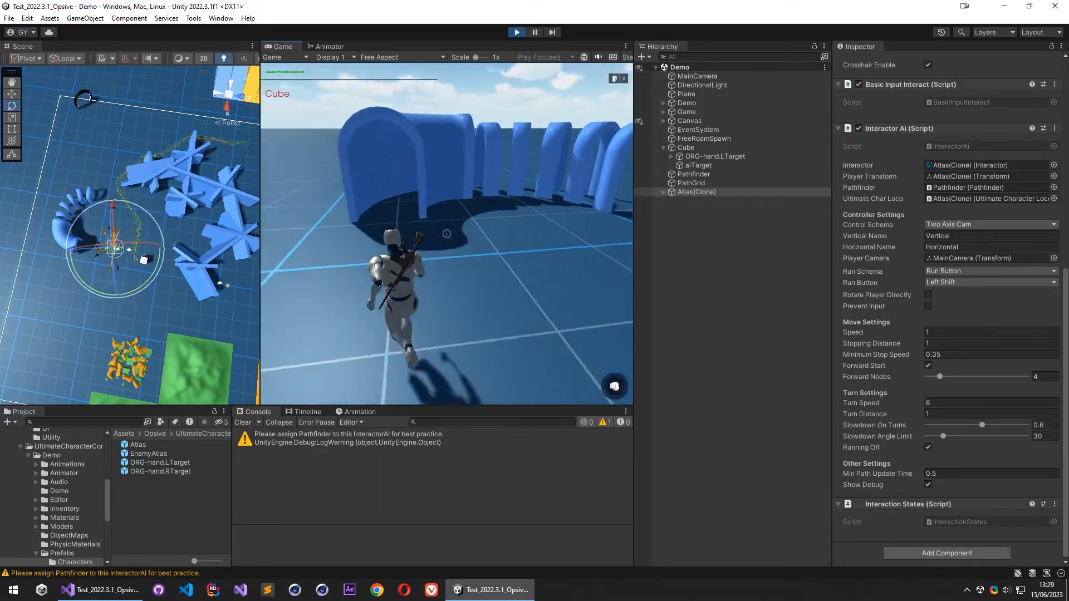
- End the play test of the Demo scene and clear the console
{"action": "key", "text": "Escape"}
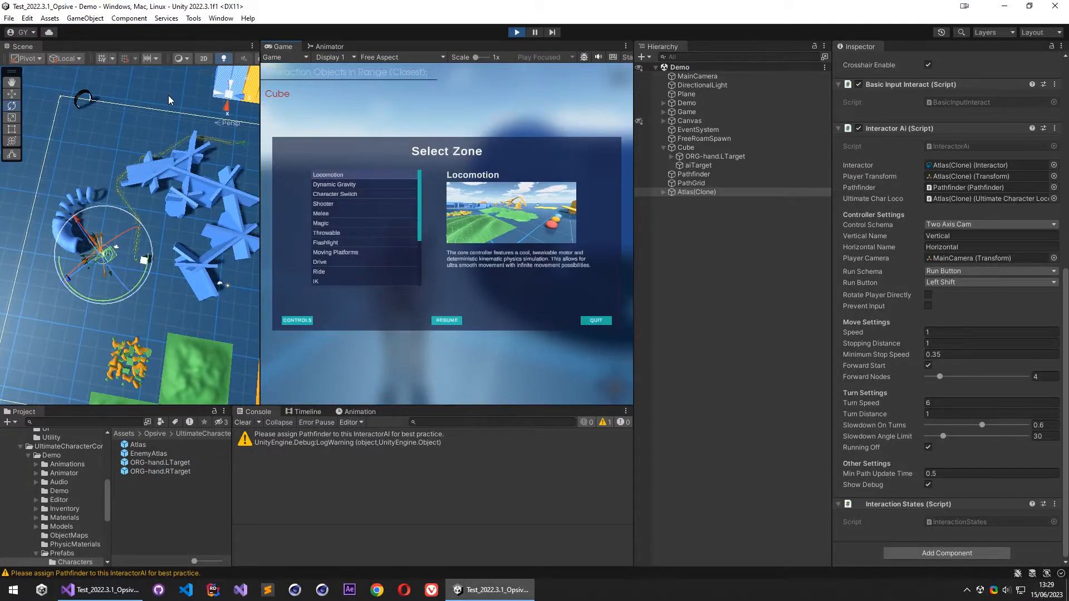
{"action": "left_click", "coordinate": [516, 32]}
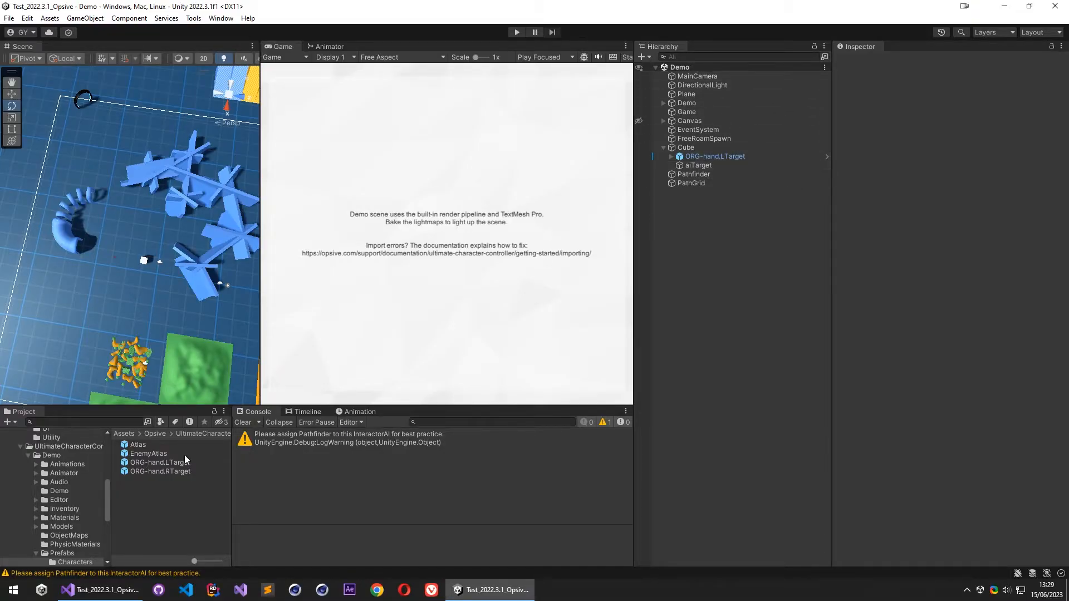
{"action": "left_click", "coordinate": [243, 422]}
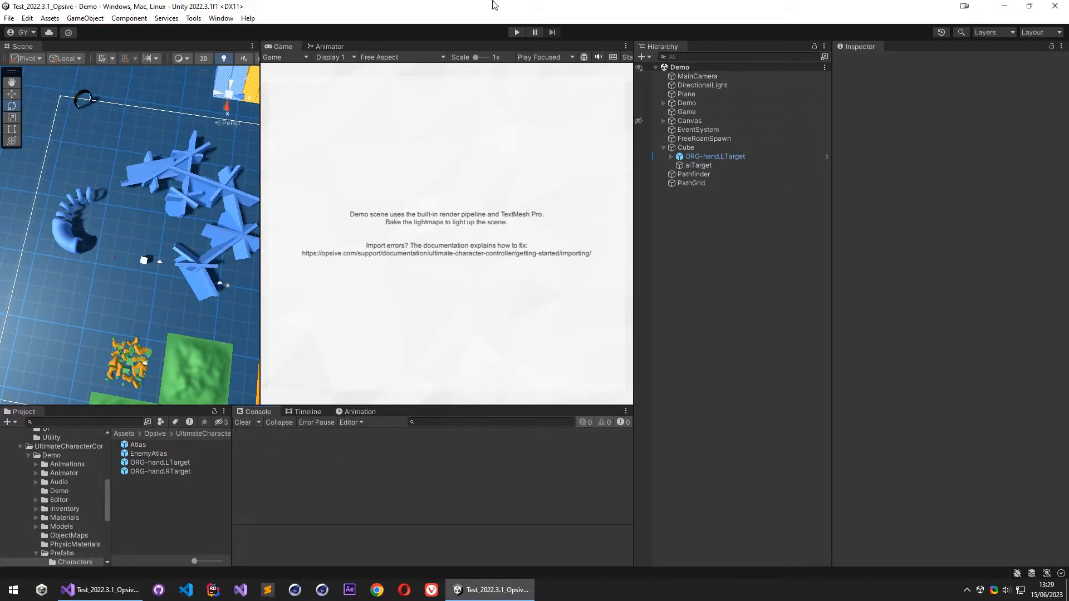
- Move the Visual Studio and Opsive project windows away and bring up the Test_2022.3.1_Game Kit Controller project in Unity
{"action": "left_click", "coordinate": [105, 588]}
{"action": "key", "text": "super+shift+Right"}
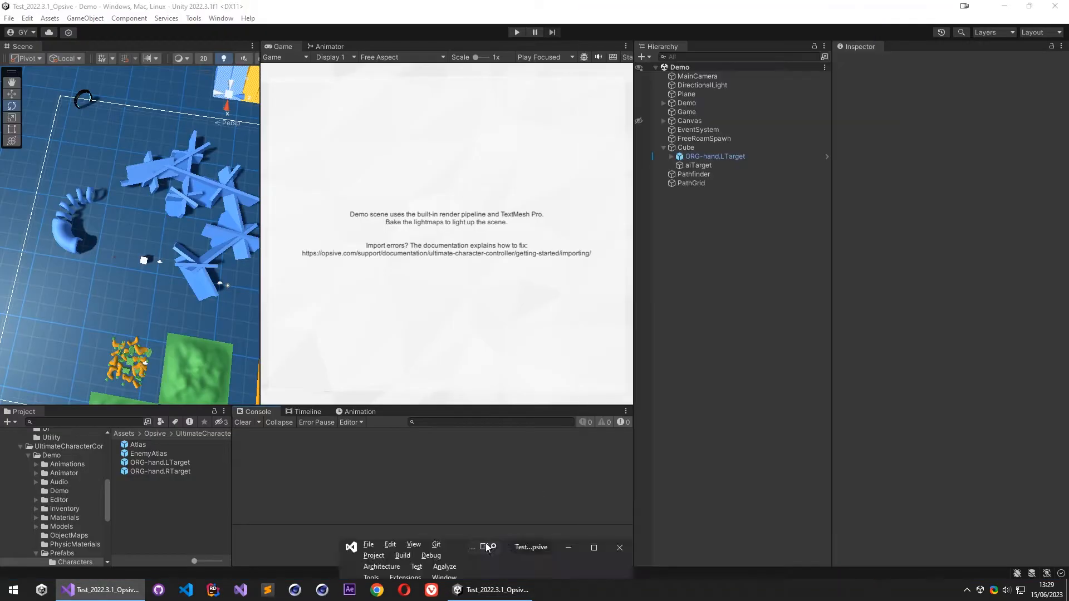
{"action": "left_click_drag", "start_coordinate": [662, 5], "coordinate": [0, 8]}
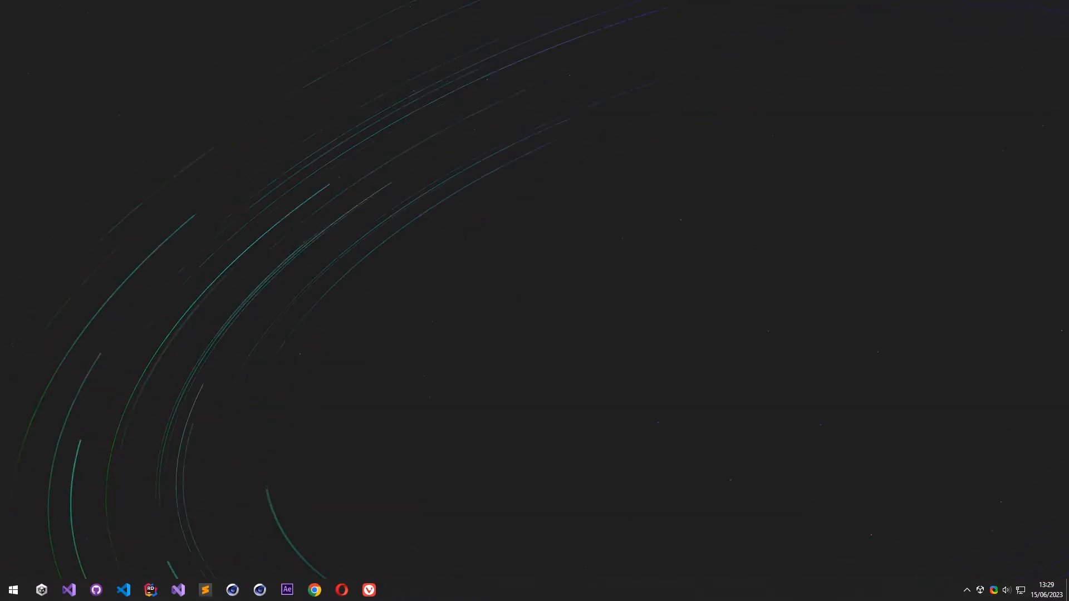
{"action": "left_click_drag", "start_coordinate": [0, 5], "coordinate": [244, 4]}
- Look over the Action System scene around the player character and inspect the components of Player And Game Management
{"action": "right_click_drag", "start_coordinate": [323, 261], "coordinate": [232, 302]}
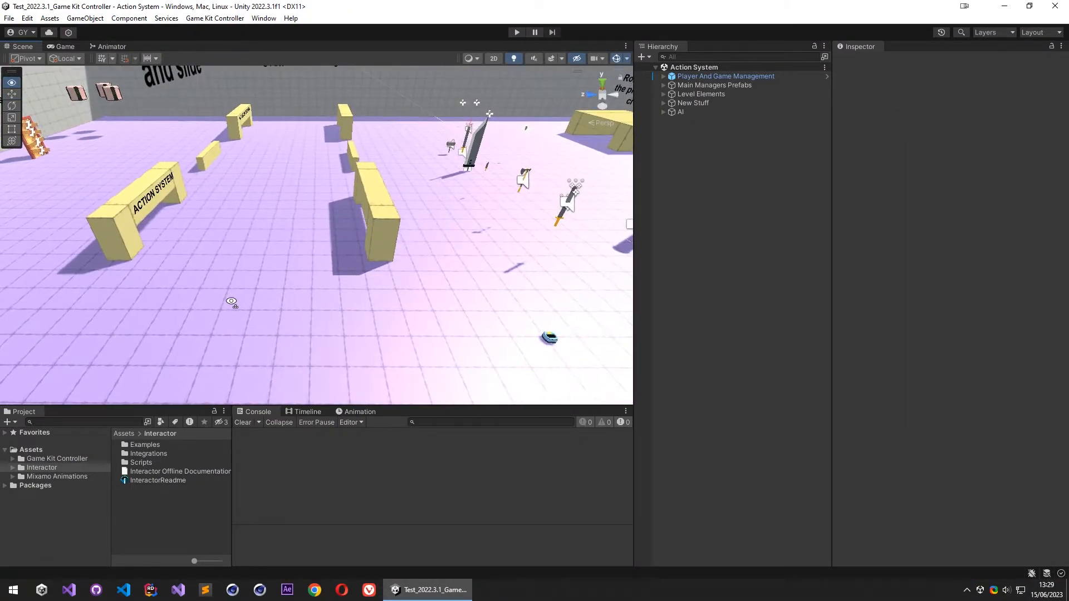
{"action": "right_click_drag", "start_coordinate": [309, 280], "coordinate": [412, 226]}
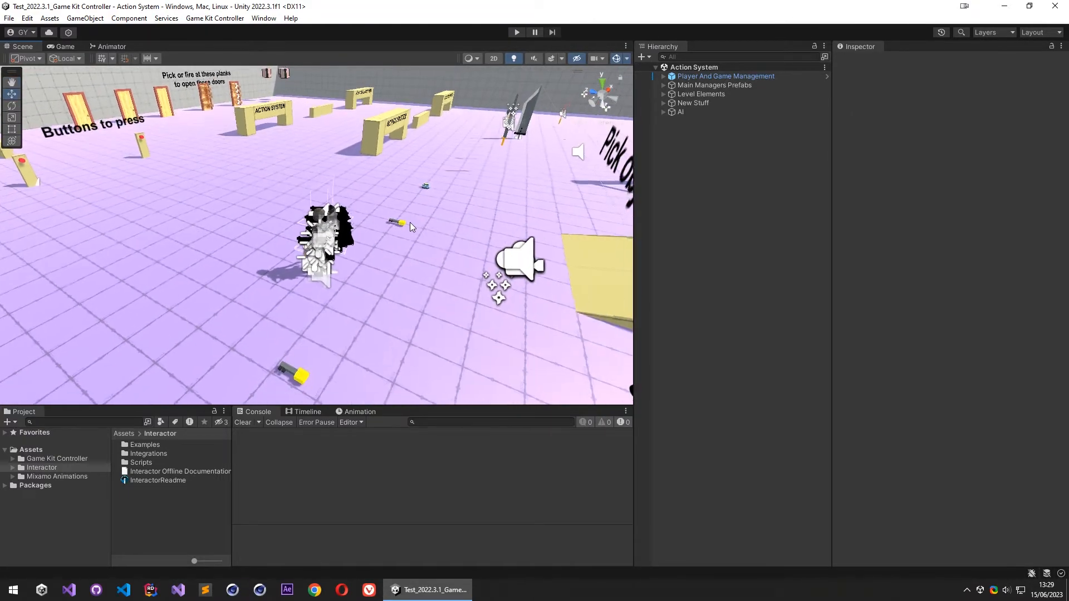
{"action": "left_click", "coordinate": [726, 76]}
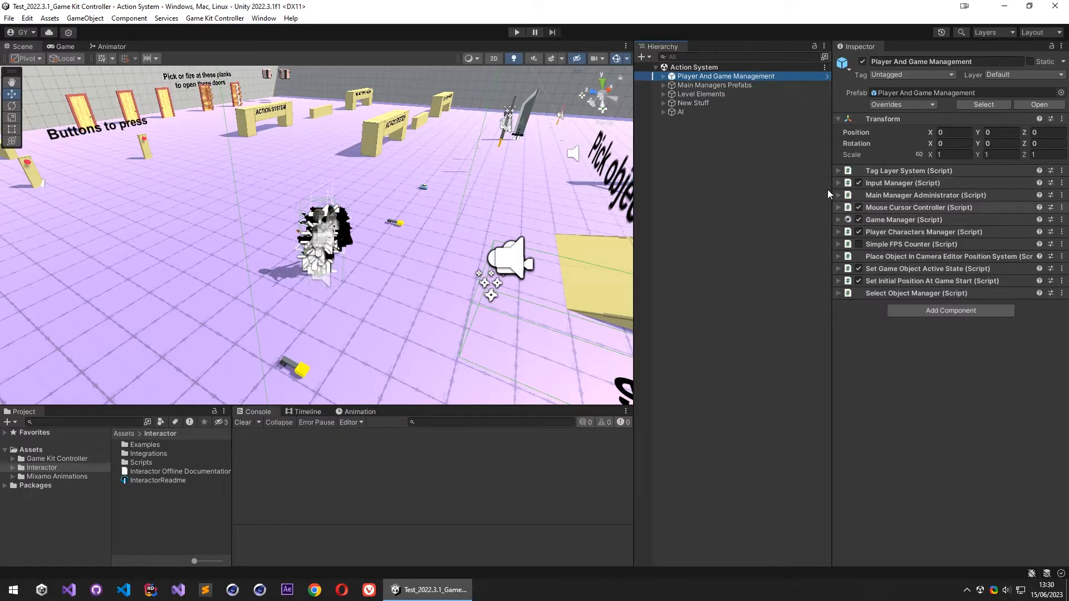
{"action": "key", "text": "w"}
{"action": "right_click_drag", "start_coordinate": [409, 207], "coordinate": [451, 210]}
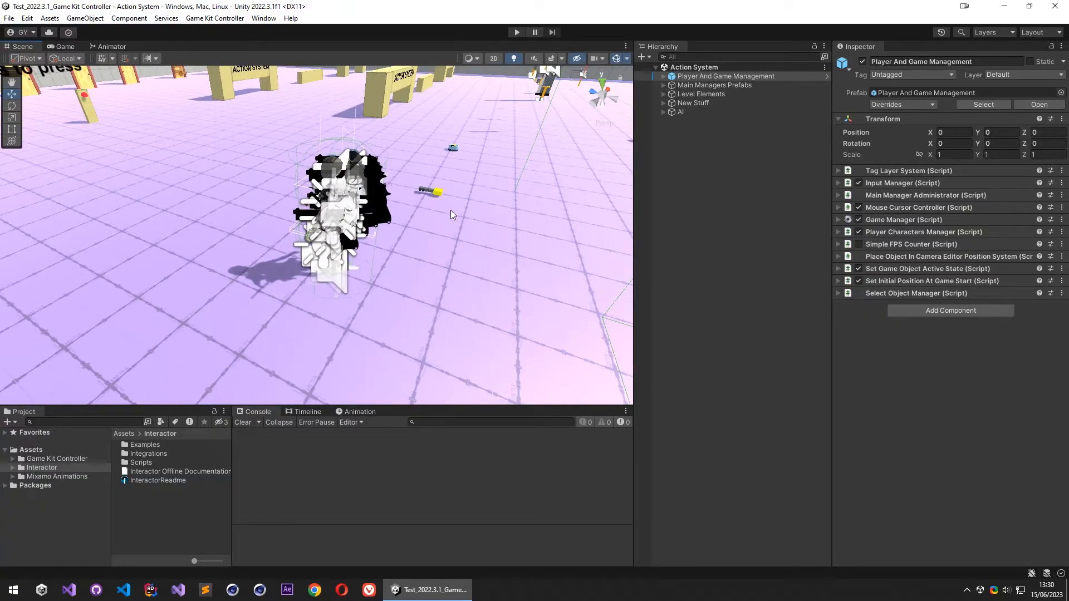
- Expand Player 1's hierarchy through Character, Player Controller and Gravity Center down to the Alice model, and examine its components
{"action": "left_click", "coordinate": [663, 77]}
{"action": "right_click_drag", "start_coordinate": [452, 177], "coordinate": [602, 266]}
{"action": "left_click", "coordinate": [672, 86]}
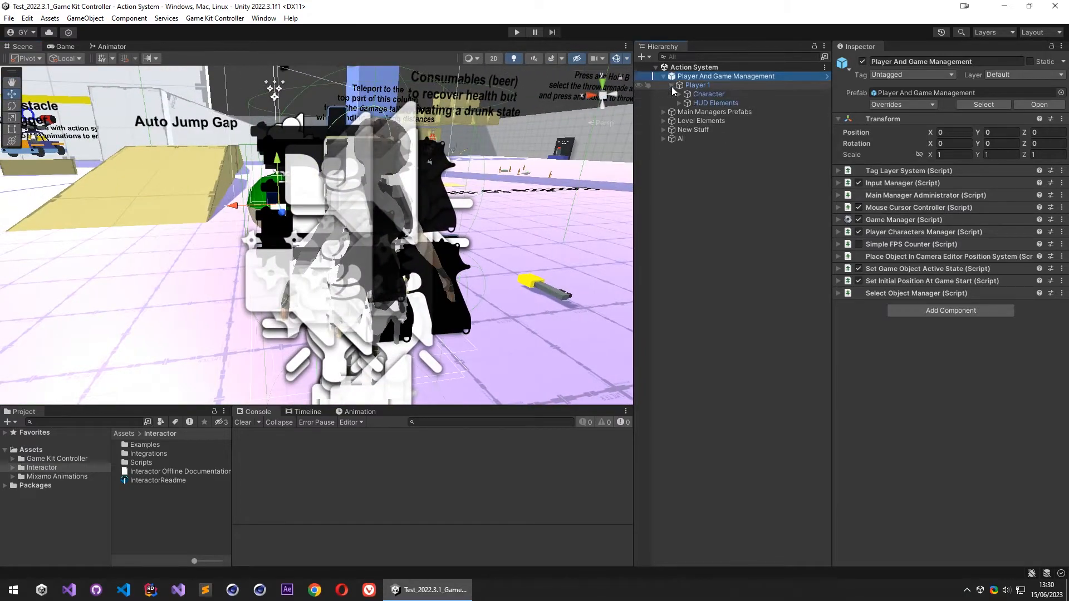
{"action": "left_click", "coordinate": [679, 94]}
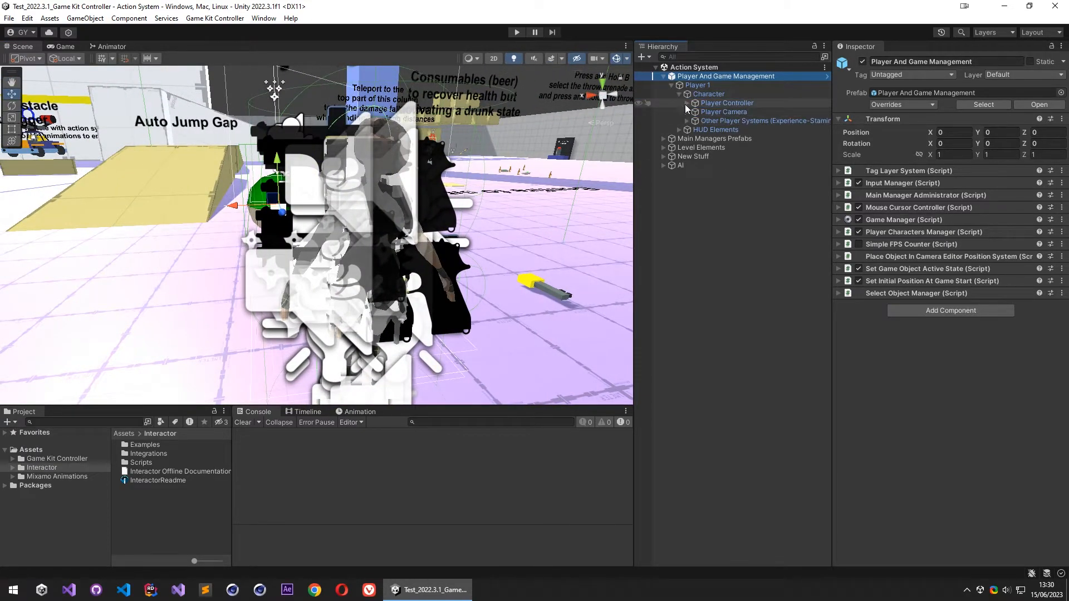
{"action": "left_click", "coordinate": [687, 104]}
{"action": "left_click", "coordinate": [695, 112]}
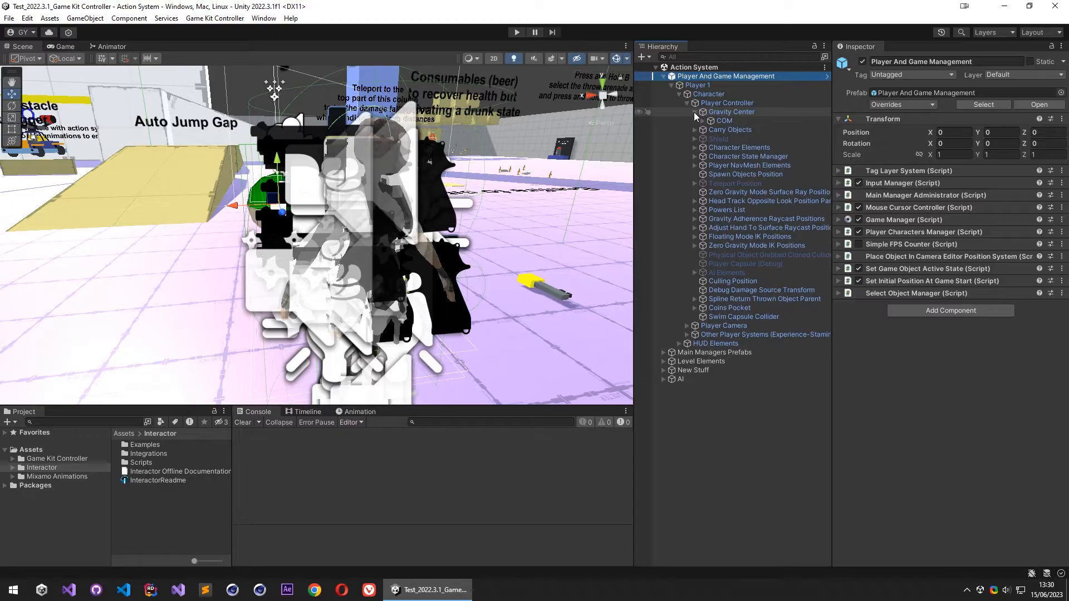
{"action": "left_click", "coordinate": [702, 122]}
{"action": "left_click", "coordinate": [708, 129]}
{"action": "left_click", "coordinate": [710, 130]}
{"action": "scroll", "coordinate": [726, 262], "scroll_direction": "down", "scroll_amount": 3}
{"action": "scroll", "coordinate": [703, 221], "scroll_direction": "up", "scroll_amount": 3}
- Collapse Gravity Center, select Player Controller and review its collider, rigidbody, animator and controller components
{"action": "left_click", "coordinate": [695, 112]}
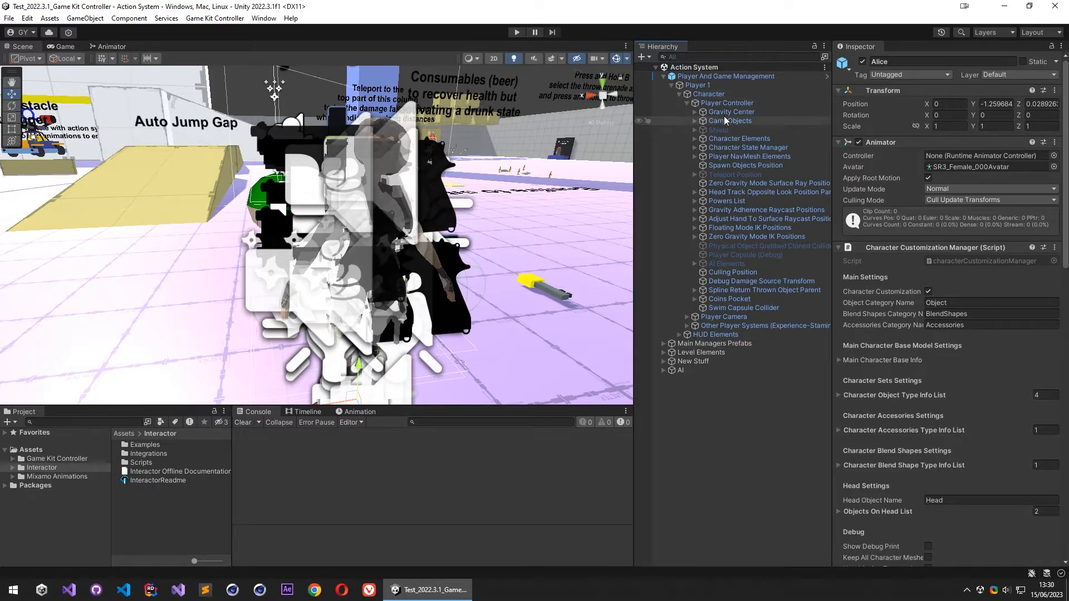
{"action": "left_click", "coordinate": [735, 104]}
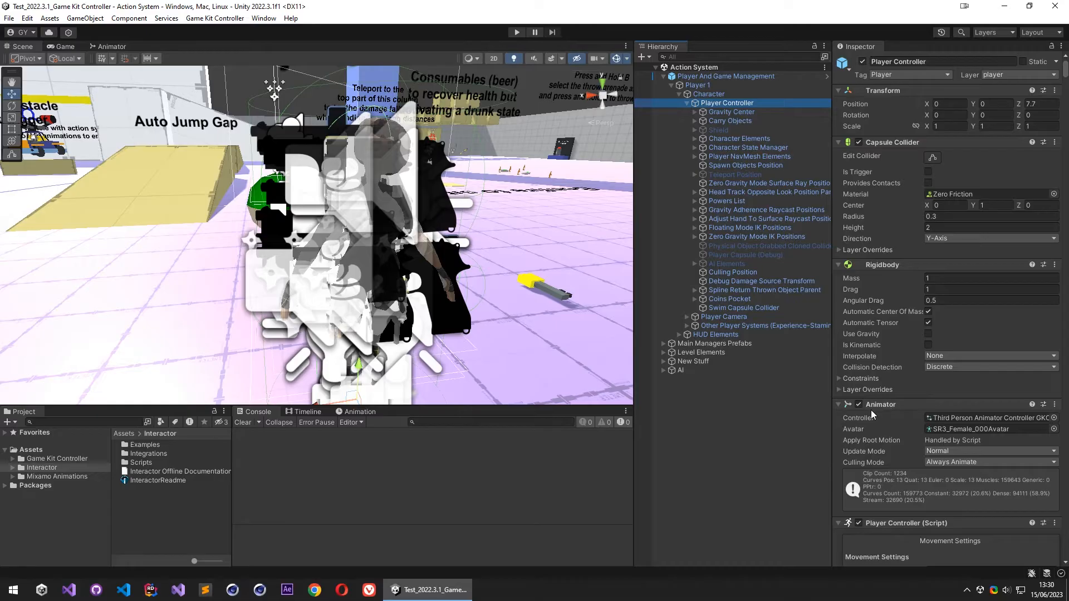
{"action": "scroll", "coordinate": [871, 410], "scroll_direction": "down", "scroll_amount": 3}
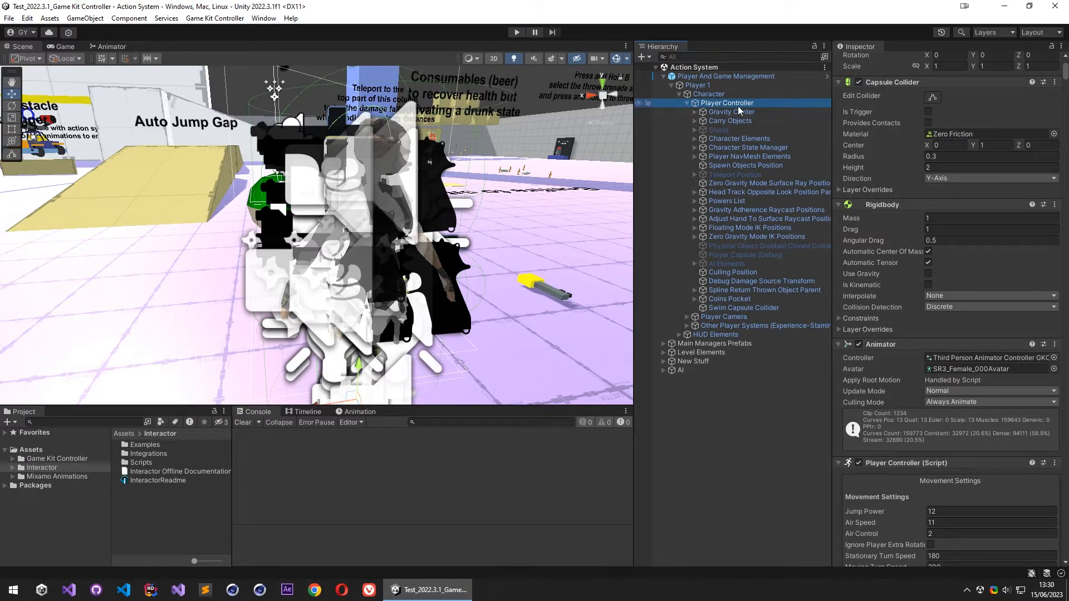
{"action": "scroll", "coordinate": [900, 399], "scroll_direction": "down", "scroll_amount": 20}
{"action": "scroll", "coordinate": [906, 348], "scroll_direction": "up", "scroll_amount": 20}
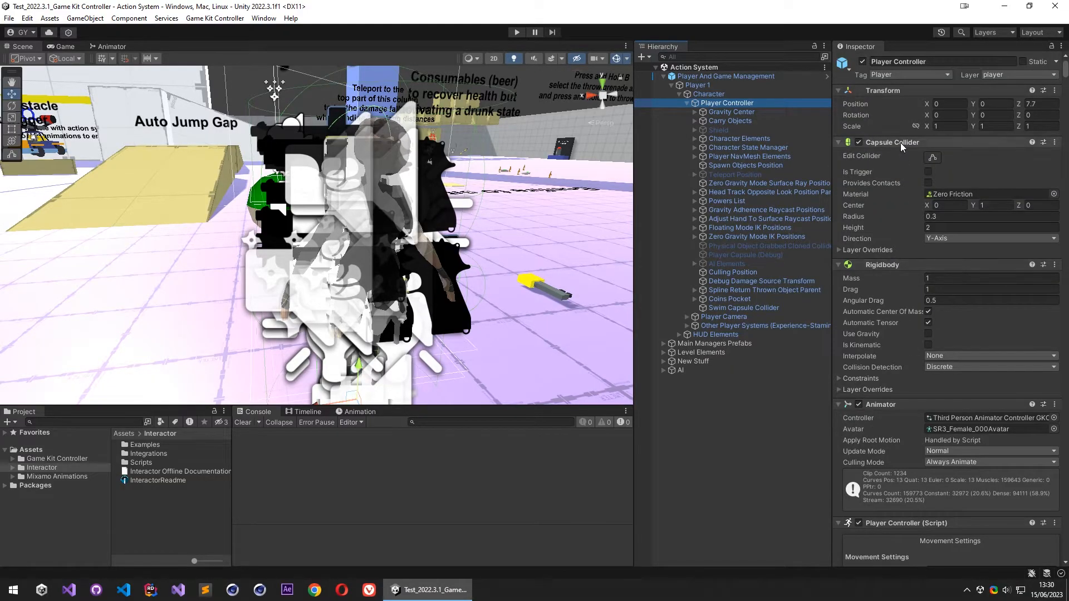
- Collapse all of Player Controller's components from Capsule Collider down to Surface To Slice
{"action": "left_click", "coordinate": [900, 142]}
{"action": "left_click", "coordinate": [894, 155]}
{"action": "left_click", "coordinate": [897, 167]}
{"action": "left_click", "coordinate": [898, 179]}
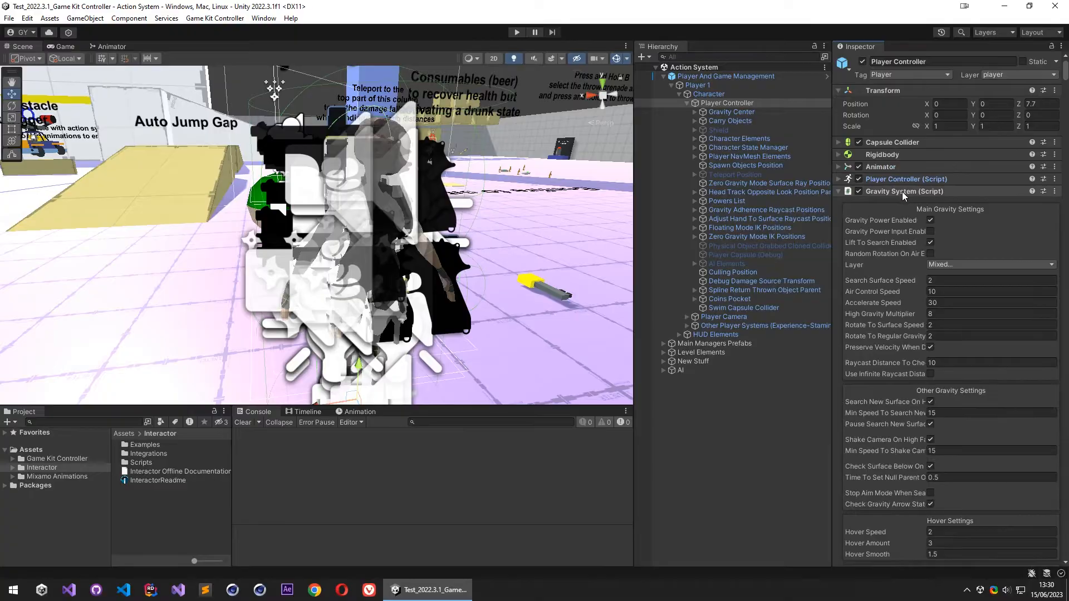
{"action": "left_click", "coordinate": [902, 192]}
{"action": "left_click", "coordinate": [896, 204]}
{"action": "left_click", "coordinate": [901, 216]}
{"action": "left_click", "coordinate": [902, 241]}
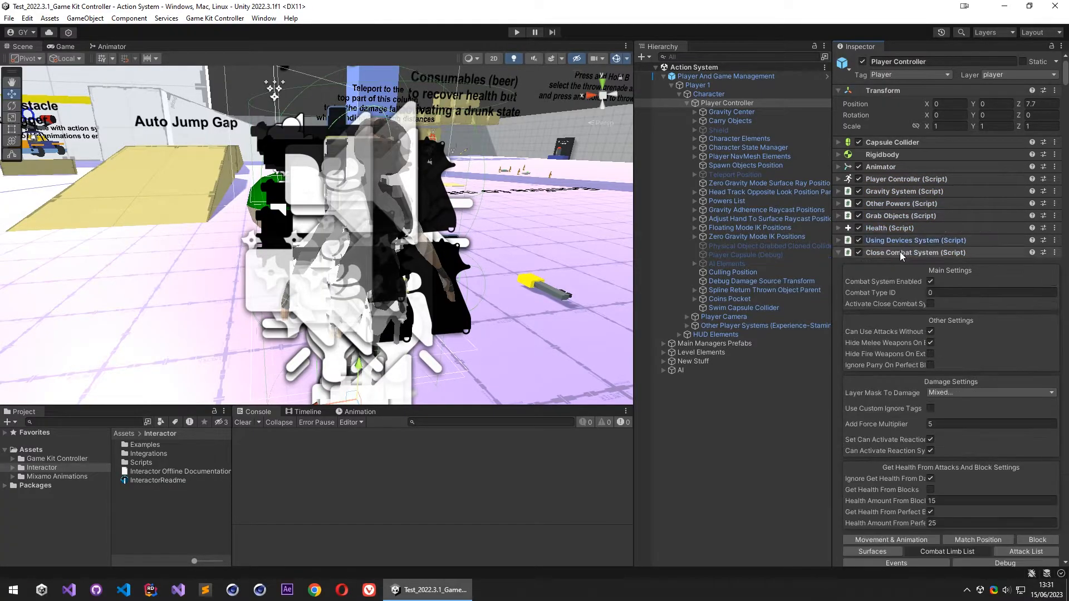
{"action": "left_click", "coordinate": [900, 252]}
{"action": "left_click", "coordinate": [902, 265]}
{"action": "left_click", "coordinate": [900, 277]}
{"action": "left_click", "coordinate": [898, 301]}
{"action": "left_click", "coordinate": [898, 314]}
{"action": "left_click", "coordinate": [894, 326]}
{"action": "left_click", "coordinate": [894, 338]}
{"action": "left_click", "coordinate": [895, 351]}
{"action": "left_click", "coordinate": [898, 363]}
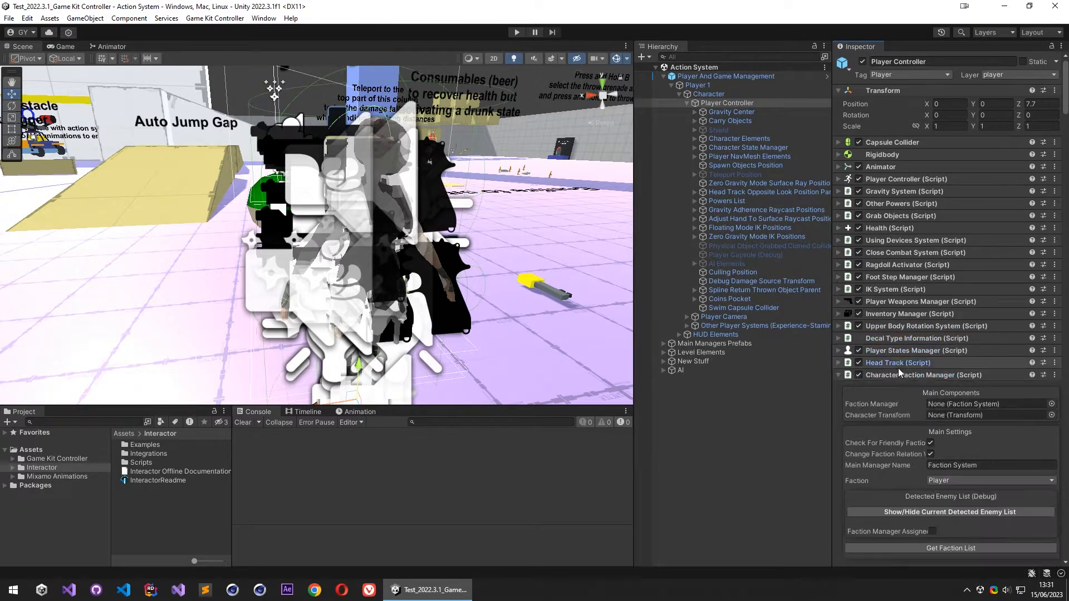
{"action": "left_click", "coordinate": [898, 375]}
{"action": "left_click", "coordinate": [897, 387]}
{"action": "left_click", "coordinate": [897, 399]}
{"action": "left_click", "coordinate": [898, 411]}
{"action": "left_click", "coordinate": [897, 424]}
{"action": "left_click", "coordinate": [897, 437]}
{"action": "left_click", "coordinate": [897, 449]}
{"action": "left_click", "coordinate": [897, 461]}
{"action": "left_click", "coordinate": [894, 473]}
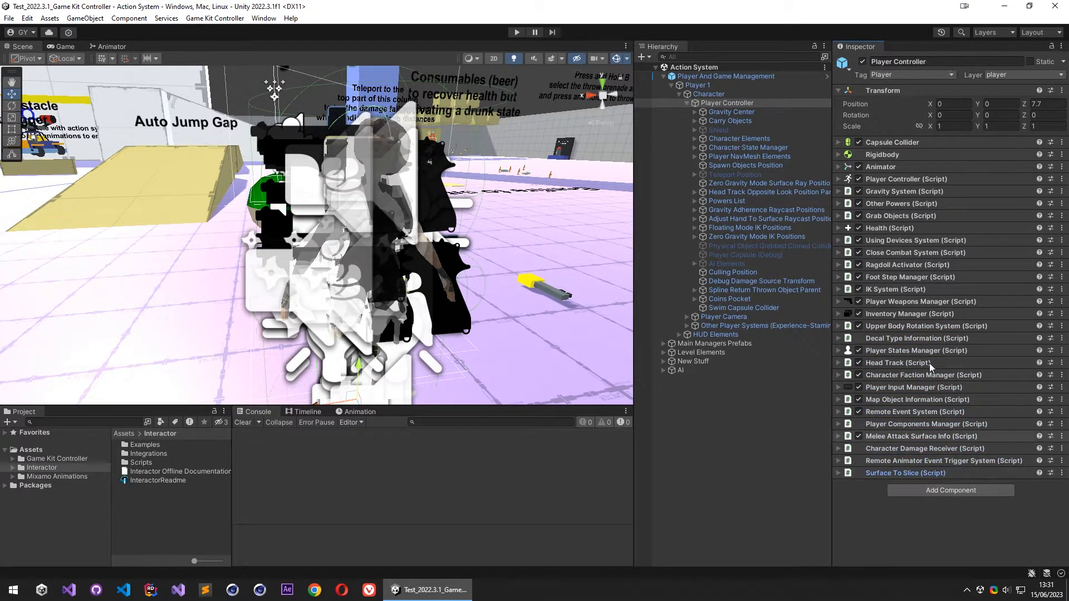
- Add the Interactor component to Player Controller and start Interactor, saving its prefab list as InteractorPrefabList.asset in the Assets folder
{"action": "left_click", "coordinate": [940, 491]}
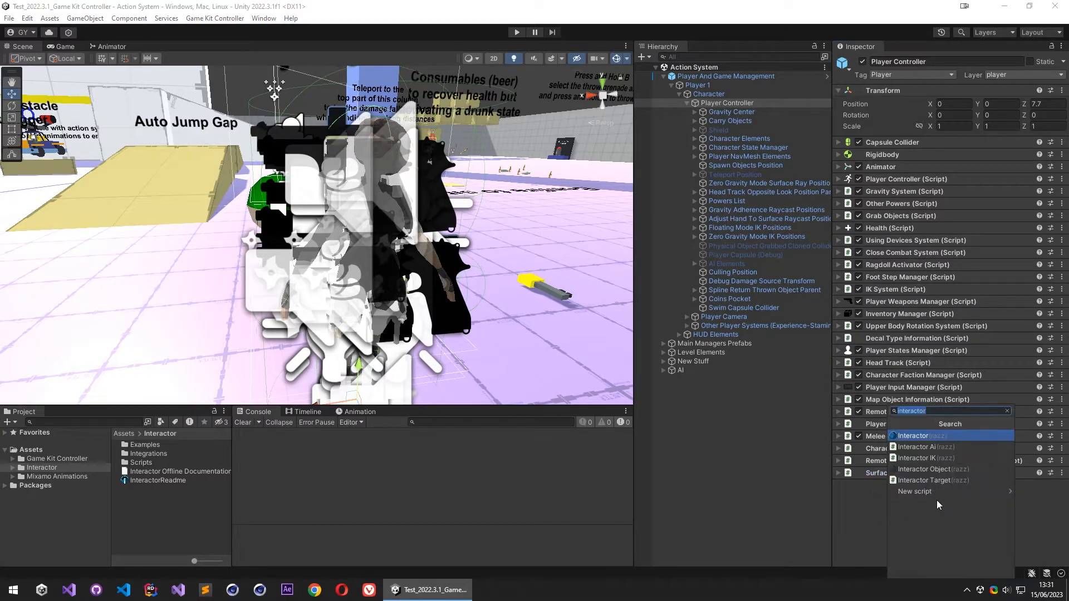
{"action": "left_click", "coordinate": [919, 435]}
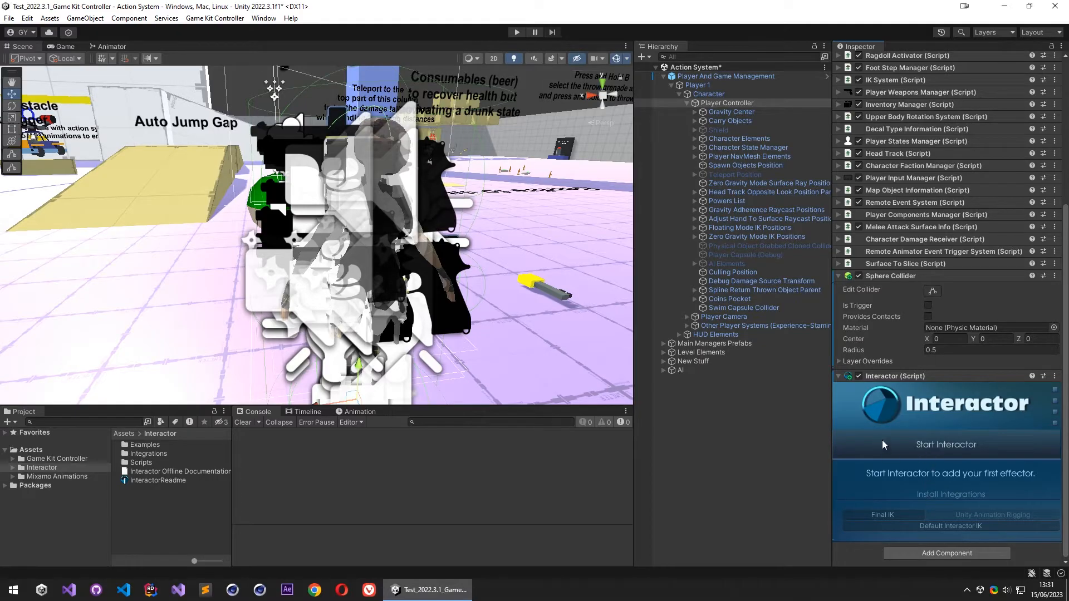
{"action": "left_click", "coordinate": [933, 449]}
{"action": "left_click", "coordinate": [561, 317]}
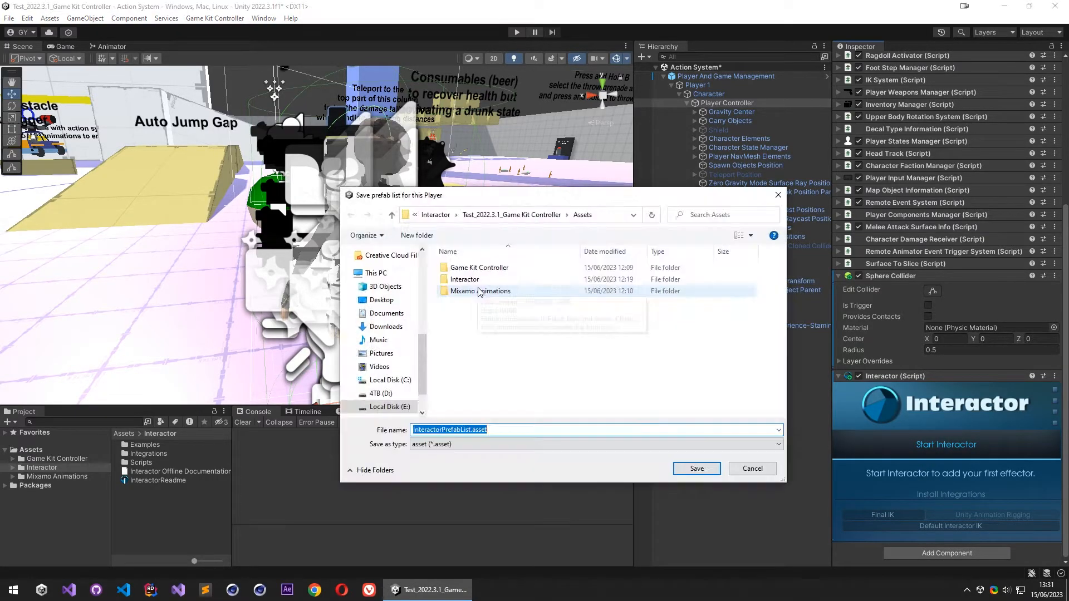
{"action": "left_click", "coordinate": [697, 469]}
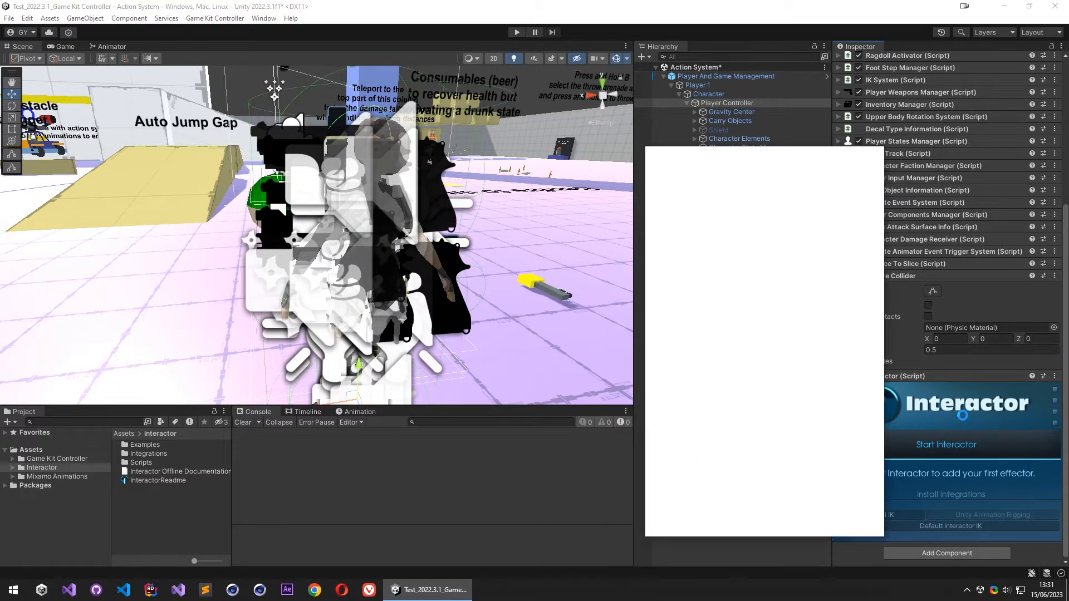
- Name the new effector LH, set its type to Left Hand and automatically fit its position, angles and ranges
{"action": "scroll", "coordinate": [942, 424], "scroll_direction": "down", "scroll_amount": 5}
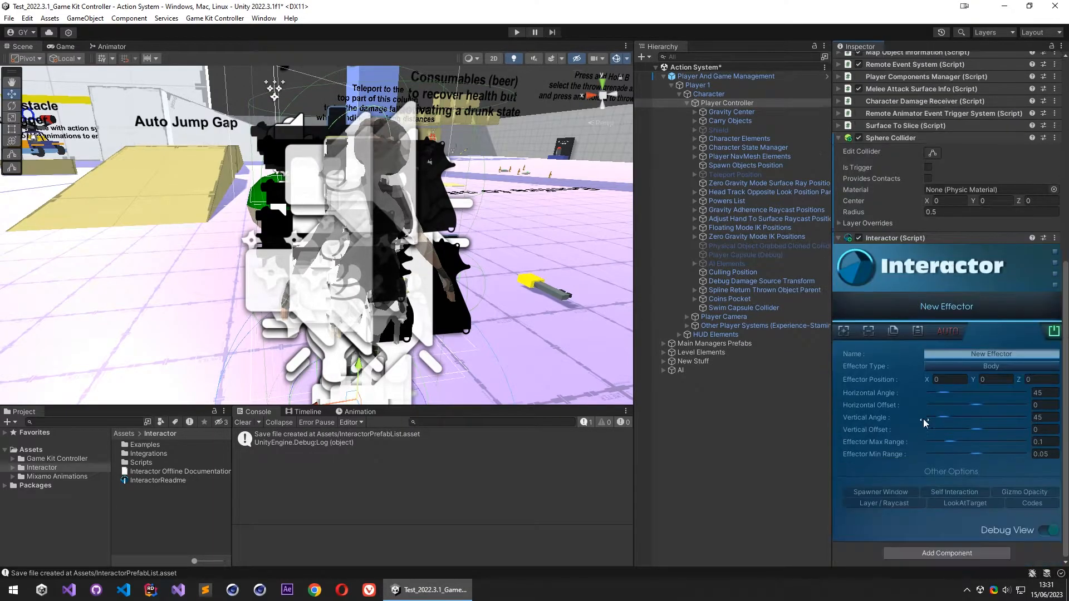
{"action": "left_click", "coordinate": [991, 367]}
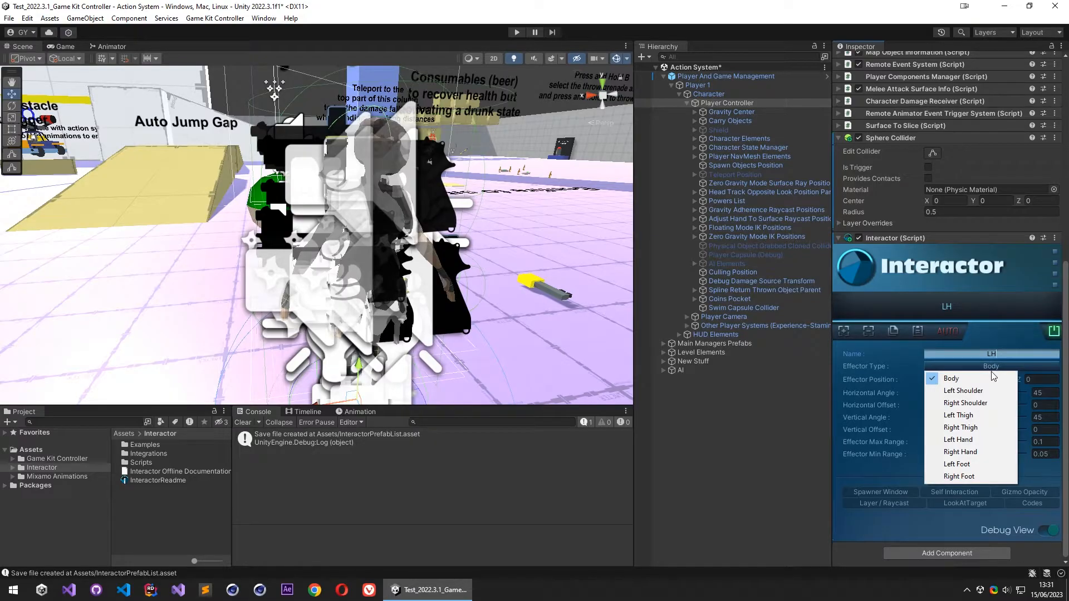
{"action": "left_click", "coordinate": [971, 438]}
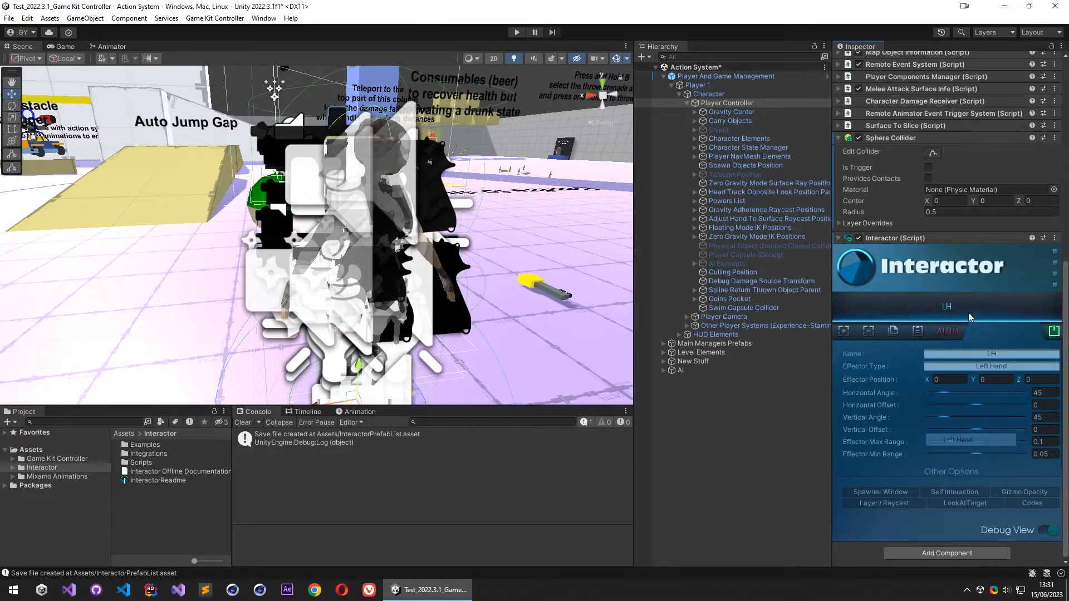
{"action": "left_click", "coordinate": [946, 332]}
- Add a second effector named RH, set its type to Right Hand and automatically fit its values
{"action": "left_click", "coordinate": [839, 333]}
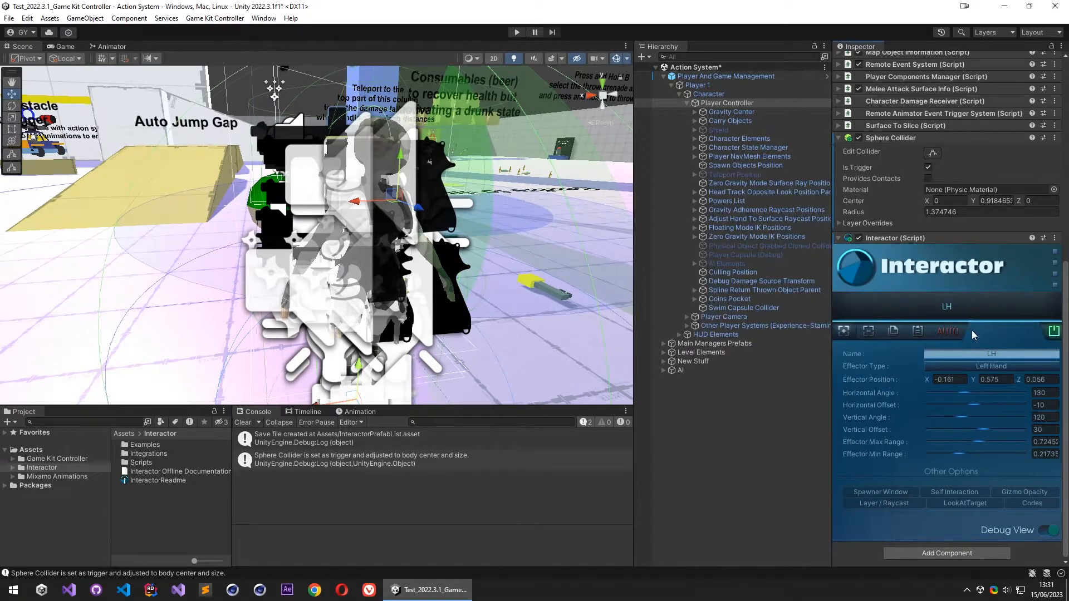
{"action": "left_click", "coordinate": [989, 354]}
{"action": "type", "text": "RH"}
{"action": "left_click", "coordinate": [994, 366]}
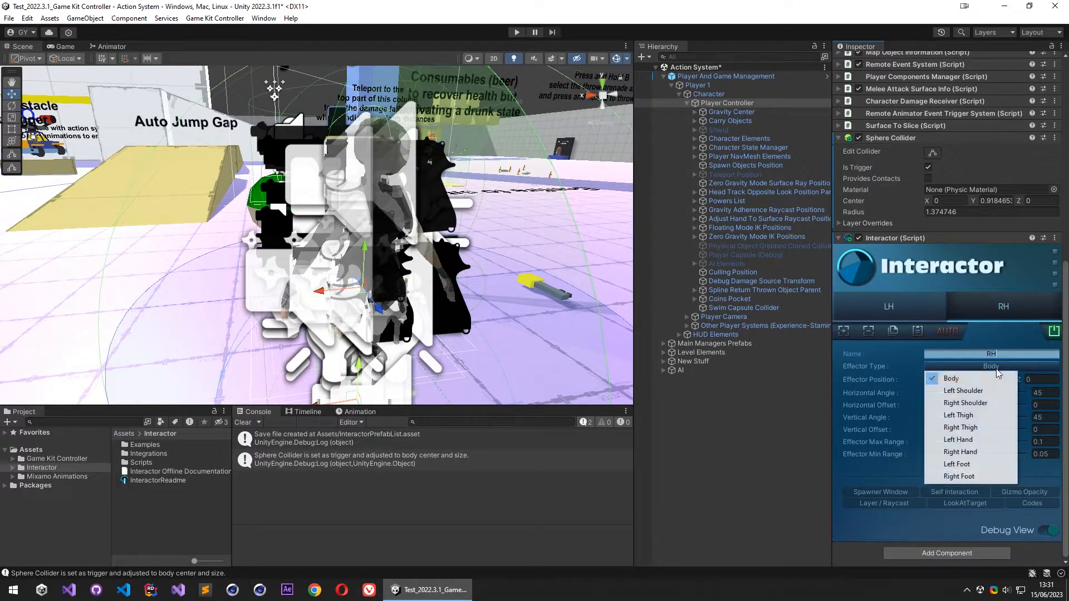
{"action": "left_click", "coordinate": [978, 452]}
{"action": "left_click", "coordinate": [957, 333]}
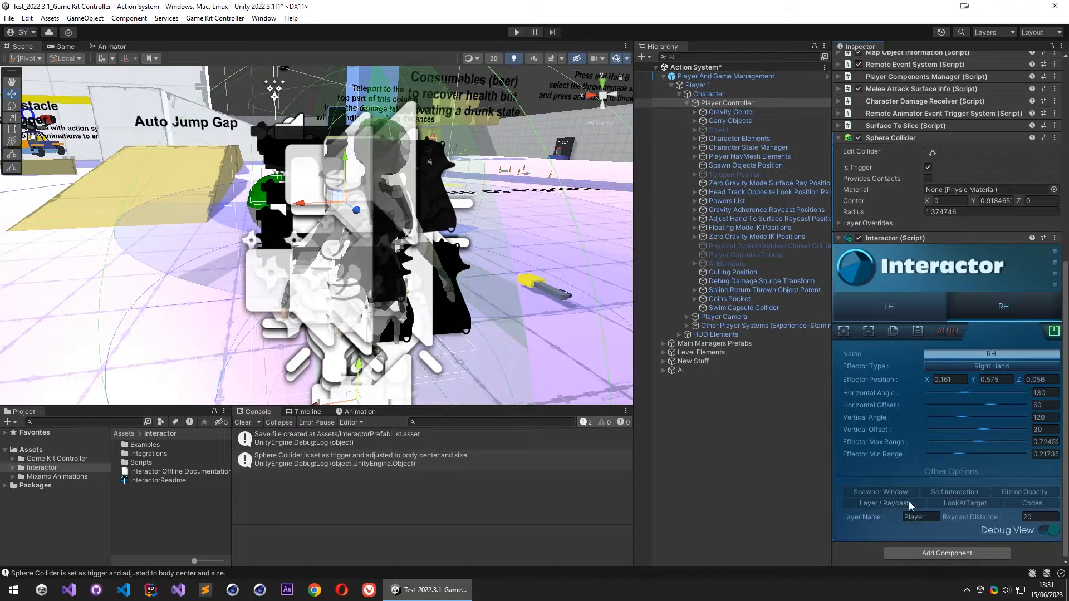
- Check the Player Controller's layer and set Interactor's Layer Name to "player" in the Layer / Raycast options
{"action": "scroll", "coordinate": [937, 194], "scroll_direction": "up", "scroll_amount": 10}
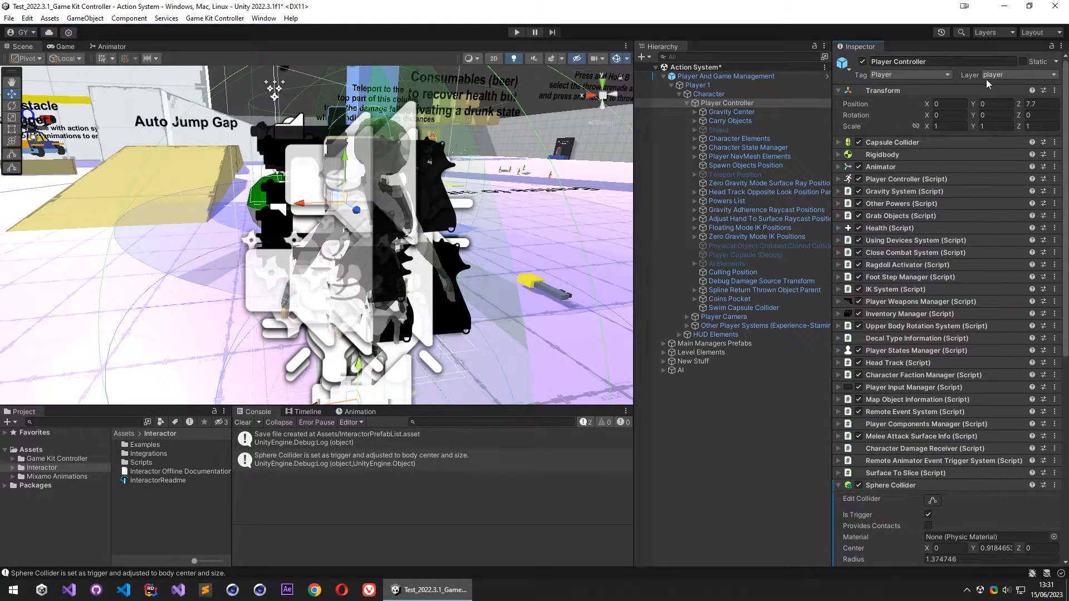
{"action": "scroll", "coordinate": [933, 211], "scroll_direction": "down", "scroll_amount": 10}
{"action": "left_click", "coordinate": [915, 518]}
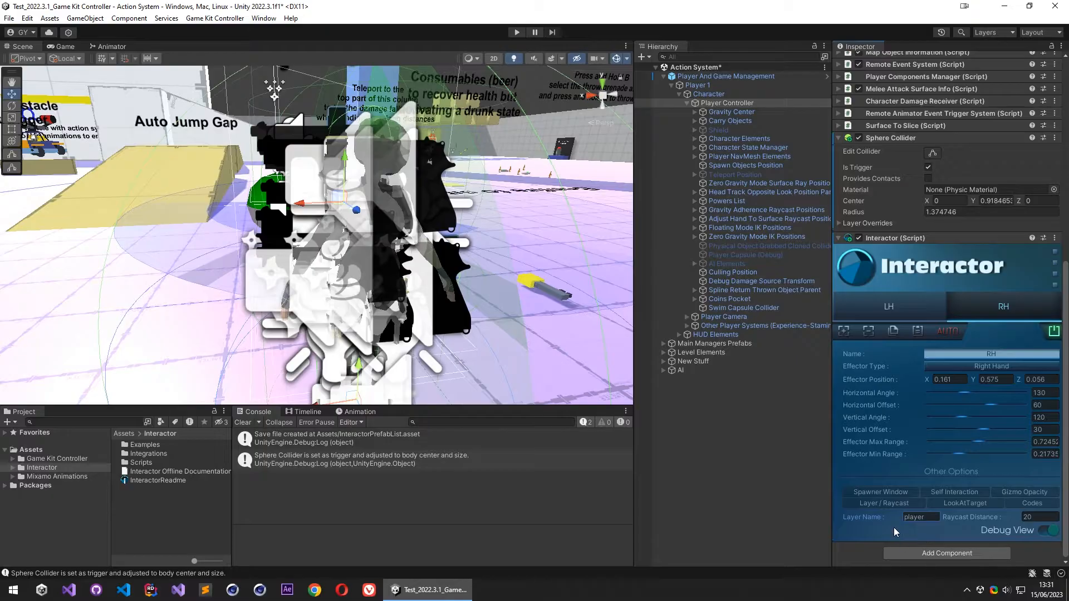
- Add the Interactor IK component to Player Controller and create two elements in its Ik Parts list
{"action": "left_click", "coordinate": [930, 554]}
{"action": "left_click", "coordinate": [937, 462]}
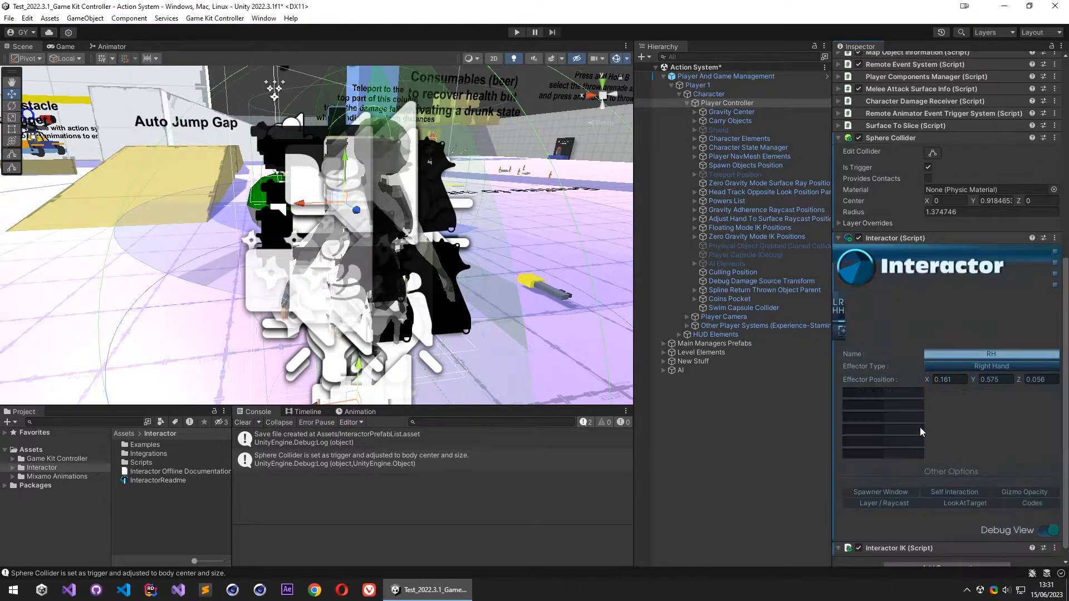
{"action": "scroll", "coordinate": [884, 527], "scroll_direction": "down", "scroll_amount": 3}
{"action": "left_click", "coordinate": [1031, 527]}
{"action": "left_click", "coordinate": [1030, 526]}
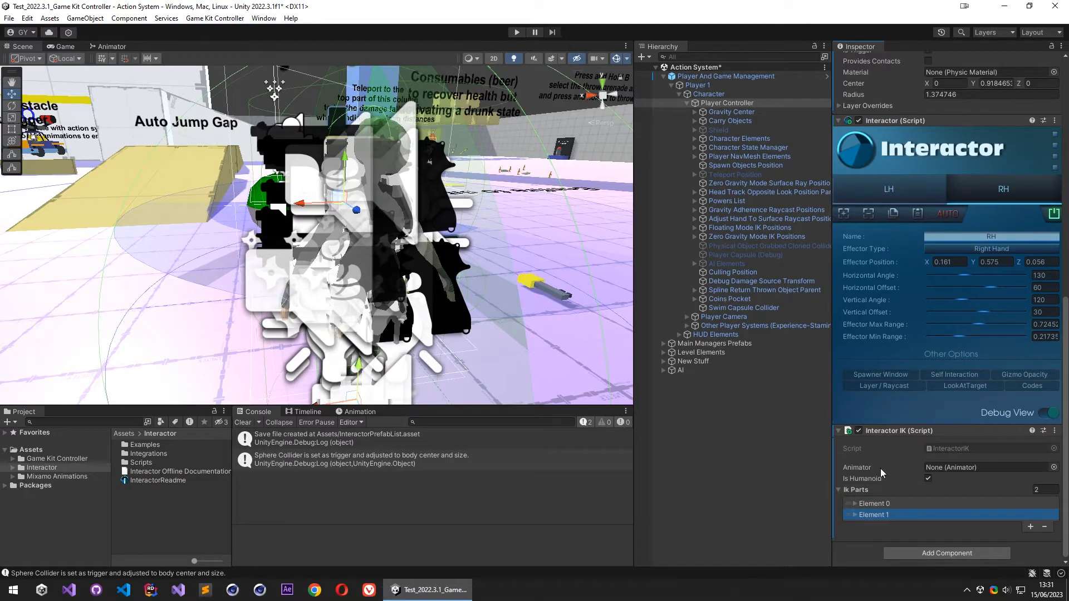
- Set the two IK parts to Left Hand and Right Hand, with Match Child Bones enabled for both
{"action": "left_click", "coordinate": [857, 515]}
{"action": "left_click", "coordinate": [856, 503]}
{"action": "scroll", "coordinate": [904, 490], "scroll_direction": "down", "scroll_amount": 4}
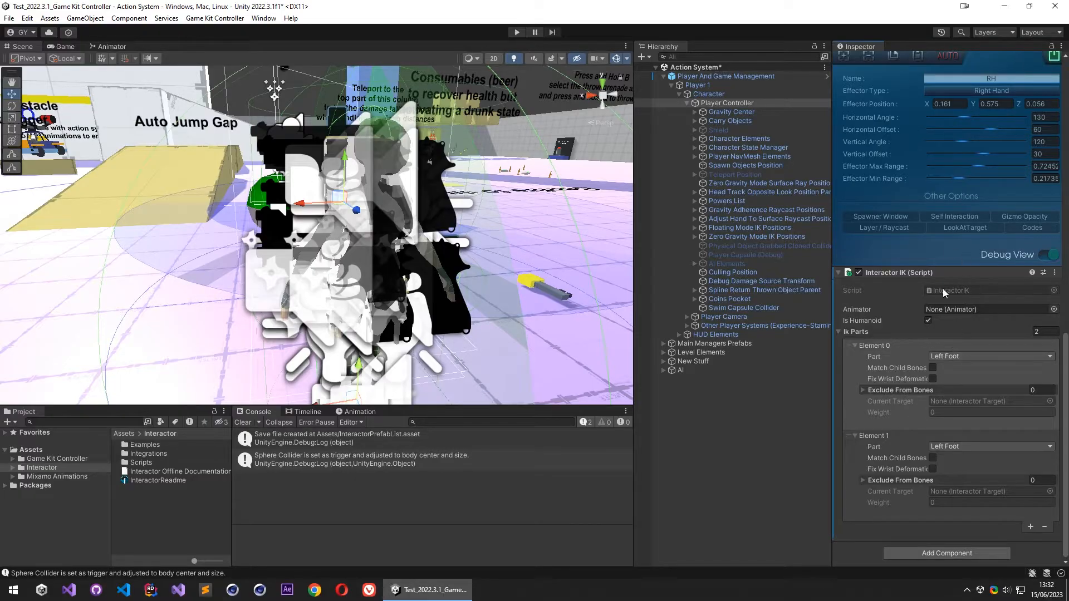
{"action": "left_click", "coordinate": [964, 357]}
{"action": "left_click", "coordinate": [973, 395]}
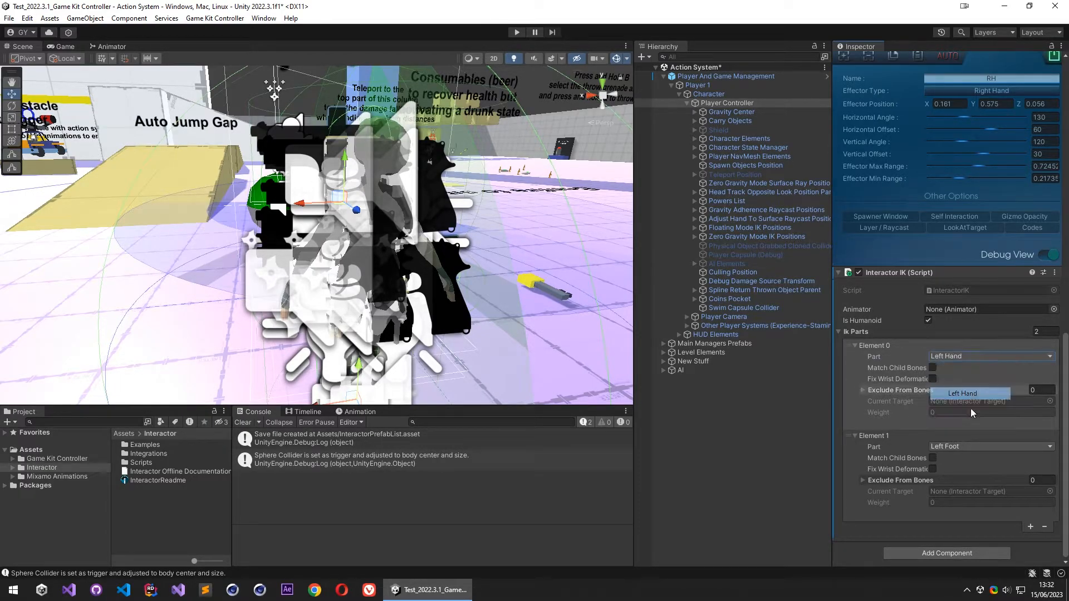
{"action": "left_click", "coordinate": [972, 446]}
{"action": "left_click", "coordinate": [969, 495]}
{"action": "left_click", "coordinate": [933, 368]}
- Turn off Interactor's Debug View
{"action": "scroll", "coordinate": [888, 436], "scroll_direction": "up", "scroll_amount": 4}
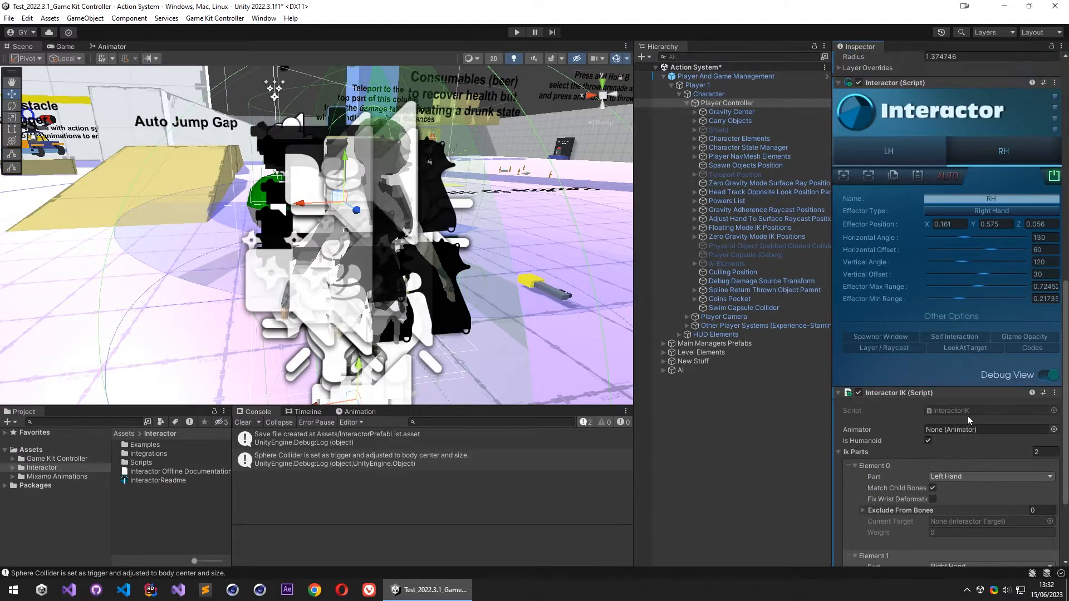
{"action": "left_click", "coordinate": [1032, 376]}
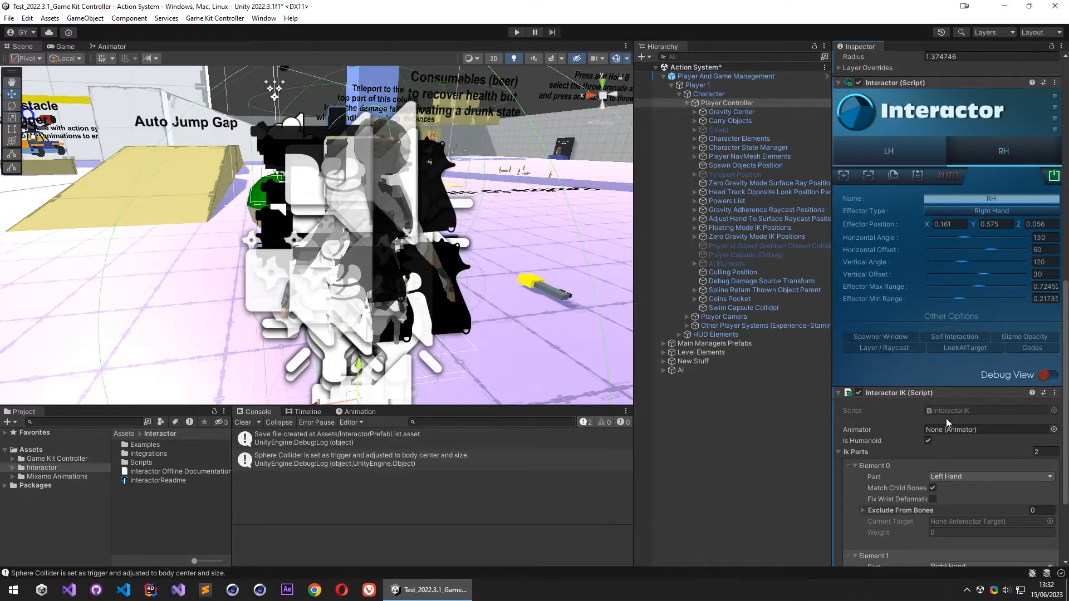
{"action": "scroll", "coordinate": [908, 467], "scroll_direction": "down", "scroll_amount": 4}
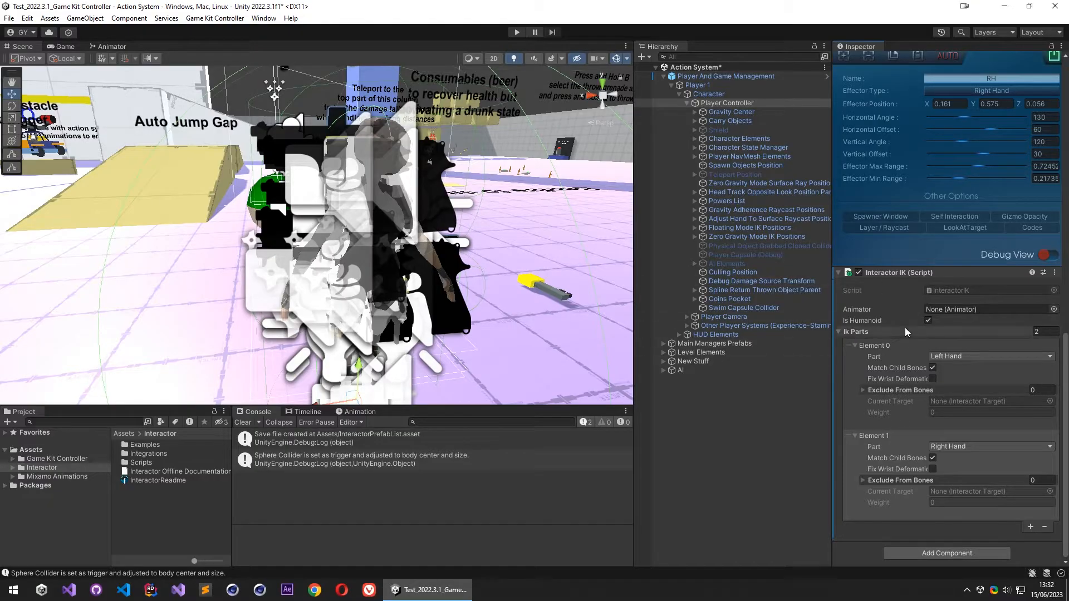
- Expand the Exclude From Bones lists of both IK parts
{"action": "left_click", "coordinate": [877, 390]}
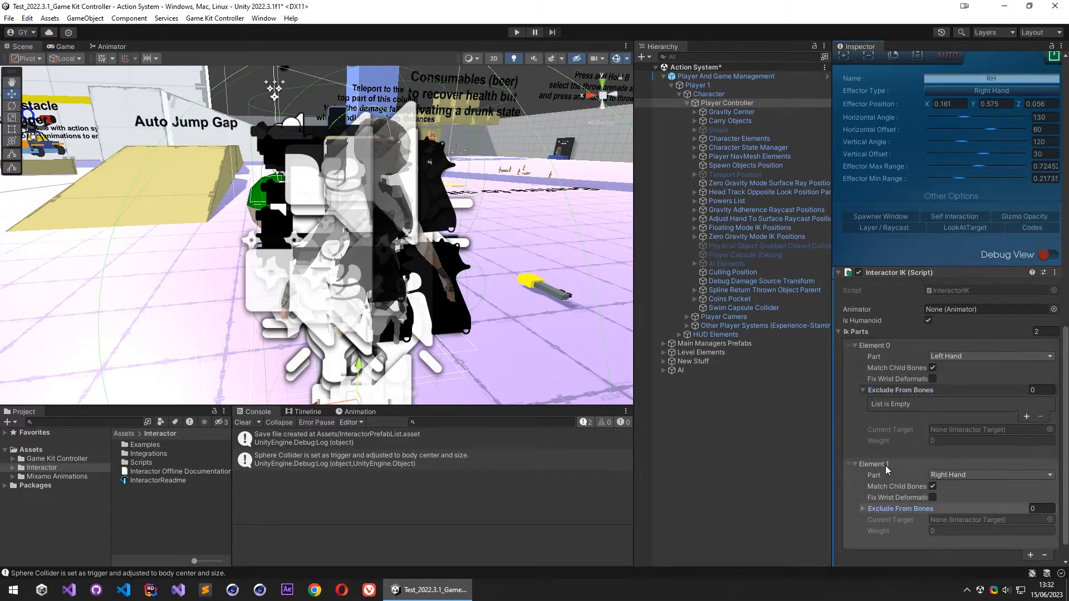
{"action": "left_click", "coordinate": [885, 509]}
{"action": "scroll", "coordinate": [885, 471], "scroll_direction": "down", "scroll_amount": 3}
- Expand Gravity Center's skeleton from Alice's root bone through root.x, spine_01.x and spine_02.x to spine_03.x
{"action": "left_click", "coordinate": [697, 106]}
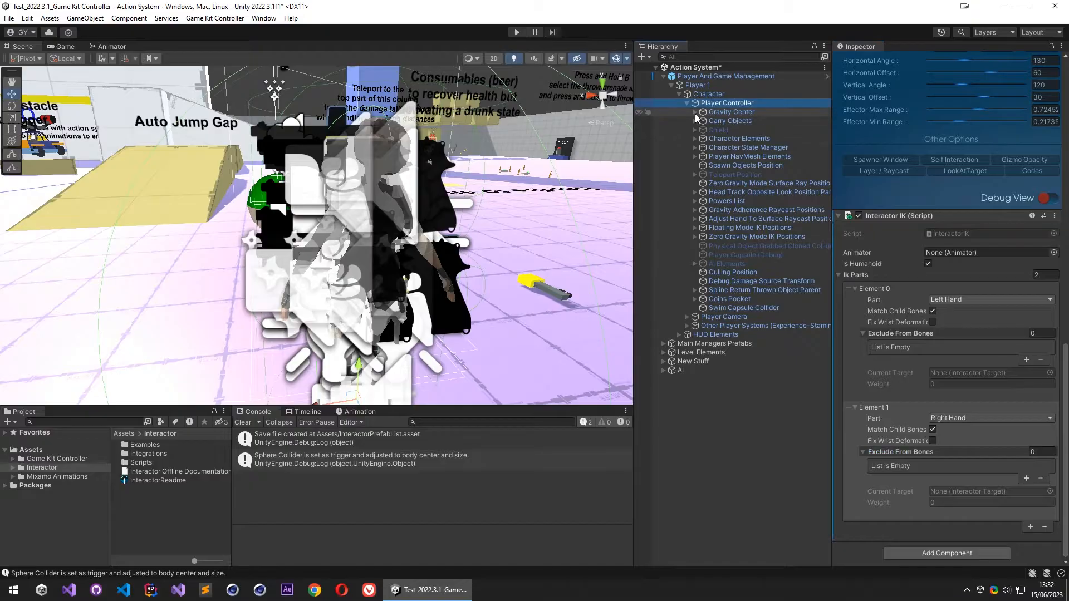
{"action": "left_click", "coordinate": [695, 113]}
{"action": "scroll", "coordinate": [750, 192], "scroll_direction": "down", "scroll_amount": 5}
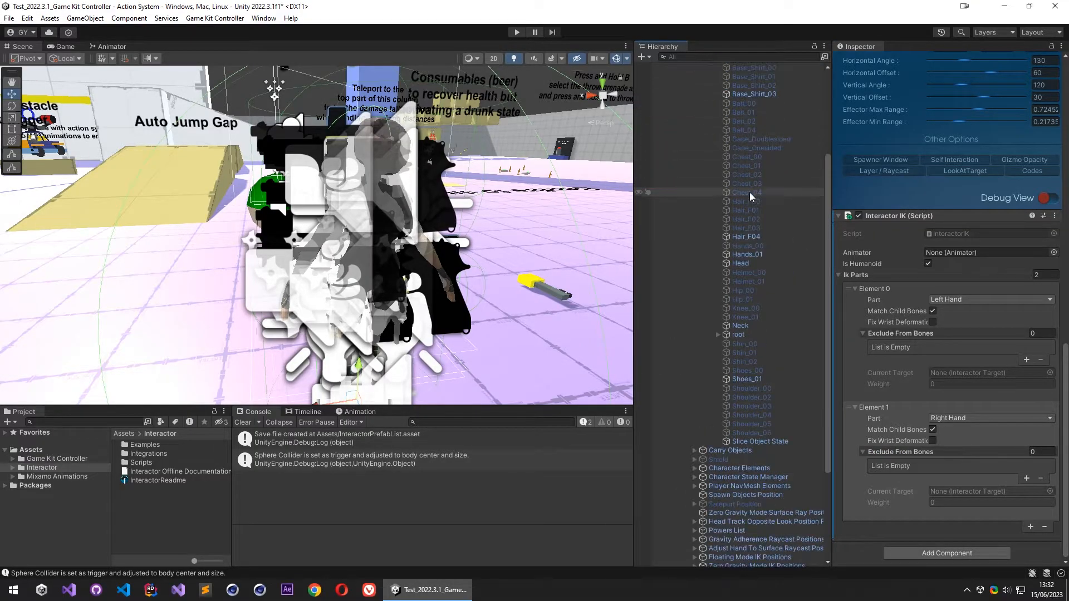
{"action": "scroll", "coordinate": [723, 237], "scroll_direction": "up", "scroll_amount": 3}
{"action": "scroll", "coordinate": [723, 237], "scroll_direction": "down", "scroll_amount": 2}
{"action": "left_click", "coordinate": [718, 368]}
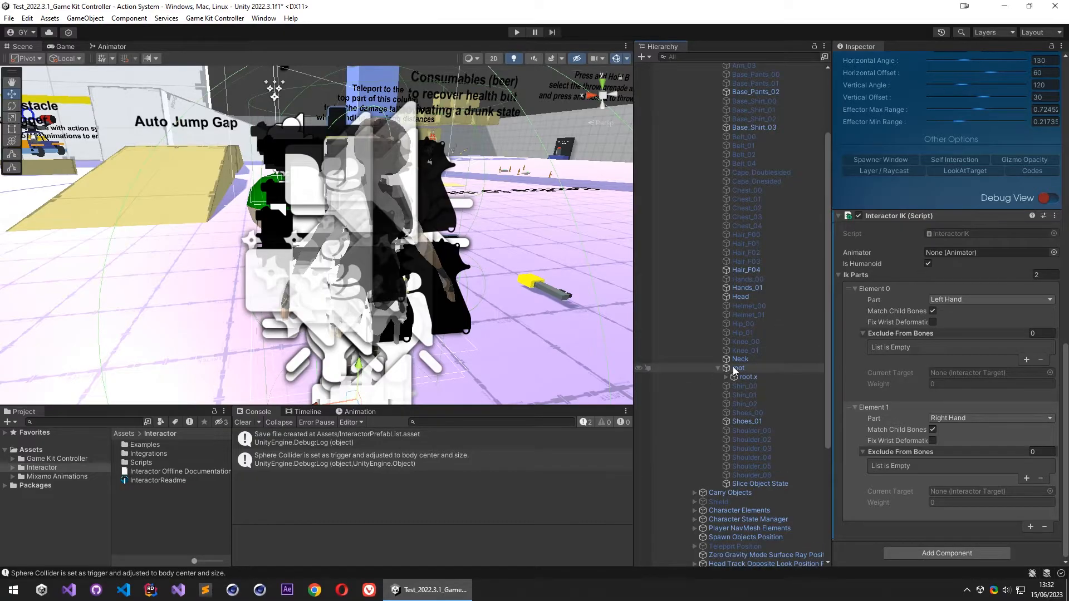
{"action": "left_click", "coordinate": [726, 377]}
{"action": "left_click", "coordinate": [734, 386]}
{"action": "left_click", "coordinate": [741, 395]}
{"action": "left_click", "coordinate": [749, 403]}
- Expand both shoulder chains down to the hand bones, open hand.l's children and widen the Hierarchy to show full names
{"action": "left_click", "coordinate": [757, 422]}
{"action": "left_click", "coordinate": [757, 440]}
{"action": "left_click", "coordinate": [765, 431]}
{"action": "scroll", "coordinate": [766, 453], "scroll_direction": "down", "scroll_amount": 3}
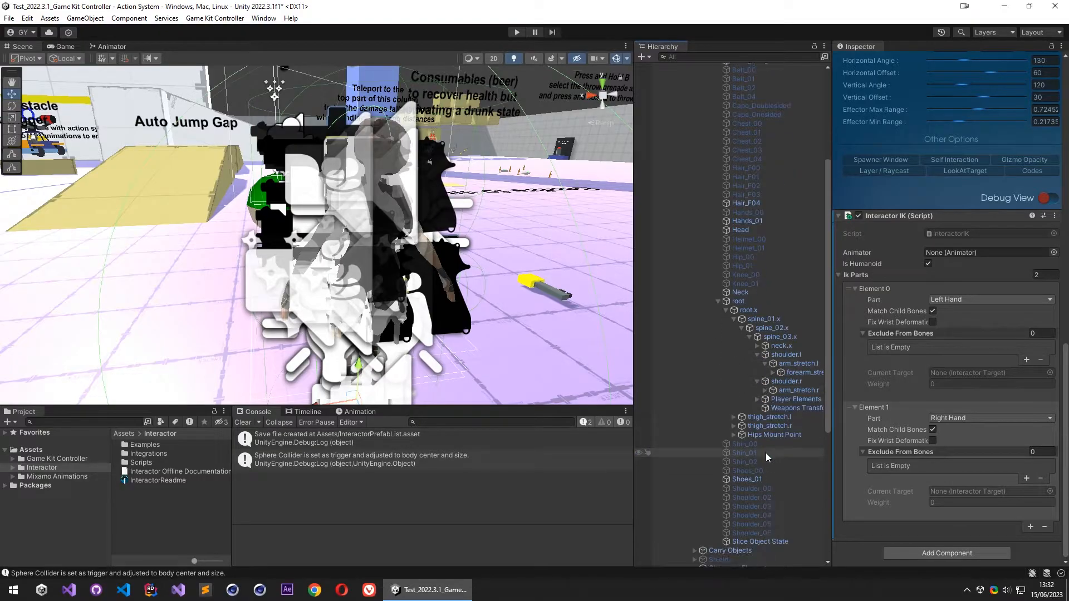
{"action": "left_click", "coordinate": [766, 391]}
{"action": "left_click", "coordinate": [773, 399]}
{"action": "left_click", "coordinate": [773, 373]}
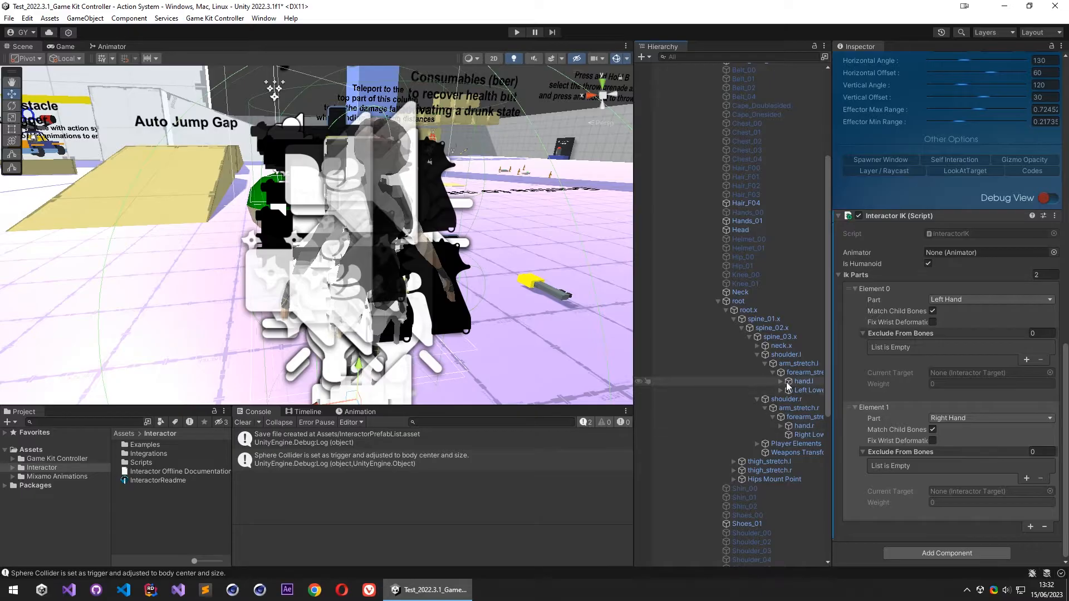
{"action": "left_click", "coordinate": [781, 382]}
{"action": "scroll", "coordinate": [783, 390], "scroll_direction": "down", "scroll_amount": 2}
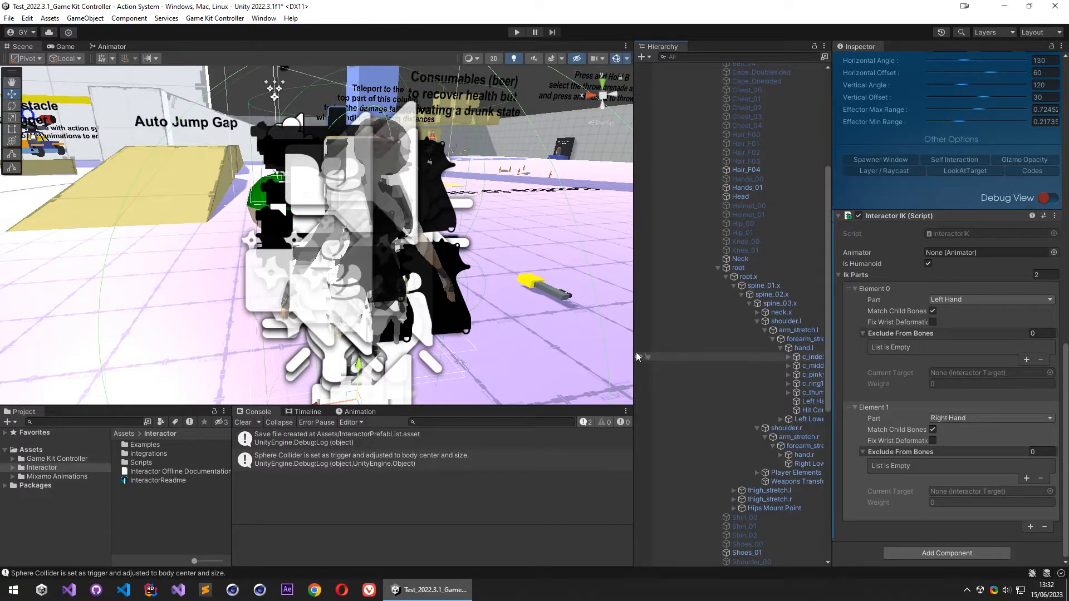
{"action": "left_click_drag", "start_coordinate": [638, 357], "coordinate": [561, 357]}
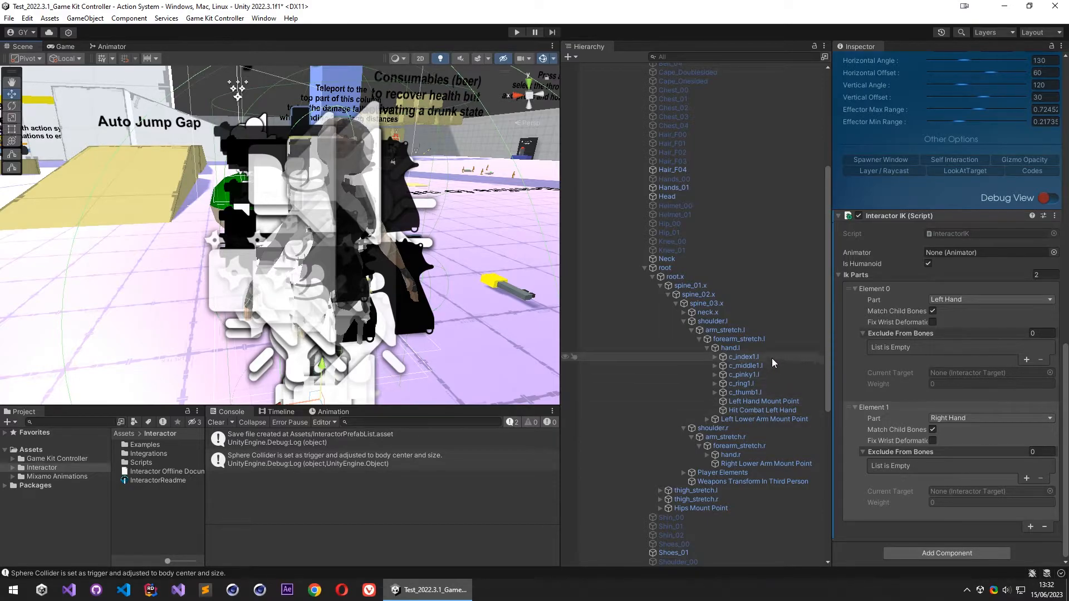
- Exclude Left Hand Mount Point and Hit Combat Left Hand from the left hand IK part's bones
{"action": "left_click", "coordinate": [1026, 360]}
{"action": "left_click", "coordinate": [1027, 360]}
{"action": "left_click_drag", "start_coordinate": [773, 402], "coordinate": [947, 346]}
{"action": "left_click_drag", "start_coordinate": [748, 412], "coordinate": [963, 359]}
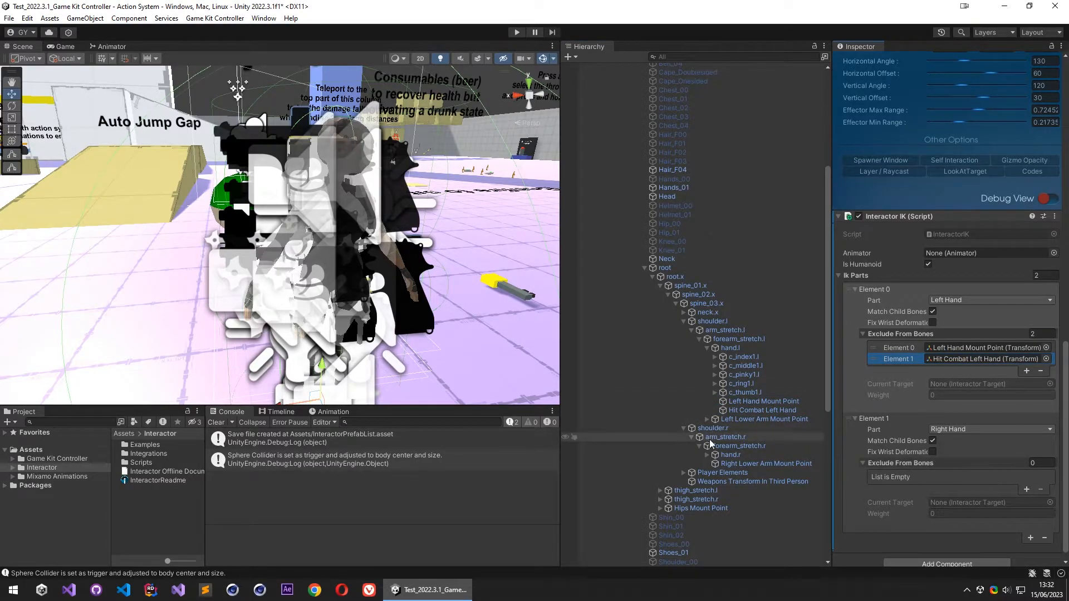
- Exclude Right Hand Mount Point, Hit Combat Right Hand and Shoot Zone from the right hand IK part's bones
{"action": "left_click", "coordinate": [708, 454]}
{"action": "scroll", "coordinate": [726, 461], "scroll_direction": "down", "scroll_amount": 3}
{"action": "scroll", "coordinate": [726, 461], "scroll_direction": "down", "scroll_amount": 3}
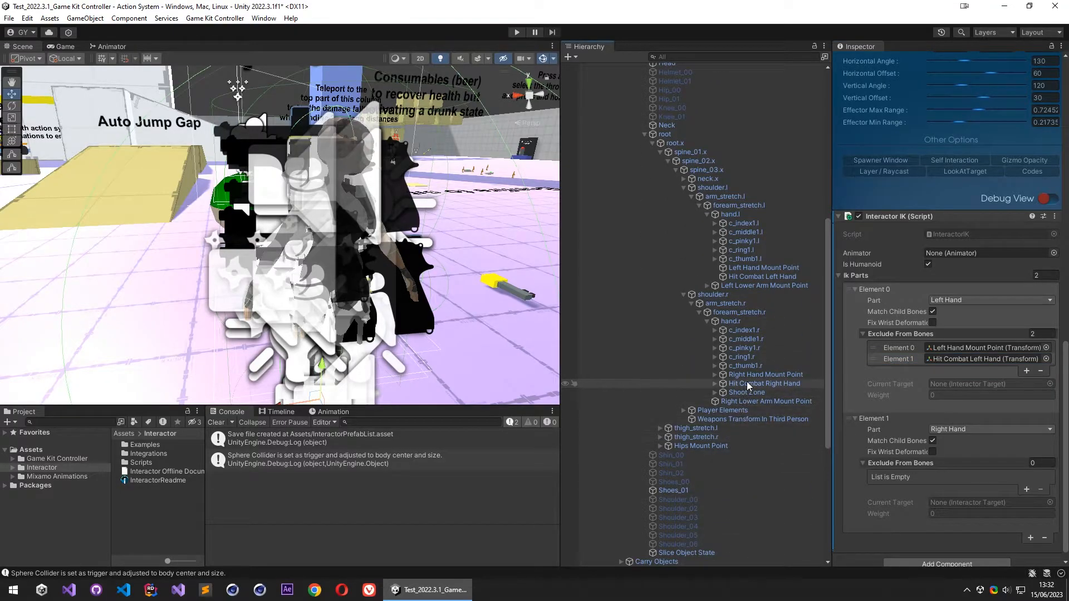
{"action": "left_click", "coordinate": [1027, 489]}
{"action": "left_click", "coordinate": [1026, 489]}
{"action": "left_click", "coordinate": [1026, 499]}
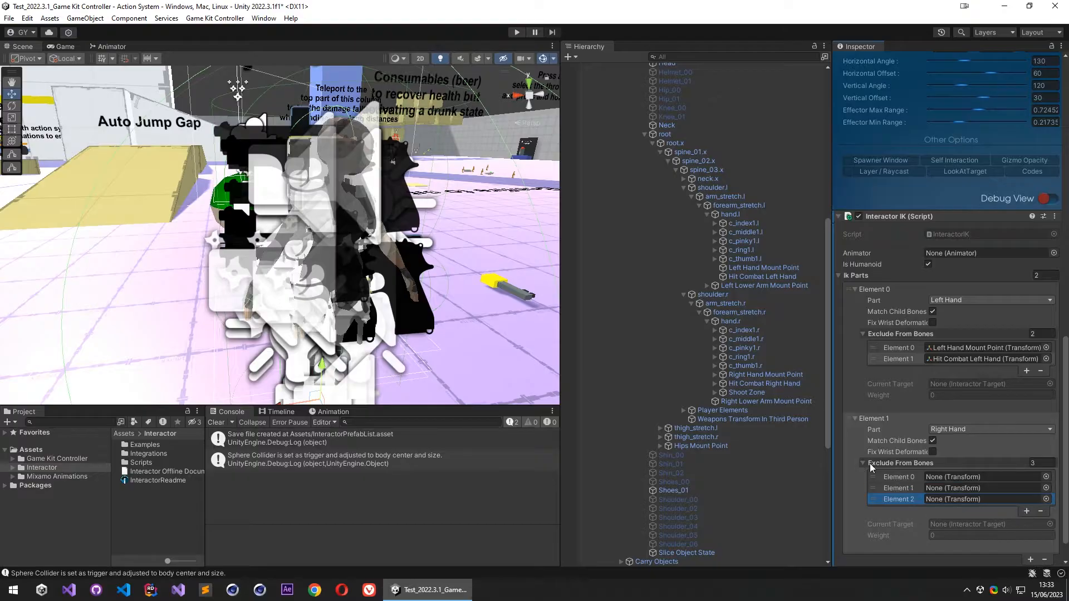
{"action": "left_click_drag", "start_coordinate": [766, 374], "coordinate": [951, 479]}
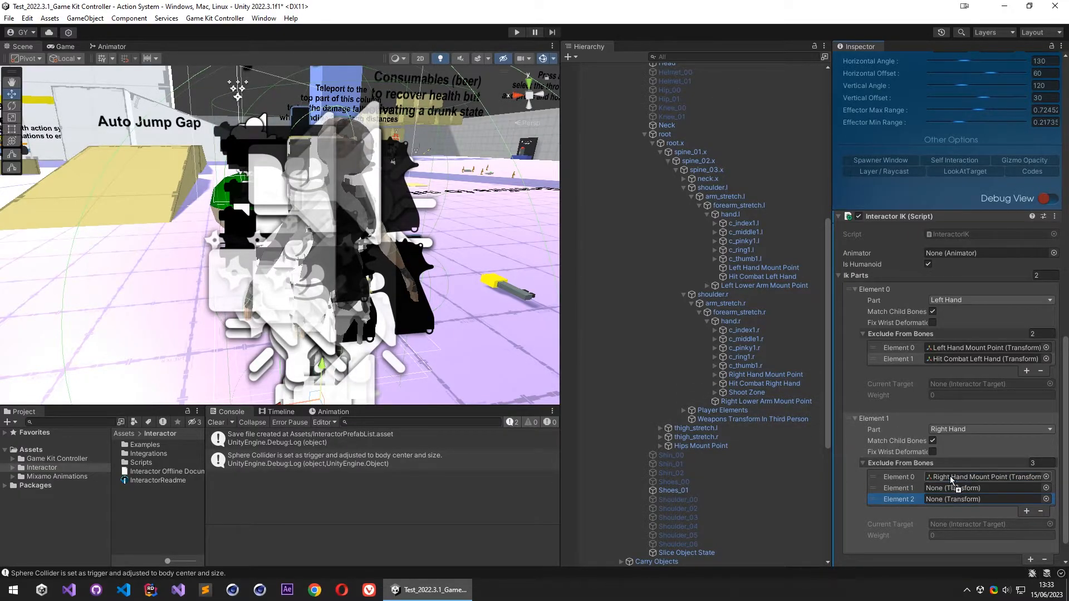
{"action": "left_click_drag", "start_coordinate": [764, 384], "coordinate": [958, 488]}
{"action": "left_click_drag", "start_coordinate": [757, 399], "coordinate": [948, 499]}
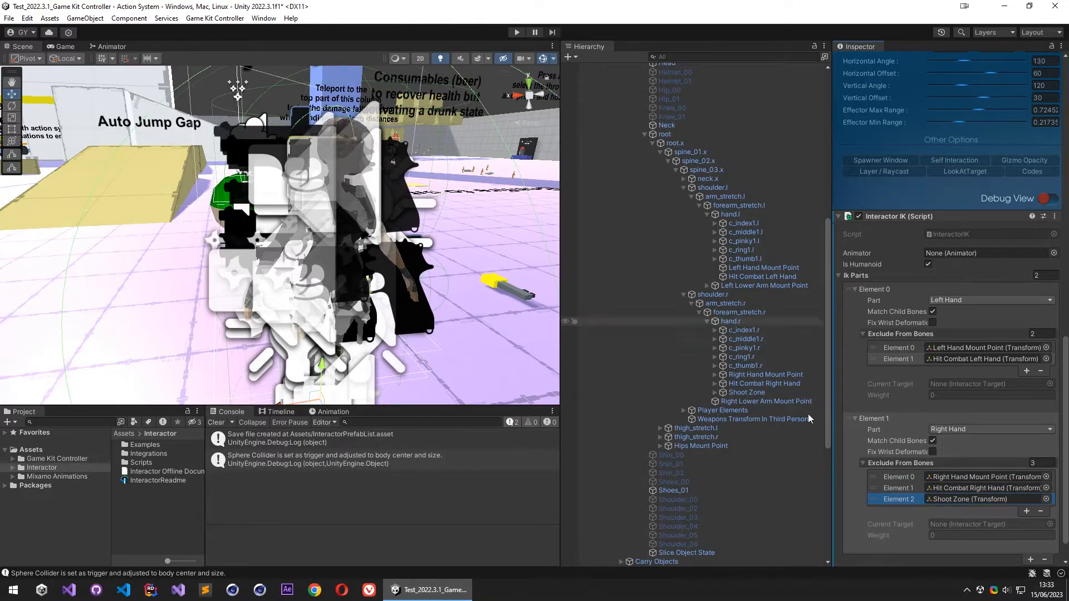
- Duplicate the hand.l and hand.r bones and move both copies to the scene root above AI
{"action": "left_click", "coordinate": [730, 216]}
{"action": "left_click", "coordinate": [731, 321], "text": "ctrl"}
{"action": "key", "text": "ctrl+d"}
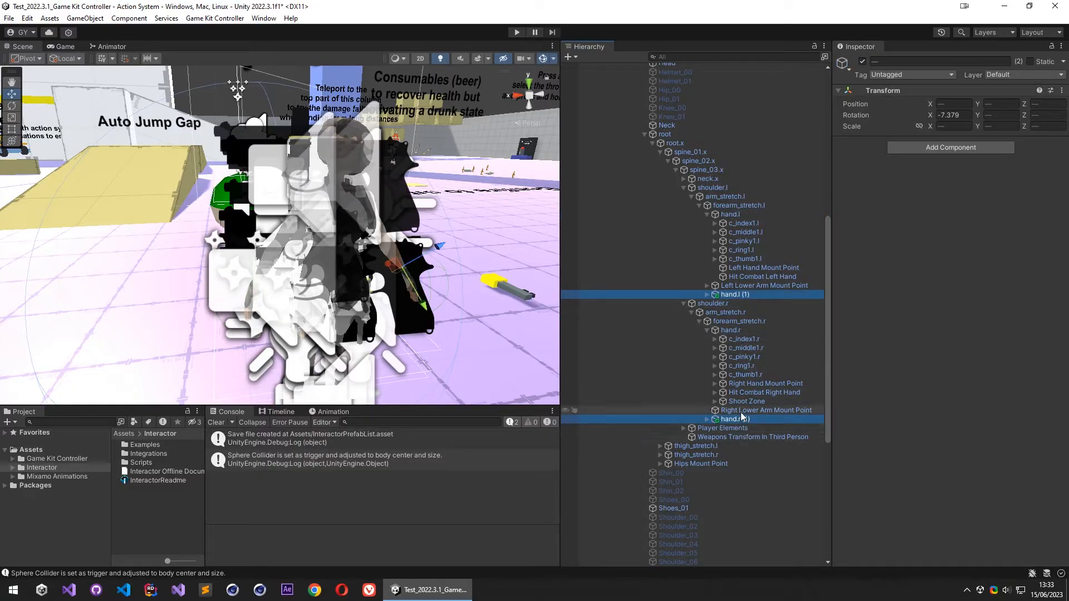
{"action": "scroll", "coordinate": [741, 417], "scroll_direction": "down", "scroll_amount": 5}
{"action": "left_click_drag", "start_coordinate": [689, 557], "coordinate": [672, 560]}
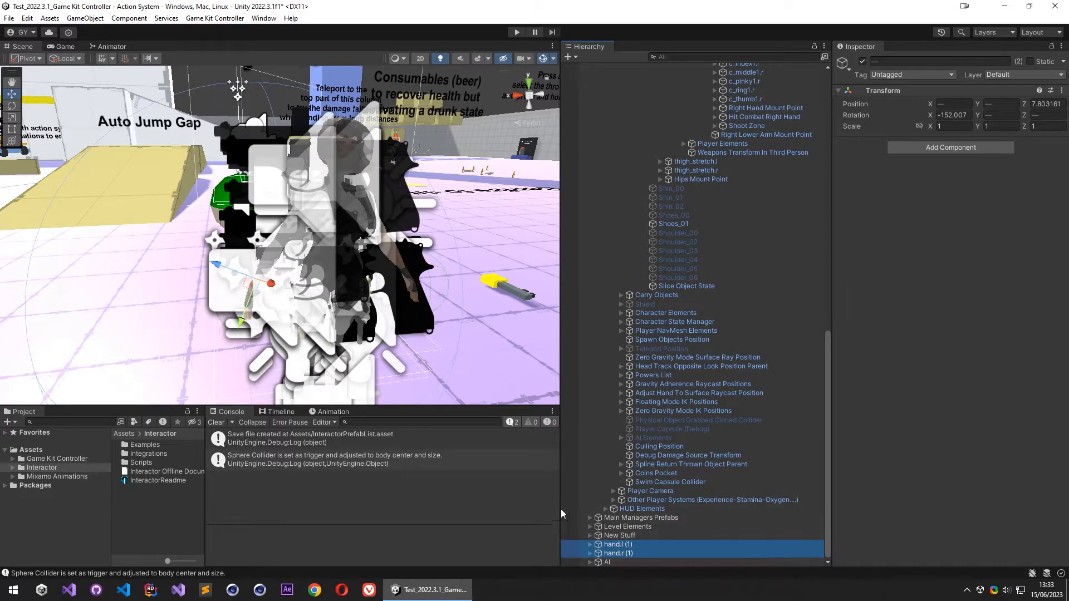
- Collapse Player Controller in the hierarchy and clear the selection
{"action": "scroll", "coordinate": [725, 382], "scroll_direction": "up", "scroll_amount": 15}
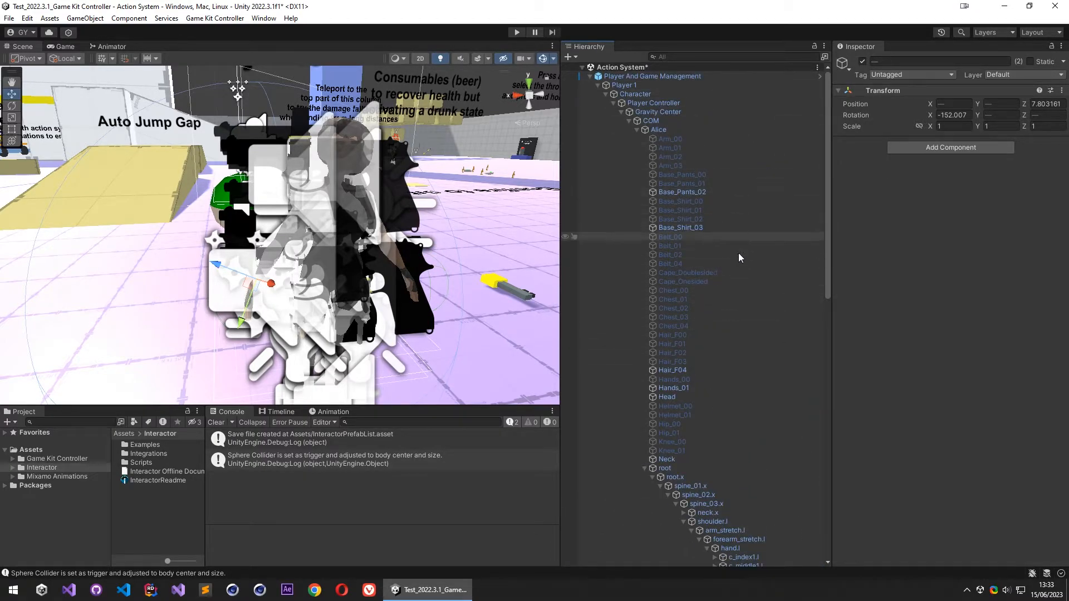
{"action": "scroll", "coordinate": [746, 300], "scroll_direction": "down", "scroll_amount": 10}
{"action": "scroll", "coordinate": [724, 289], "scroll_direction": "up", "scroll_amount": 10}
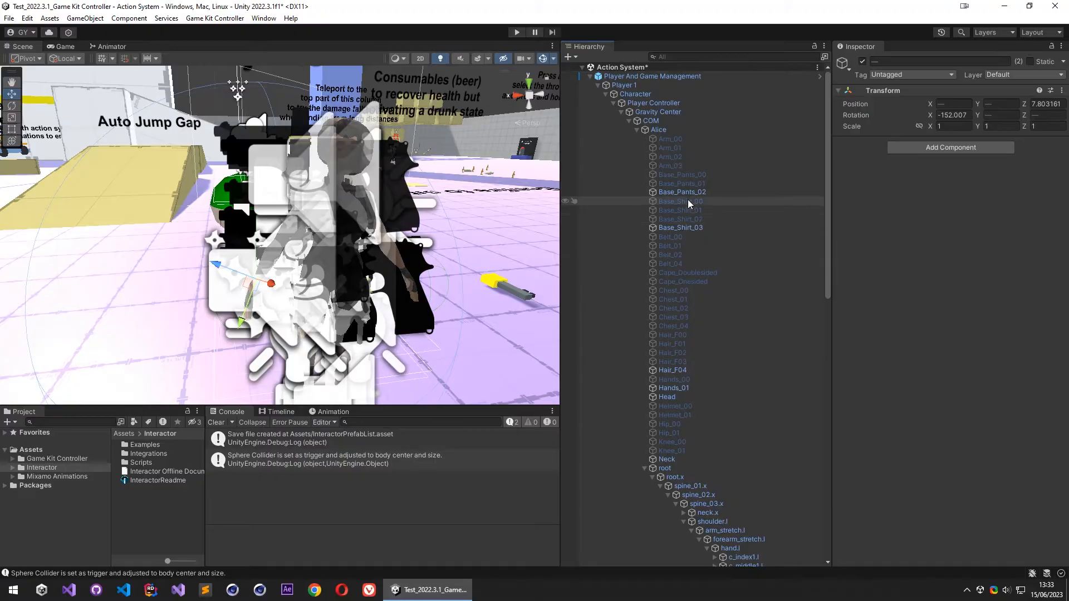
{"action": "left_click", "coordinate": [613, 103]}
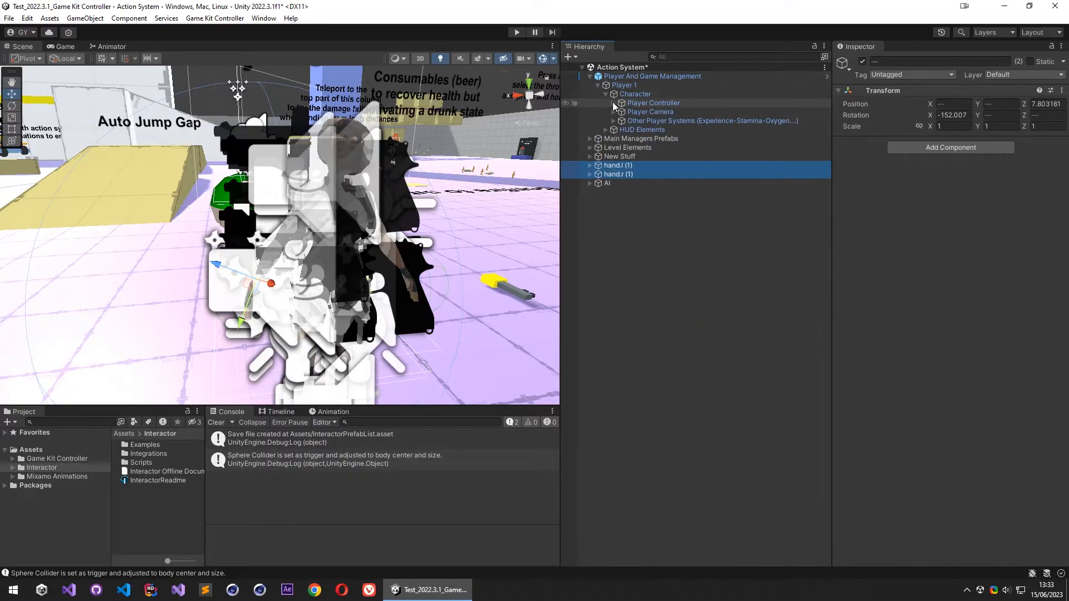
{"action": "left_click", "coordinate": [661, 205]}
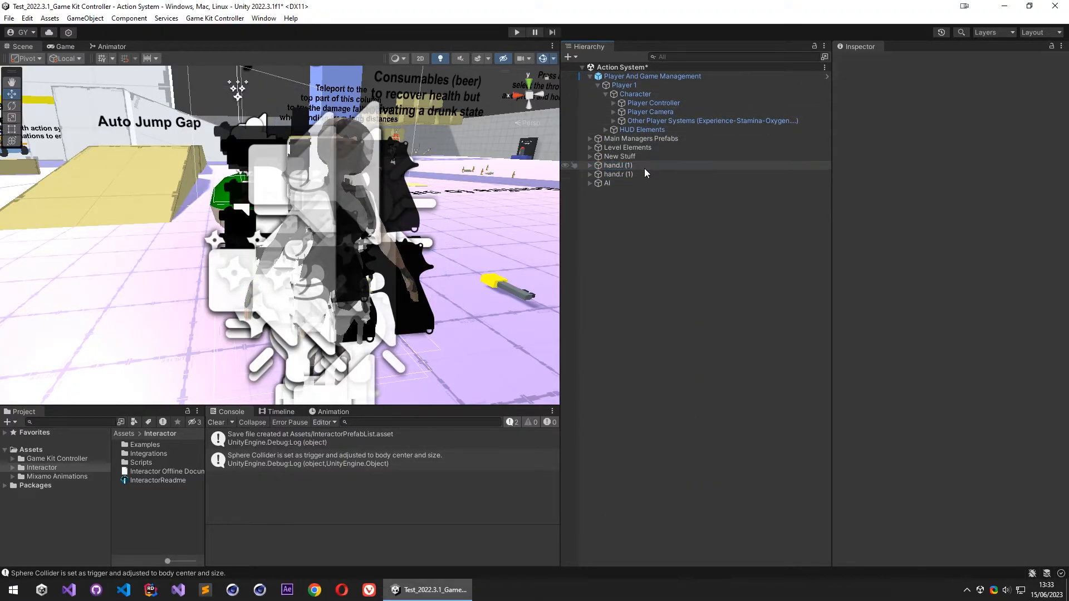
- Add an Interactor Target component to both hand.l (1) and hand.r (1)
{"action": "left_click", "coordinate": [643, 173]}
{"action": "left_click", "coordinate": [643, 165], "text": "shift"}
{"action": "left_click", "coordinate": [934, 148]}
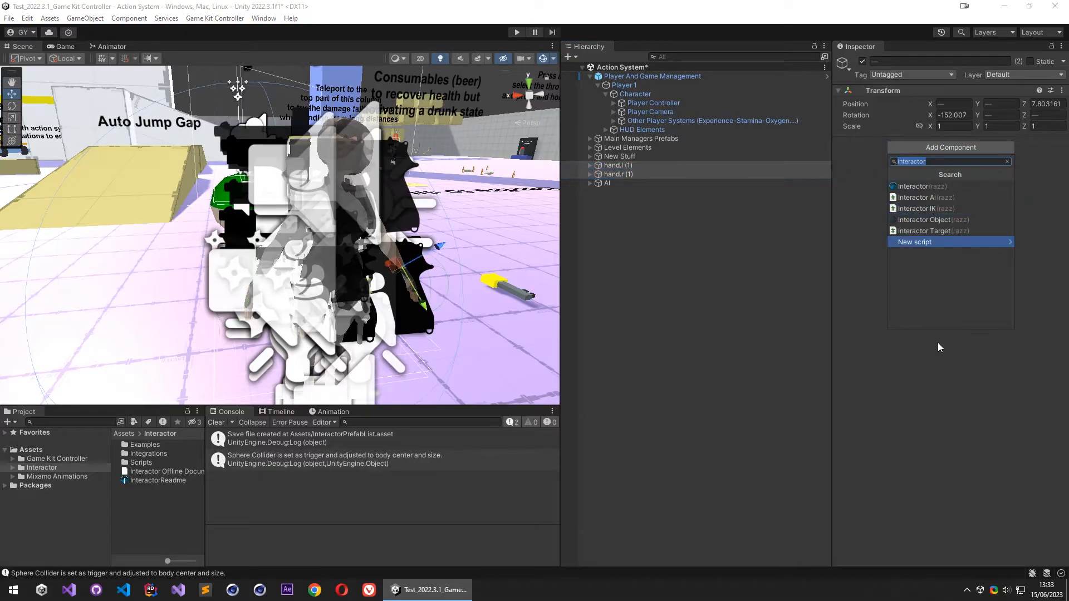
{"action": "left_click", "coordinate": [947, 238]}
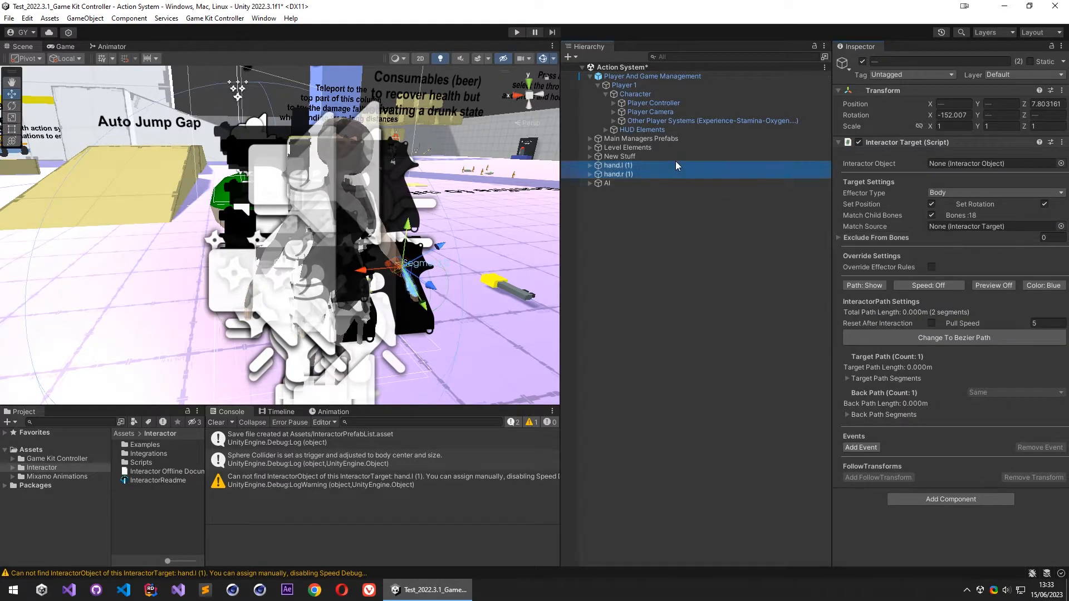
- Set hand.l (1)'s effector type to Left Hand and assign the object itself as its match source
{"action": "left_click", "coordinate": [676, 166]}
{"action": "left_click", "coordinate": [983, 193]}
{"action": "left_click", "coordinate": [964, 220]}
{"action": "left_click_drag", "start_coordinate": [643, 167], "coordinate": [980, 216]}
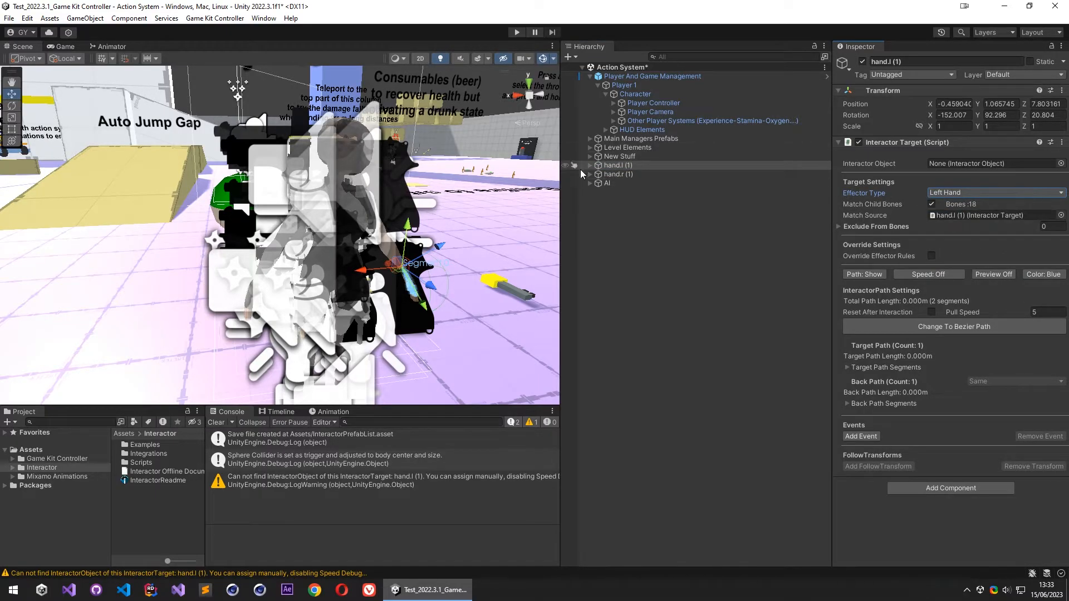
- Set hand.r (1)'s effector type to Right Hand and assign the object itself as its match source
{"action": "left_click", "coordinate": [619, 174]}
{"action": "left_click", "coordinate": [984, 192]}
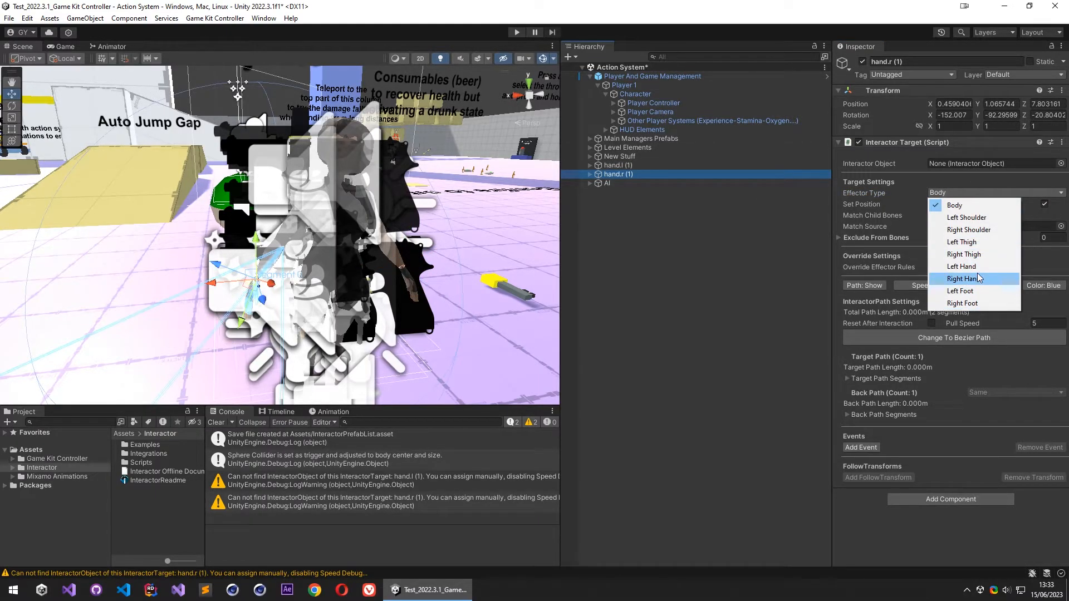
{"action": "left_click", "coordinate": [979, 279]}
{"action": "left_click_drag", "start_coordinate": [624, 175], "coordinate": [948, 216]}
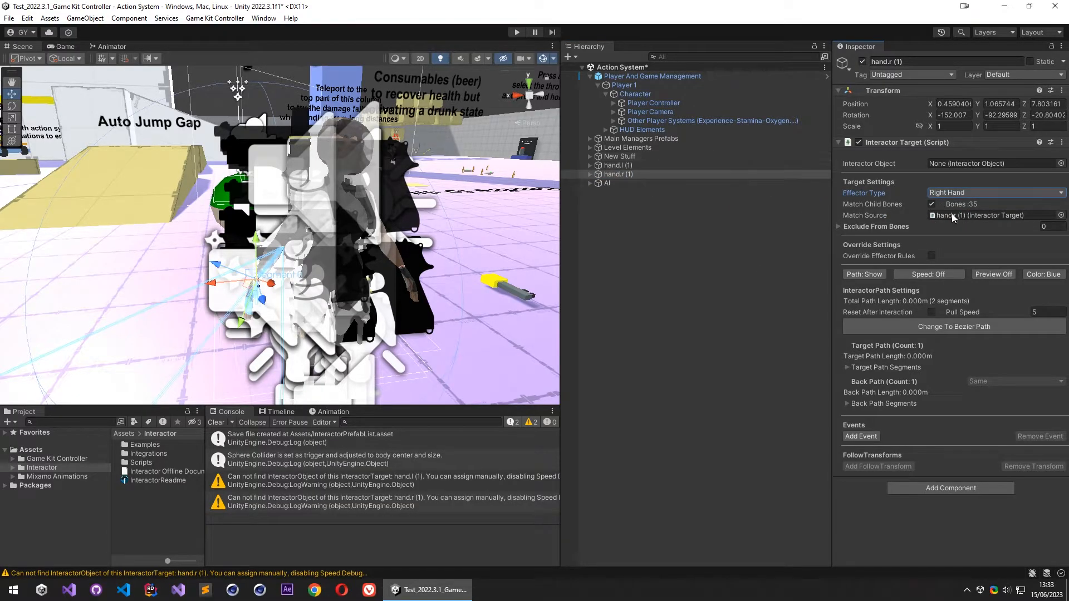
- Exclude Right Hand Mount Point, Hit Combat Right Hand and Shoot Zone from hand.r (1)'s target bones
{"action": "left_click", "coordinate": [846, 227]}
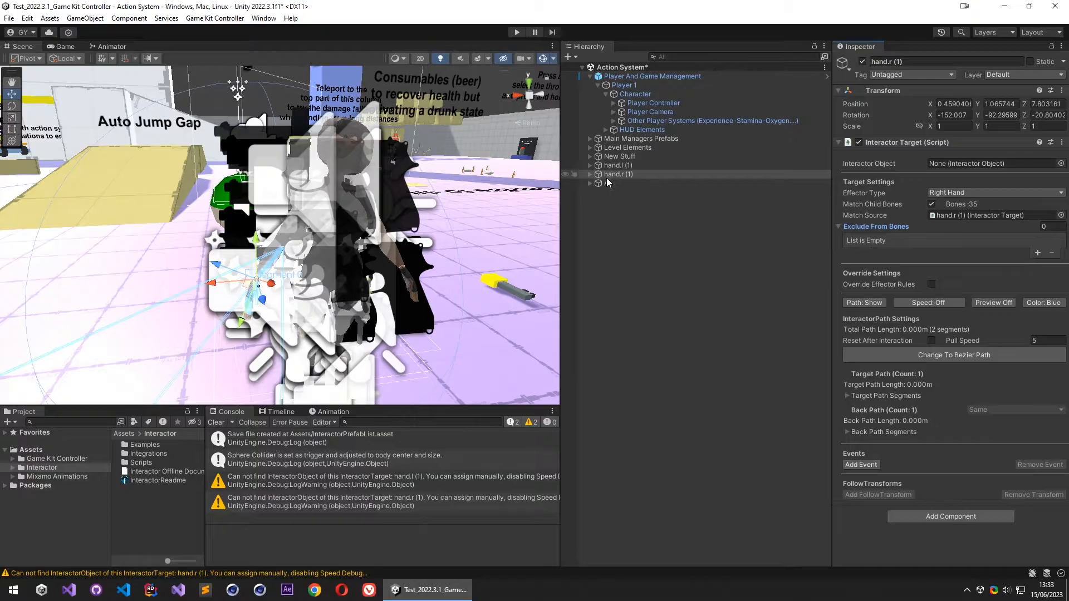
{"action": "left_click", "coordinate": [590, 175]}
{"action": "left_click", "coordinate": [1038, 252]}
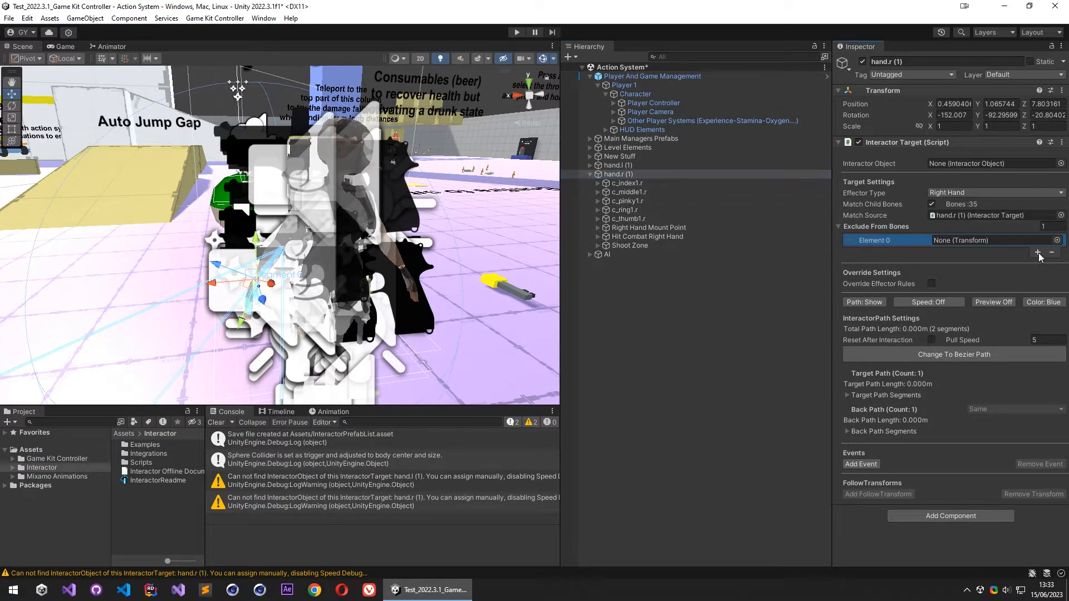
{"action": "left_click", "coordinate": [1038, 253]}
{"action": "left_click", "coordinate": [1036, 264]}
{"action": "left_click_drag", "start_coordinate": [633, 228], "coordinate": [963, 240]}
{"action": "left_click_drag", "start_coordinate": [635, 237], "coordinate": [973, 255]}
{"action": "left_click_drag", "start_coordinate": [620, 246], "coordinate": [966, 264]}
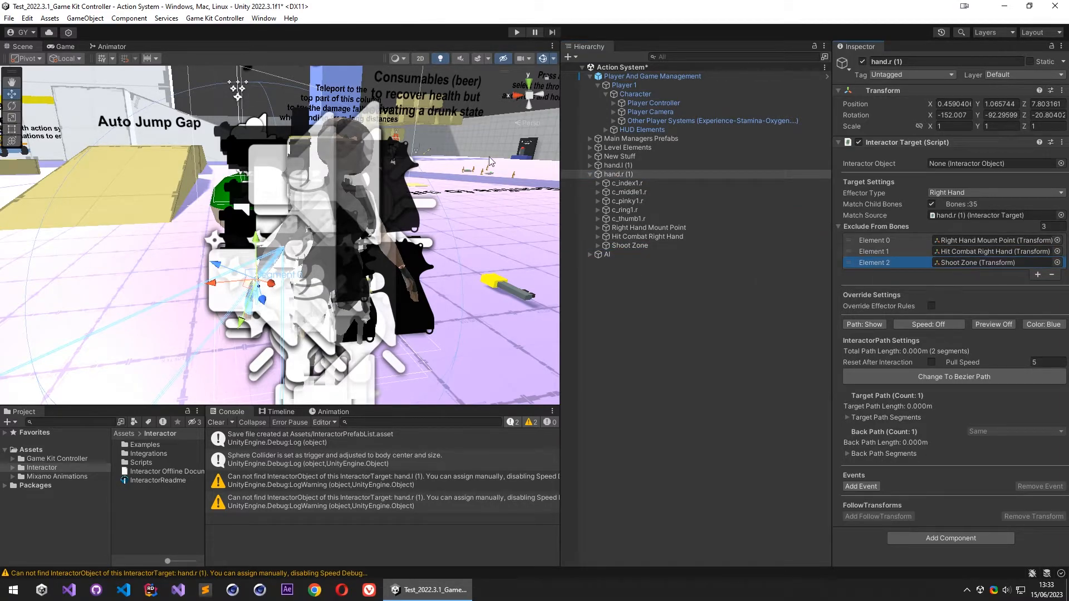
- Exclude Left Hand Mount Point and Hit Combat Left Hand from hand.l (1)'s target bones
{"action": "left_click", "coordinate": [589, 165]}
{"action": "left_click", "coordinate": [643, 166]}
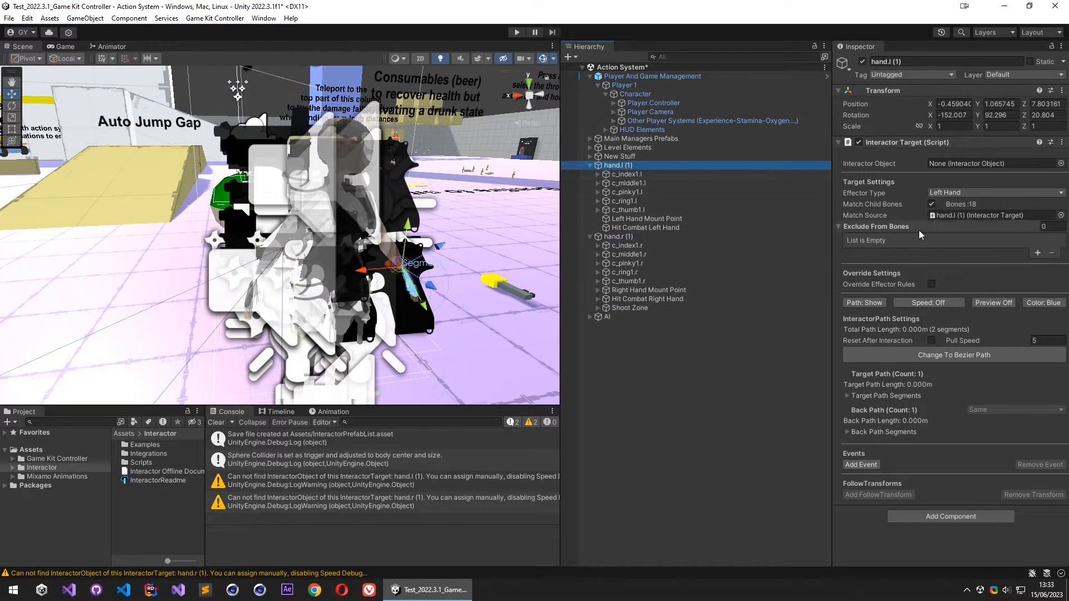
{"action": "left_click", "coordinate": [1036, 254]}
{"action": "left_click", "coordinate": [1035, 254]}
{"action": "left_click_drag", "start_coordinate": [649, 218], "coordinate": [984, 254]}
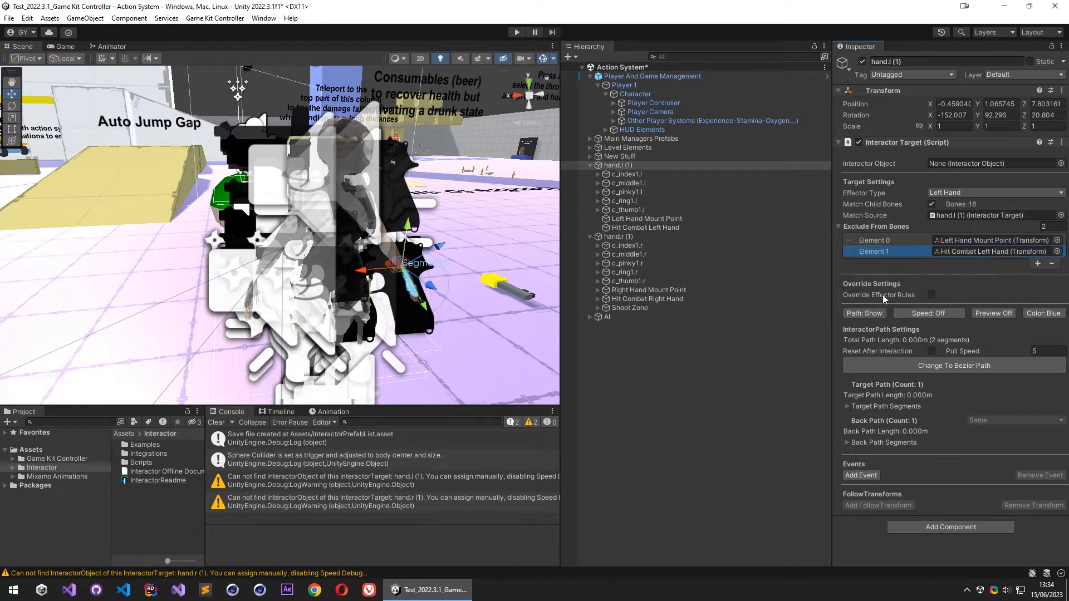
- Collapse both hand objects and reset the transforms of hand.l (1) and hand.r (1)
{"action": "left_click", "coordinate": [590, 166]}
{"action": "left_click", "coordinate": [591, 174]}
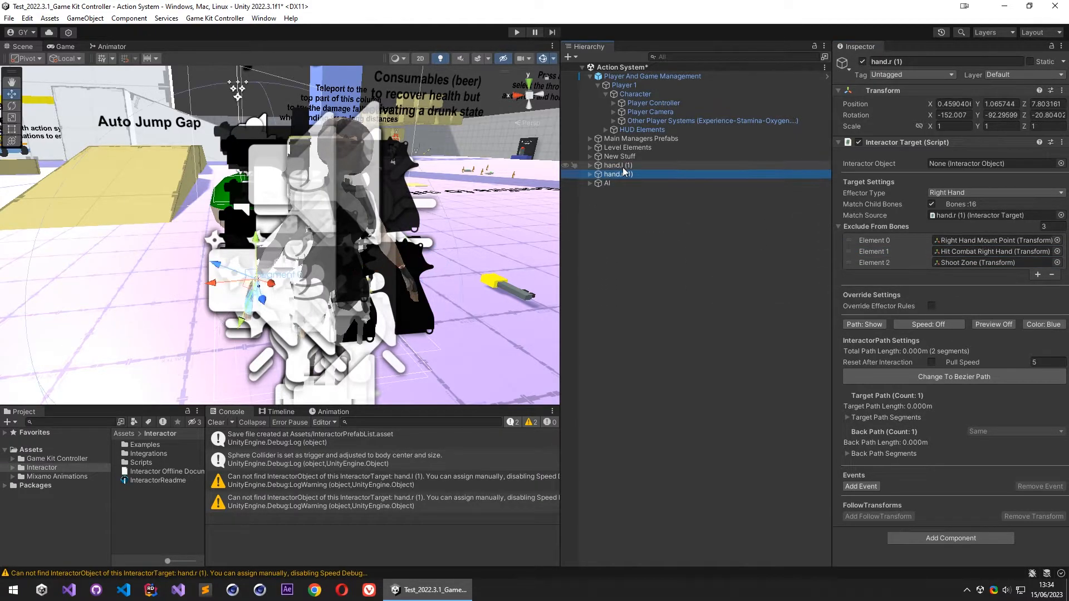
{"action": "right_click", "coordinate": [906, 92]}
{"action": "left_click", "coordinate": [933, 96]}
{"action": "left_click", "coordinate": [637, 173]}
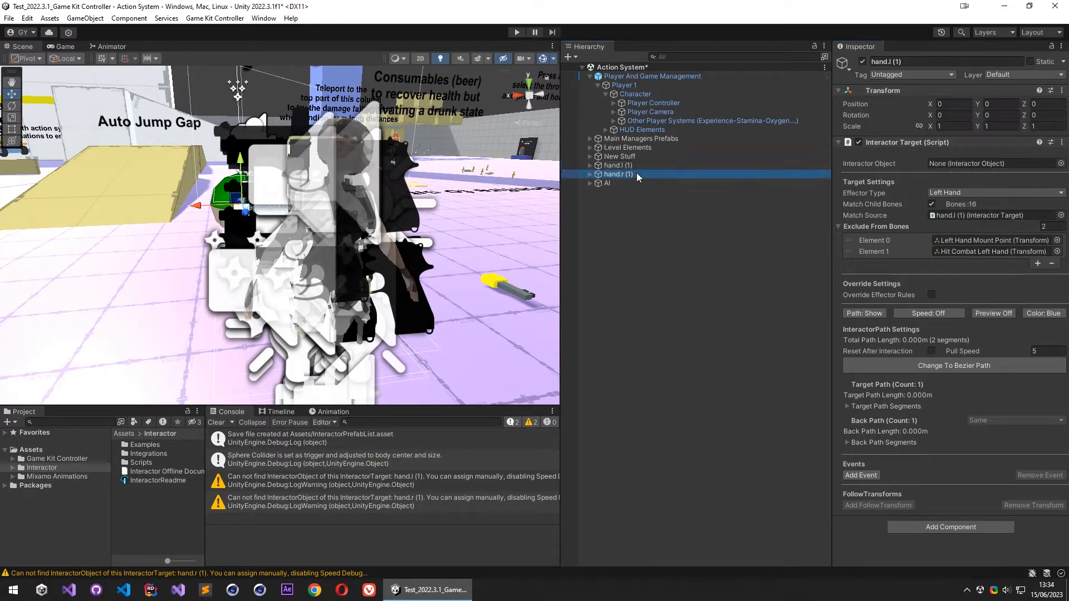
{"action": "right_click", "coordinate": [949, 92]}
{"action": "left_click", "coordinate": [974, 95]}
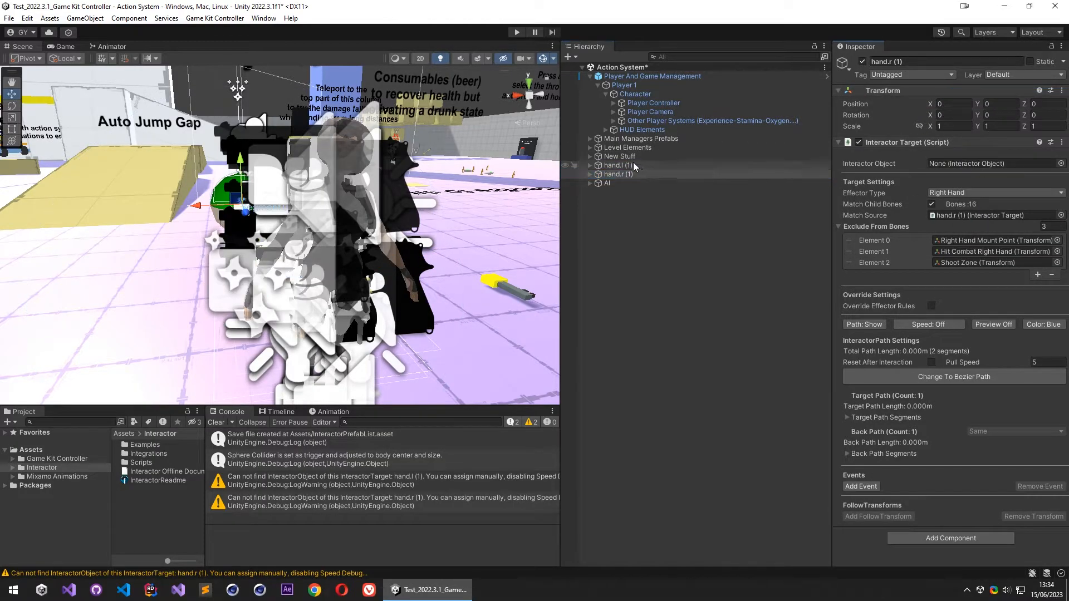
- Clear the console and save hand.l (1) and hand.r (1) as prefabs in the Assets folder
{"action": "left_click", "coordinate": [217, 423]}
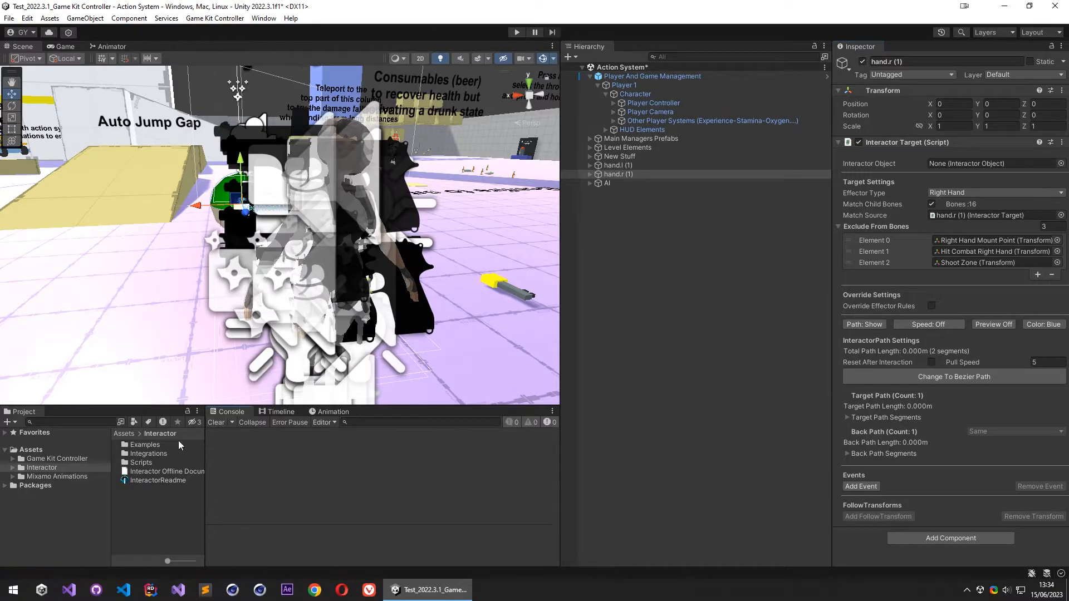
{"action": "left_click", "coordinate": [53, 450]}
{"action": "left_click", "coordinate": [619, 165]}
{"action": "left_click", "coordinate": [628, 174], "text": "ctrl"}
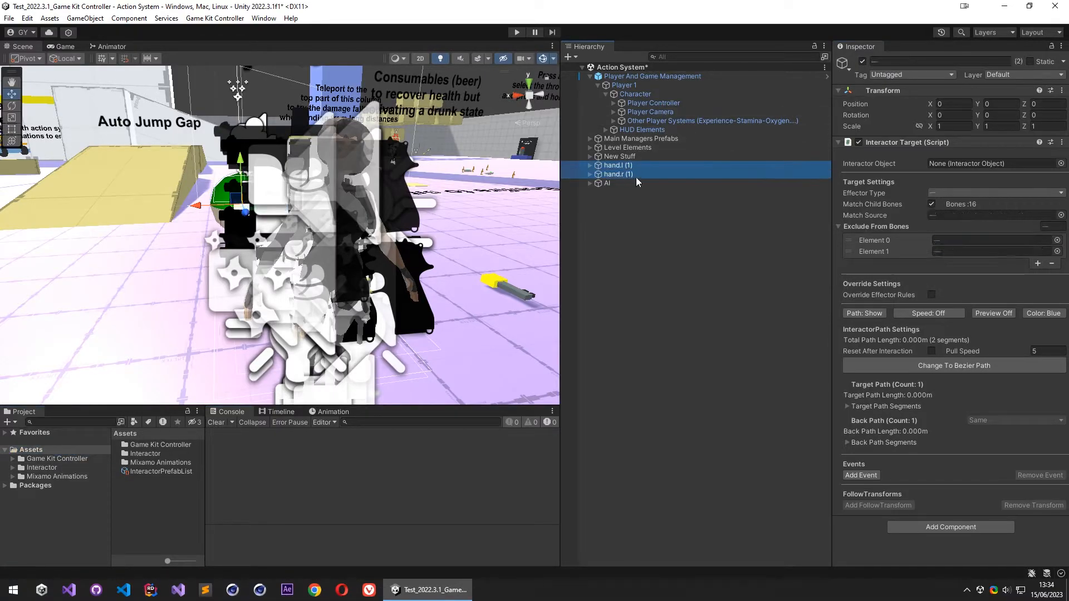
{"action": "left_click_drag", "start_coordinate": [123, 515], "coordinate": [133, 504]}
- Delete hand.l (1) and hand.r (1) from the scene
{"action": "left_click", "coordinate": [644, 166]}
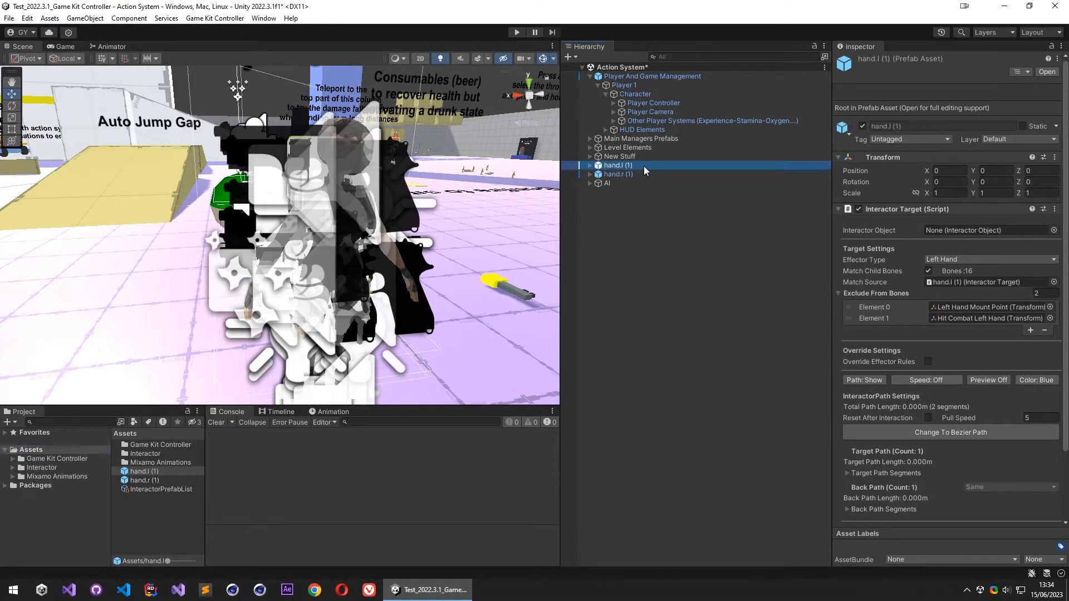
{"action": "left_click", "coordinate": [633, 175], "text": "ctrl"}
{"action": "key", "text": "Delete"}
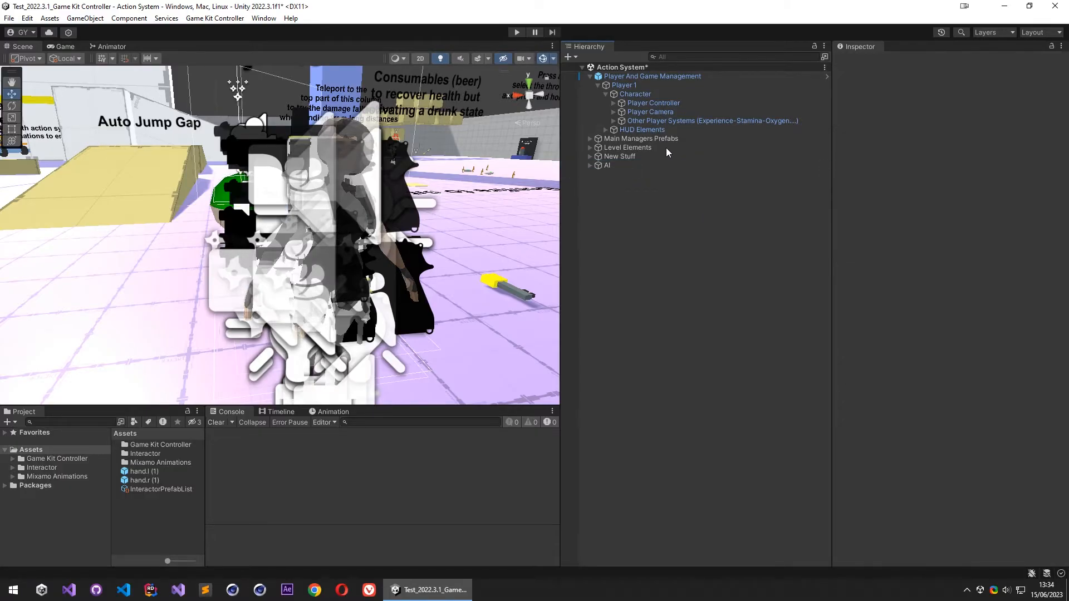
- Assign hand.l (1) and hand.r (1) as LH and RH main prefabs in Player Controller's Interactor spawner and dock the spawner beside the Inspector
{"action": "left_click", "coordinate": [648, 103]}
{"action": "scroll", "coordinate": [896, 284], "scroll_direction": "down", "scroll_amount": 10}
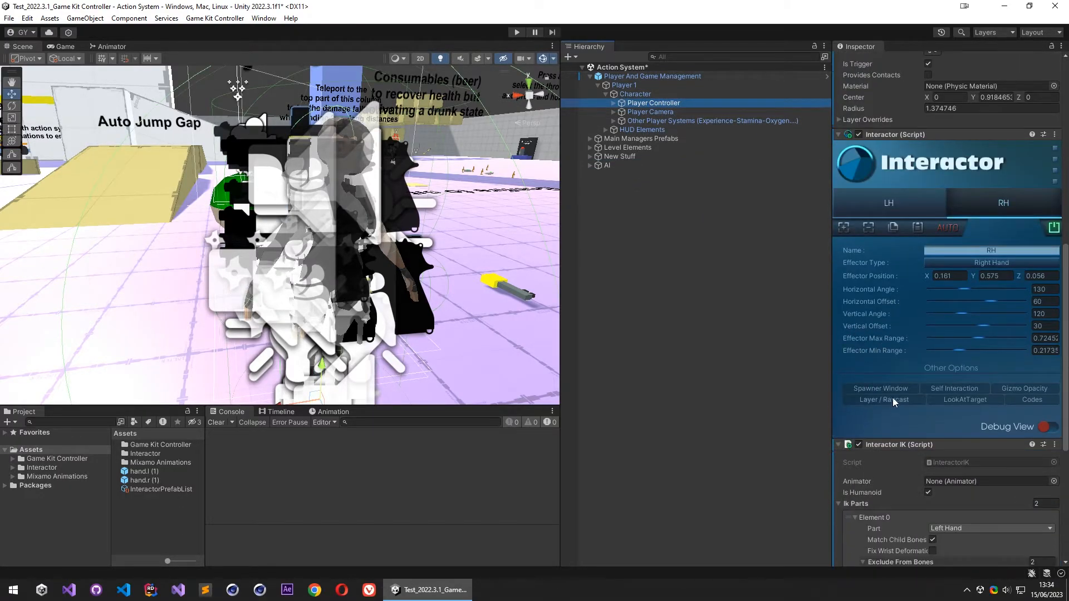
{"action": "left_click", "coordinate": [881, 389]}
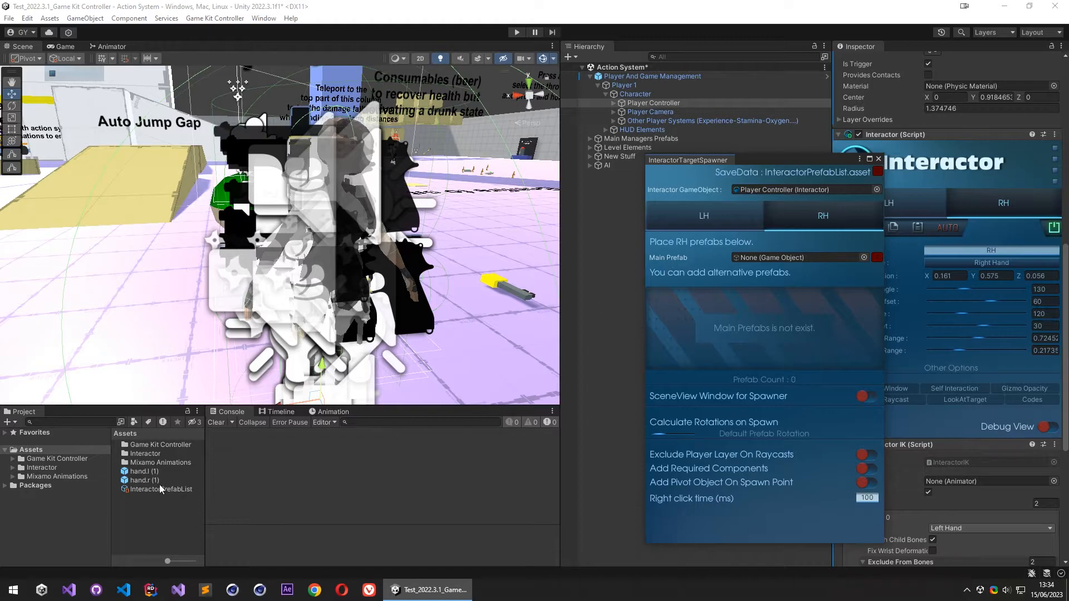
{"action": "left_click", "coordinate": [724, 219]}
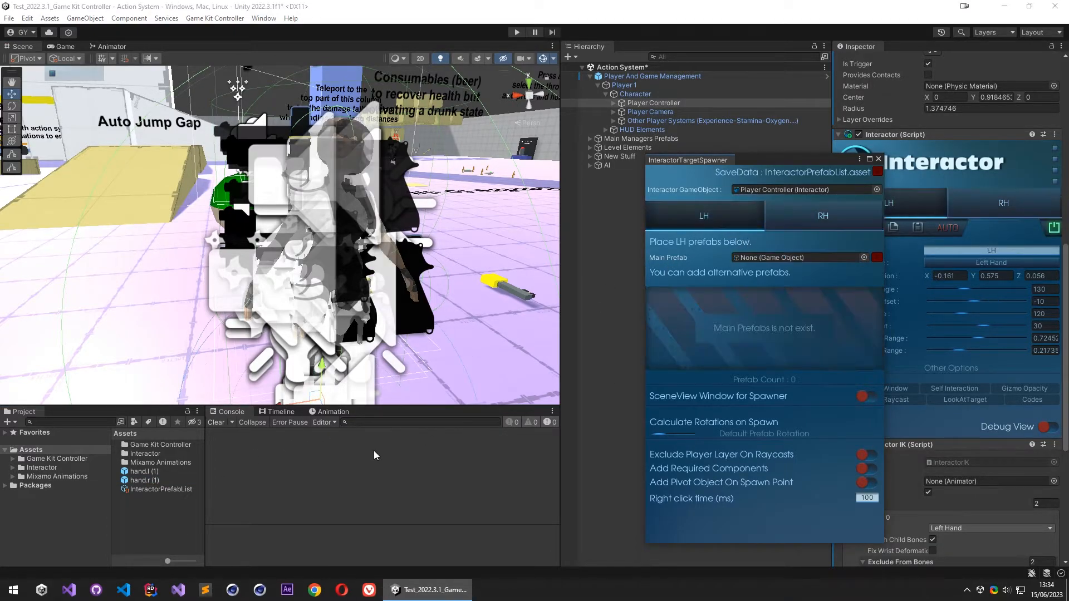
{"action": "left_click_drag", "start_coordinate": [135, 475], "coordinate": [791, 258]}
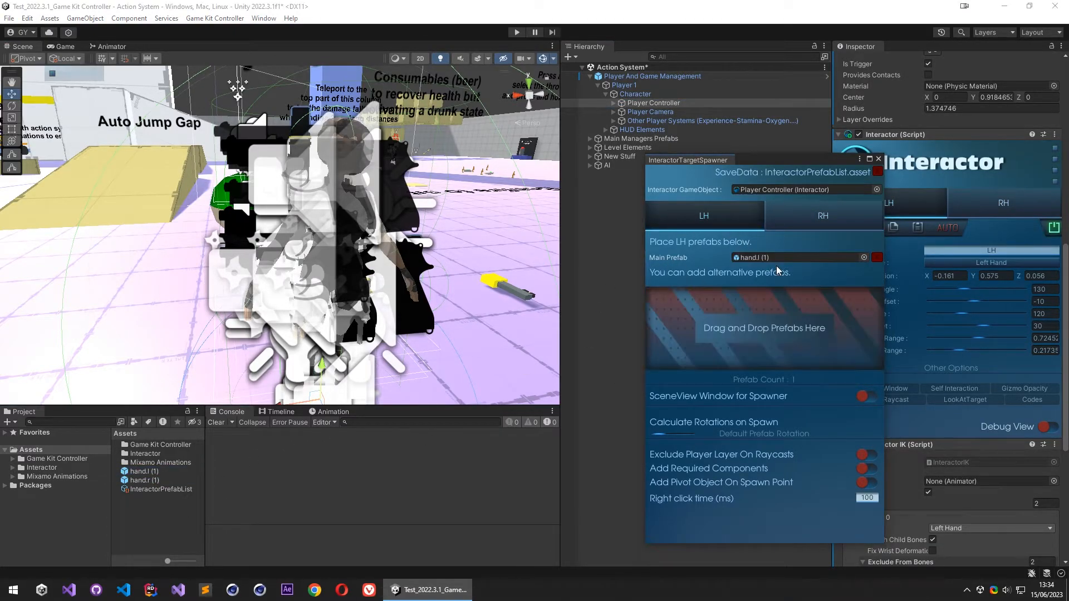
{"action": "right_click_drag", "start_coordinate": [385, 196], "coordinate": [11, 203]}
{"action": "left_click_drag", "start_coordinate": [710, 163], "coordinate": [931, 50]}
{"action": "left_click", "coordinate": [862, 47]}
- Create a cube in the scene and place it at about X 4.51, Y 0.9, Z 9.35
{"action": "right_click_drag", "start_coordinate": [347, 218], "coordinate": [316, 227]}
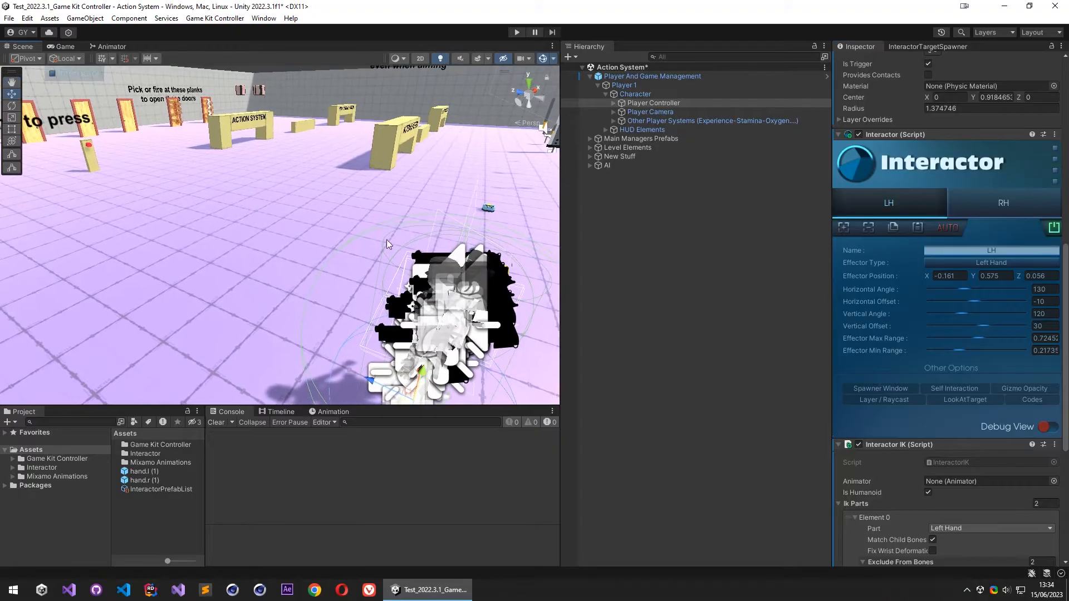
{"action": "right_click", "coordinate": [608, 226]}
{"action": "mouse_move", "coordinate": [671, 415]}
{"action": "left_click", "coordinate": [779, 414]}
{"action": "left_click_drag", "start_coordinate": [279, 235], "coordinate": [283, 272]}
{"action": "key", "text": "w"}
{"action": "right_click_drag", "start_coordinate": [341, 271], "coordinate": [396, 301]}
{"action": "key", "text": "s"}
{"action": "left_click_drag", "start_coordinate": [240, 215], "coordinate": [286, 146]}
{"action": "left_click_drag", "start_coordinate": [281, 98], "coordinate": [281, 89]}
{"action": "key", "text": "w"}
{"action": "right_click_drag", "start_coordinate": [300, 234], "coordinate": [258, 202]}
- Spawn the hand.l (1) target on the cube's top edge and rotate it to about -86.6° around Y
{"action": "right_click", "coordinate": [251, 206]}
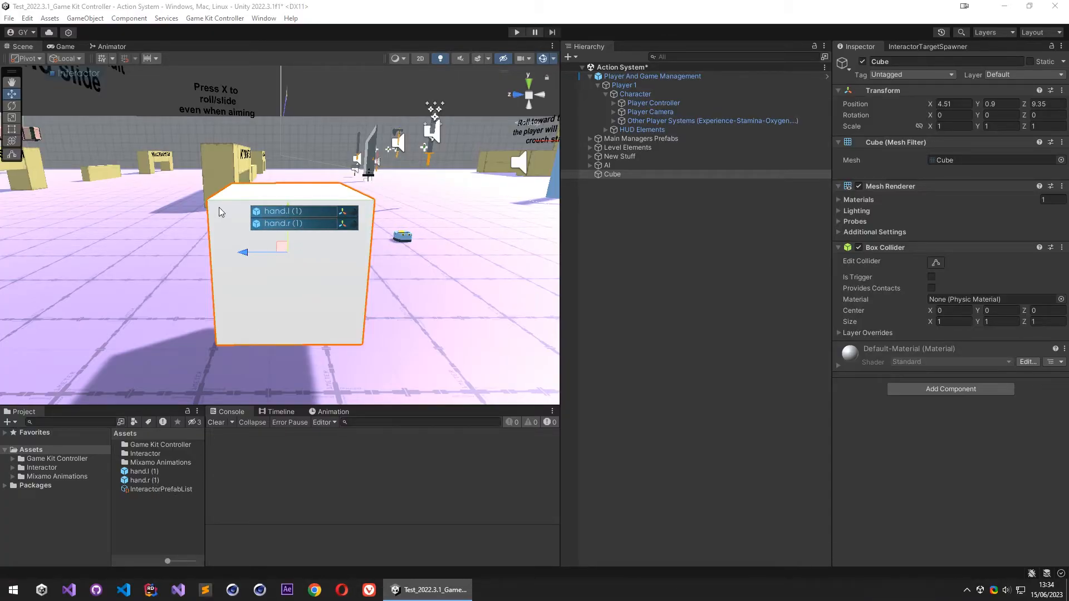
{"action": "left_click", "coordinate": [289, 211]}
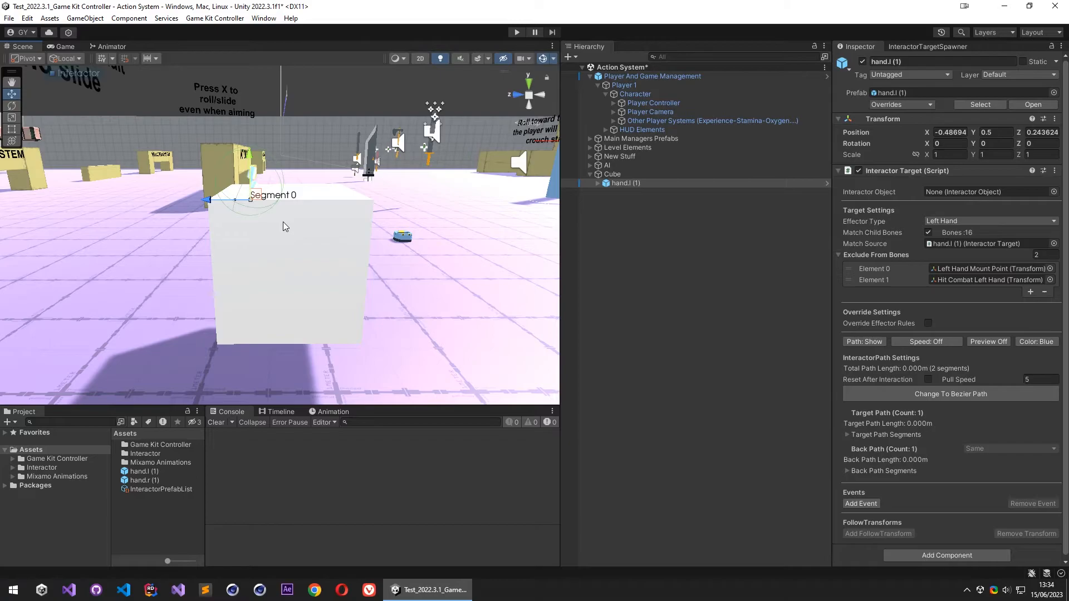
{"action": "key", "text": "f"}
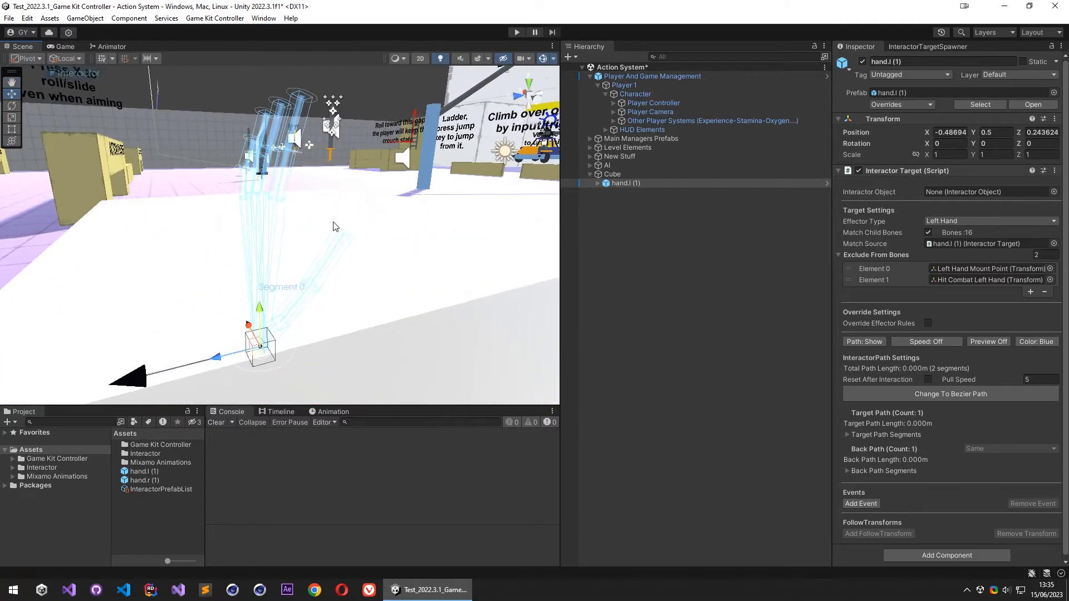
{"action": "scroll", "coordinate": [115, 282], "scroll_direction": "down", "scroll_amount": 5}
{"action": "left_click_drag", "start_coordinate": [115, 281], "coordinate": [363, 297], "text": "alt"}
{"action": "key", "text": "e"}
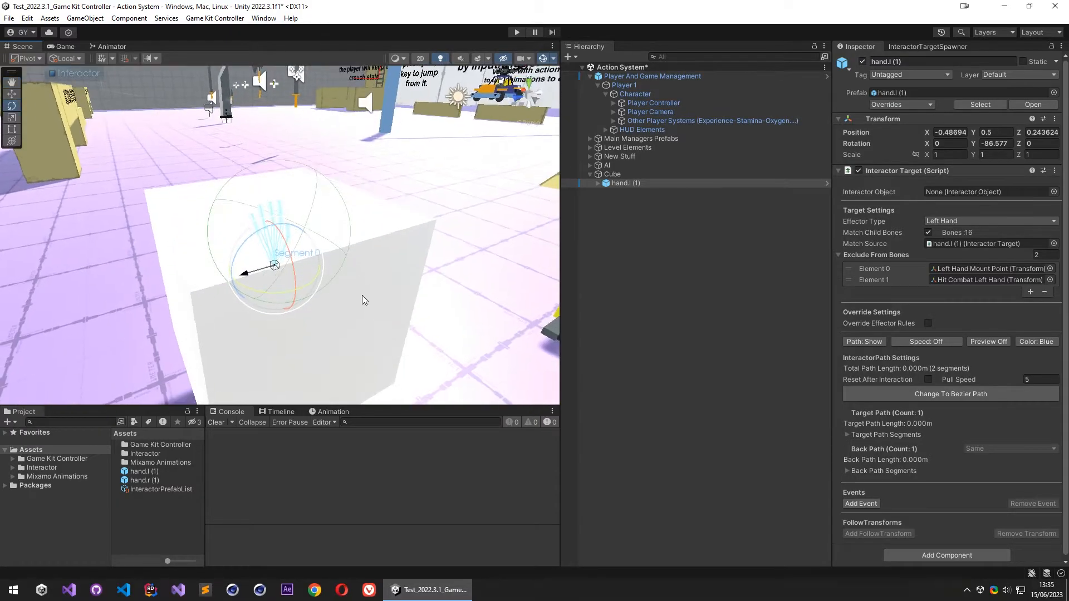
{"action": "scroll", "coordinate": [363, 301], "scroll_direction": "up", "scroll_amount": 4}
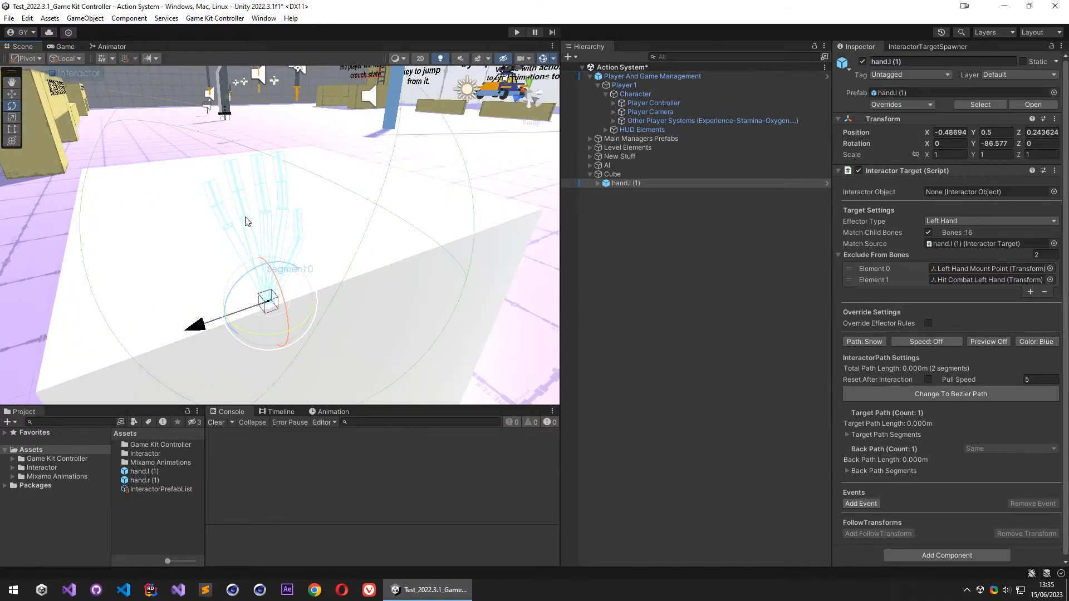
- Bend the hand target's middle finger by rotating the c_middle1.l bone
{"action": "left_click", "coordinate": [247, 221]}
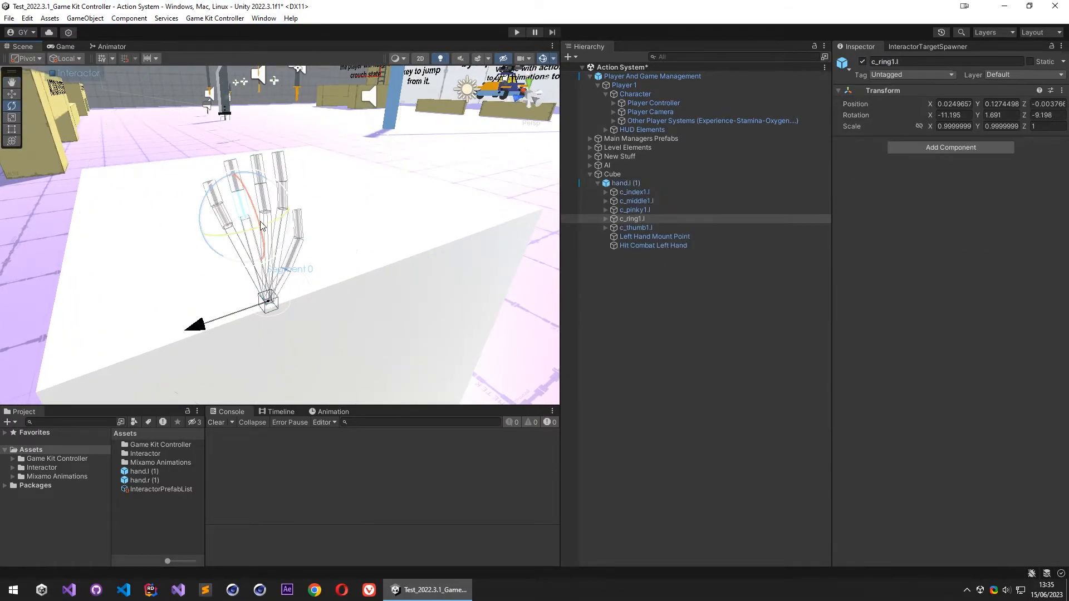
{"action": "left_click_drag", "start_coordinate": [265, 249], "coordinate": [280, 190]}
{"action": "left_click", "coordinate": [267, 216]}
{"action": "key", "text": "w"}
{"action": "scroll", "coordinate": [359, 264], "scroll_direction": "down", "scroll_amount": 5}
{"action": "left_click_drag", "start_coordinate": [359, 267], "coordinate": [322, 284], "text": "alt"}
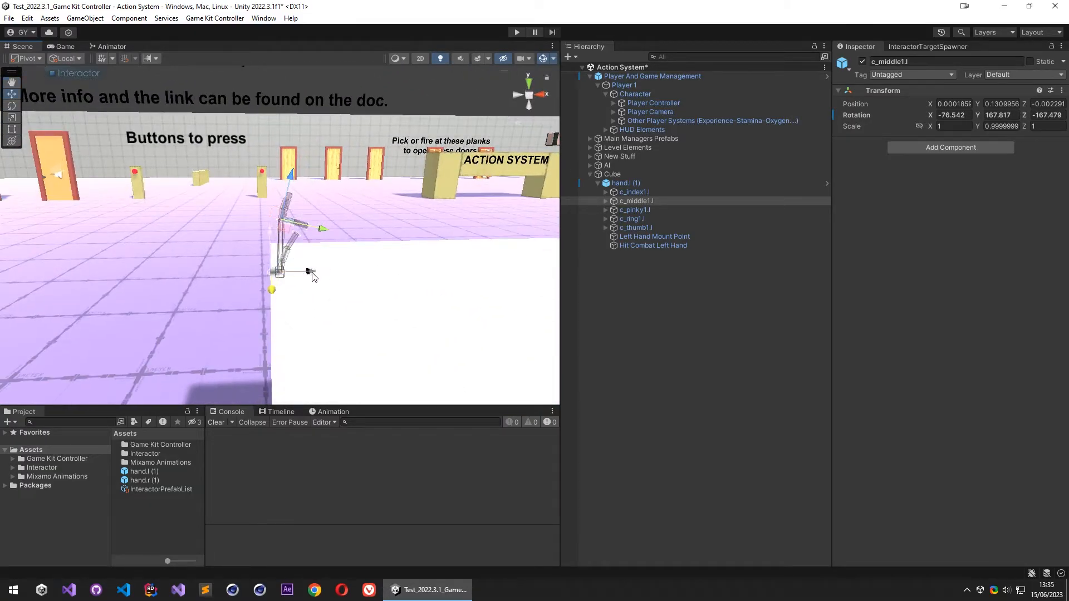
- Adjust the InteractorPath of the hand.l (1) target with its scene handles
{"action": "left_click", "coordinate": [641, 184]}
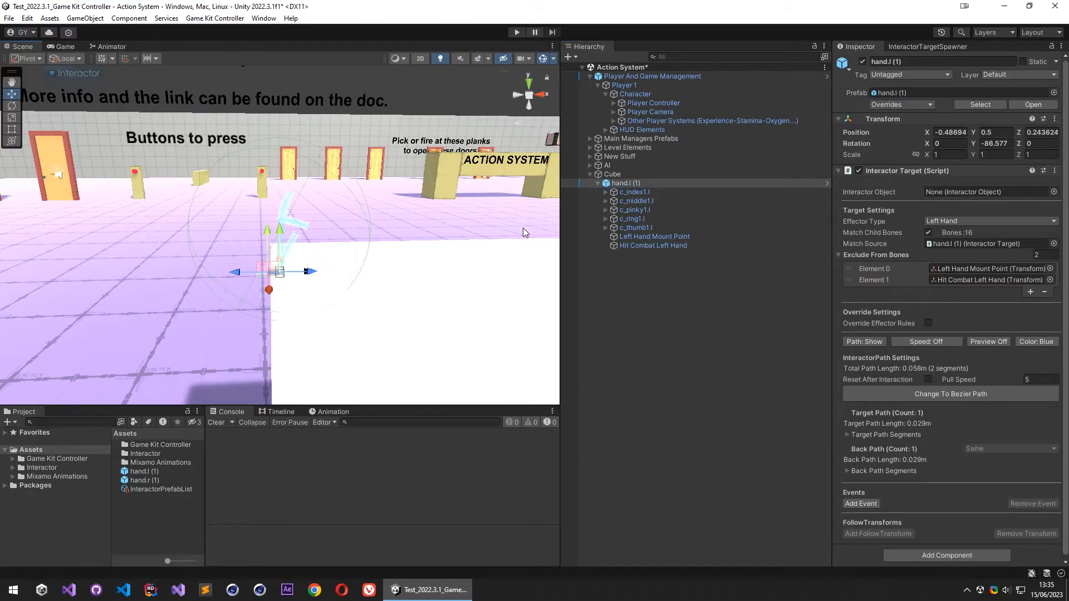
{"action": "left_click_drag", "start_coordinate": [386, 274], "coordinate": [730, 392], "text": "alt"}
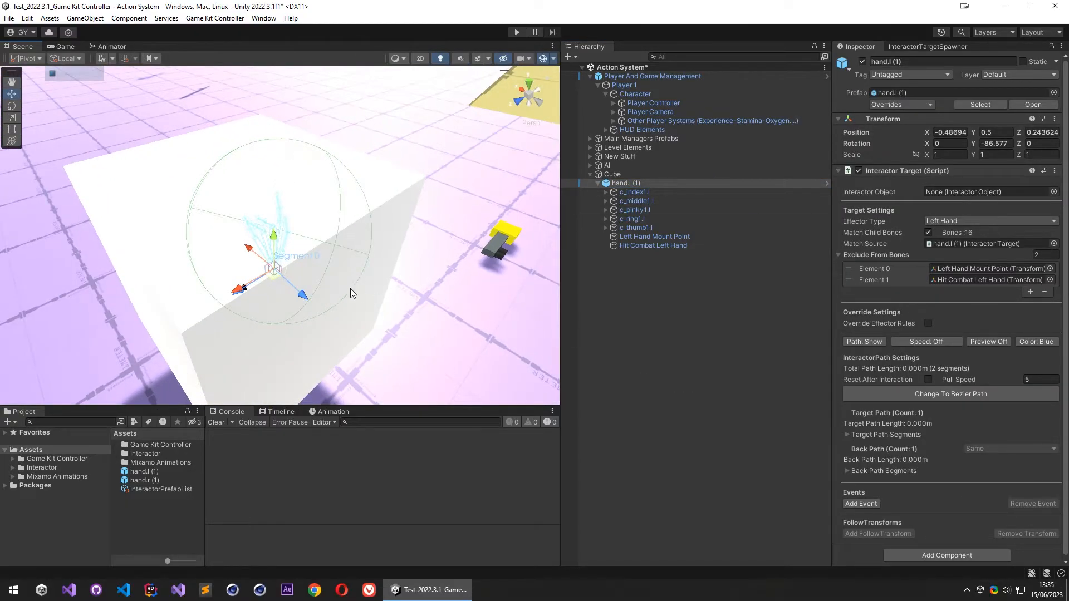
{"action": "left_click_drag", "start_coordinate": [278, 279], "coordinate": [294, 298]}
{"action": "left_click_drag", "start_coordinate": [295, 298], "coordinate": [312, 252], "text": "alt"}
{"action": "left_click_drag", "start_coordinate": [302, 293], "coordinate": [262, 245]}
- Add an Interactor Object component to the Cube
{"action": "left_click", "coordinate": [656, 174]}
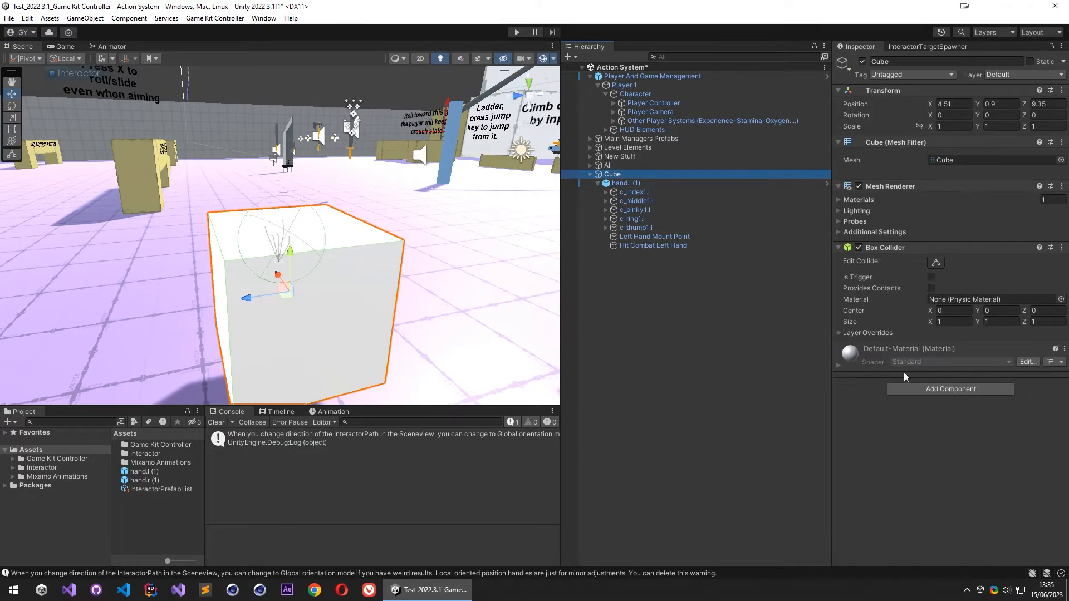
{"action": "left_click", "coordinate": [944, 390]}
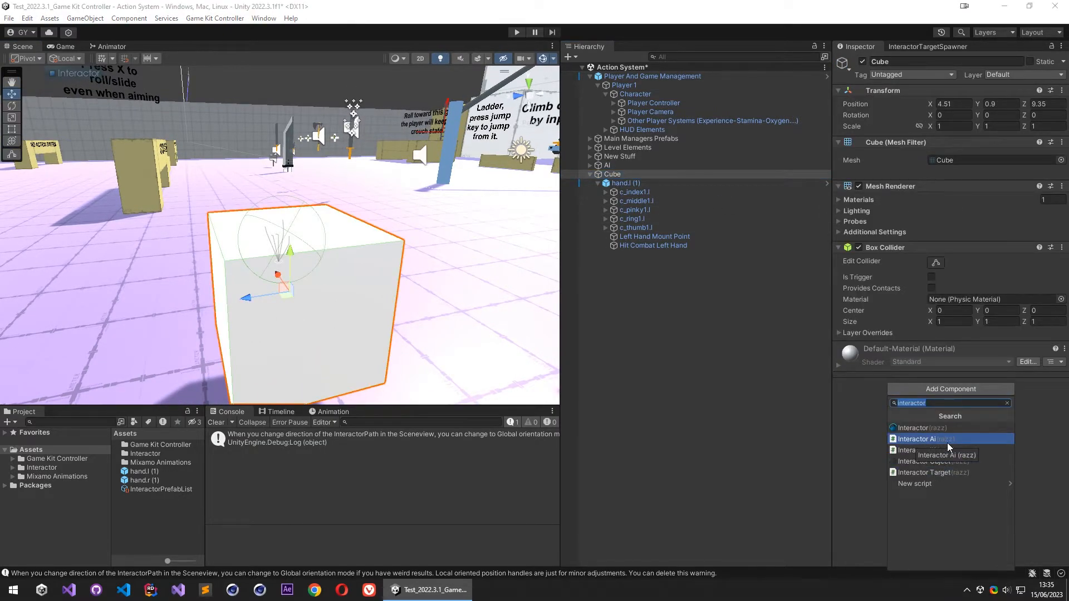
{"action": "left_click", "coordinate": [949, 462]}
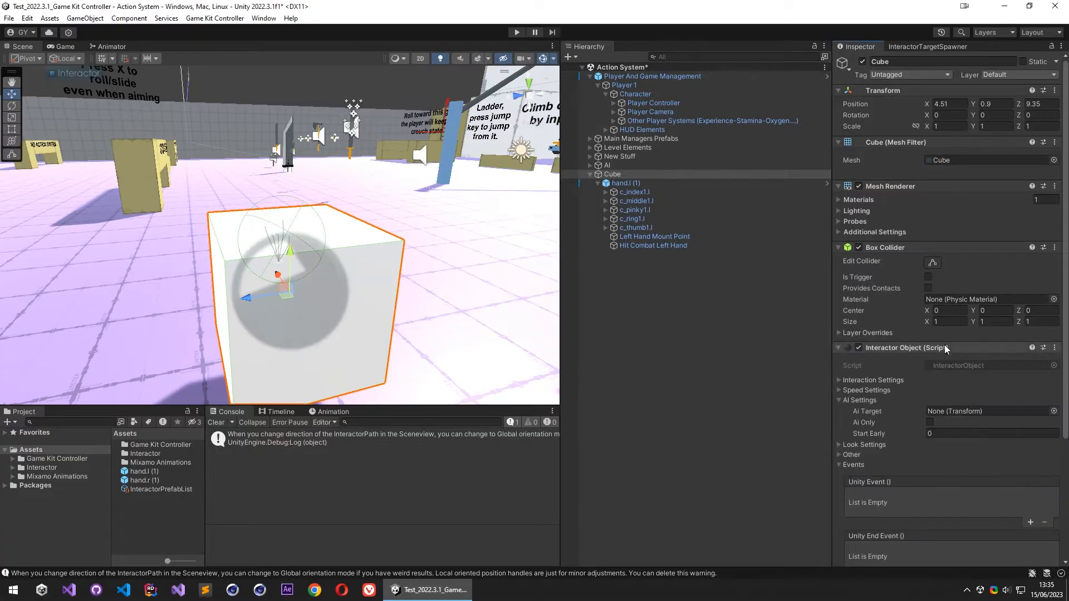
- Set the Cube's interaction type to Manual/Button and assign the ManualSettings asset to it
{"action": "scroll", "coordinate": [936, 351], "scroll_direction": "down", "scroll_amount": 3}
{"action": "left_click", "coordinate": [959, 449]}
{"action": "mouse_move", "coordinate": [966, 349]}
{"action": "left_click", "coordinate": [891, 347]}
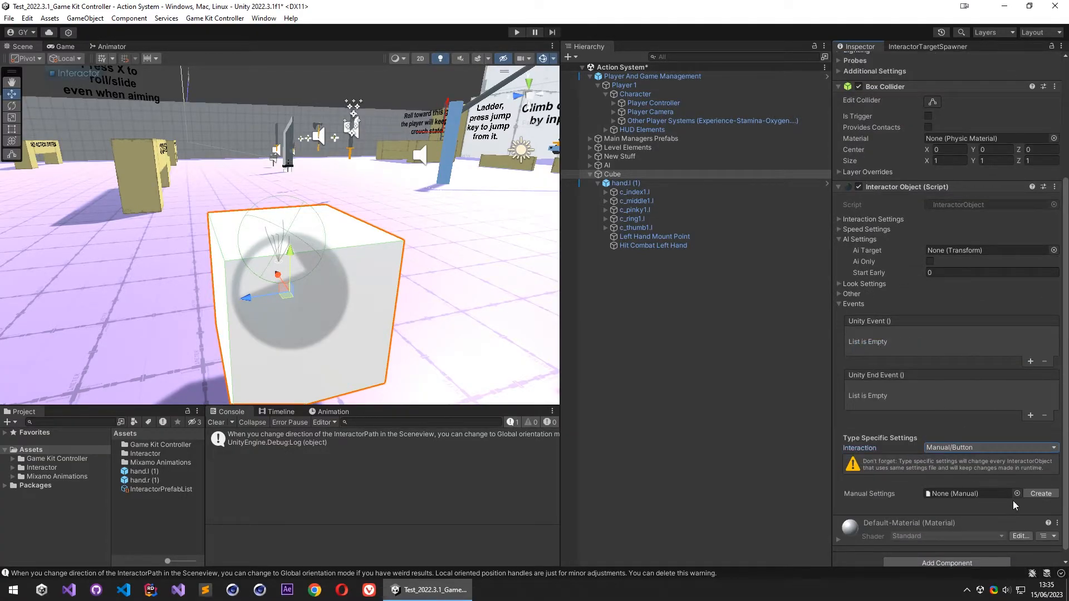
{"action": "left_click", "coordinate": [1017, 494]}
{"action": "left_click", "coordinate": [750, 346]}
{"action": "left_click", "coordinate": [1058, 302]}
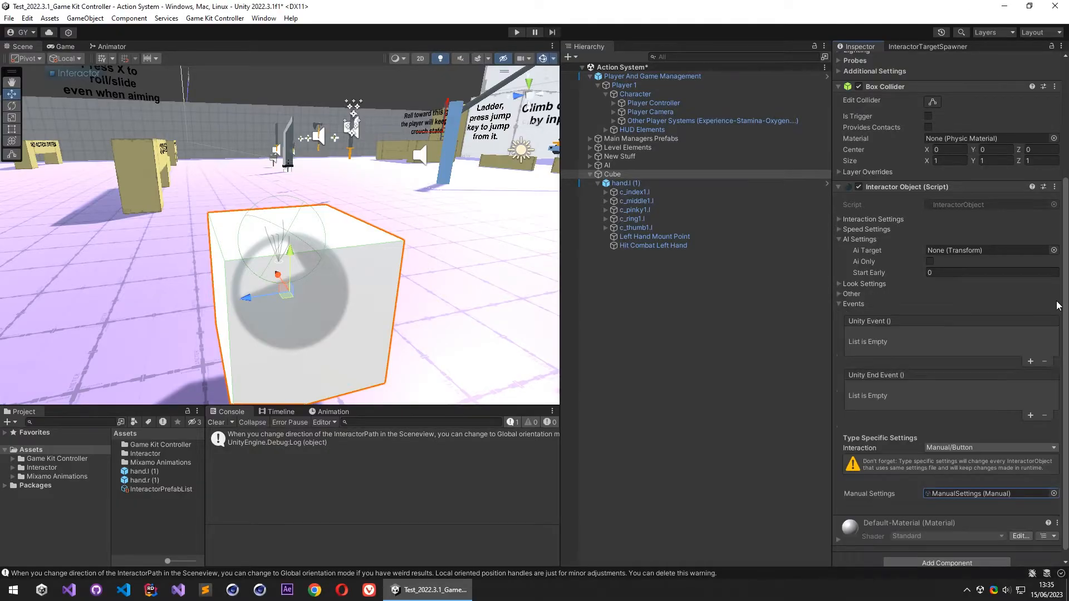
- Add a Basic Input Interact component to the Player Controller object
{"action": "left_click", "coordinate": [598, 183]}
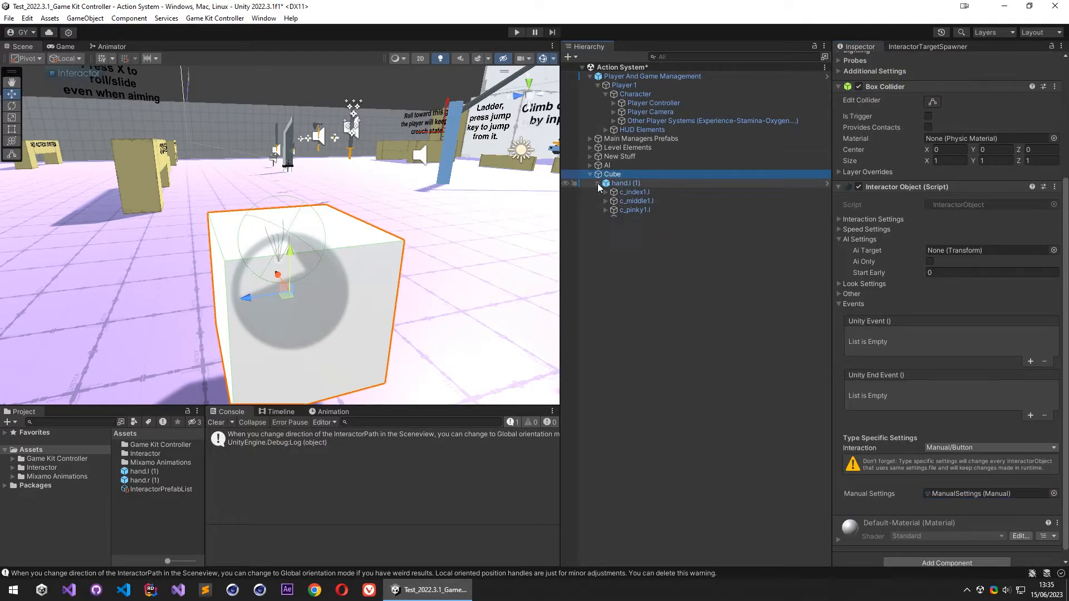
{"action": "left_click", "coordinate": [657, 95]}
{"action": "left_click", "coordinate": [655, 103]}
{"action": "scroll", "coordinate": [884, 363], "scroll_direction": "down", "scroll_amount": 10}
{"action": "left_click", "coordinate": [900, 185]}
{"action": "left_click", "coordinate": [943, 556]}
{"action": "type", "text": "basic"}
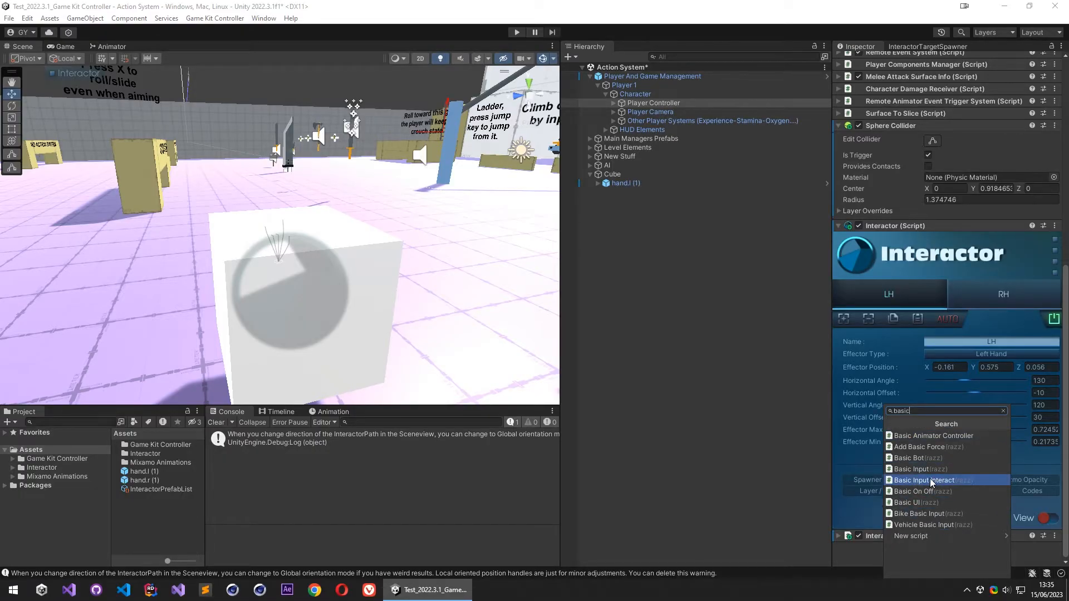
{"action": "left_click", "coordinate": [937, 482]}
- Add a Basic UI component to the Player Controller and clear the console messages
{"action": "scroll", "coordinate": [928, 523], "scroll_direction": "down", "scroll_amount": 3}
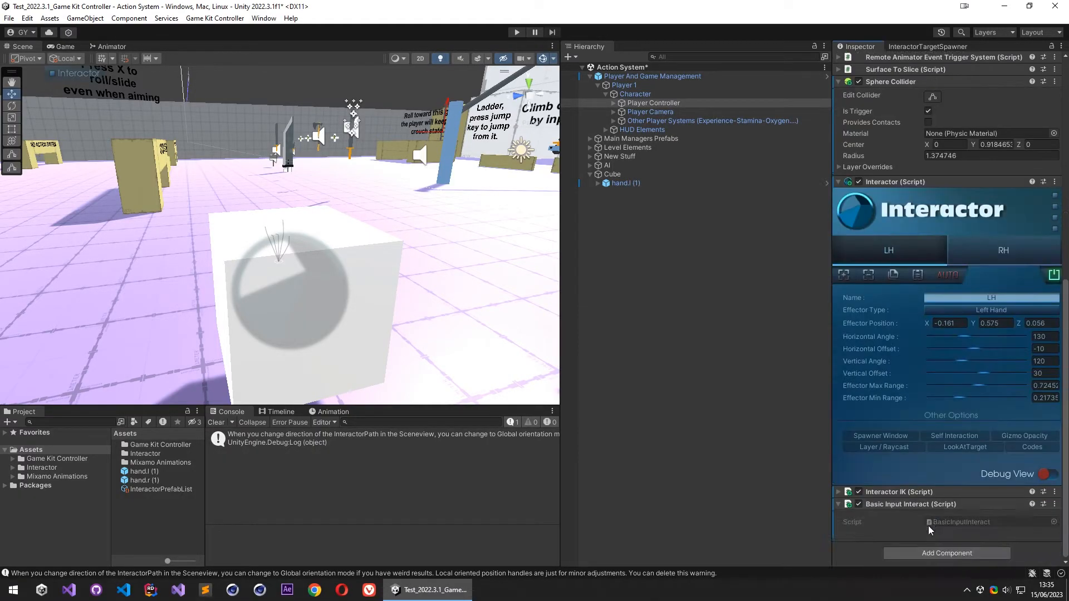
{"action": "left_click", "coordinate": [932, 555]}
{"action": "left_click", "coordinate": [925, 503]}
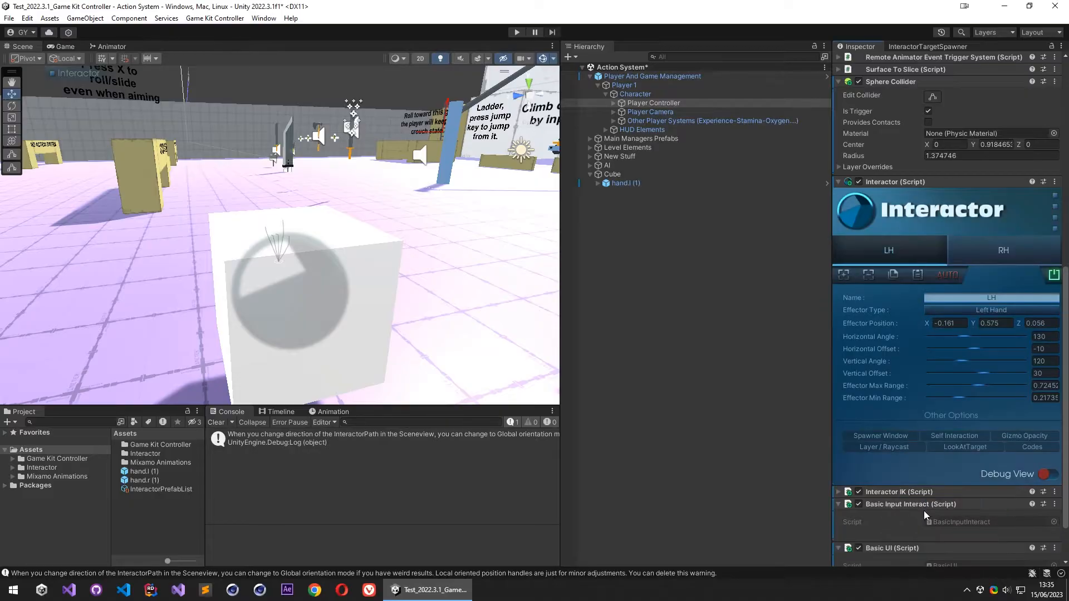
{"action": "scroll", "coordinate": [924, 510], "scroll_direction": "down", "scroll_amount": 2}
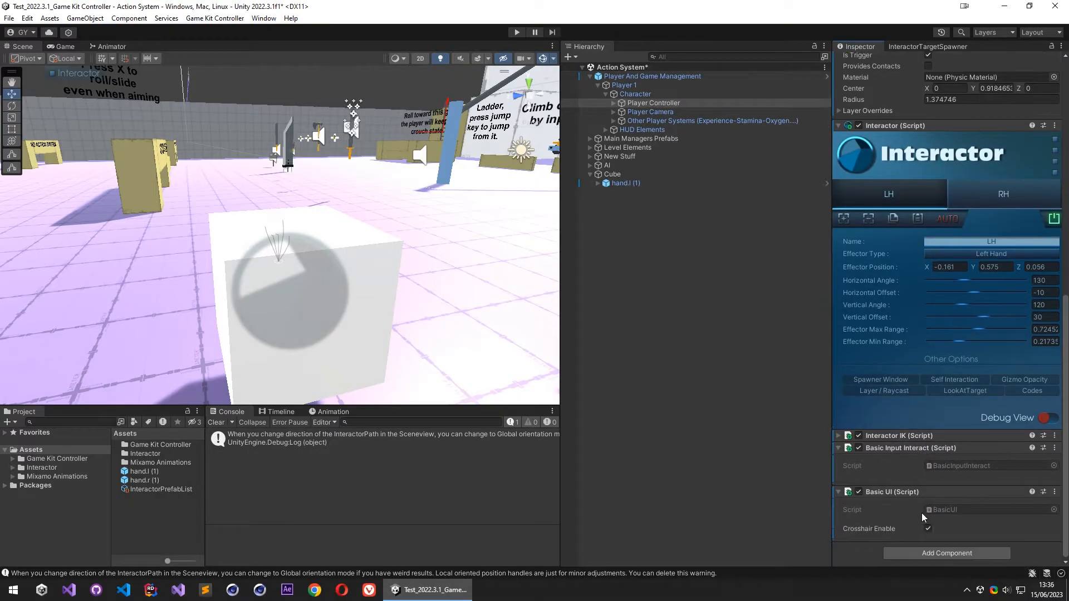
{"action": "left_click", "coordinate": [217, 423]}
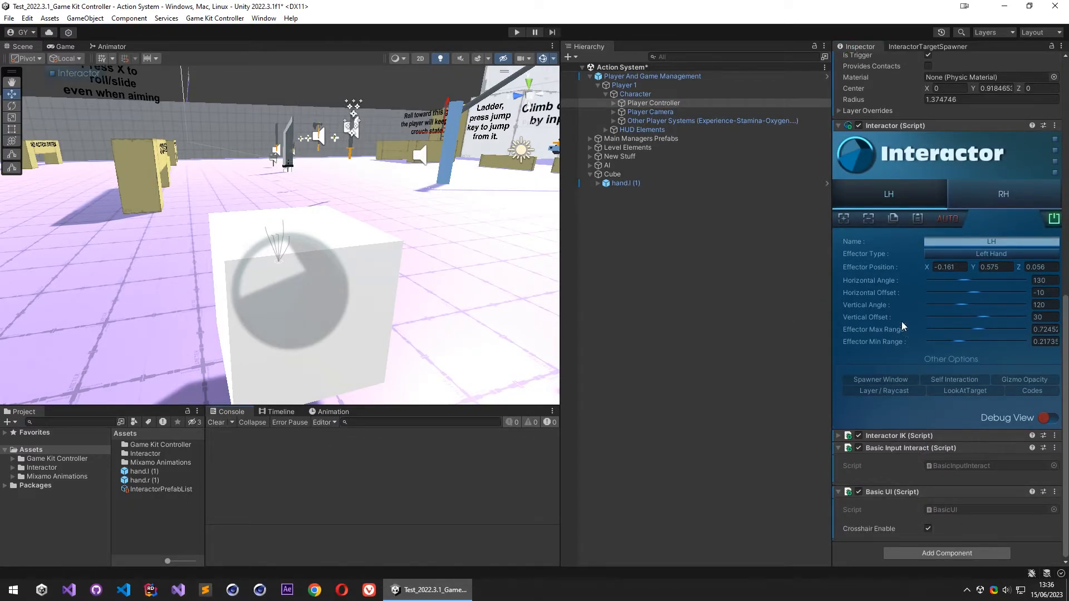
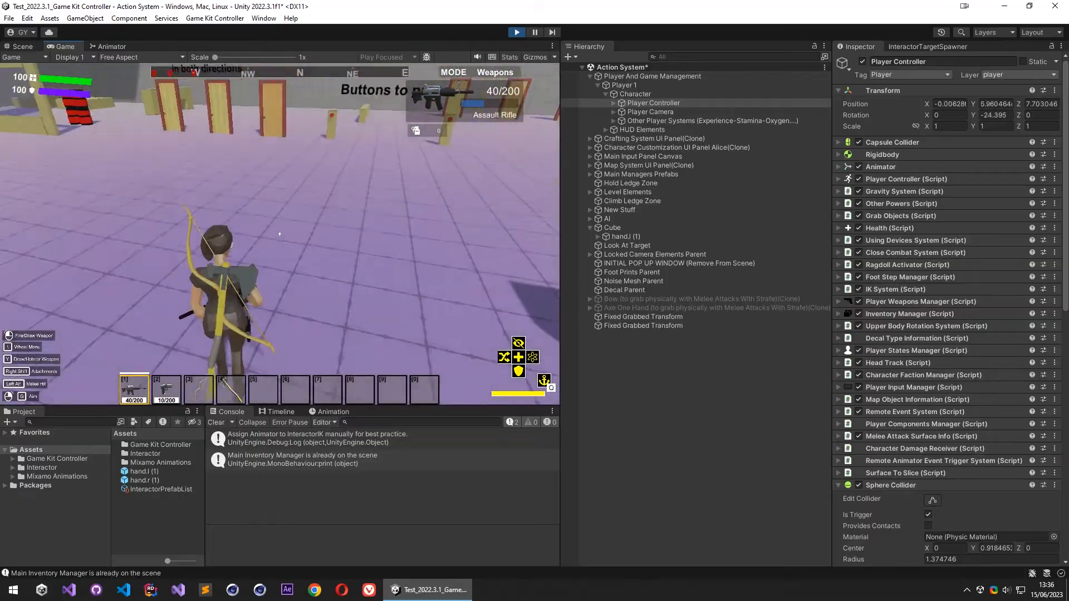
- Walk the character up to the test cube in the running game and try its manual interaction
{"action": "key", "text": "w"}
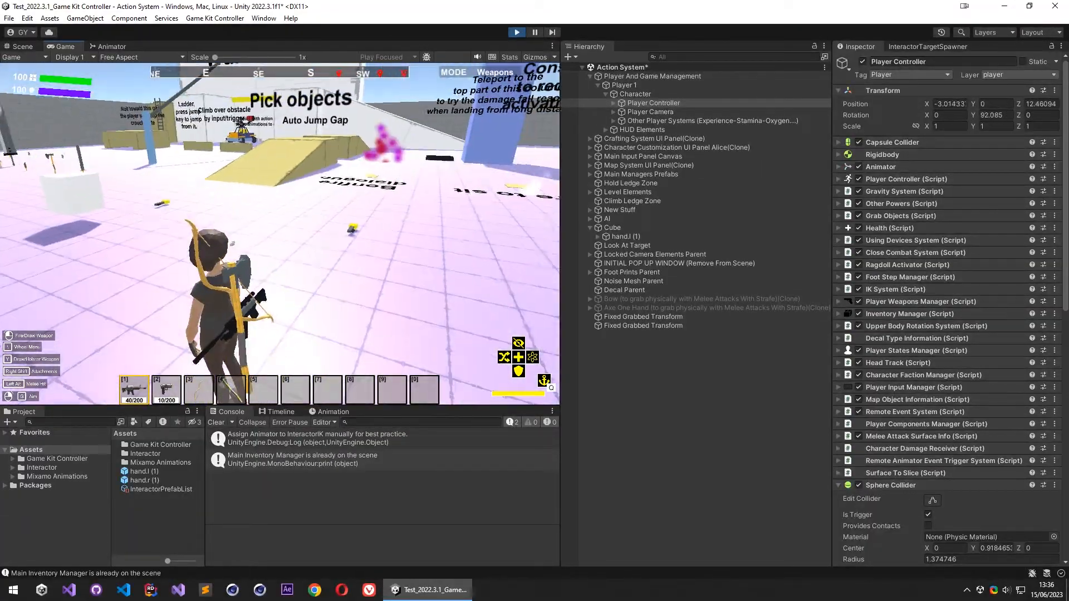
{"action": "key", "text": "w"}
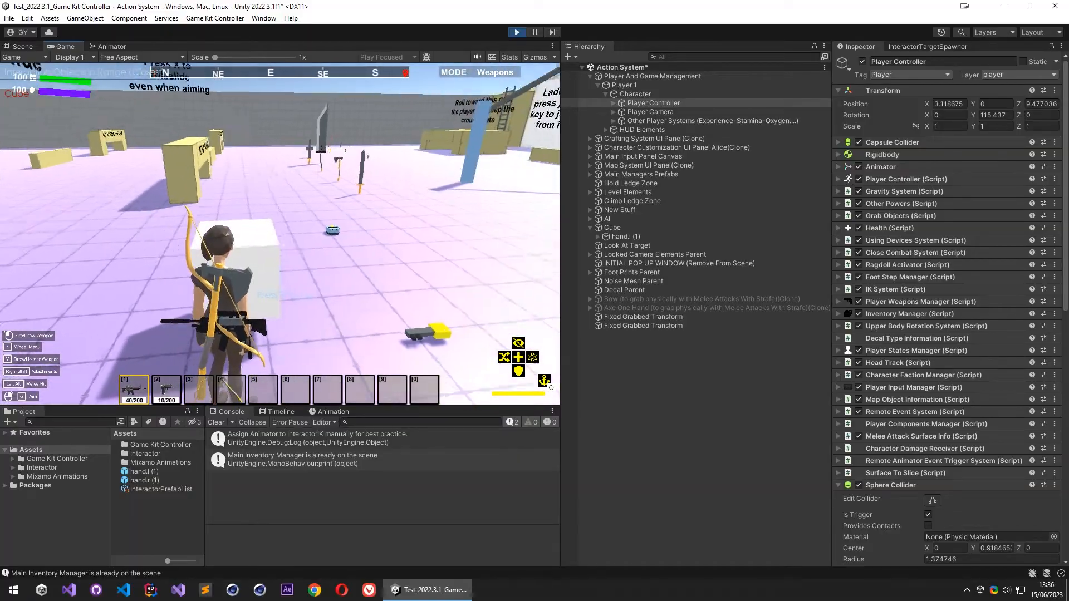
{"action": "key", "text": "w"}
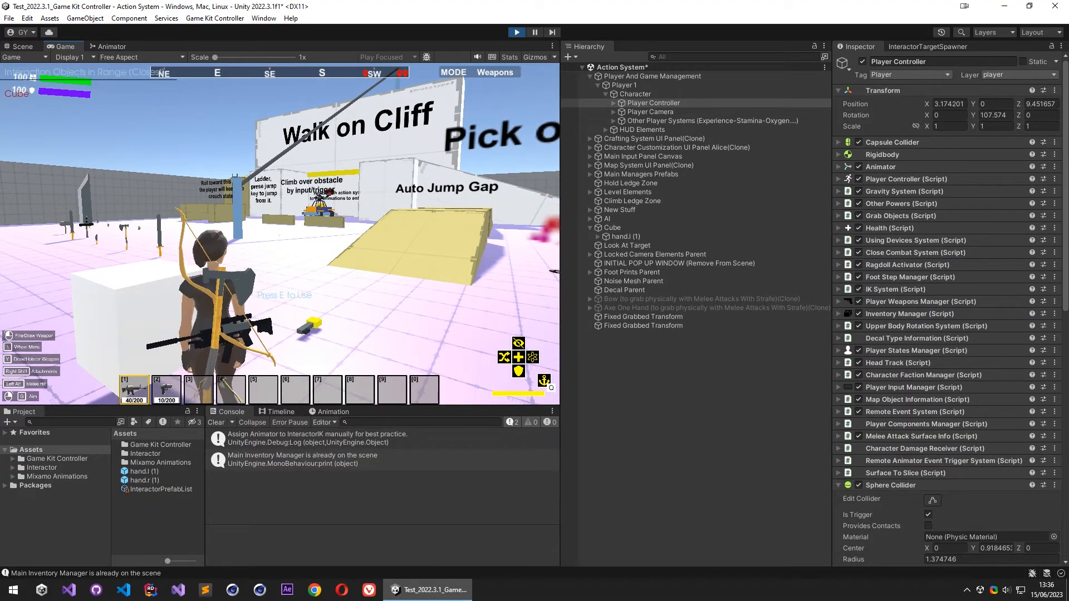
- Pause the game, set the Cube's Target Duration to 2 and Back Duration to 0.7, and resume play
{"action": "key", "text": "Escape"}
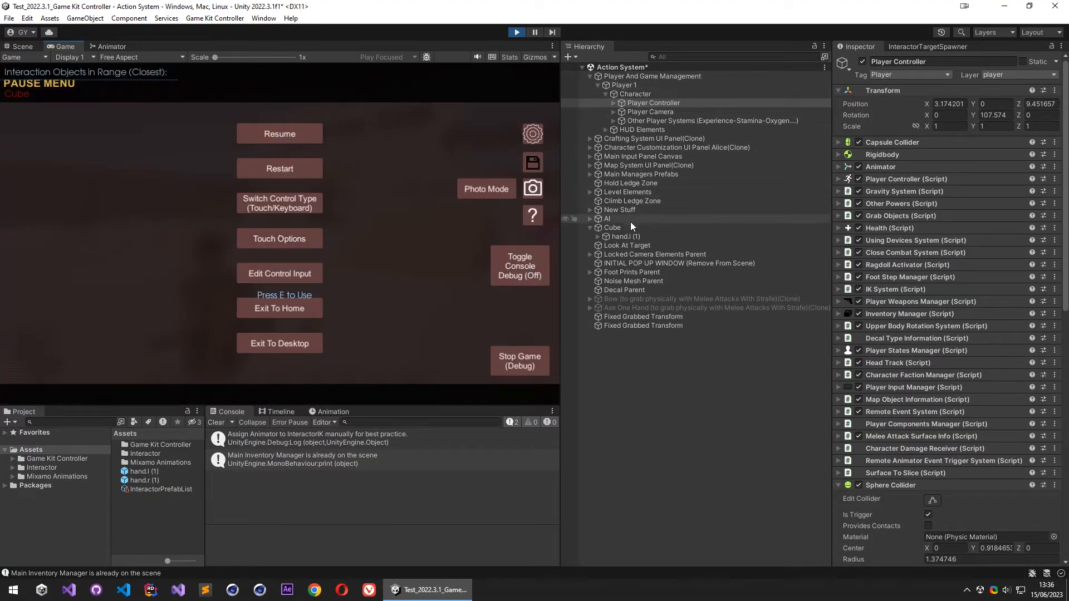
{"action": "left_click", "coordinate": [613, 227]}
{"action": "scroll", "coordinate": [895, 330], "scroll_direction": "down", "scroll_amount": 3}
{"action": "left_click", "coordinate": [868, 301]}
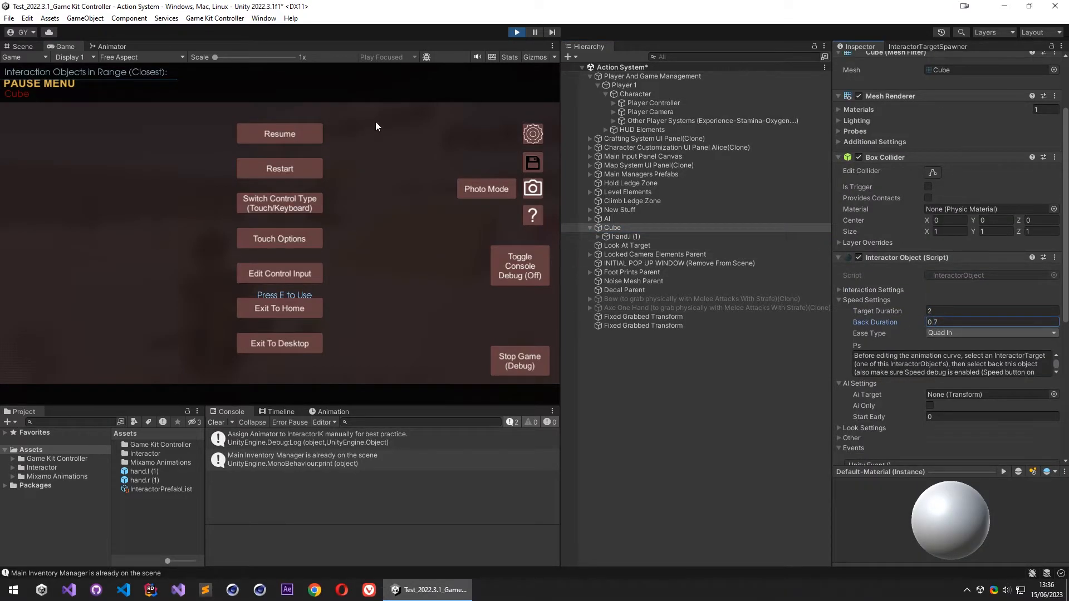
{"action": "left_click", "coordinate": [264, 128]}
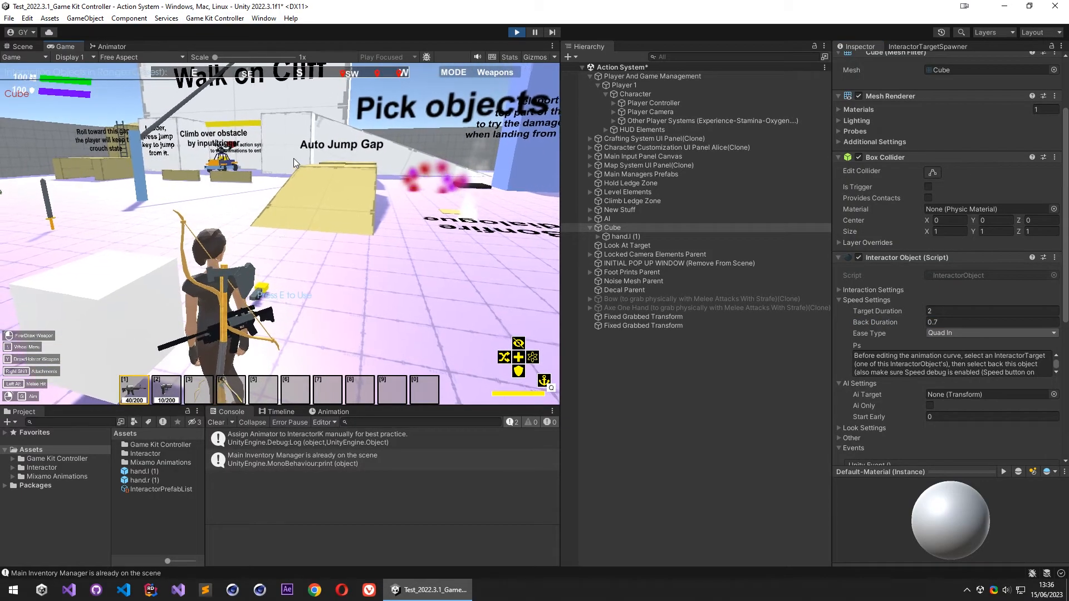
- Test the cube interaction with Target Duration 5 and Back Duration 2.7, walk the character away, and stop play mode
{"action": "key", "text": "Escape"}
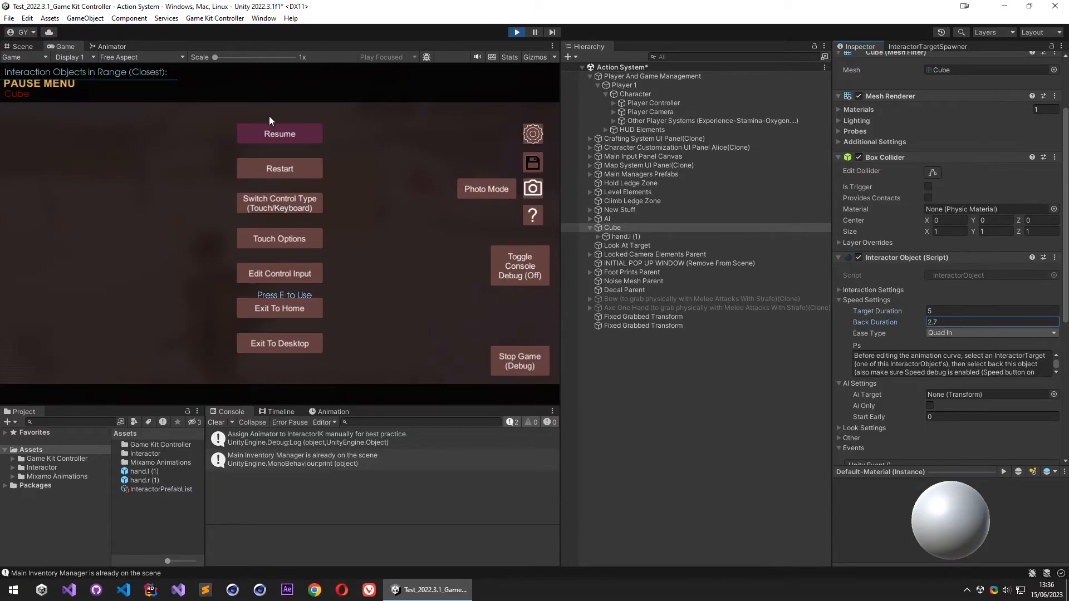
{"action": "left_click", "coordinate": [282, 131]}
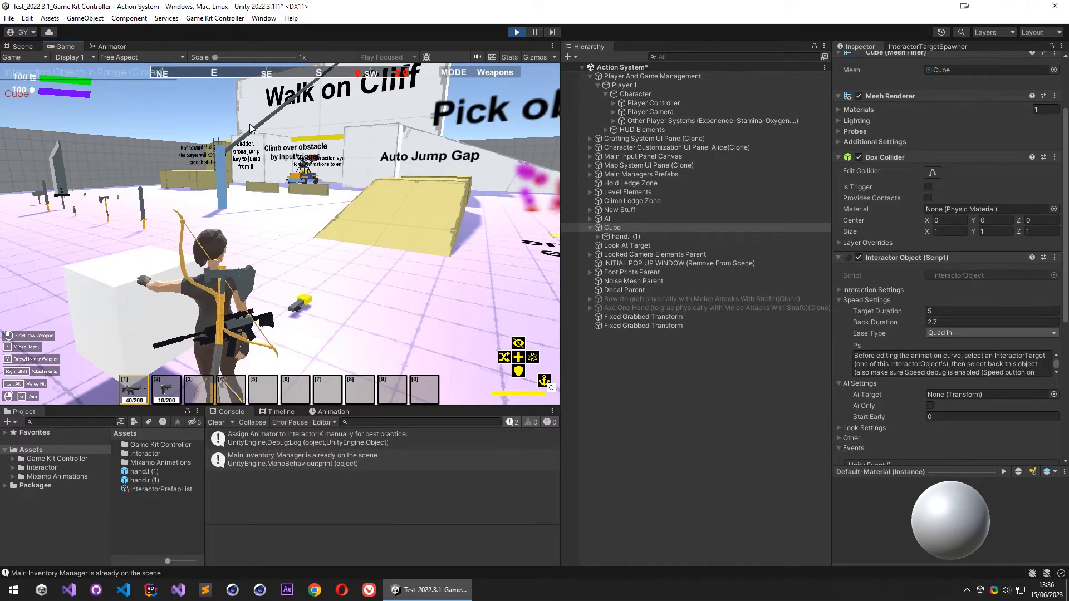
{"action": "key", "text": "w"}
{"action": "key", "text": "w"}
{"action": "key", "text": "y"}
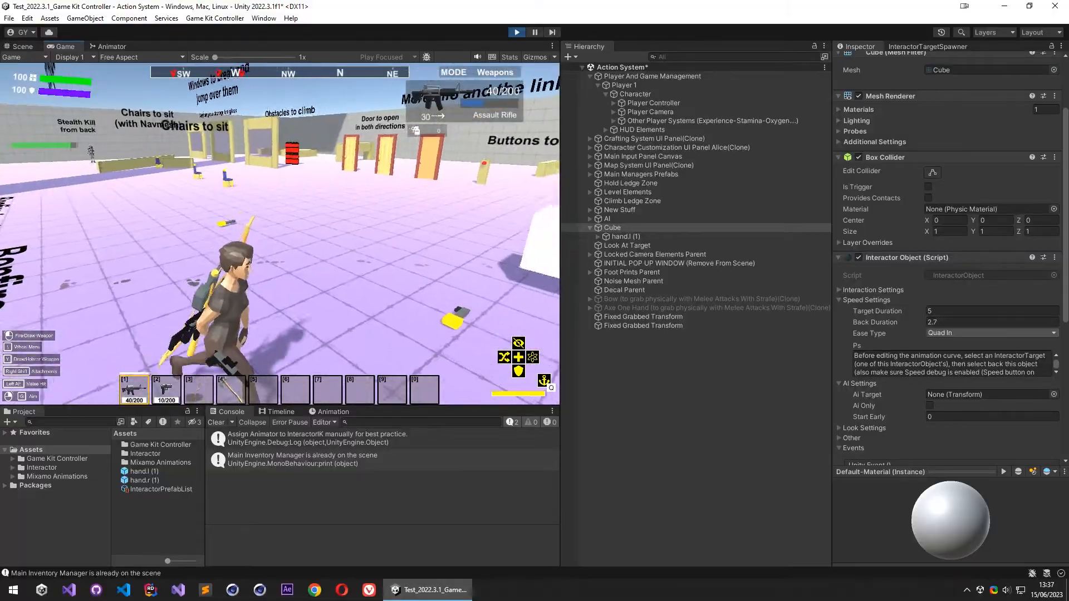
{"action": "key", "text": "Escape"}
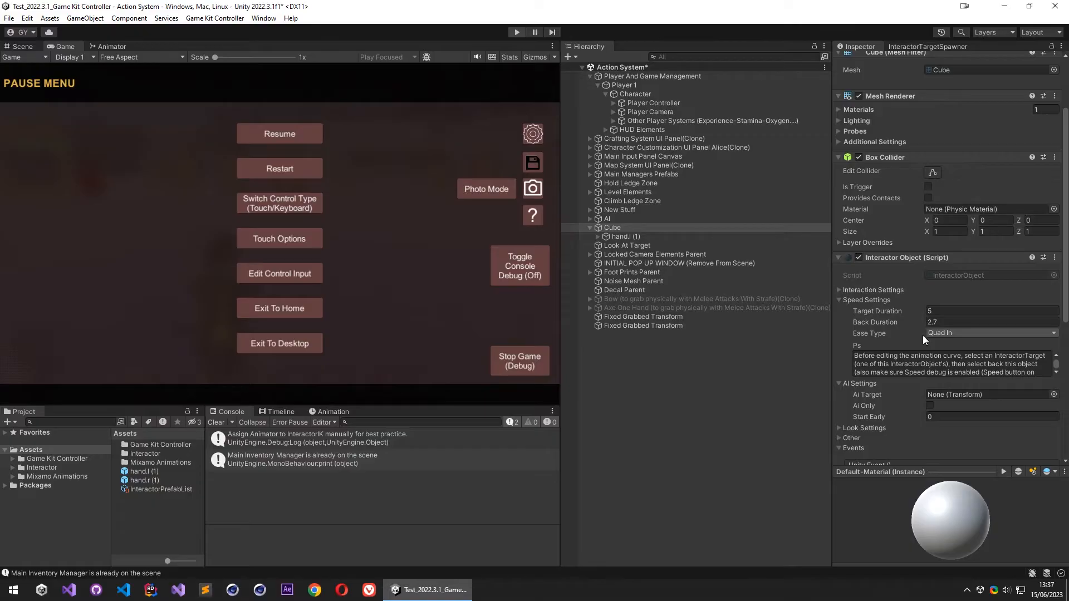
{"action": "key", "text": "ctrl+p"}
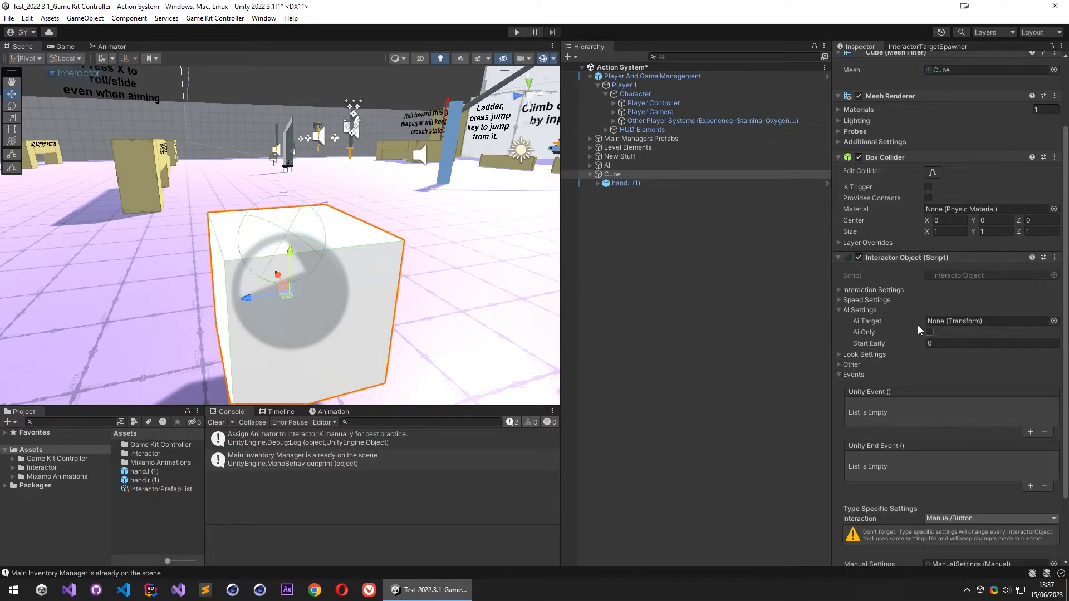
- Set the Cube's Target Duration to 5 and Back Duration to 2.35, and clear the console messages
{"action": "left_click", "coordinate": [871, 303]}
{"action": "left_click", "coordinate": [940, 312]}
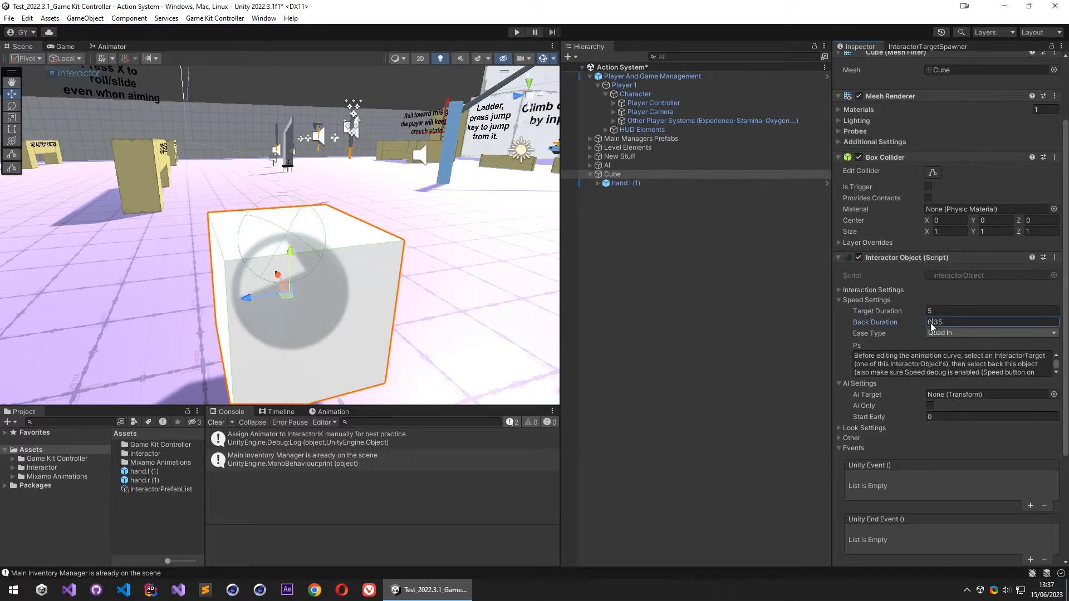
{"action": "left_click", "coordinate": [215, 424]}
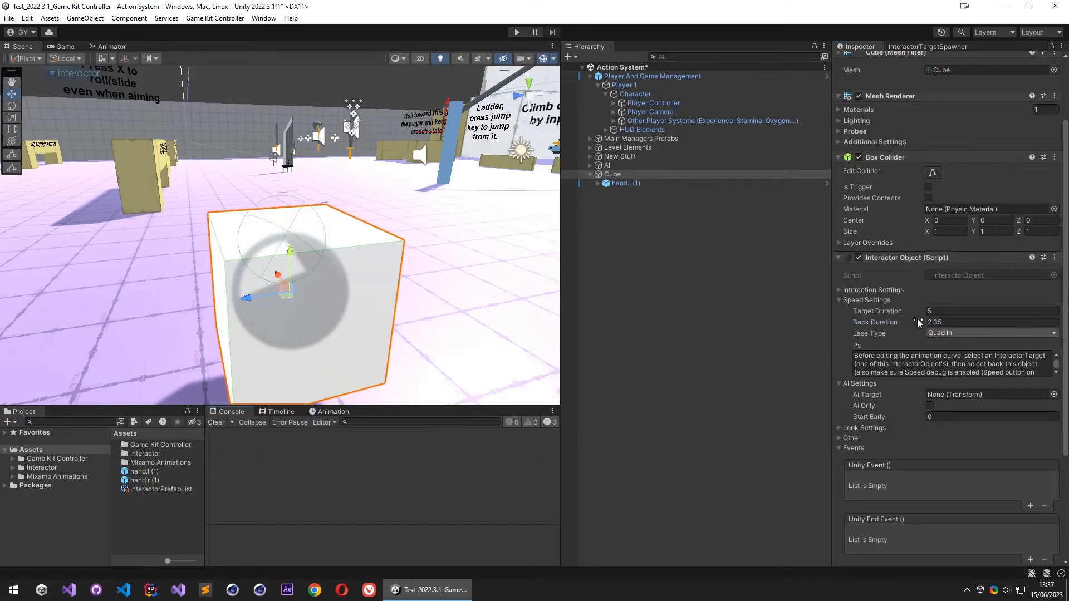
- Inspect the cube in the scene, the Player Controller's components, and the settings of the hand.l (1) target
{"action": "right_click_drag", "start_coordinate": [423, 232], "coordinate": [411, 260]}
{"action": "scroll", "coordinate": [411, 260], "scroll_direction": "down", "scroll_amount": 2}
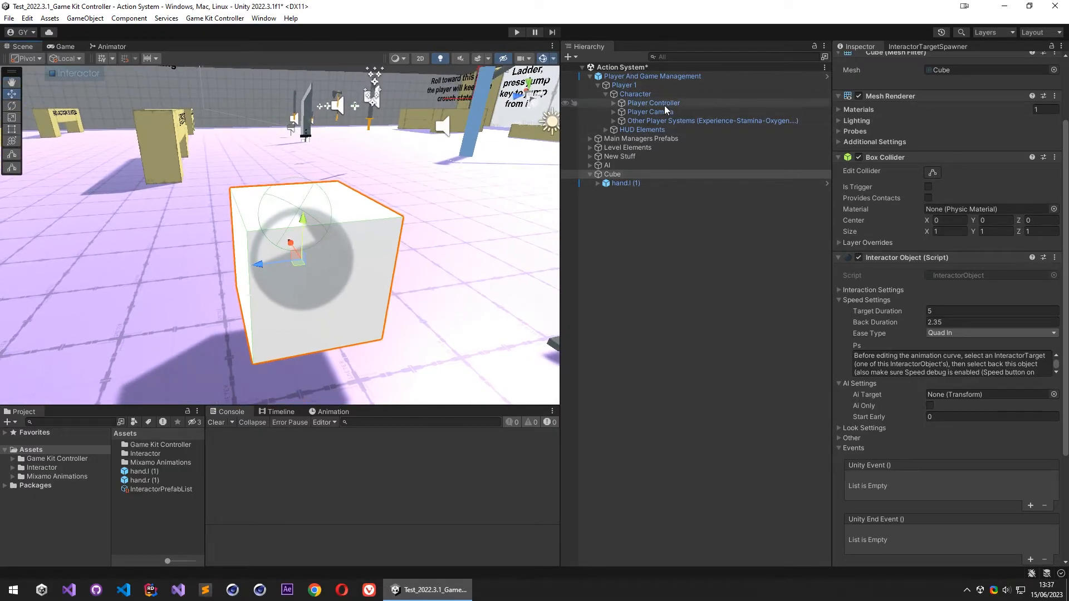
{"action": "left_click", "coordinate": [664, 104]}
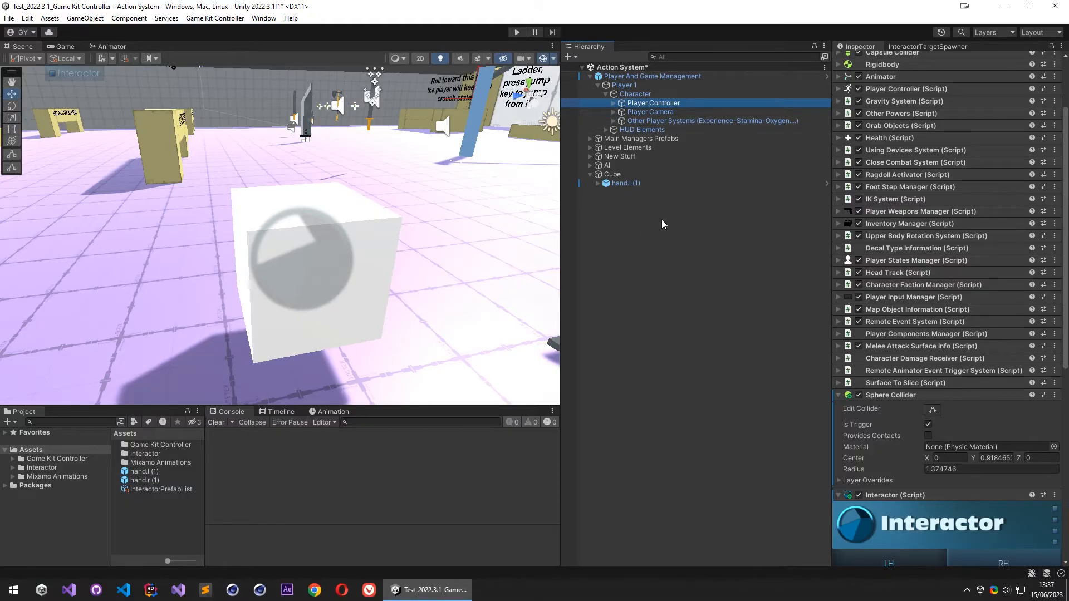
{"action": "left_click", "coordinate": [669, 264]}
{"action": "right_click_drag", "start_coordinate": [428, 289], "coordinate": [441, 293]}
{"action": "key", "text": "s"}
{"action": "key", "text": "w"}
{"action": "right_click_drag", "start_coordinate": [483, 289], "coordinate": [459, 283]}
{"action": "left_click", "coordinate": [627, 185]}
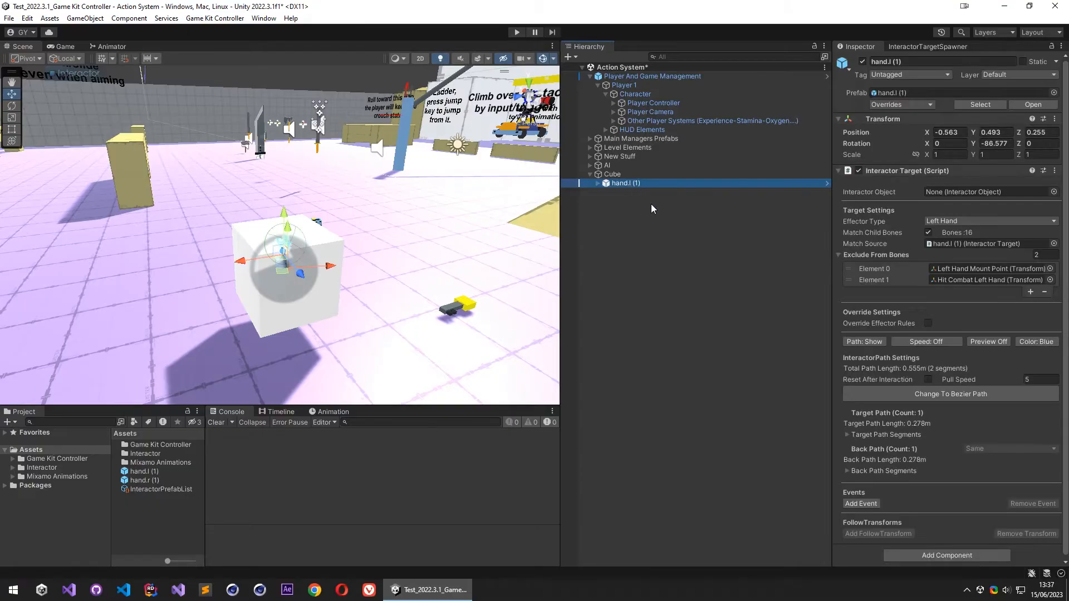
- Create an empty object named Pathfinder at the scene's root level
{"action": "right_click", "coordinate": [681, 222]}
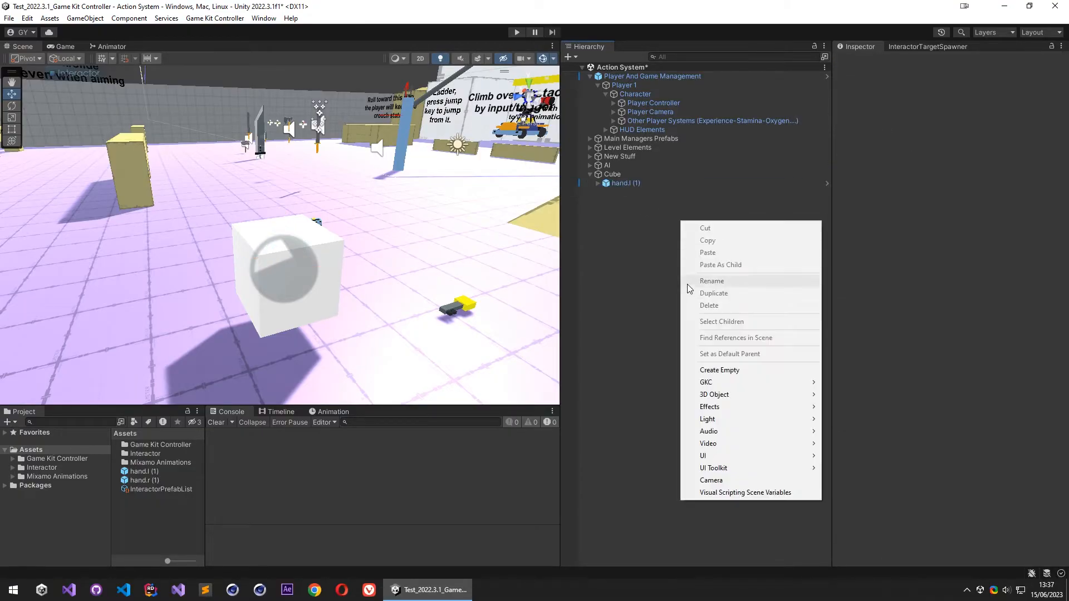
{"action": "left_click", "coordinate": [753, 370]}
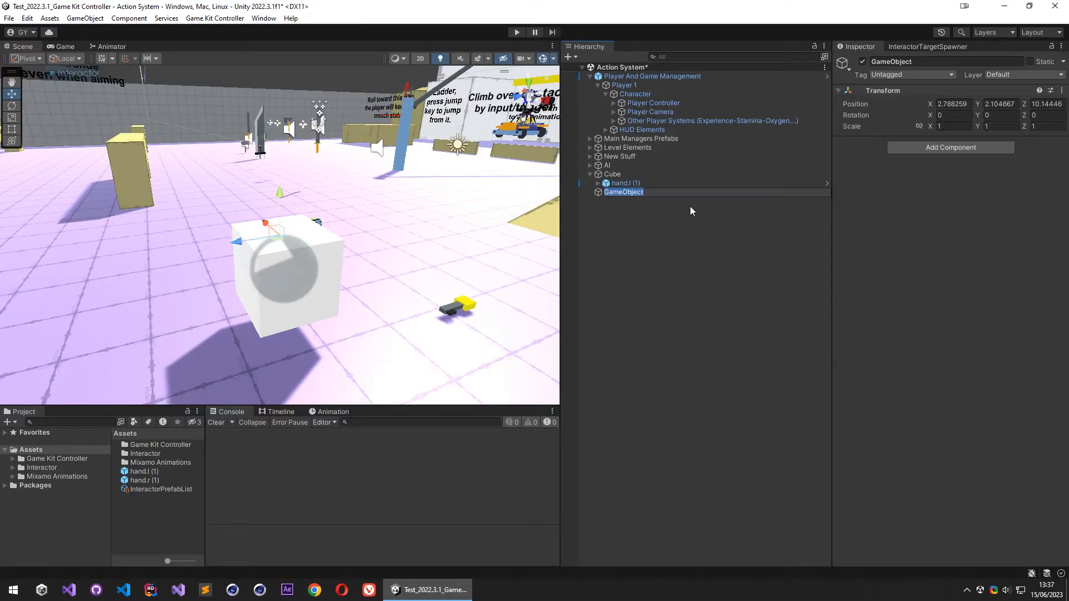
{"action": "key", "text": "super+v"}
{"action": "scroll", "coordinate": [691, 335], "scroll_direction": "down", "scroll_amount": 2}
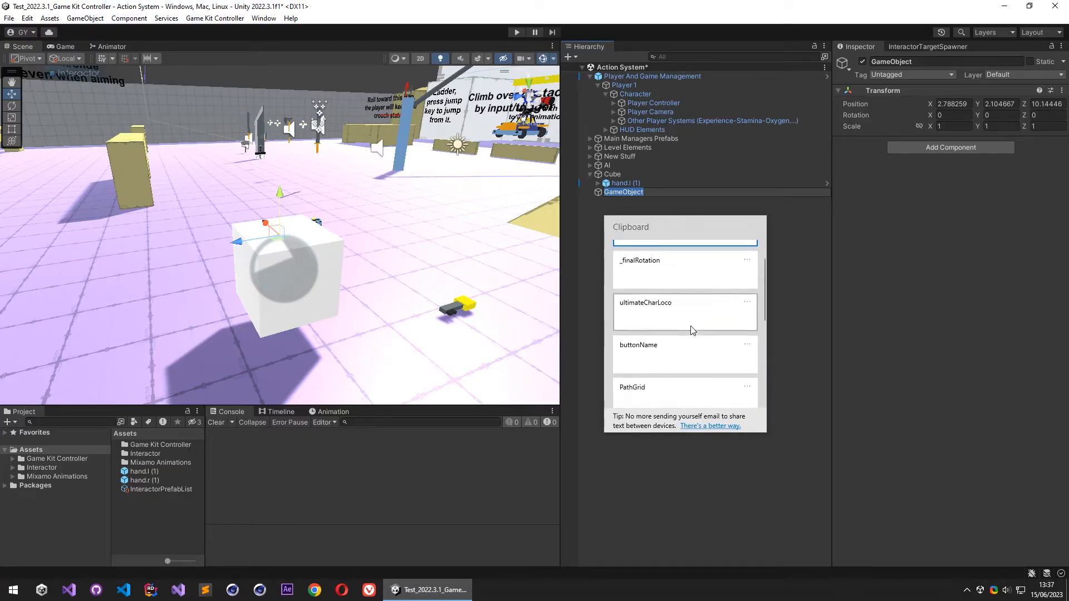
{"action": "left_click", "coordinate": [666, 403]}
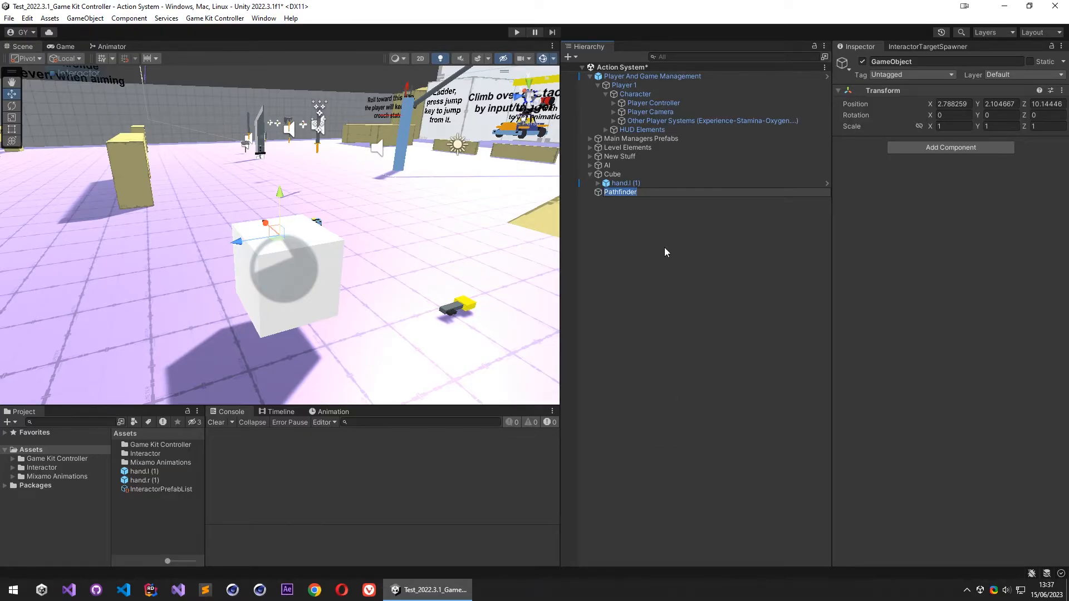
{"action": "key", "text": "Return"}
- Add a Pathfinder component to the Pathfinder object
{"action": "left_click", "coordinate": [967, 147]}
{"action": "type", "text": "Pathfinder"}
{"action": "left_click", "coordinate": [946, 187]}
- Create an empty object named PathGrid and add a Path Grid component to it
{"action": "right_click", "coordinate": [628, 220]}
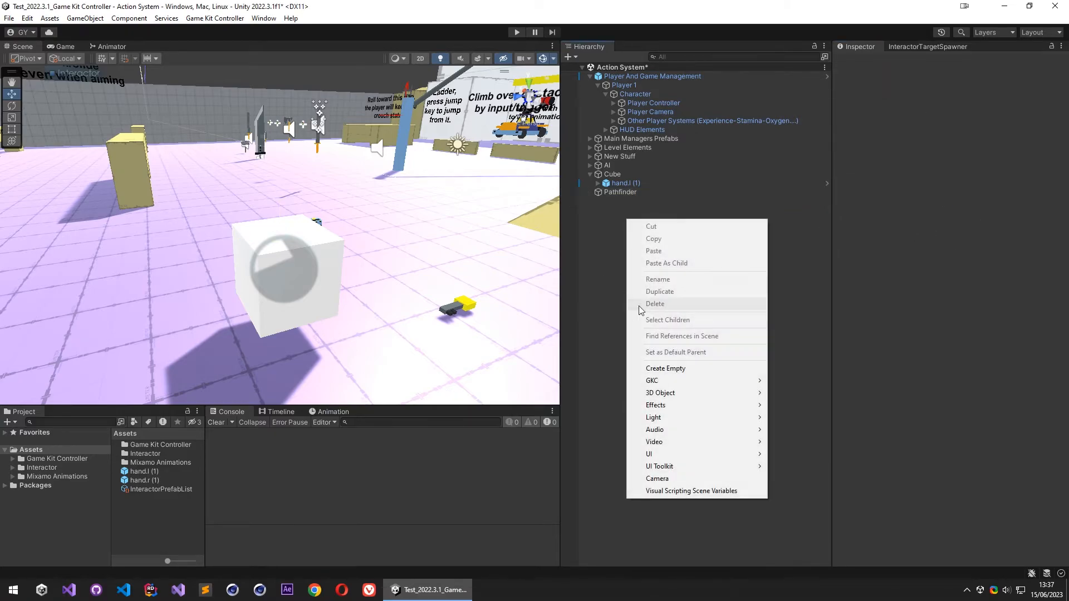
{"action": "left_click", "coordinate": [684, 368]}
{"action": "type", "text": "PathGrid"}
{"action": "key", "text": "Return"}
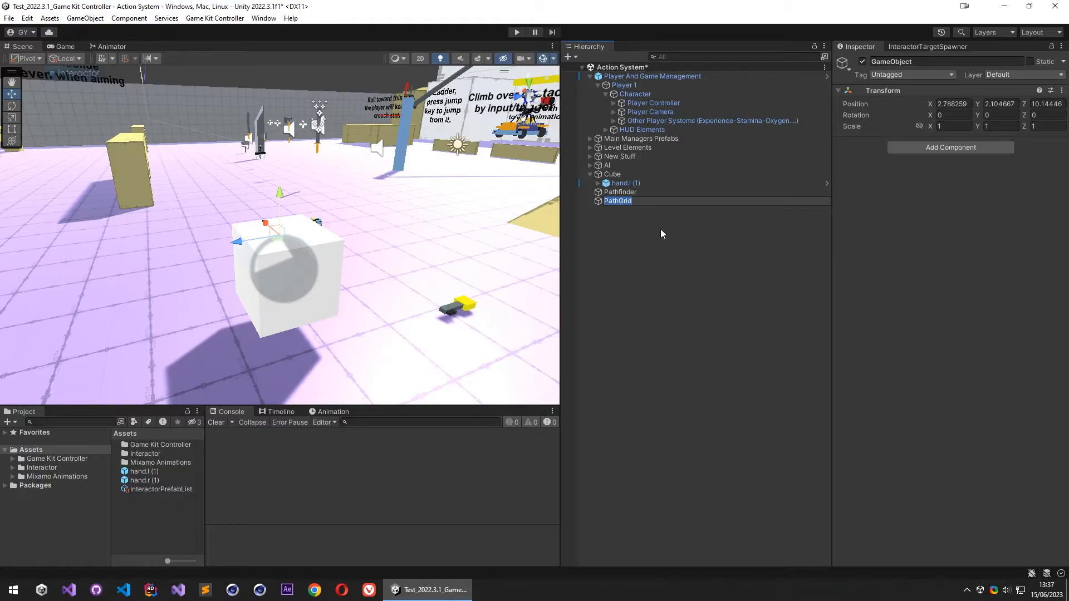
{"action": "left_click", "coordinate": [970, 149]}
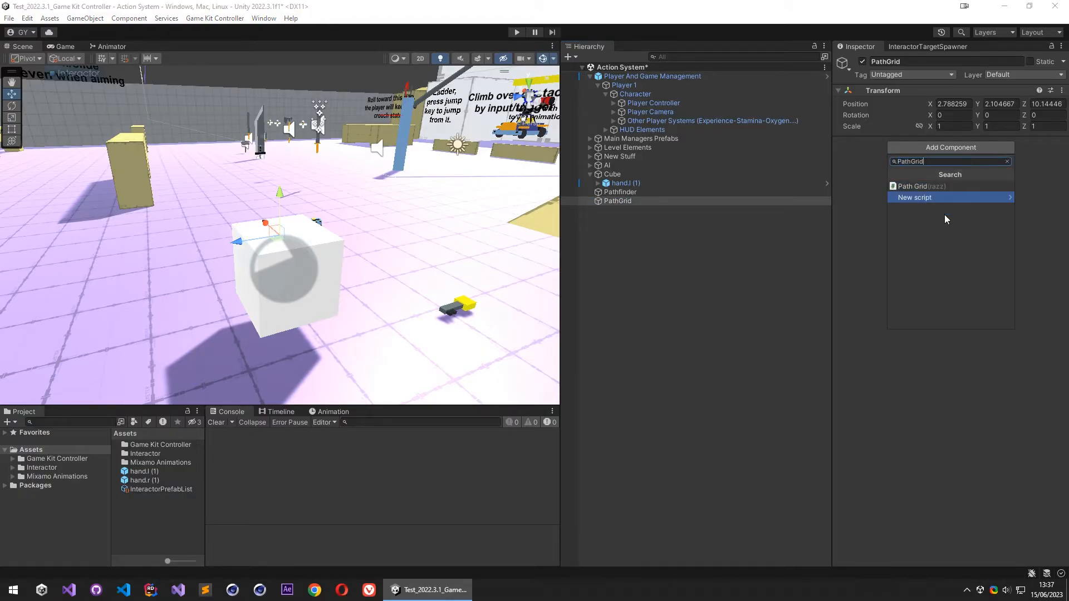
{"action": "left_click", "coordinate": [928, 187]}
- Set the PathGrid object's Y position to 0 and its Grid World Size to 50 by 50
{"action": "key", "text": "f"}
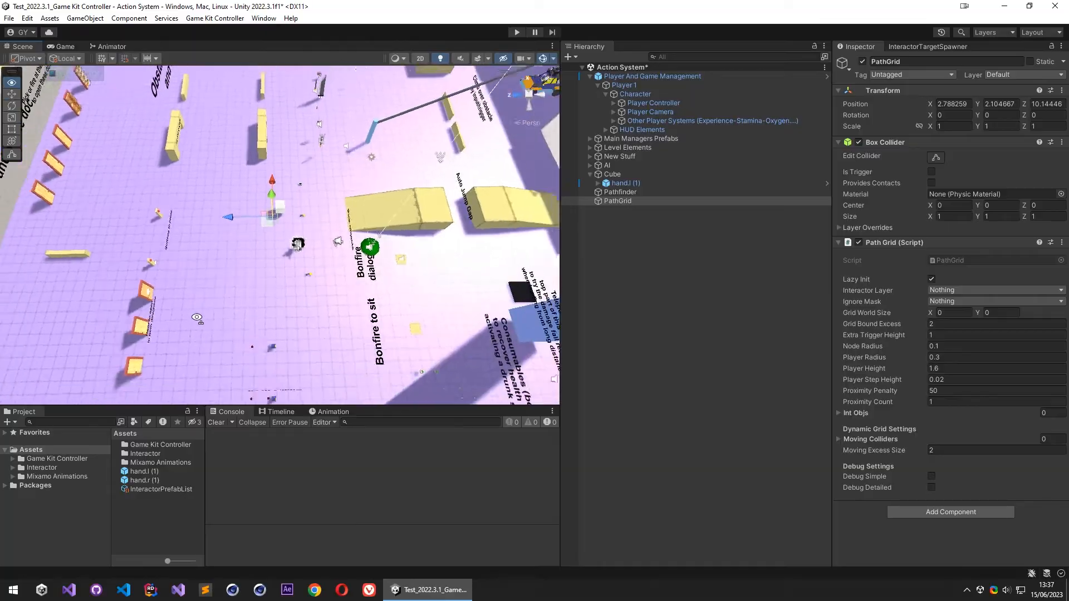
{"action": "left_click", "coordinate": [1001, 104]}
{"action": "type", "text": "0"}
{"action": "right_click_drag", "start_coordinate": [360, 259], "coordinate": [575, 212], "text": "alt"}
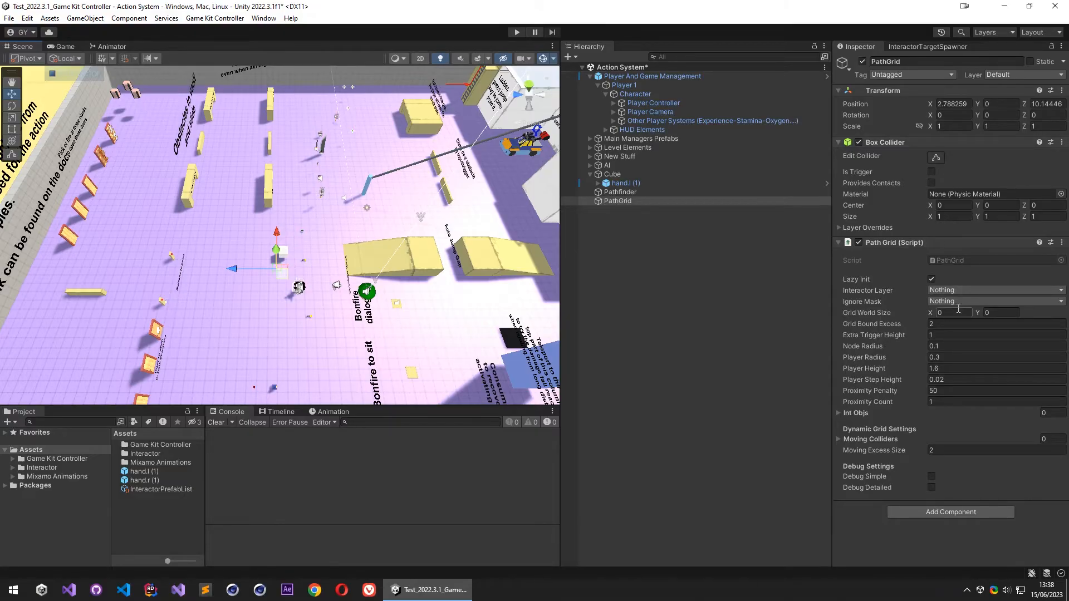
{"action": "type", "text": "50"}
{"action": "right_click_drag", "start_coordinate": [348, 230], "coordinate": [326, 172]}
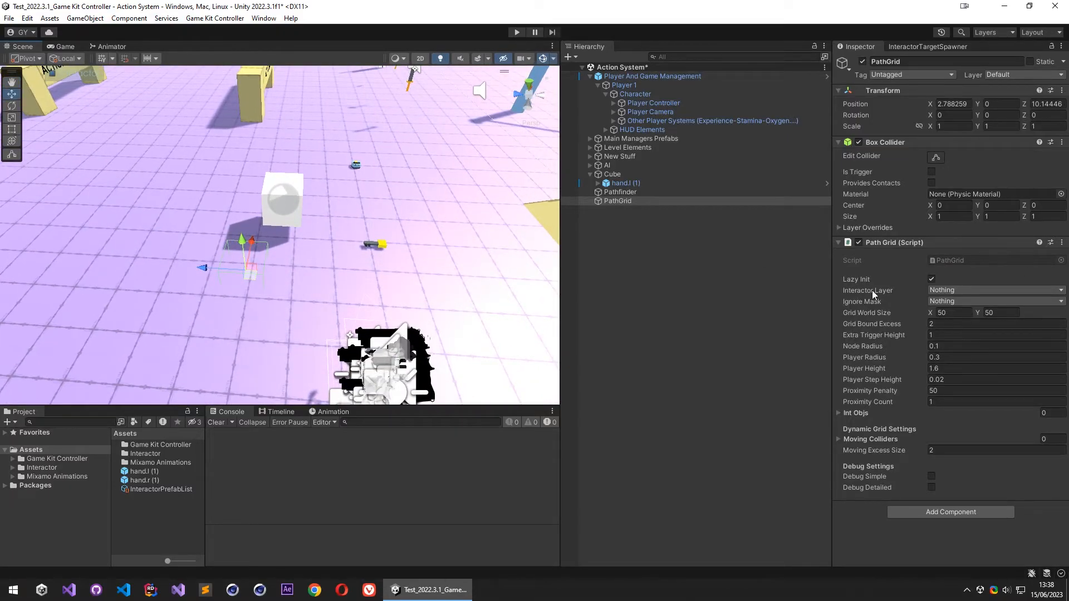
- Set both the Interactor Layer and the Ignore Mask of the Path Grid to the player layer
{"action": "left_click", "coordinate": [930, 293]}
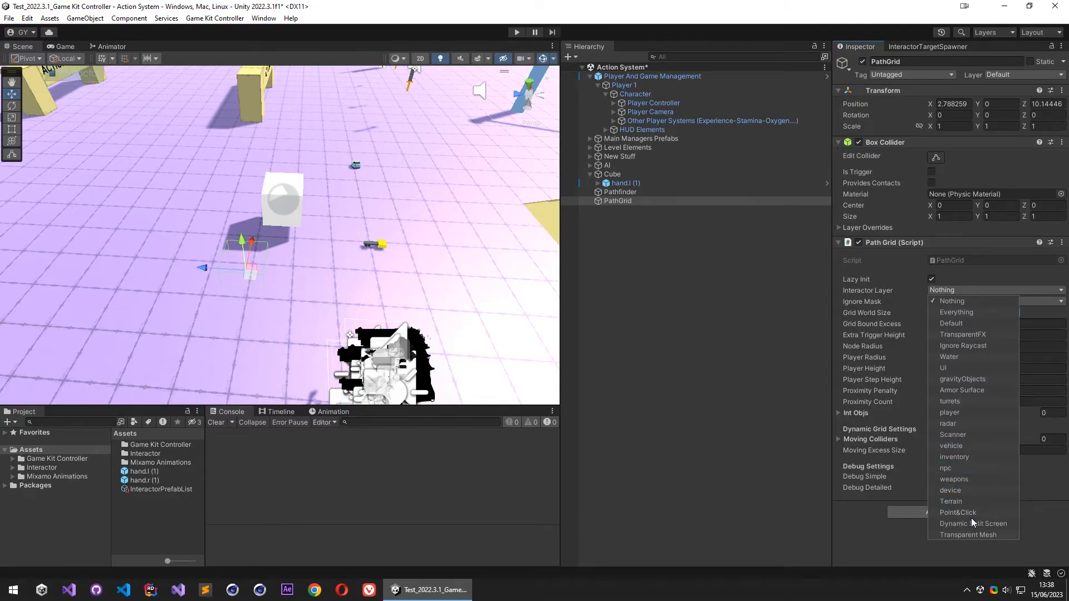
{"action": "left_click", "coordinate": [953, 412]}
{"action": "left_click", "coordinate": [860, 304]}
{"action": "left_click", "coordinate": [946, 302]}
{"action": "left_click", "coordinate": [950, 424]}
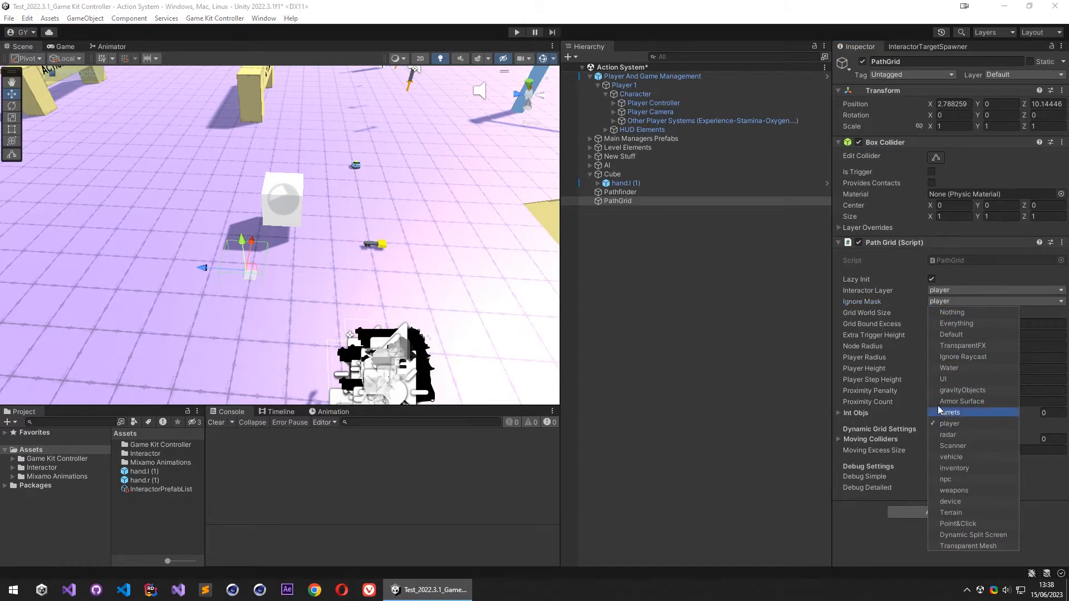
{"action": "left_click", "coordinate": [895, 296]}
- Add a new layer named IgnoreMask as User Layer 15 in the project's layer settings
{"action": "left_click", "coordinate": [995, 35]}
{"action": "left_click", "coordinate": [996, 279]}
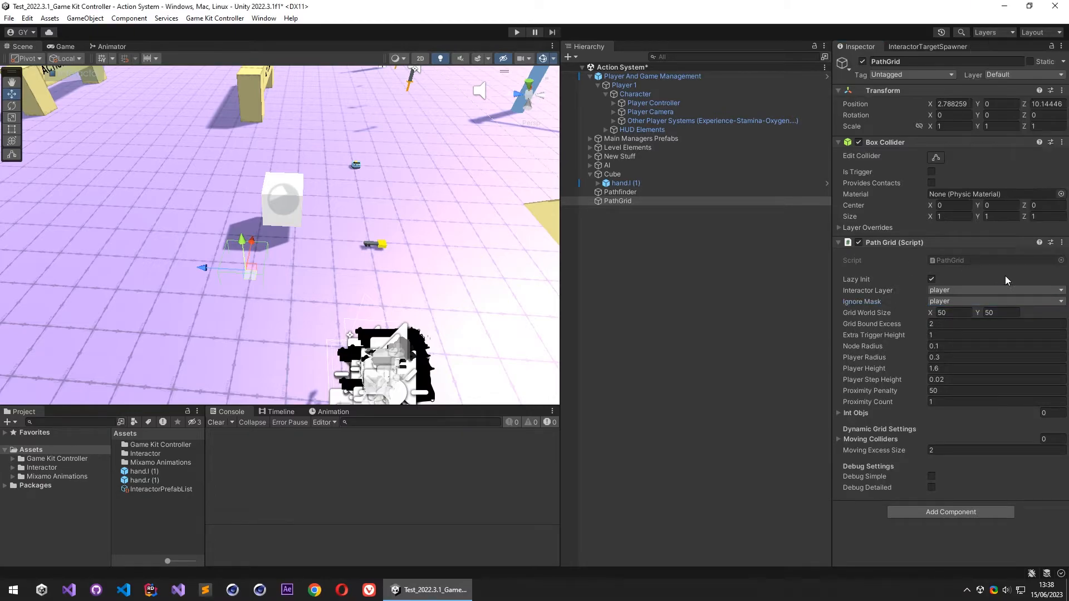
{"action": "left_click", "coordinate": [944, 304]}
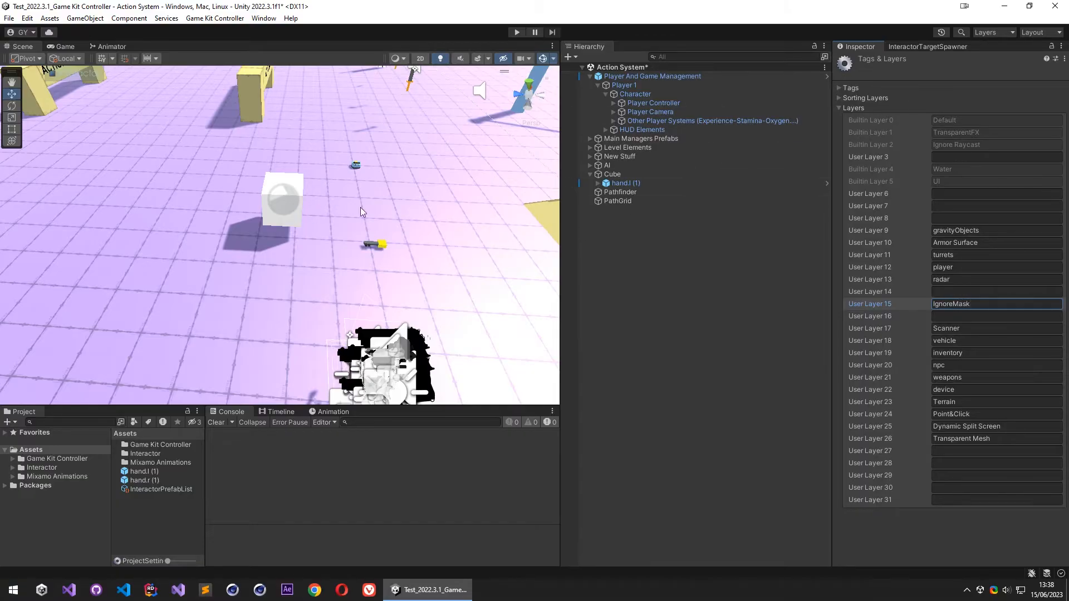
- Identify the level's floor mesh pb-MergedObject-959816 (1) by toggling it off and on, and assign it to the IgnoreMask layer
{"action": "right_click_drag", "start_coordinate": [350, 202], "coordinate": [341, 170]}
{"action": "left_click", "coordinate": [218, 219]}
{"action": "mouse_move", "coordinate": [233, 221]}
{"action": "right_mouse_down"}
{"action": "mouse_move", "coordinate": [270, 160]}
{"action": "mouse_move", "coordinate": [241, 214]}
{"action": "right_mouse_up"}
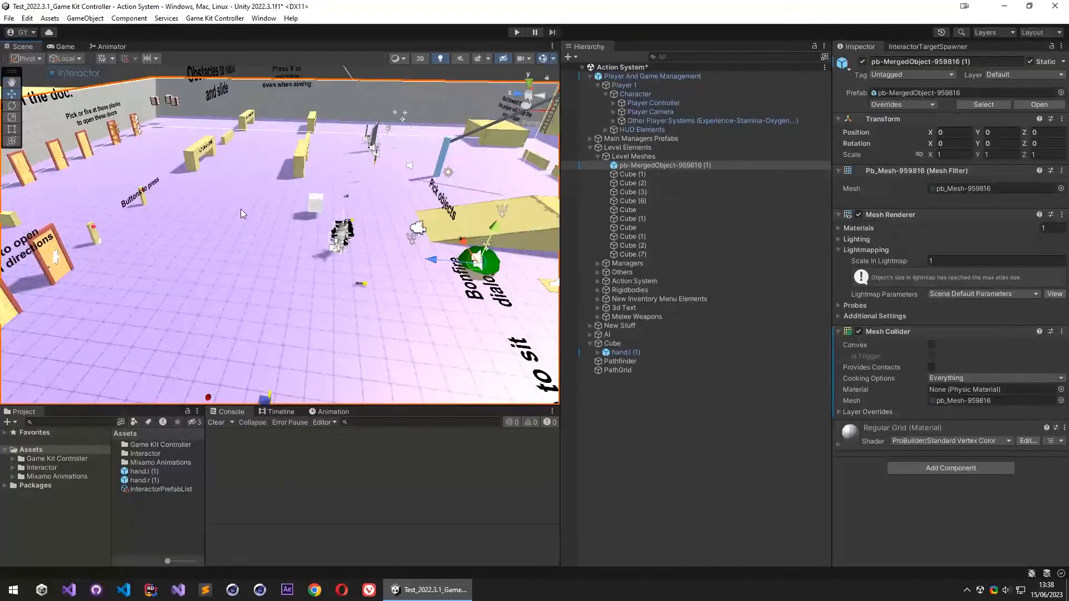
{"action": "left_click", "coordinate": [862, 62]}
{"action": "left_click", "coordinate": [863, 62]}
{"action": "left_click", "coordinate": [1015, 74]}
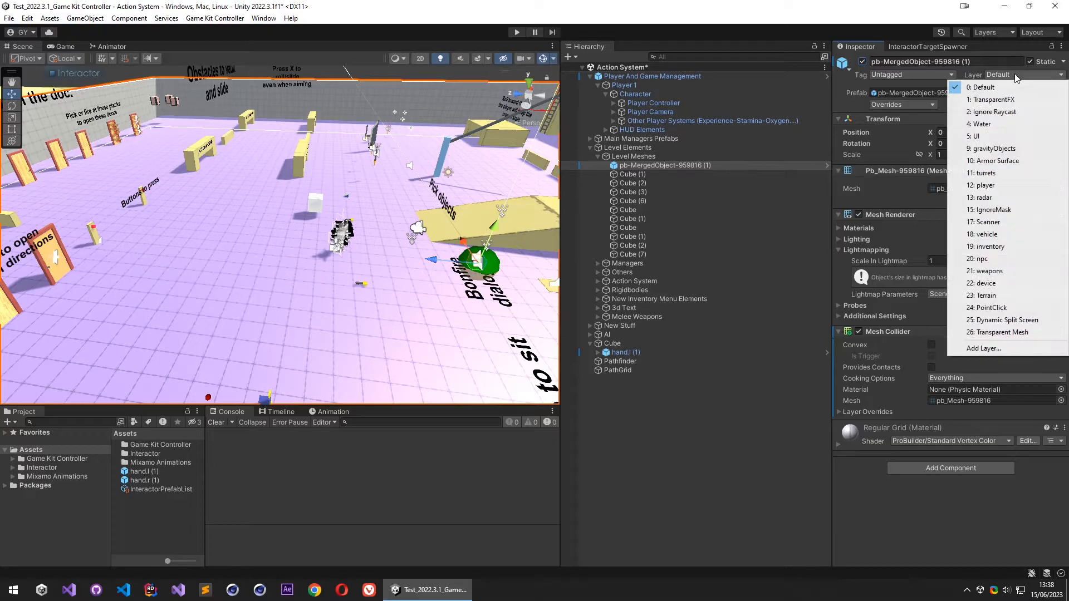
{"action": "left_click", "coordinate": [1000, 210]}
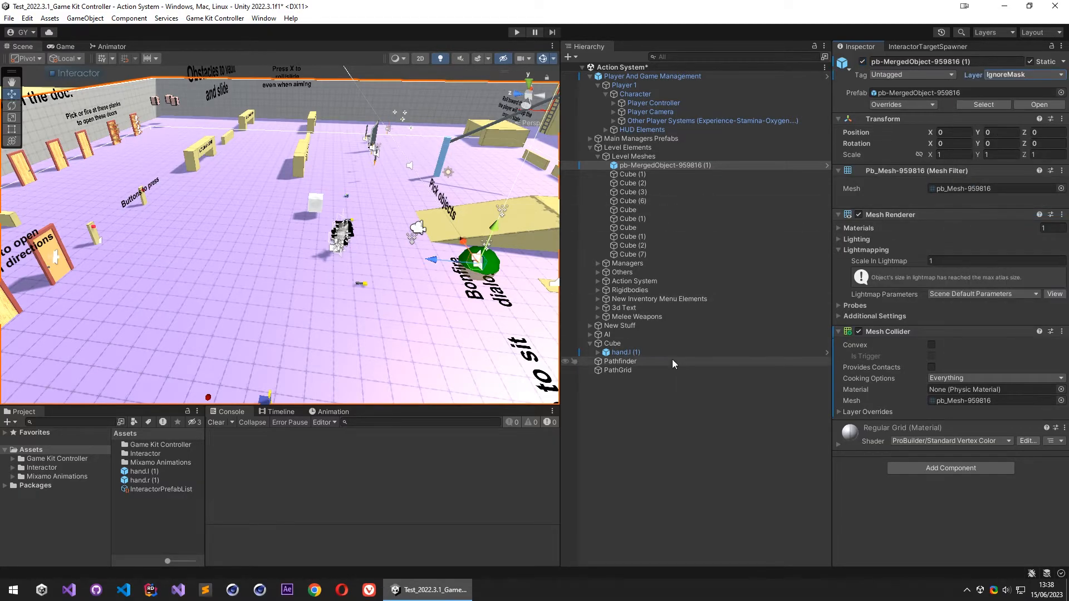
- Add the IgnoreMask layer to the PathGrid object's Ignore Mask alongside the player layer
{"action": "right_click_drag", "start_coordinate": [301, 249], "coordinate": [334, 222]}
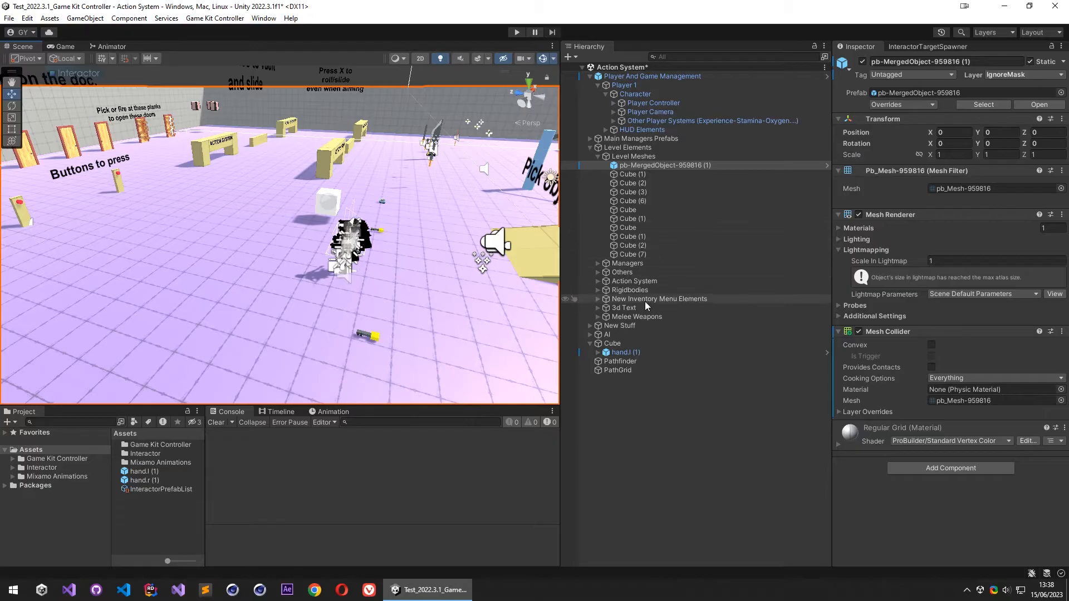
{"action": "left_click", "coordinate": [634, 341]}
{"action": "left_click", "coordinate": [626, 370]}
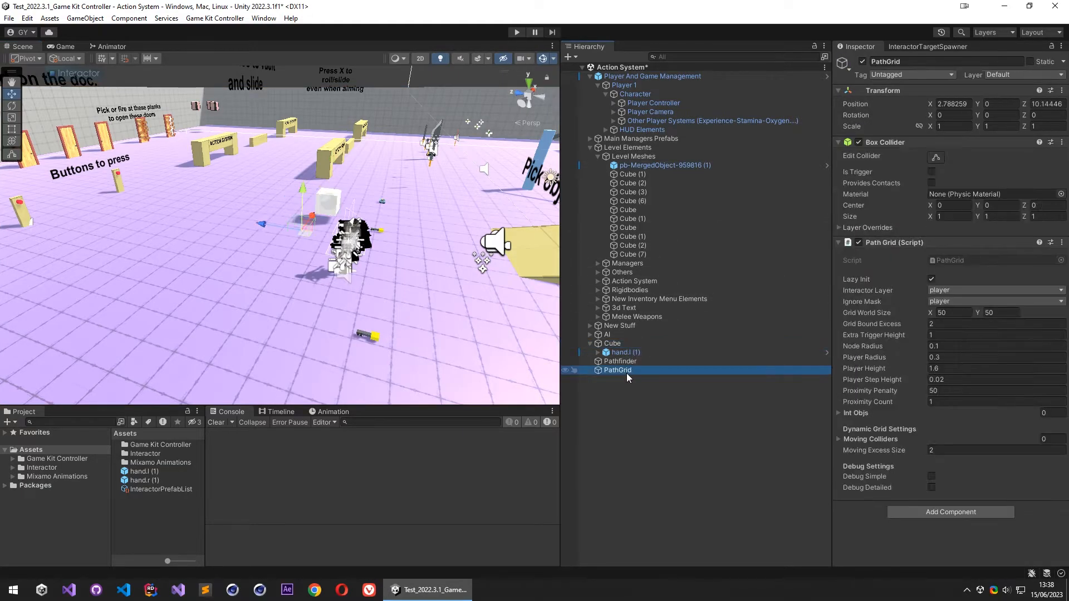
{"action": "left_click", "coordinate": [947, 301]}
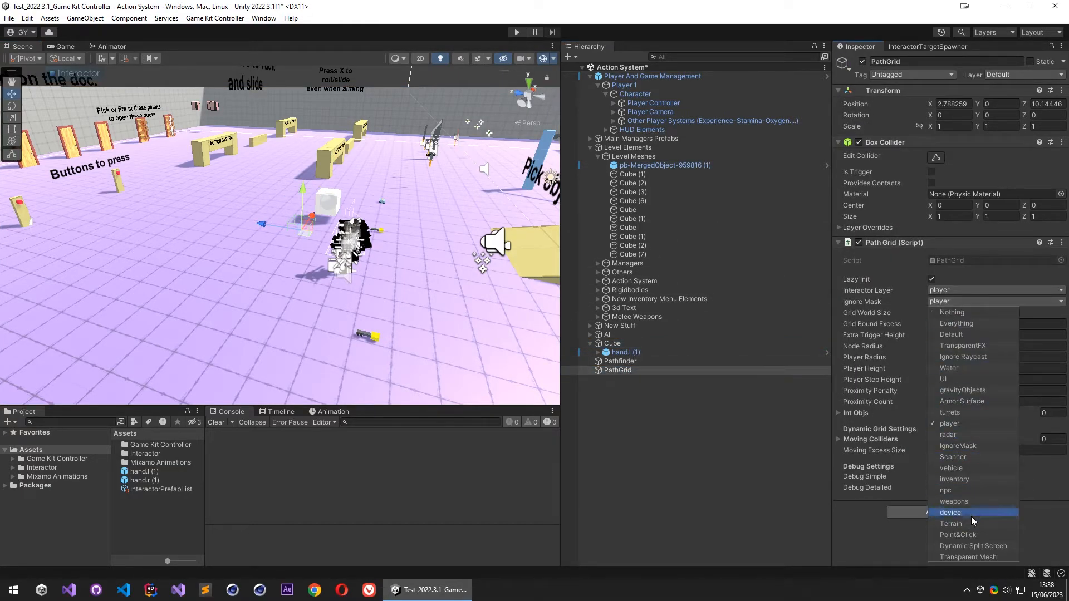
{"action": "left_click", "coordinate": [978, 446]}
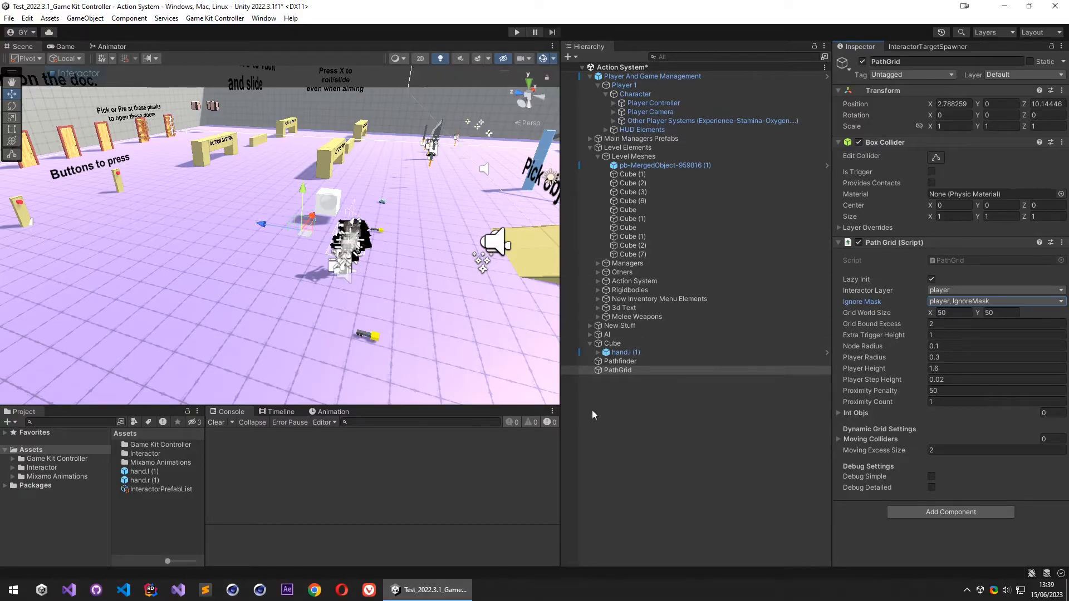
- Check the Player Controller's capsule collider dimensions, and set the Path Grid's Player Height to 2 and Player Step Height to 0
{"action": "left_click", "coordinate": [647, 103]}
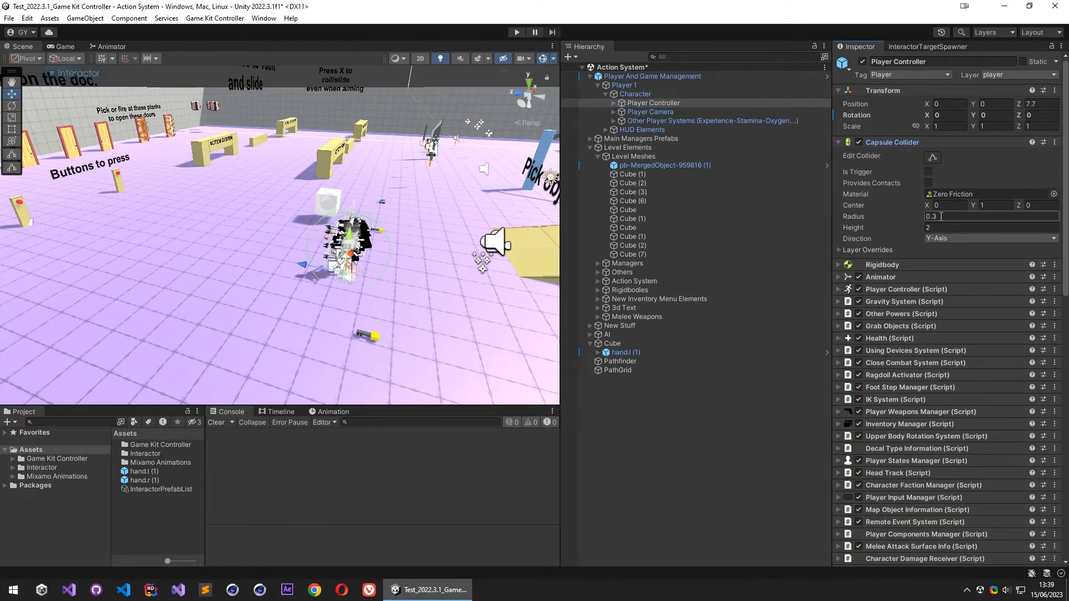
{"action": "left_click", "coordinate": [629, 371]}
{"action": "left_click", "coordinate": [946, 369]}
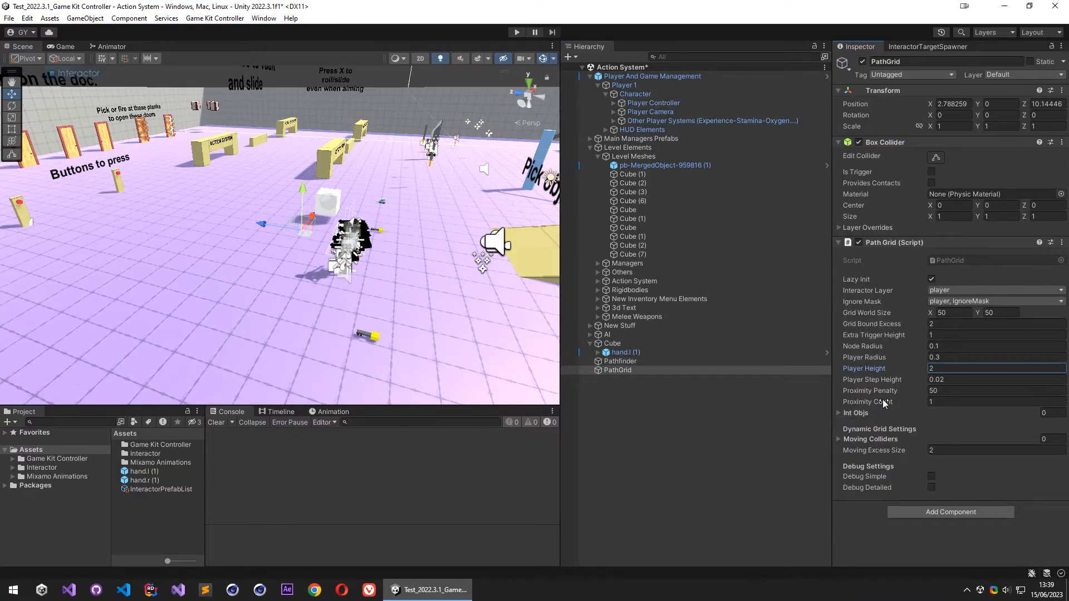
{"action": "key", "text": "f"}
{"action": "right_click_drag", "start_coordinate": [364, 235], "coordinate": [724, 242]}
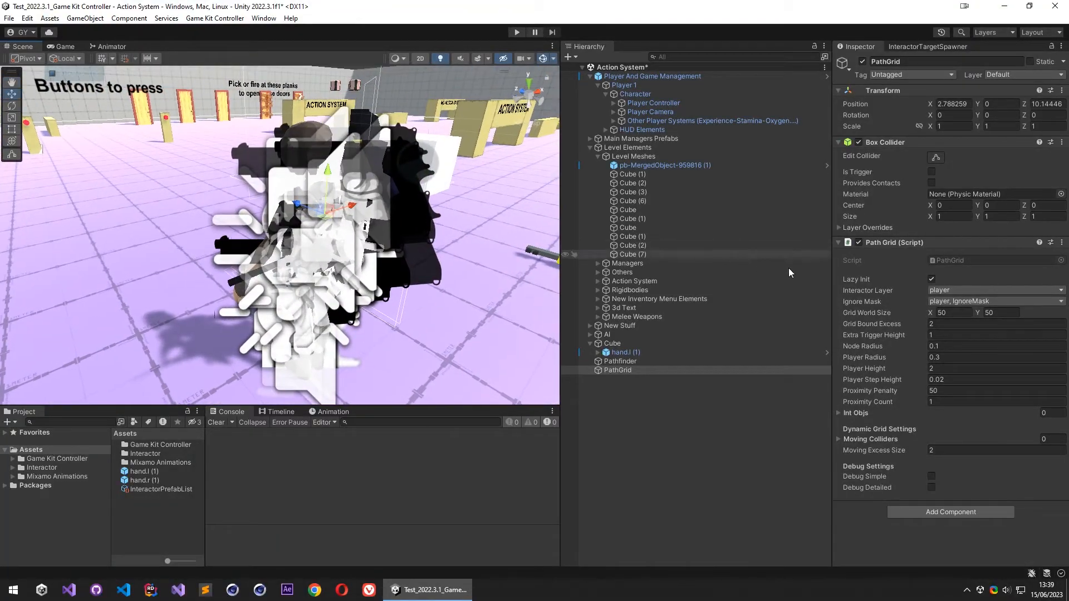
{"action": "left_click", "coordinate": [957, 378]}
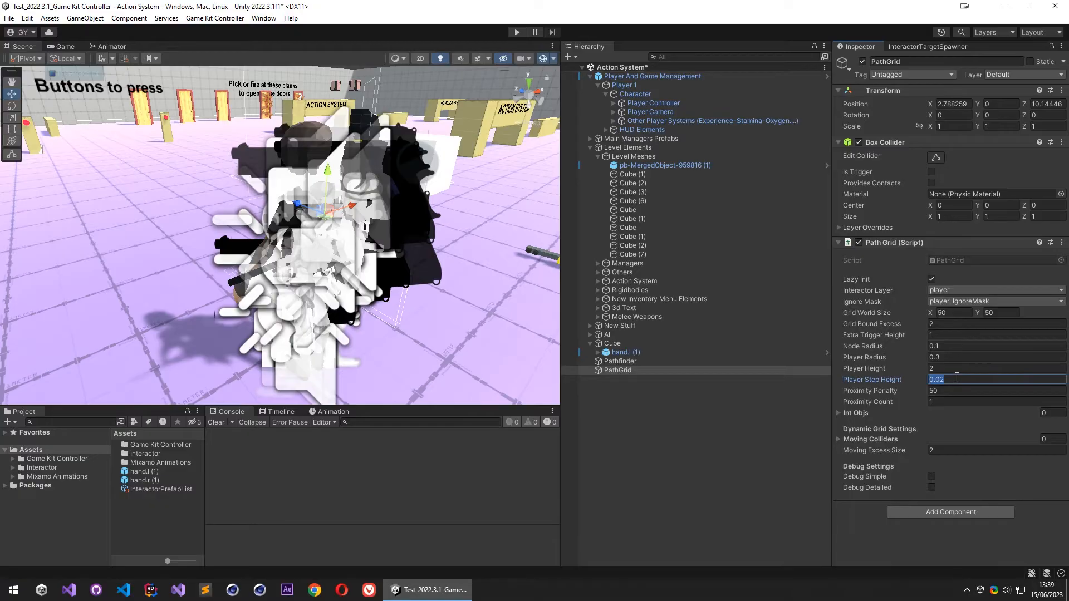
- Create an empty child object named aiTarget under the interactable Cube
{"action": "left_click", "coordinate": [857, 413]}
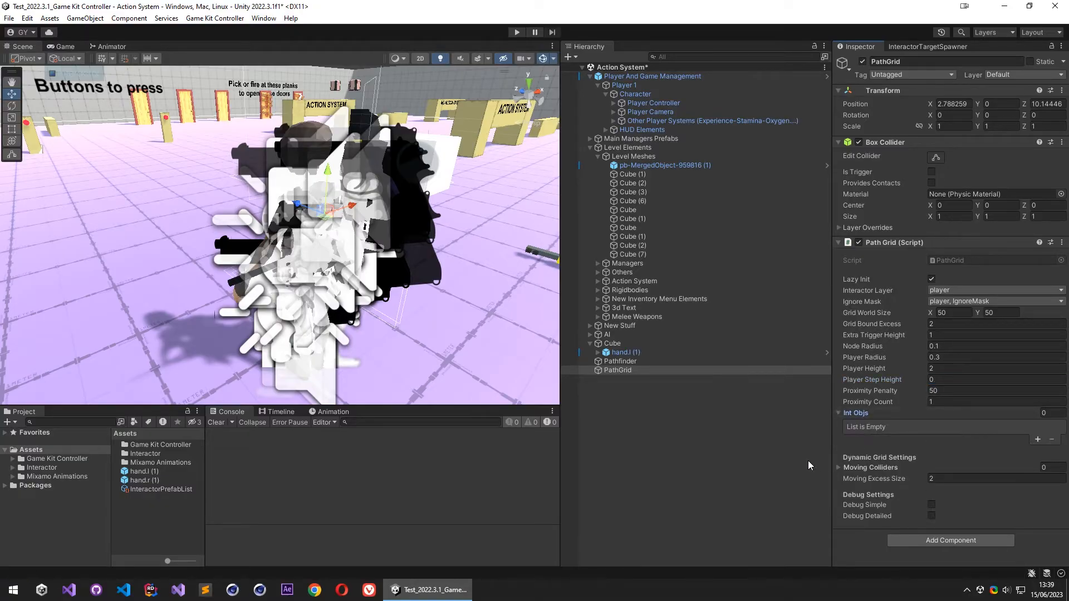
{"action": "left_click", "coordinate": [612, 344]}
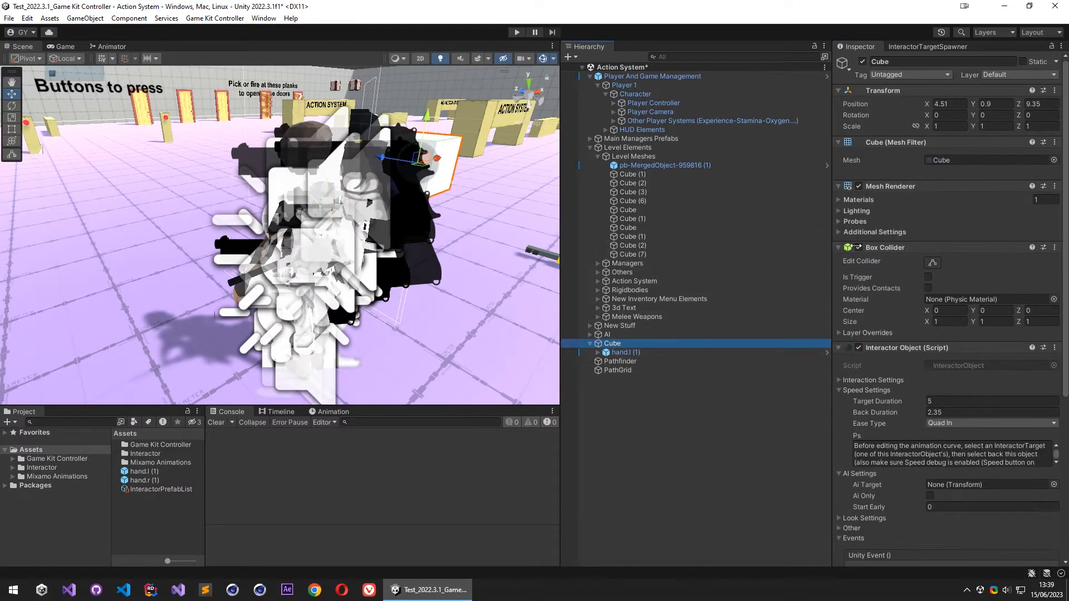
{"action": "scroll", "coordinate": [894, 289], "scroll_direction": "down", "scroll_amount": 3}
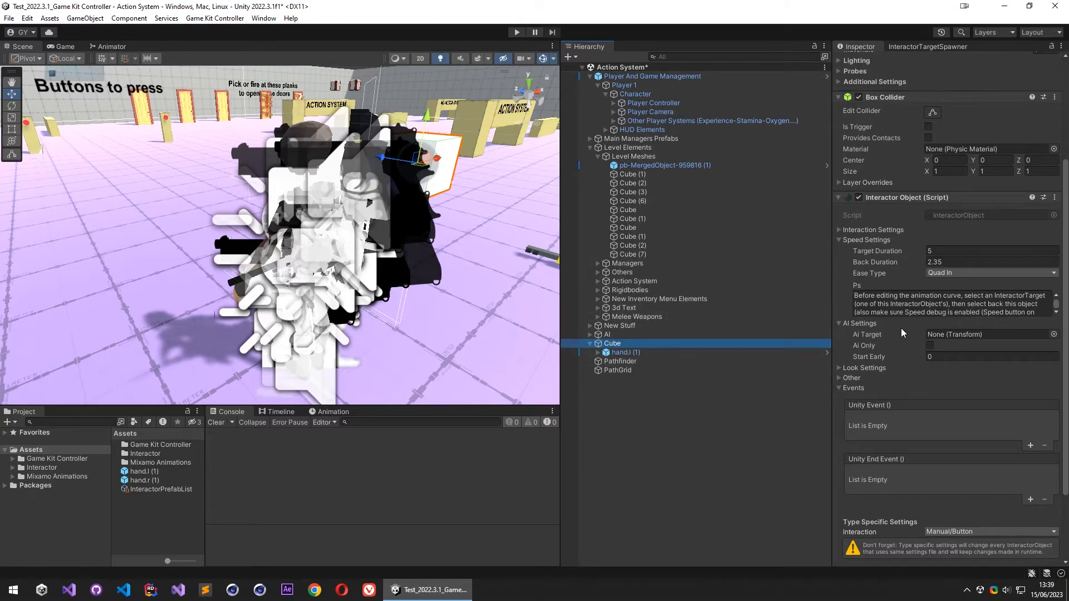
{"action": "right_click", "coordinate": [624, 343]}
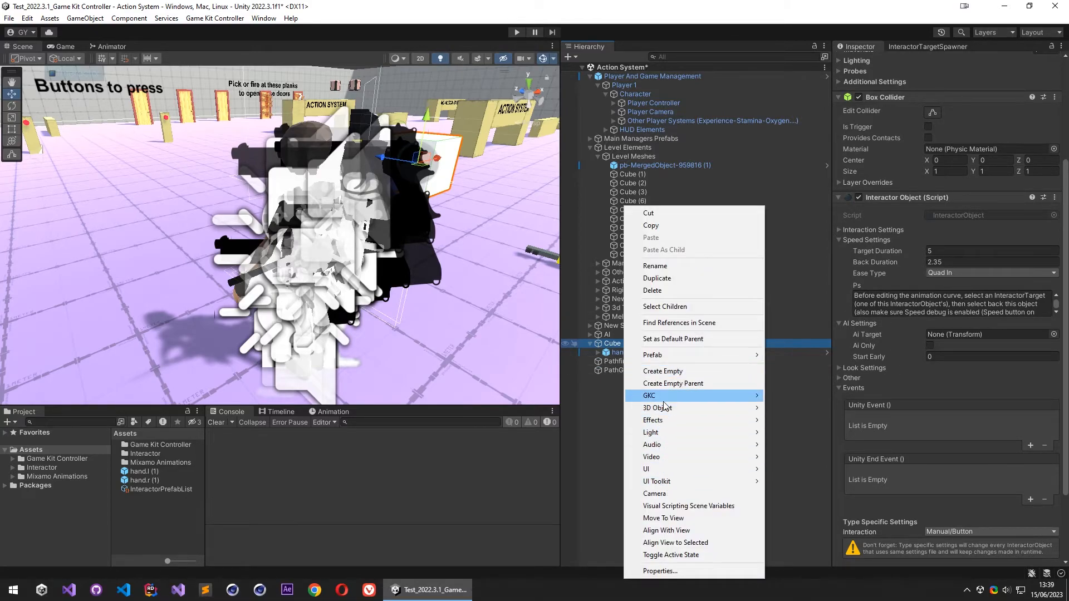
{"action": "left_click", "coordinate": [671, 376]}
{"action": "type", "text": "ff"}
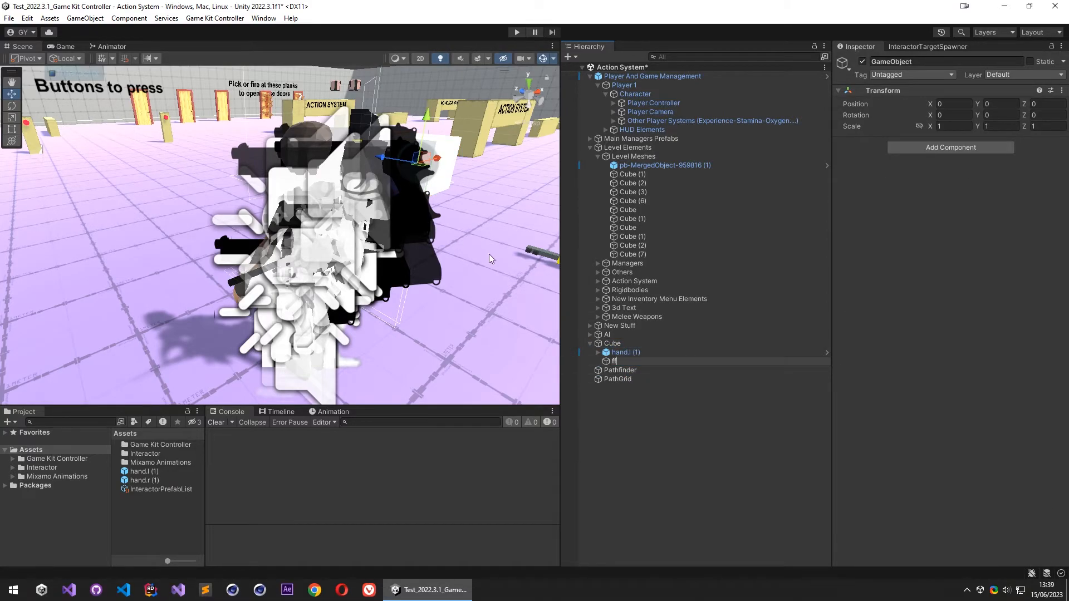
{"action": "type", "text": "aiTarget"}
{"action": "key", "text": "Return"}
- Move aiTarget in front of the cube to about X -1.116, Z -0.011 and rotate it about 88.8 degrees around Y to face the cube
{"action": "key", "text": "f"}
{"action": "left_click_drag", "start_coordinate": [420, 257], "coordinate": [380, 265], "text": "alt"}
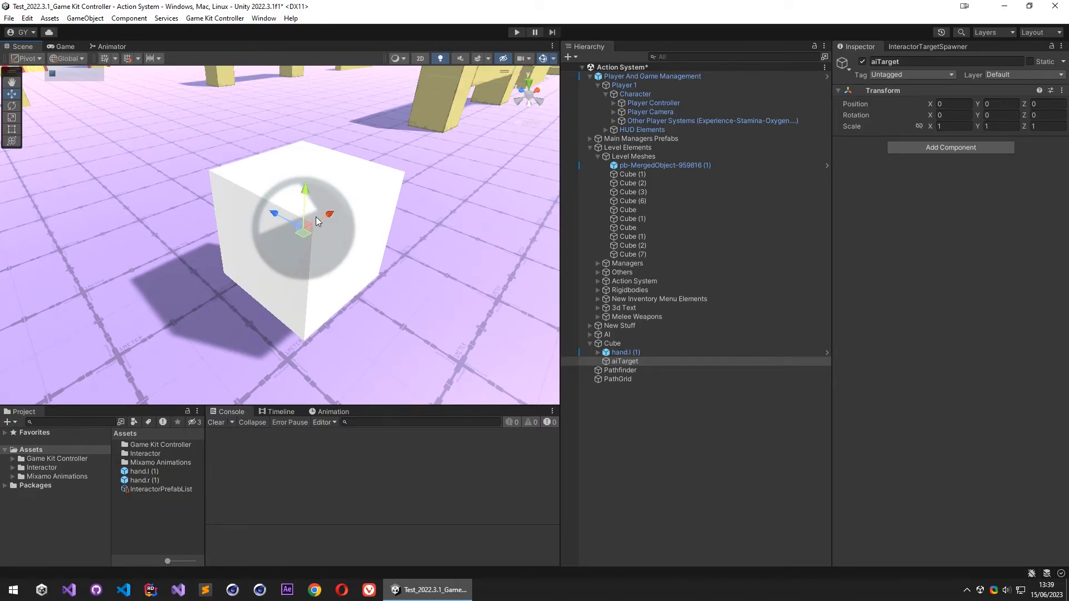
{"action": "left_click_drag", "start_coordinate": [299, 236], "coordinate": [137, 374]}
{"action": "key", "text": "e"}
{"action": "key", "text": "ctrl+z"}
{"action": "left_click_drag", "start_coordinate": [363, 342], "coordinate": [196, 427]}
{"action": "key", "text": "w"}
{"action": "left_click_drag", "start_coordinate": [302, 337], "coordinate": [375, 250], "text": "alt"}
{"action": "key", "text": "e"}
{"action": "key", "text": "w"}
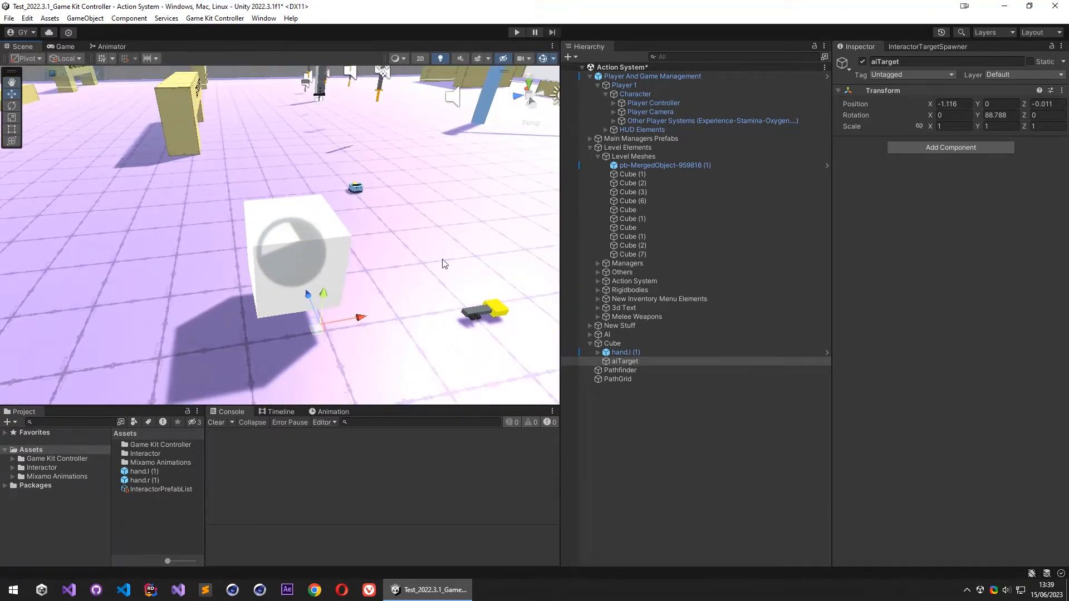
- Assign aiTarget as the Cube's Ai Target and add the Cube to the PathGrid's Int Objs list
{"action": "left_click", "coordinate": [612, 343]}
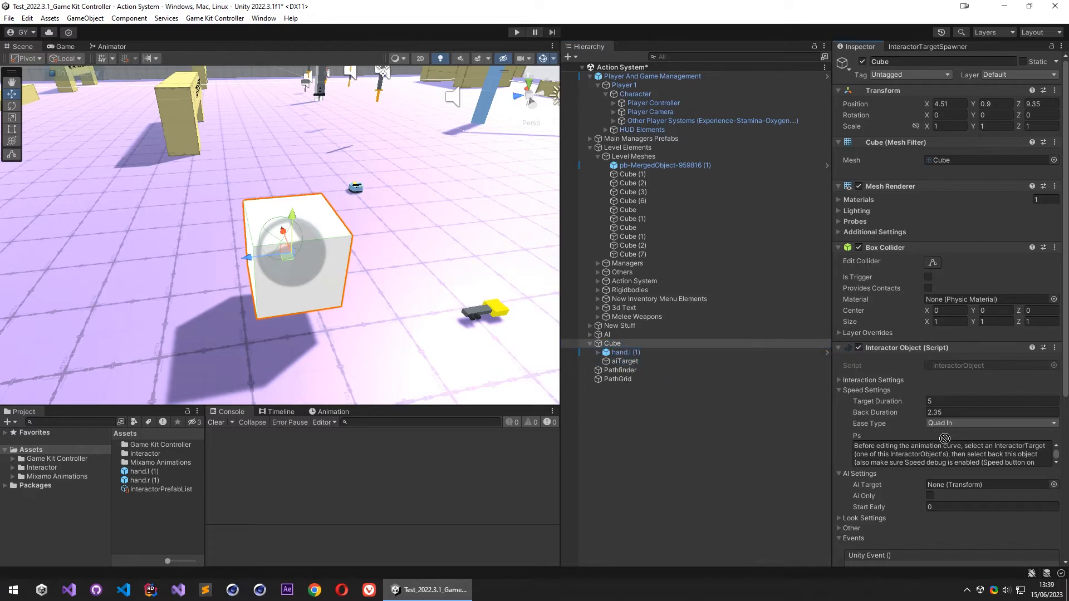
{"action": "left_click_drag", "start_coordinate": [954, 490], "coordinate": [955, 491]}
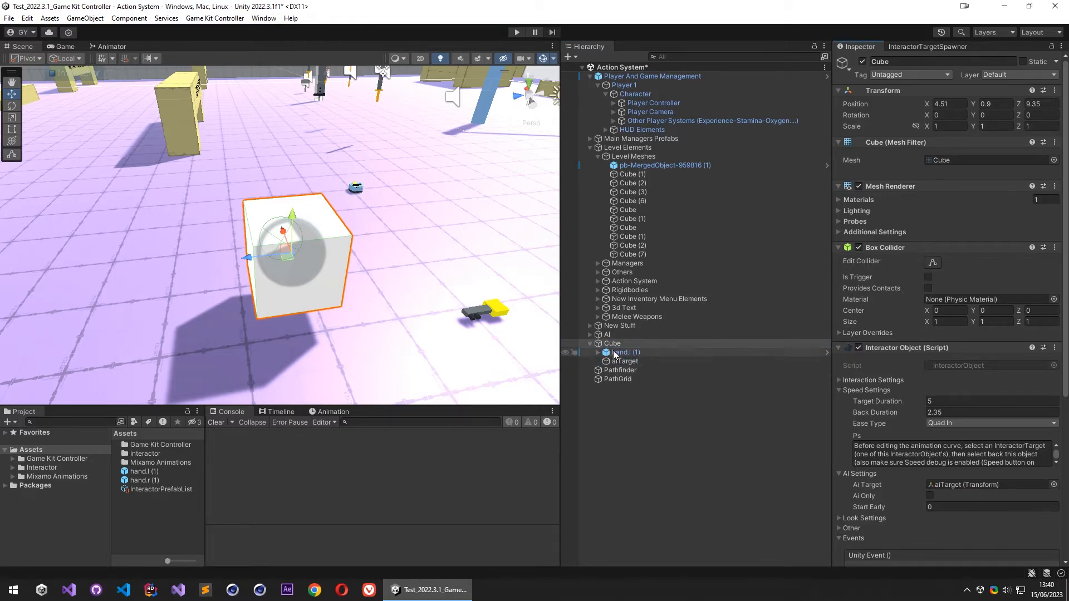
{"action": "left_click", "coordinate": [625, 379]}
{"action": "left_click_drag", "start_coordinate": [613, 344], "coordinate": [892, 425]}
- Add the Interactor Ai component to the Player Controller object
{"action": "right_click_drag", "start_coordinate": [446, 198], "coordinate": [538, 184]}
{"action": "key", "text": "s"}
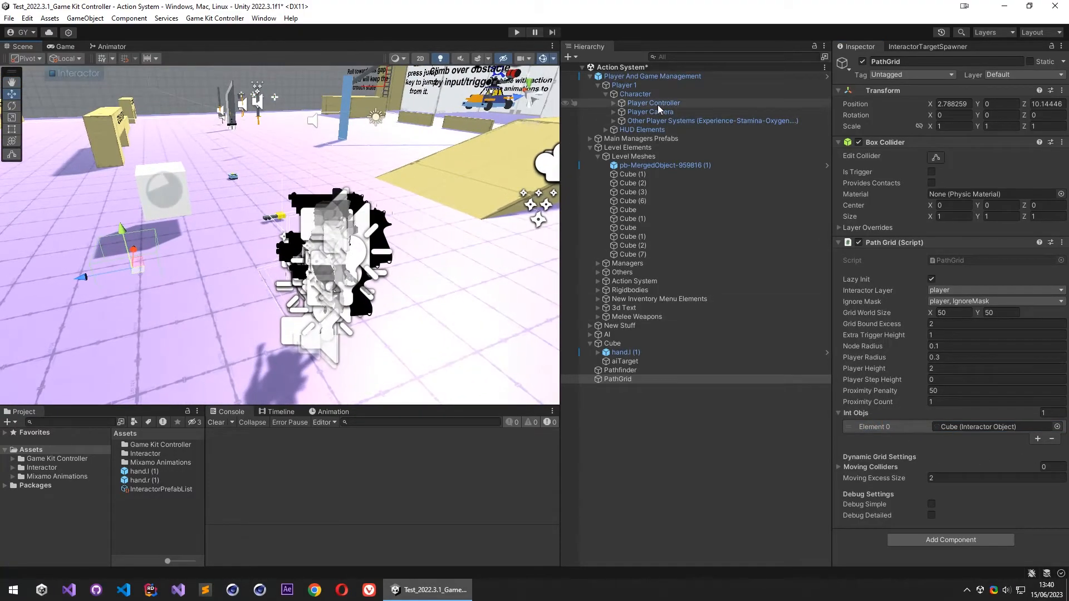
{"action": "left_click", "coordinate": [662, 102]}
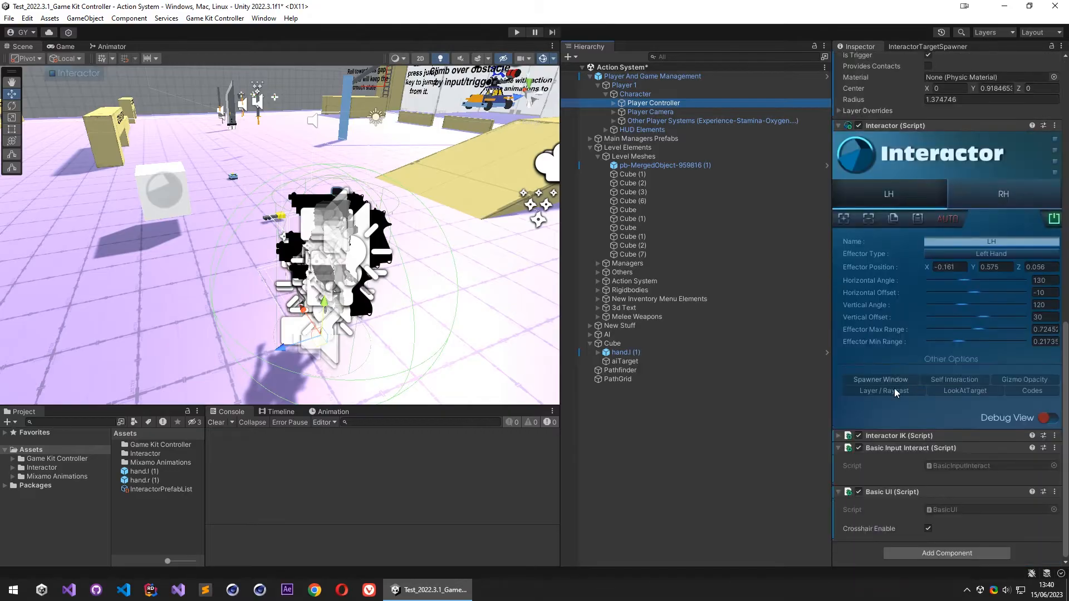
{"action": "left_click", "coordinate": [913, 553]}
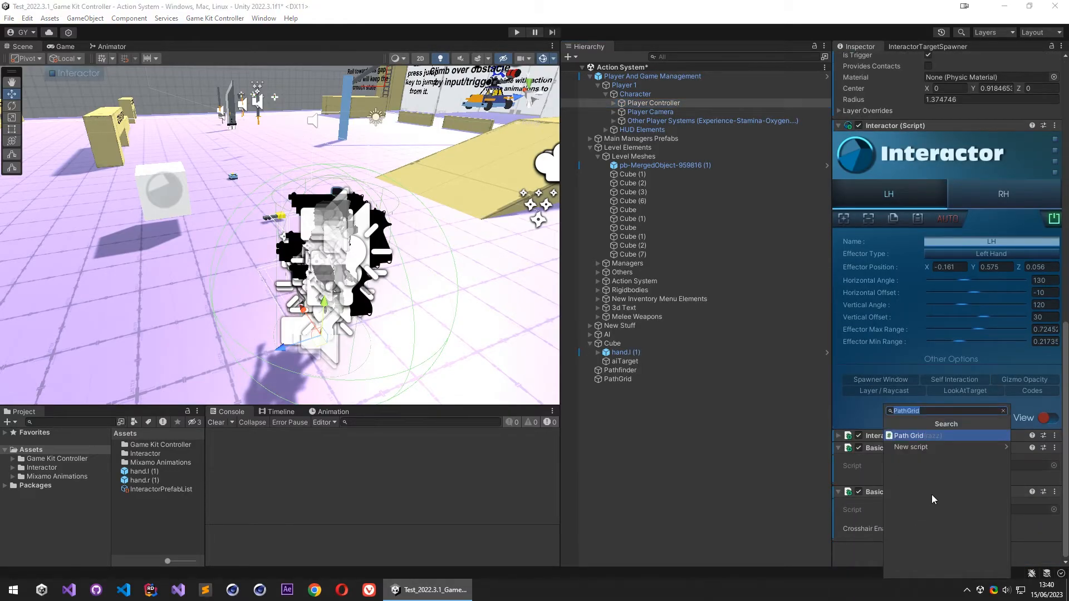
{"action": "type", "text": "interacto"}
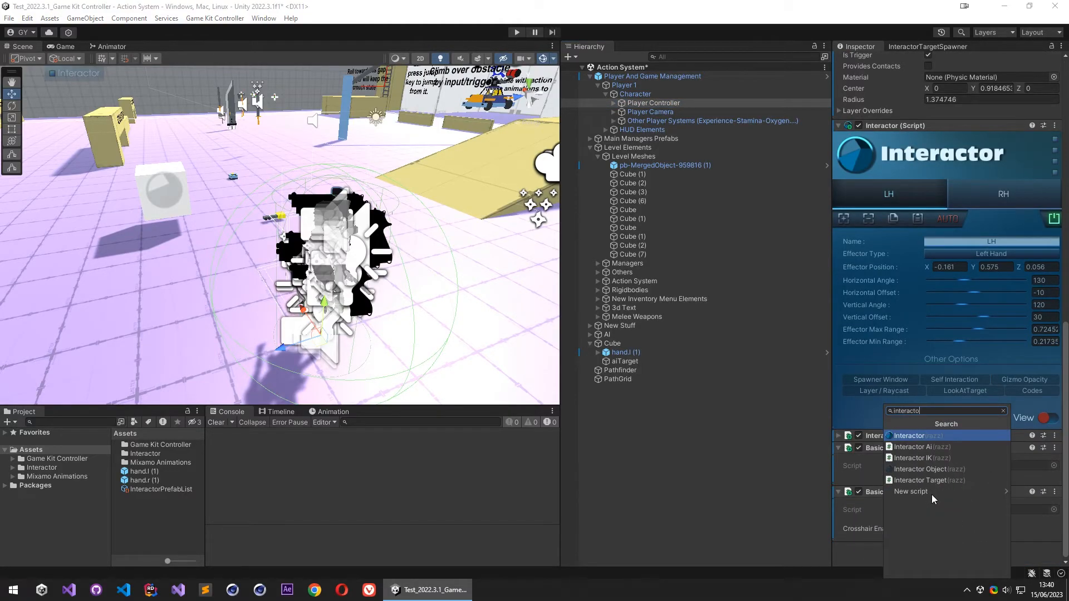
{"action": "left_click", "coordinate": [951, 446]}
{"action": "scroll", "coordinate": [885, 315], "scroll_direction": "down", "scroll_amount": 10}
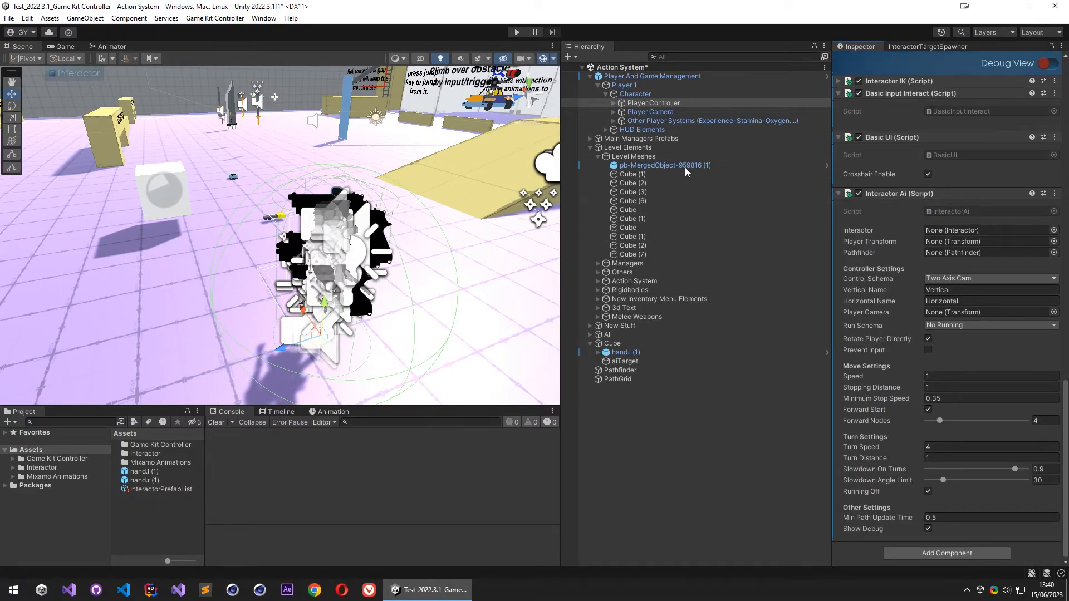
- Assign Player Controller as the Interactor Ai's Interactor and Player Transform, and the Pathfinder object as its Pathfinder
{"action": "left_click_drag", "start_coordinate": [643, 105], "coordinate": [929, 240]}
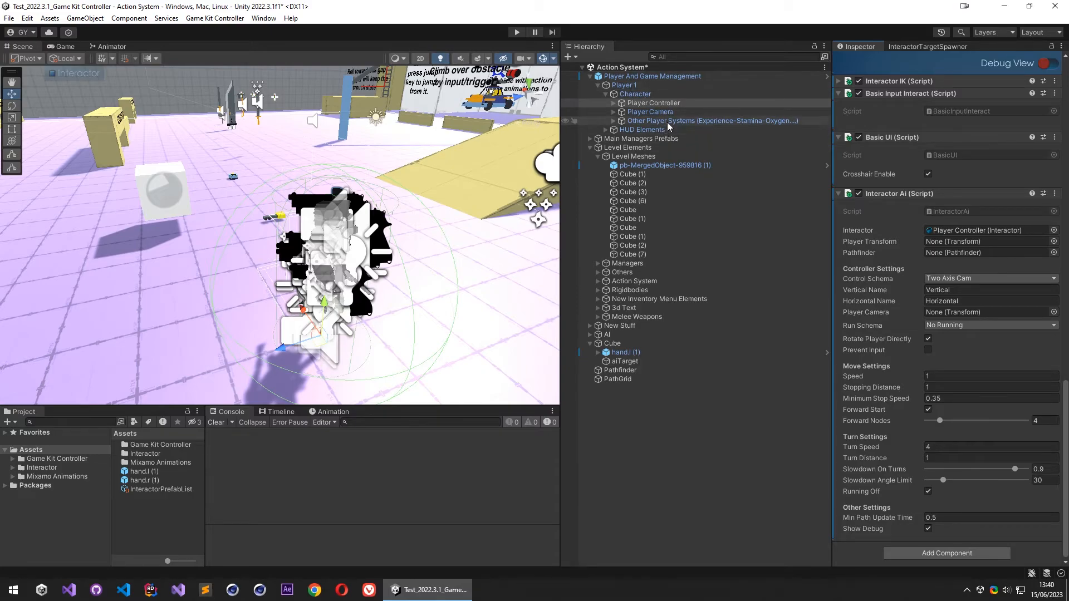
{"action": "left_click_drag", "start_coordinate": [639, 104], "coordinate": [941, 245]}
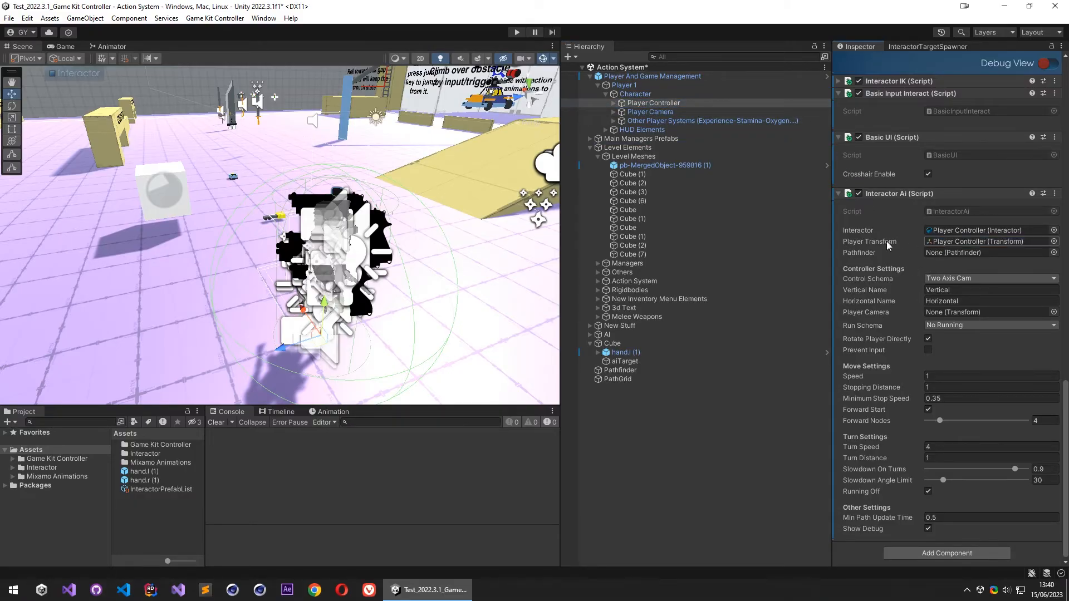
{"action": "left_click_drag", "start_coordinate": [620, 371], "coordinate": [958, 253]}
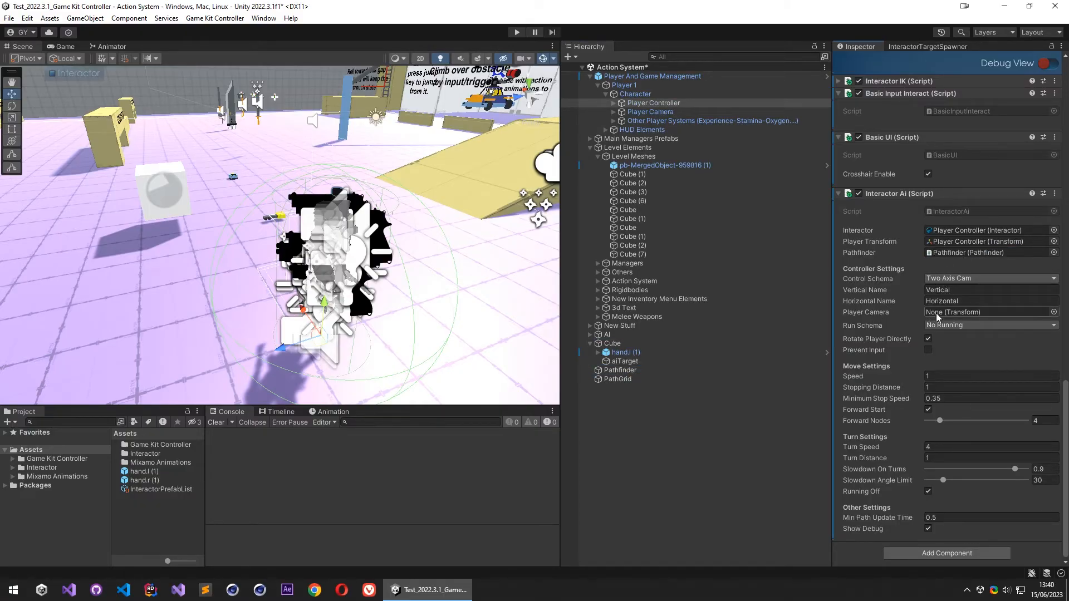
- Assign the Main Camera nested under Player Camera as the Interactor Ai's Player Camera, and check its Camera component
{"action": "left_click", "coordinate": [615, 112]}
{"action": "left_click", "coordinate": [622, 121]}
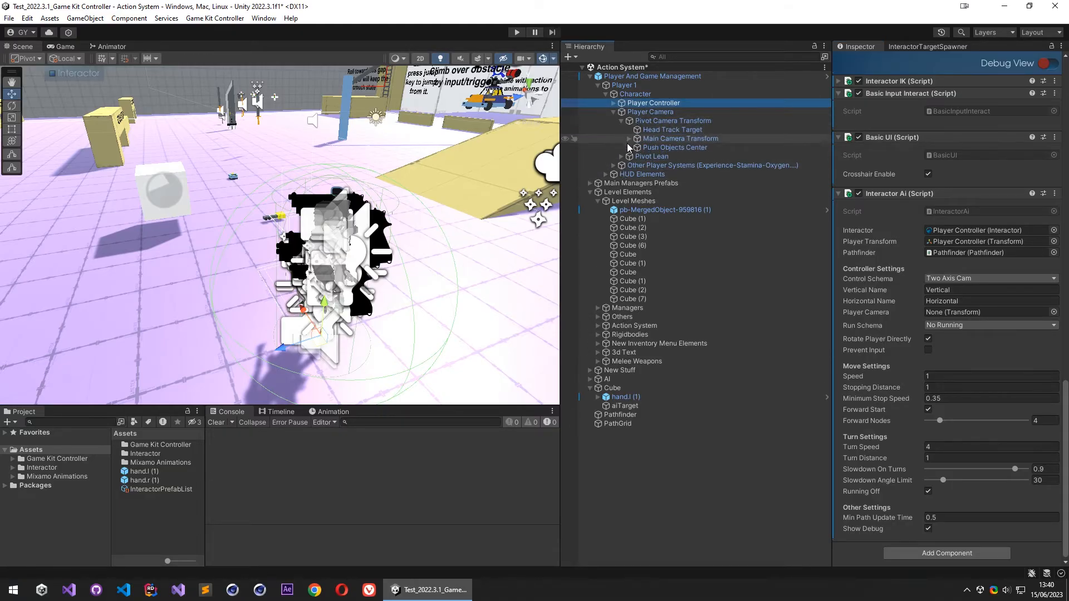
{"action": "left_click", "coordinate": [630, 139]}
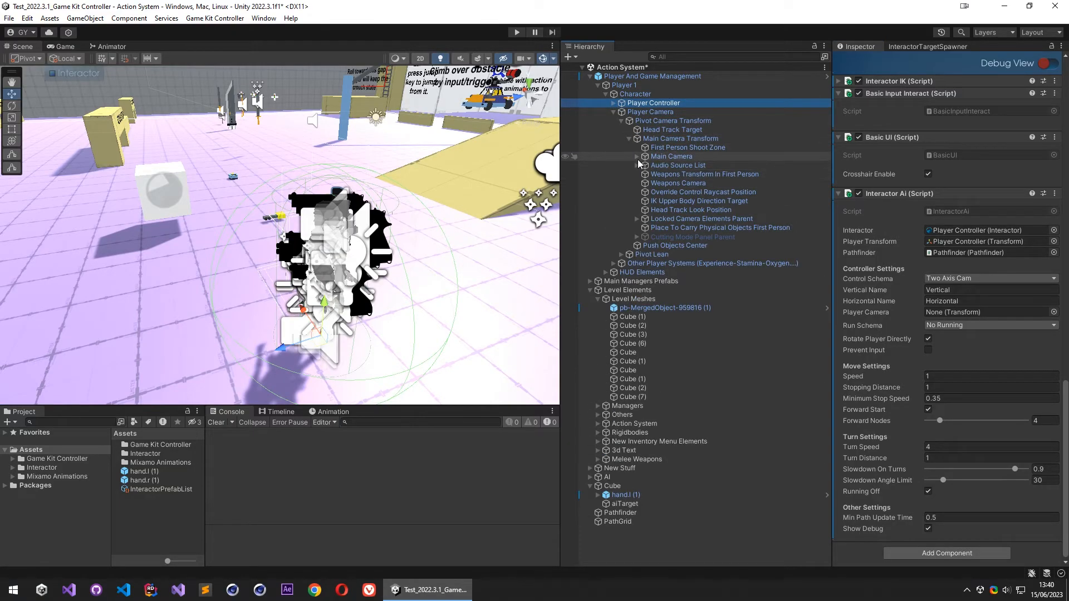
{"action": "left_click", "coordinate": [637, 157]}
{"action": "left_click_drag", "start_coordinate": [671, 158], "coordinate": [943, 313]}
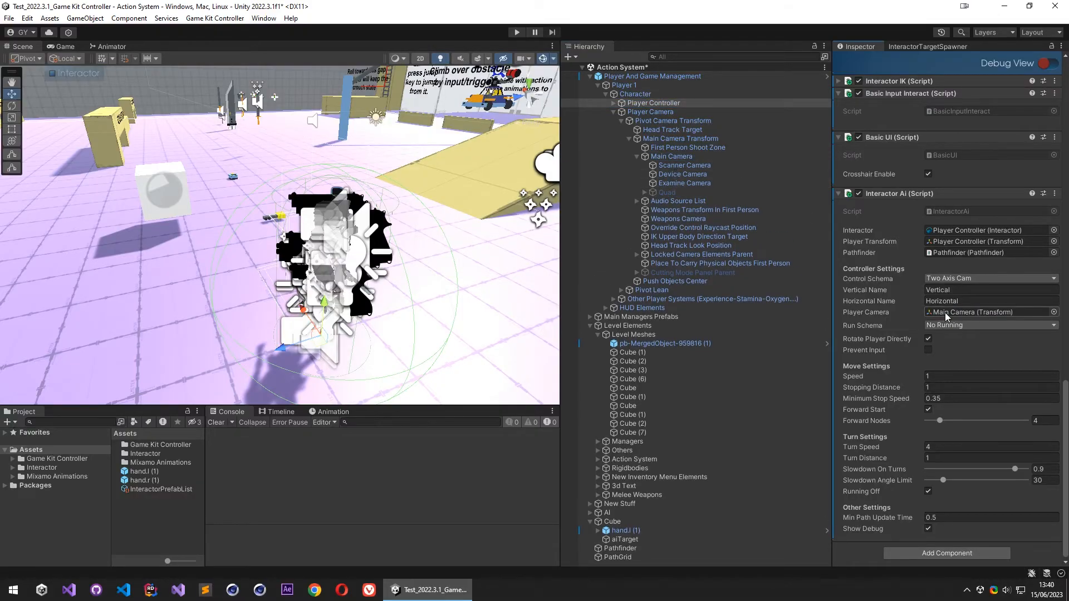
{"action": "left_click", "coordinate": [674, 158]}
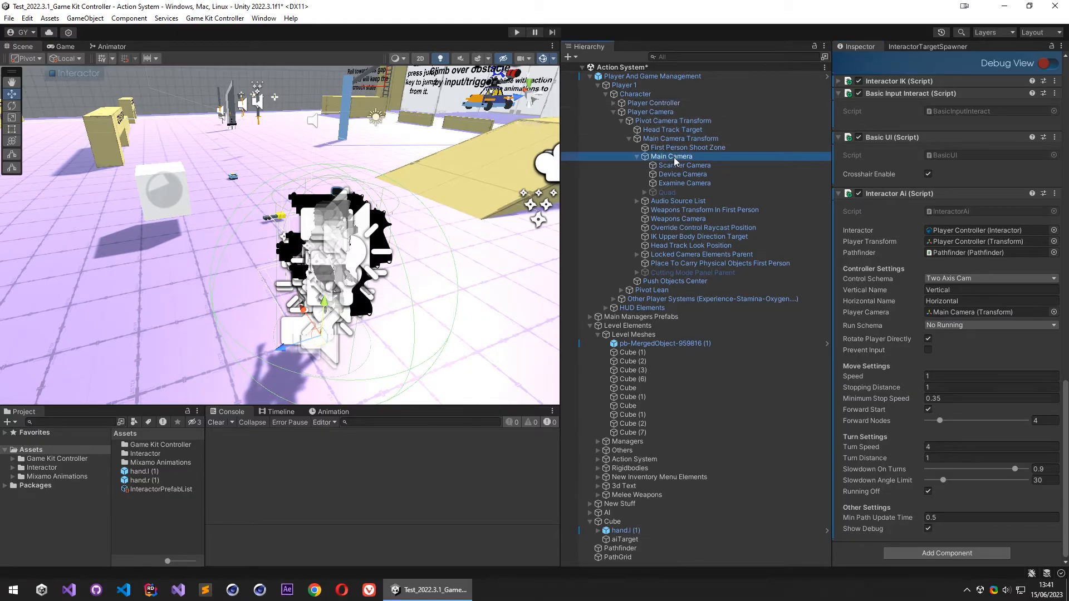
{"action": "scroll", "coordinate": [873, 174], "scroll_direction": "up", "scroll_amount": 10}
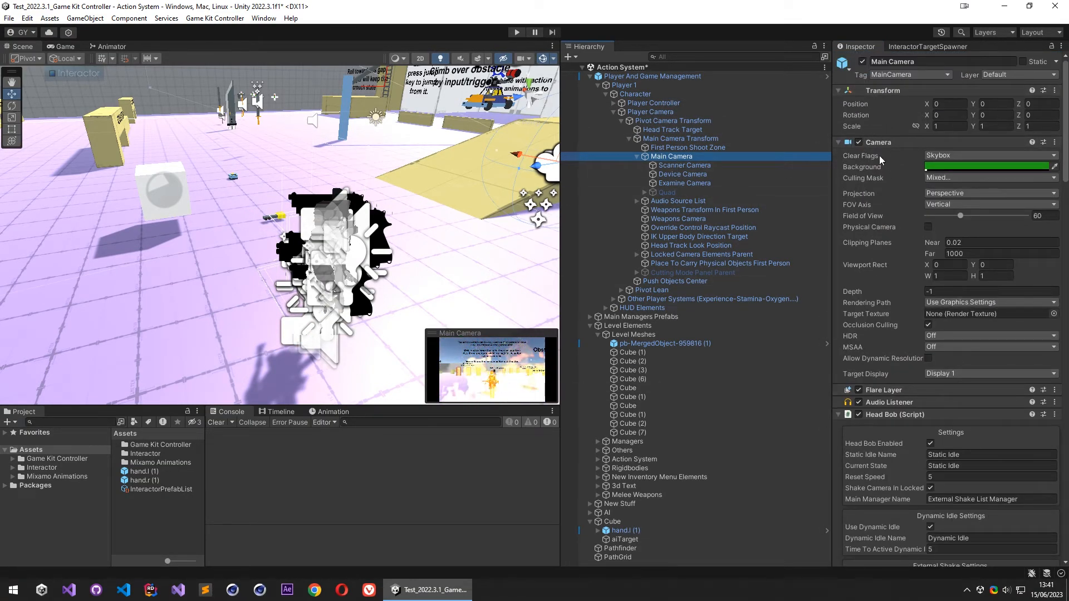
{"action": "left_click", "coordinate": [613, 112]}
- Set the Player Controller's Interactor Ai Run Schema to Run Button, with Left Shift as the run button
{"action": "left_click", "coordinate": [657, 103]}
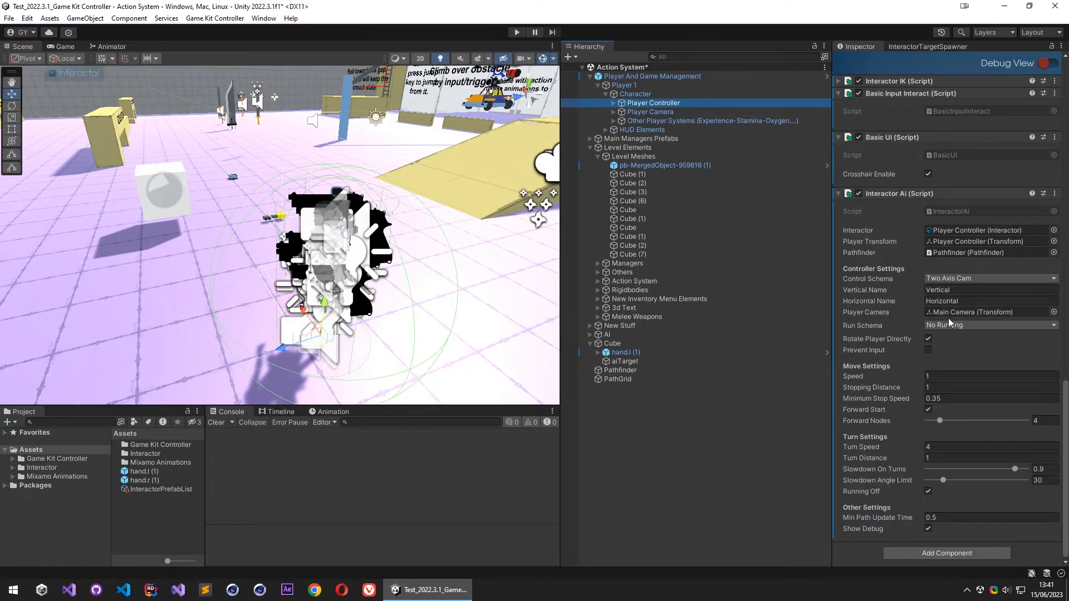
{"action": "left_click", "coordinate": [927, 326]}
{"action": "left_click", "coordinate": [964, 353]}
{"action": "left_click", "coordinate": [963, 336]}
{"action": "key", "text": "Down"}
{"action": "key", "text": "Down"}
{"action": "key", "text": "Down"}
{"action": "key", "text": "Down"}
{"action": "key", "text": "Down"}
{"action": "key", "text": "Down"}
{"action": "key", "text": "Down"}
{"action": "key", "text": "Down"}
{"action": "key", "text": "Down"}
{"action": "key", "text": "Down"}
{"action": "key", "text": "Down"}
{"action": "key", "text": "Down"}
{"action": "key", "text": "Down"}
{"action": "key", "text": "Down"}
{"action": "key", "text": "Down"}
{"action": "key", "text": "Down"}
{"action": "key", "text": "Down"}
{"action": "key", "text": "Down"}
{"action": "key", "text": "Down"}
{"action": "key", "text": "Down"}
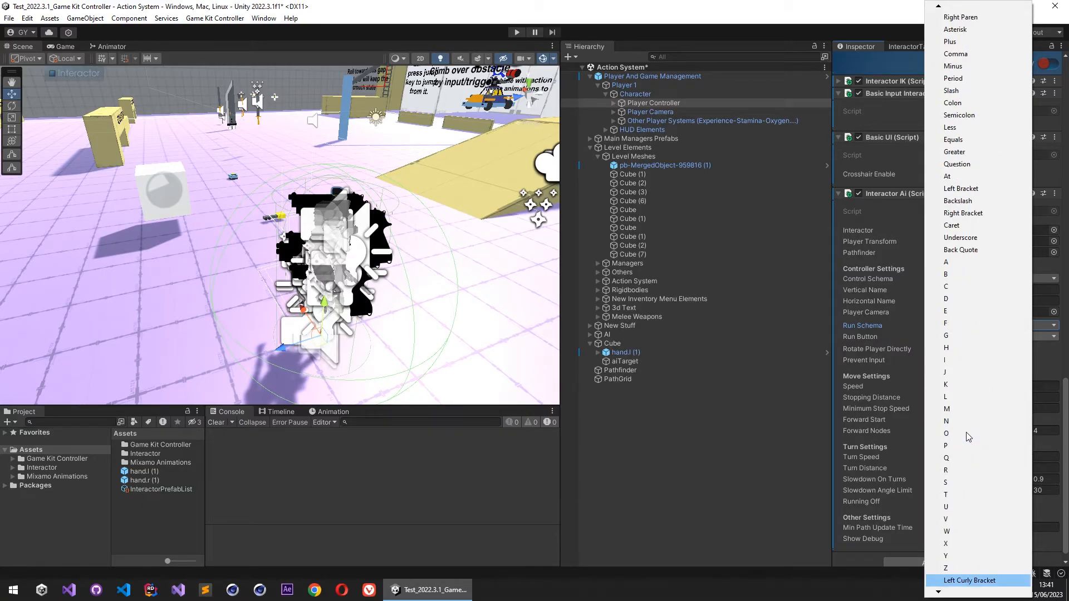
{"action": "key", "text": "Down"}
{"action": "key", "text": "Down"}
{"action": "key", "text": "Down"}
{"action": "key", "text": "Down"}
{"action": "key", "text": "Down"}
{"action": "key", "text": "Down"}
{"action": "key", "text": "Down"}
{"action": "key", "text": "Down"}
{"action": "key", "text": "Return"}
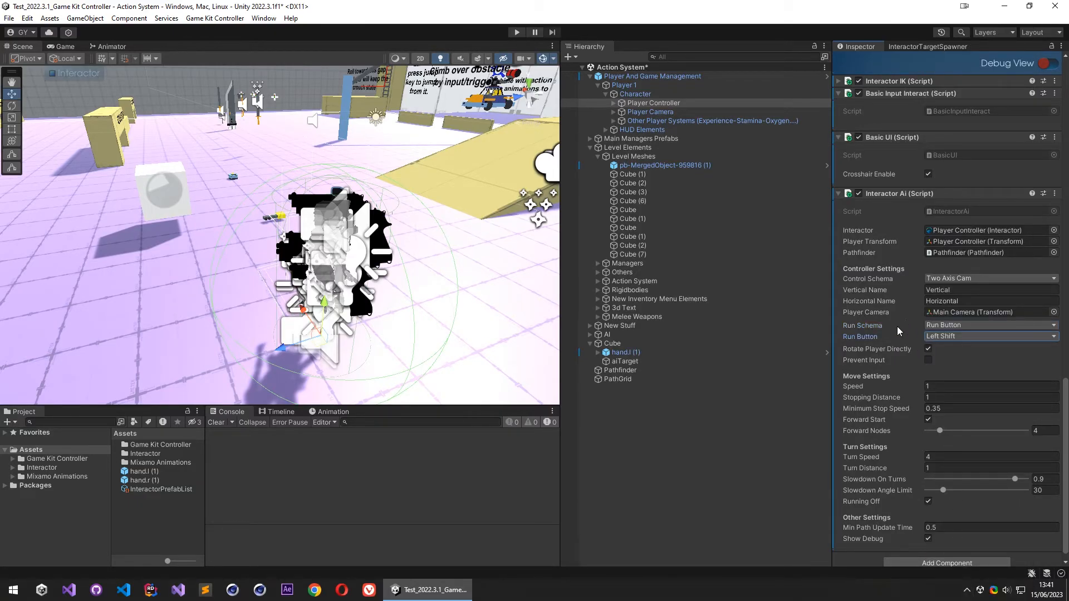
- Set the Interactor Ai's Stopping Distance to 0.5 in its Move Settings
{"action": "scroll", "coordinate": [884, 343], "scroll_direction": "down", "scroll_amount": 1}
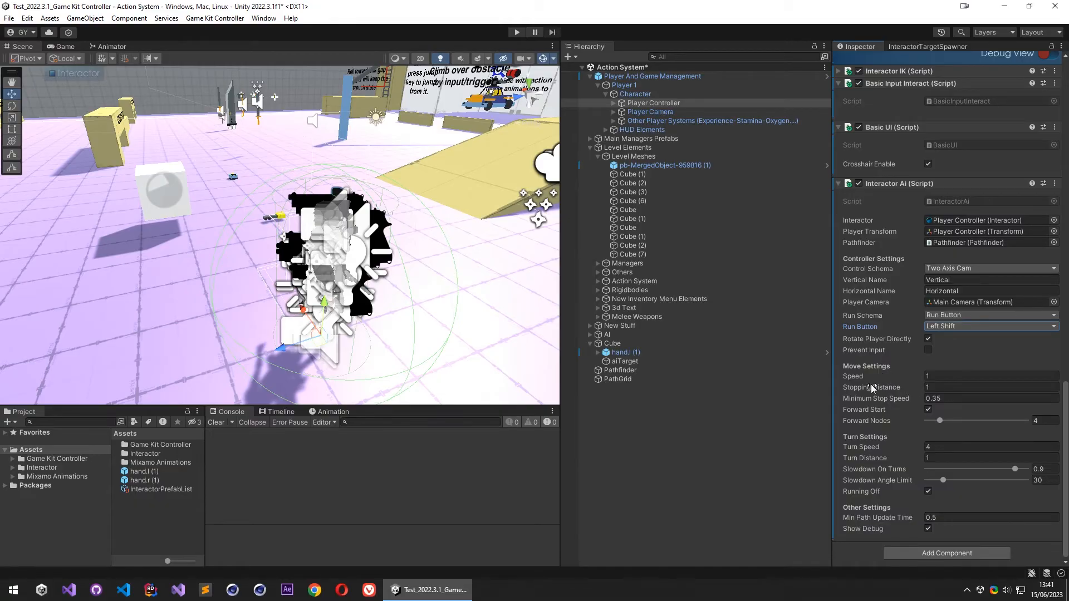
{"action": "left_click", "coordinate": [938, 388]}
{"action": "left_click_drag", "start_coordinate": [938, 388], "coordinate": [901, 391]}
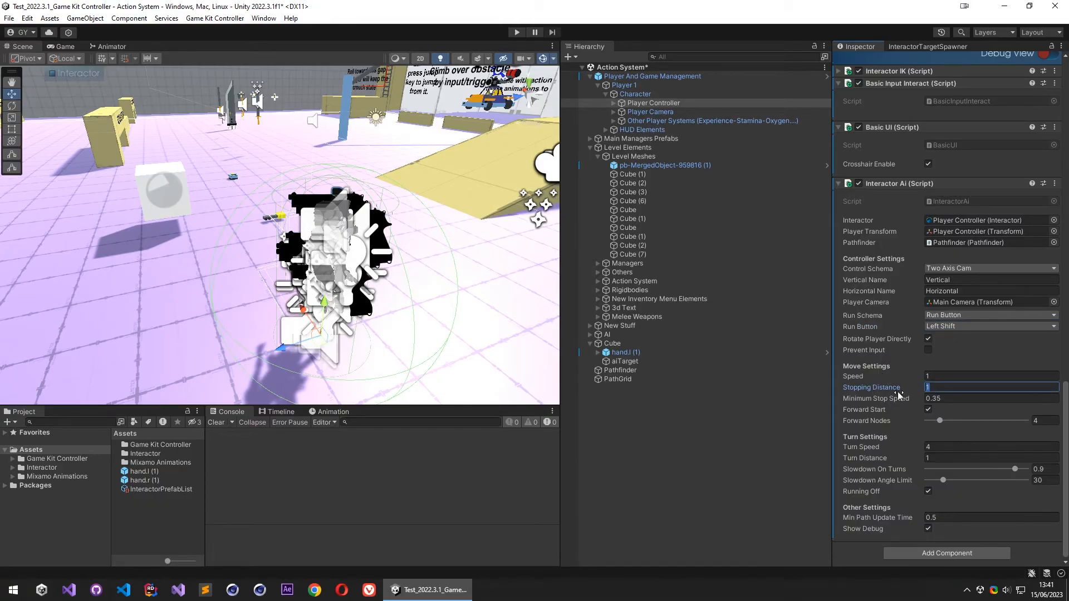
{"action": "type", "text": ",5"}
{"action": "key", "text": "Return"}
{"action": "mouse_move", "coordinate": [867, 389]}
{"action": "left_click", "coordinate": [890, 400]}
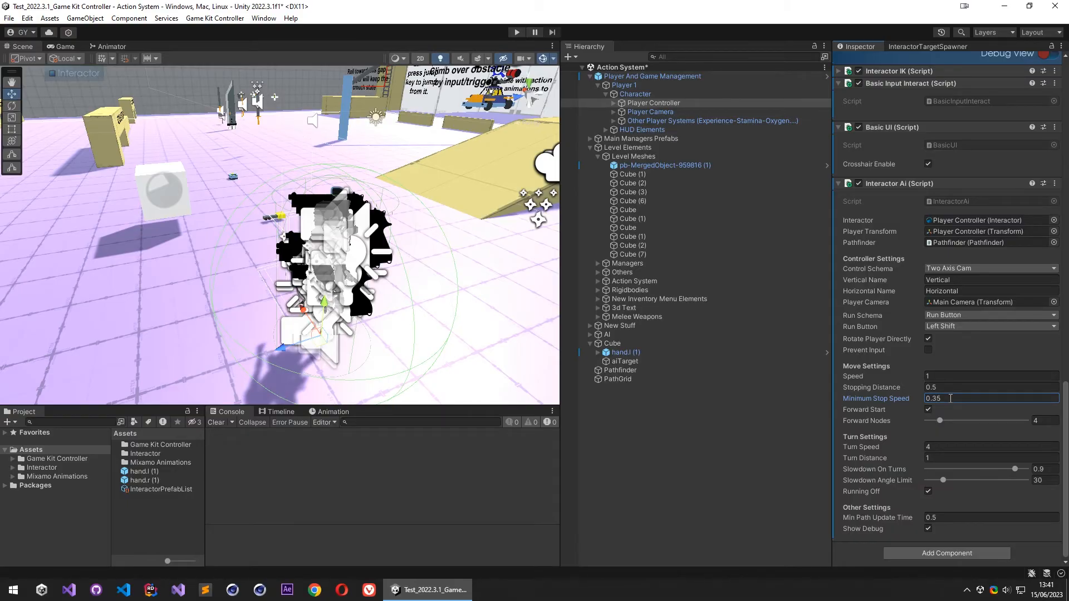
{"action": "type", "text": "0"}
- Set the Interactor Ai's Slowdown On Turns to 0.75 and Slowdown Angle Limit to 25, and save the scene
{"action": "left_click", "coordinate": [1040, 470]}
{"action": "type", "text": "0.75"}
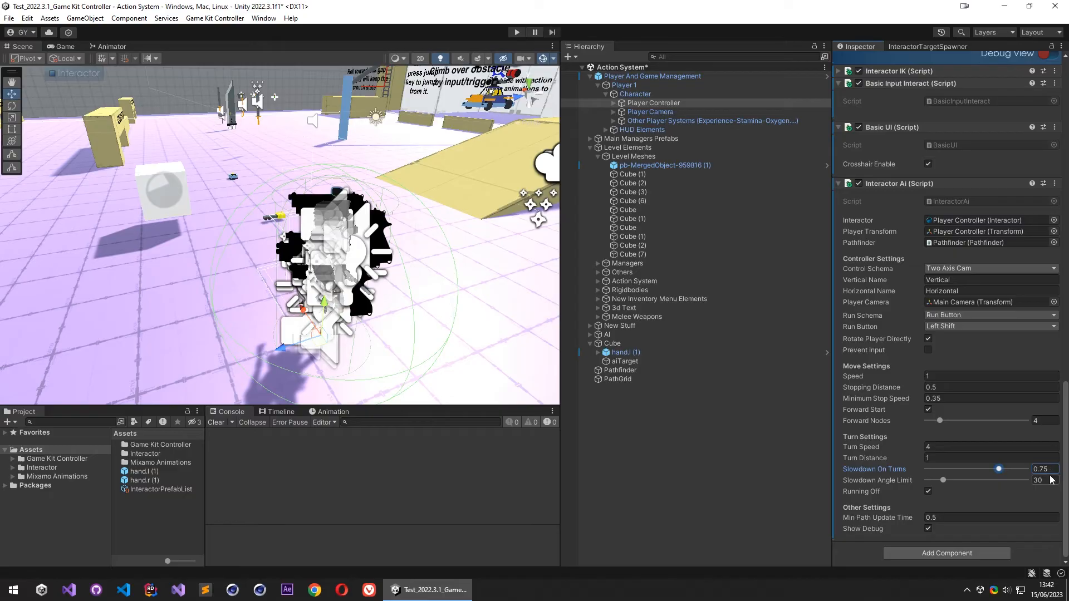
{"action": "left_click", "coordinate": [1046, 481]}
{"action": "type", "text": "25"}
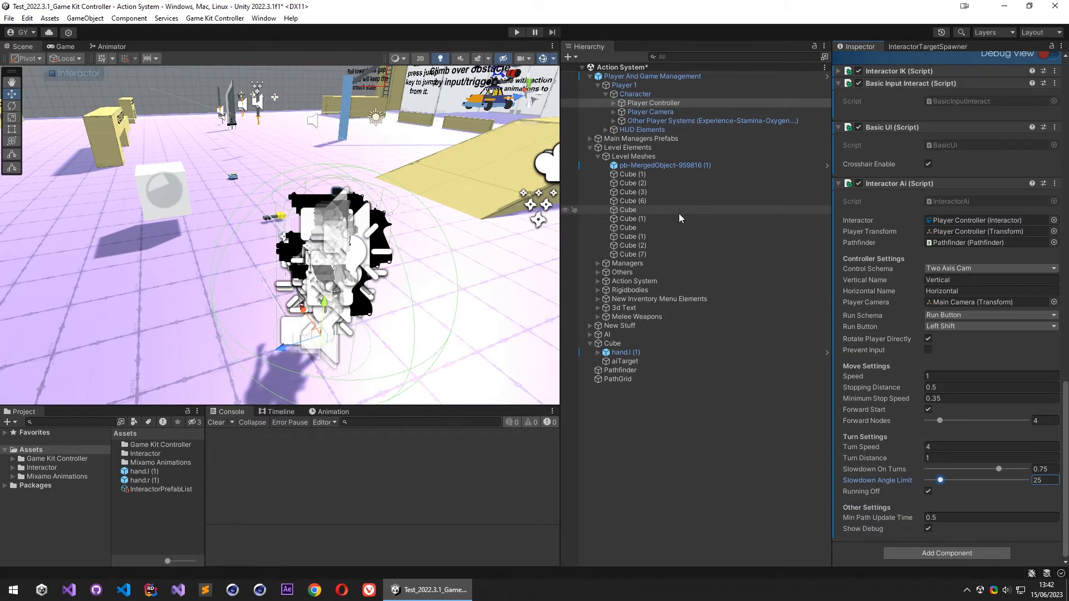
{"action": "key", "text": "ctrl+s"}
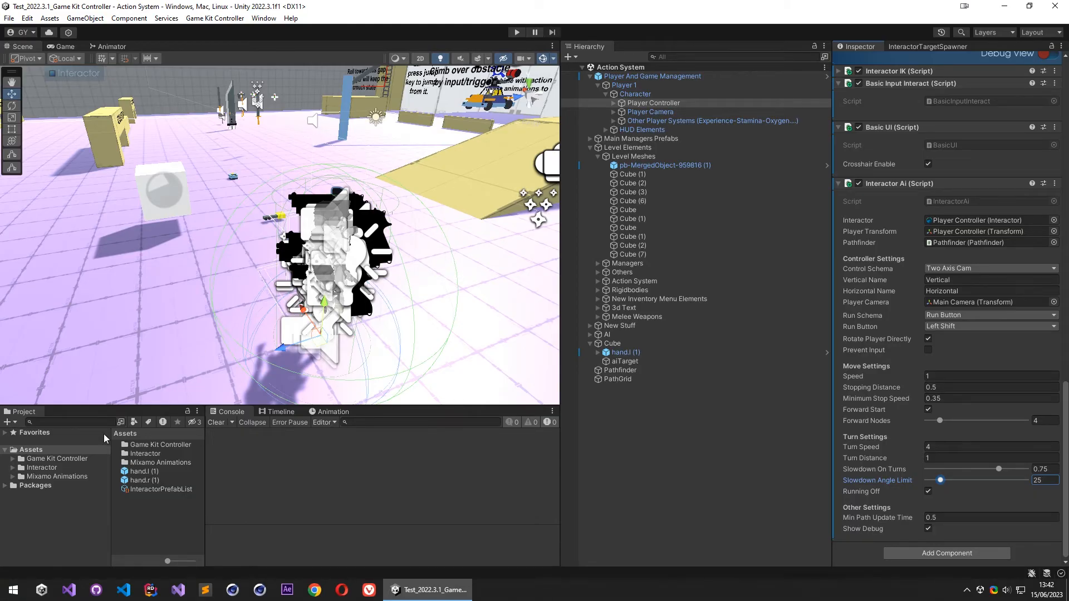
- Search the project assets for "playerinputman" and open the playerInputManager script in Visual Studio
{"action": "left_click", "coordinate": [78, 422]}
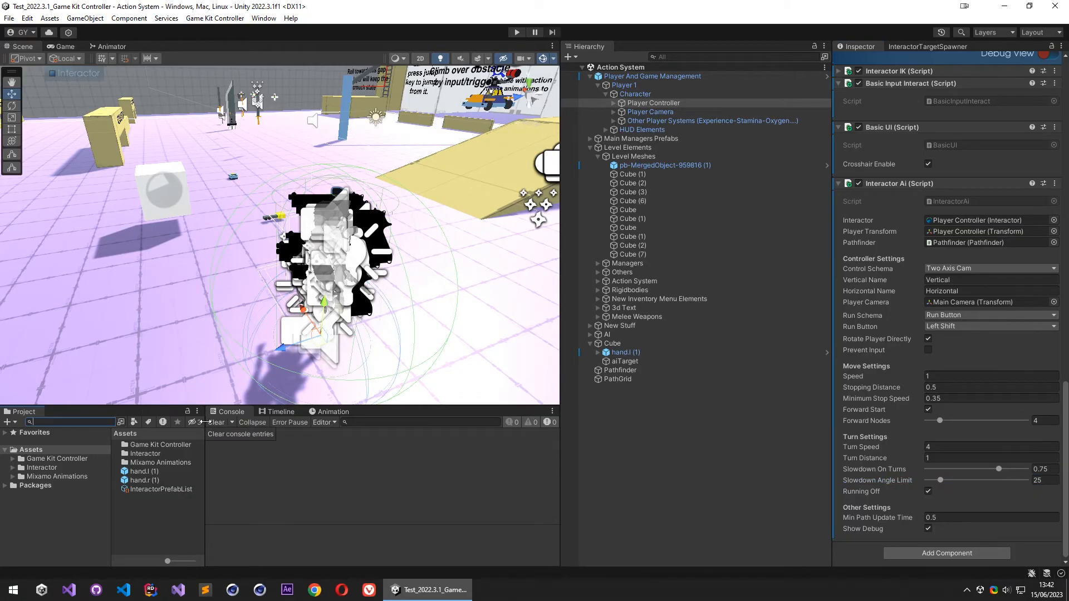
{"action": "type", "text": "playerinputman"}
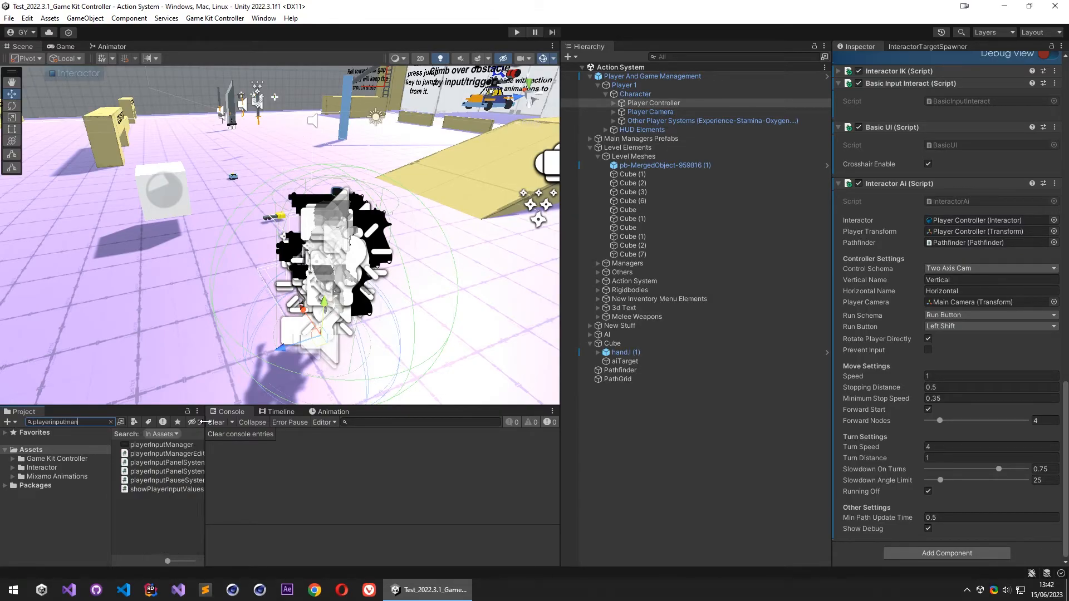
{"action": "left_click", "coordinate": [173, 445]}
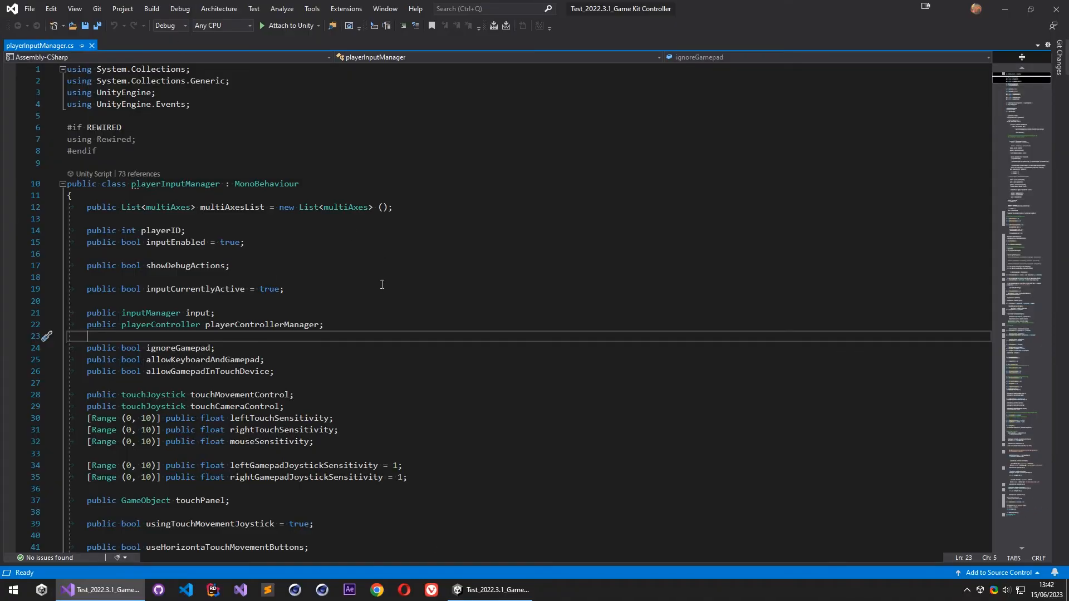
- Examine how Update assigns movementAxis.x and movementAxis.y through Input.GetAxis in playerInputManager.cs
{"action": "scroll", "coordinate": [372, 282], "scroll_direction": "down", "scroll_amount": 20}
{"action": "scroll", "coordinate": [356, 286], "scroll_direction": "up", "scroll_amount": 9}
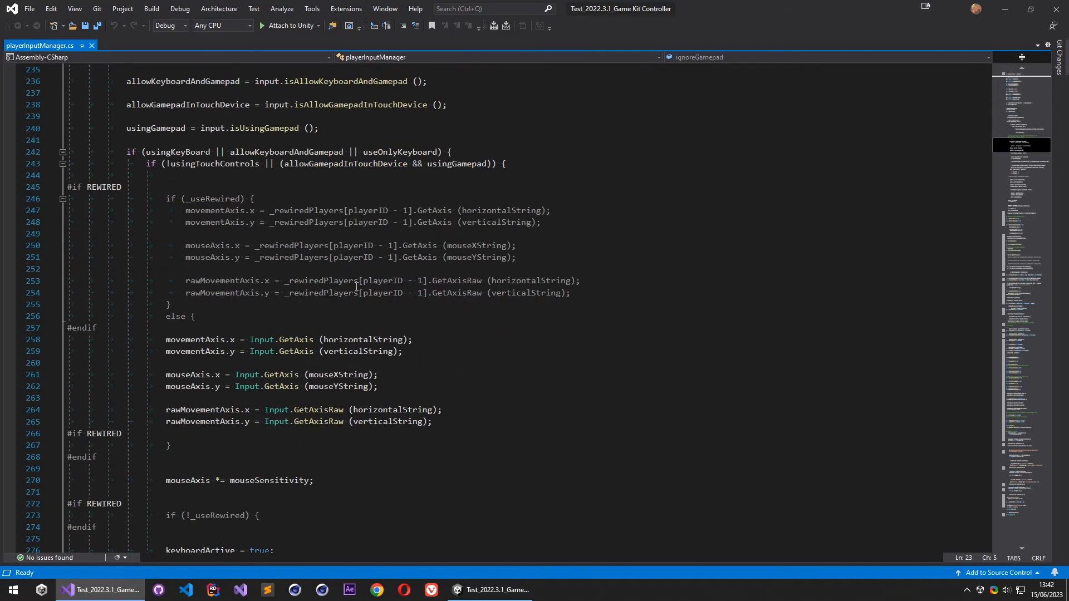
{"action": "scroll", "coordinate": [357, 286], "scroll_direction": "down", "scroll_amount": 1}
{"action": "left_click", "coordinate": [220, 304]}
{"action": "scroll", "coordinate": [326, 288], "scroll_direction": "down", "scroll_amount": 2}
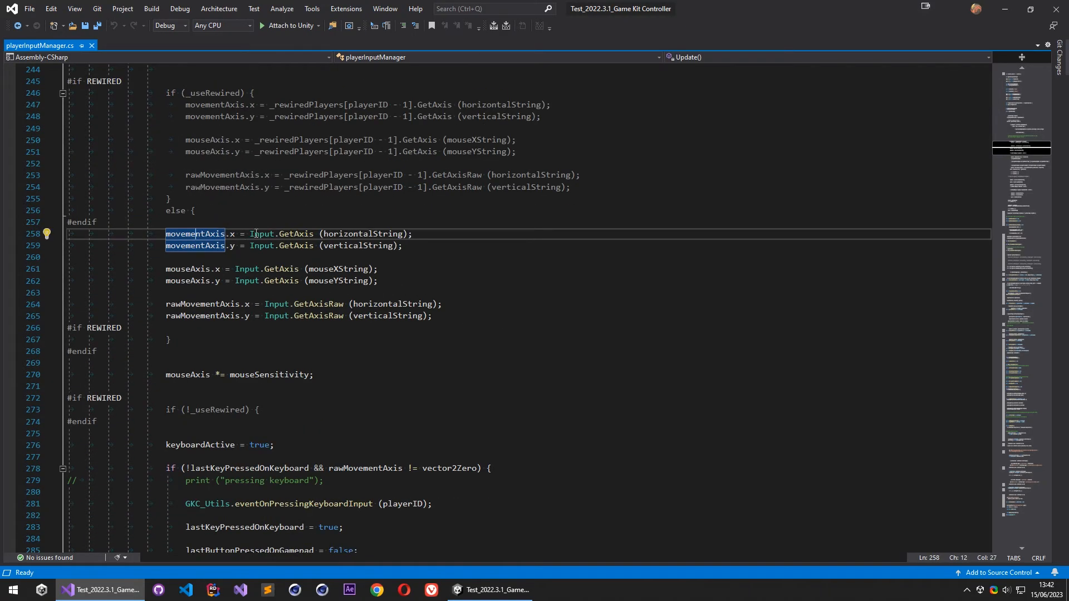
{"action": "left_click_drag", "start_coordinate": [250, 233], "coordinate": [314, 234]}
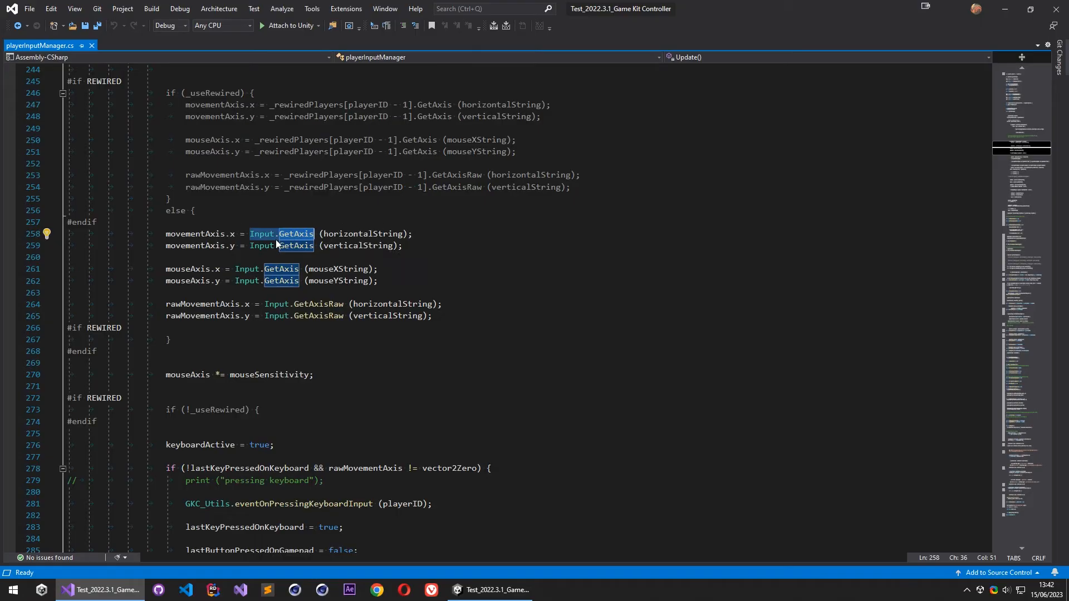
{"action": "left_click", "coordinate": [439, 244]}
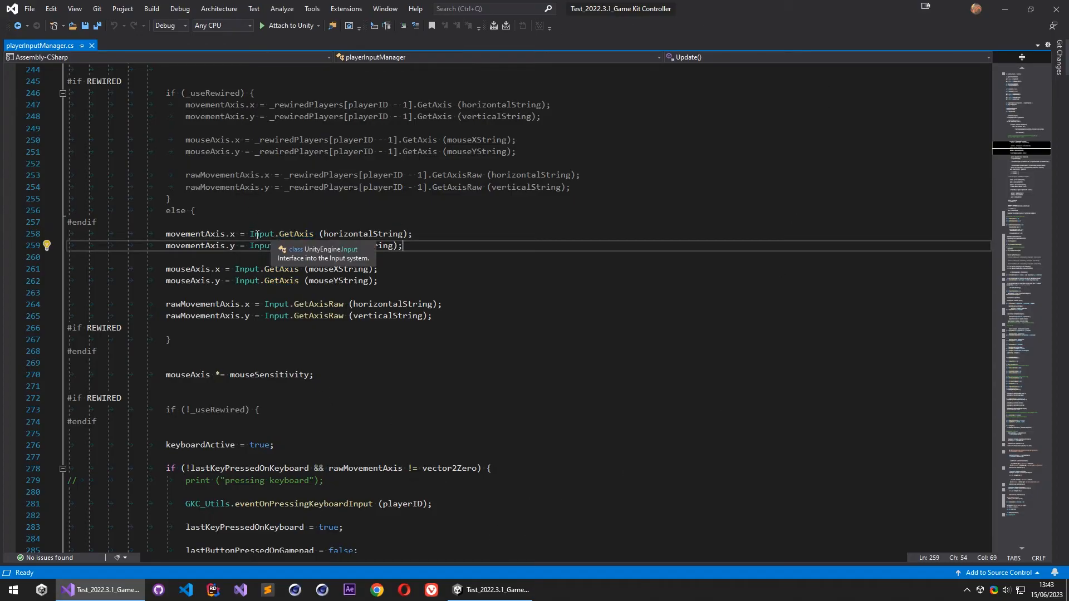
{"action": "left_click", "coordinate": [477, 240]}
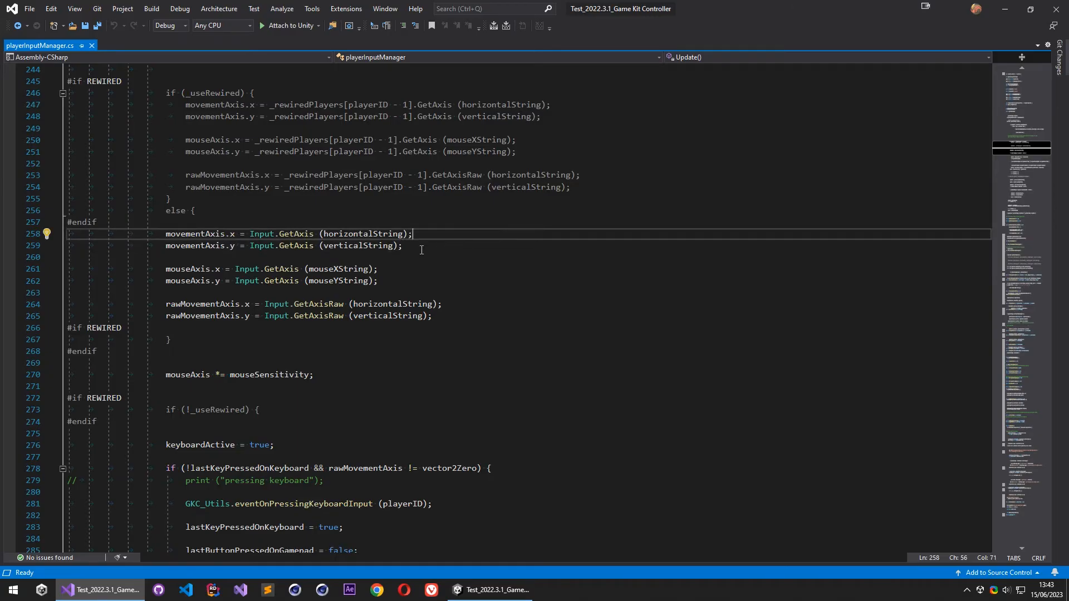
- Comment out the two movementAxis assignments that use Input.GetAxis below the Rewired block in Update
{"action": "left_click_drag", "start_coordinate": [165, 234], "coordinate": [416, 245]}
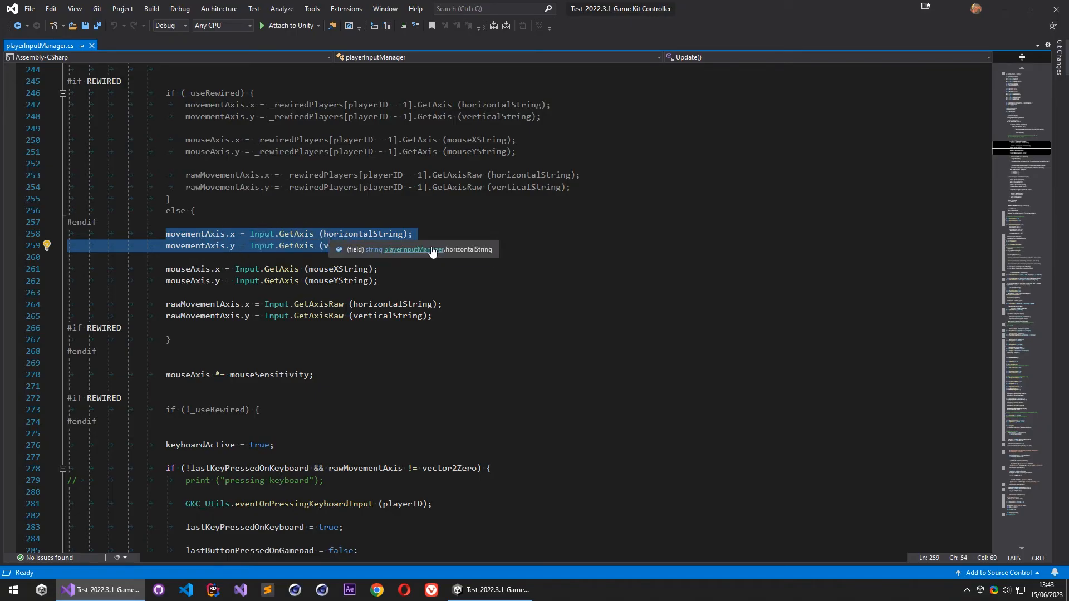
{"action": "left_click_drag", "start_coordinate": [427, 247], "coordinate": [166, 233]}
{"action": "key", "text": "ctrl+x"}
{"action": "key", "text": "ctrl+z"}
{"action": "key", "text": "ctrl+shift+slash"}
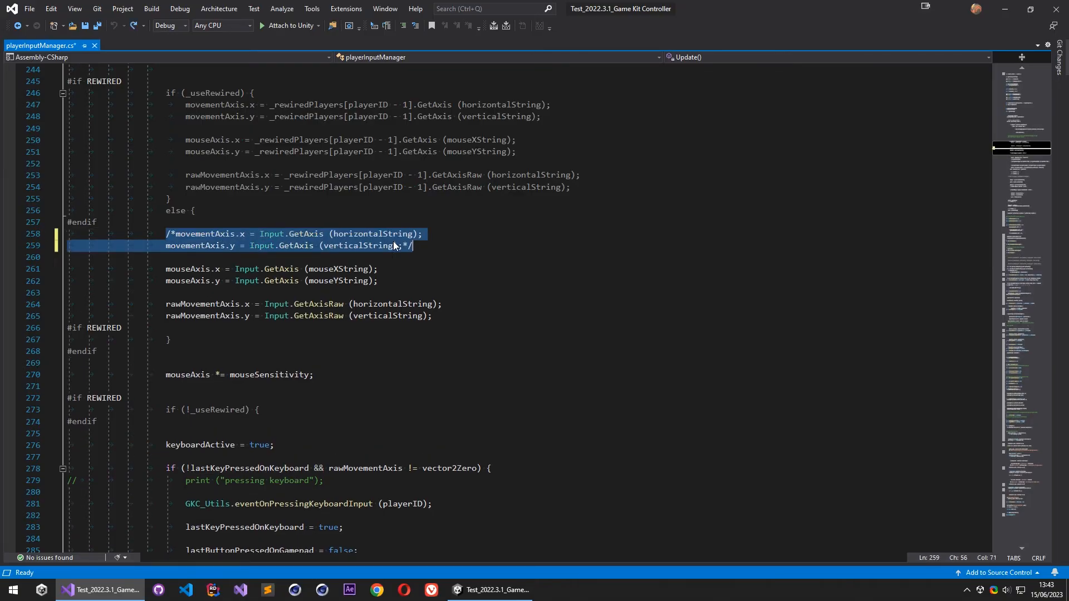
- Add an active copy of the two movementAxis assignments directly below the commented-out lines
{"action": "left_click", "coordinate": [423, 245]}
{"action": "key", "text": "Return"}
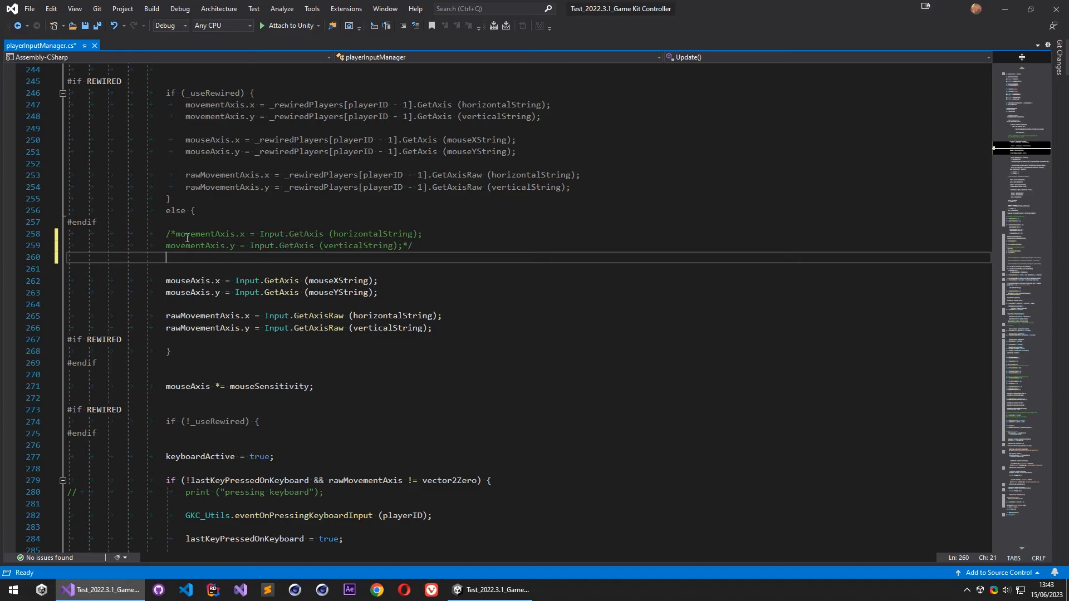
{"action": "left_click_drag", "start_coordinate": [176, 235], "coordinate": [405, 248]}
{"action": "key", "text": "ctrl+c"}
{"action": "left_click", "coordinate": [356, 255]}
{"action": "key", "text": "ctrl+v"}
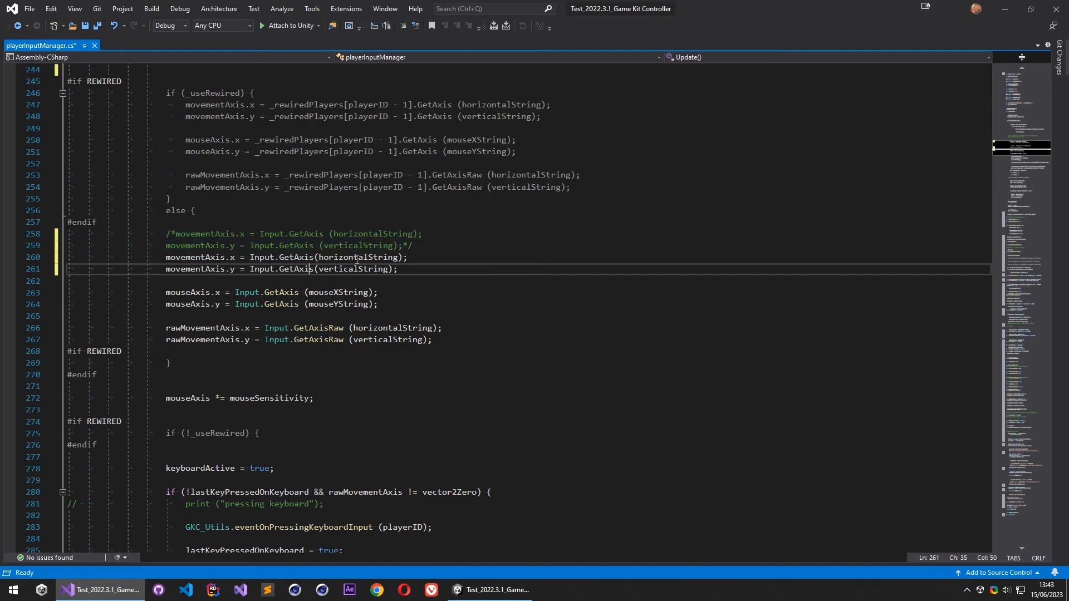
- Replace Input with InteractorAiInput in both copied movementAxis assignments and save the script
{"action": "left_click", "coordinate": [259, 258]}
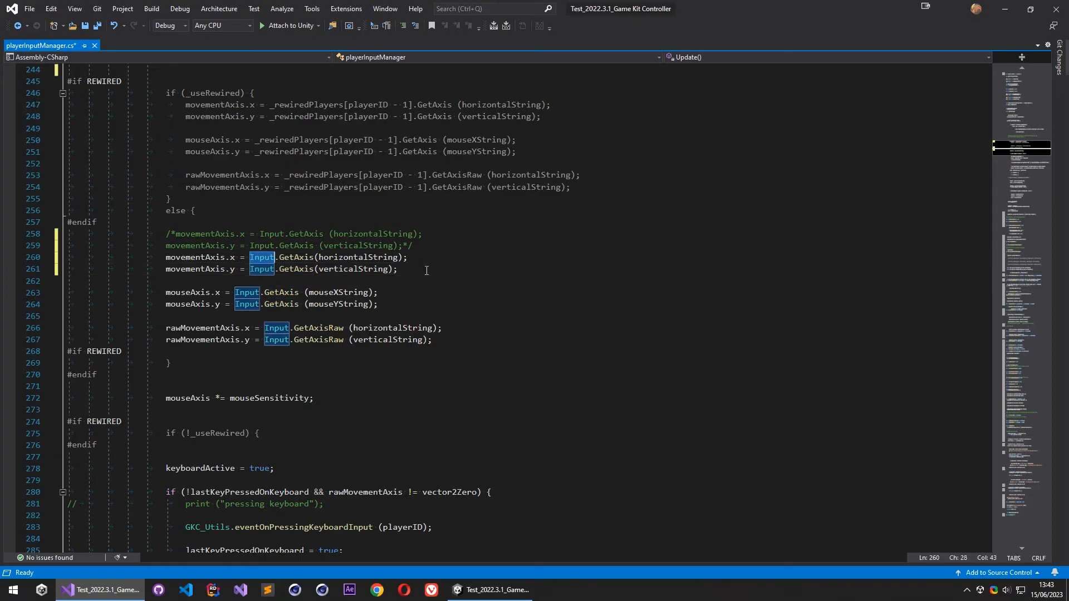
{"action": "type", "text": "InteractorAi"}
{"action": "key", "text": "Escape"}
{"action": "left_click", "coordinate": [260, 269]}
{"action": "double_click", "coordinate": [260, 269]}
{"action": "key", "text": "ctrl+v"}
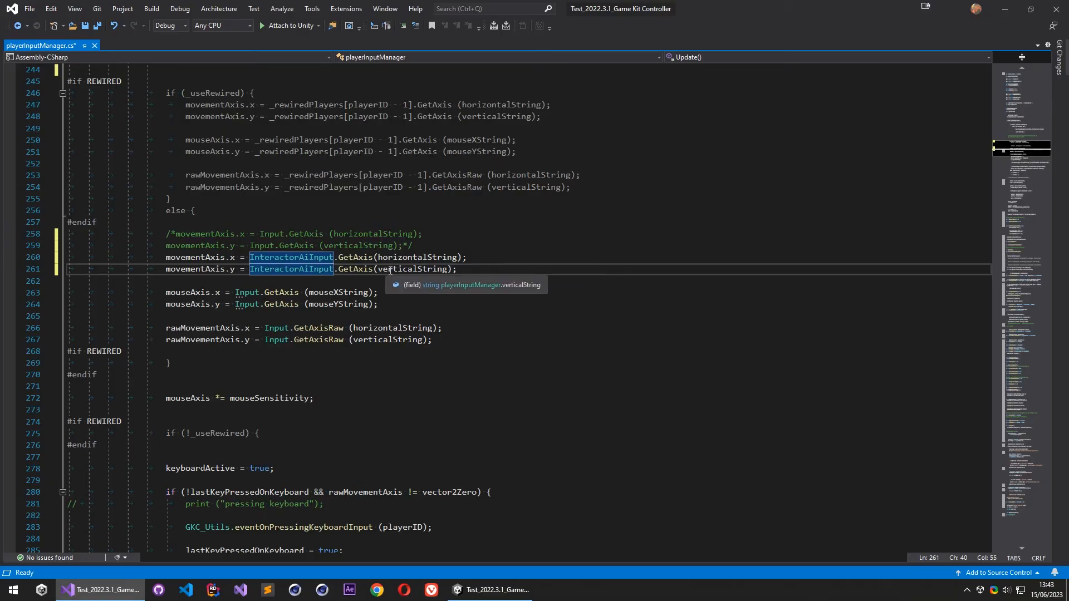
{"action": "key", "text": "Up"}
{"action": "key", "text": "End"}
{"action": "key", "text": "ctrl+s"}
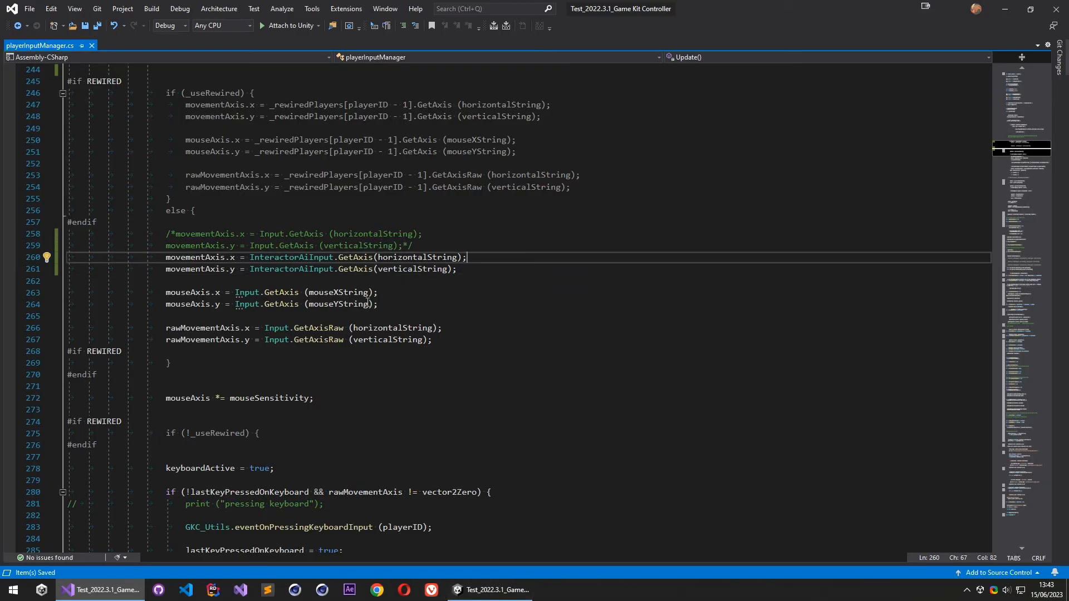
- Switch back to Unity, clear the console and enter Play mode
{"action": "left_click", "coordinate": [491, 590]}
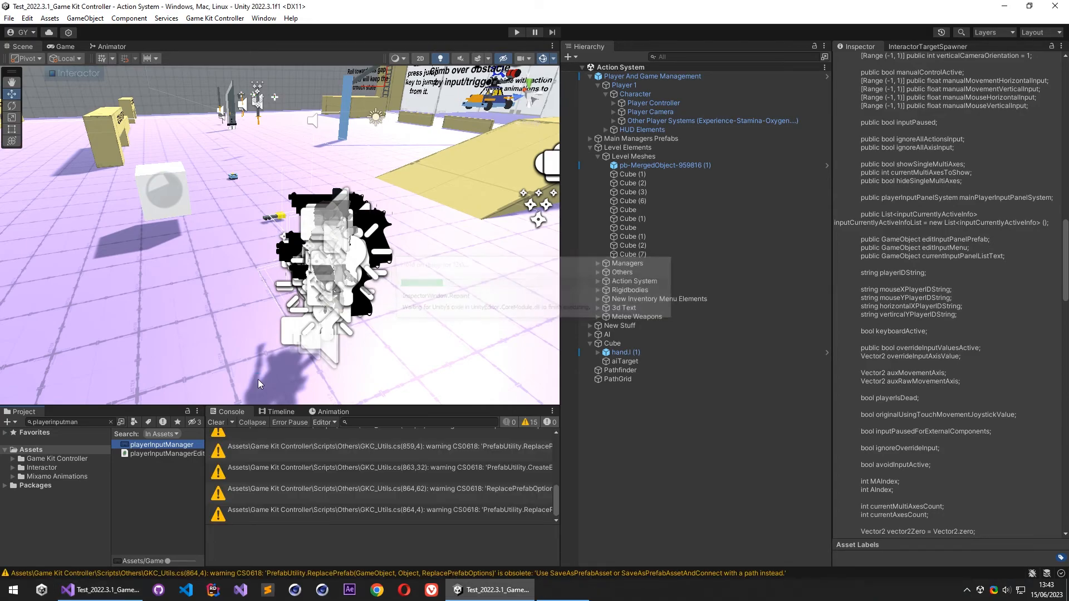
{"action": "left_click", "coordinate": [220, 423]}
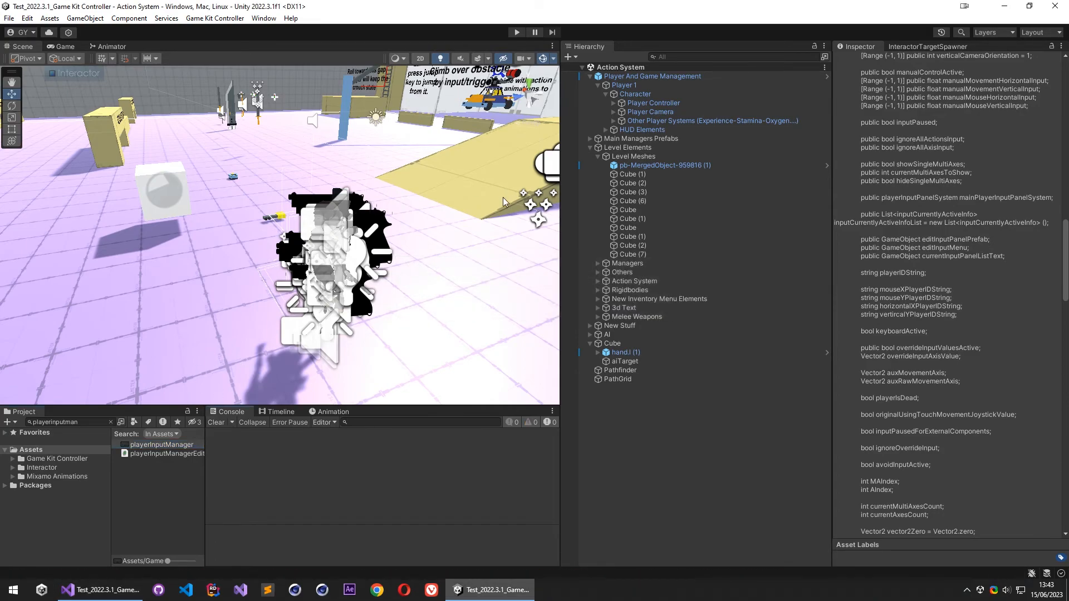
{"action": "left_click", "coordinate": [517, 32]}
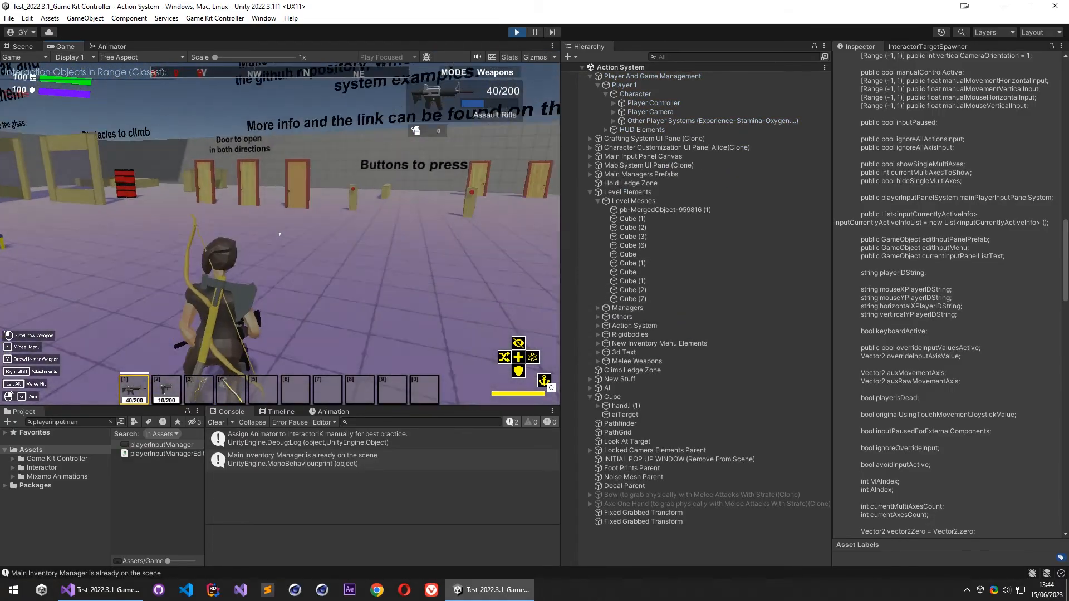
- Pause the running game and enable Debug Detailed on the PathGrid object, viewing the level from above in the scene view
{"action": "key", "text": "Escape"}
{"action": "left_click", "coordinate": [25, 47]}
{"action": "right_click_drag", "start_coordinate": [171, 214], "coordinate": [173, 254]}
{"action": "key", "text": "s"}
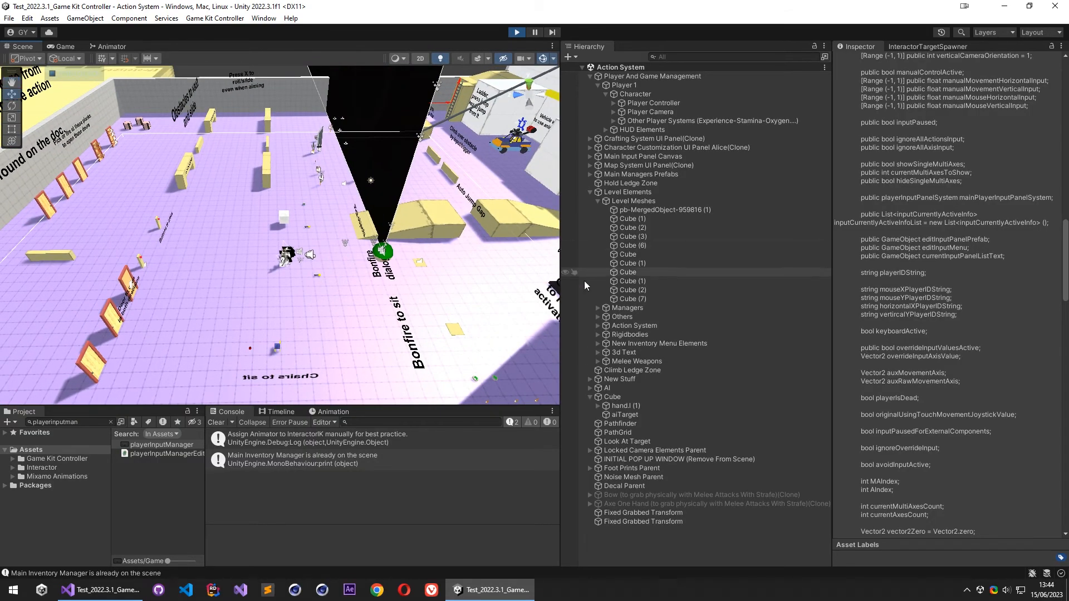
{"action": "left_click", "coordinate": [590, 192]}
{"action": "left_click", "coordinate": [620, 262]}
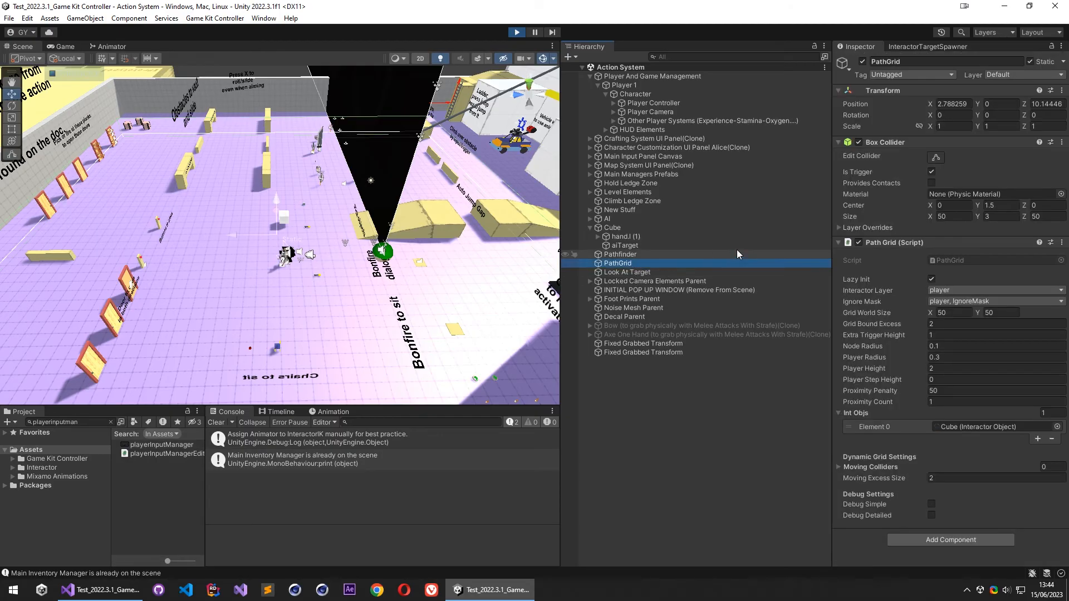
{"action": "left_click", "coordinate": [931, 515]}
{"action": "right_click_drag", "start_coordinate": [230, 186], "coordinate": [184, 134]}
- Resume the game, walk the character around the level and back to the cube to test the Ai movement, and exit Play mode
{"action": "left_click", "coordinate": [62, 46]}
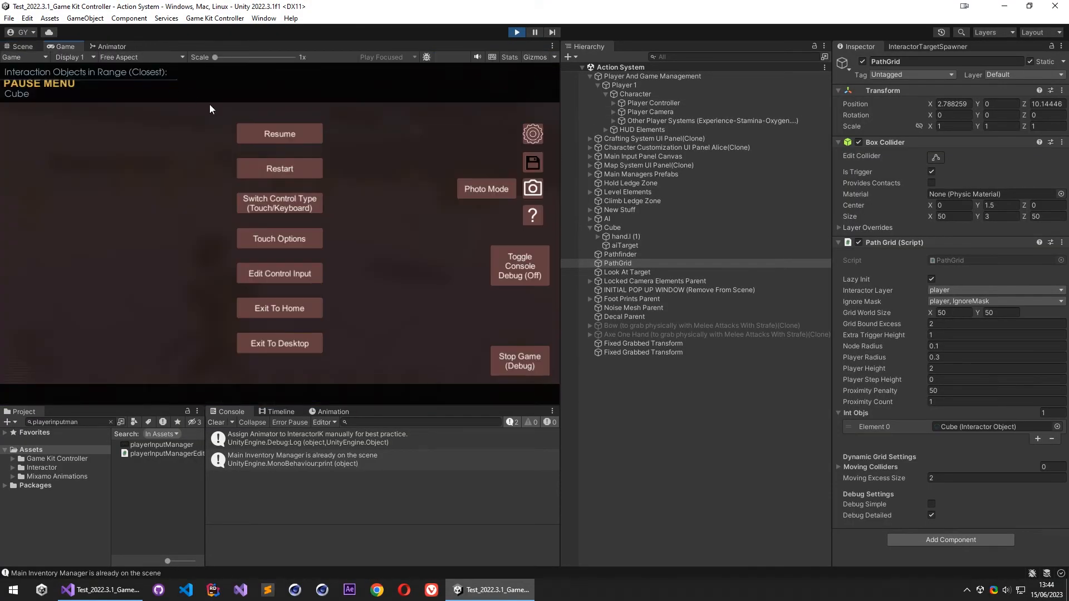
{"action": "left_click", "coordinate": [280, 133]}
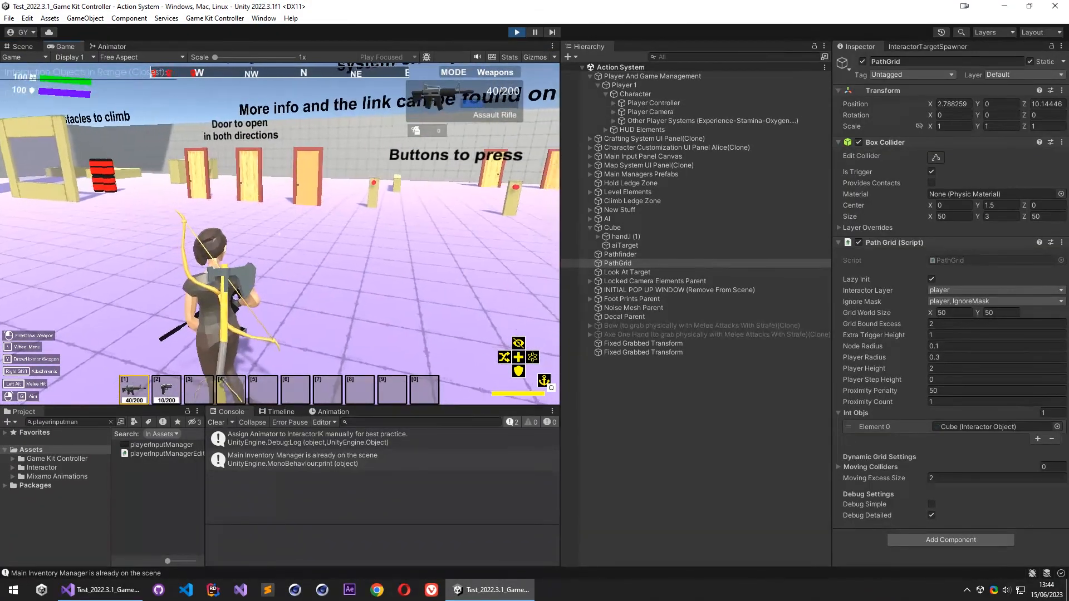
{"action": "left_click", "coordinate": [280, 233]}
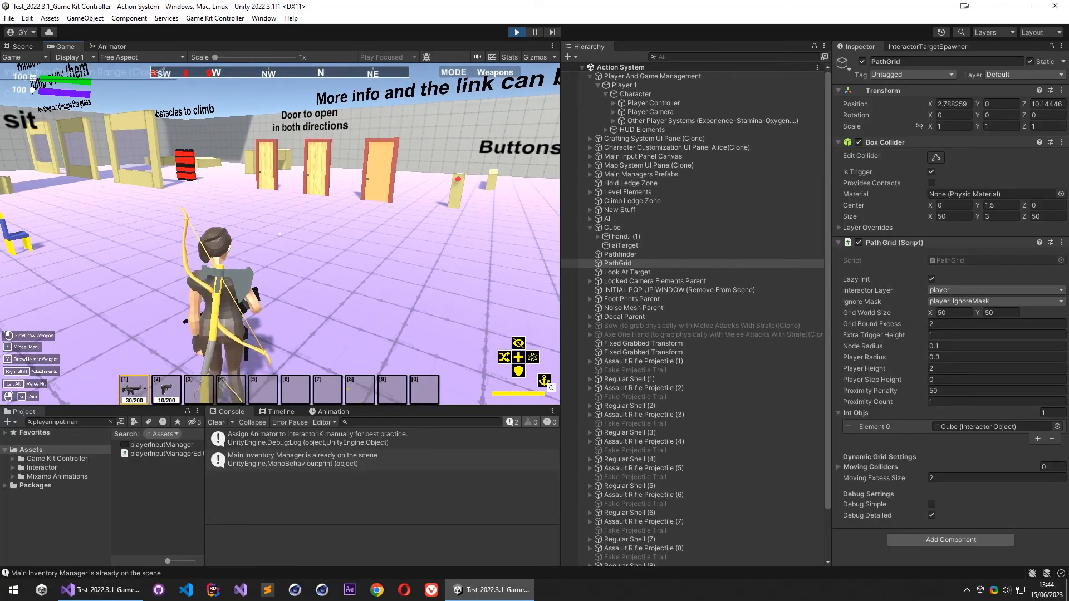
{"action": "key", "text": "w"}
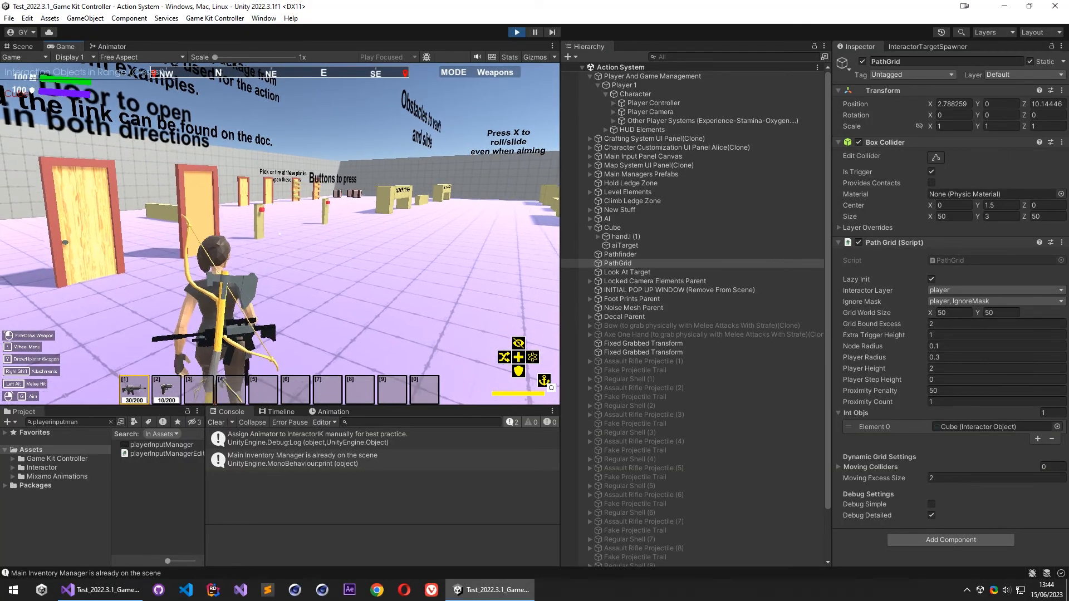
{"action": "key", "text": "d"}
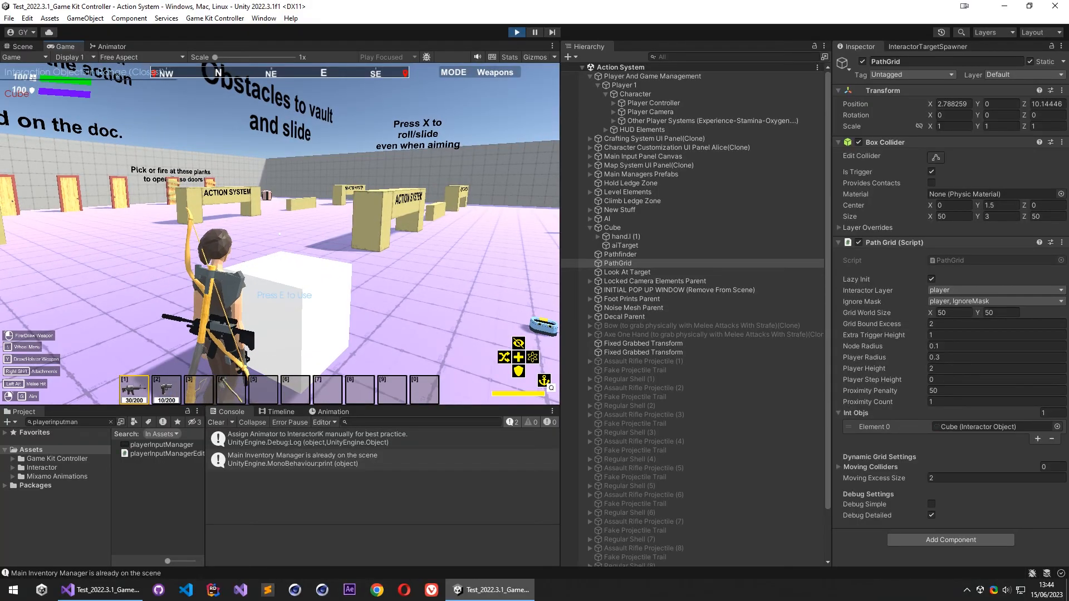
{"action": "key", "text": "w"}
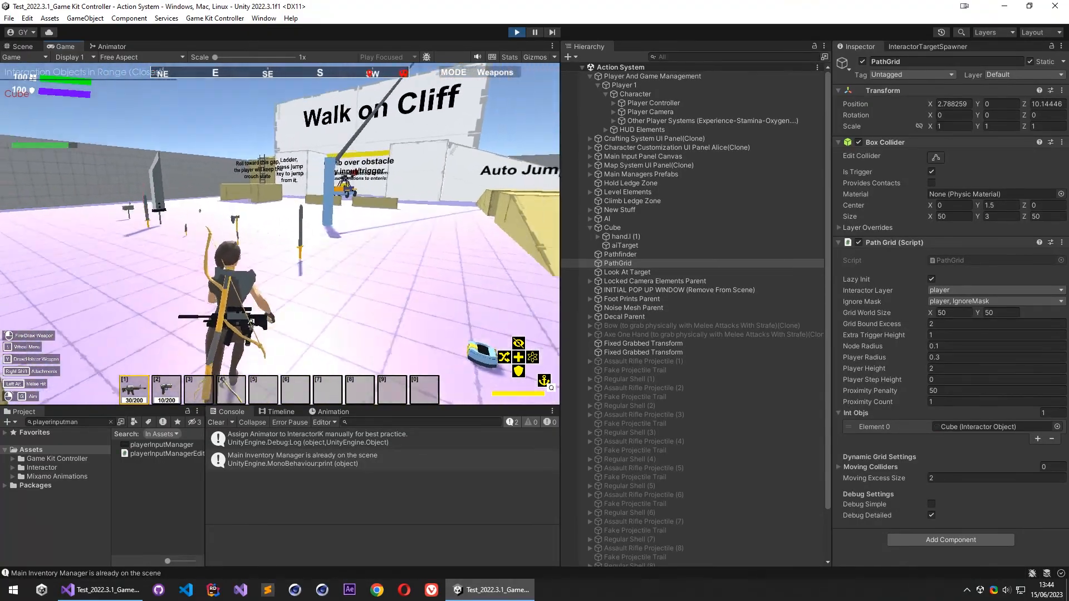
{"action": "key", "text": "w"}
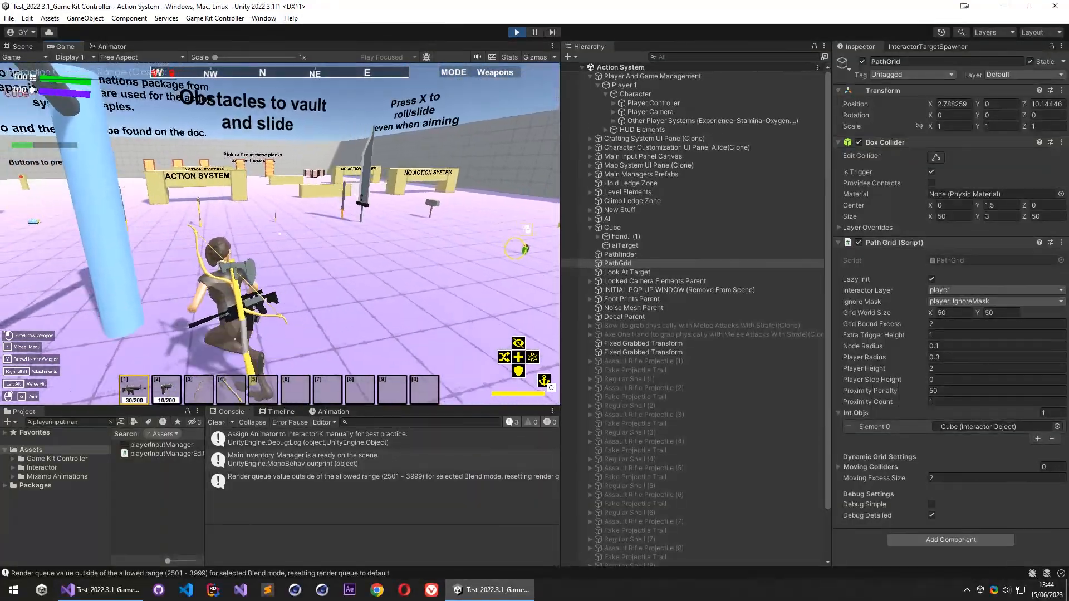
{"action": "key", "text": "w"}
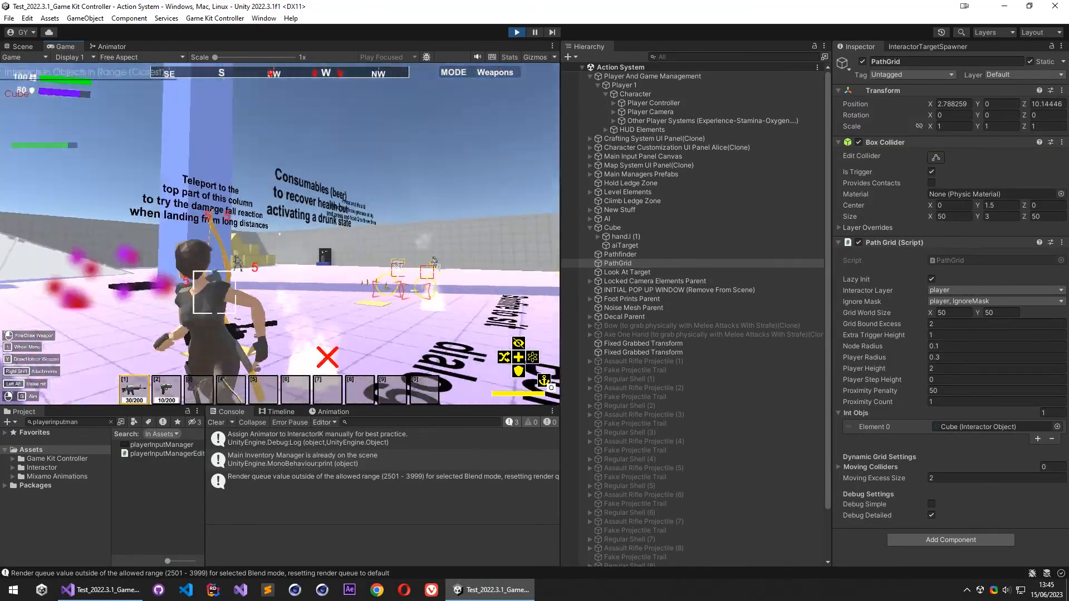
{"action": "key", "text": "w"}
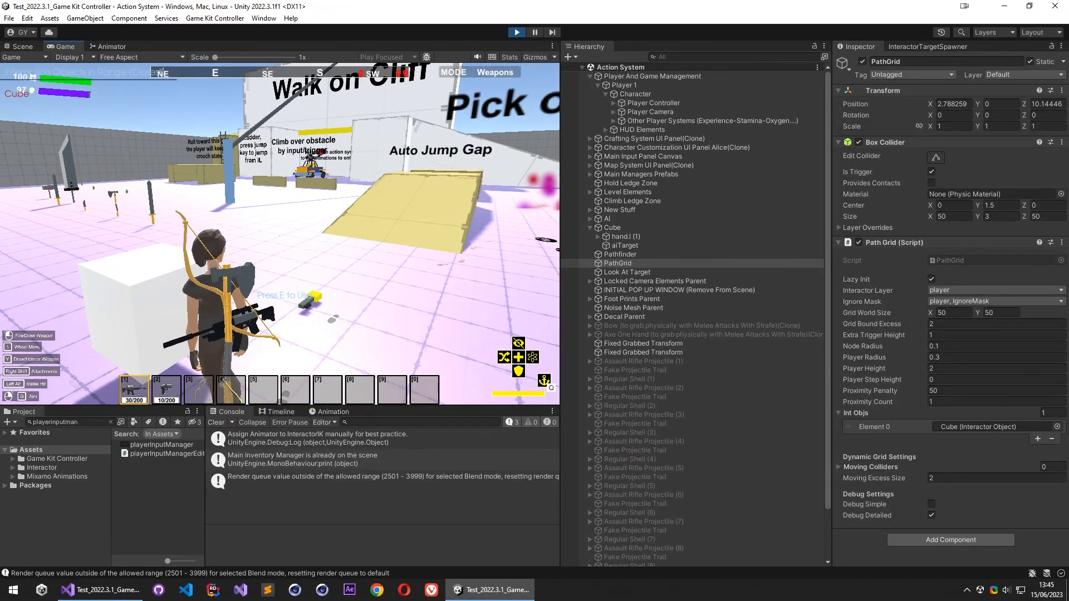
{"action": "key", "text": "Escape"}
{"action": "left_click", "coordinate": [516, 32]}
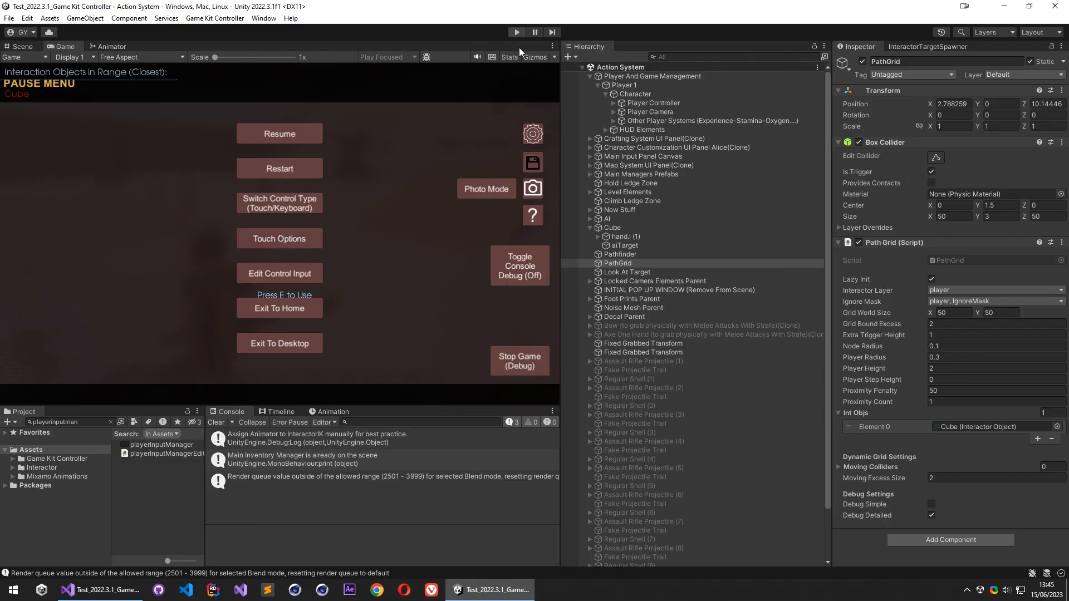